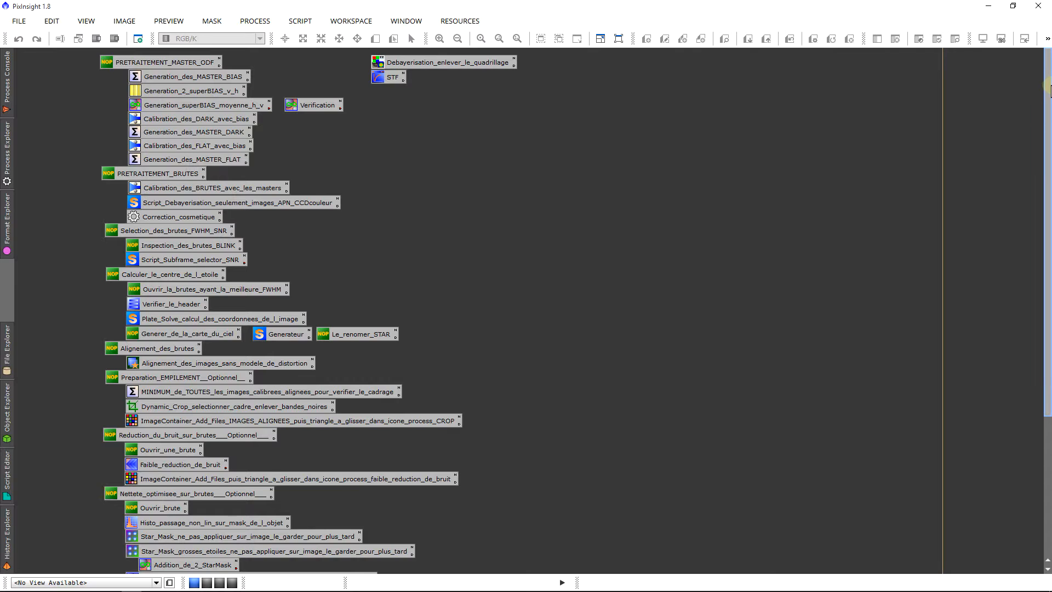
# Step: Review the workspace's process icon groups, from master frame preparation through alignment to final stacking
pyautogui.moveTo(1048, 89); pyautogui.dragTo(1047, 114)
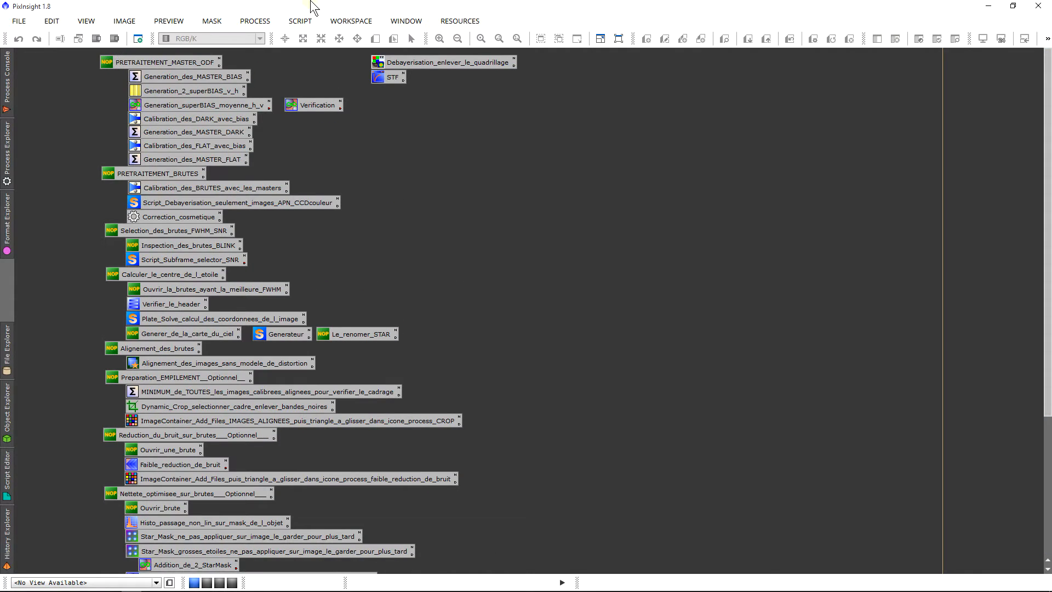
pyautogui.moveTo(41, 75); pyautogui.dragTo(202, 222)
pyautogui.moveTo(40, 226); pyautogui.dragTo(199, 362)
pyautogui.scroll(-2, 602, 366)
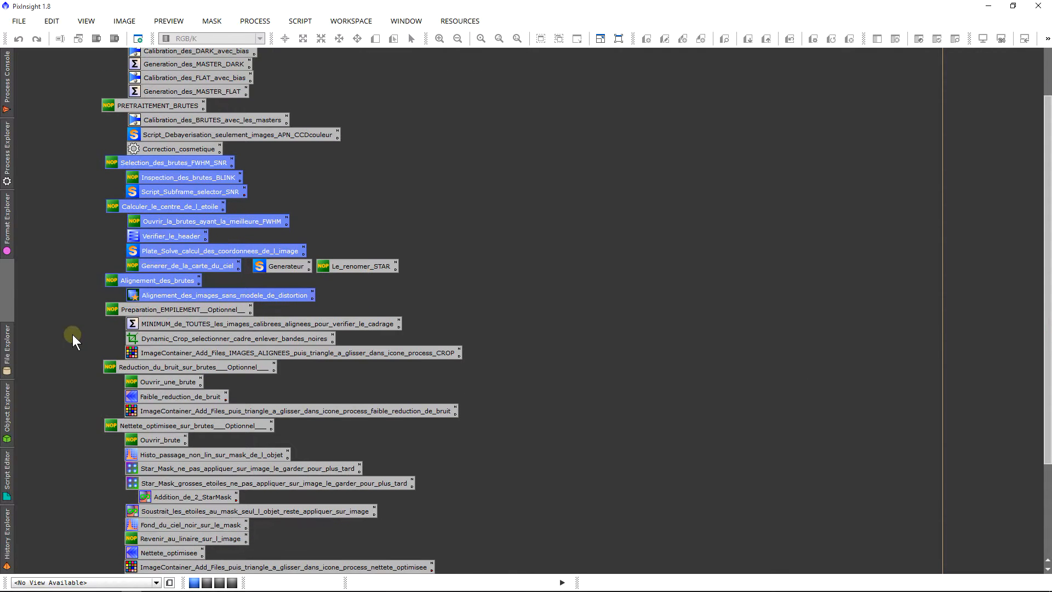
pyautogui.moveTo(72, 334); pyautogui.dragTo(288, 553)
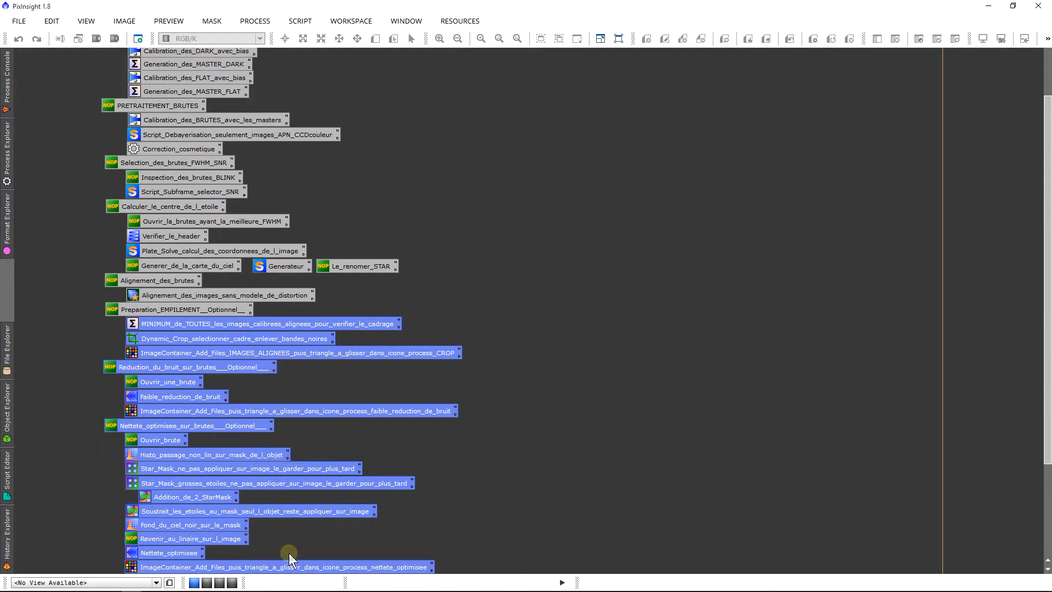
pyautogui.scroll(-4, 288, 553)
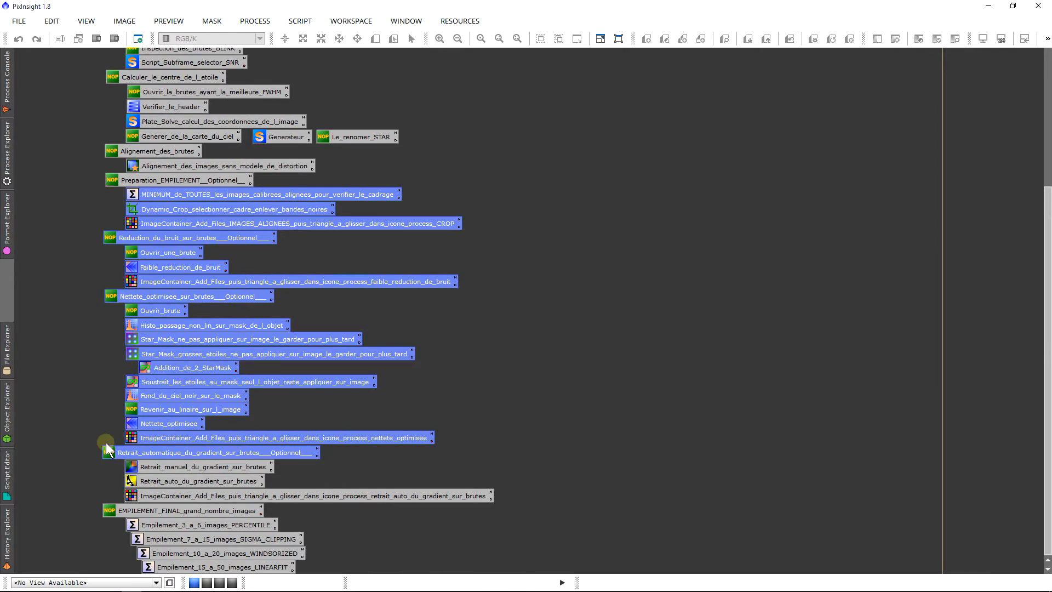
pyautogui.moveTo(110, 466); pyautogui.dragTo(208, 574)
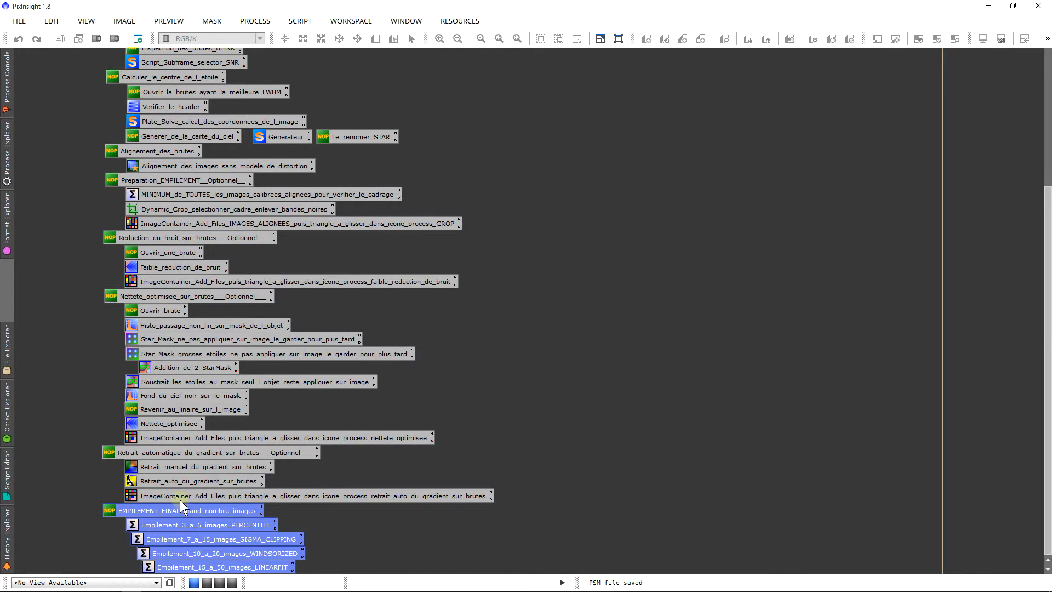
pyautogui.scroll(6, 1040, 200)
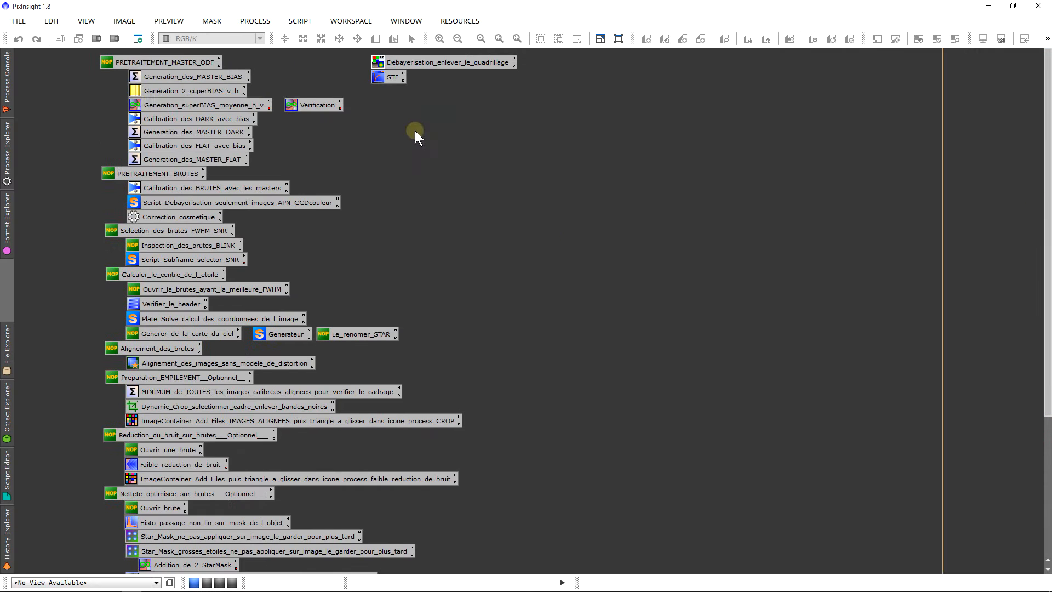
# Step: Open the Generation_des_MASTER_BIAS process and browse for its input files in __DARK_&_OFFSET, Atik 460 Ex, -4°, Bin 1, Offsets_bin1 -4°
pyautogui.doubleClick(229, 79)
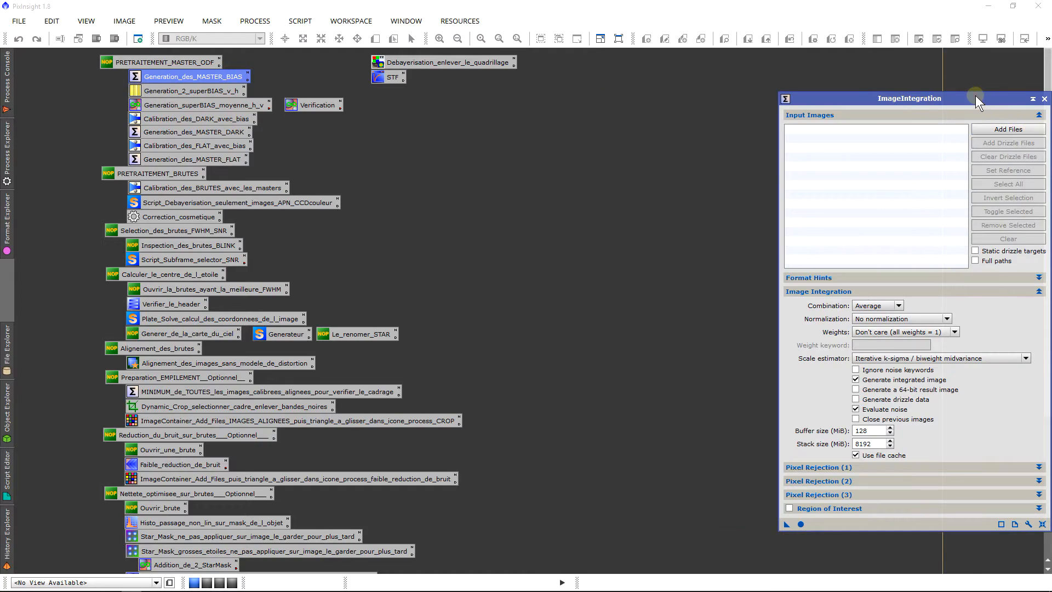
pyautogui.moveTo(975, 95); pyautogui.dragTo(827, 52)
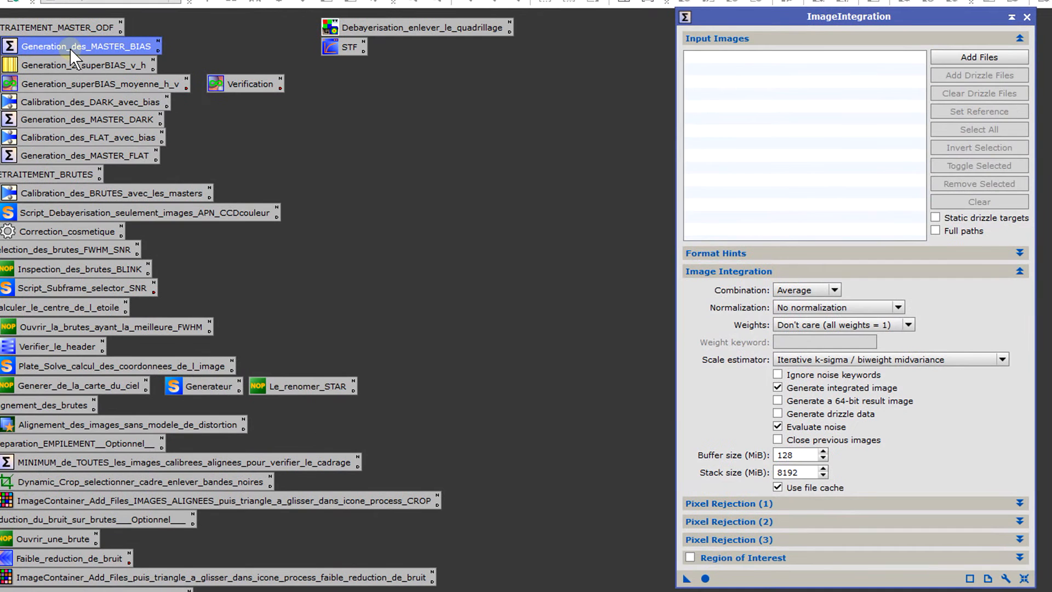
pyautogui.click(991, 53)
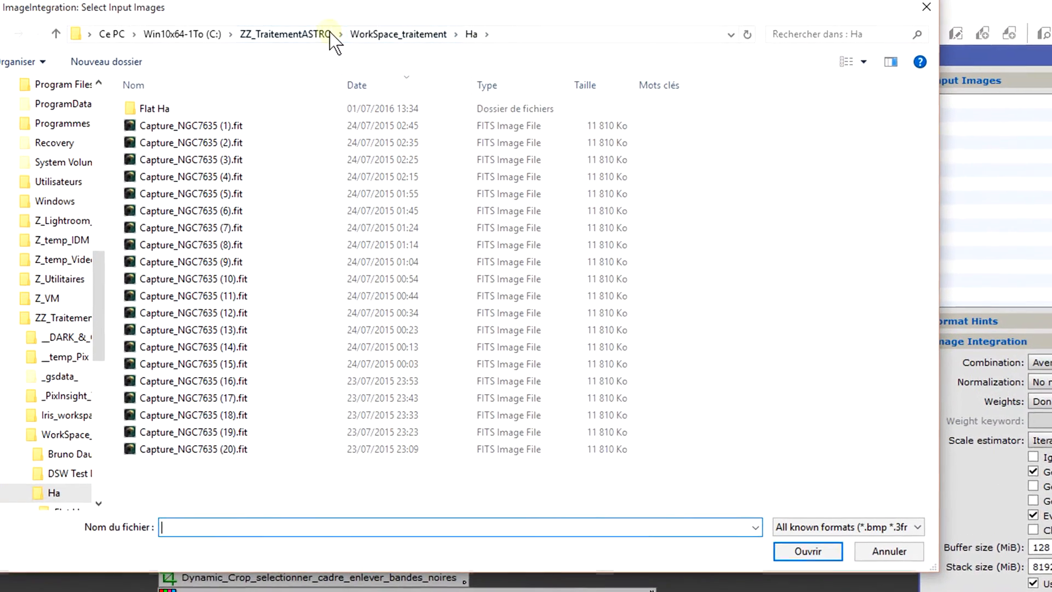
pyautogui.click(301, 42)
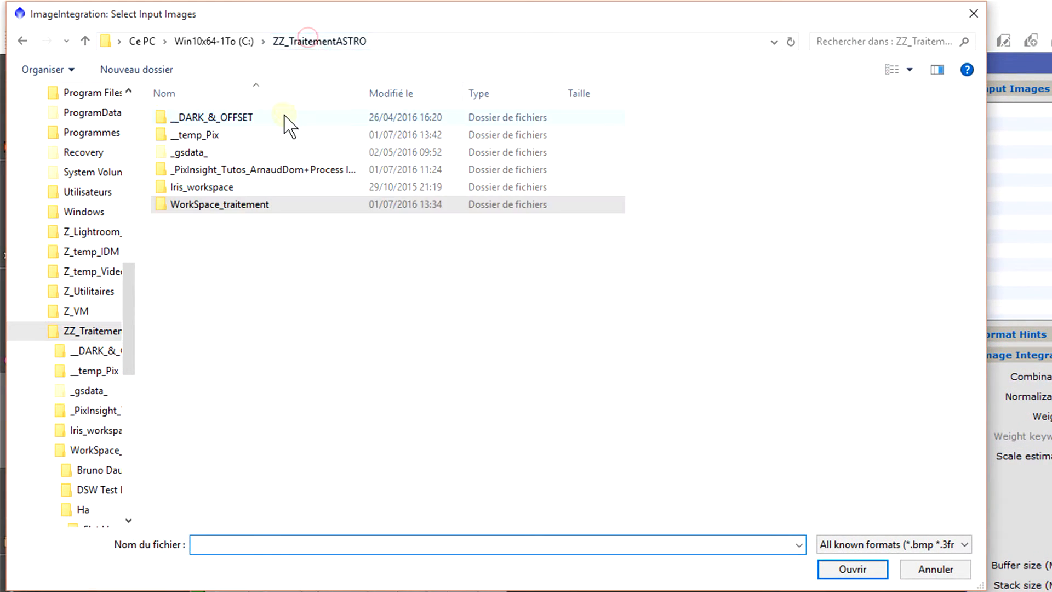
pyautogui.click(285, 122)
pyautogui.doubleClick(285, 121)
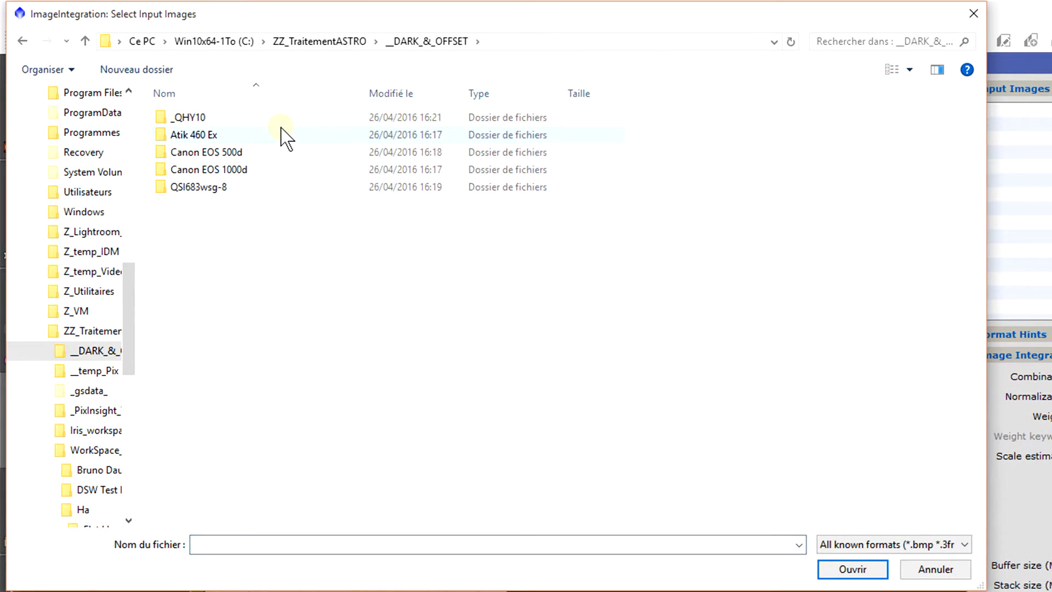
pyautogui.doubleClick(282, 132)
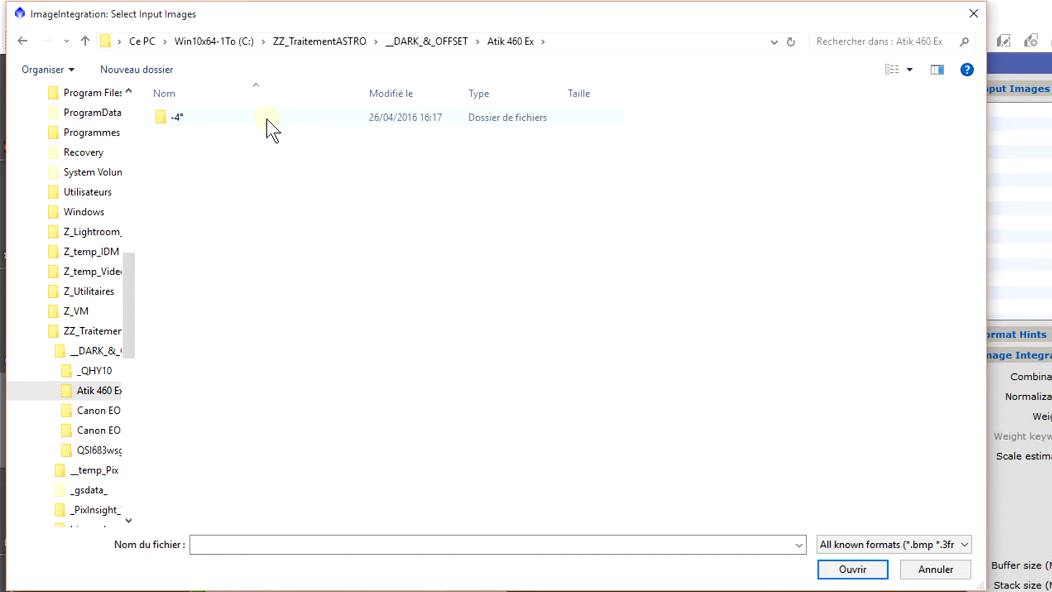
pyautogui.doubleClick(267, 118)
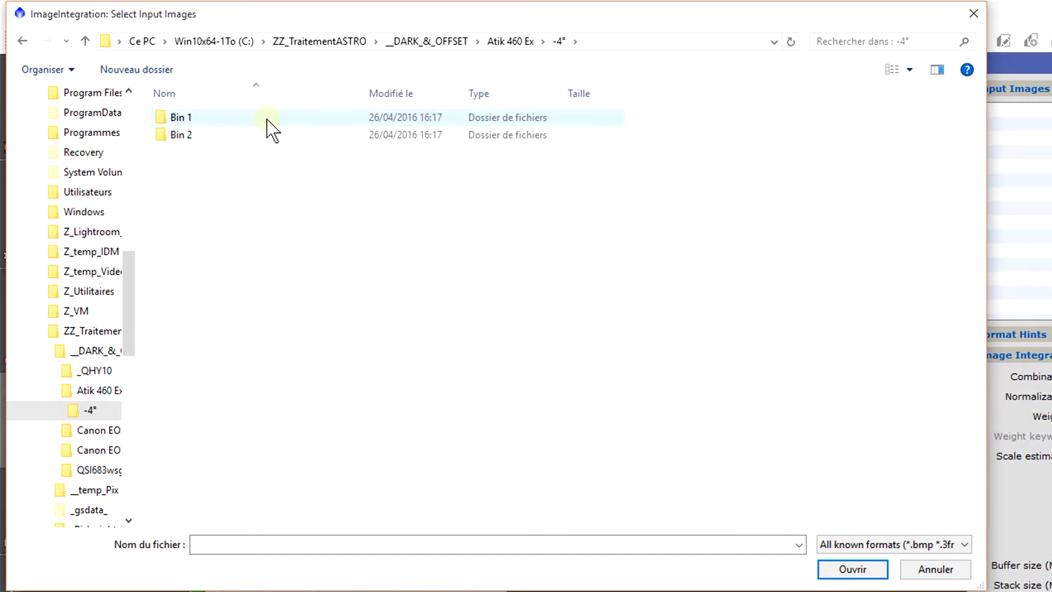
pyautogui.doubleClick(267, 119)
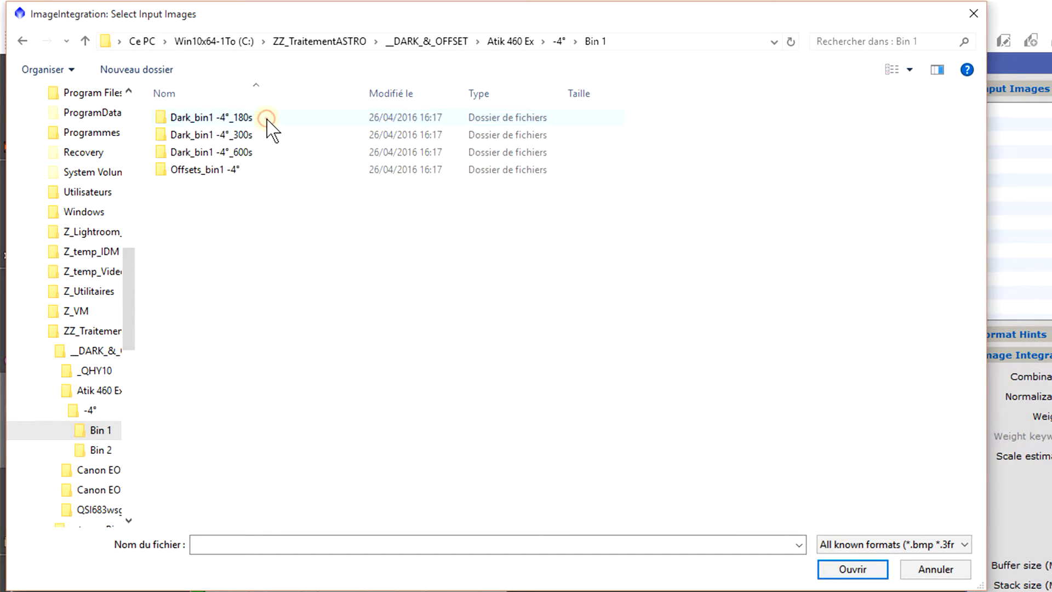
pyautogui.doubleClick(248, 170)
# Step: Add the offset frames from Capture_488Offset to Capture_587Offset as input images, leaving out the superBias and master files
pyautogui.click(242, 154)
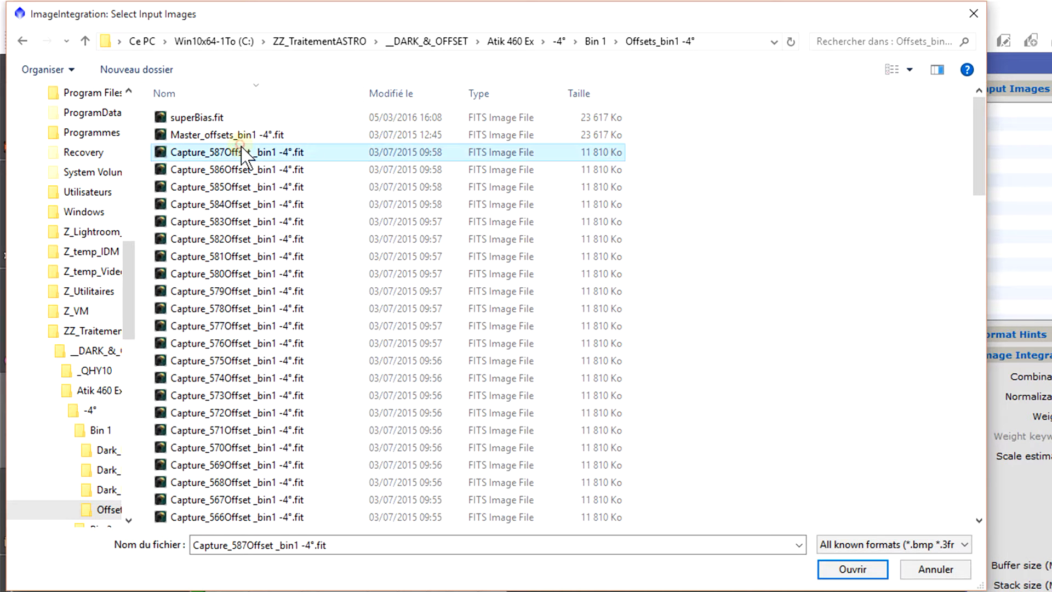
pyautogui.scroll(-20, 348, 324)
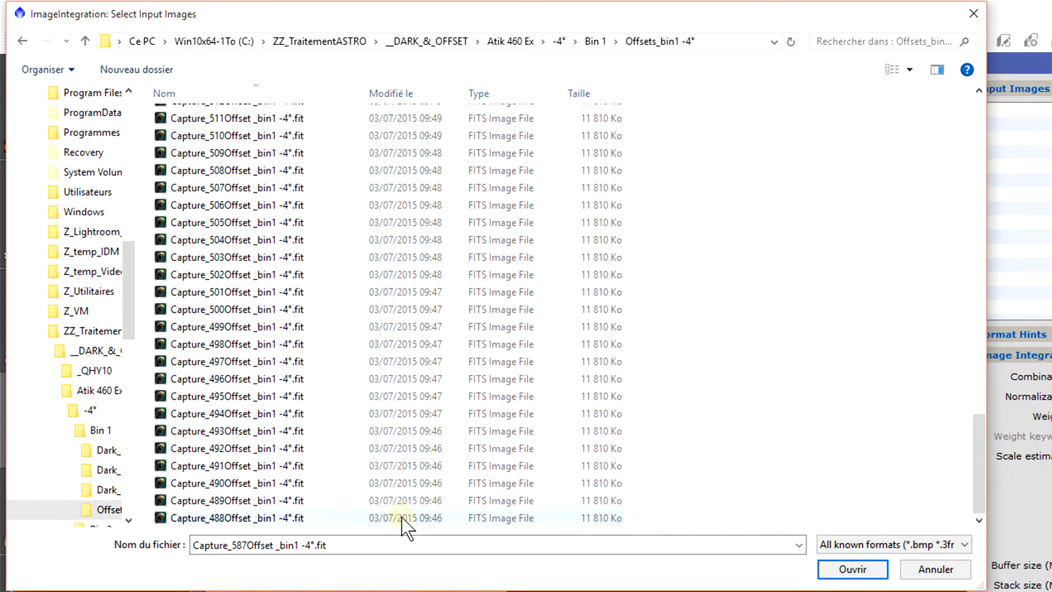
pyautogui.keyDown('shift'); pyautogui.click(405, 520); pyautogui.keyUp('shift')
pyautogui.moveTo(362, 436); pyautogui.dragTo(542, 504)
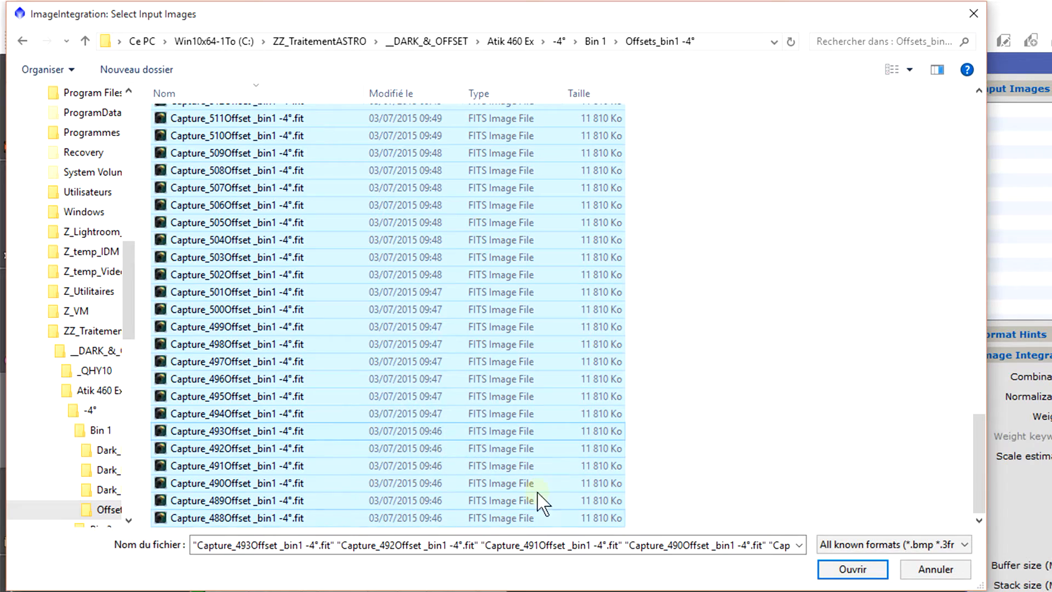
pyautogui.click(851, 570)
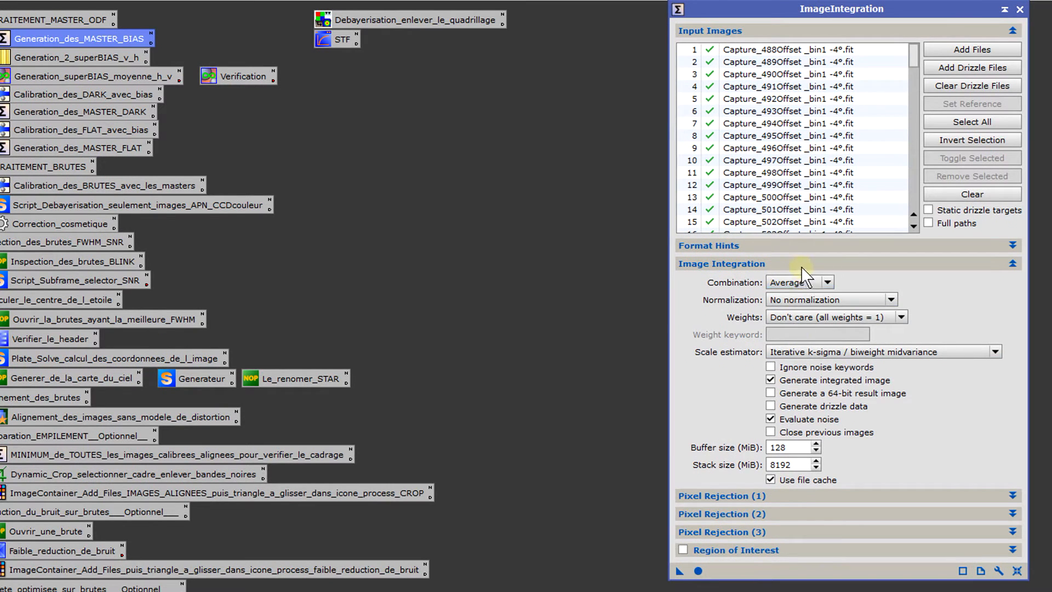
# Step: Show the second pixel rejection settings and run the integration with sigma low and sigma high at 4.500
pyautogui.click(857, 264)
pyautogui.click(803, 304)
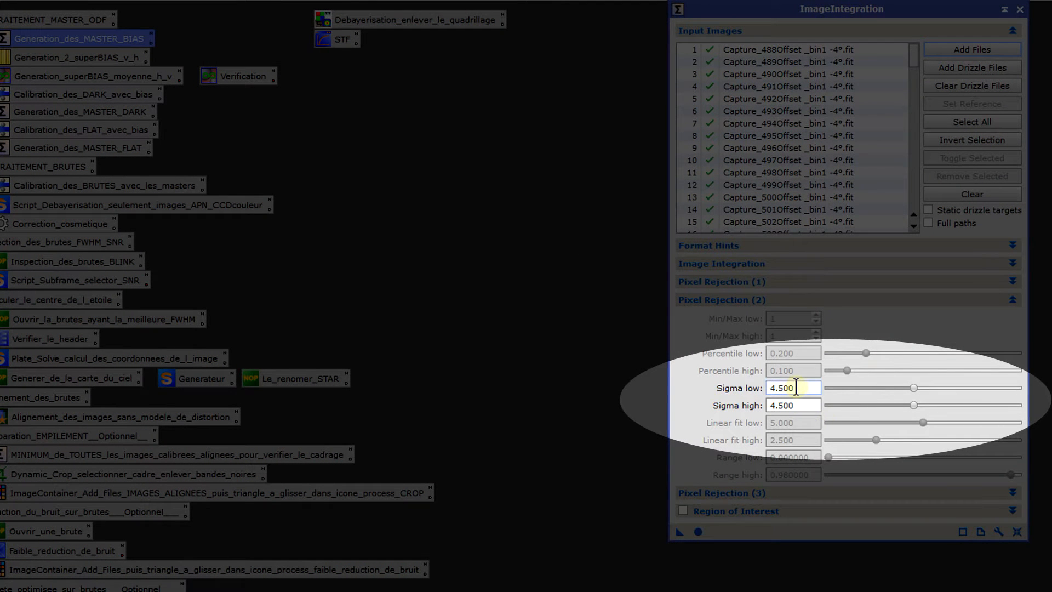
pyautogui.moveTo(796, 387); pyautogui.dragTo(718, 390)
pyautogui.moveTo(795, 403); pyautogui.dragTo(717, 405)
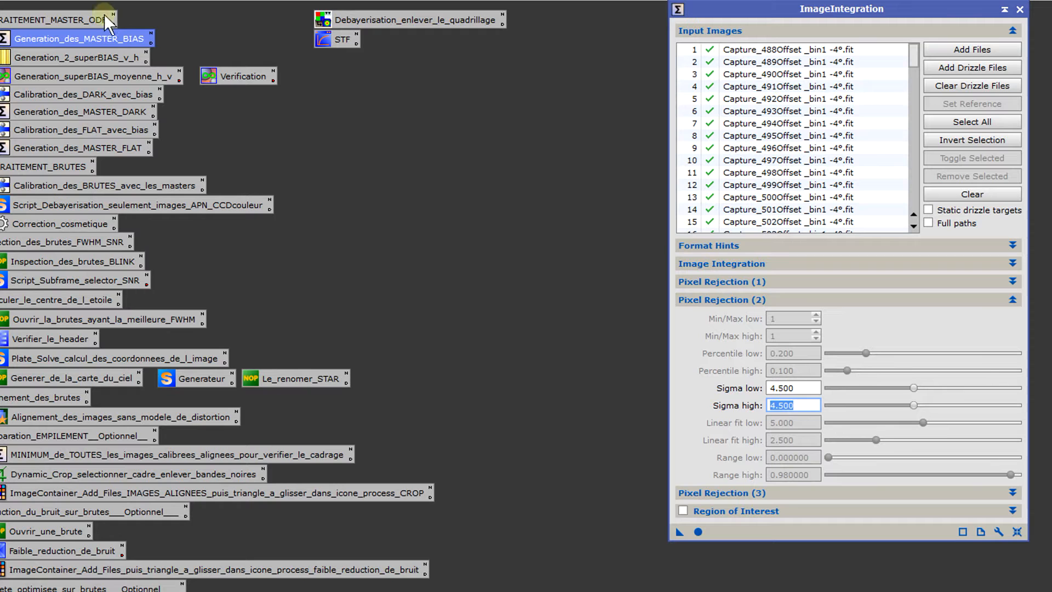
pyautogui.click(699, 531)
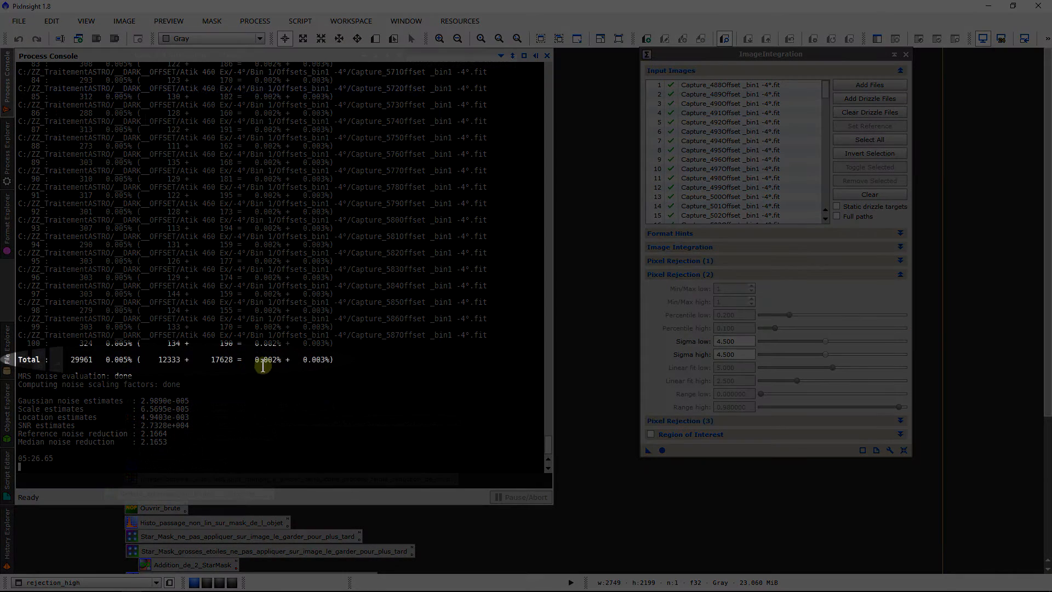
# Step: Check the total low and high rejection percentages in the process console and compare them with the sigma settings
pyautogui.moveTo(256, 361); pyautogui.dragTo(316, 364)
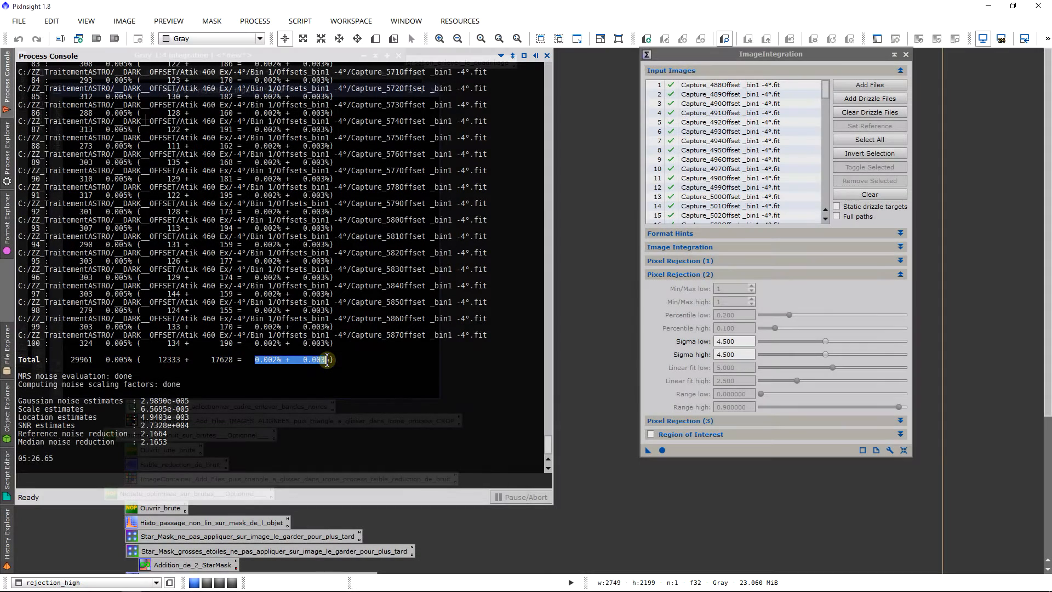
pyautogui.moveTo(327, 360); pyautogui.dragTo(336, 360)
pyautogui.click(271, 360)
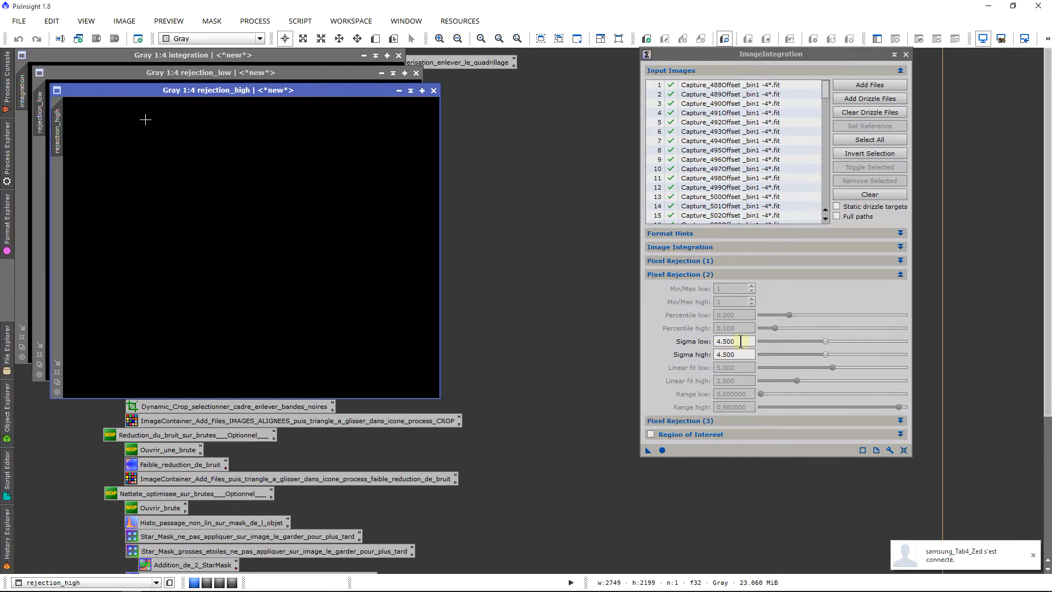
pyautogui.moveTo(739, 341); pyautogui.dragTo(674, 342)
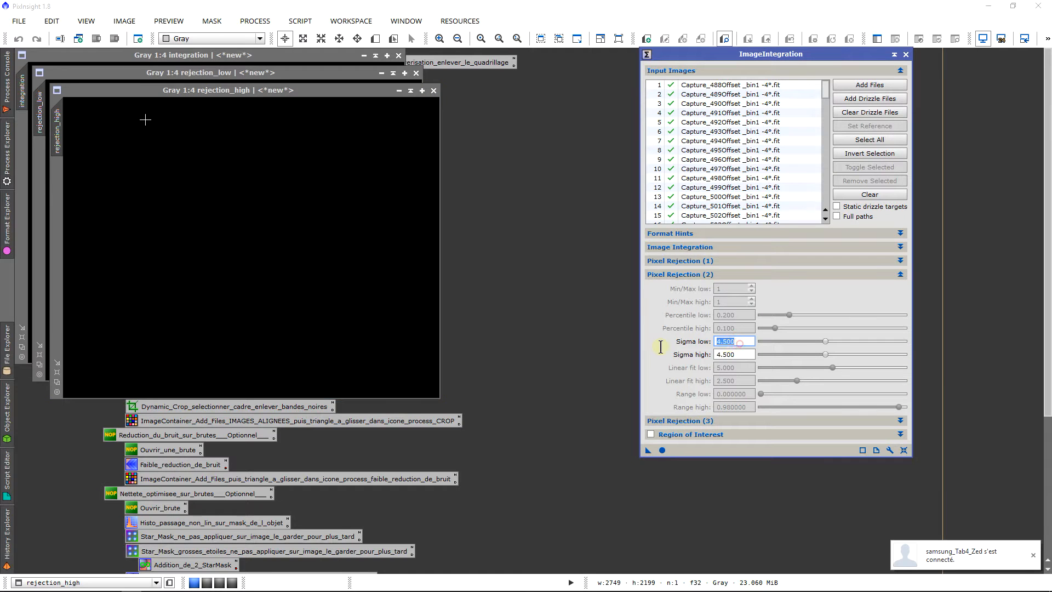
pyautogui.moveTo(10, 100)
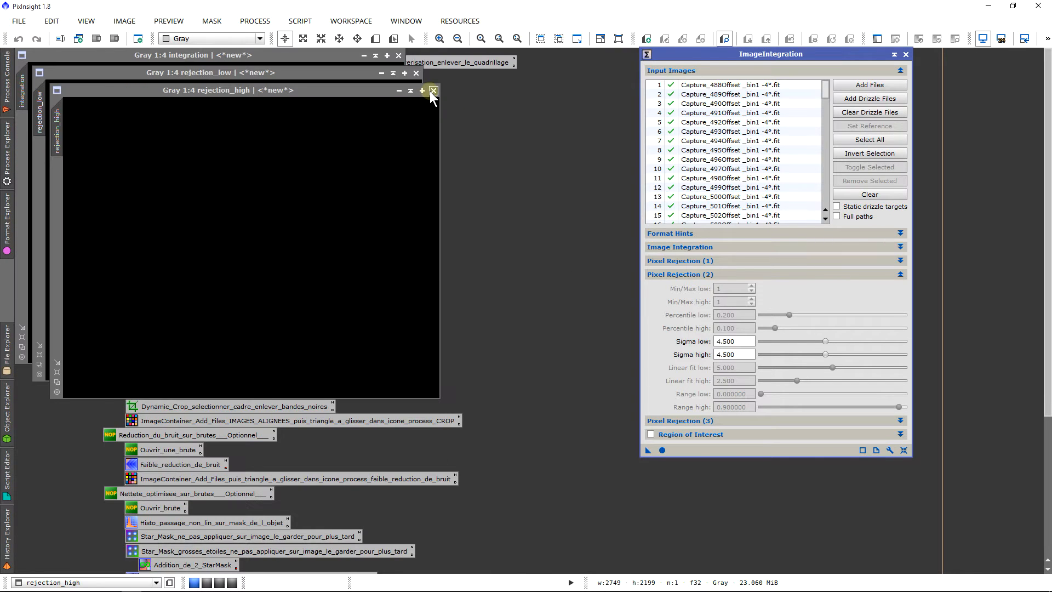
# Step: Close the rejection_high, rejection_low and integration images produced by the run
pyautogui.click(433, 91)
pyautogui.click(417, 73)
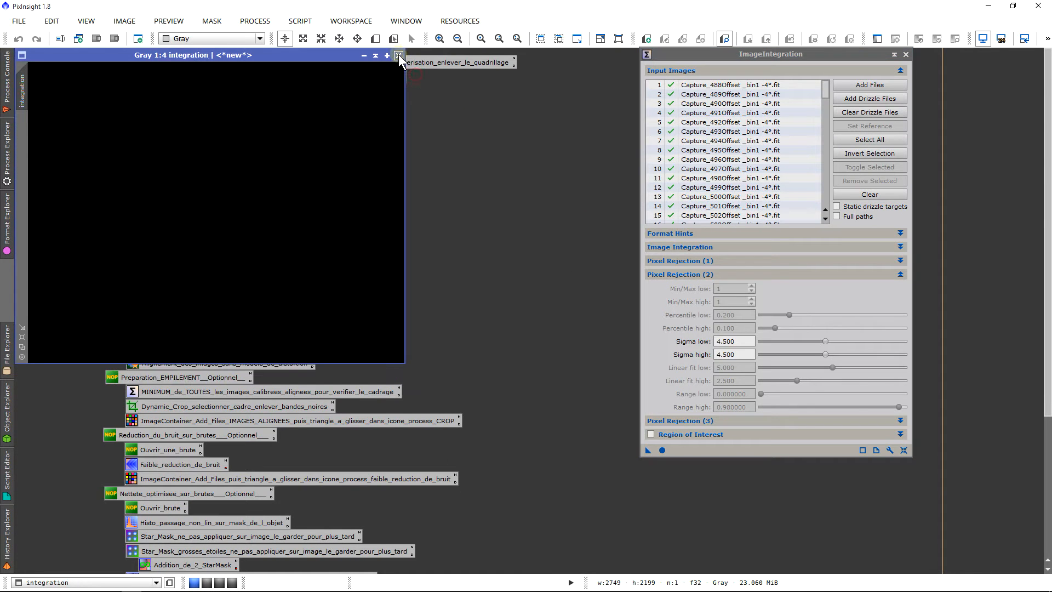
pyautogui.click(398, 55)
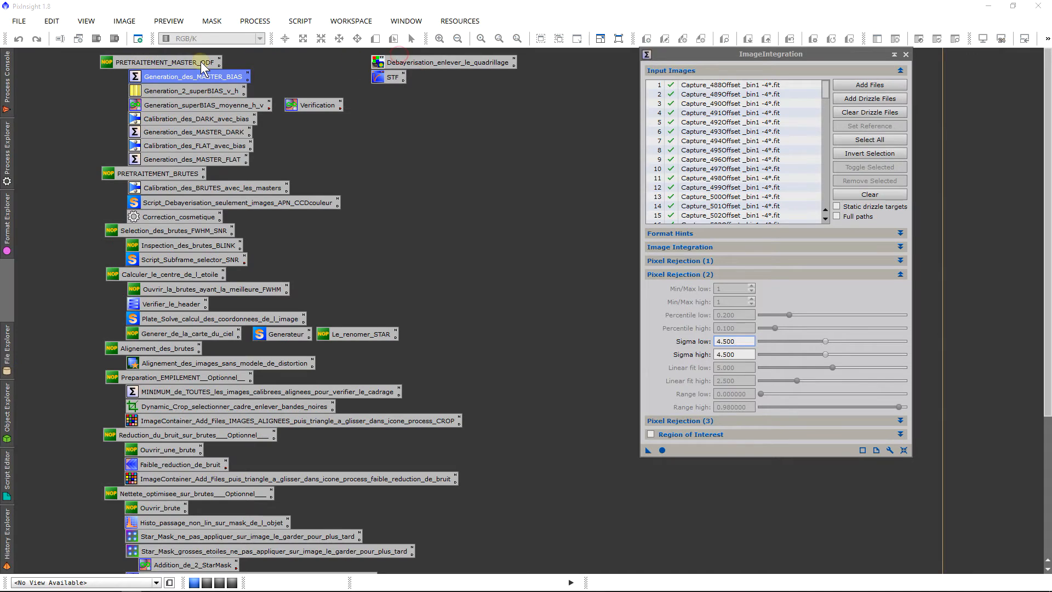
# Step: Set sigma low and sigma high to 4 and run the bias integration again
pyautogui.moveTo(2, 88)
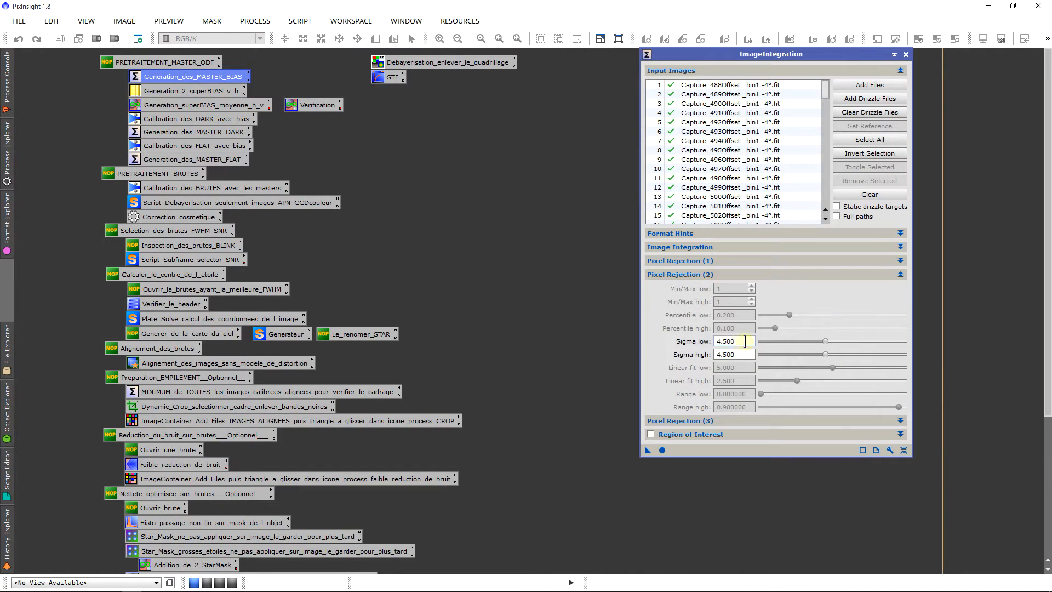
pyautogui.doubleClick(745, 341)
pyautogui.click(750, 355)
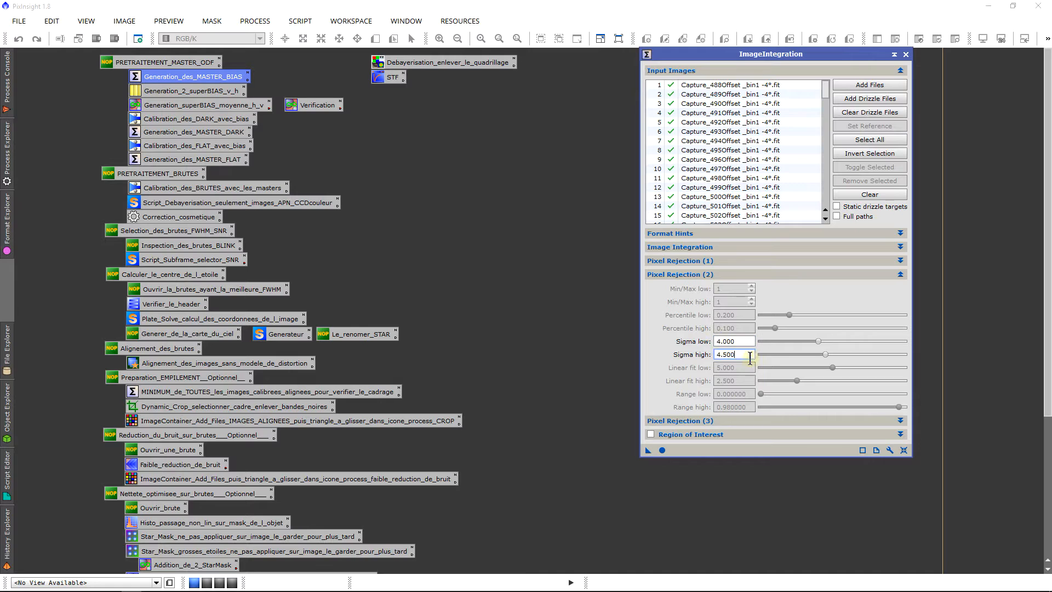
pyautogui.click(662, 449)
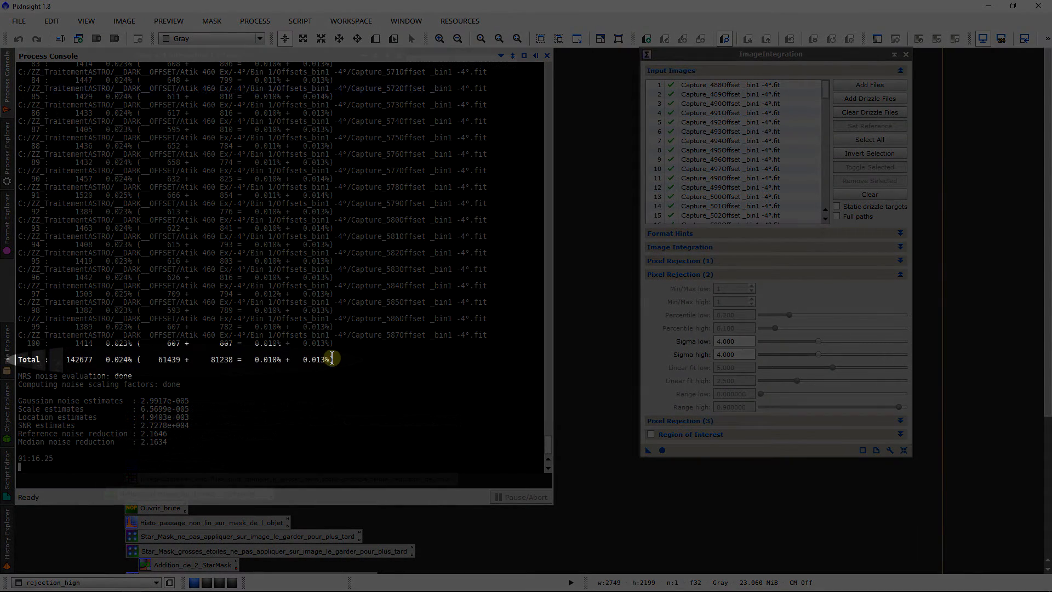
# Step: Check the new total low and high rejection percentages in the process console
pyautogui.moveTo(332, 359); pyautogui.dragTo(258, 358)
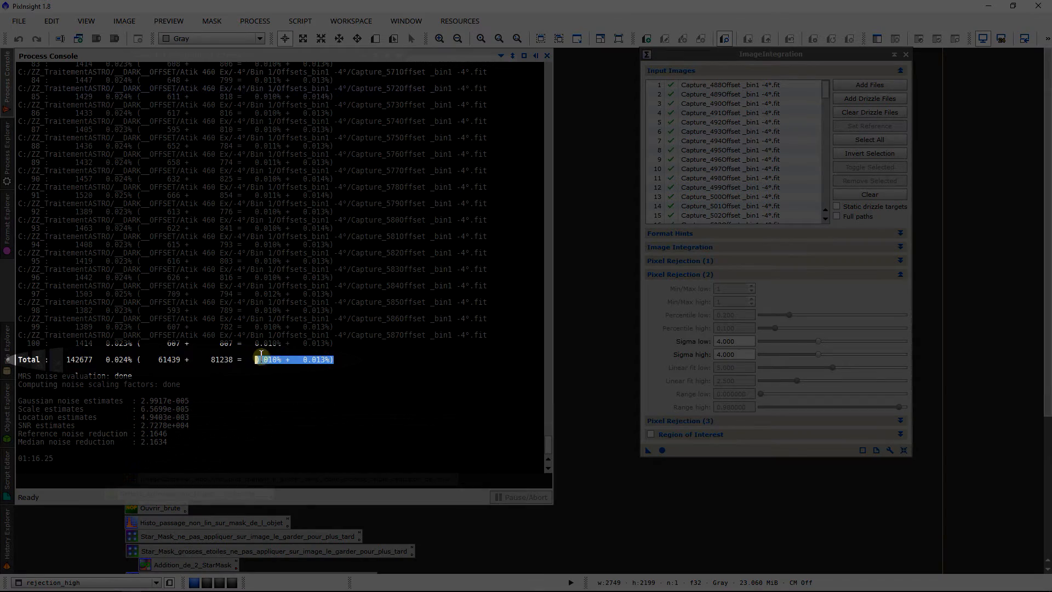
pyautogui.click(278, 357)
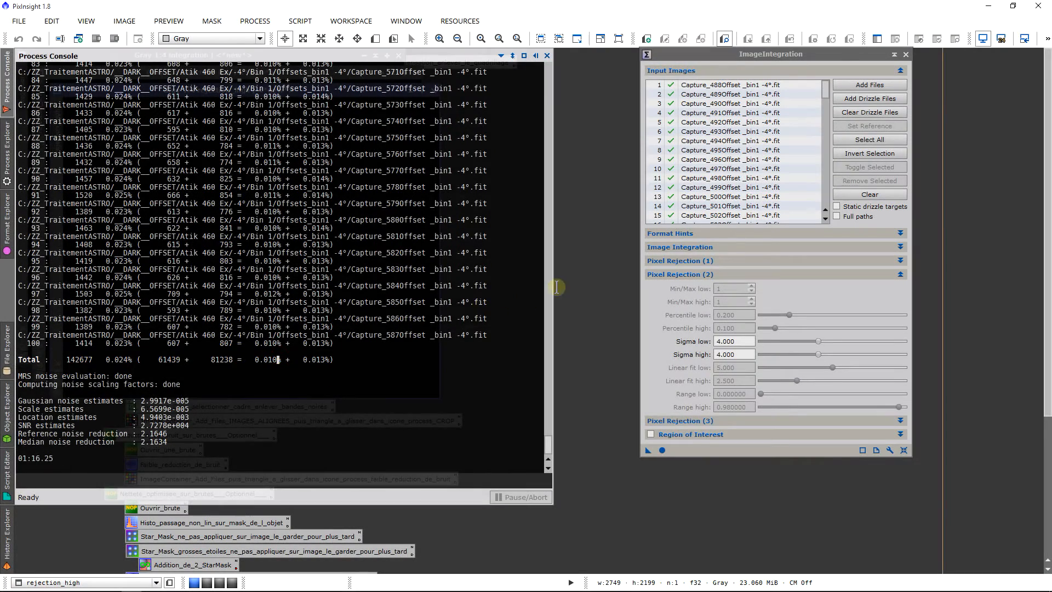
pyautogui.click(570, 283)
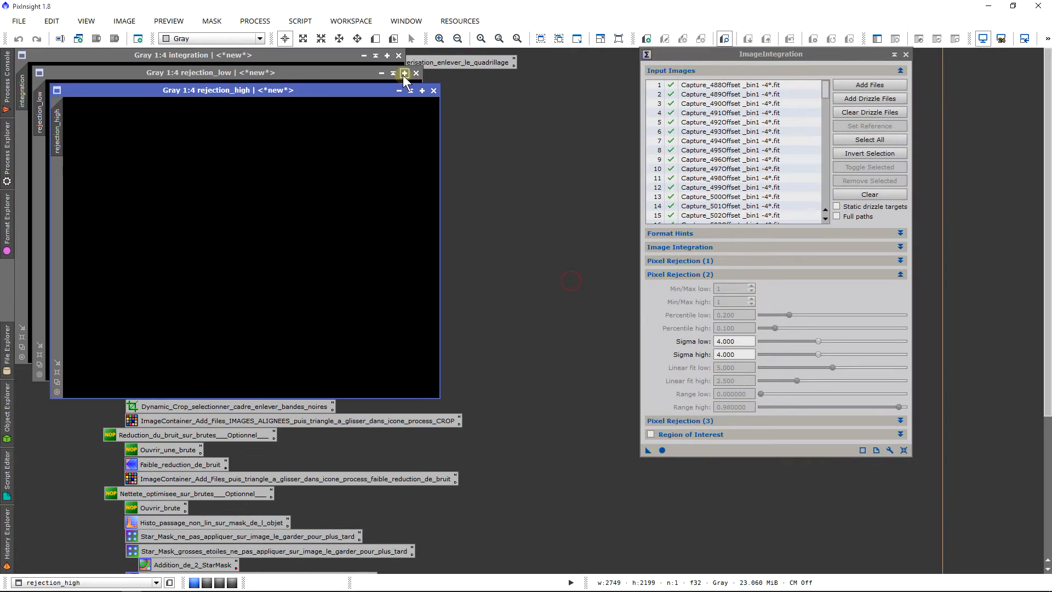
# Step: Close the rejection_high, rejection_low and integration images, and recheck the total rejection percentages in the process console
pyautogui.click(434, 90)
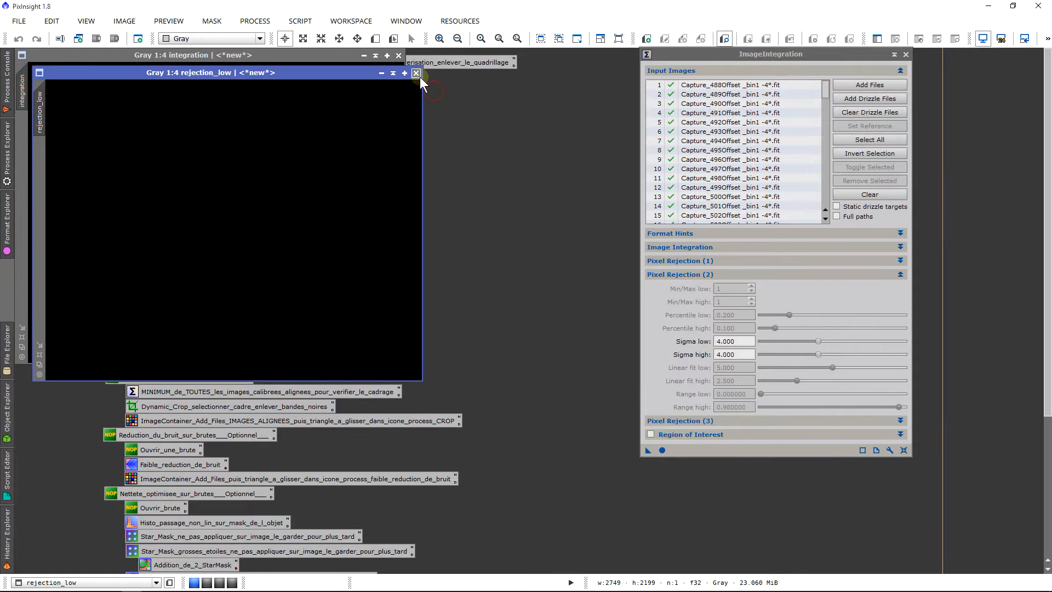
pyautogui.click(416, 73)
pyautogui.click(399, 55)
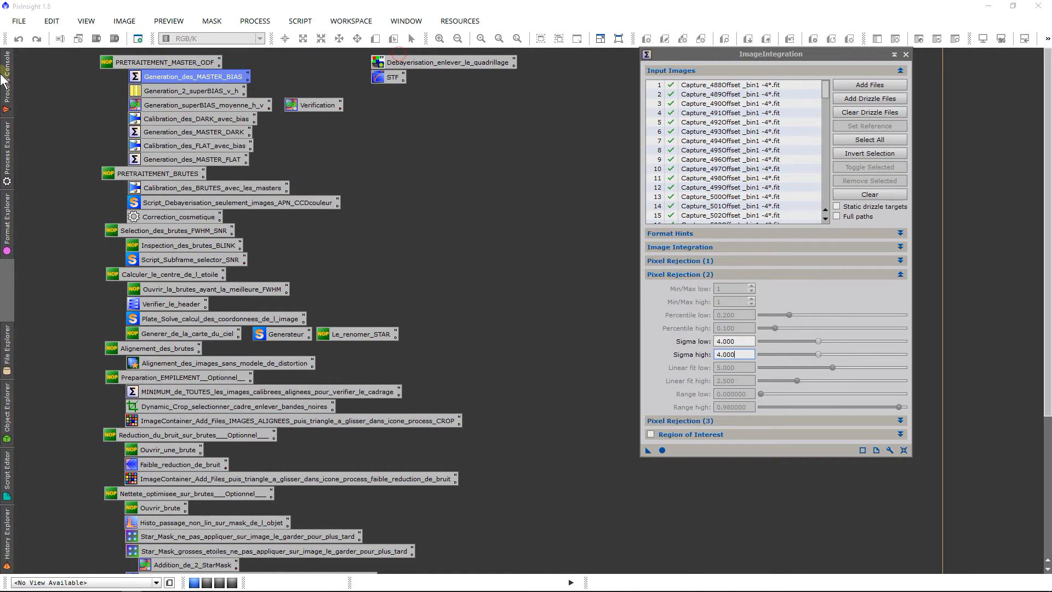
pyautogui.click(7, 80)
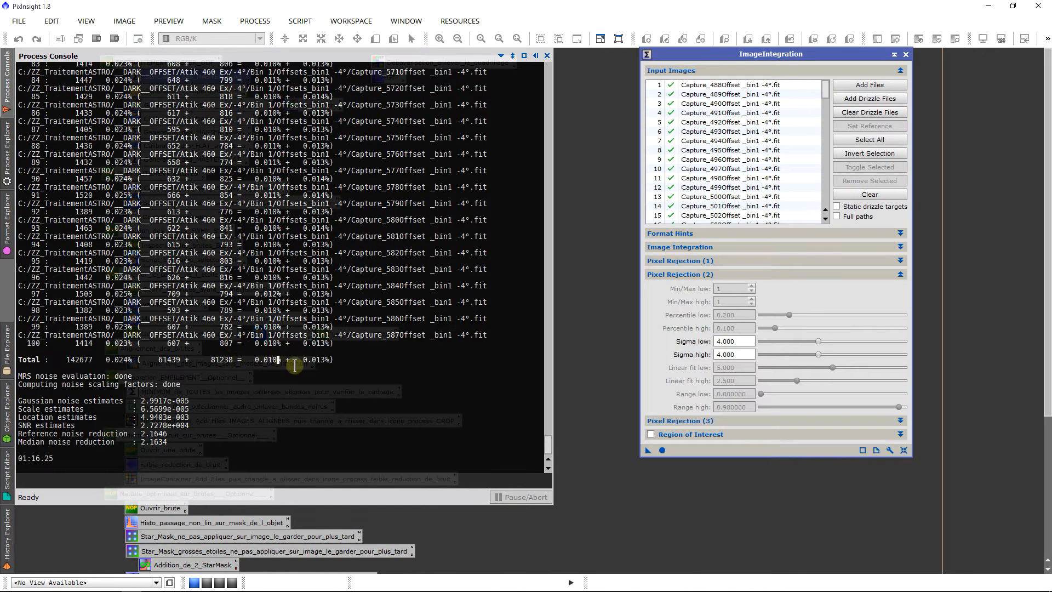
# Step: Set sigma low and sigma high to 3, rerun the bias integration and check the total rejection percentages
pyautogui.click(731, 341)
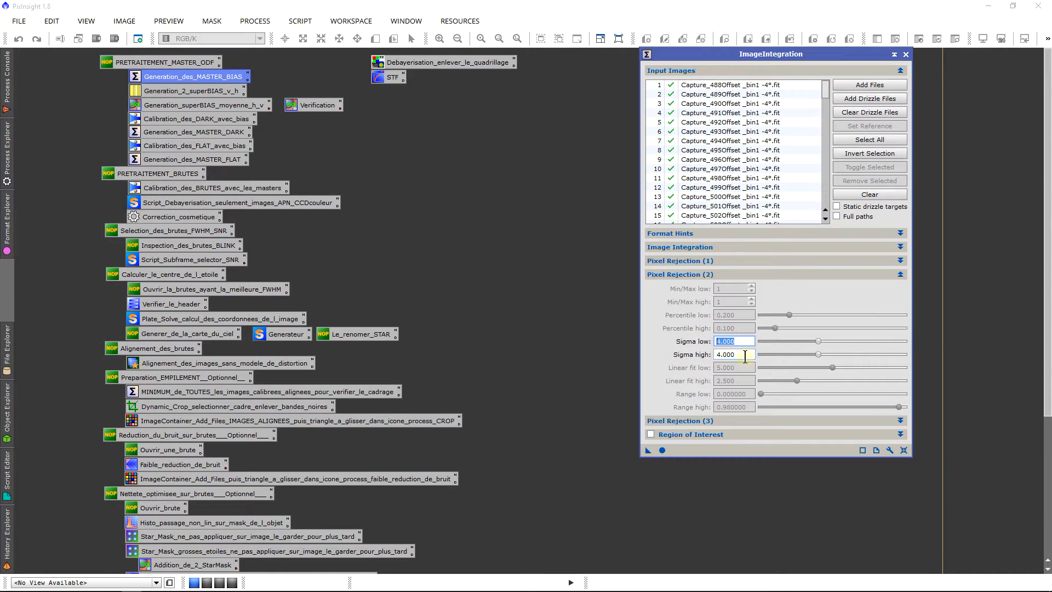
pyautogui.write('3')
pyautogui.press('Tab')
pyautogui.write('3')
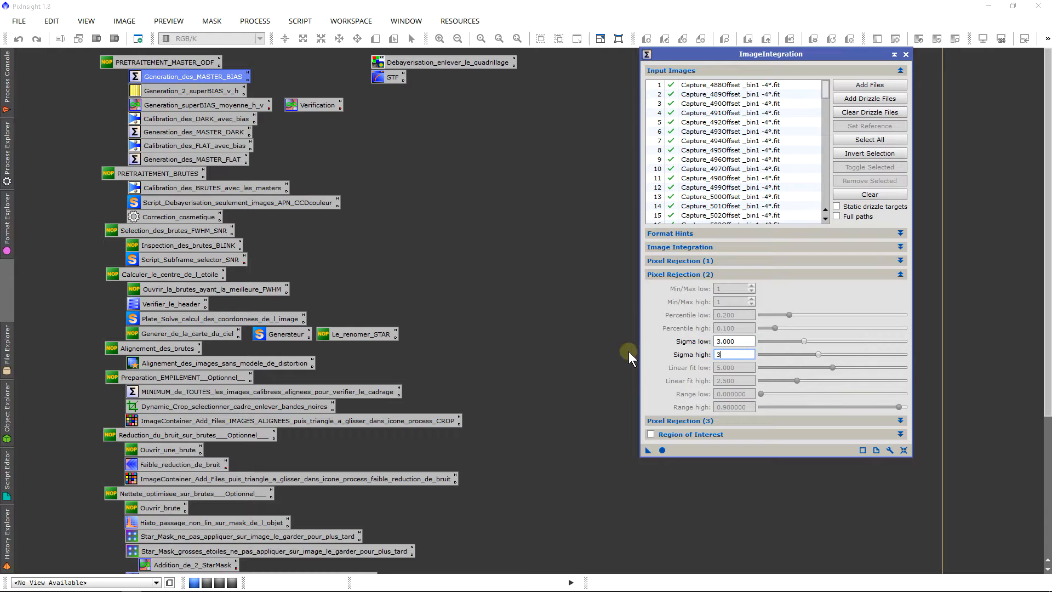
pyautogui.click(660, 450)
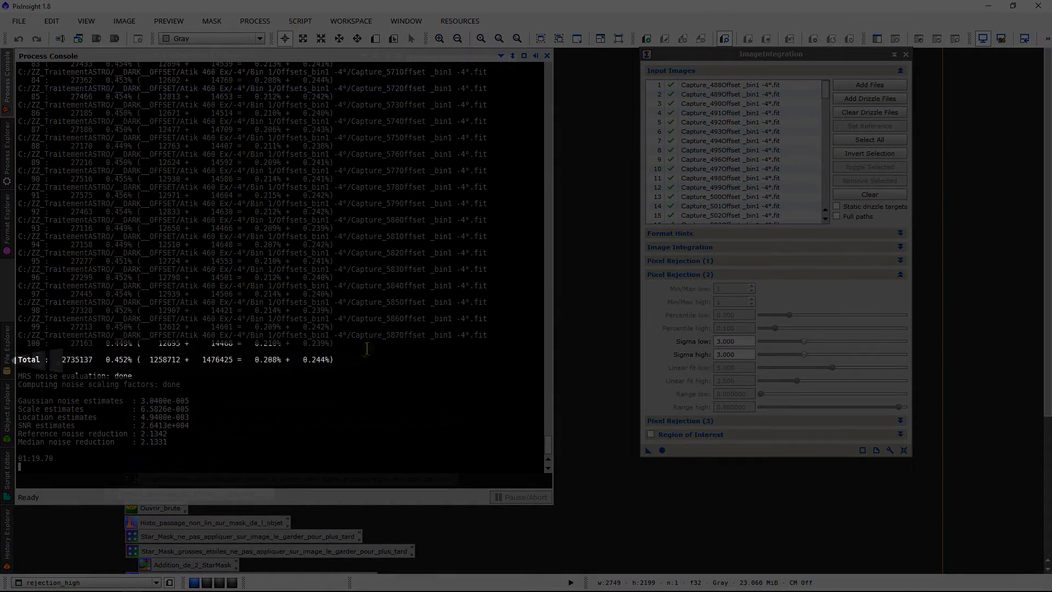
pyautogui.moveTo(330, 359); pyautogui.dragTo(270, 357)
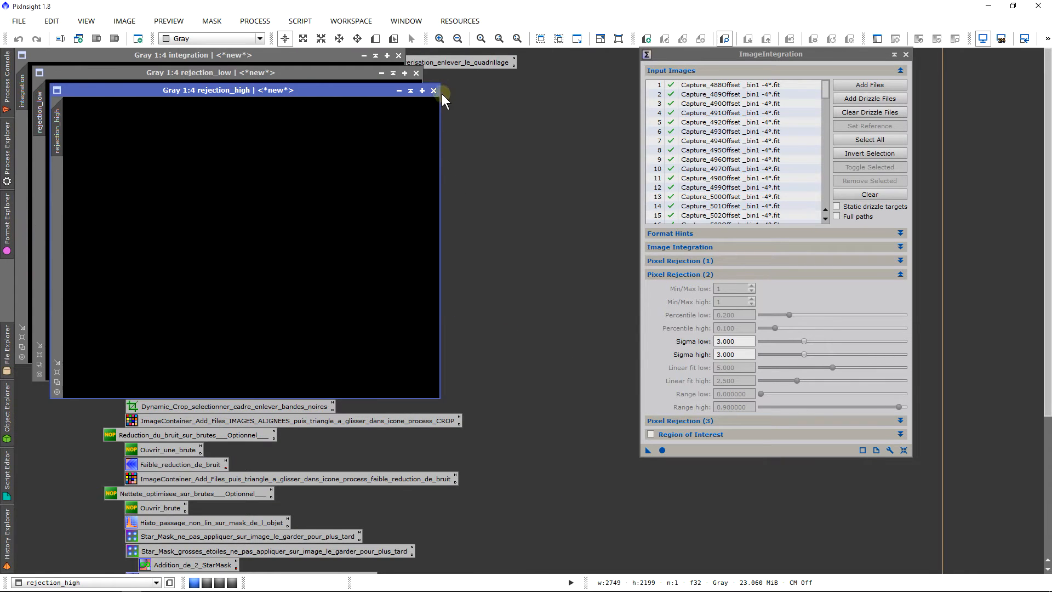
# Step: Close the three result images of the sigma 3 run: rejection_high, rejection_low and integration
pyautogui.click(434, 91)
pyautogui.click(417, 74)
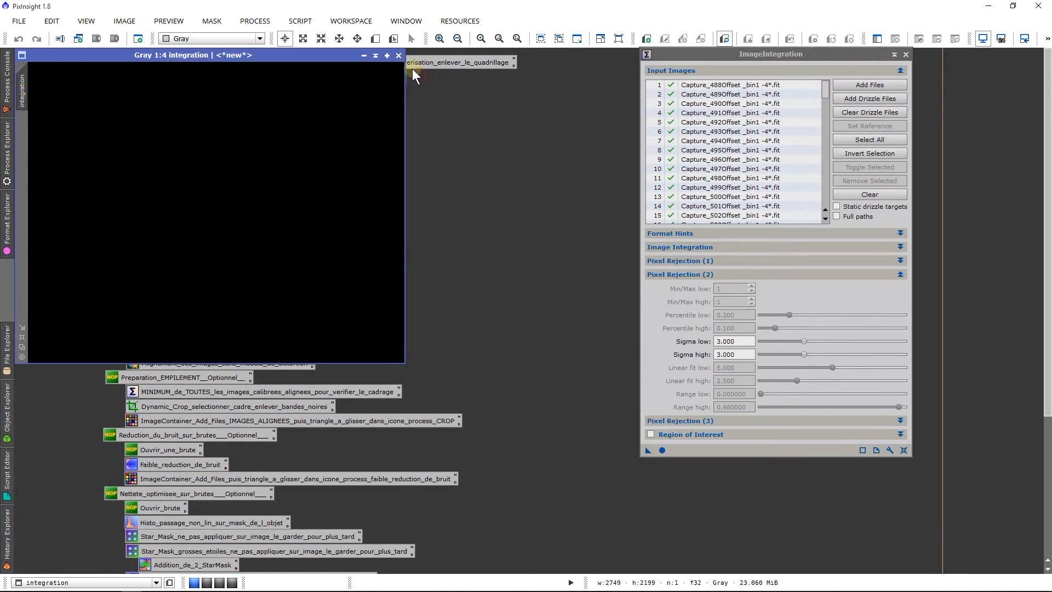
pyautogui.click(401, 55)
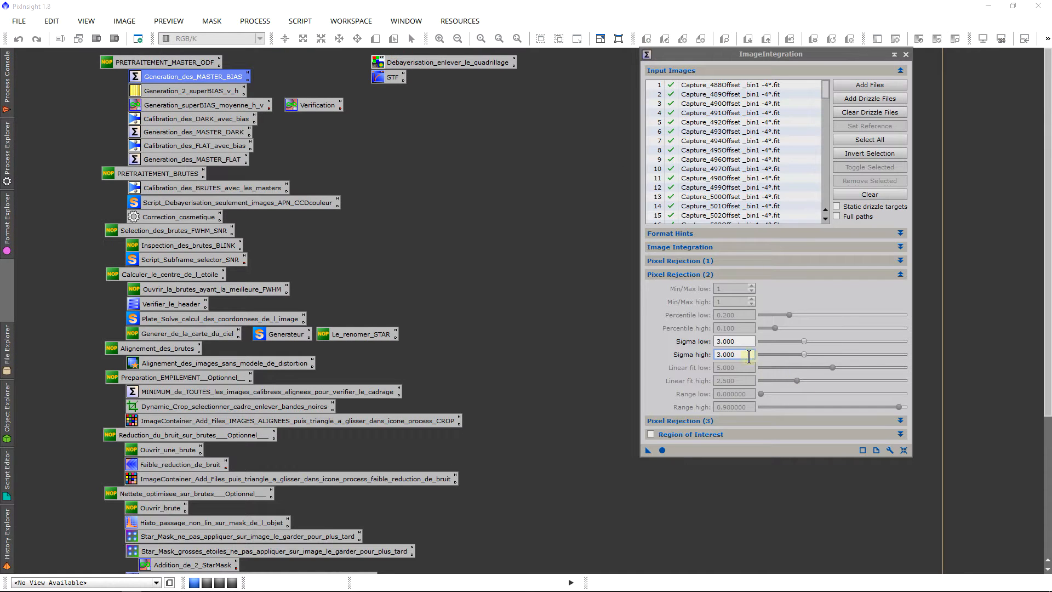
# Step: Set sigma low and sigma high to 3.5 and run the bias integration again
pyautogui.click(741, 341)
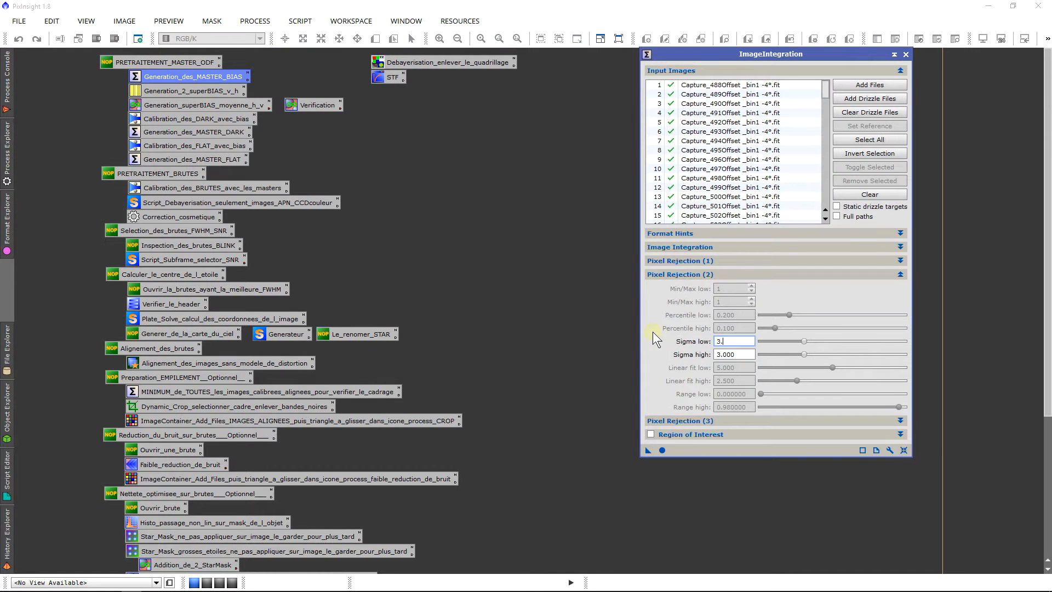
pyautogui.click(746, 353)
pyautogui.write('3.5')
pyautogui.click(662, 447)
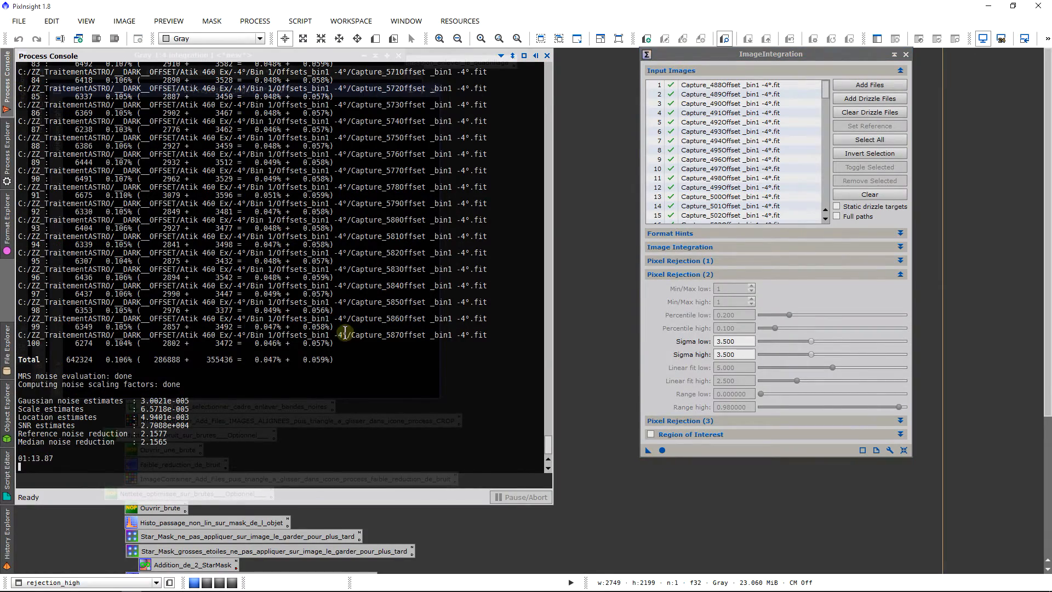
# Step: Examine the total low and high rejection percentages of the sigma 3.5 run in the process console
pyautogui.scroll(20, 347, 338)
pyautogui.scroll(-20, 347, 347)
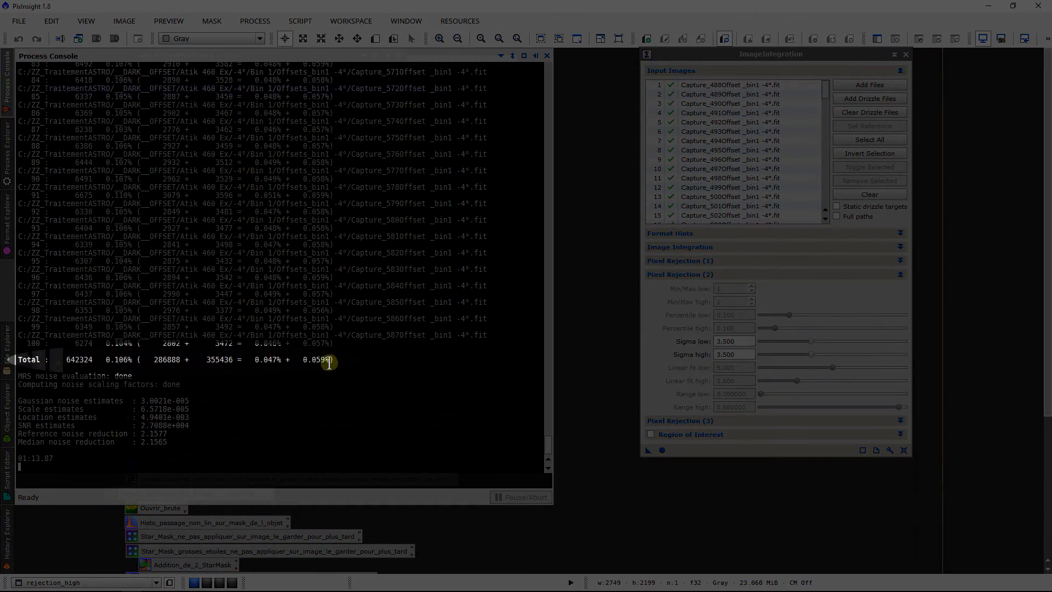
pyautogui.moveTo(323, 362); pyautogui.dragTo(273, 364)
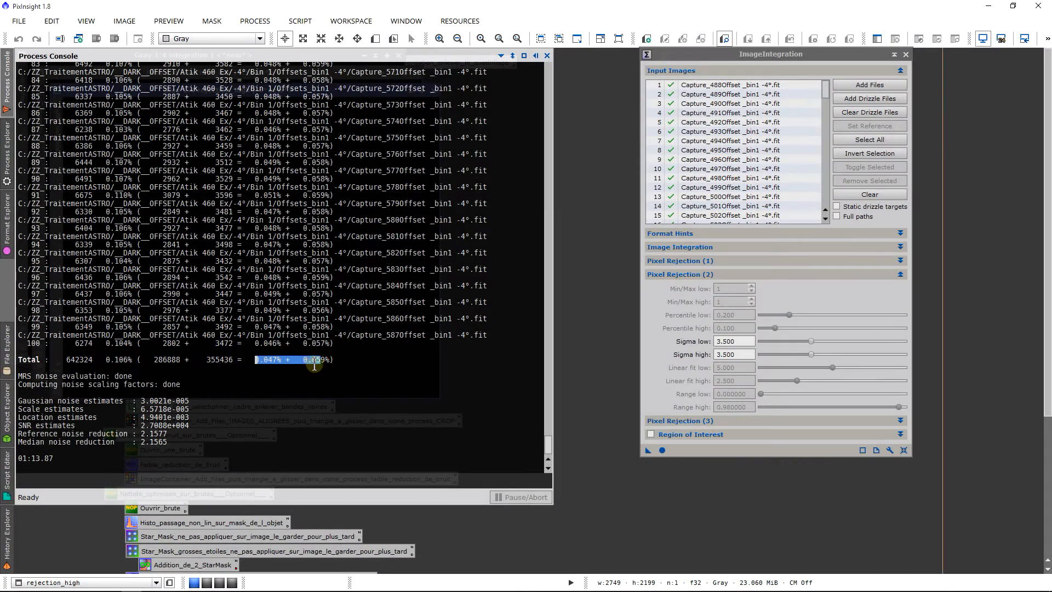
pyautogui.moveTo(330, 362); pyautogui.dragTo(259, 362)
# Step: Close the ImageIntegration process and hide an unneeded tool group so the screen stretch commands fit
pyautogui.click(907, 54)
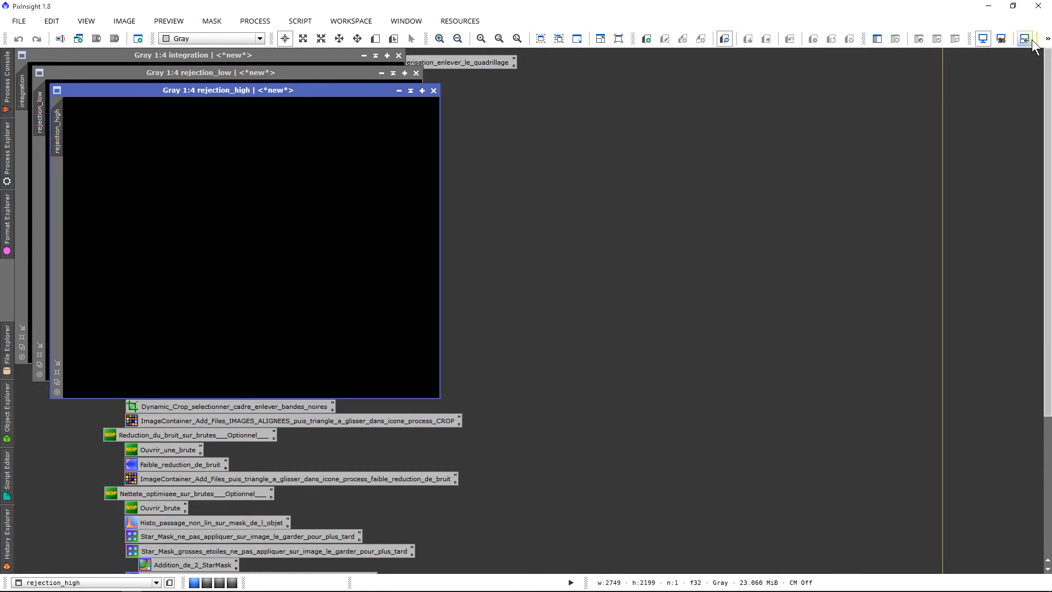
pyautogui.rightClick(954, 17)
pyautogui.click(974, 88)
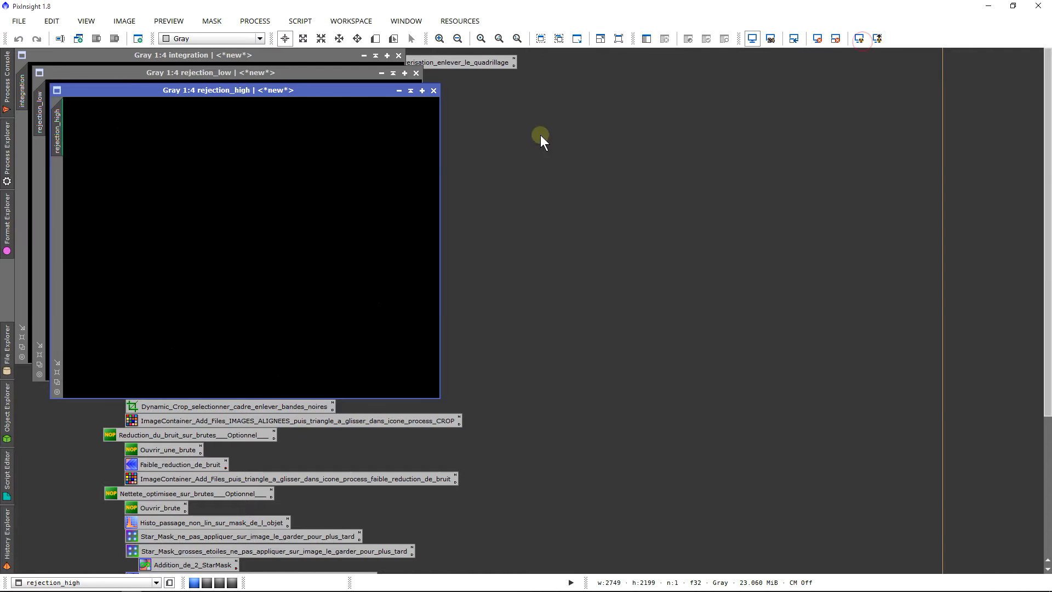
# Step: Inspect the stretched rejection_high image up close, and close both the rejection_high and rejection_low images
pyautogui.scroll(7, 399, 174)
pyautogui.scroll(-6, 288, 220)
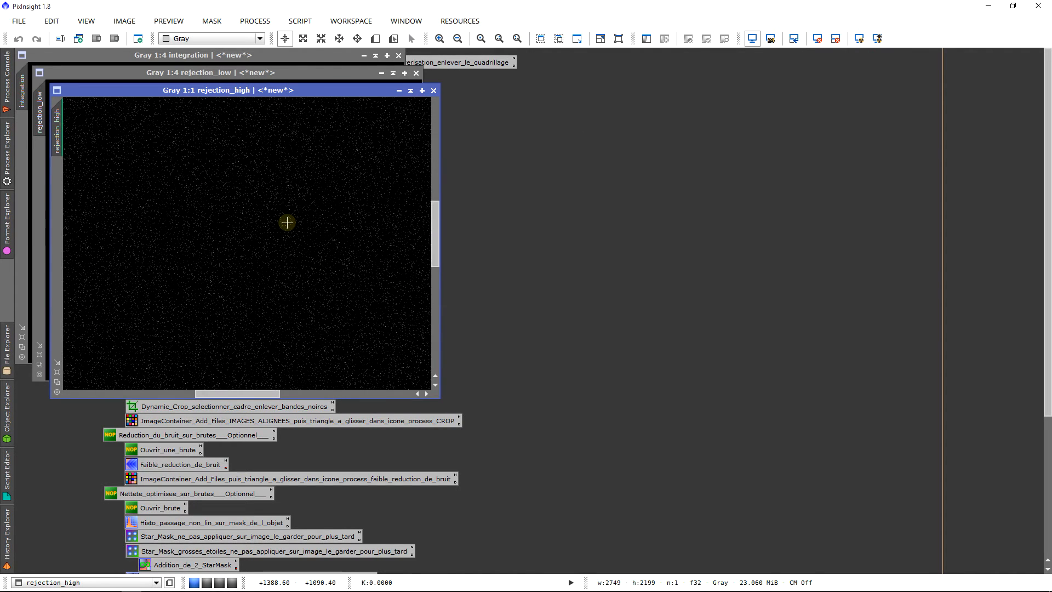
pyautogui.click(433, 90)
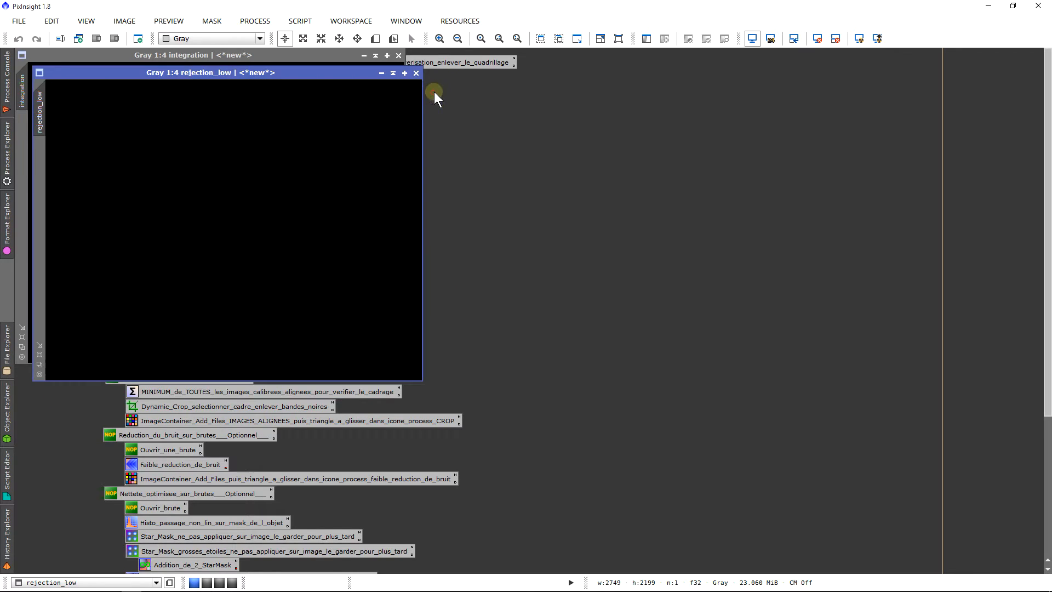
pyautogui.click(416, 73)
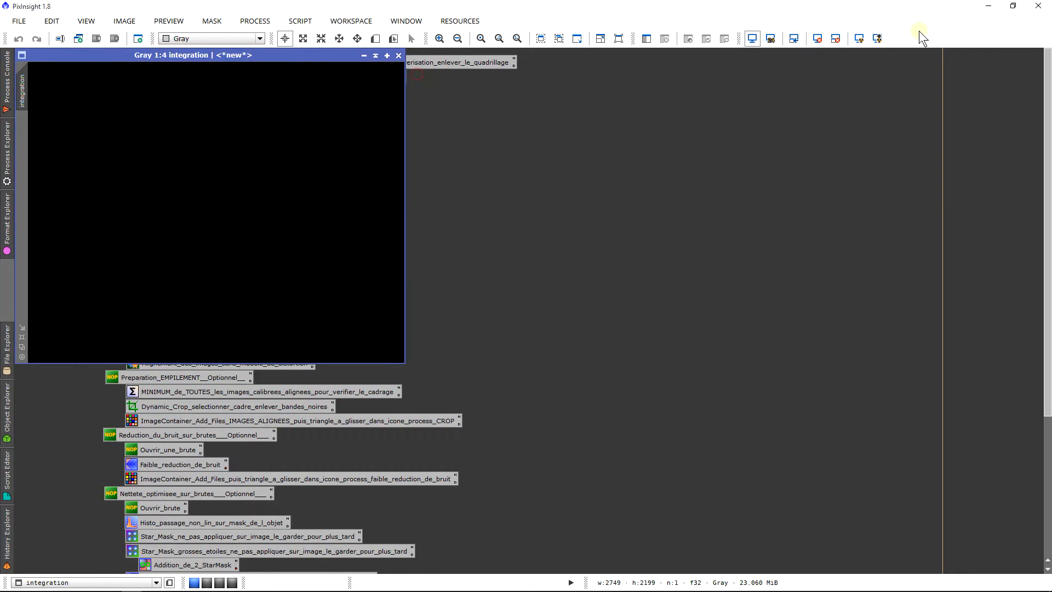
# Step: Auto-stretch the integration image on screen and inspect its bias pattern up close and as a whole
pyautogui.click(871, 39)
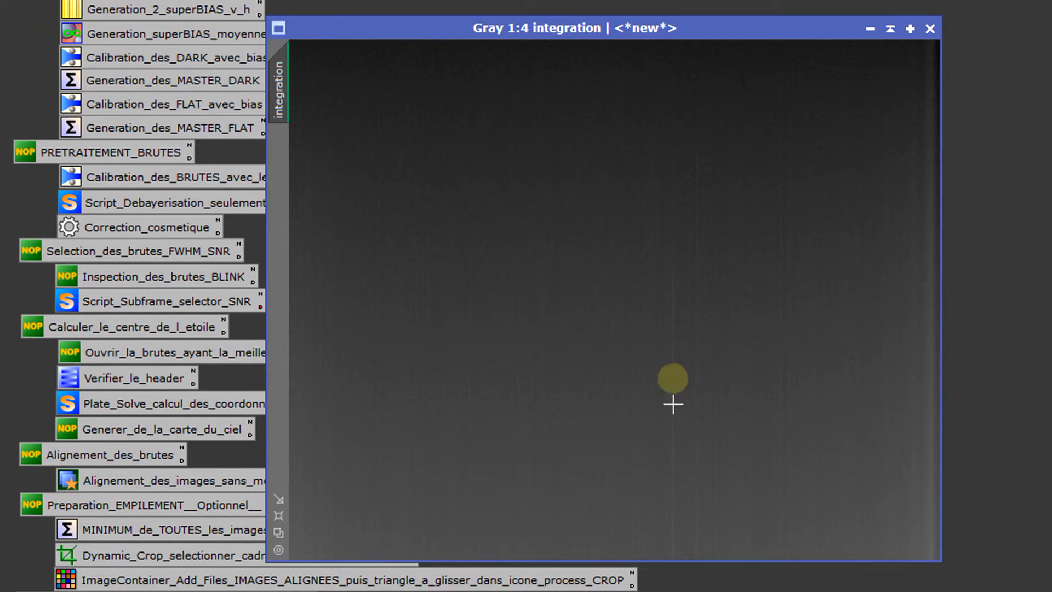
pyautogui.scroll(5, 514, 384)
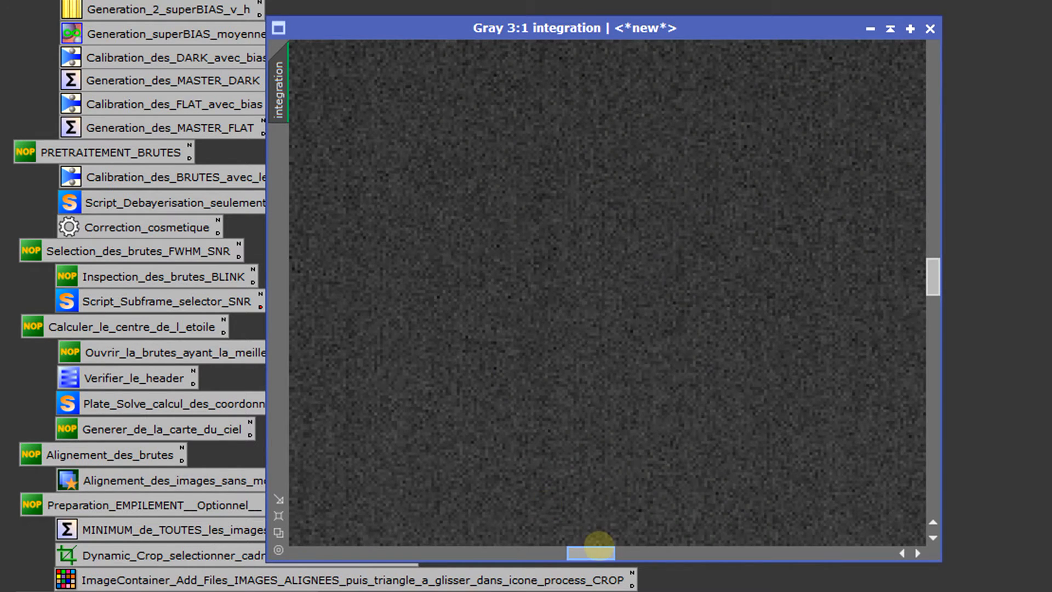
pyautogui.moveTo(590, 552); pyautogui.dragTo(789, 559)
pyautogui.scroll(-5, 776, 481)
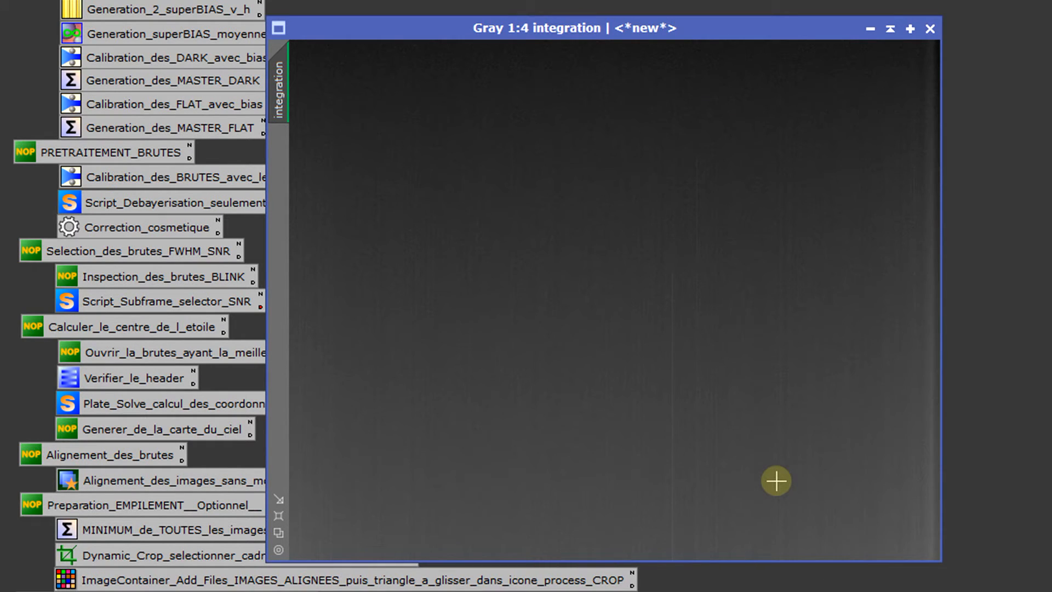
# Step: Move the integration image window clear of the process icons and bring up the file commands for saving it
pyautogui.moveTo(595, 29); pyautogui.dragTo(565, 68)
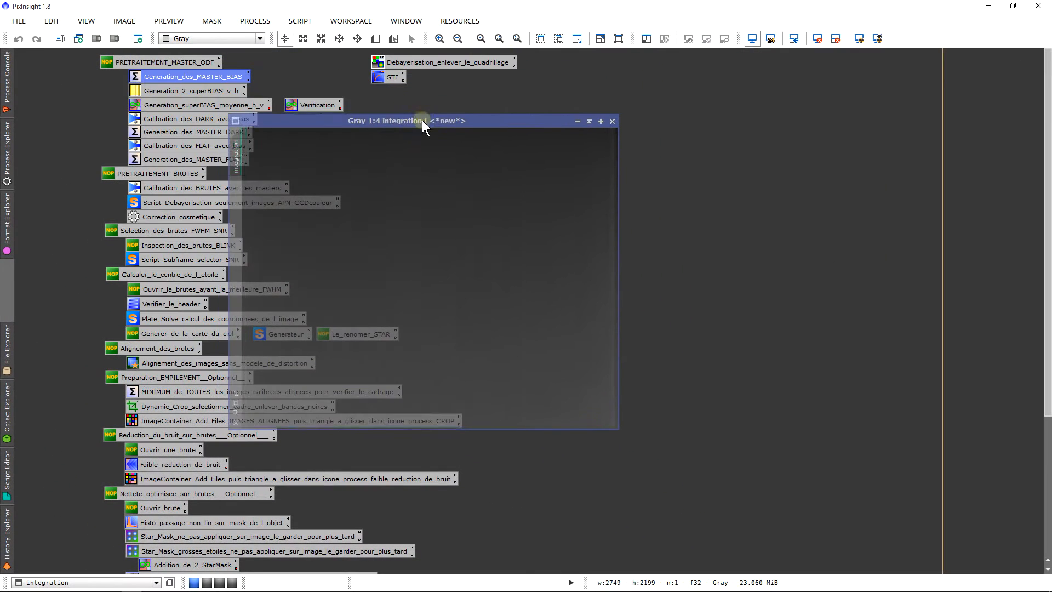
pyautogui.moveTo(422, 120); pyautogui.dragTo(540, 83)
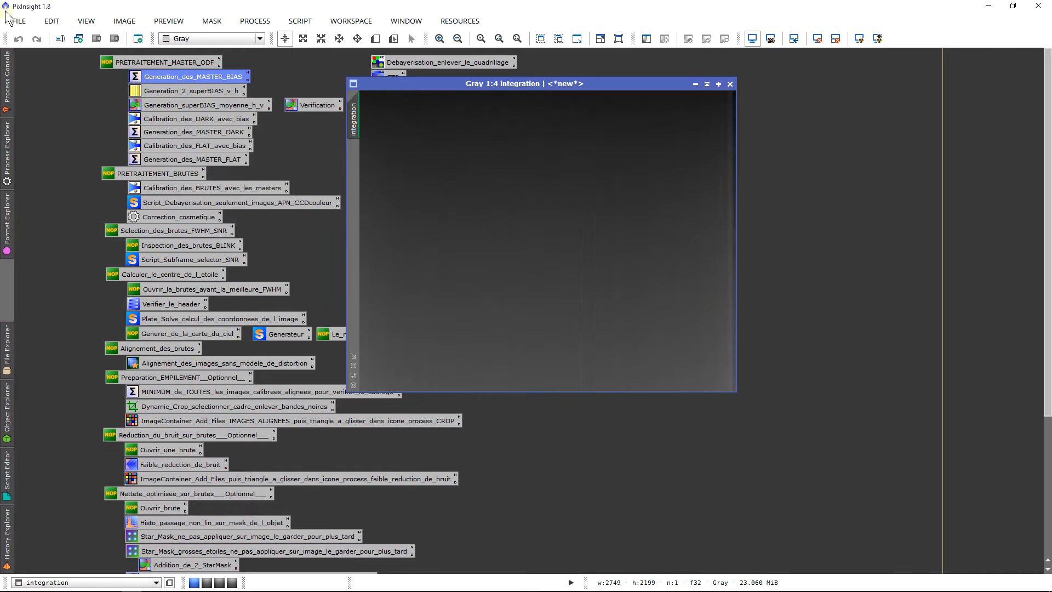
pyautogui.click(22, 22)
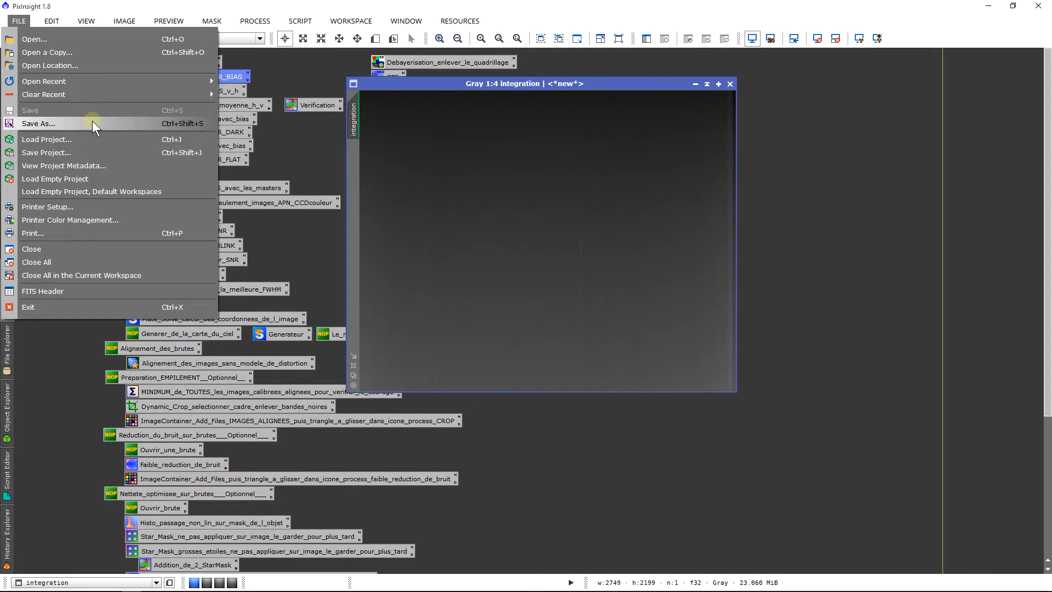
pyautogui.moveTo(524, 85); pyautogui.dragTo(525, 85)
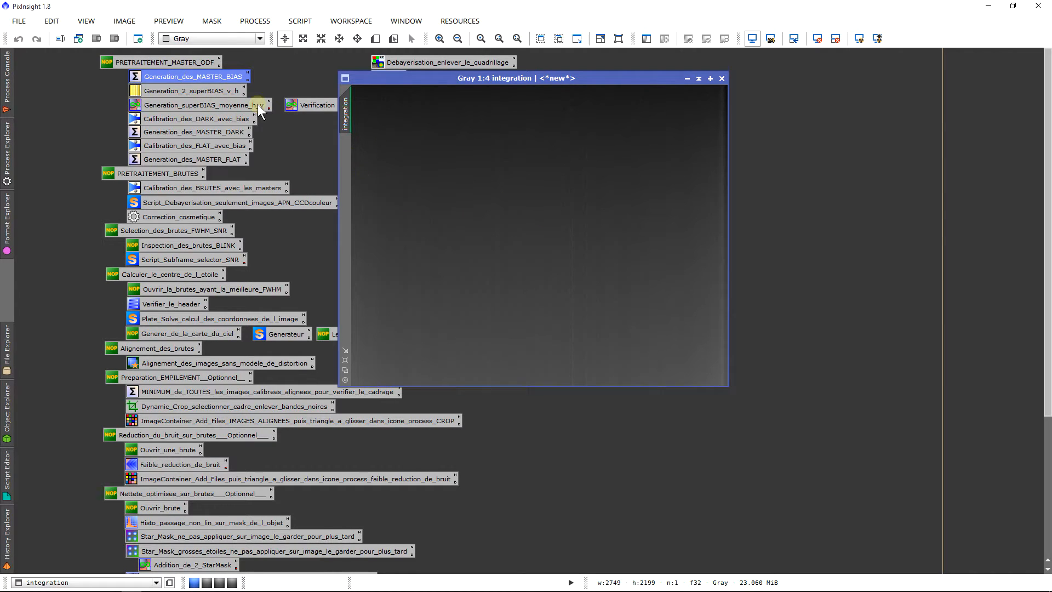
# Step: Open the Generation_2_superBIAS_v_h process and apply Superbias to the integration image with Columns and rows orientation and 4 multiscale layers
pyautogui.doubleClick(207, 92)
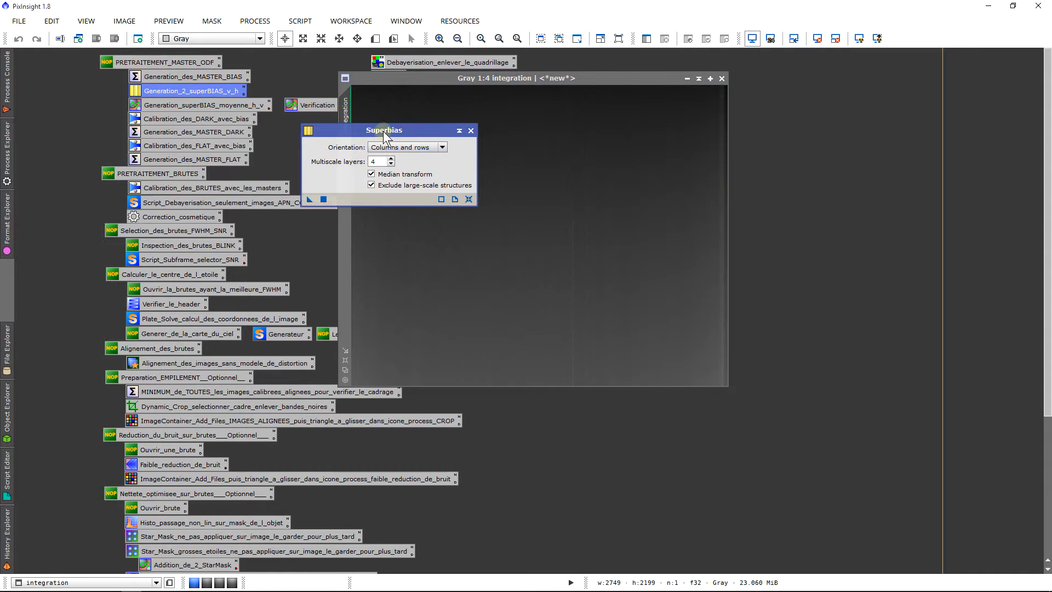
pyautogui.moveTo(383, 130); pyautogui.dragTo(668, 248)
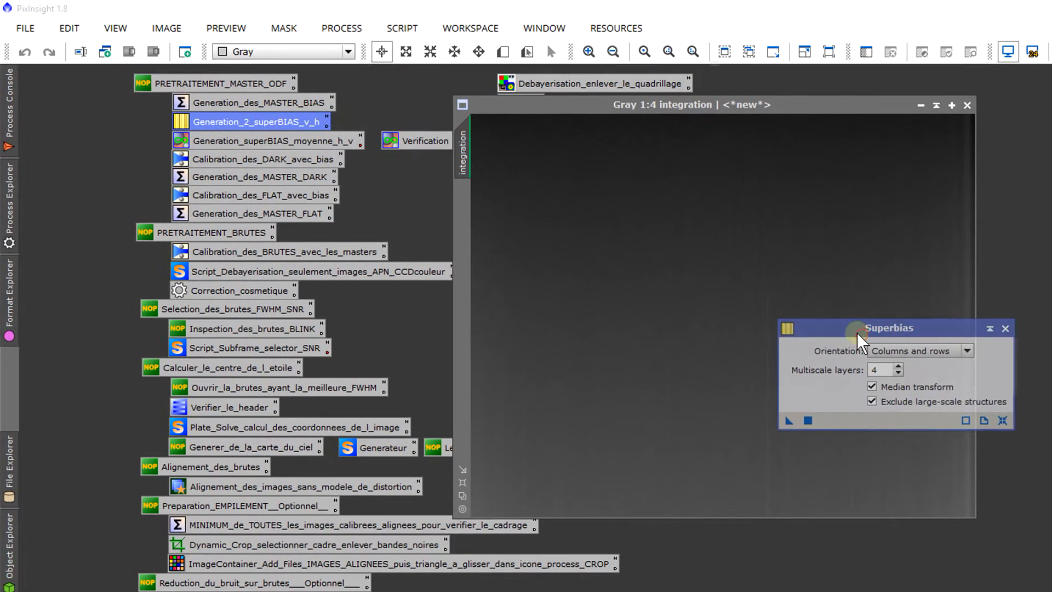
pyautogui.click(902, 351)
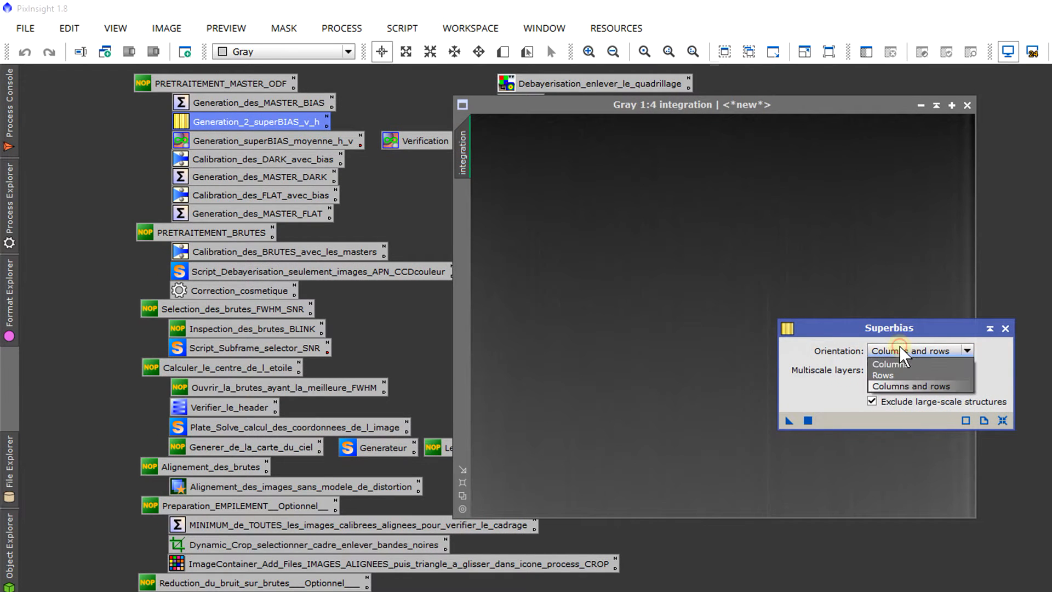
pyautogui.click(901, 387)
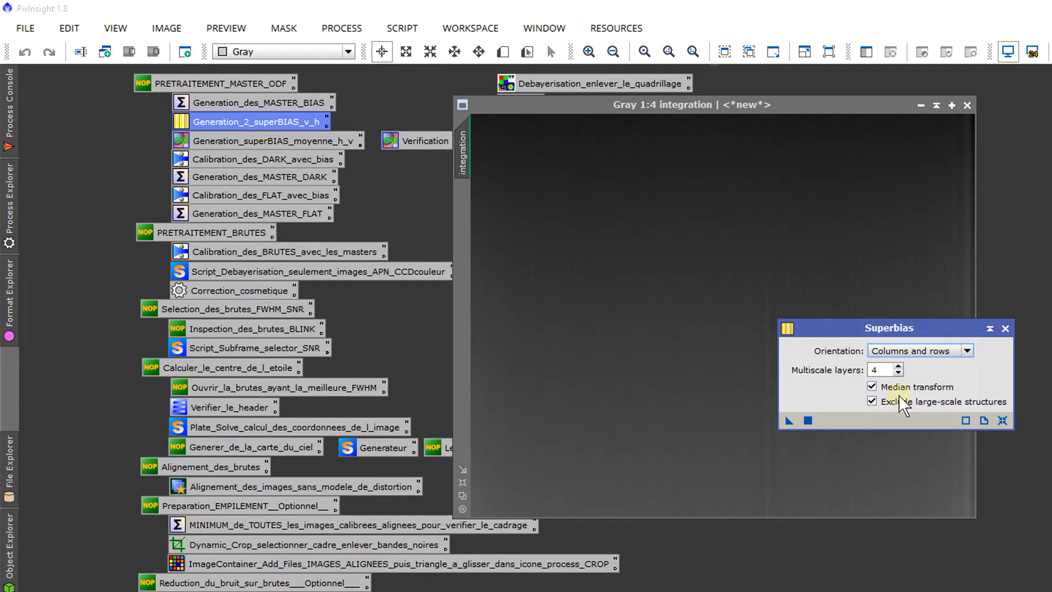
pyautogui.write('4')
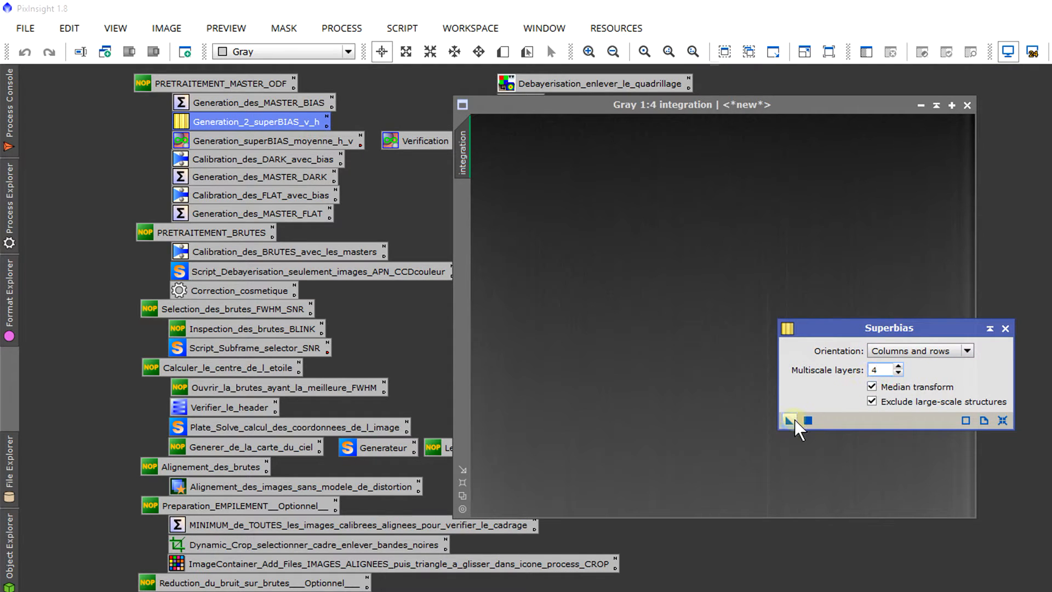
pyautogui.moveTo(789, 421); pyautogui.dragTo(653, 336)
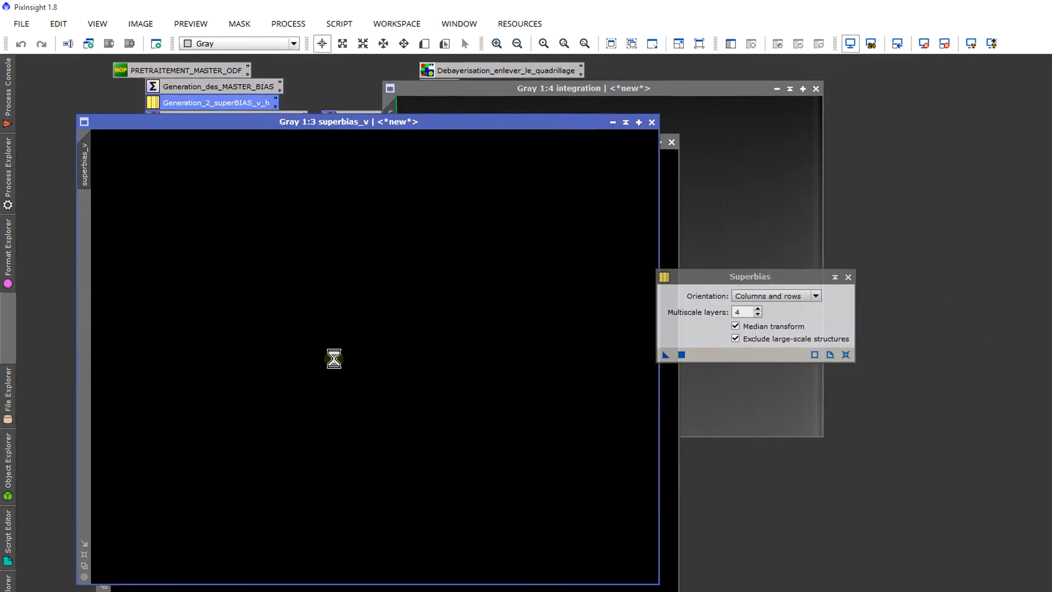
# Step: Auto-stretch the superbias_v image on screen, inspect it and bring the superbias_h image to the front
pyautogui.click(410, 125)
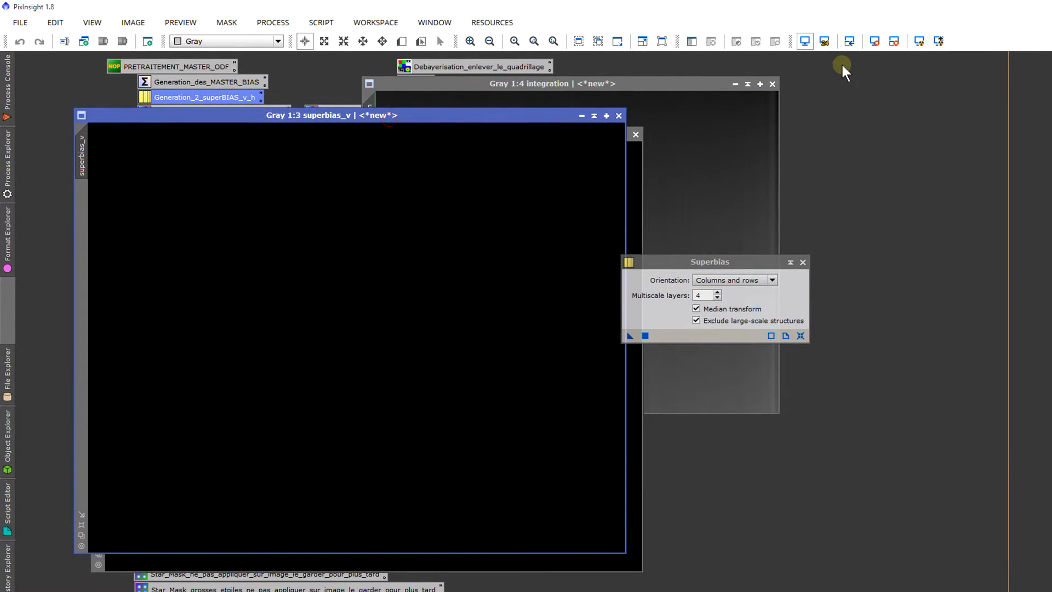
pyautogui.click(919, 41)
pyautogui.scroll(2, 420, 340)
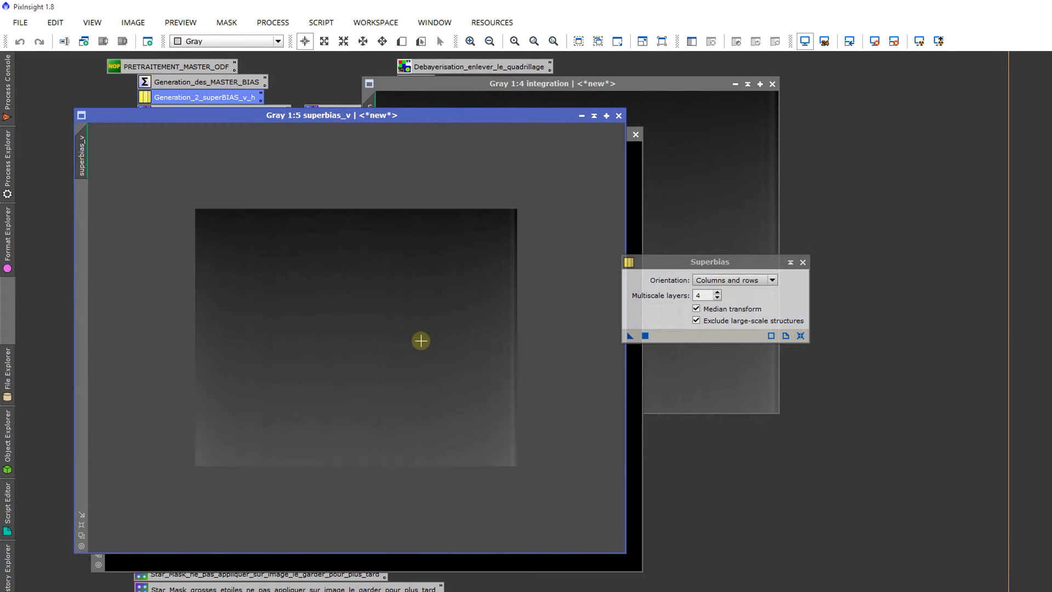
pyautogui.scroll(-2, 420, 340)
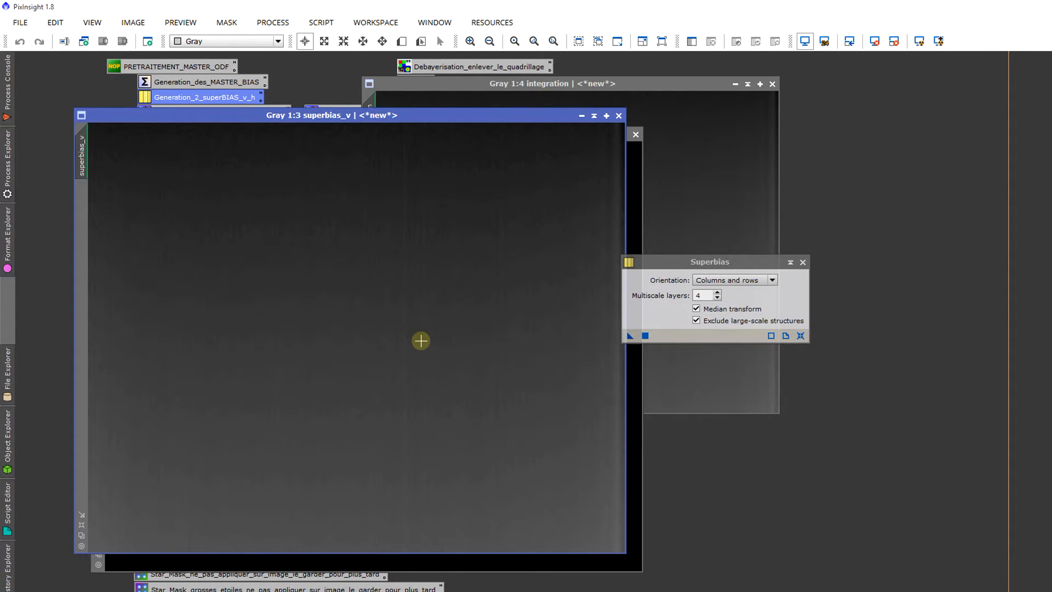
pyautogui.click(636, 158)
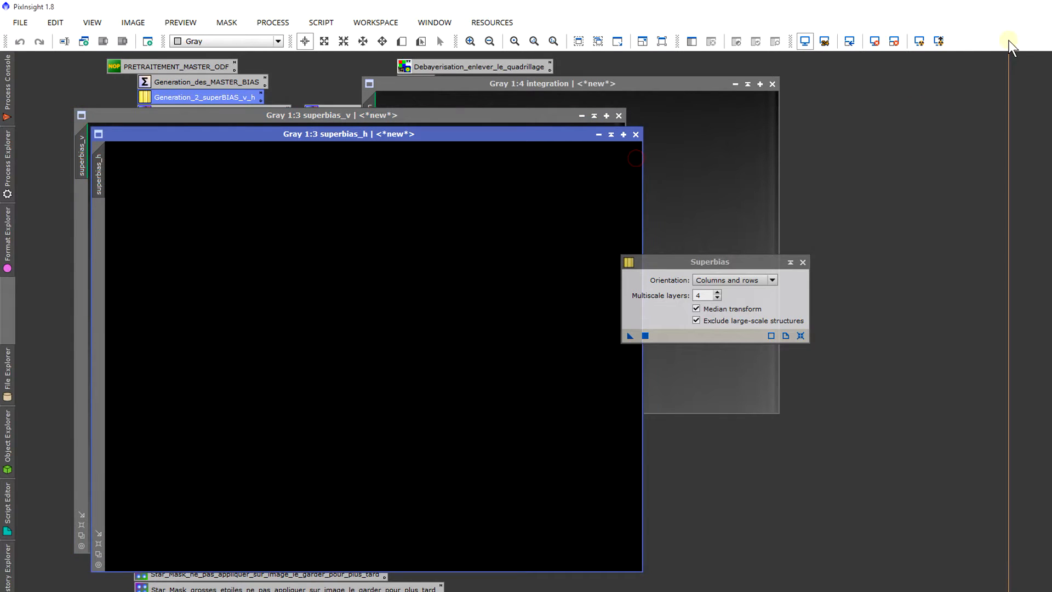
# Step: Auto-stretch the superbias_h image on screen, then roll up and align the superbias_h and superbias_v windows
pyautogui.click(917, 43)
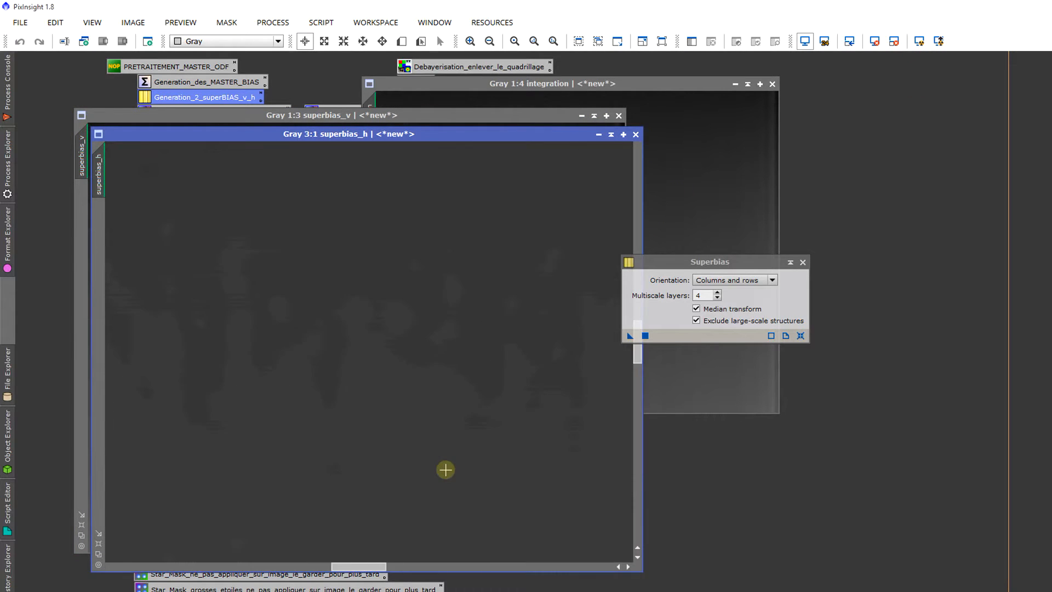
pyautogui.click(610, 133)
pyautogui.click(593, 116)
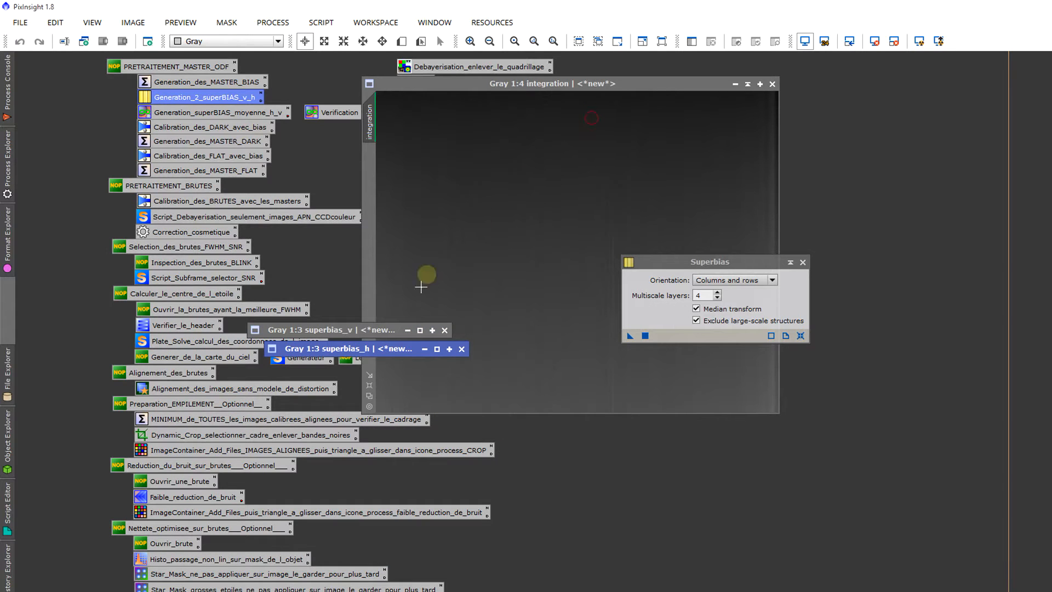
pyautogui.moveTo(365, 333); pyautogui.dragTo(382, 335)
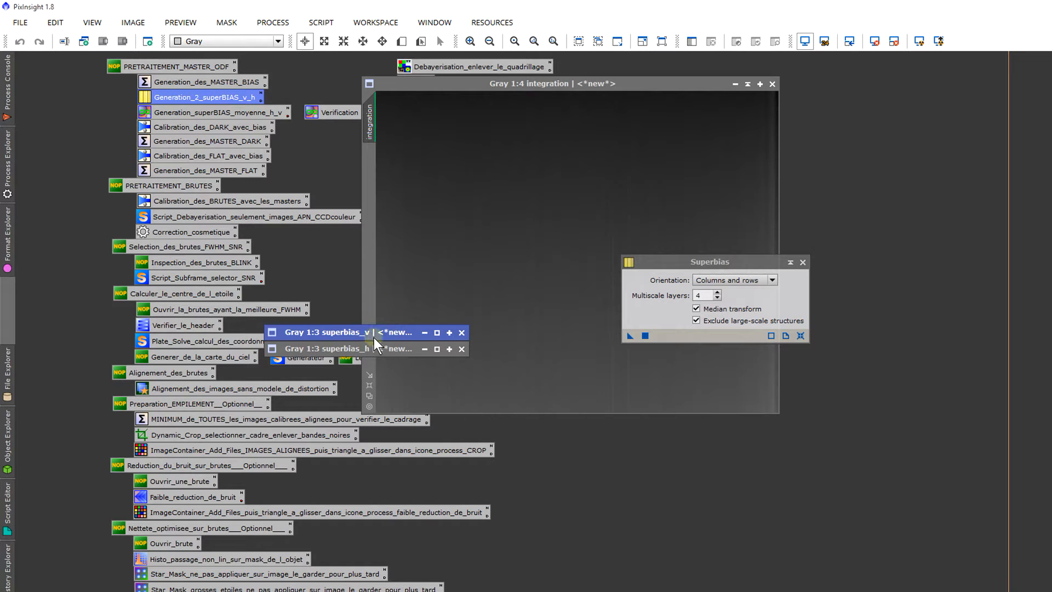
pyautogui.doubleClick(374, 333)
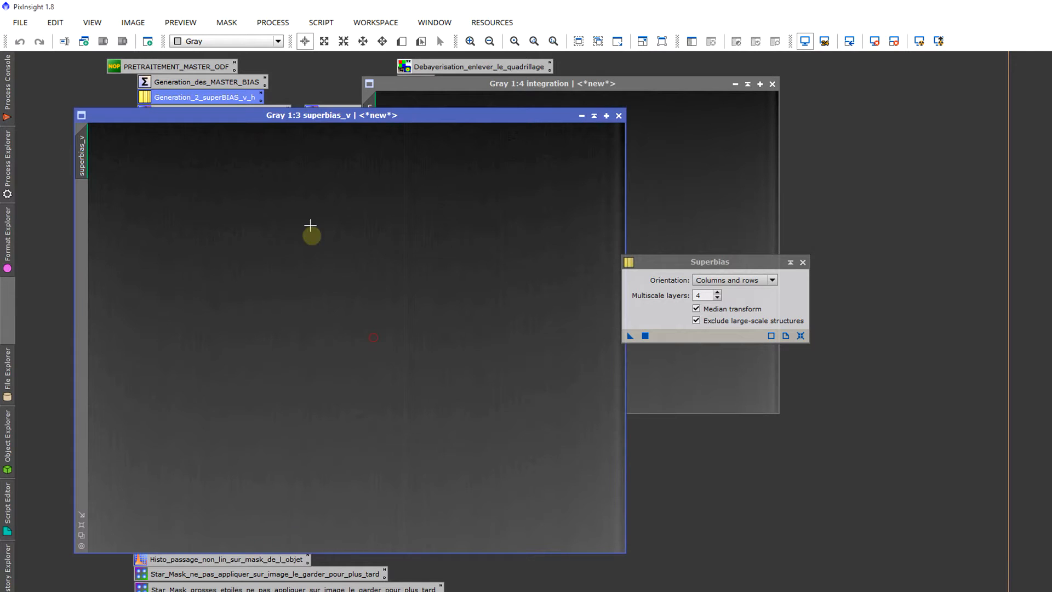
pyautogui.click(594, 115)
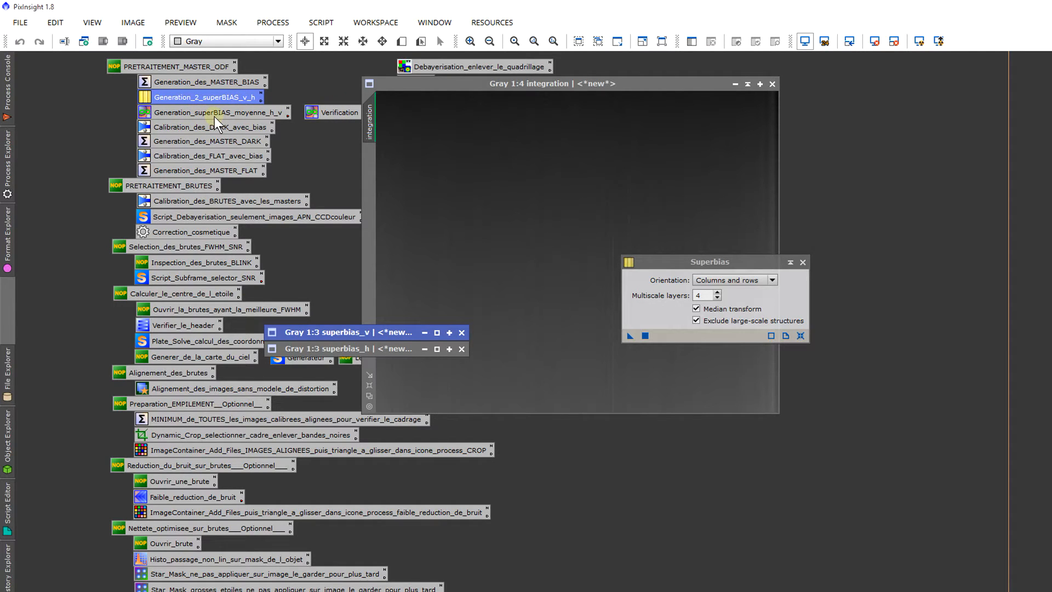
# Step: Open the Generation_superBIAS_moyenne_h_v process and apply (superbias_v * 0.5) + (superbias_h*0.5) to create the new image superBias, then close it
pyautogui.doubleClick(267, 113)
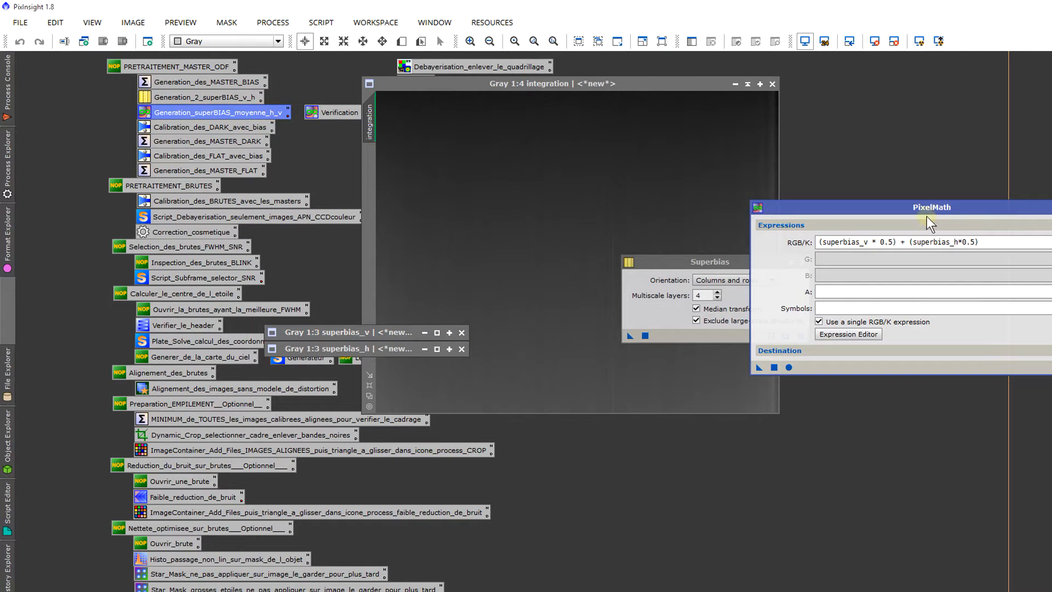
pyautogui.moveTo(926, 215); pyautogui.dragTo(776, 129)
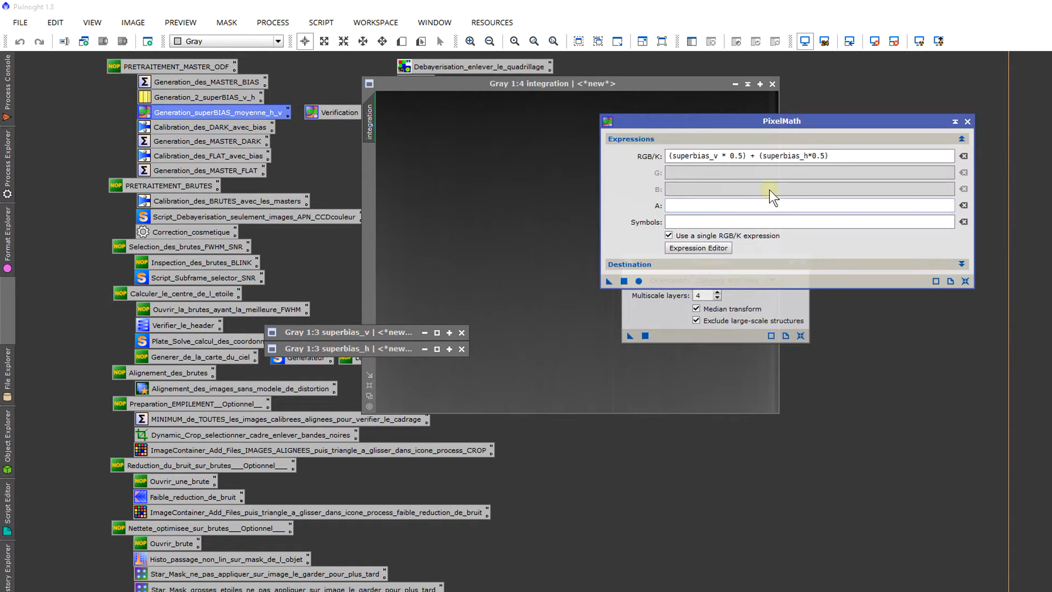
pyautogui.click(765, 265)
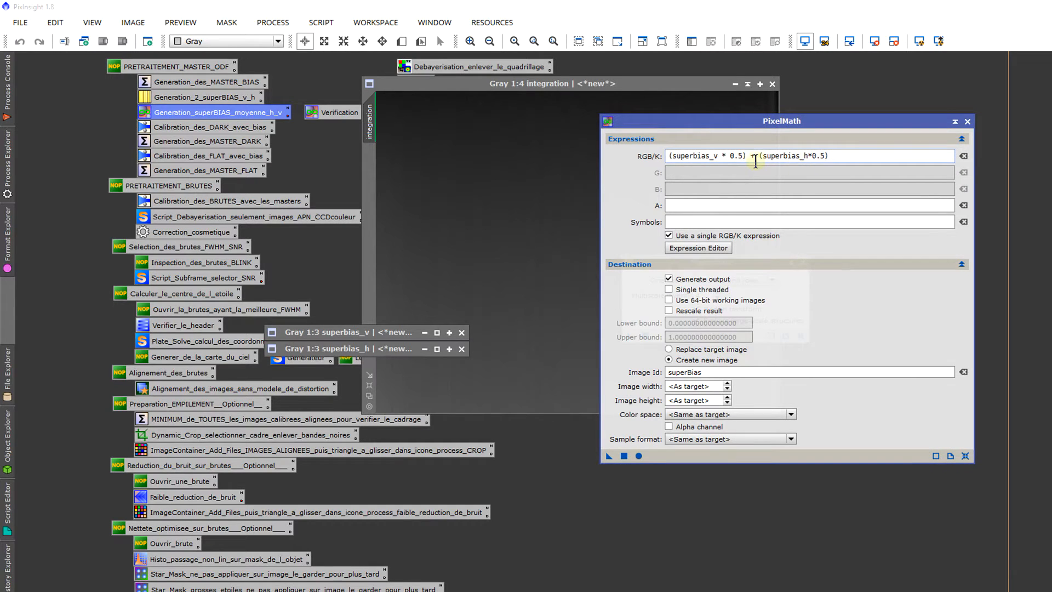
pyautogui.moveTo(715, 156); pyautogui.dragTo(546, 161)
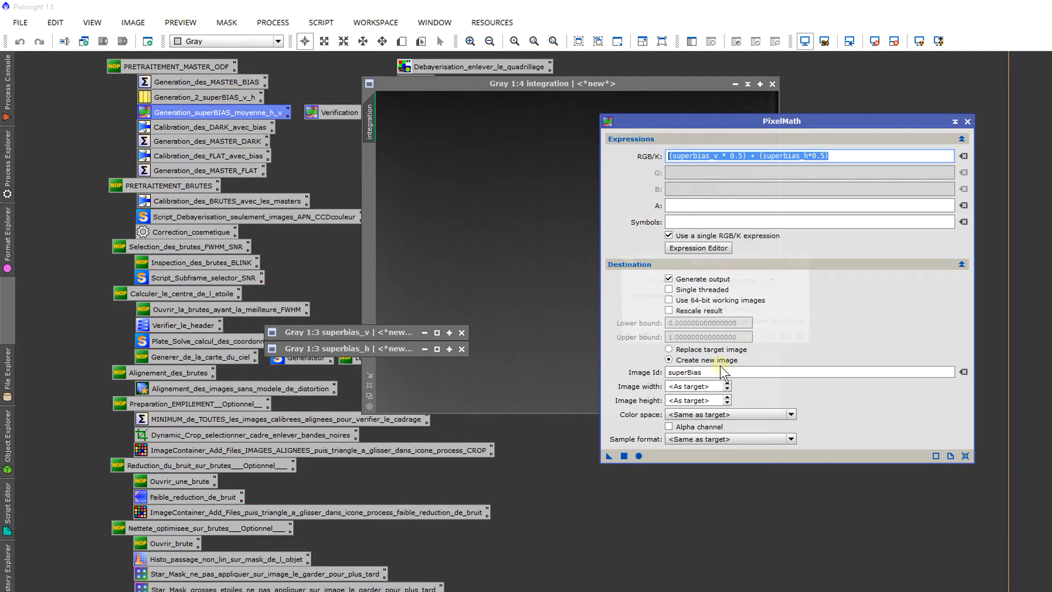
pyautogui.doubleClick(694, 372)
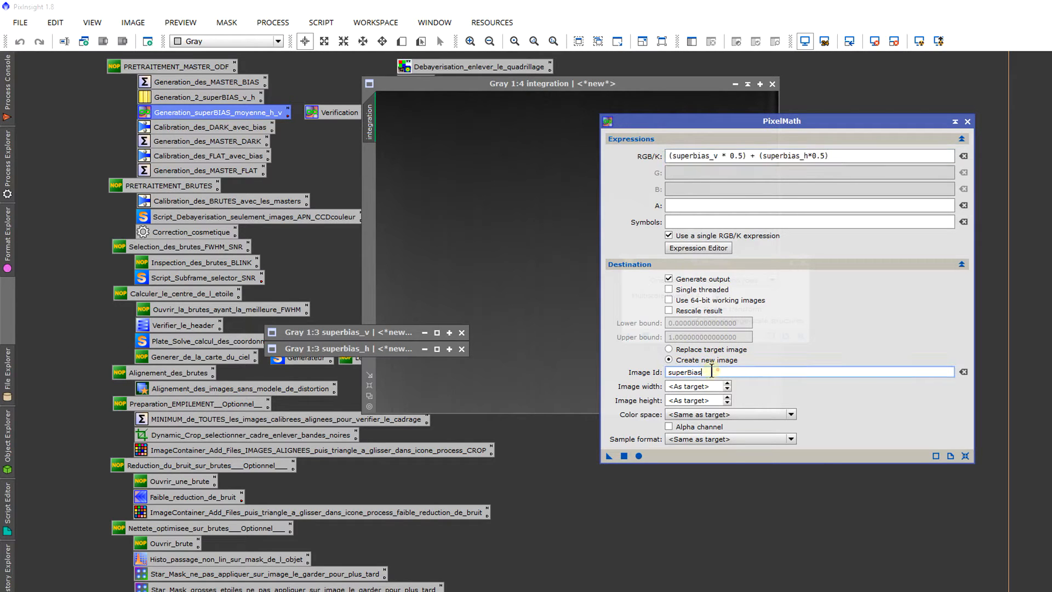
pyautogui.click(623, 456)
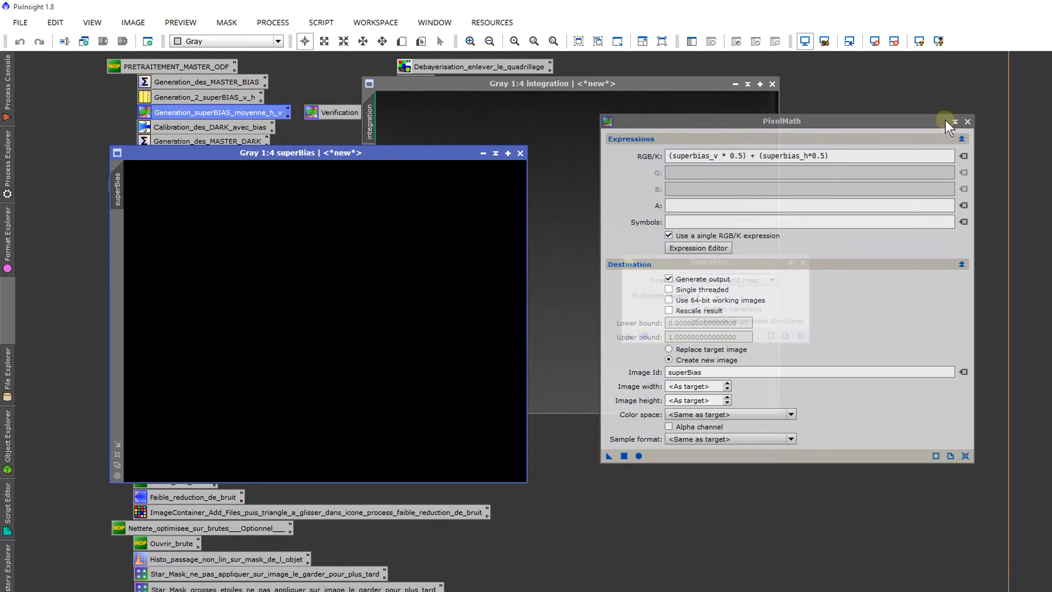
pyautogui.click(967, 121)
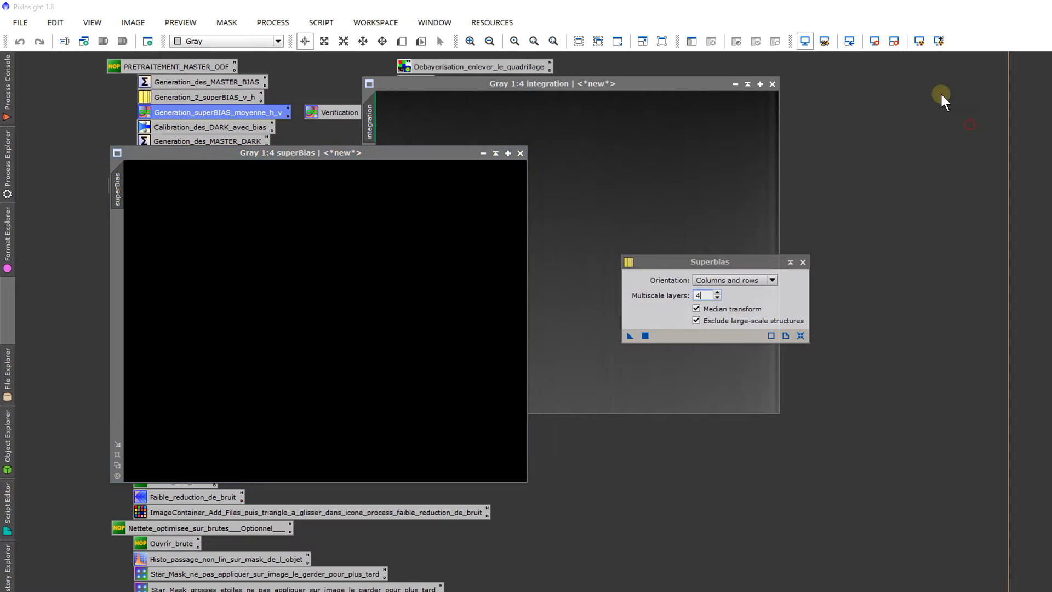
# Step: Auto-stretch the superBias image on screen, inspect it up close and place its window beside the integration image
pyautogui.click(919, 41)
pyautogui.scroll(2, 399, 328)
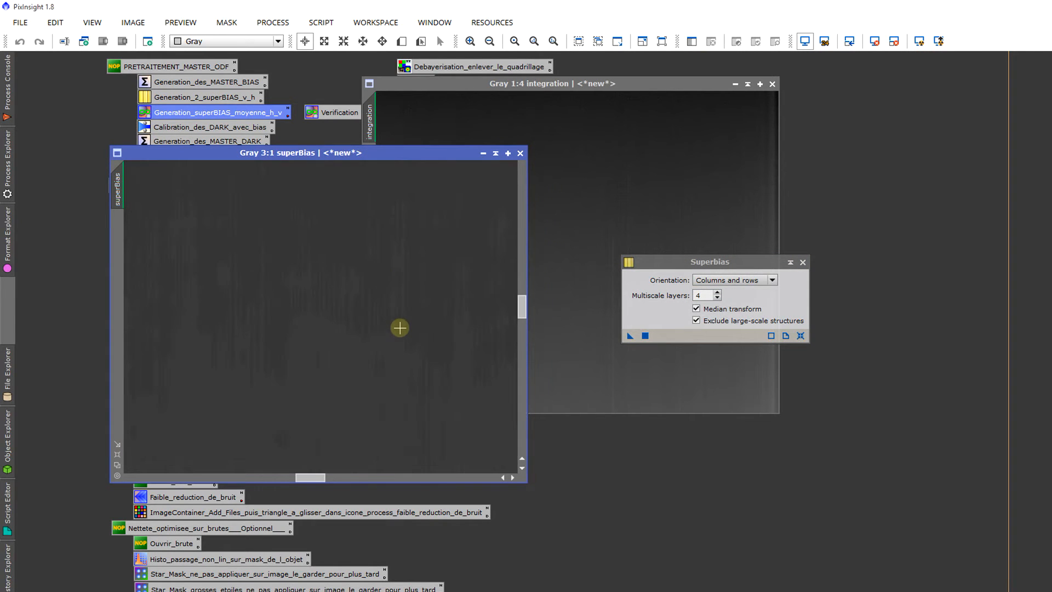
pyautogui.scroll(-2, 400, 328)
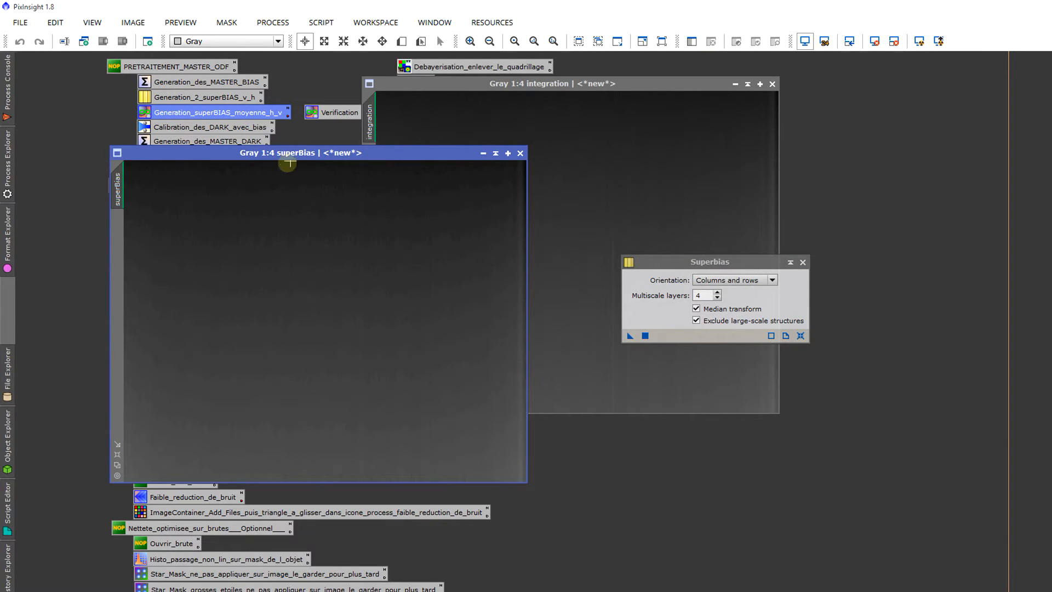
pyautogui.moveTo(316, 152); pyautogui.dragTo(549, 205)
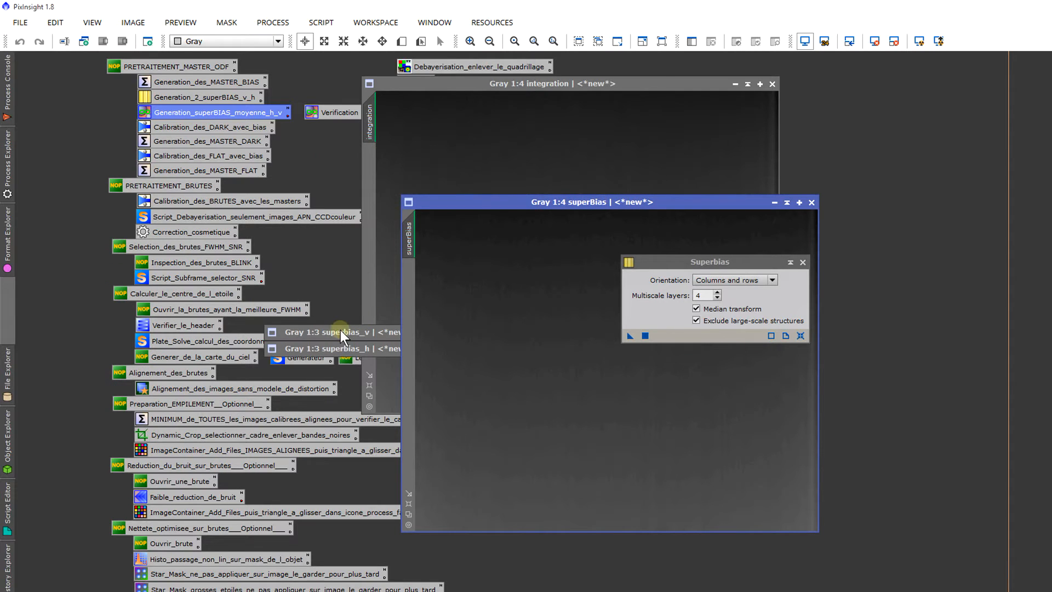
pyautogui.moveTo(460, 203); pyautogui.dragTo(319, 198)
pyautogui.moveTo(393, 197); pyautogui.dragTo(314, 229)
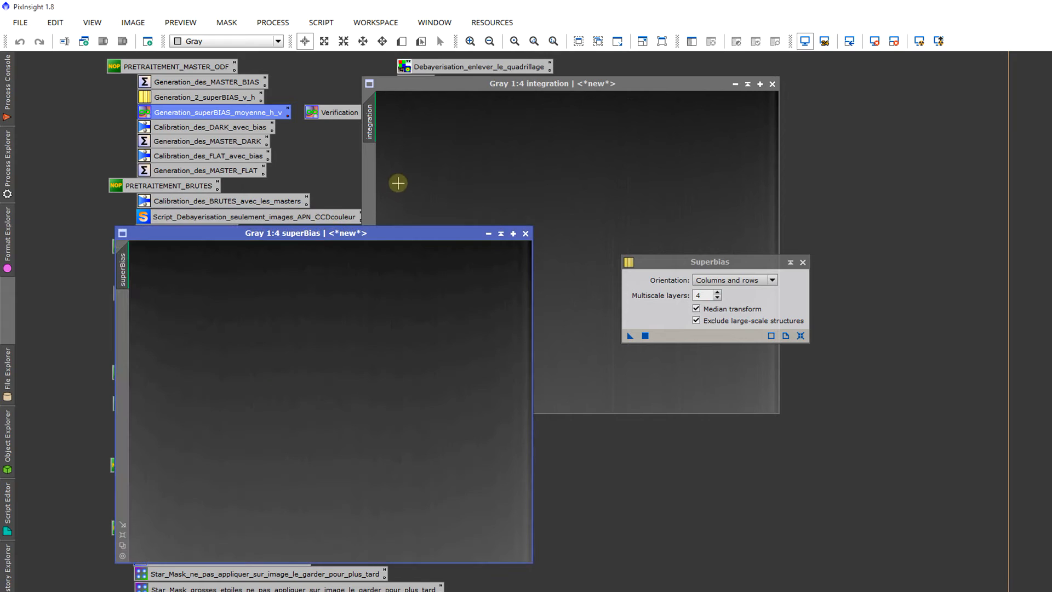
# Step: Open the Verification process, replace Master_offset with integration to get (integration+0.01)-superBias, and generate the new image test
pyautogui.click(400, 180)
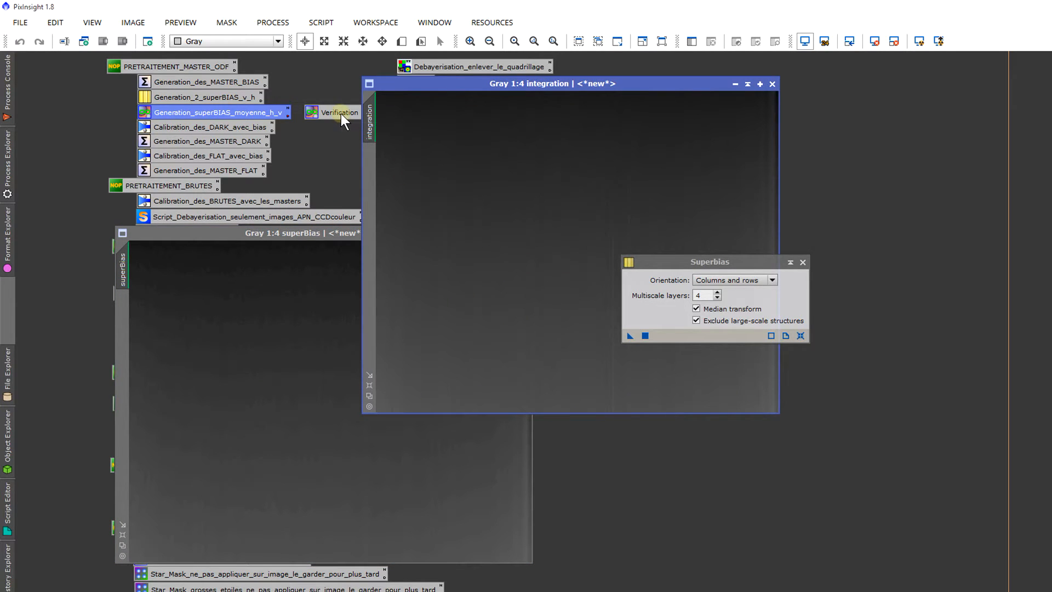
pyautogui.doubleClick(341, 113)
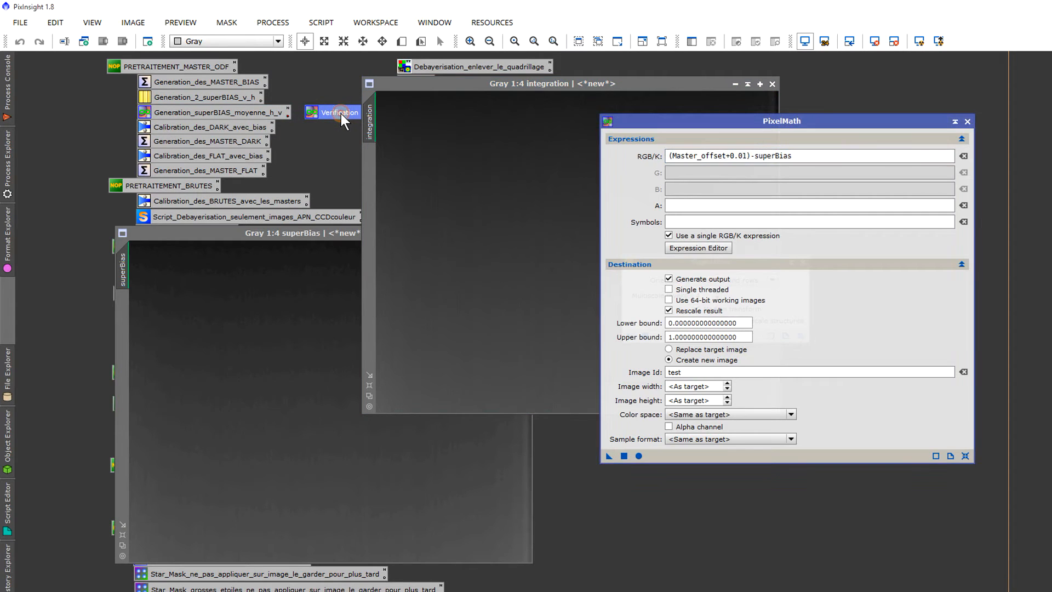
pyautogui.click(720, 157)
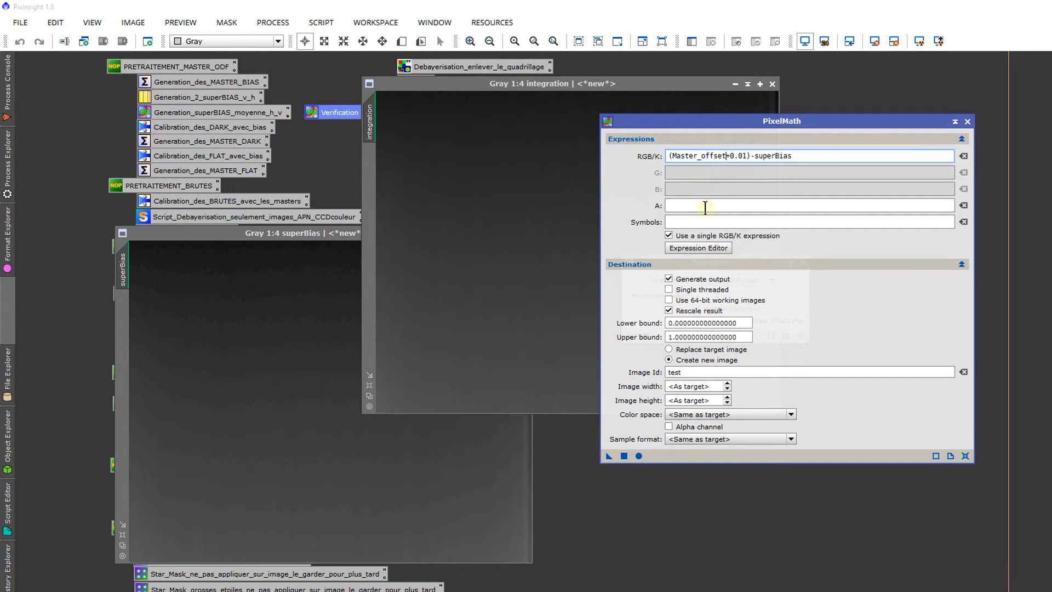
pyautogui.click(704, 249)
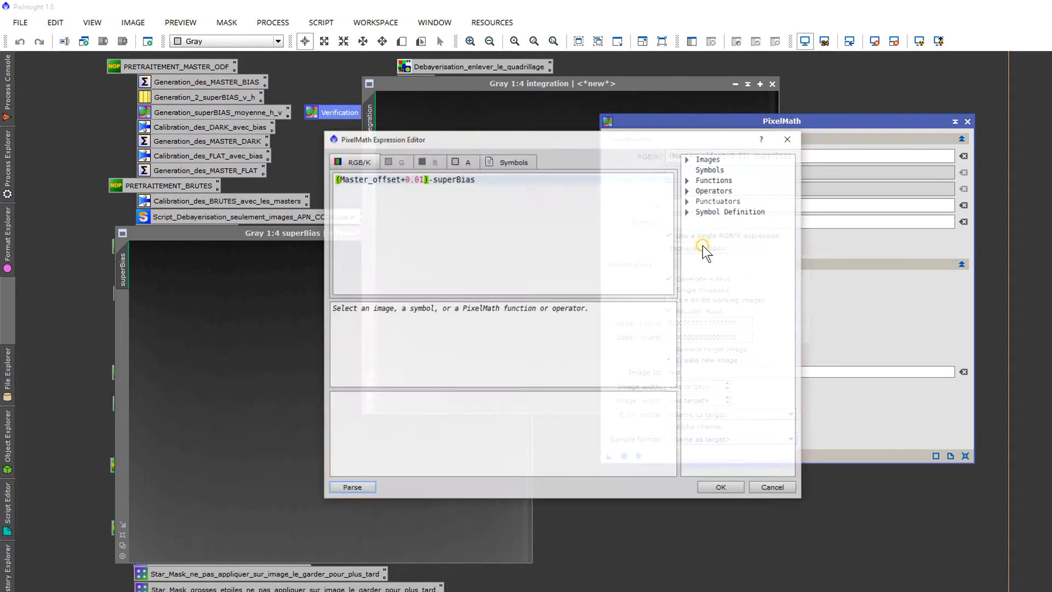
pyautogui.moveTo(400, 179); pyautogui.dragTo(342, 177)
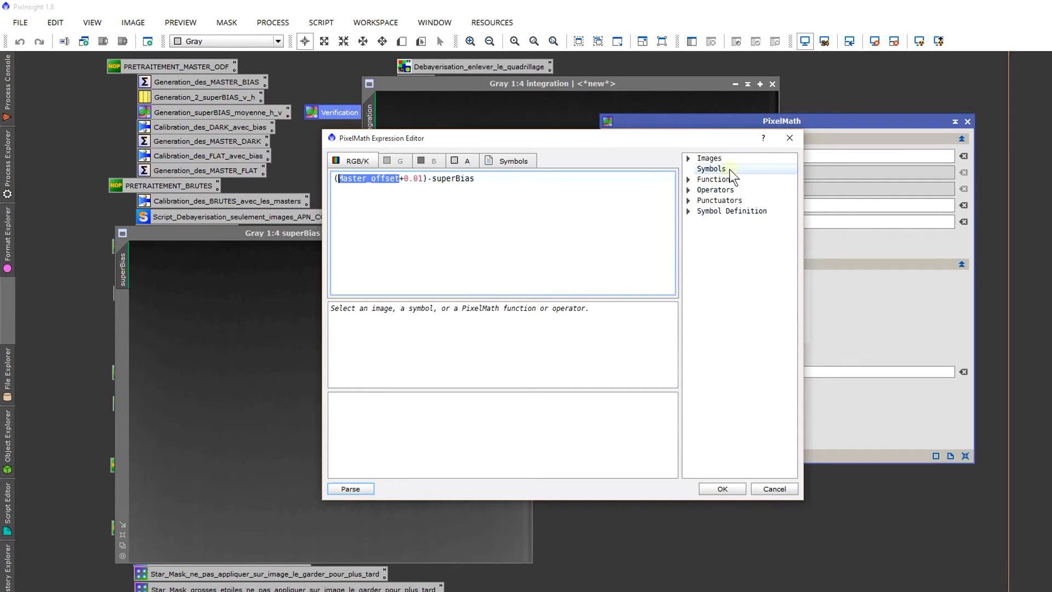
pyautogui.click(687, 158)
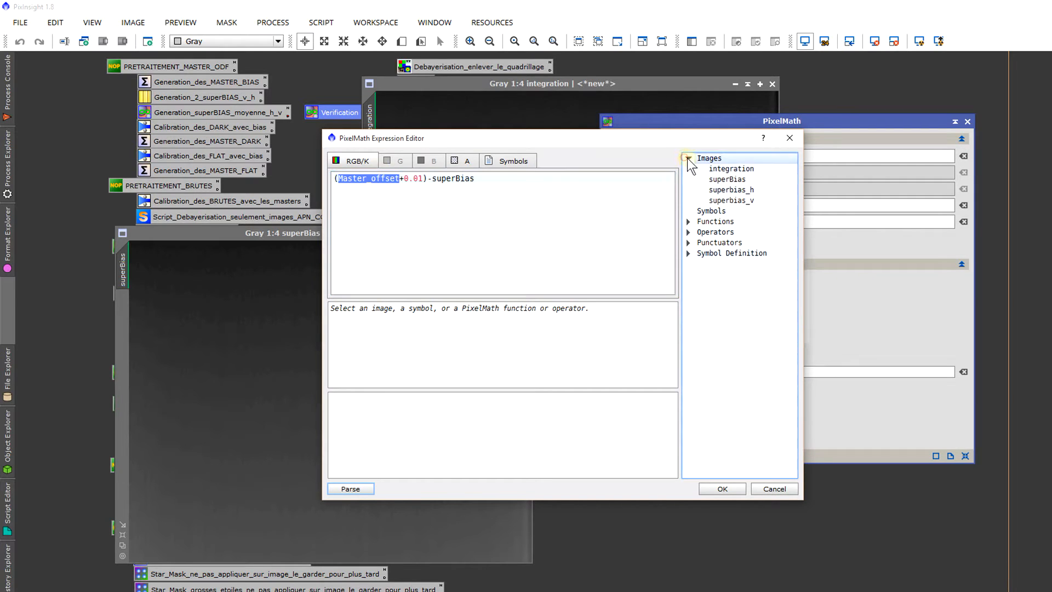
pyautogui.doubleClick(731, 168)
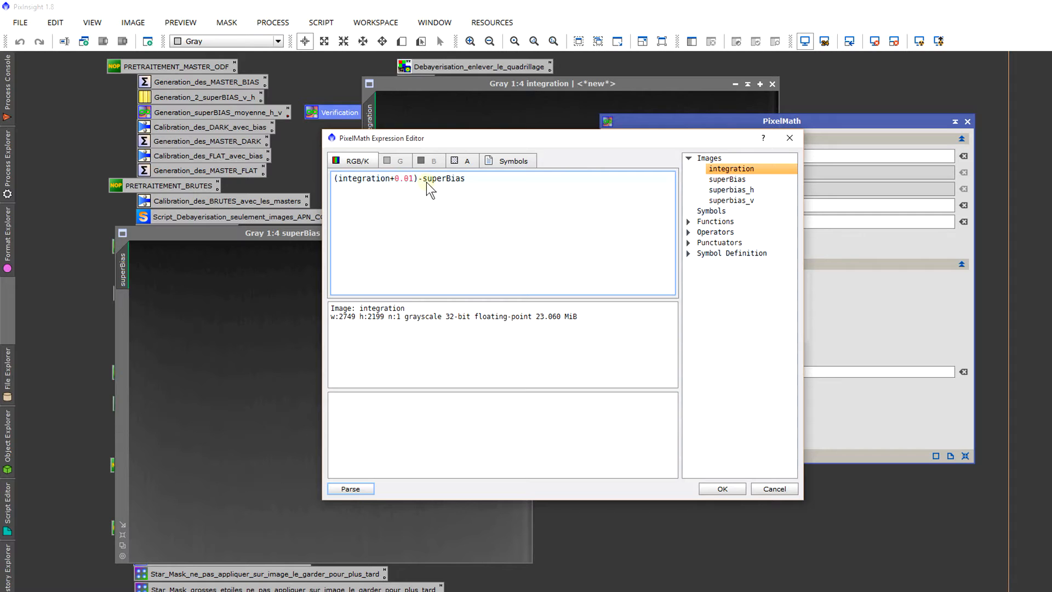
pyautogui.click(722, 488)
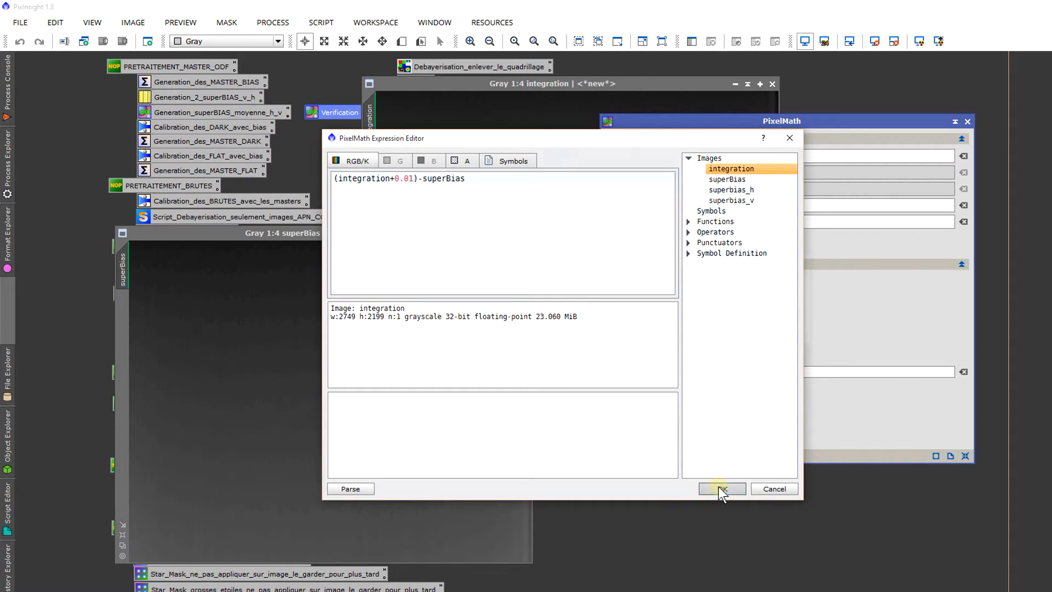
pyautogui.doubleClick(686, 373)
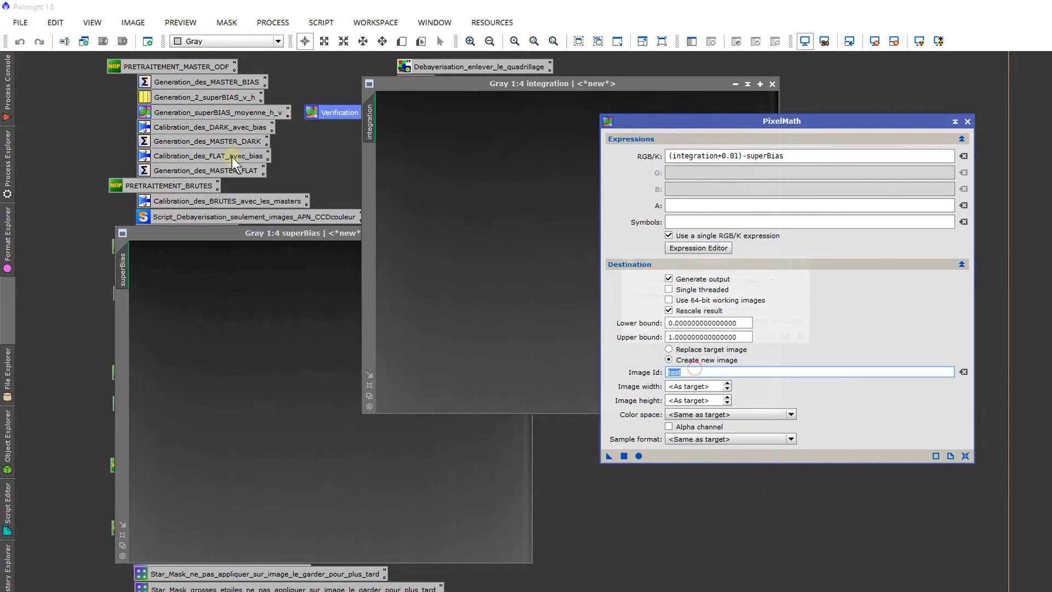
pyautogui.click(624, 456)
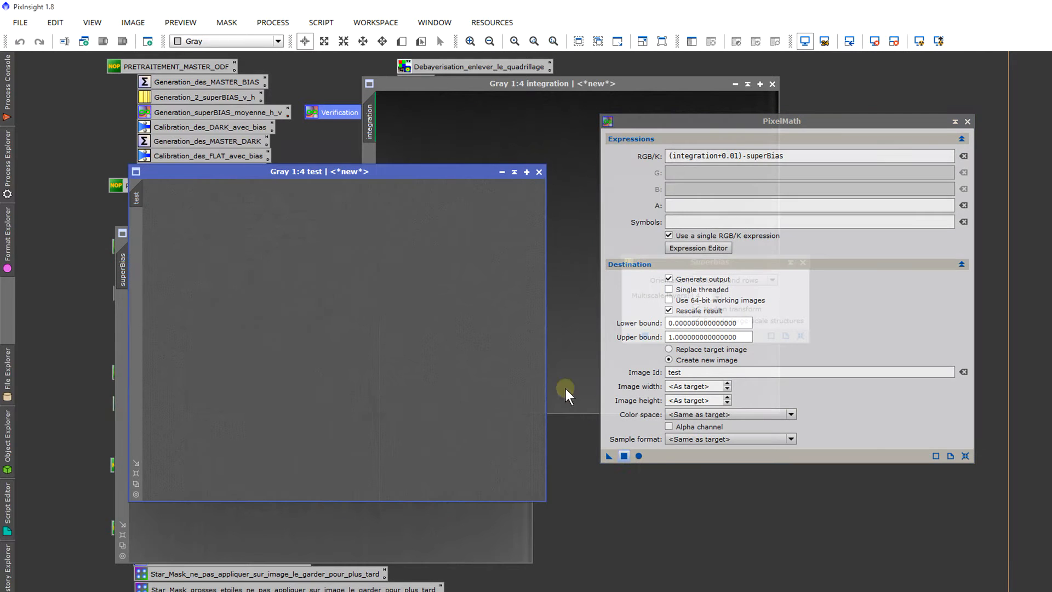
# Step: Auto-stretch the test image on screen and examine its residual noise and column pattern up close and as a whole
pyautogui.click(923, 40)
pyautogui.scroll(2, 432, 323)
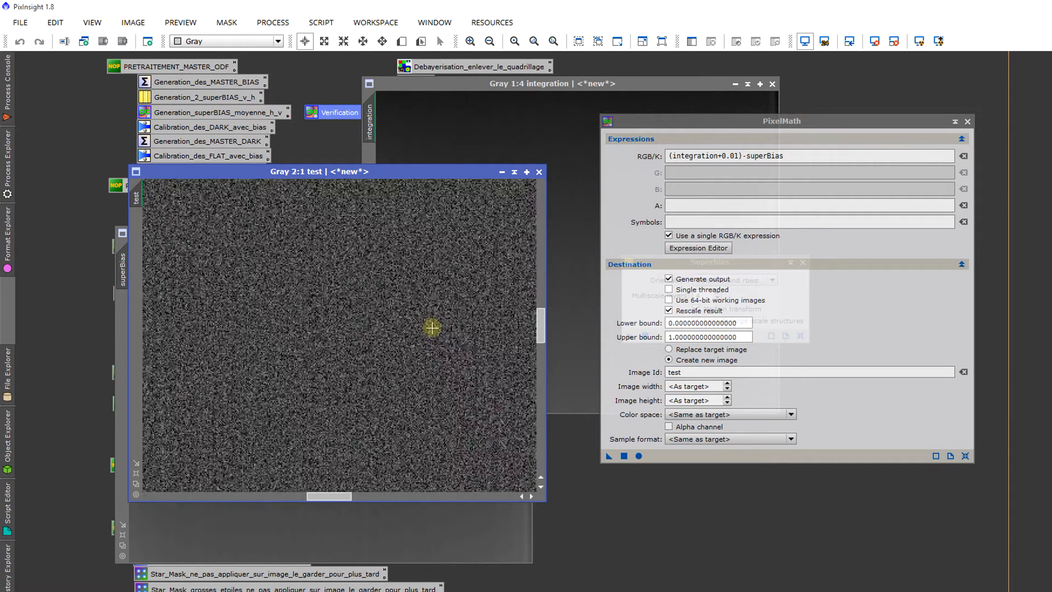
pyautogui.scroll(-1, 432, 328)
pyautogui.scroll(-1, 431, 328)
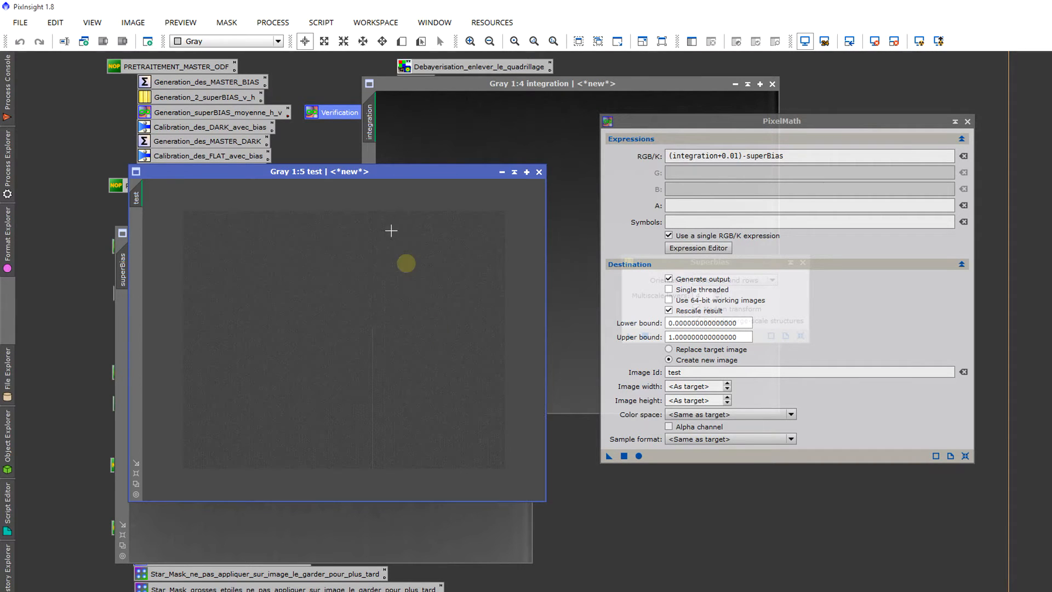
pyautogui.moveTo(378, 174); pyautogui.dragTo(364, 142)
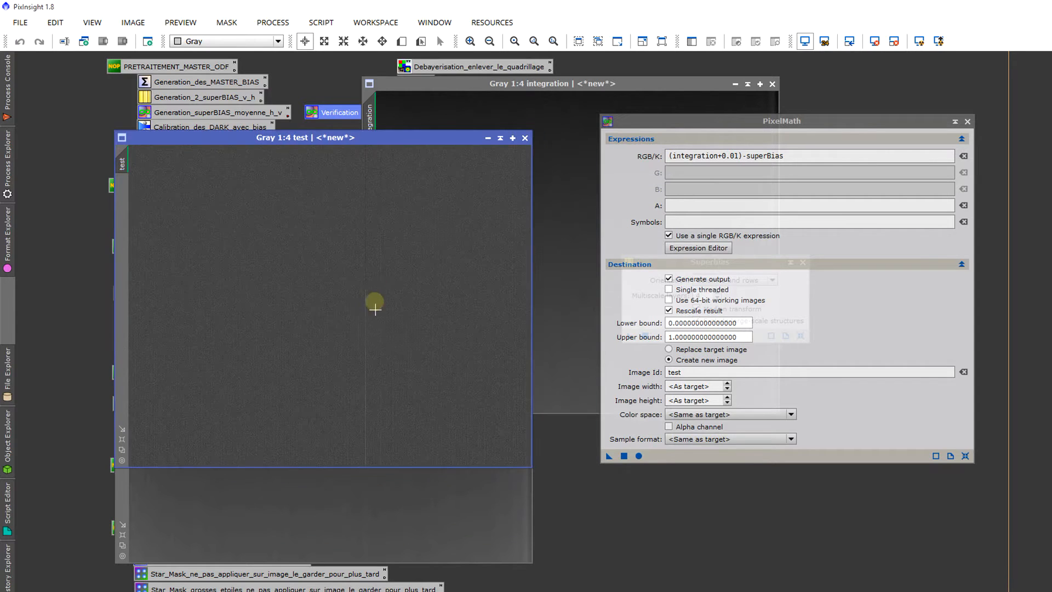
pyautogui.scroll(2, 387, 336)
pyautogui.scroll(-1, 387, 341)
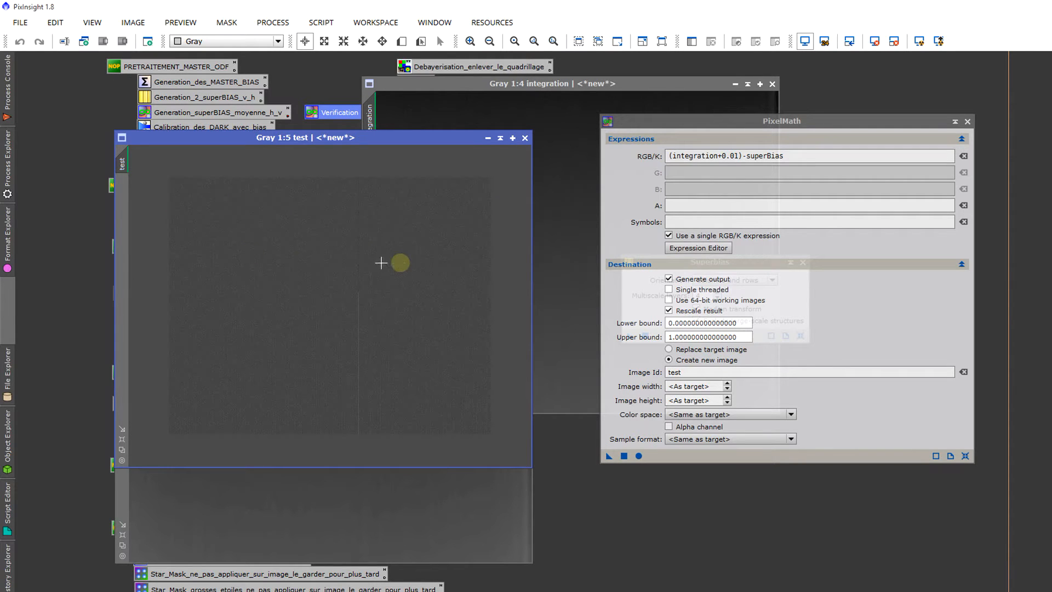
pyautogui.scroll(5, 461, 367)
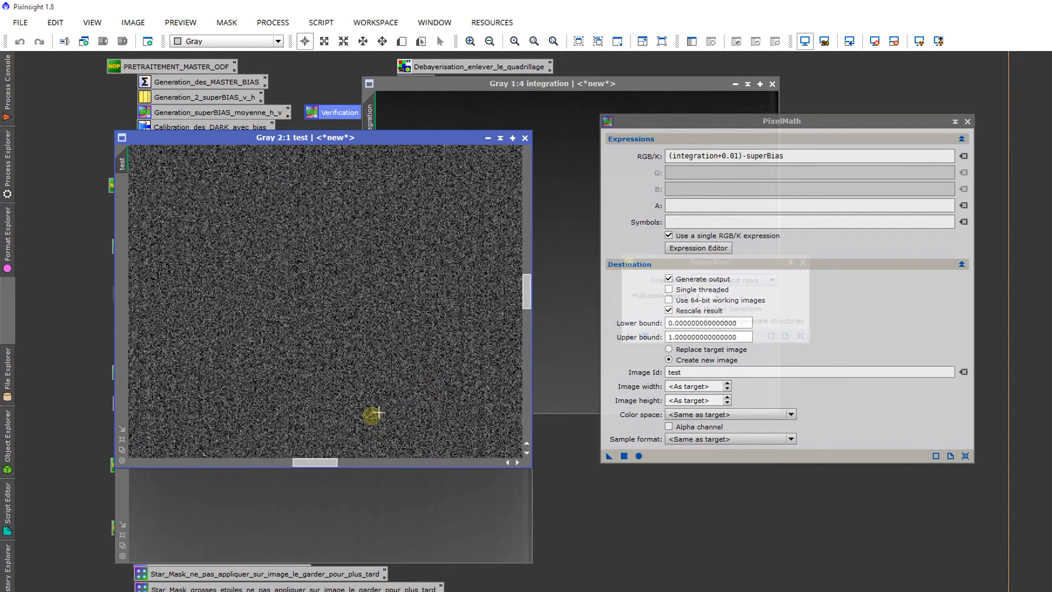
pyautogui.scroll(-4, 352, 406)
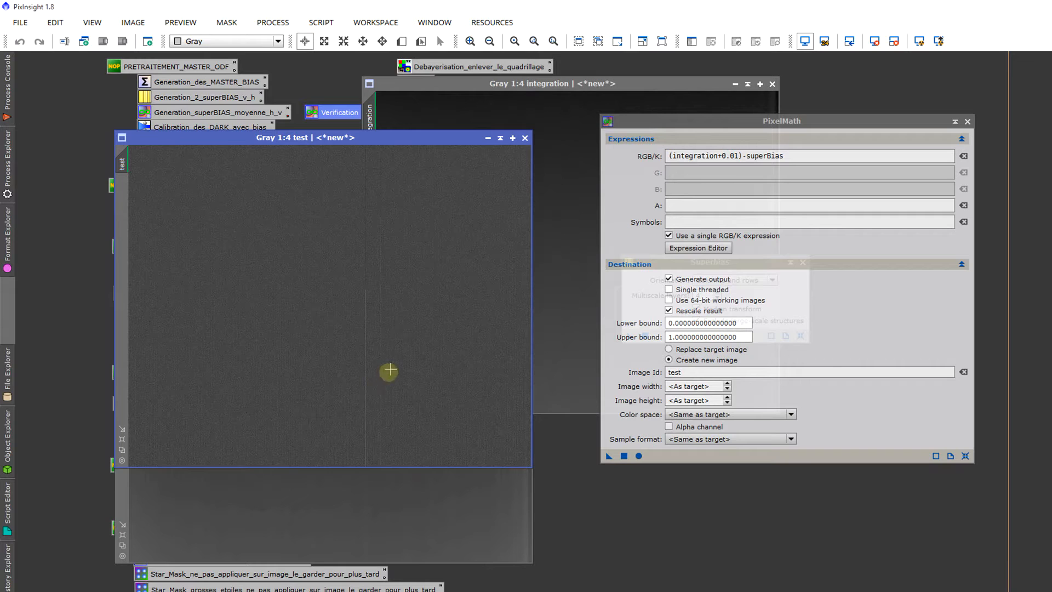
# Step: Close the PixelMath and Superbias process windows and the test image, and reposition the superBias image over the workspace
pyautogui.click(370, 495)
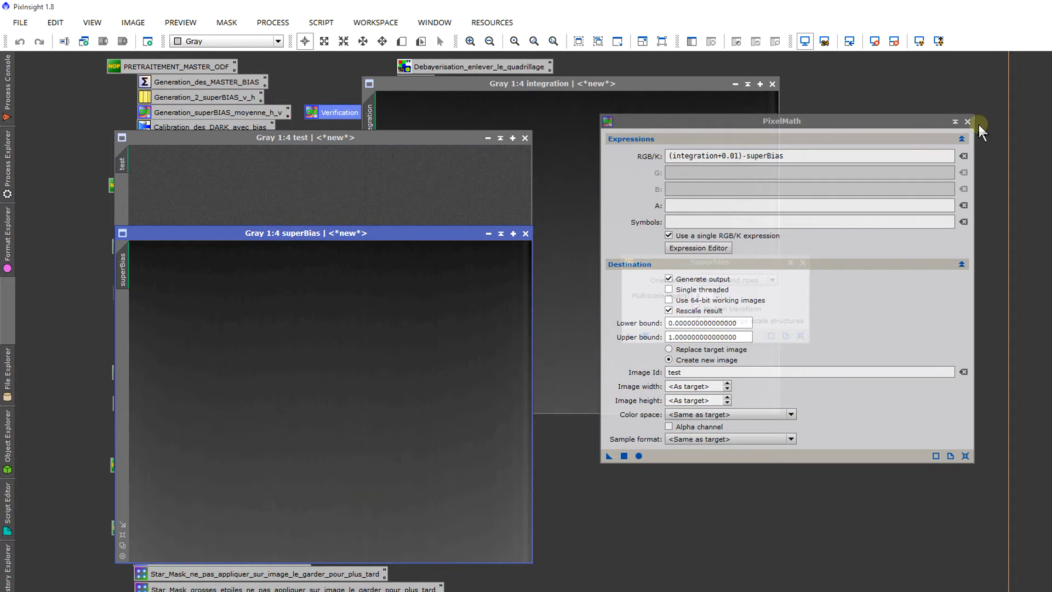
pyautogui.click(967, 122)
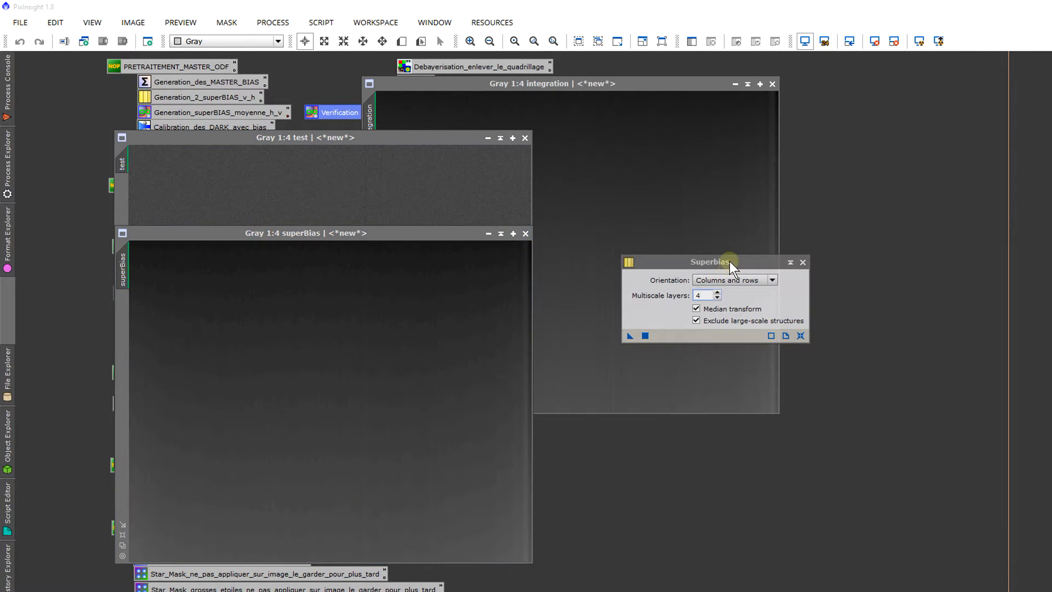
pyautogui.moveTo(729, 261); pyautogui.dragTo(744, 246)
pyautogui.doubleClick(722, 280)
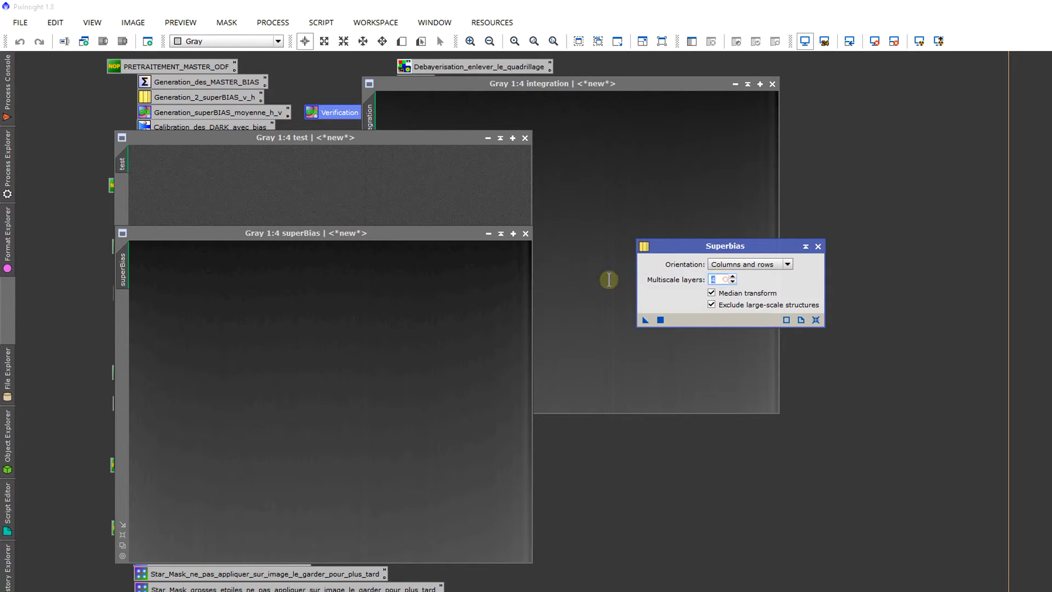
pyautogui.moveTo(410, 235); pyautogui.dragTo(405, 200)
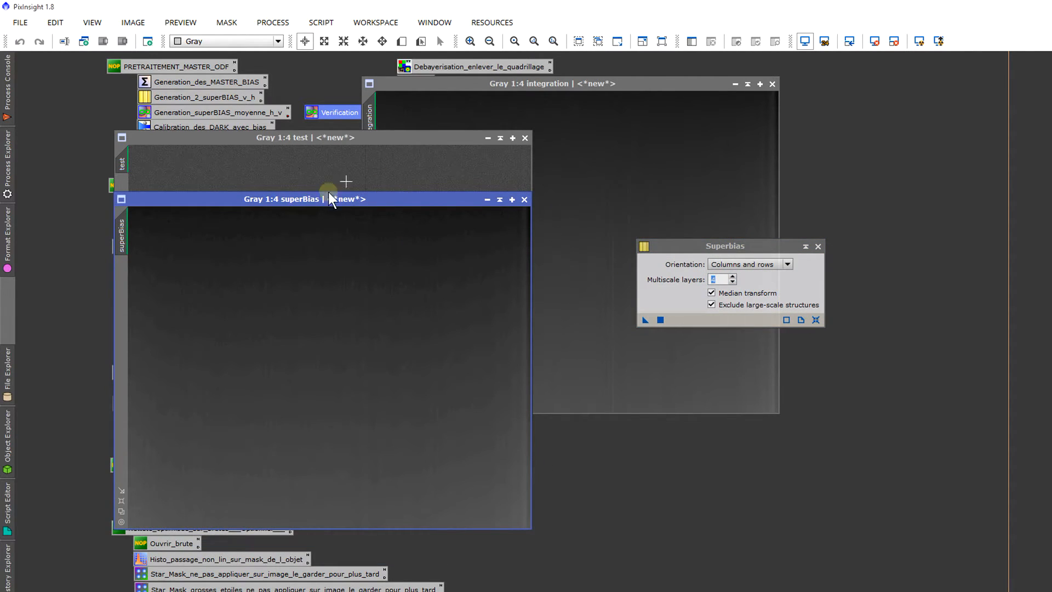
pyautogui.click(376, 162)
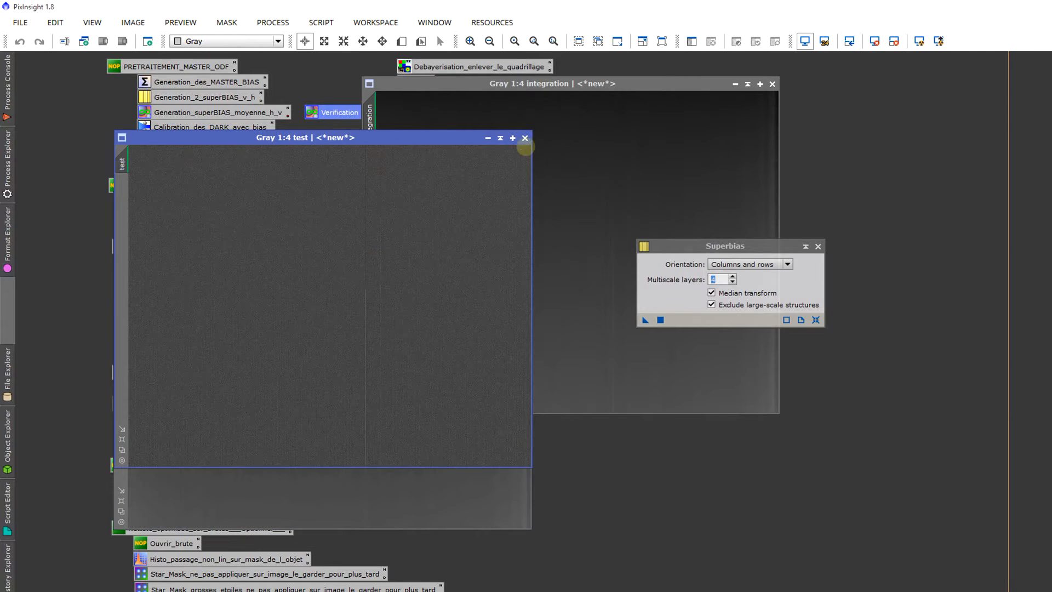
pyautogui.click(525, 137)
pyautogui.moveTo(435, 201); pyautogui.dragTo(457, 173)
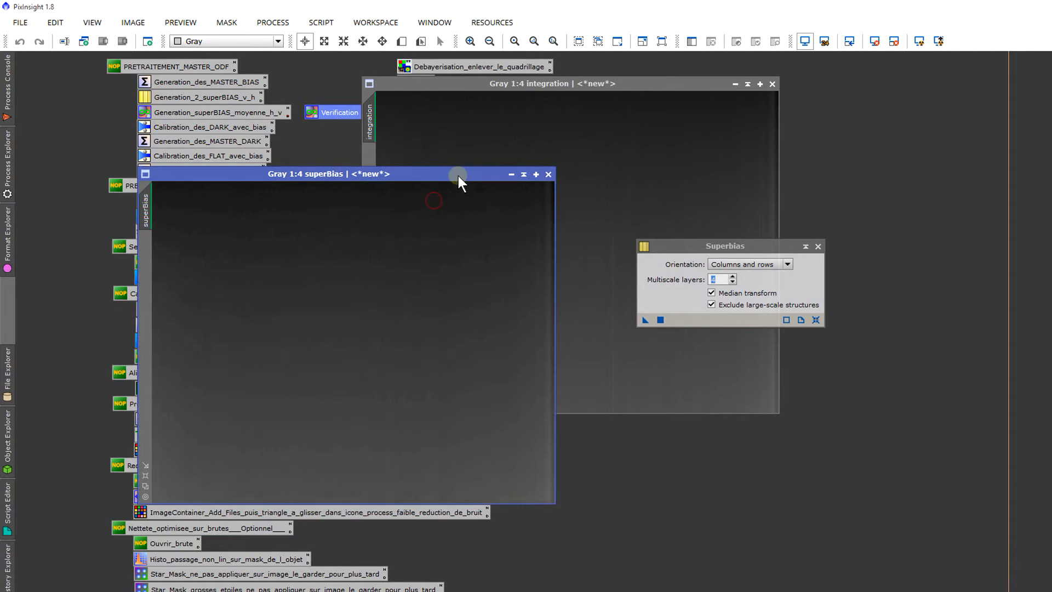
pyautogui.click(818, 246)
# Step: Compare the column and noise structure of the integration and superBias images up close and as a whole
pyautogui.click(646, 152)
pyautogui.scroll(4, 640, 263)
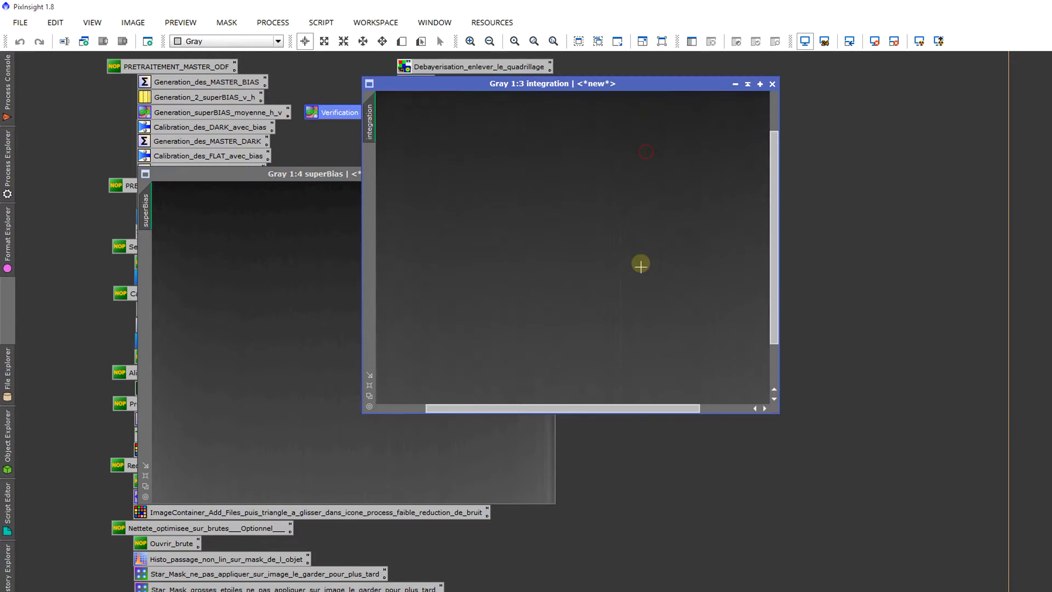
pyautogui.scroll(-3, 640, 307)
pyautogui.click(236, 310)
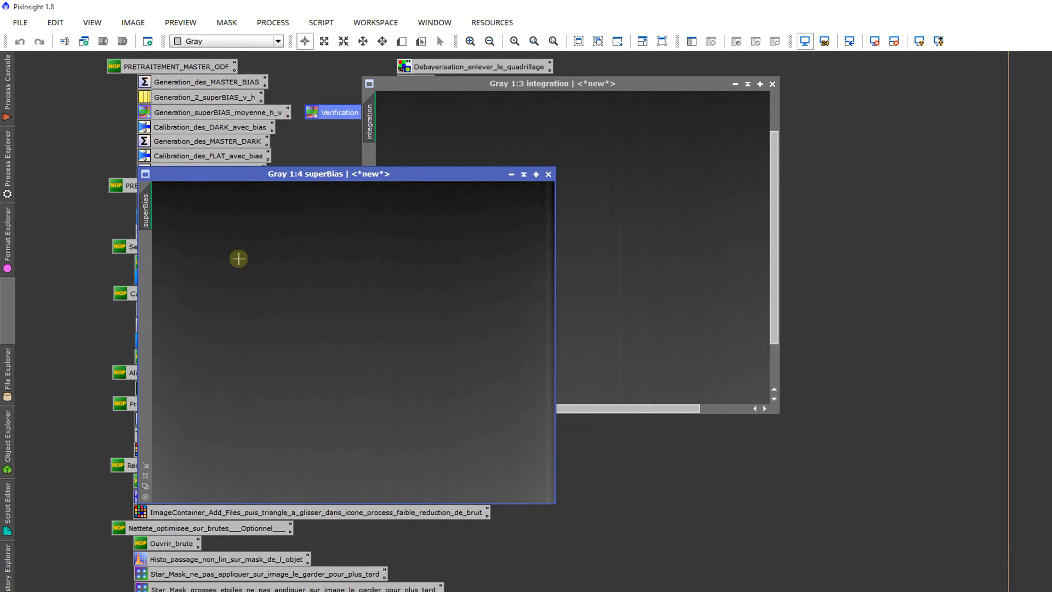
pyautogui.scroll(5, 357, 383)
pyautogui.scroll(-2, 358, 385)
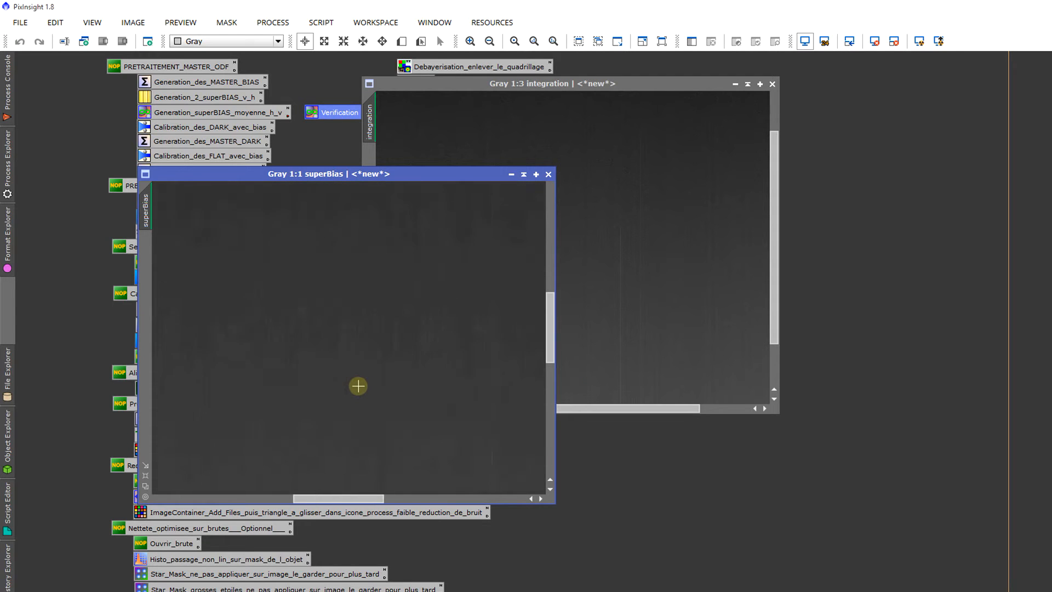
pyautogui.scroll(-2, 358, 386)
pyautogui.scroll(-1, 358, 386)
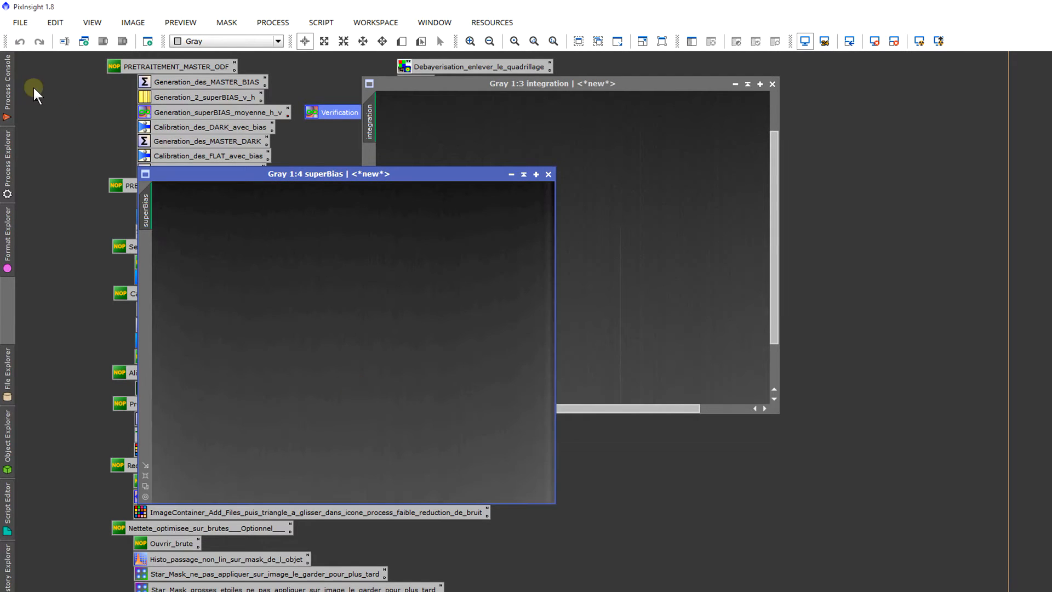
# Step: Start saving the superBias image under a new file and go to the folder __DARK_&_OFFSET > Atik 460 Ex > -4° > Bin 1
pyautogui.click(20, 22)
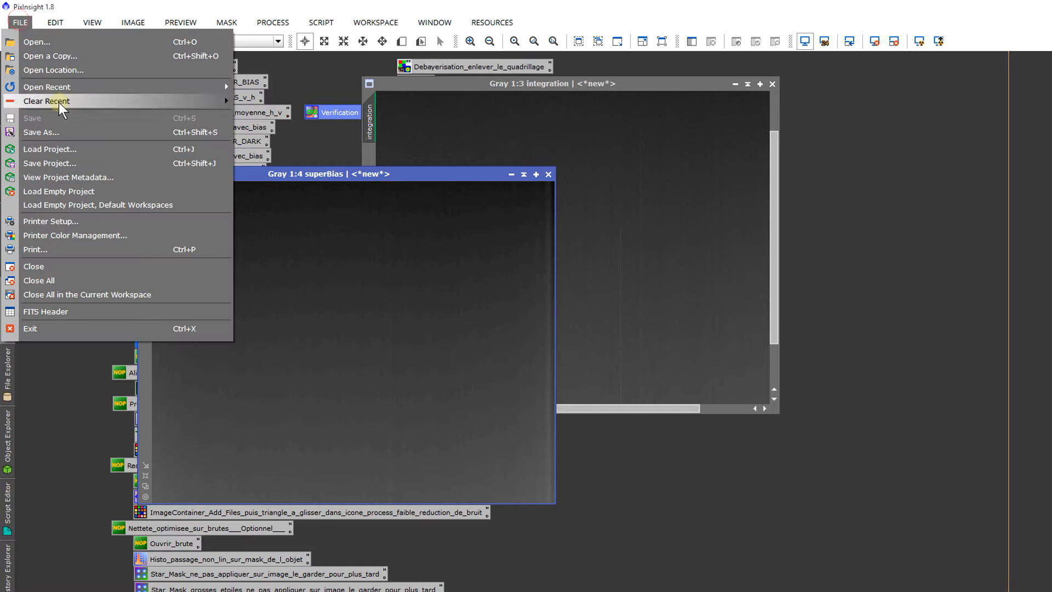
pyautogui.click(90, 132)
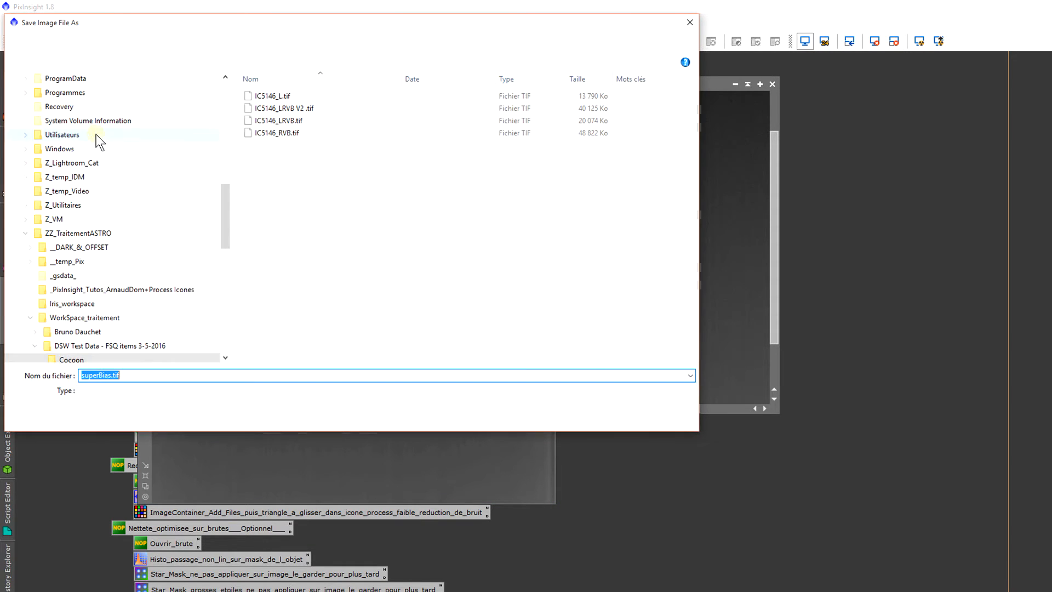
pyautogui.click(308, 42)
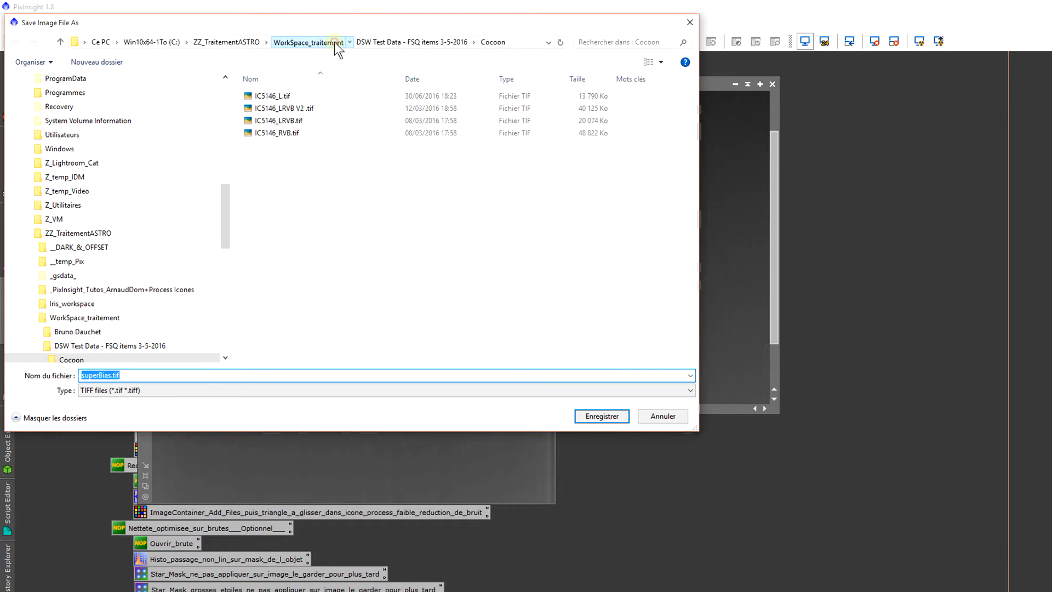
pyautogui.doubleClick(288, 95)
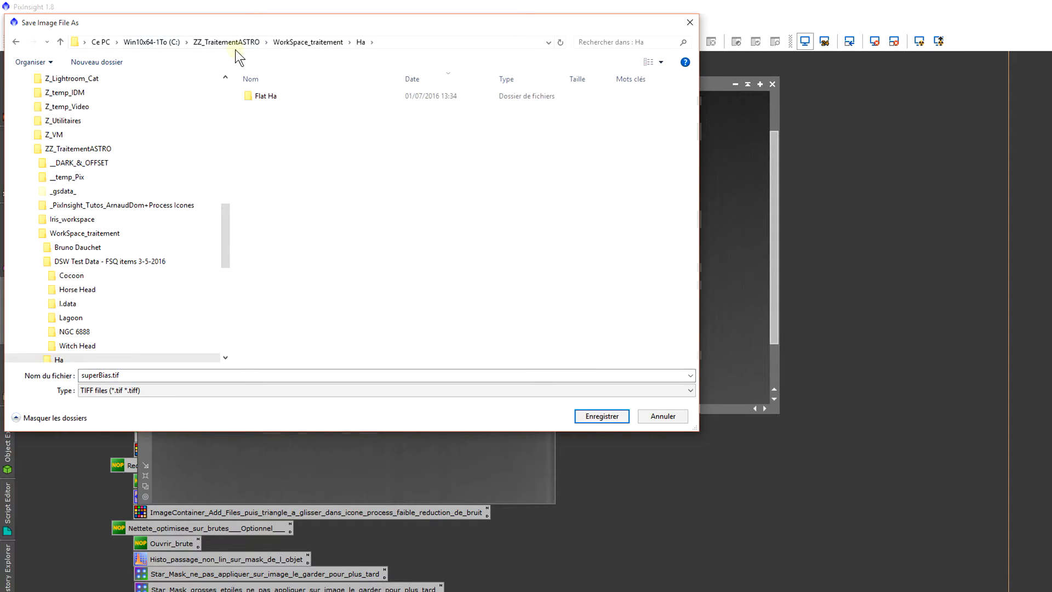
pyautogui.click(241, 47)
pyautogui.doubleClick(271, 94)
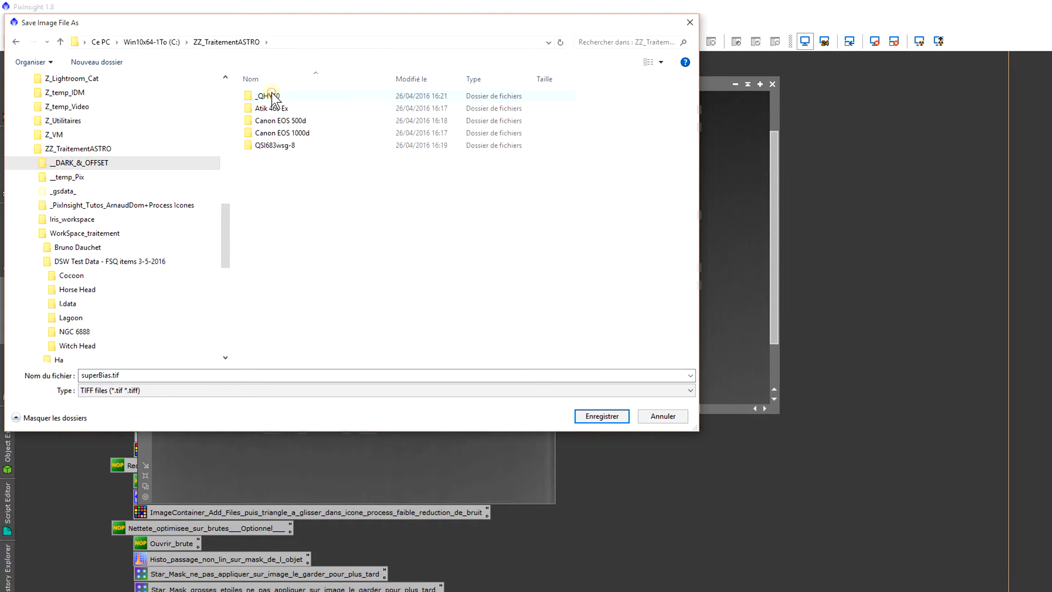
pyautogui.doubleClick(281, 111)
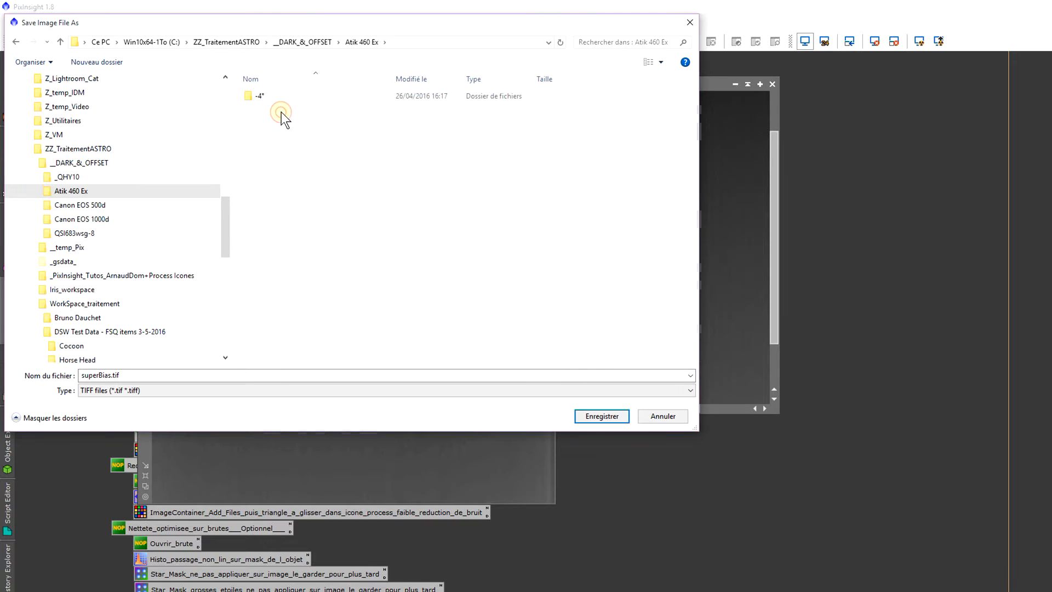
pyautogui.click(278, 98)
pyautogui.doubleClick(278, 98)
pyautogui.click(277, 97)
pyautogui.doubleClick(277, 97)
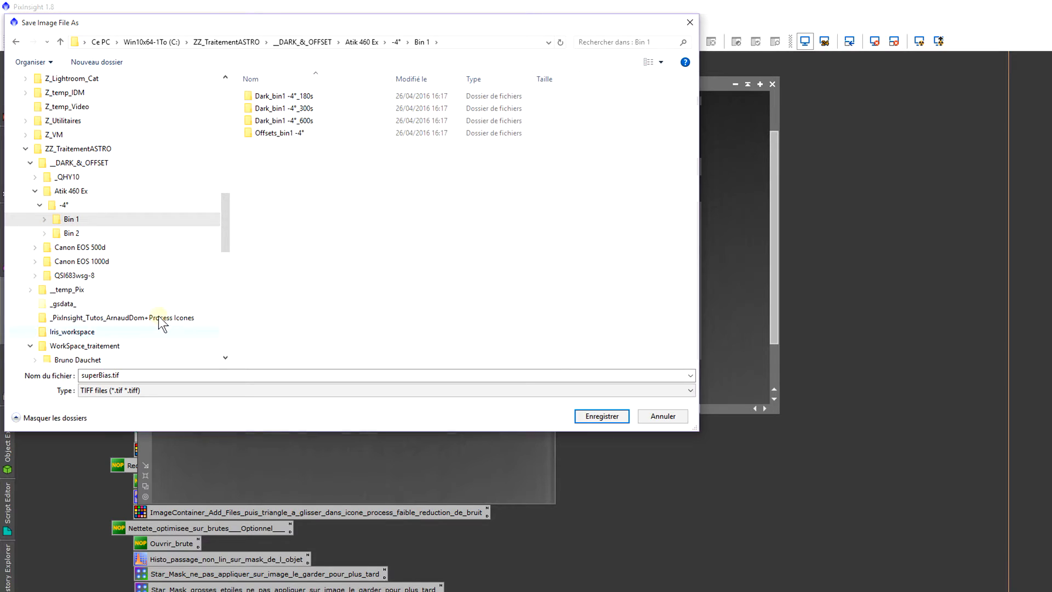
# Step: Save the image as superBias.fit in FITS format with 32-bit IEEE 754 floating point samples, accepting the deprecated format
pyautogui.click(109, 393)
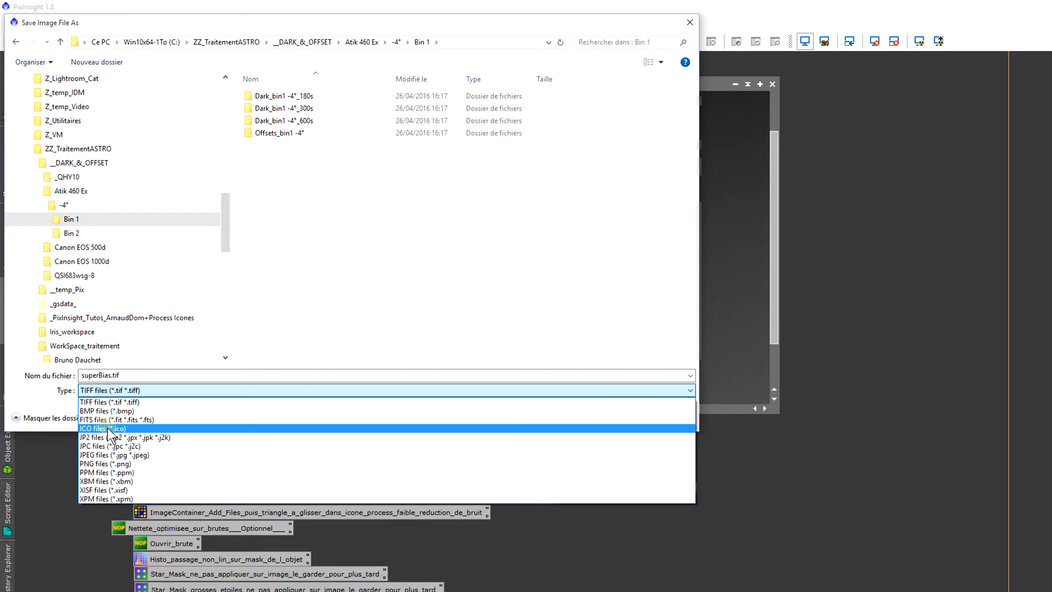
pyautogui.click(107, 420)
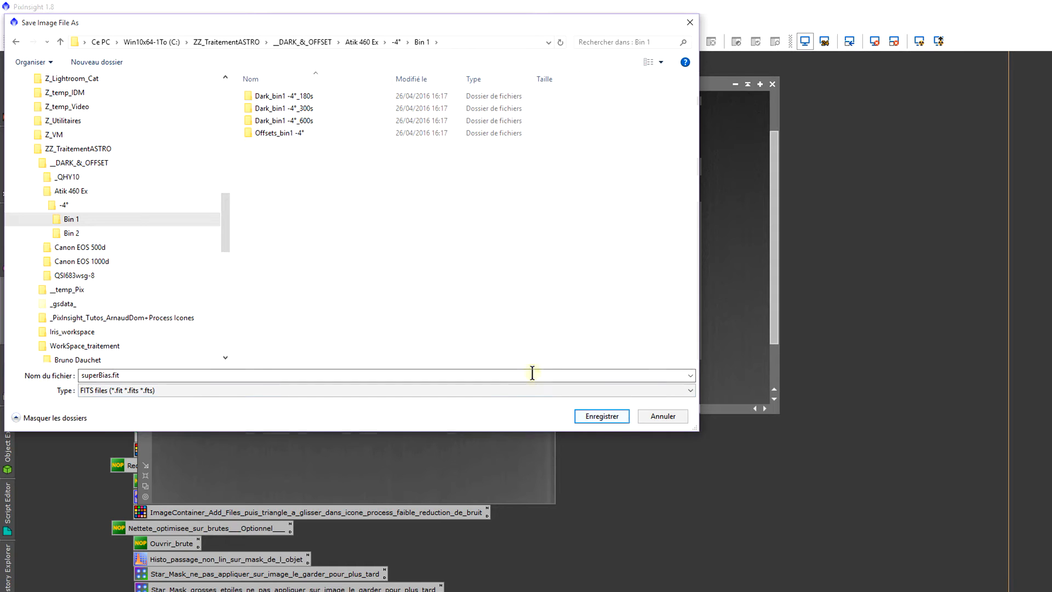
pyautogui.click(622, 414)
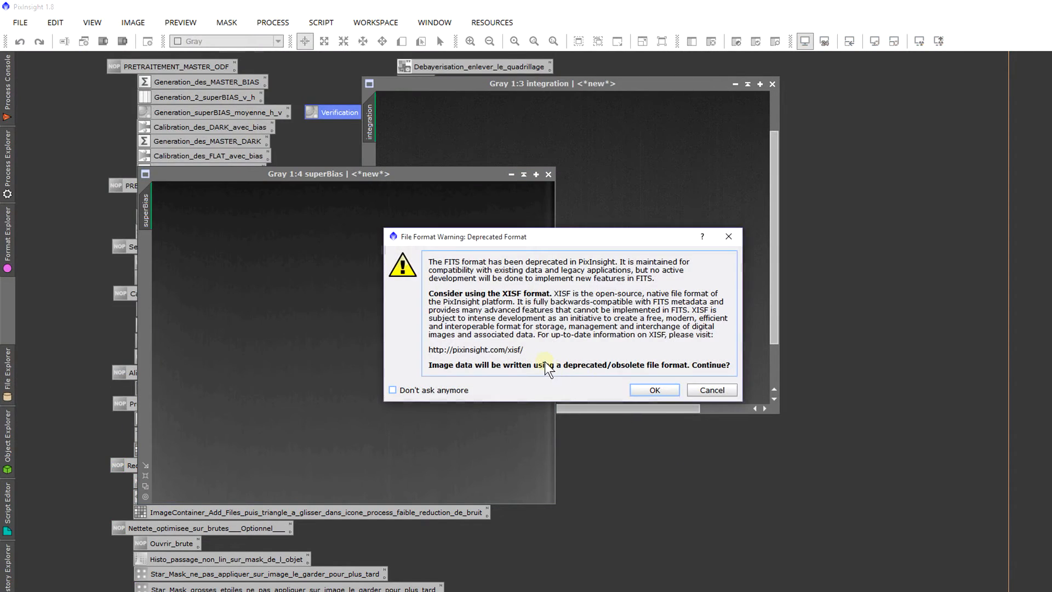
pyautogui.click(649, 387)
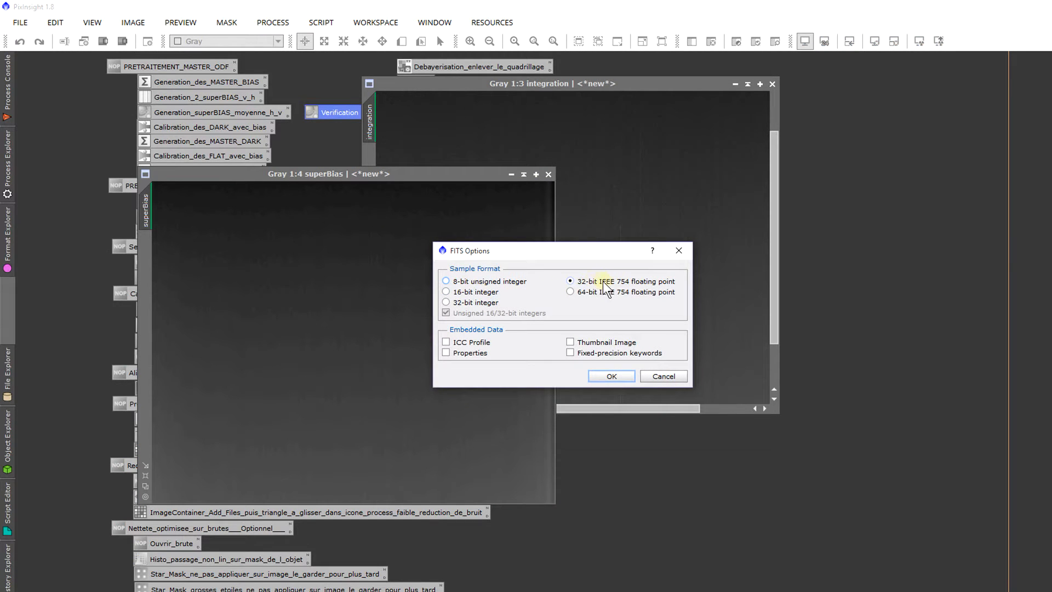
pyautogui.click(617, 370)
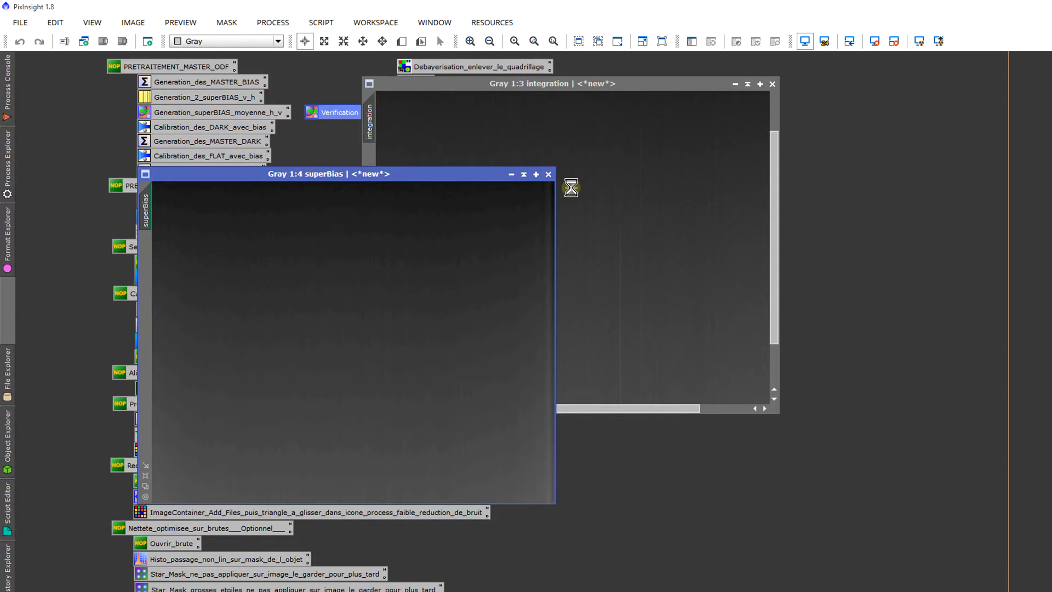
# Step: Close the superBias, integration, superbias_v and superbias_h images
pyautogui.click(548, 174)
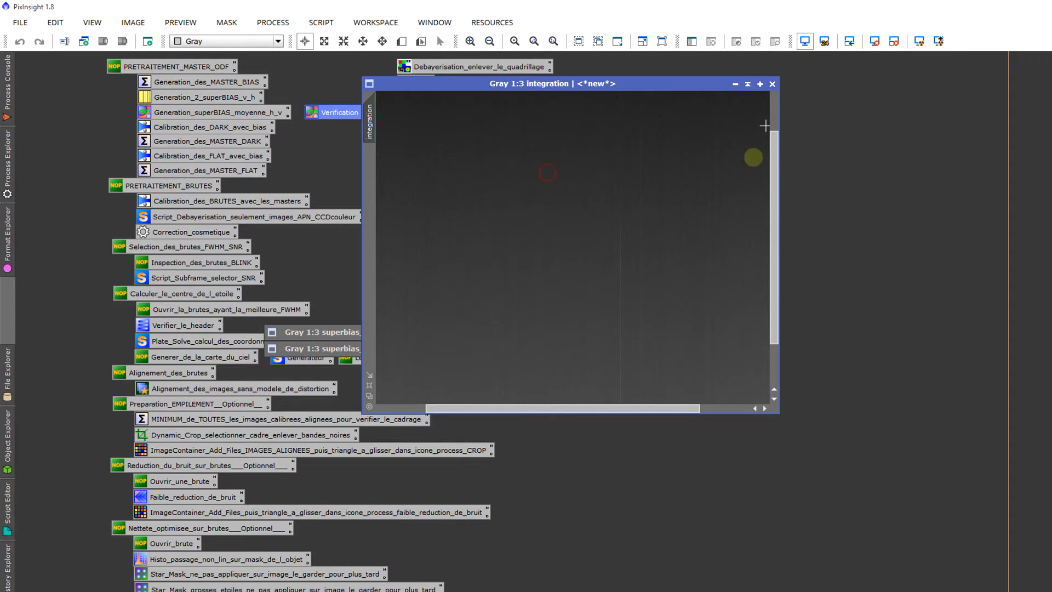
pyautogui.click(772, 83)
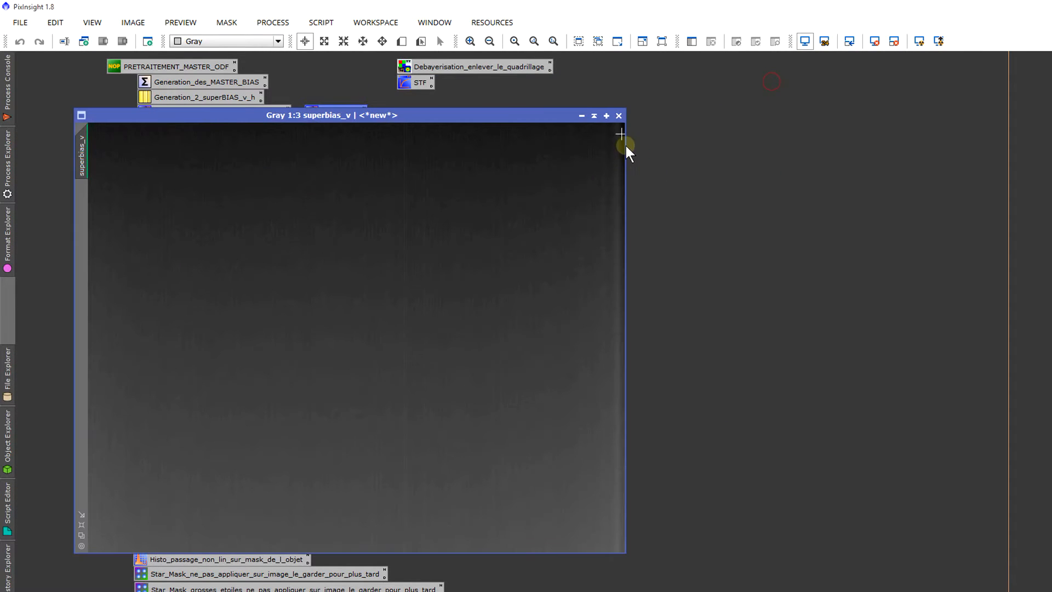
pyautogui.click(619, 115)
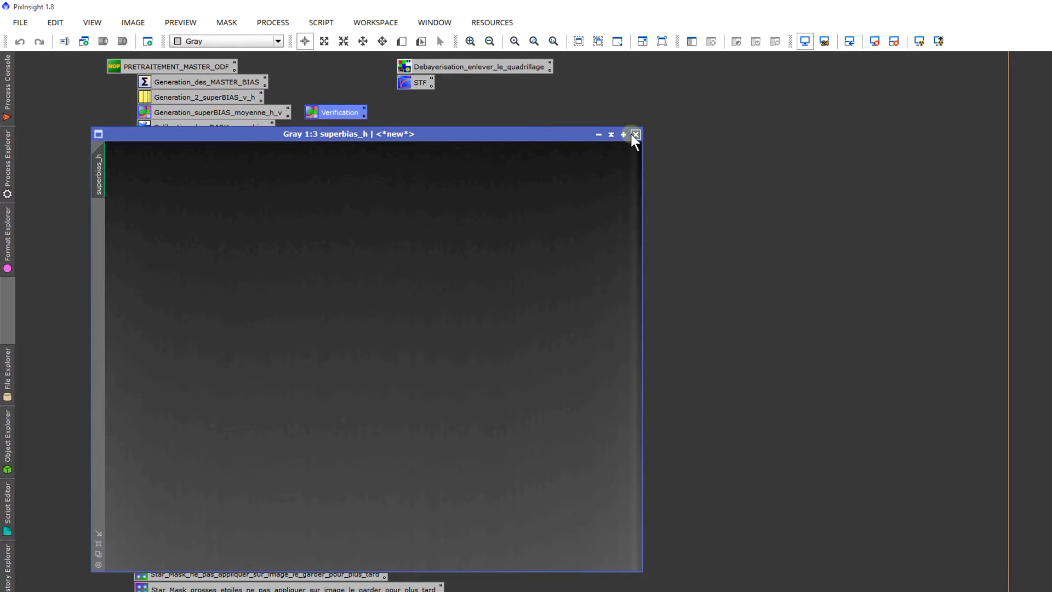
pyautogui.click(630, 133)
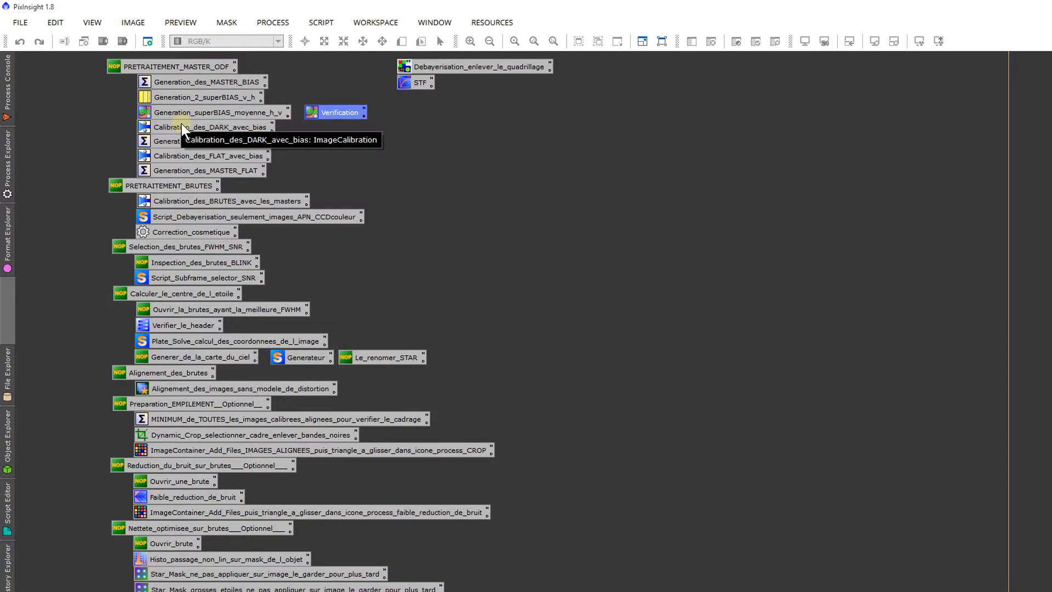
# Step: Open the Calibration_des_DARK_avec_bias process and move its window fully into view
pyautogui.click(216, 127)
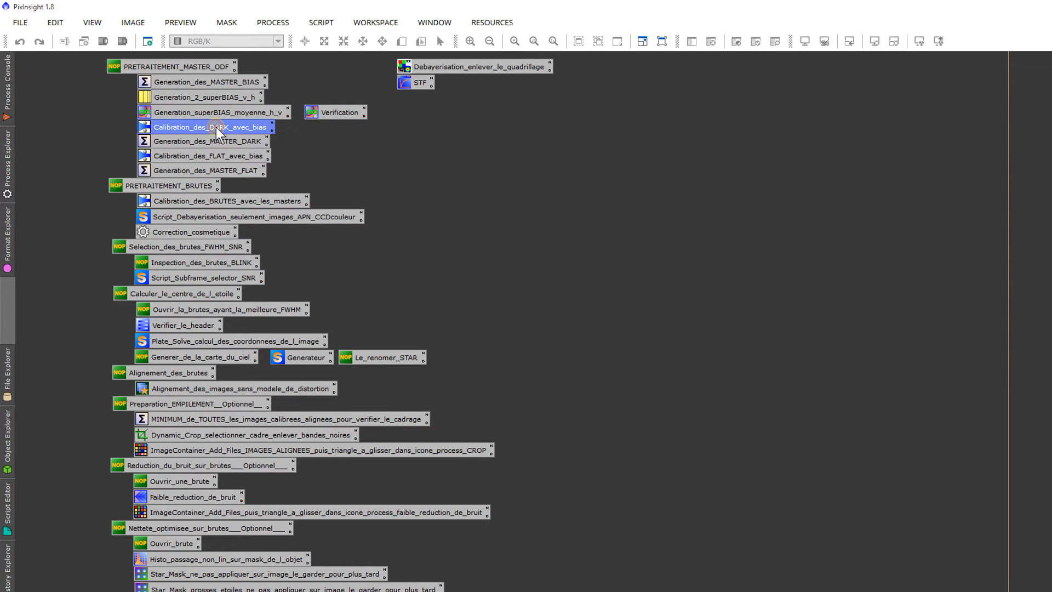
pyautogui.doubleClick(216, 127)
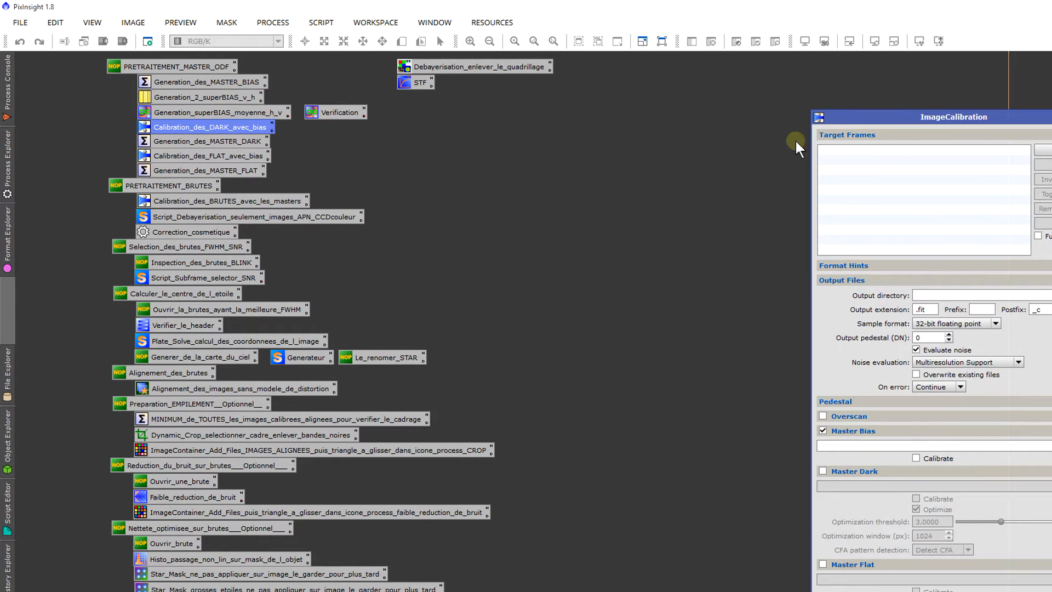
pyautogui.moveTo(896, 112); pyautogui.dragTo(822, 70)
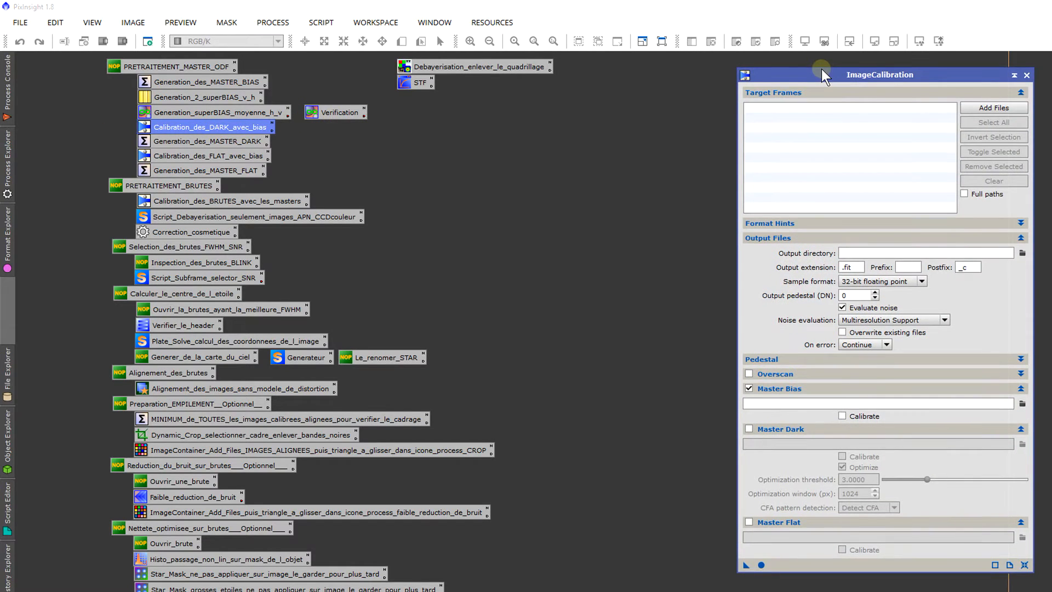
# Step: Add the dark frames Capture_997 to Capture_1026 from the Dark_bin1 -4°_600s folder as target frames, leaving out the master dark
pyautogui.click(1004, 104)
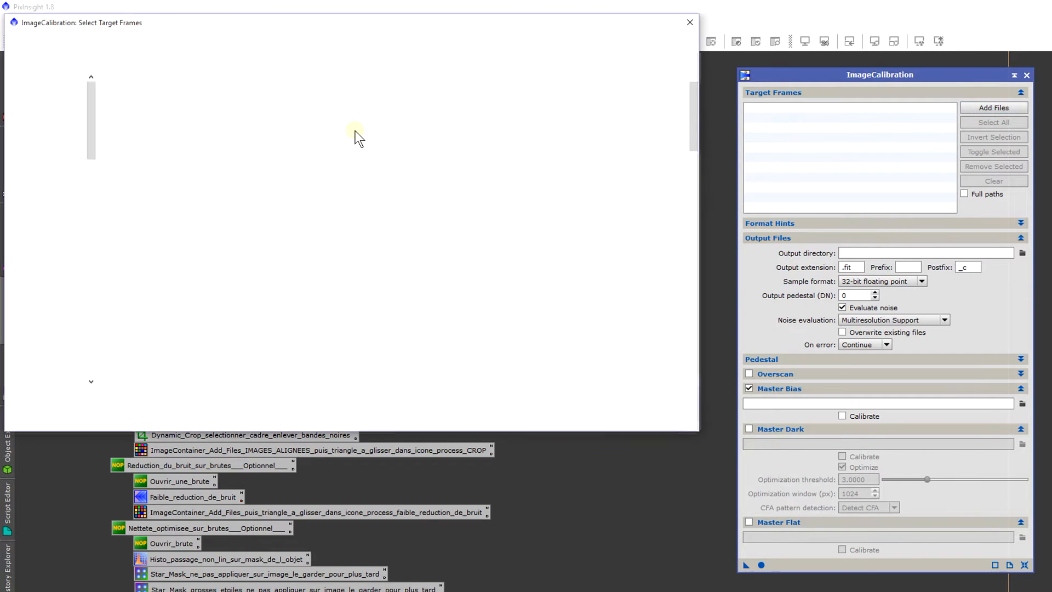
pyautogui.click(432, 44)
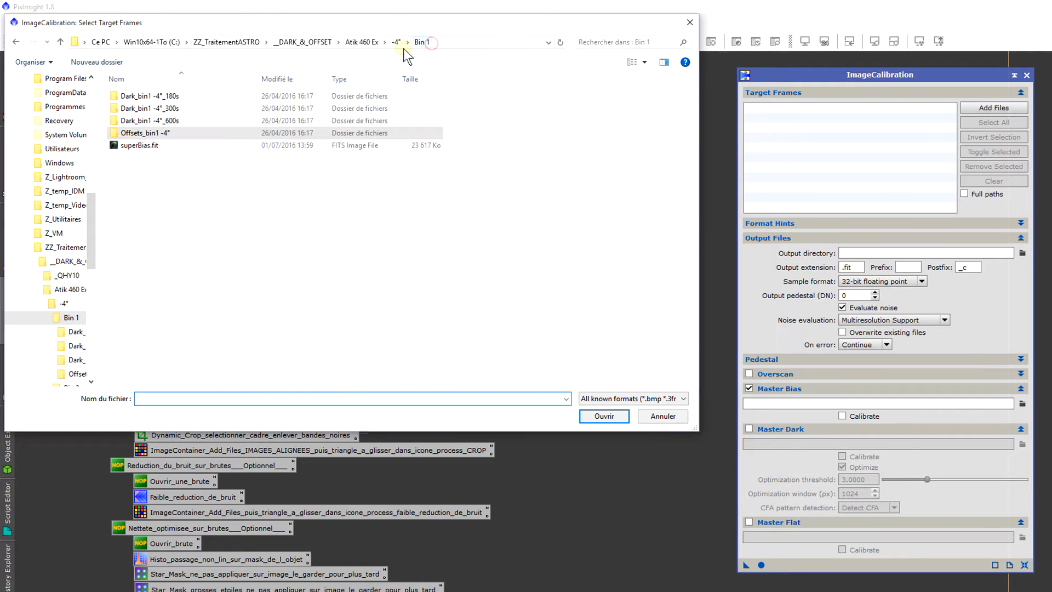
pyautogui.doubleClick(180, 122)
pyautogui.click(203, 106)
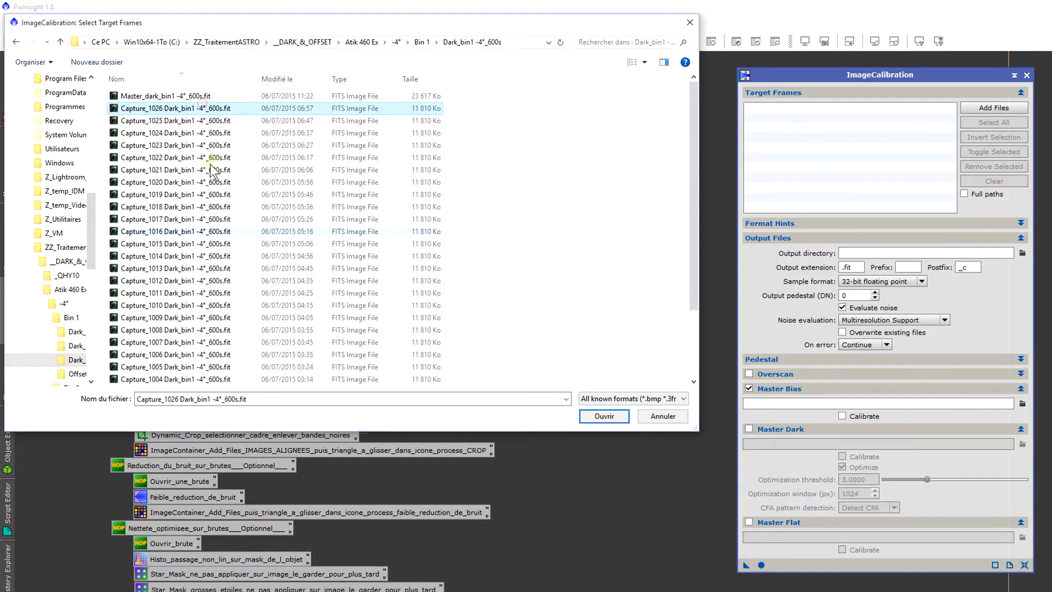
pyautogui.scroll(-2, 243, 340)
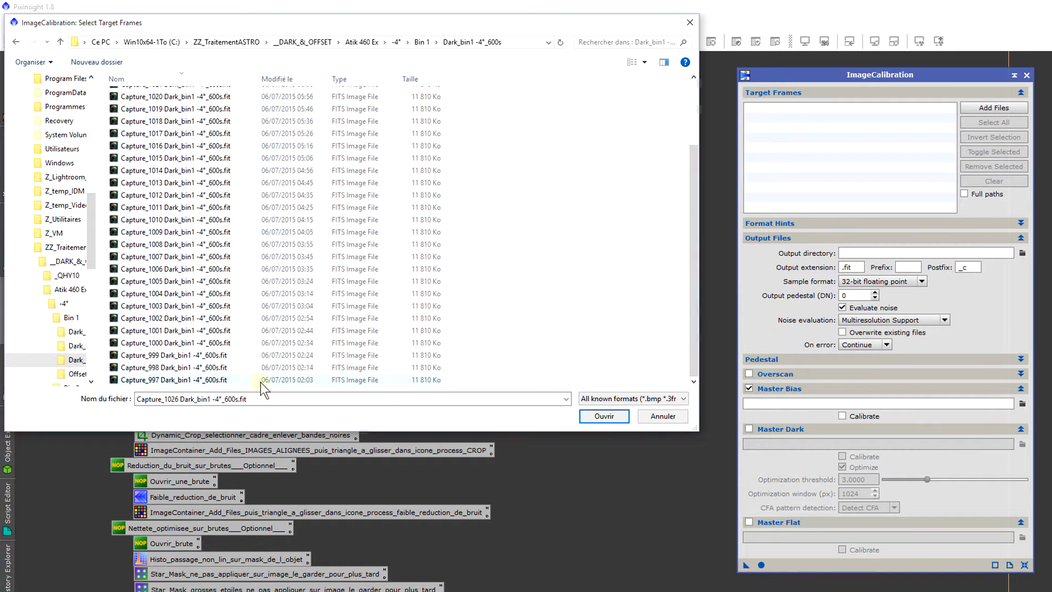
pyautogui.keyDown('shift'); pyautogui.click(261, 383); pyautogui.keyUp('shift')
pyautogui.moveTo(255, 343); pyautogui.dragTo(281, 343)
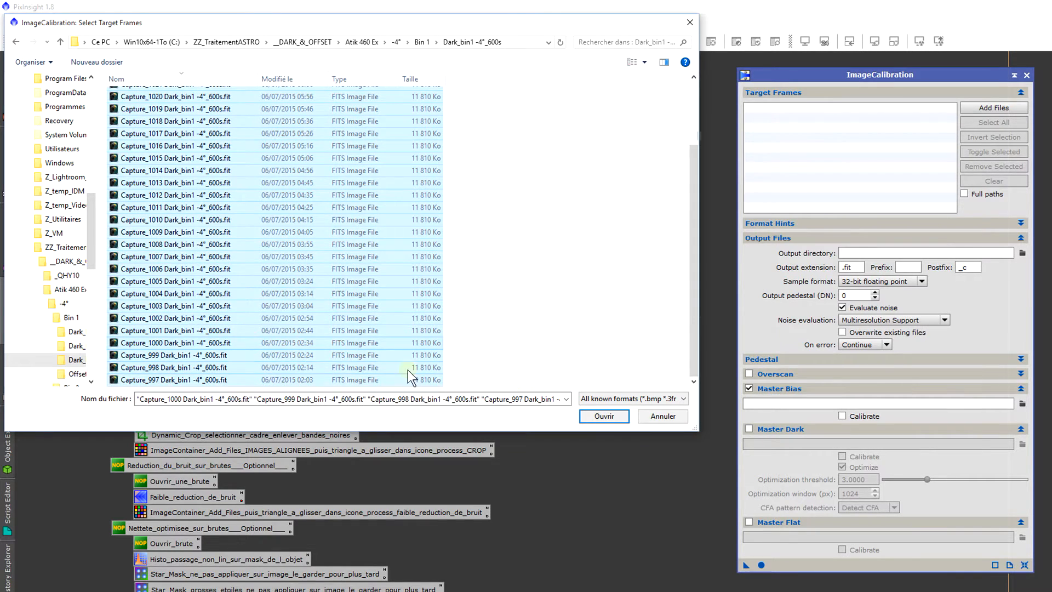
pyautogui.click(628, 416)
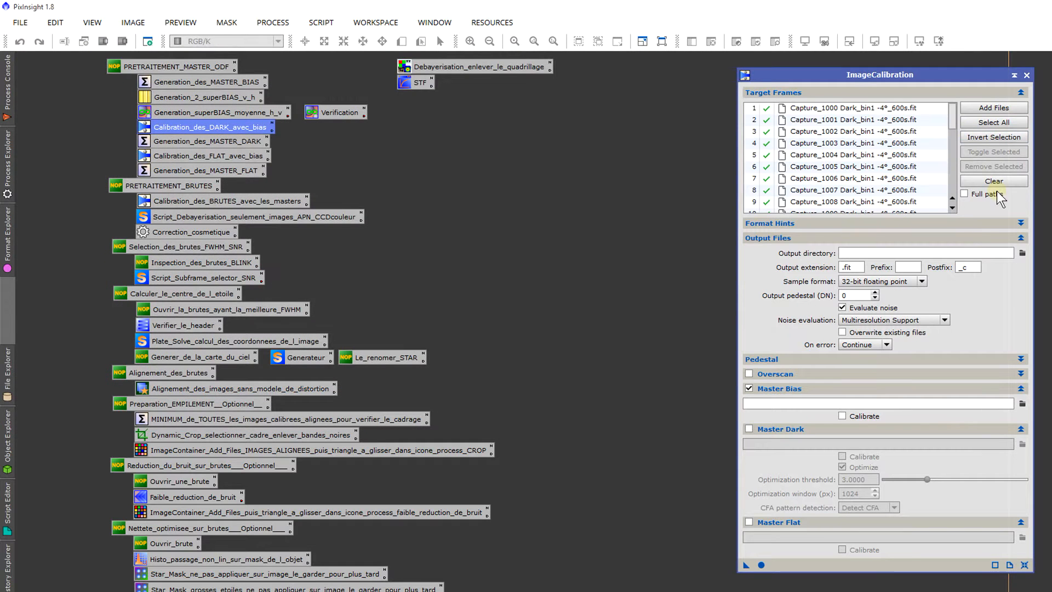
# Step: Collapse the Master Dark and Master Flat sections and load superBias.fit from the Bin 1 folder as the master bias
pyautogui.scroll(-3, 895, 176)
pyautogui.scroll(3, 895, 180)
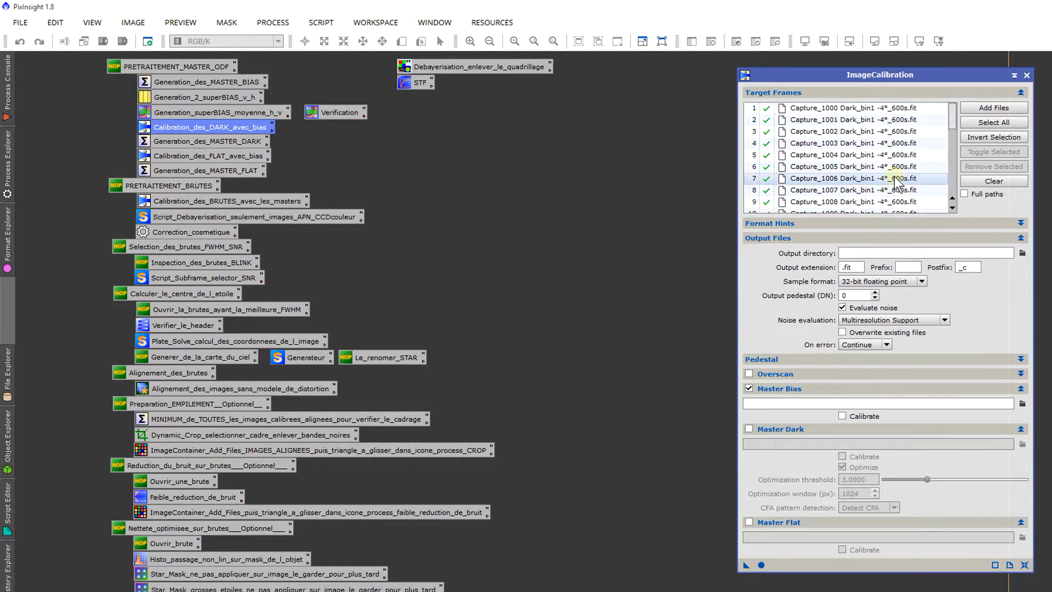
pyautogui.click(781, 428)
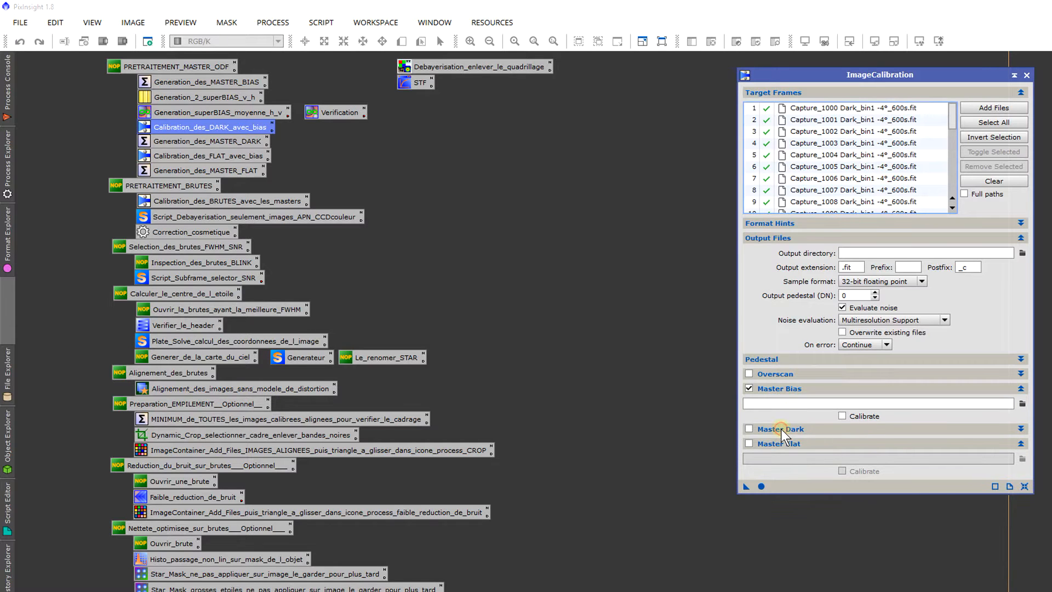
pyautogui.click(820, 442)
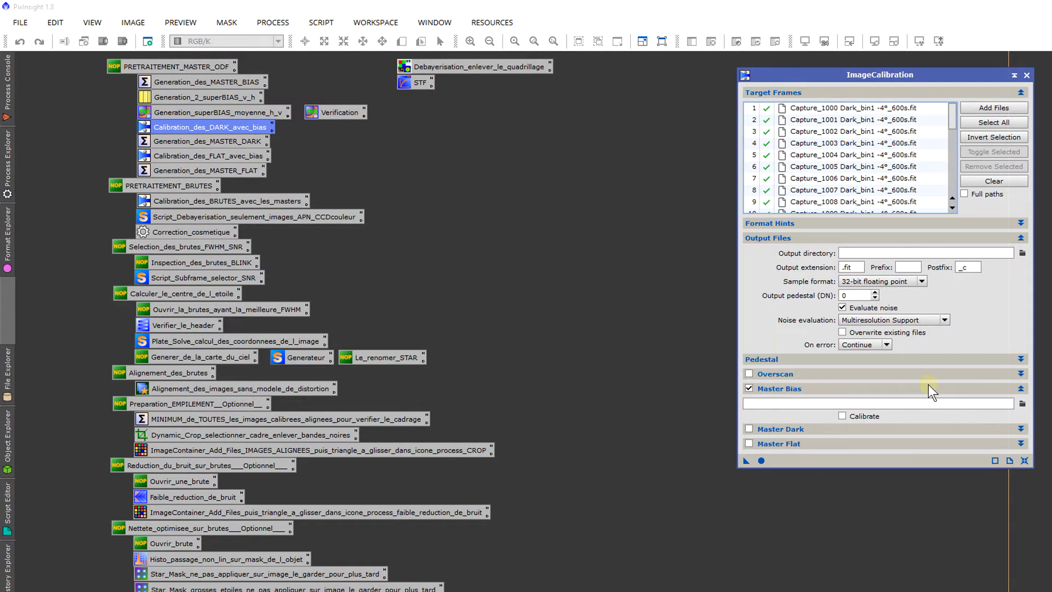
pyautogui.click(1022, 402)
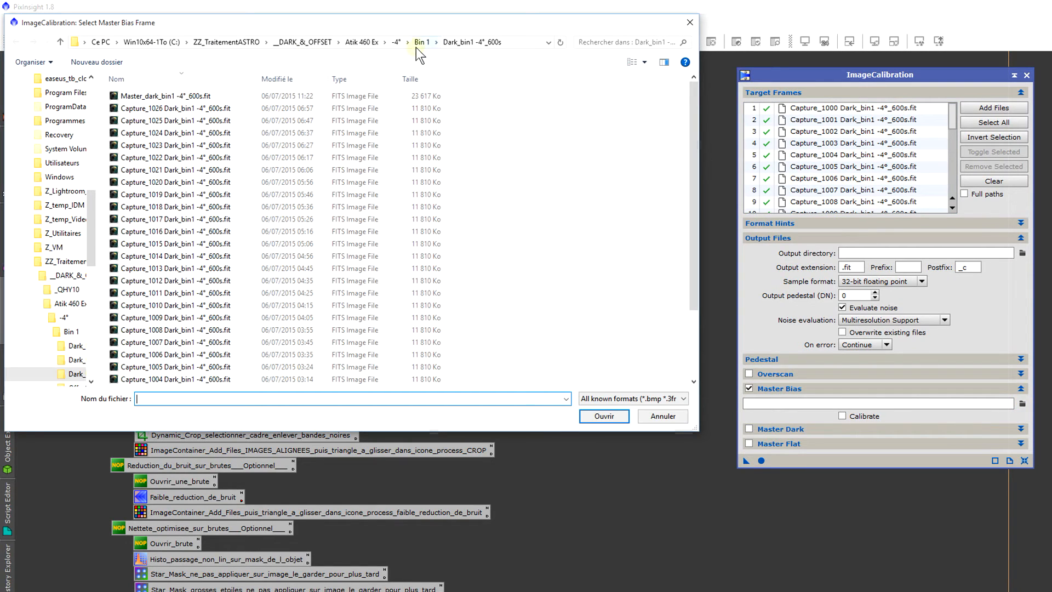
pyautogui.click(416, 47)
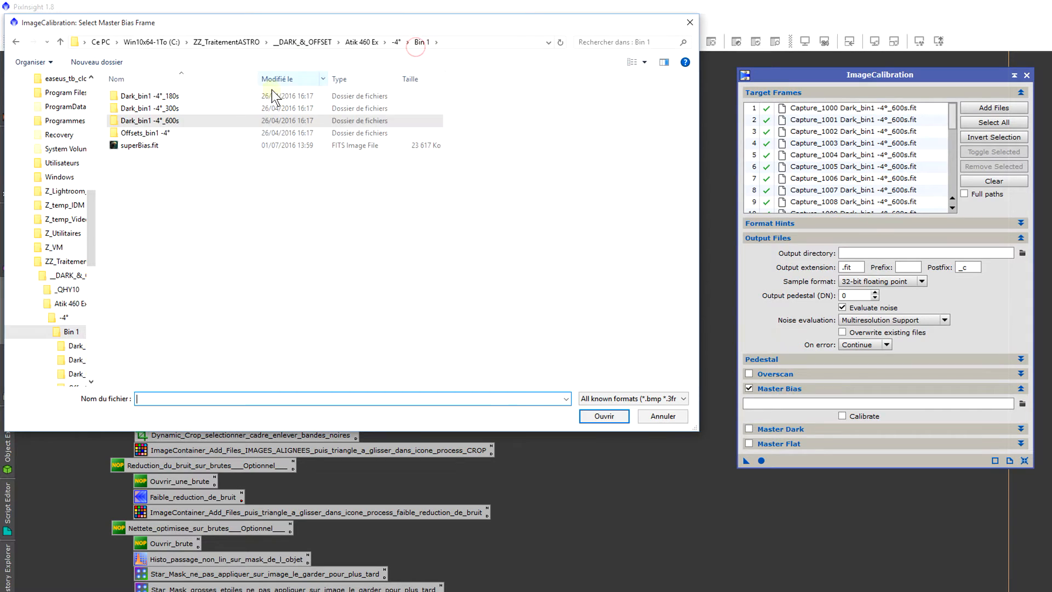
pyautogui.doubleClick(200, 145)
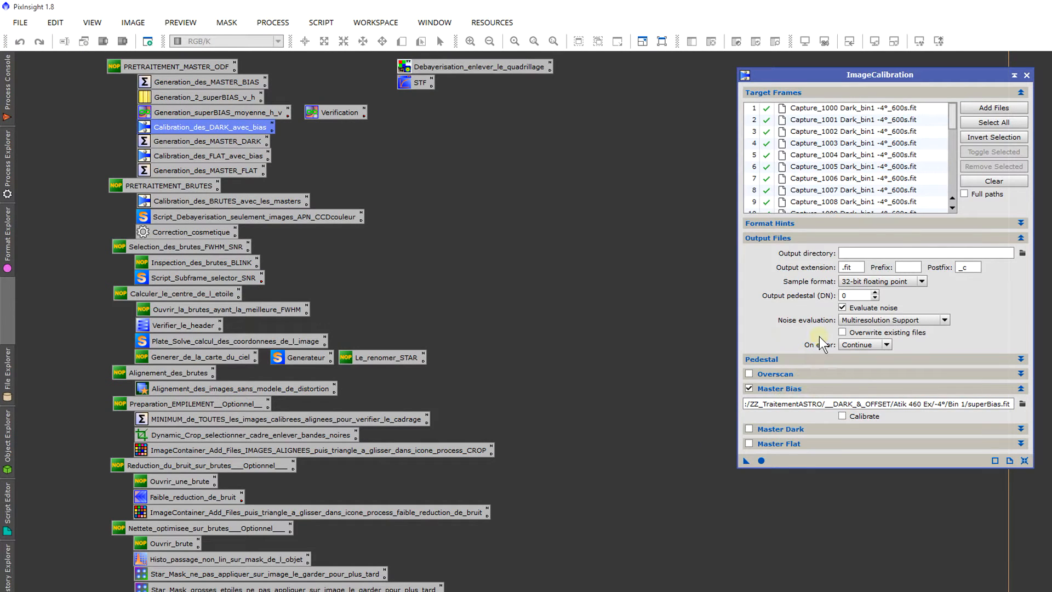
# Step: Review the output directory, extension, postfix and sample format options for the calibrated dark frames
pyautogui.click(1022, 253)
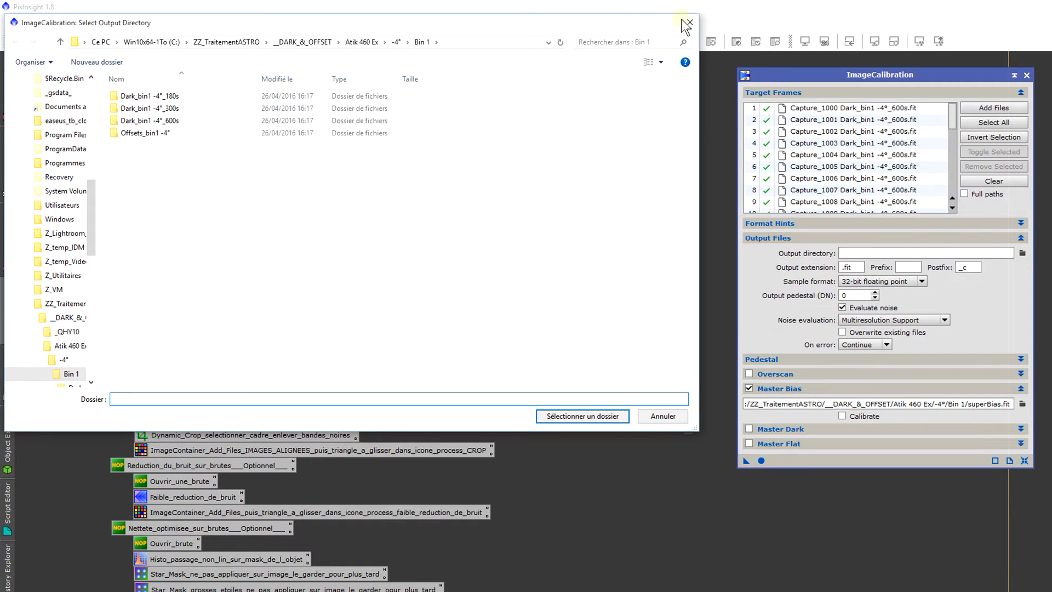
pyautogui.click(689, 22)
pyautogui.click(850, 267)
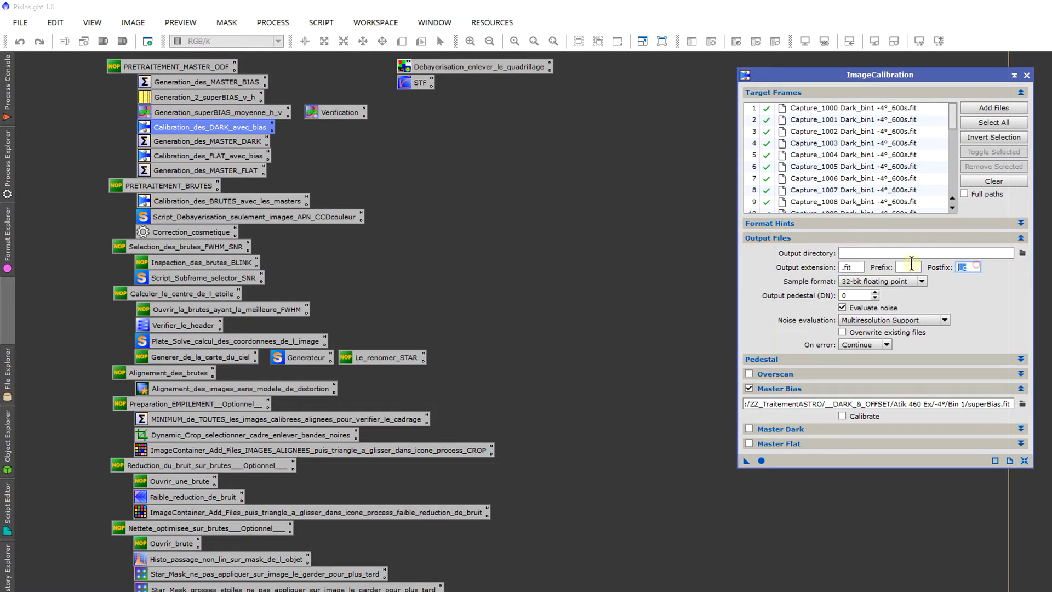
pyautogui.click(964, 267)
pyautogui.click(902, 281)
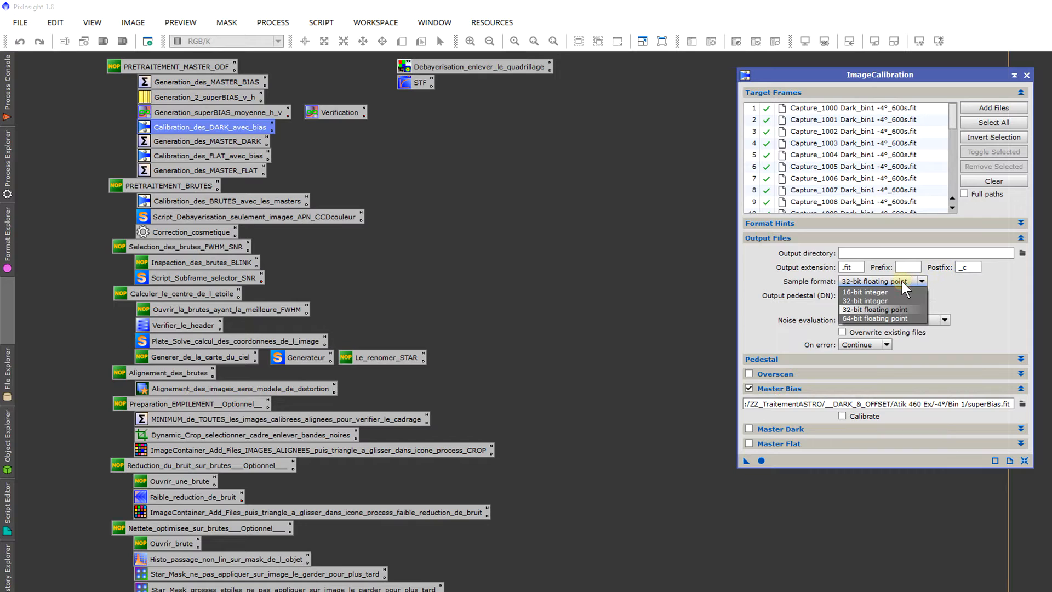
pyautogui.click(901, 281)
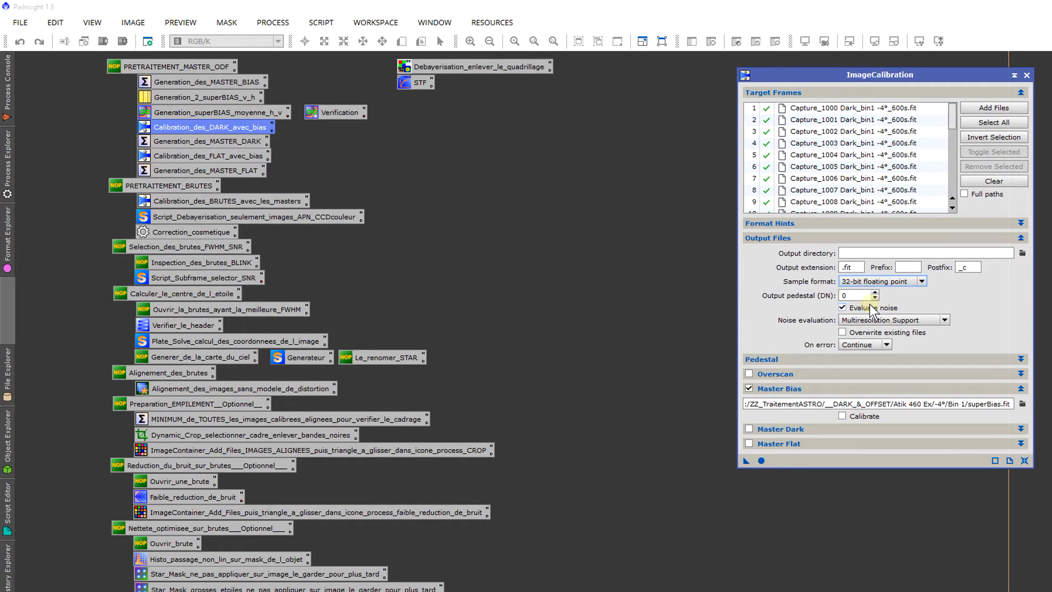
pyautogui.moveTo(868, 306)
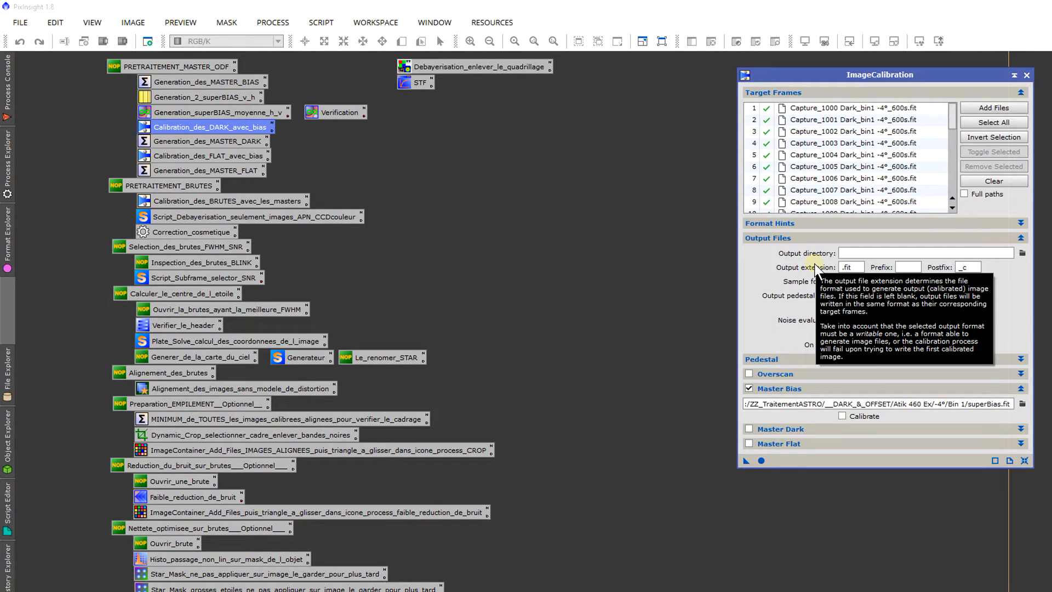
# Step: Run the calibration on the dark frames and close the ImageCalibration window
pyautogui.click(761, 460)
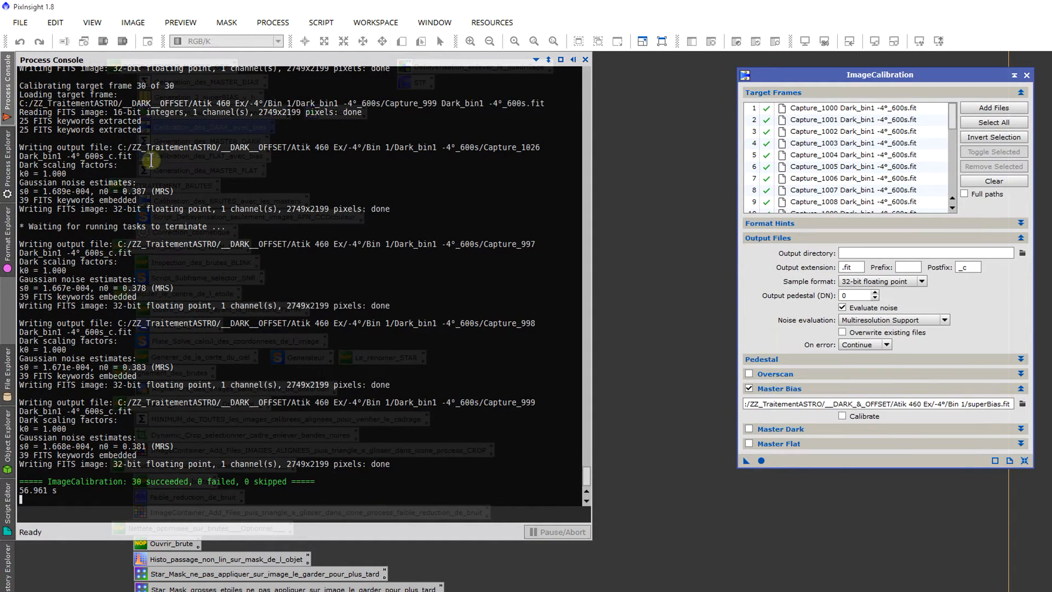
pyautogui.moveTo(174, 86); pyautogui.dragTo(134, 84)
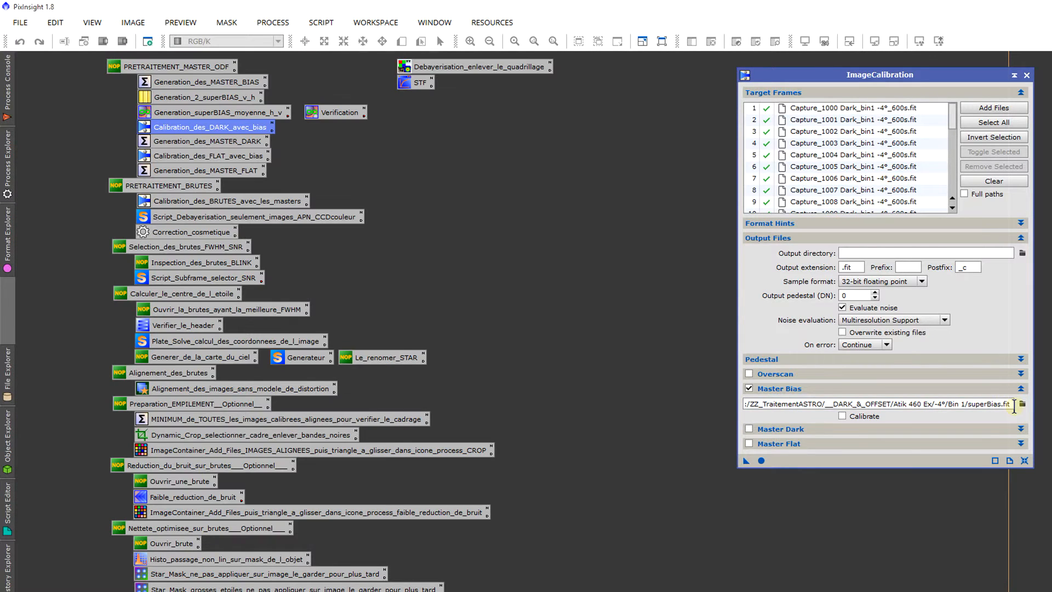
pyautogui.moveTo(1014, 407); pyautogui.dragTo(728, 404)
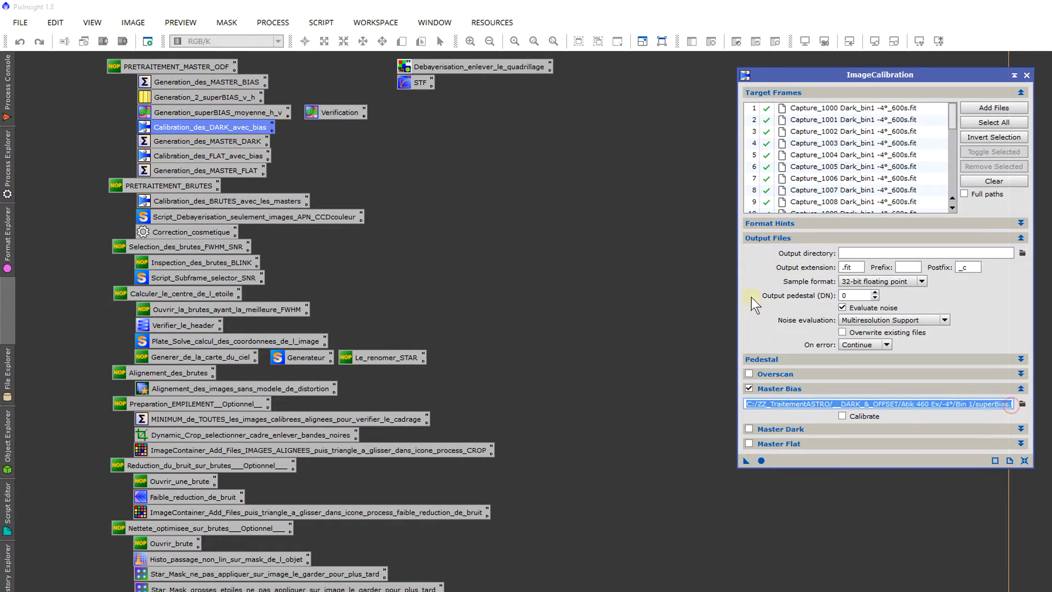
pyautogui.click(1026, 75)
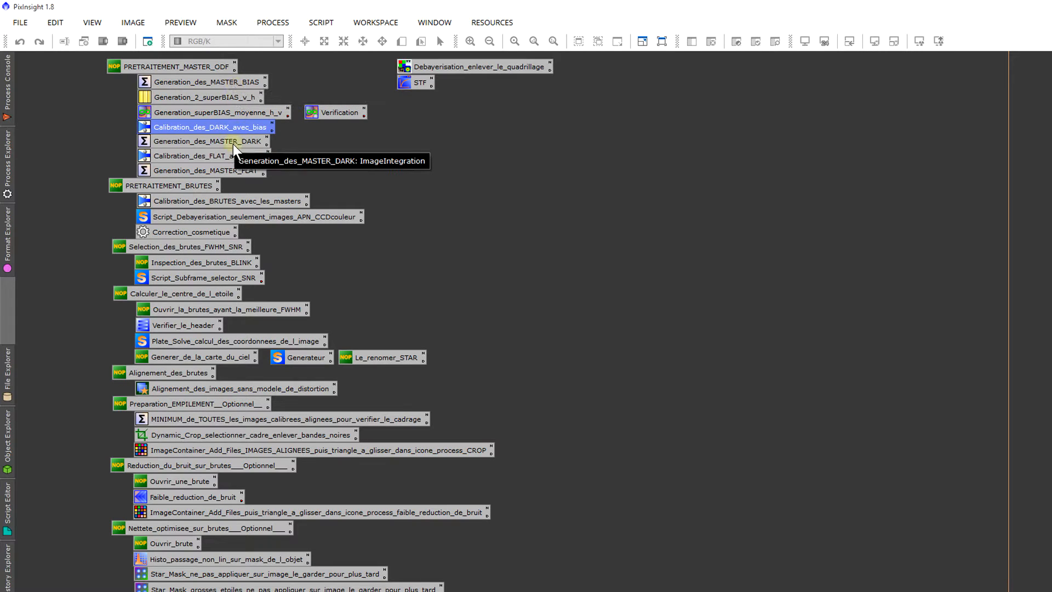
# Step: Open the Generation_des_MASTER_DARK process and add the calibrated _c.fit frames Capture_997 to Capture_1026 from the Dark_bin1 -4°_600s folder as input images
pyautogui.doubleClick(252, 142)
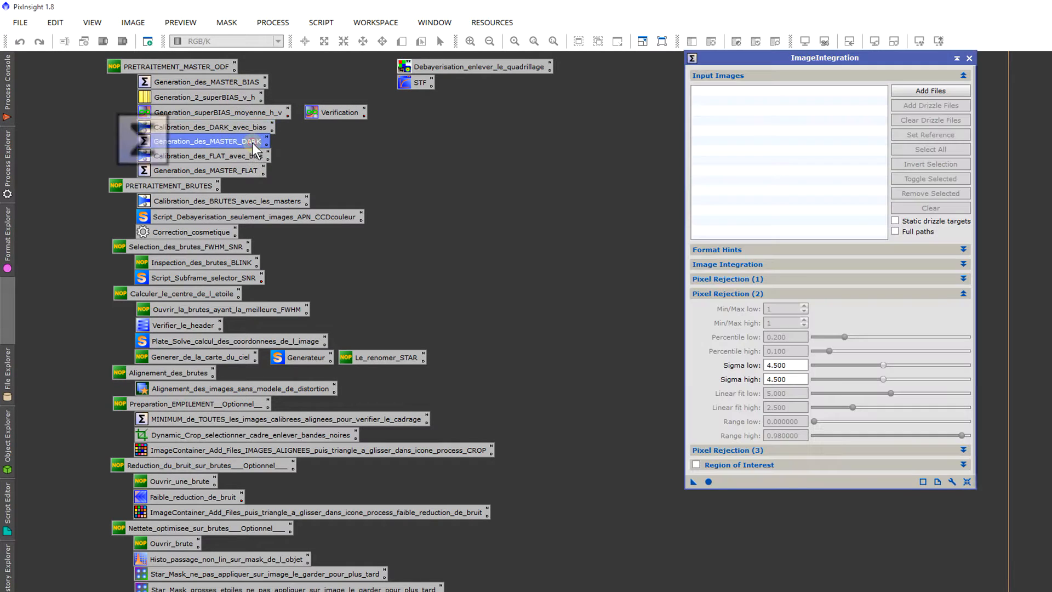
pyautogui.moveTo(848, 62); pyautogui.dragTo(843, 54)
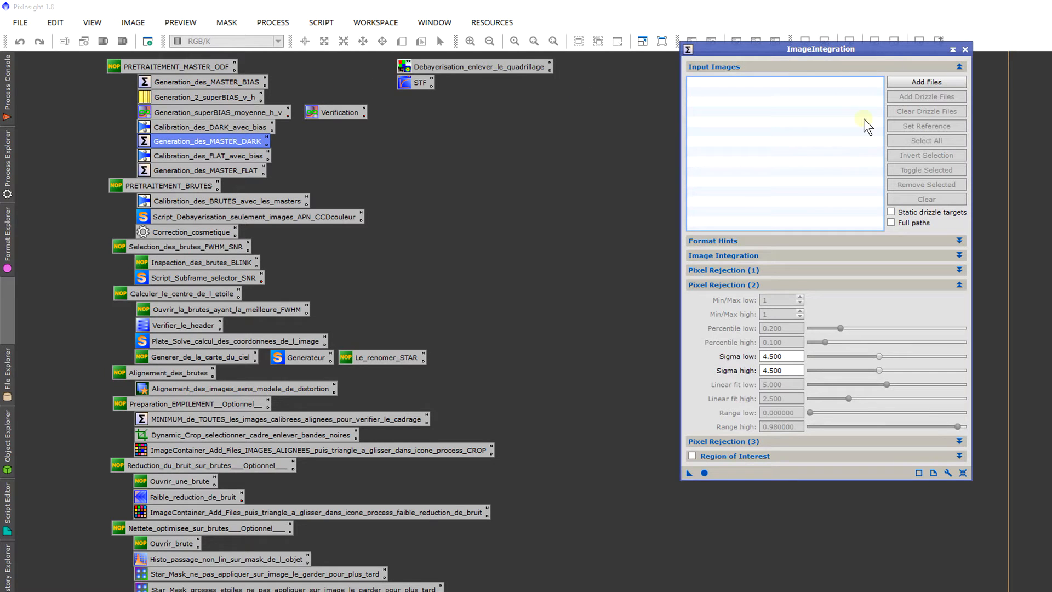
pyautogui.click(921, 79)
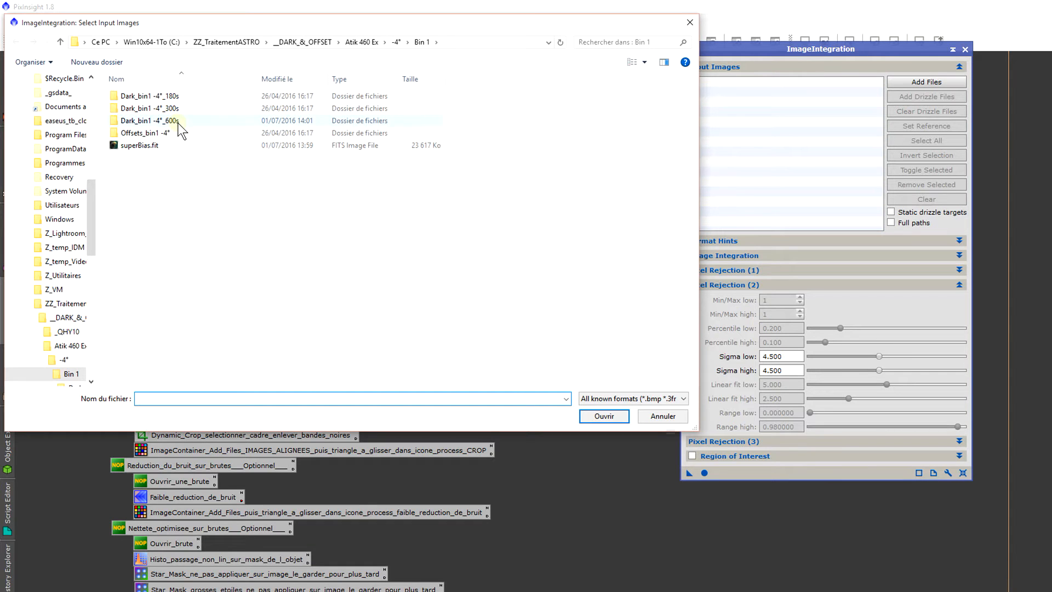
pyautogui.doubleClick(177, 121)
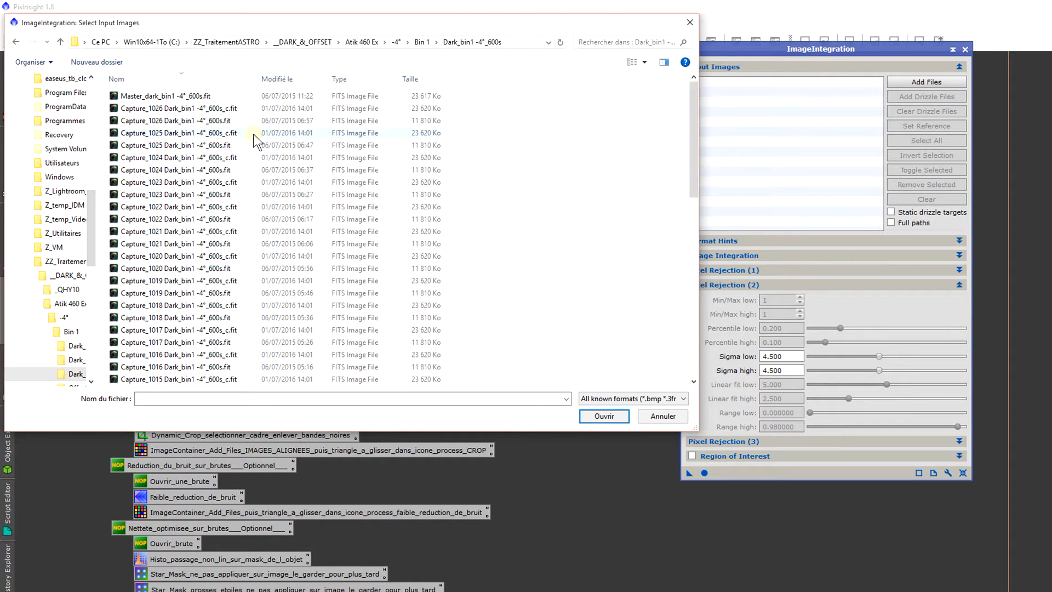
pyautogui.click(282, 78)
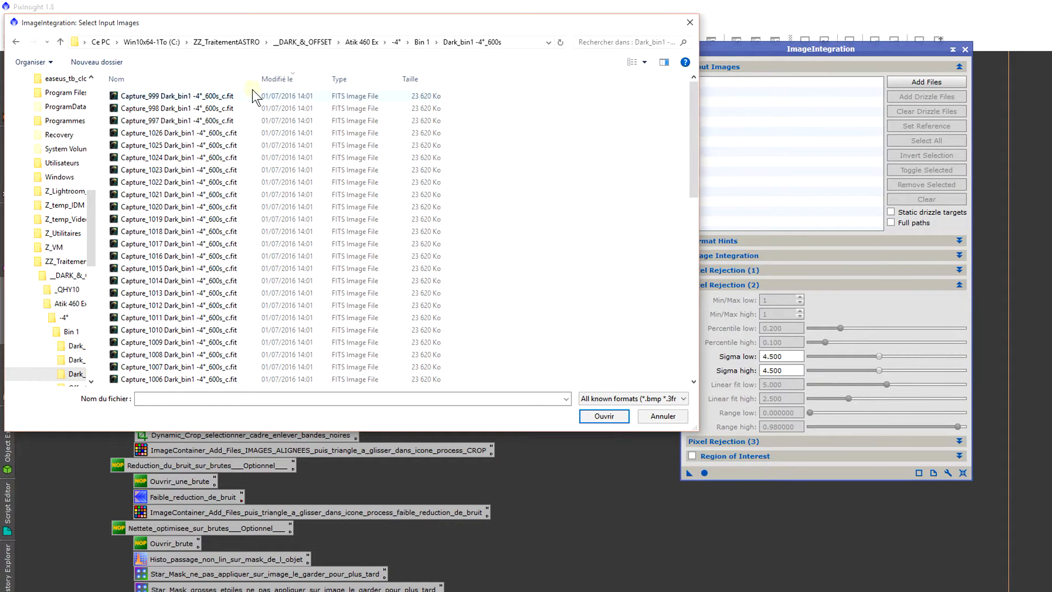
pyautogui.click(235, 91)
pyautogui.scroll(-1, 274, 231)
pyautogui.scroll(-3, 275, 231)
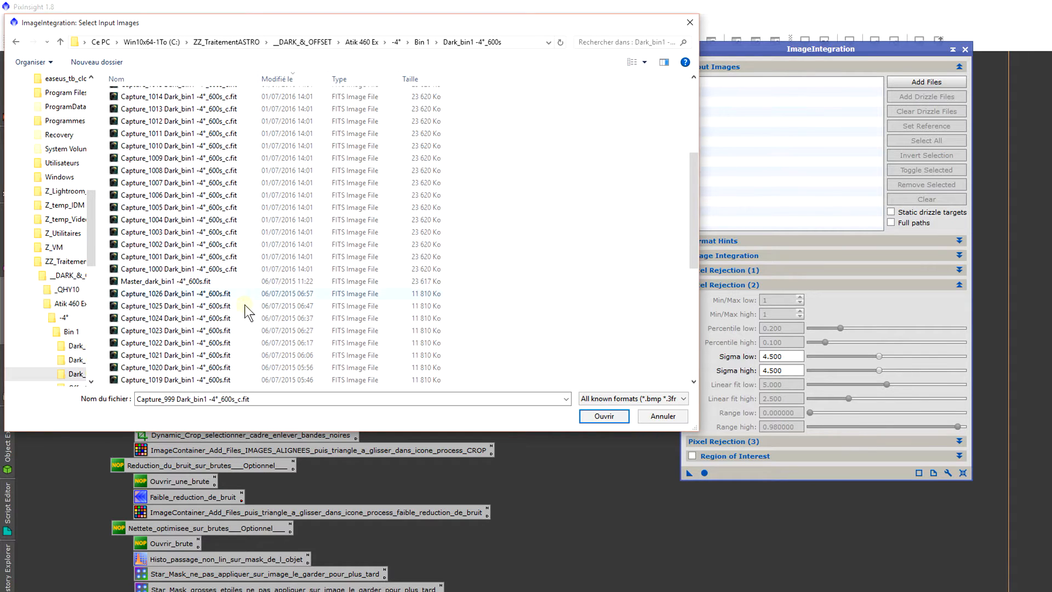
pyautogui.keyDown('shift'); pyautogui.click(238, 268); pyautogui.keyUp('shift')
pyautogui.click(617, 418)
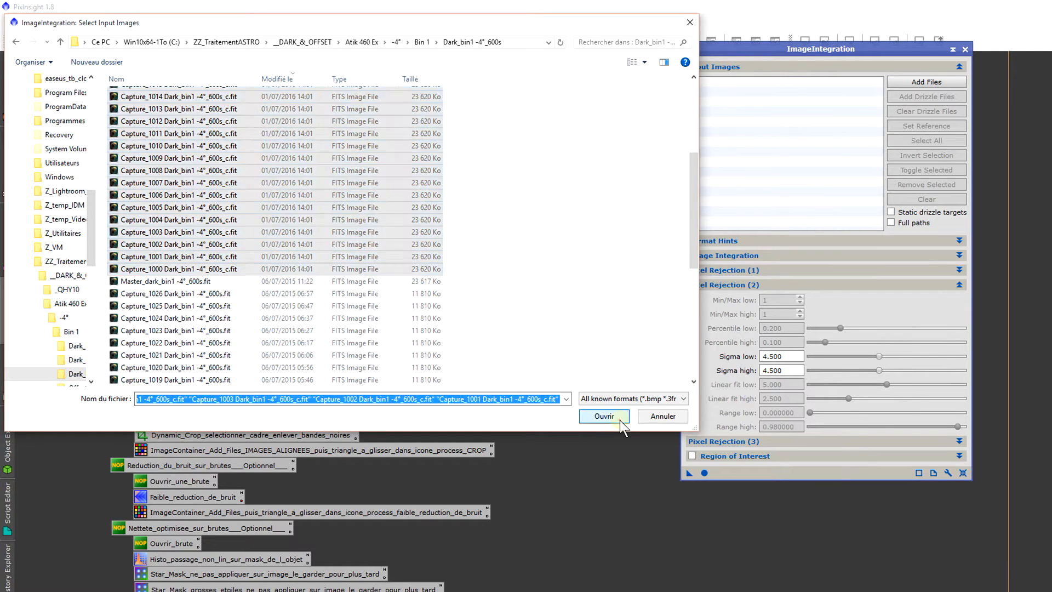
pyautogui.scroll(-2, 832, 156)
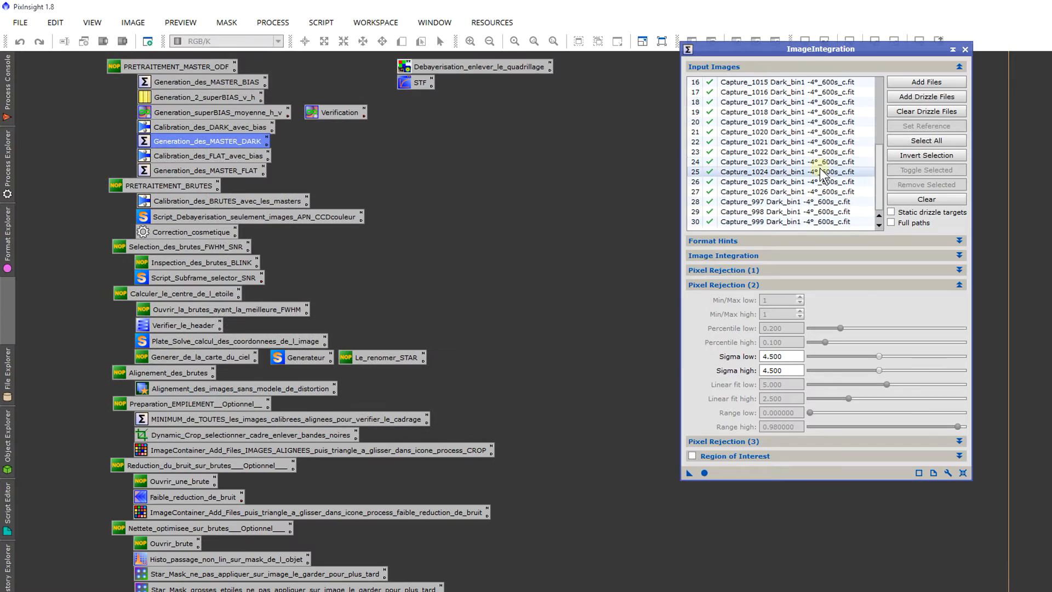
# Step: Examine the Image Integration settings, the pixel rejection algorithm choices, the sigma values and the list of input images
pyautogui.click(774, 252)
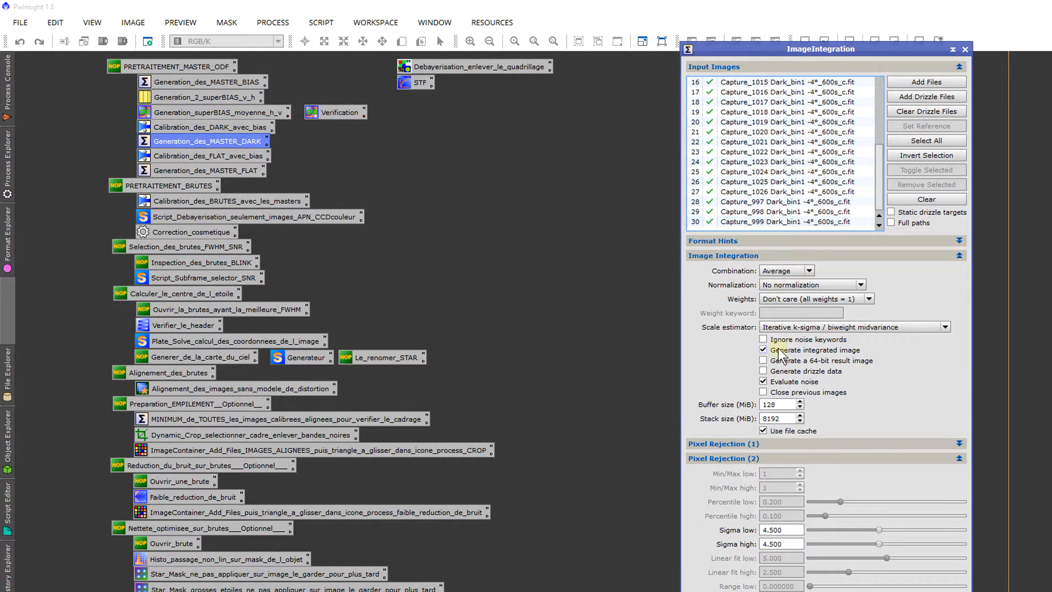
pyautogui.click(750, 256)
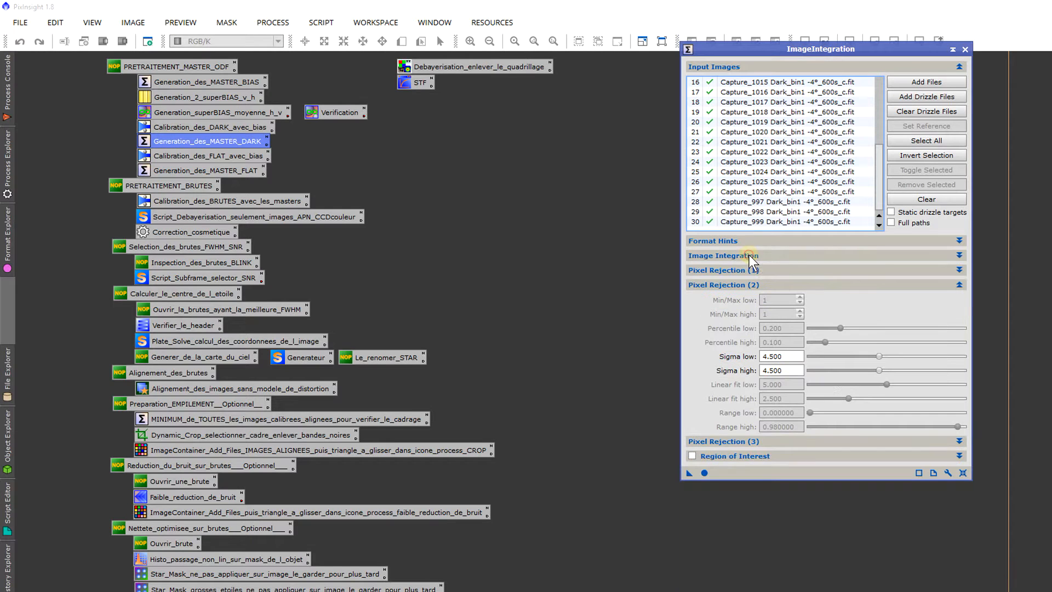
pyautogui.click(827, 267)
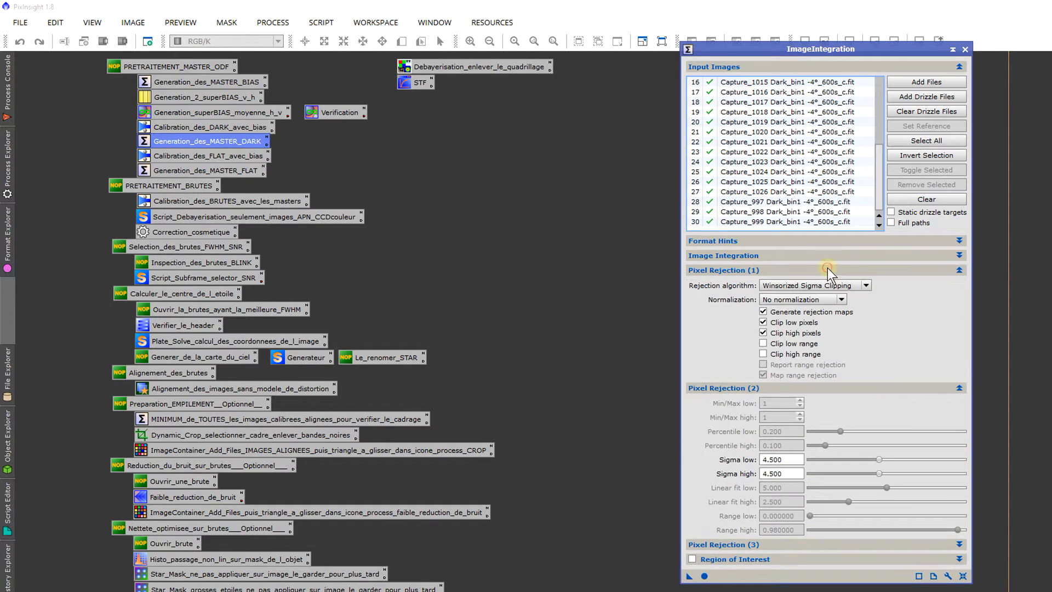
pyautogui.click(783, 285)
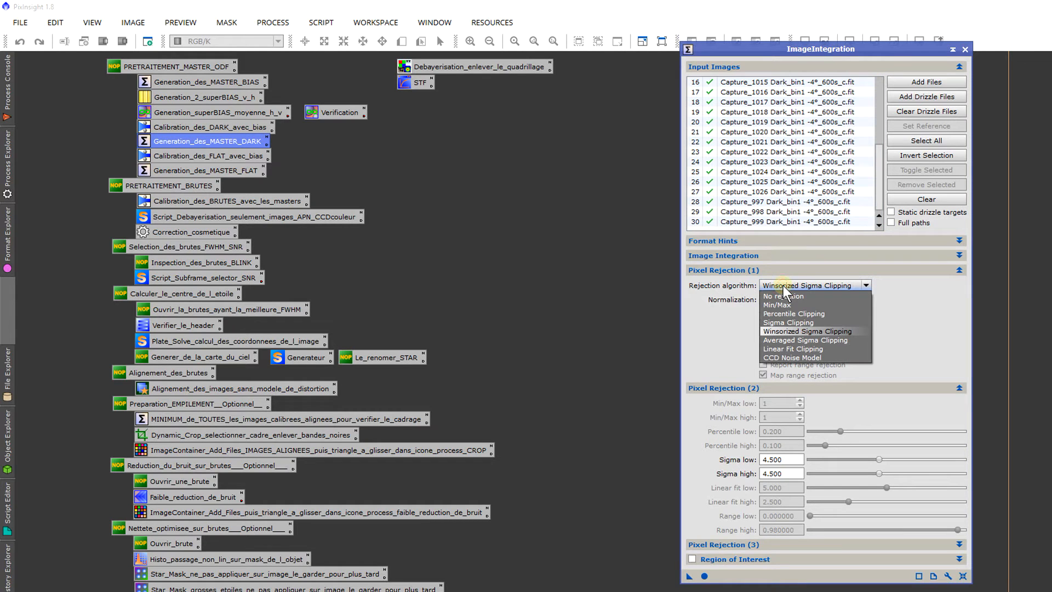
pyautogui.click(783, 285)
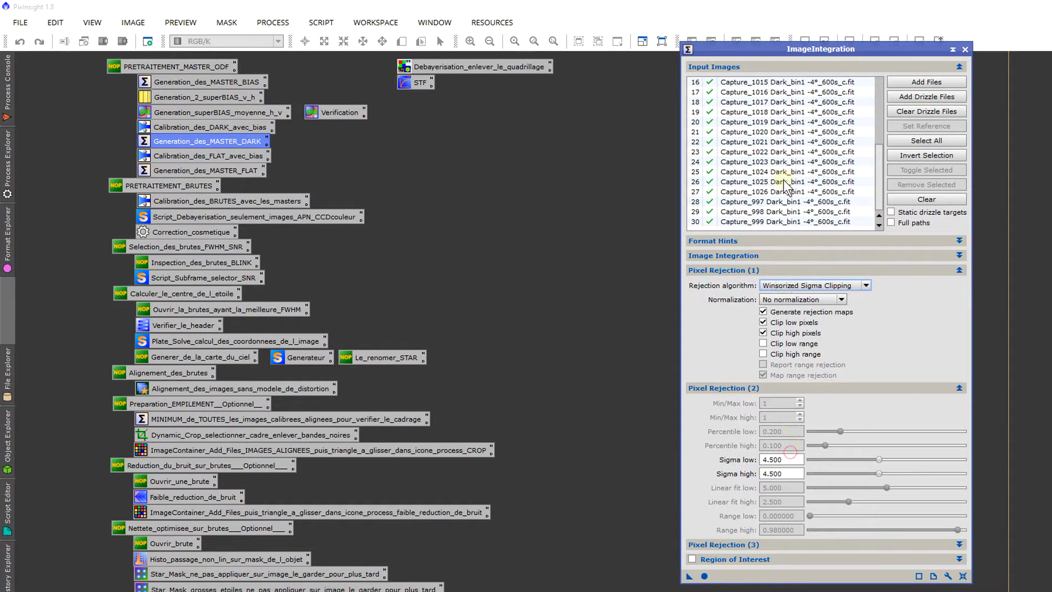
pyautogui.click(791, 286)
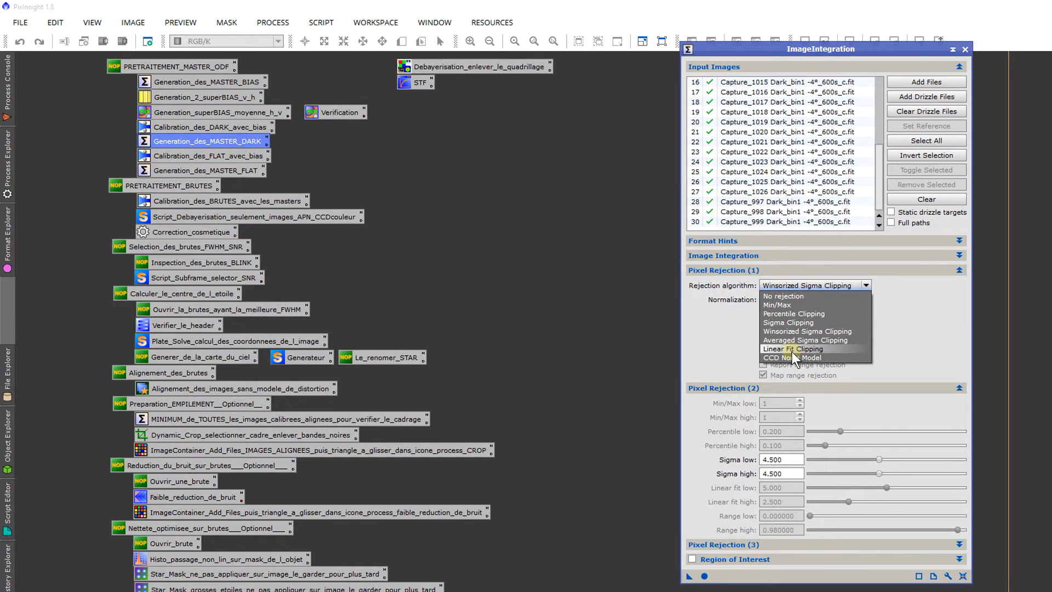
pyautogui.click(872, 292)
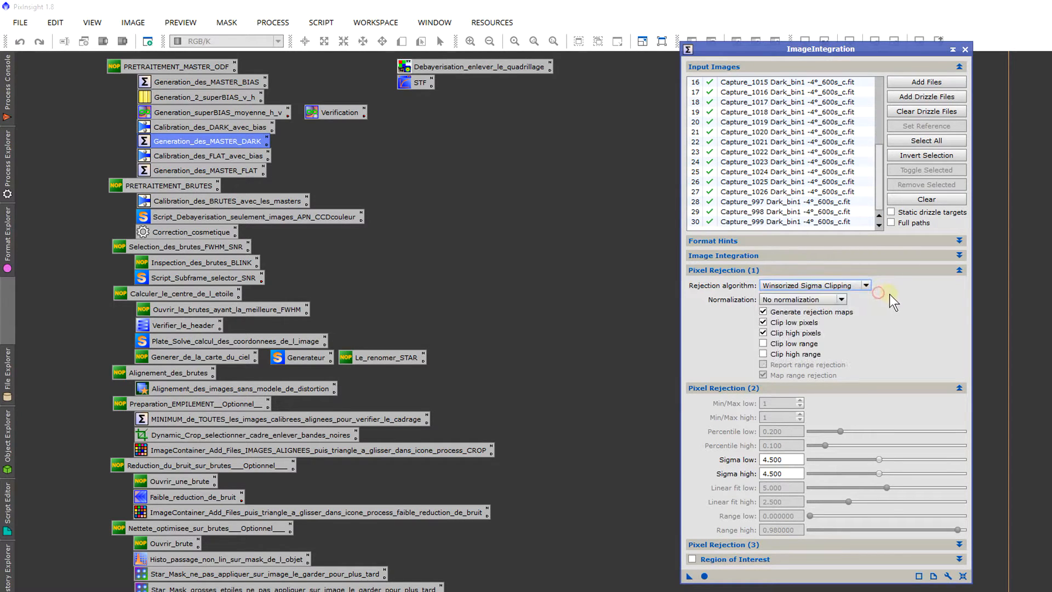
pyautogui.click(799, 271)
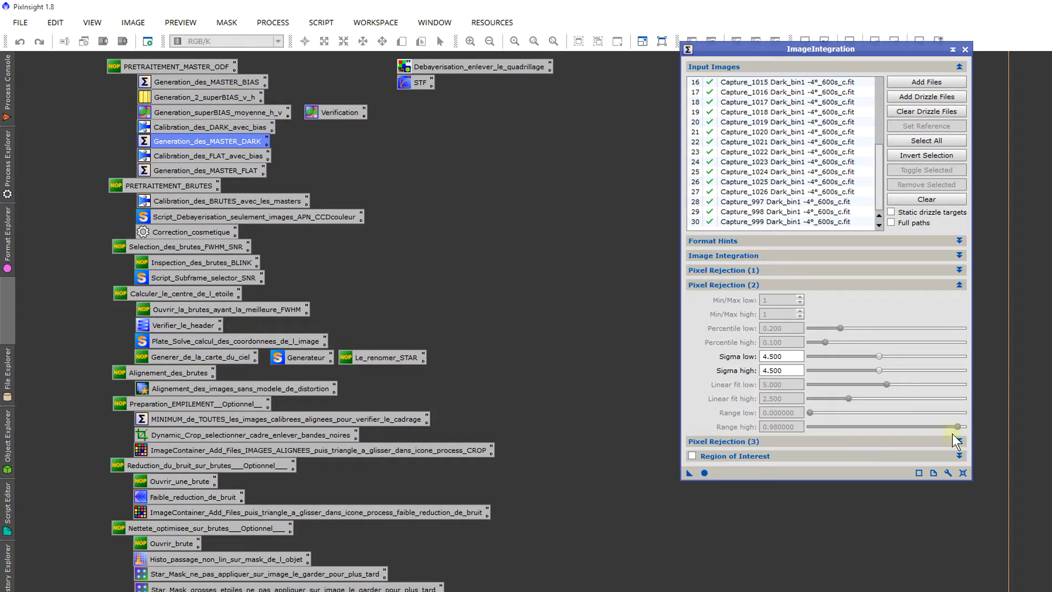
pyautogui.doubleClick(793, 357)
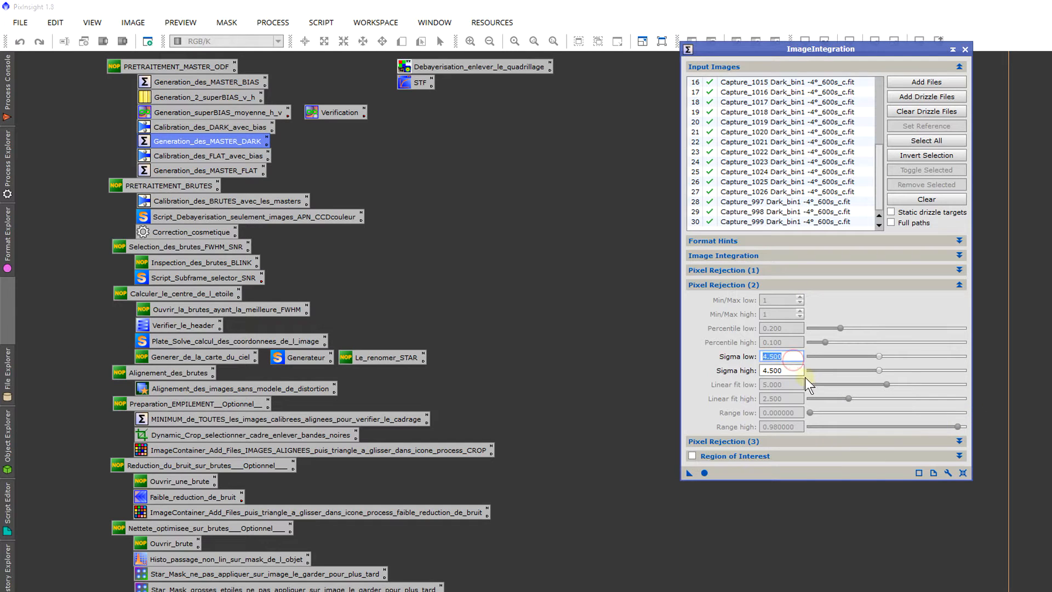
pyautogui.scroll(1, 846, 215)
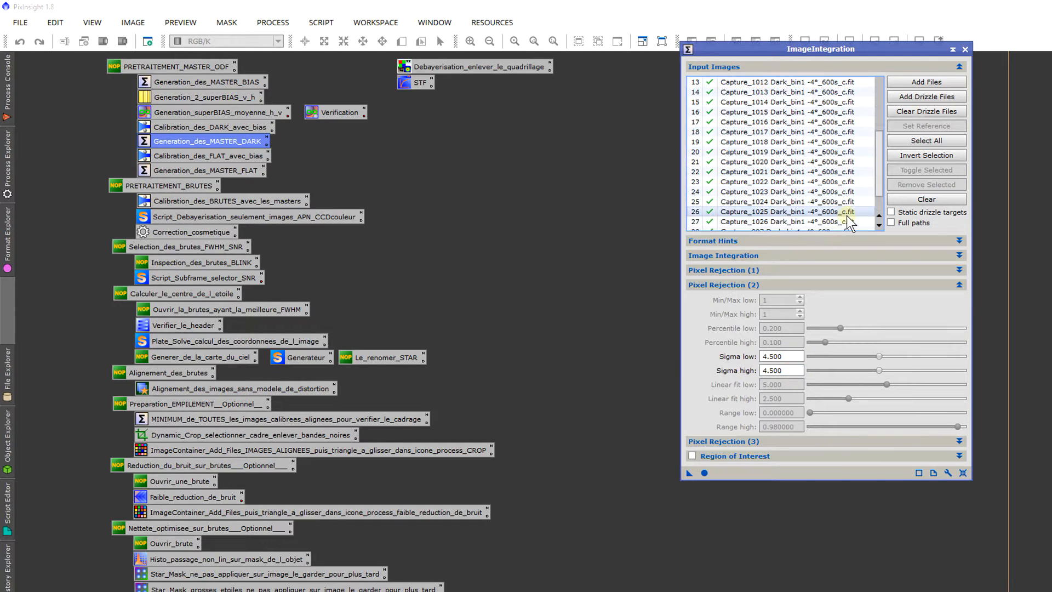
pyautogui.scroll(4, 848, 215)
pyautogui.scroll(-5, 848, 216)
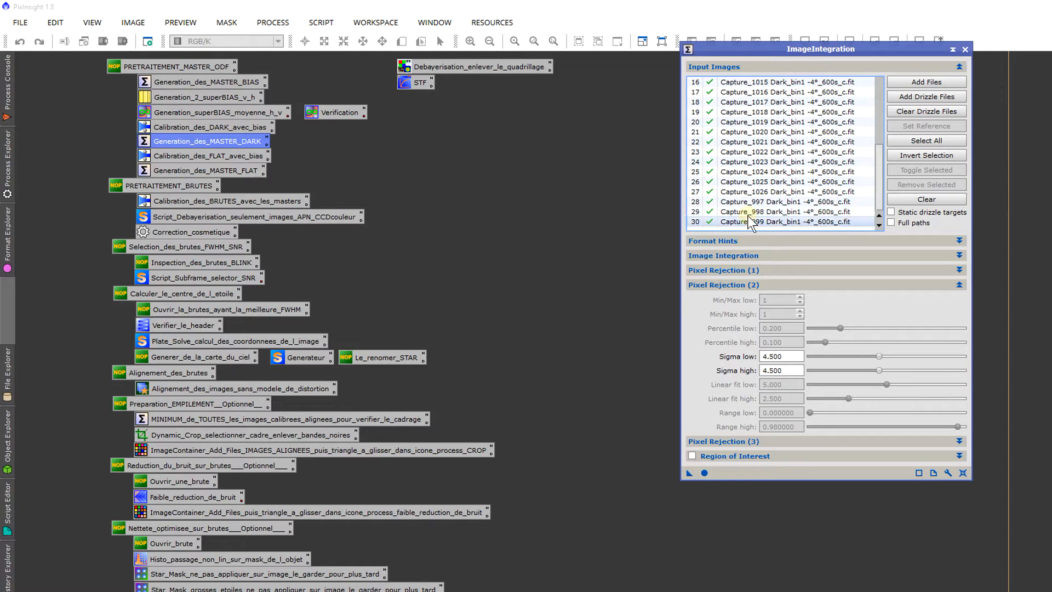
pyautogui.scroll(5, 752, 197)
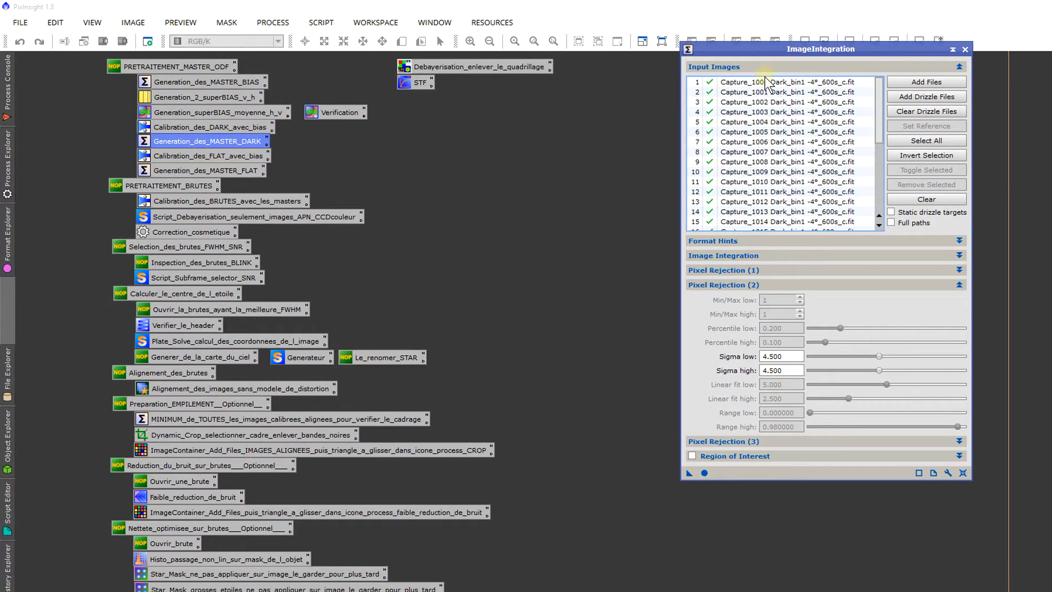
# Step: Integrate the dark frames with sigma low and high at 4.500 and examine the total low and high rejection percentages in the console
pyautogui.click(704, 472)
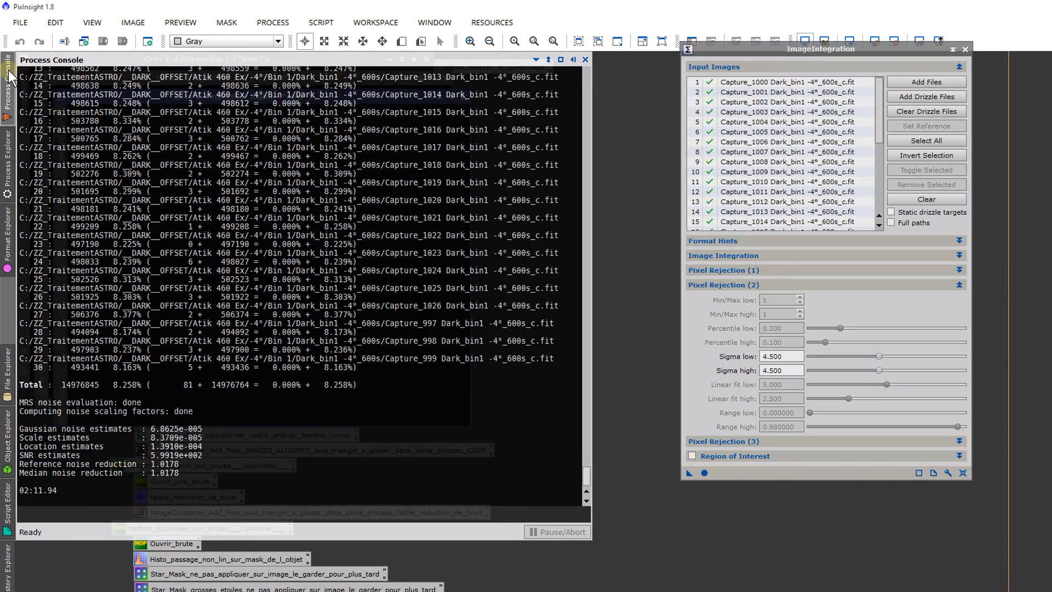
pyautogui.scroll(14, 368, 367)
pyautogui.scroll(-14, 366, 367)
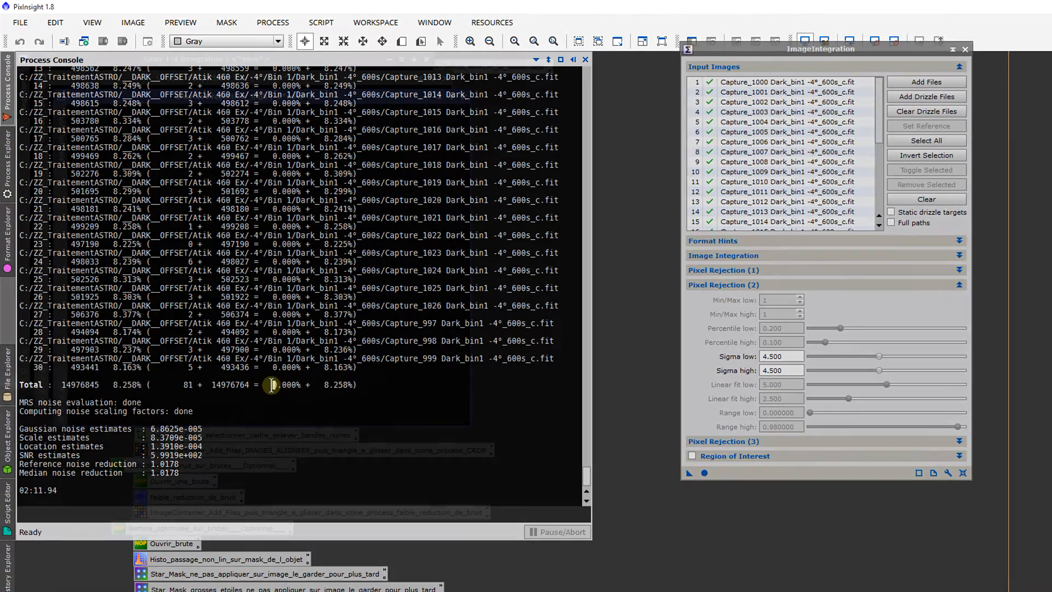
pyautogui.moveTo(272, 385); pyautogui.dragTo(320, 384)
pyautogui.click(332, 384)
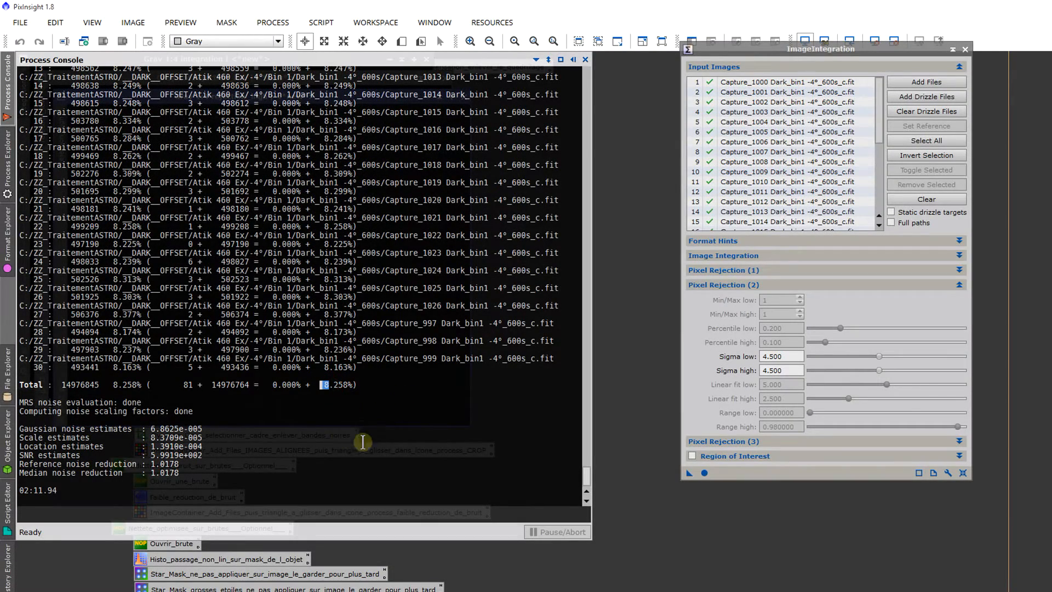
pyautogui.moveTo(358, 386); pyautogui.dragTo(262, 385)
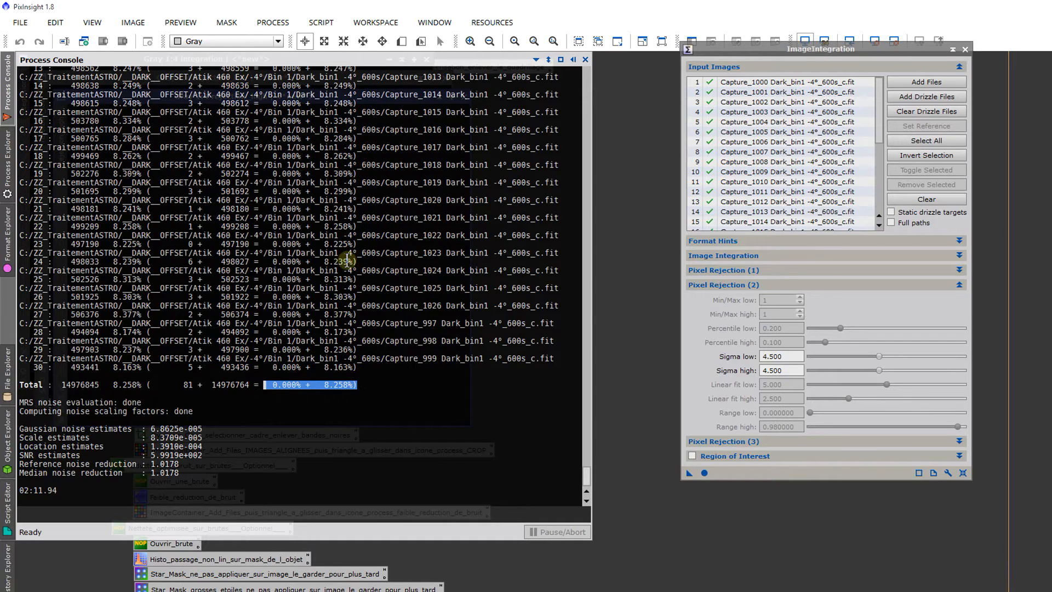
pyautogui.click(281, 388)
pyautogui.moveTo(306, 385); pyautogui.dragTo(278, 389)
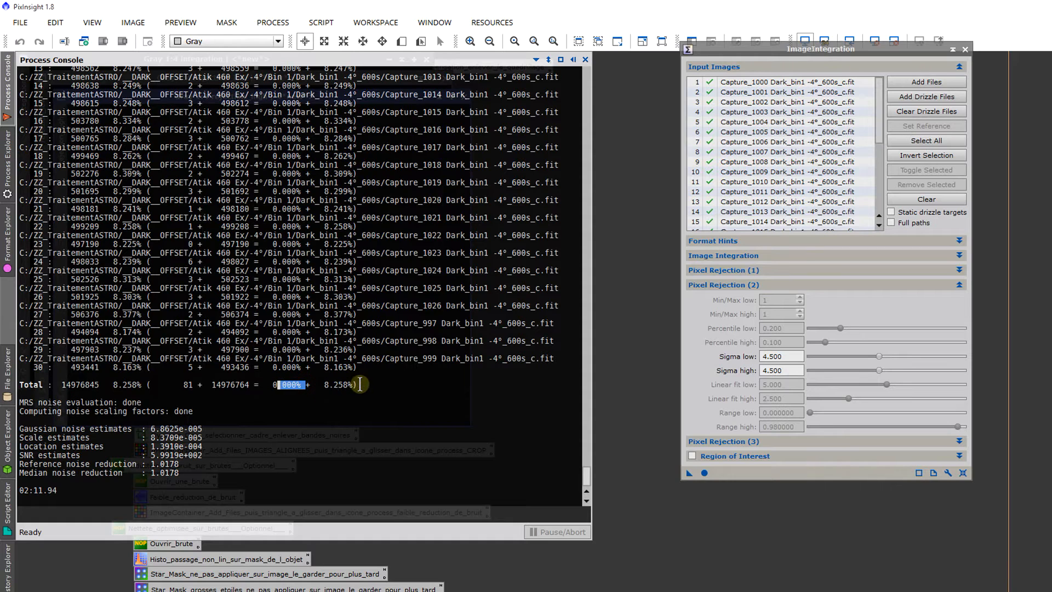
pyautogui.moveTo(357, 386); pyautogui.dragTo(326, 386)
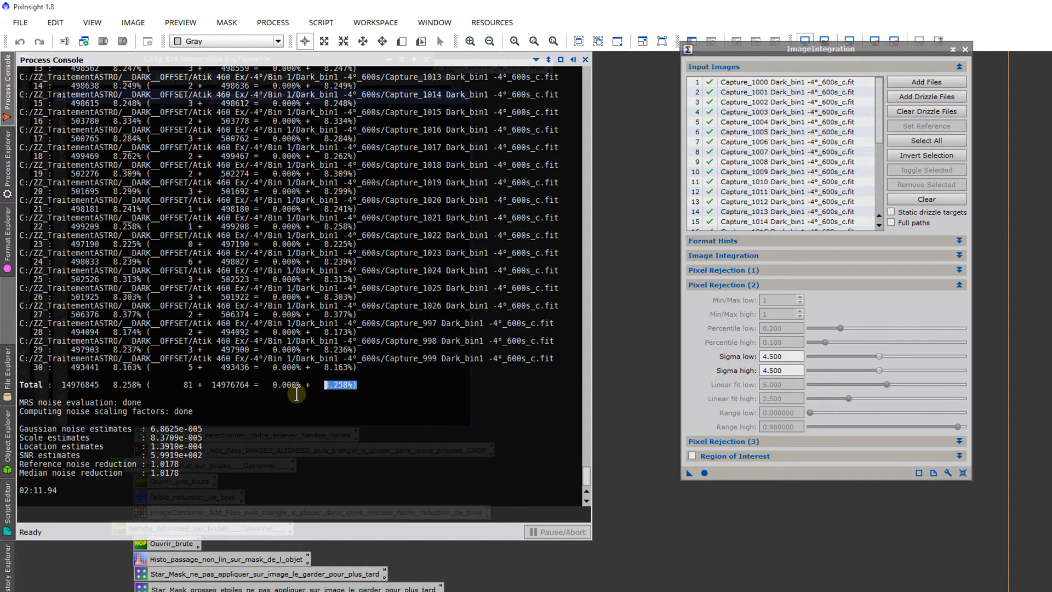
pyautogui.moveTo(300, 386); pyautogui.dragTo(362, 387)
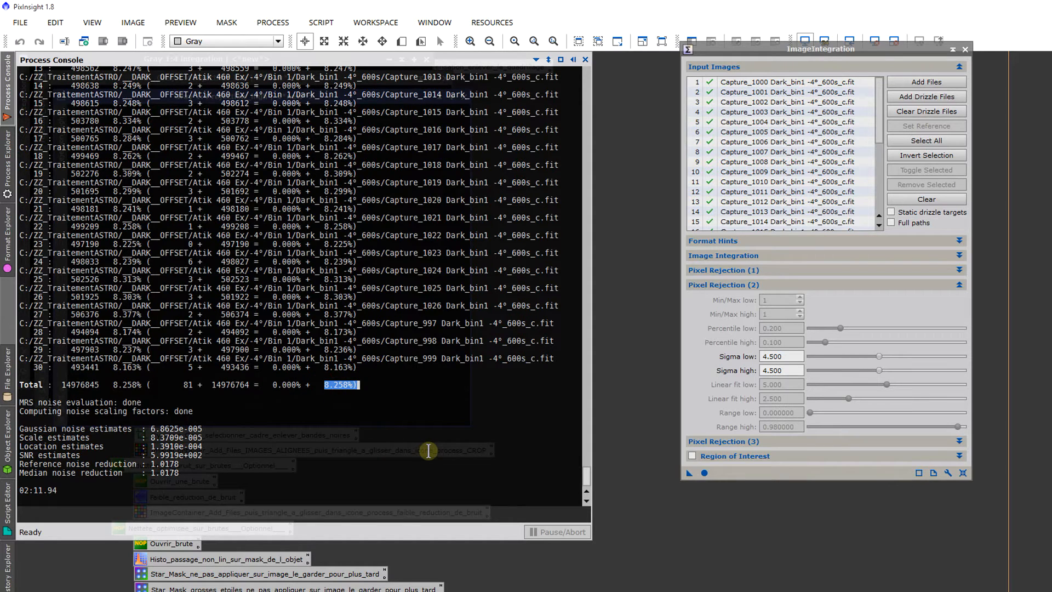
# Step: Close the rejection_high, rejection_low and integration images produced by the 4.500 sigma run
pyautogui.click(645, 274)
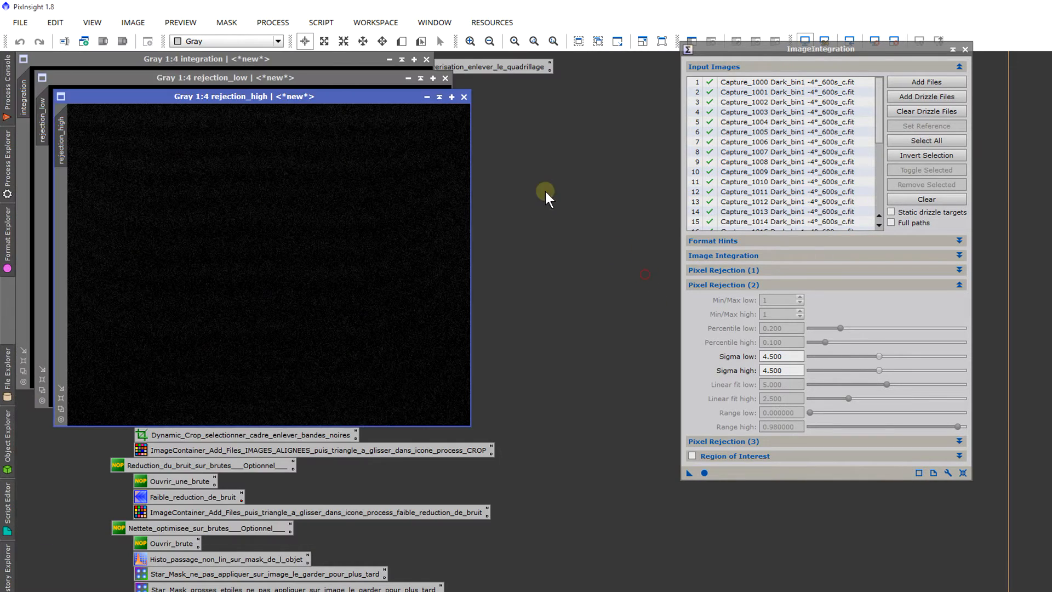
pyautogui.click(463, 96)
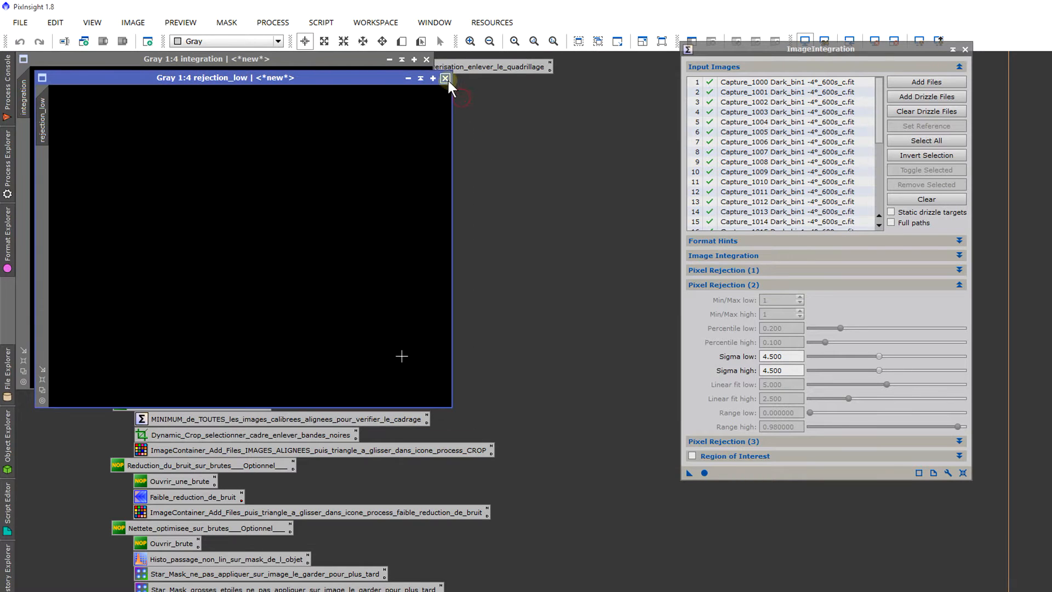
pyautogui.click(445, 79)
pyautogui.click(426, 58)
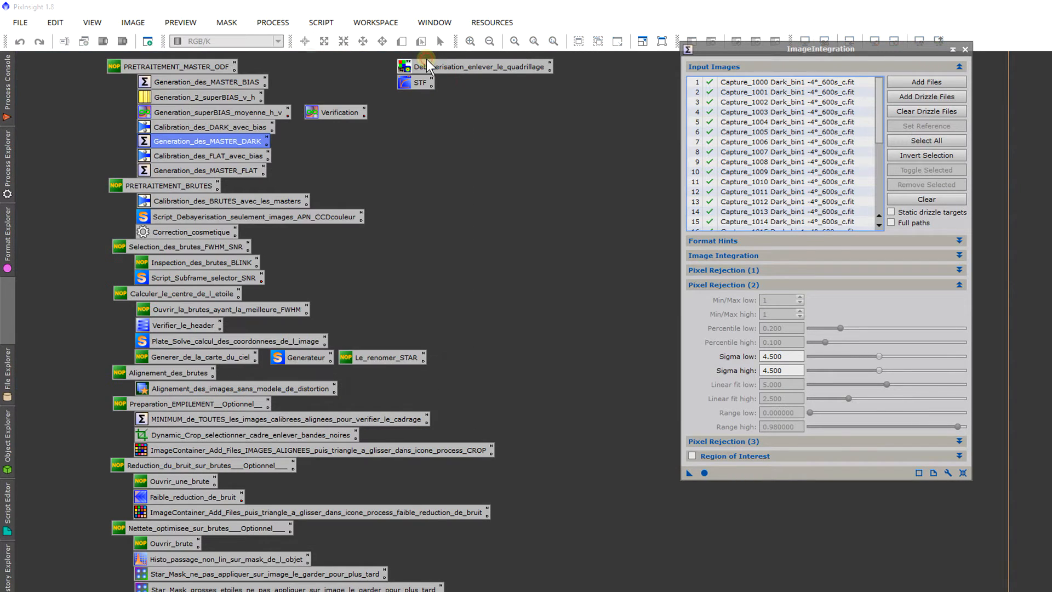
# Step: Set sigma low to 3.500 and sigma high to 8.500, rerun the integration and check its total rejection percentages
pyautogui.click(879, 356)
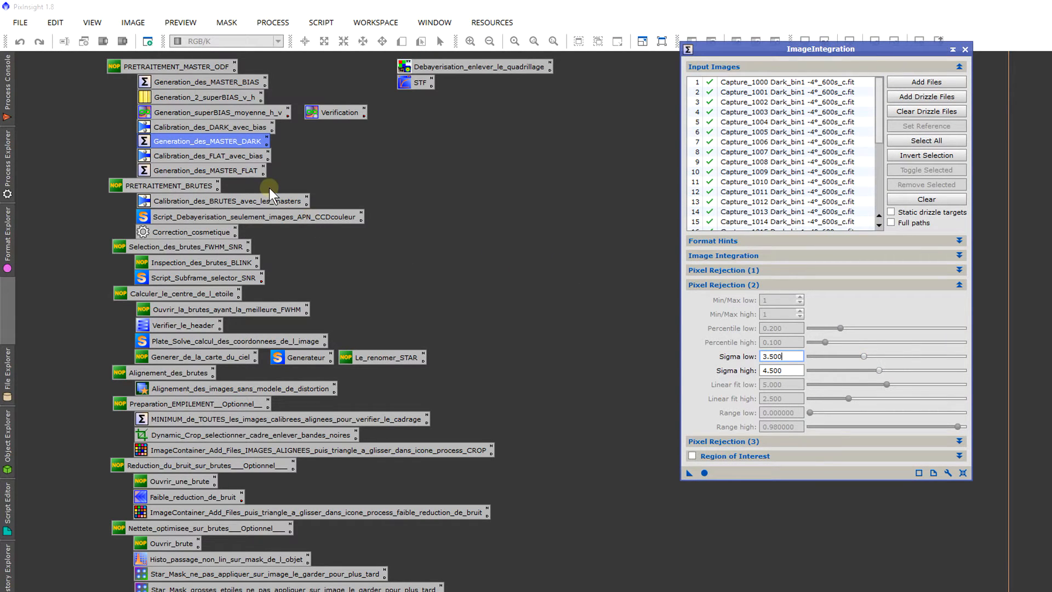
pyautogui.click(5, 84)
pyautogui.moveTo(879, 370); pyautogui.dragTo(887, 370)
pyautogui.click(702, 472)
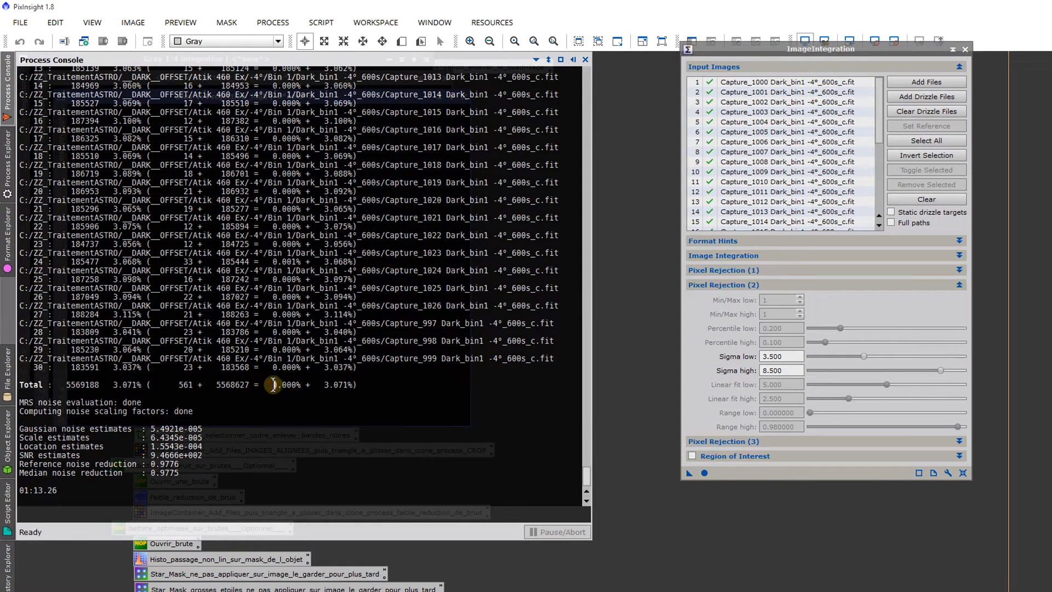
pyautogui.moveTo(274, 384); pyautogui.dragTo(350, 383)
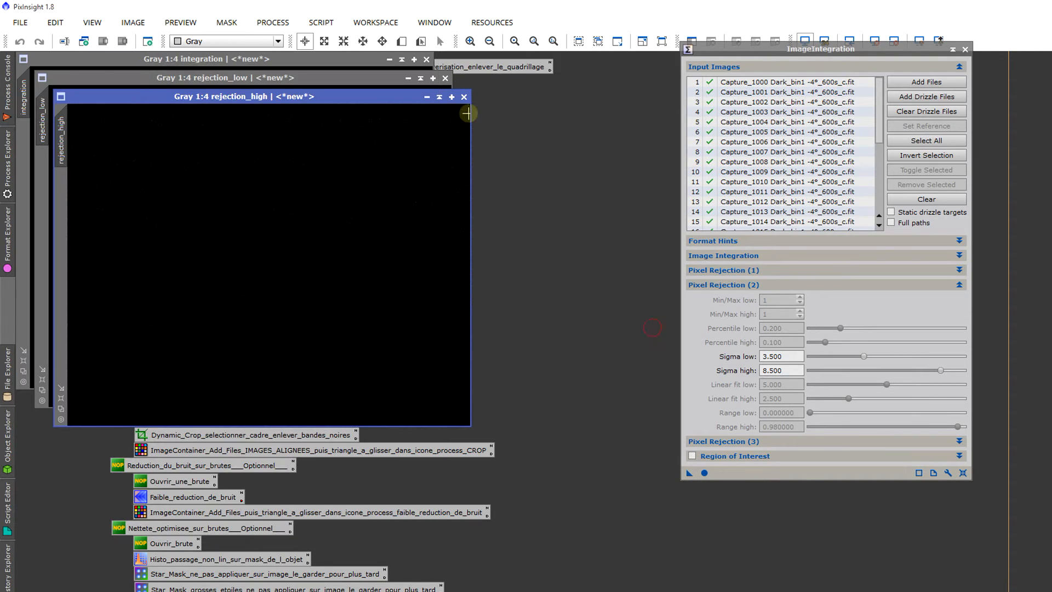
# Step: Discard the rejection maps and the integration image from the run with sigma 3.500 and 8.500
pyautogui.click(463, 97)
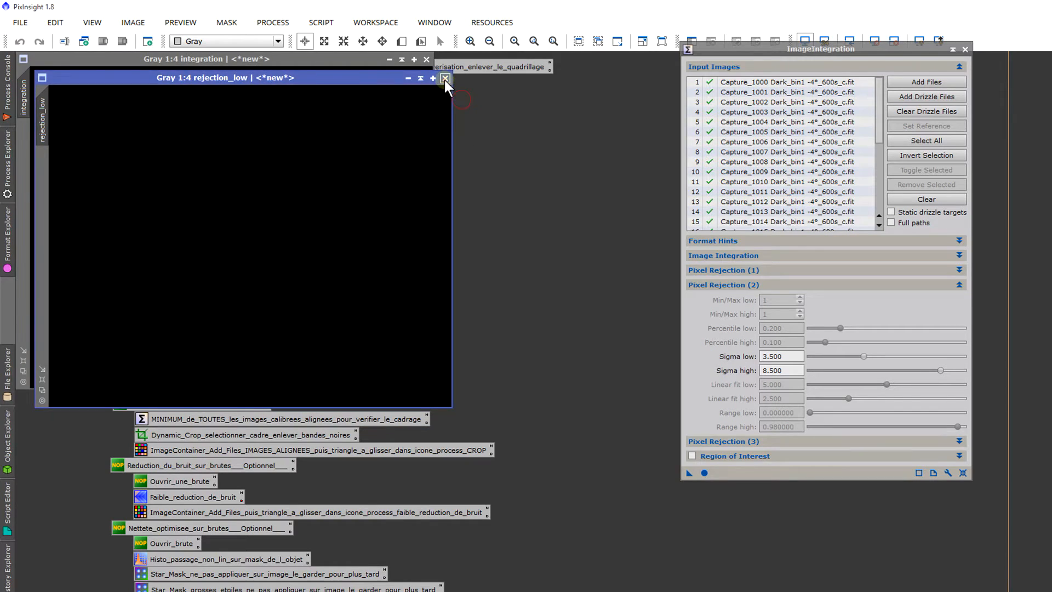
pyautogui.click(445, 78)
pyautogui.click(426, 60)
# Step: Compare the total low and high pixel rejection percentages in the console output of the last integration
pyautogui.moveTo(2, 73)
pyautogui.moveTo(265, 279); pyautogui.dragTo(289, 305)
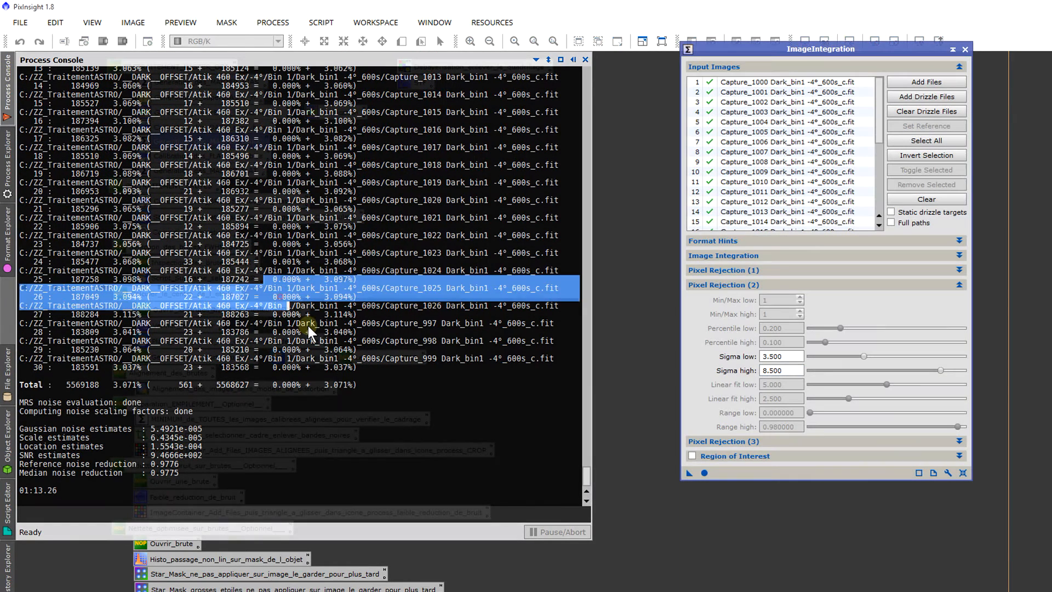
pyautogui.moveTo(301, 383); pyautogui.dragTo(270, 385)
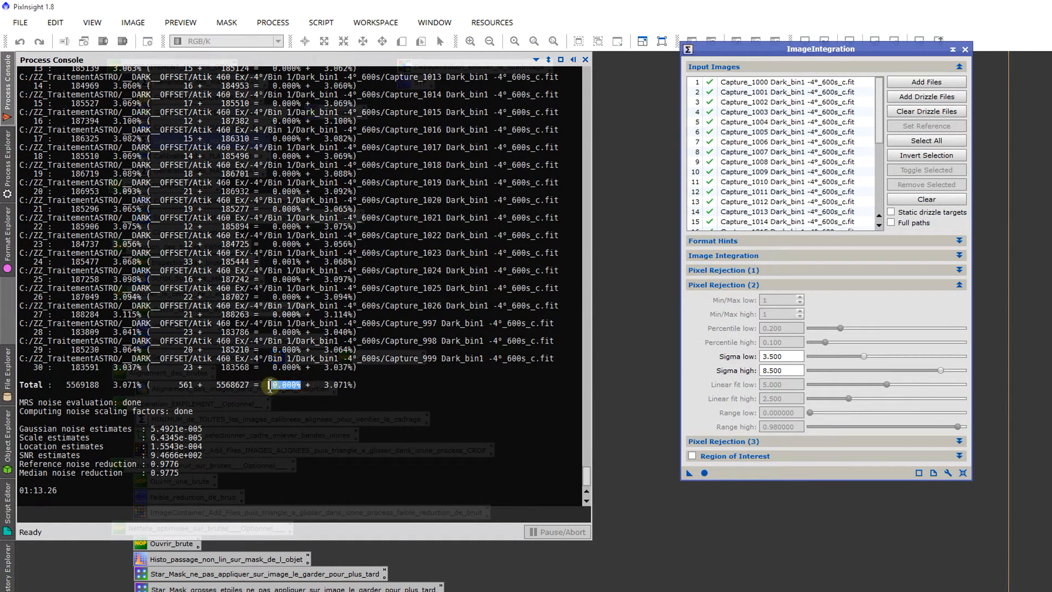
pyautogui.click(324, 385)
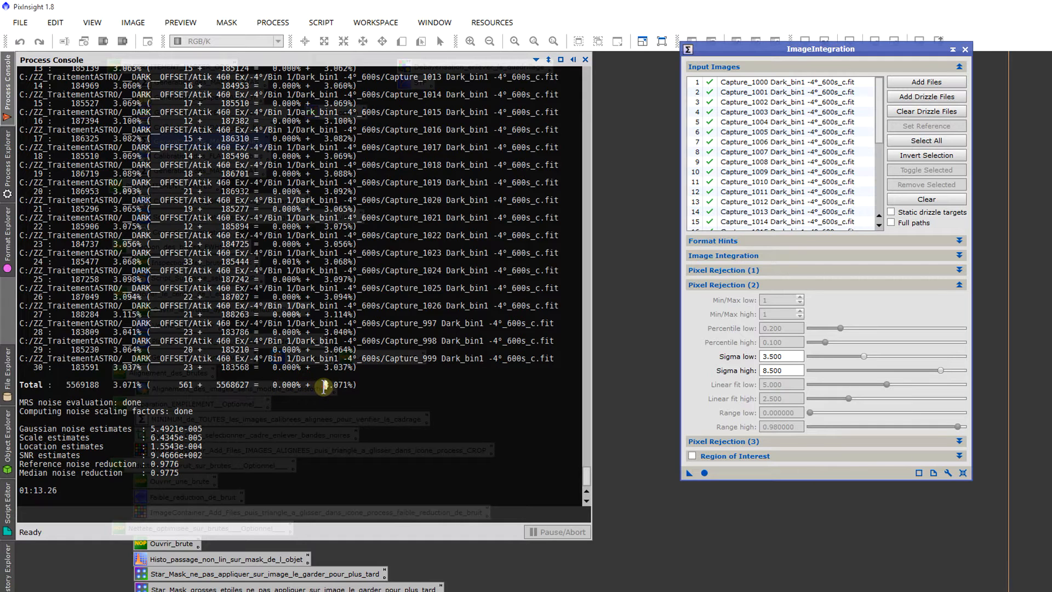
pyautogui.moveTo(324, 385); pyautogui.dragTo(349, 390)
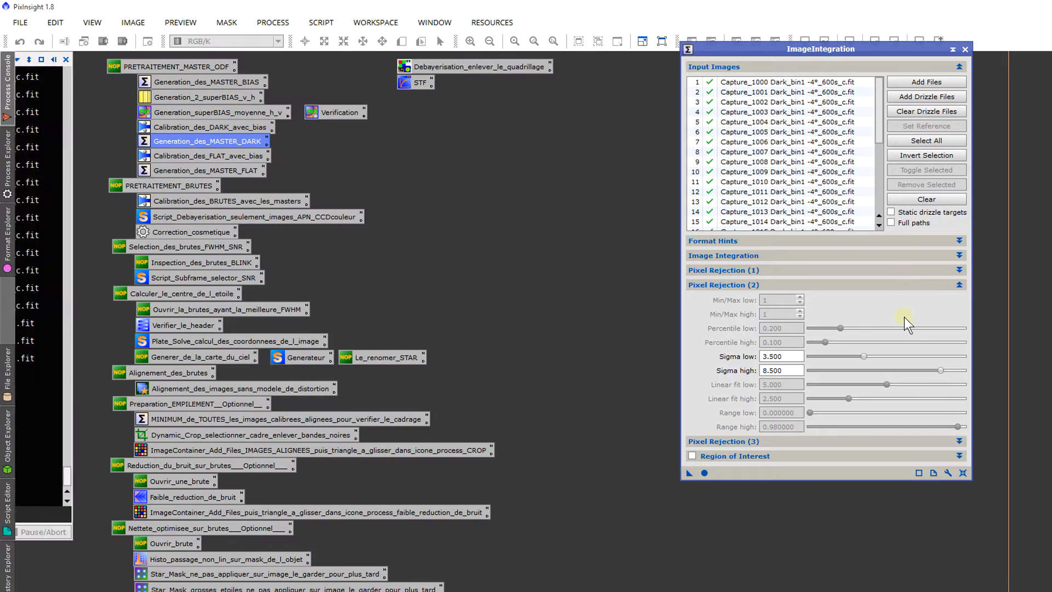
# Step: Set sigma high to 10.00 and sigma low to 2.200, and run the dark integration again
pyautogui.moveTo(940, 370); pyautogui.dragTo(1025, 374)
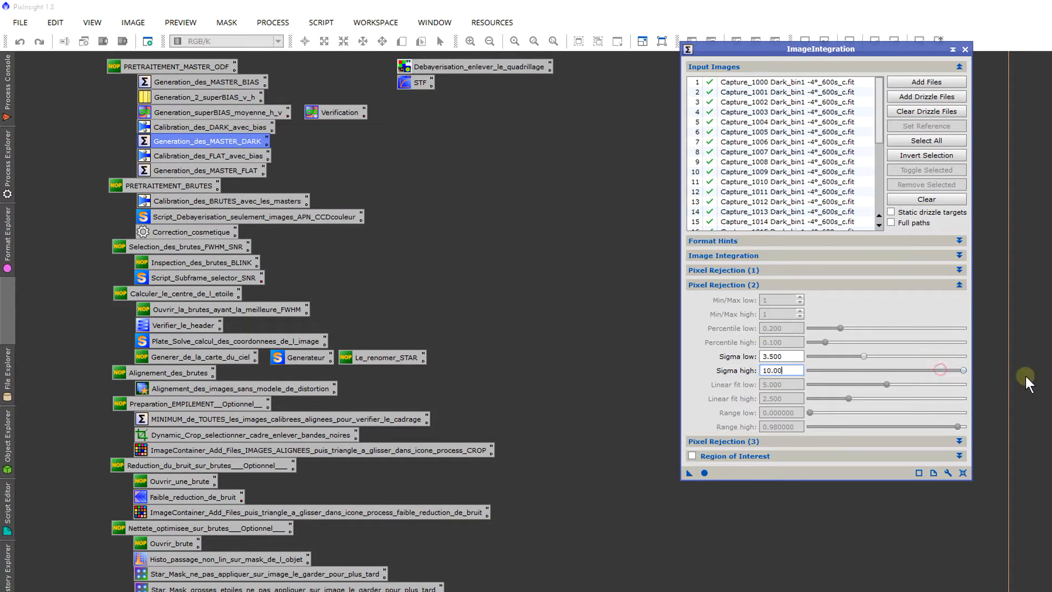
pyautogui.click(863, 356)
pyautogui.click(703, 472)
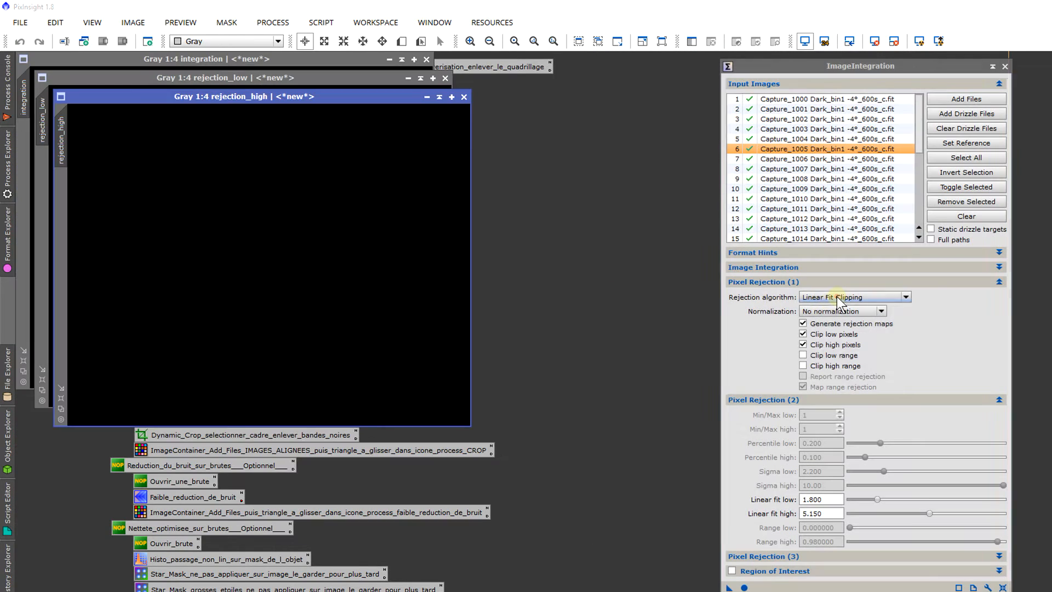
# Step: Switch the rejection algorithm to Winsorized Sigma Clipping to view its sigma settings and return it to Linear Fit Clipping
pyautogui.click(837, 297)
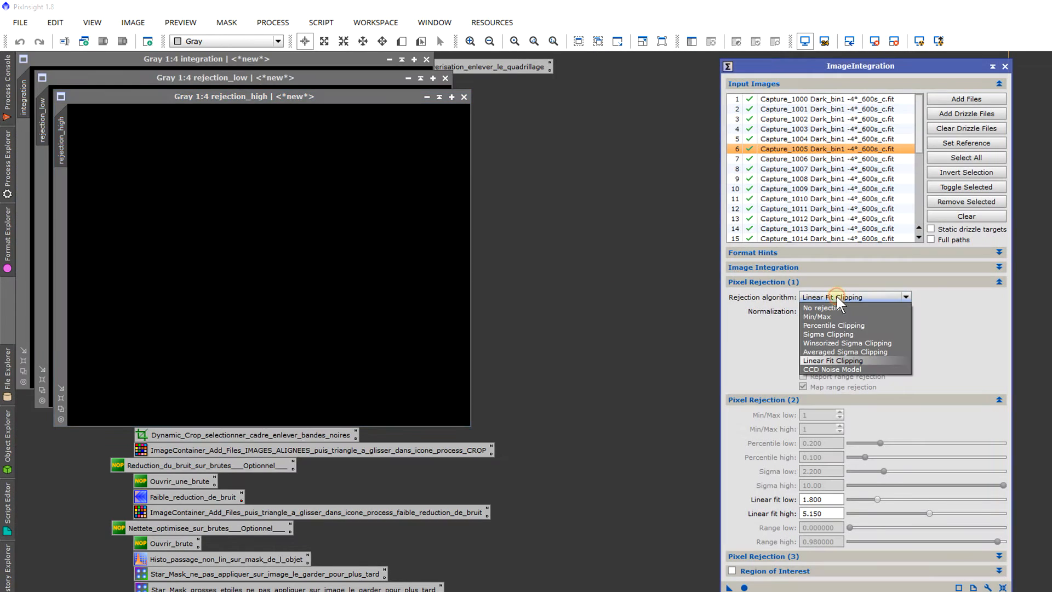
pyautogui.click(846, 341)
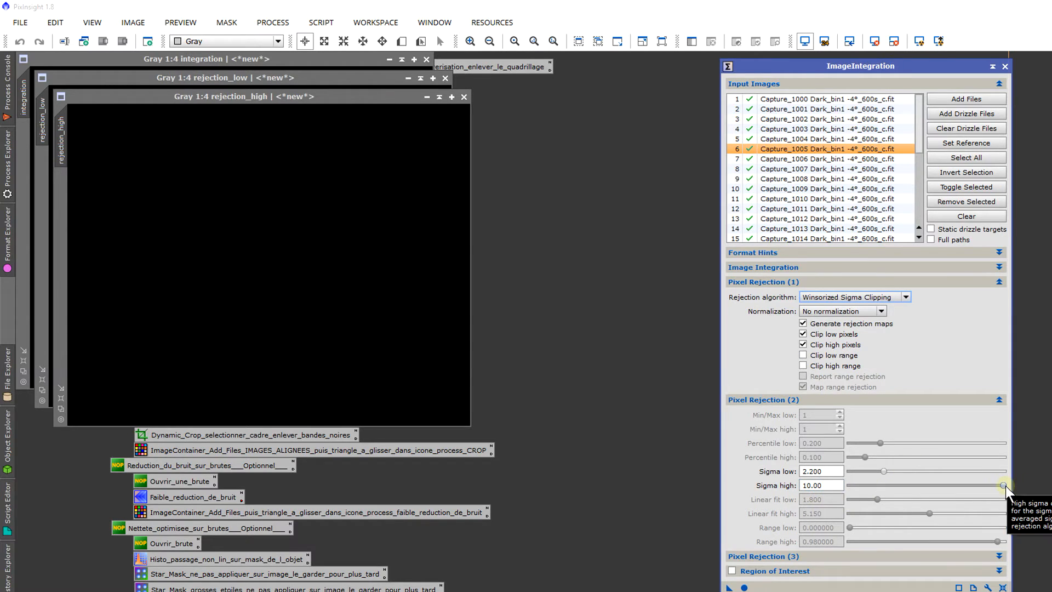
pyautogui.moveTo(848, 293)
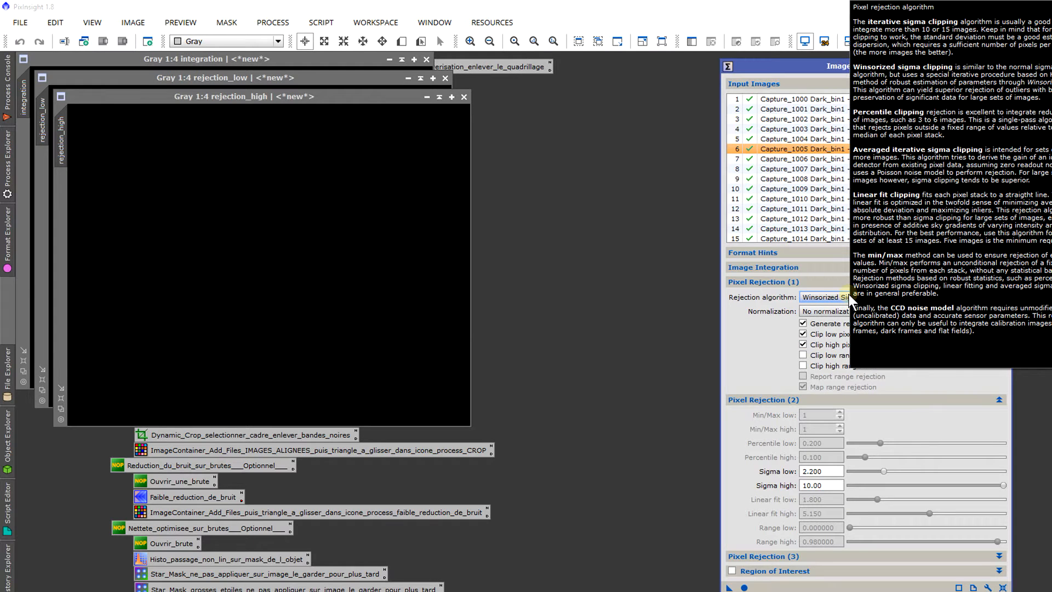
pyautogui.click(809, 296)
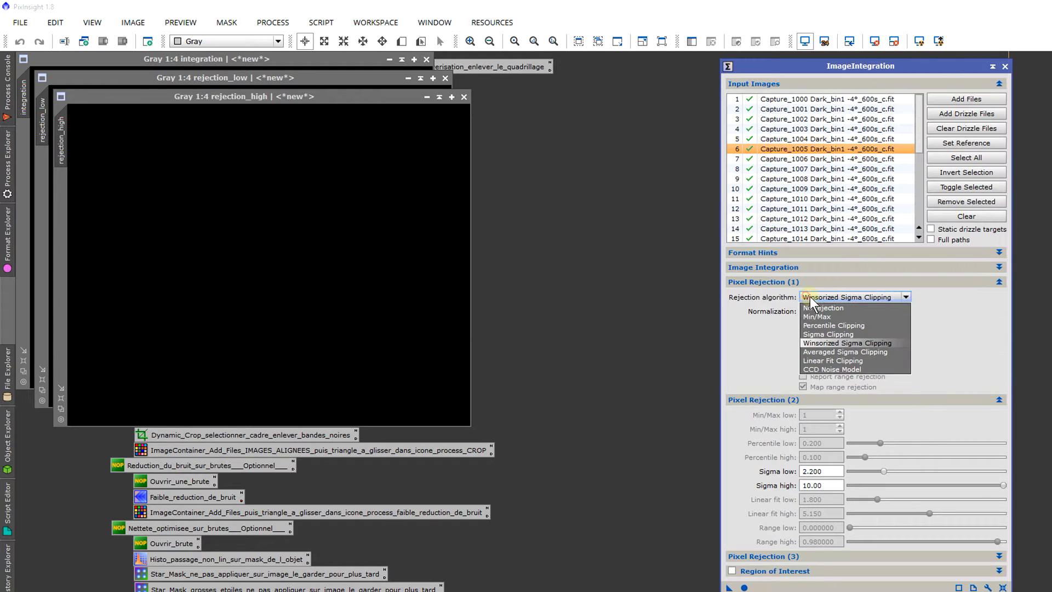
pyautogui.click(836, 357)
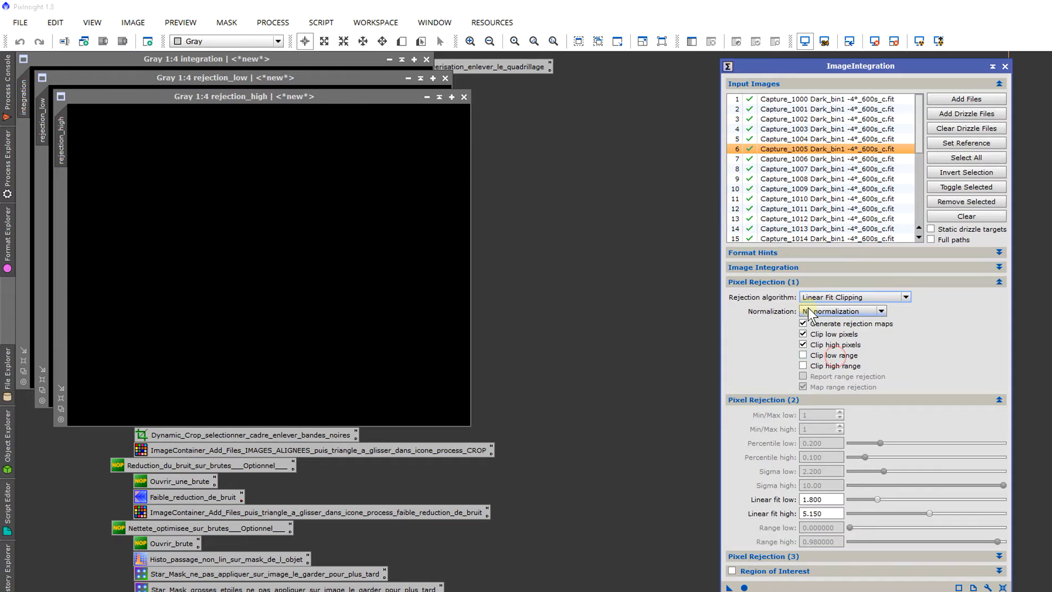
pyautogui.moveTo(808, 301)
# Step: Review the list of input dark frames and the linear fit low and high clipping values
pyautogui.scroll(-5, 860, 225)
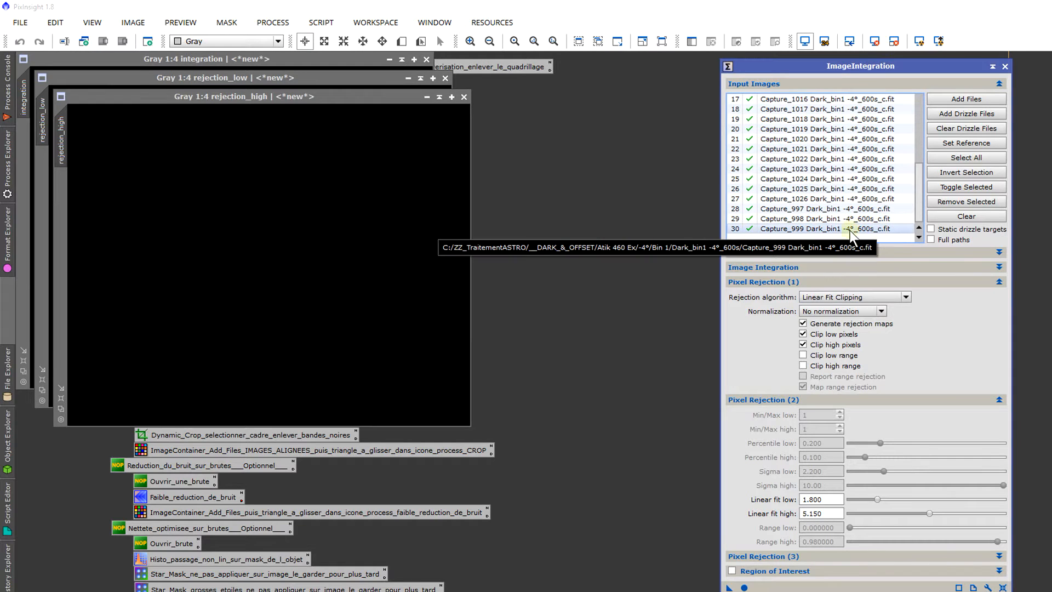
pyautogui.scroll(2, 830, 229)
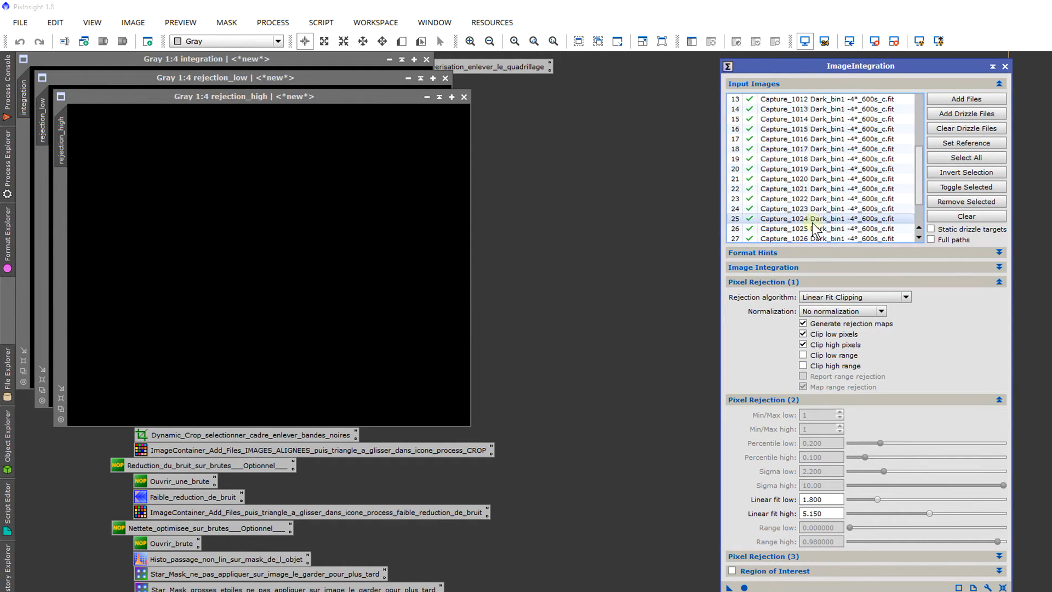
pyautogui.scroll(-2, 814, 229)
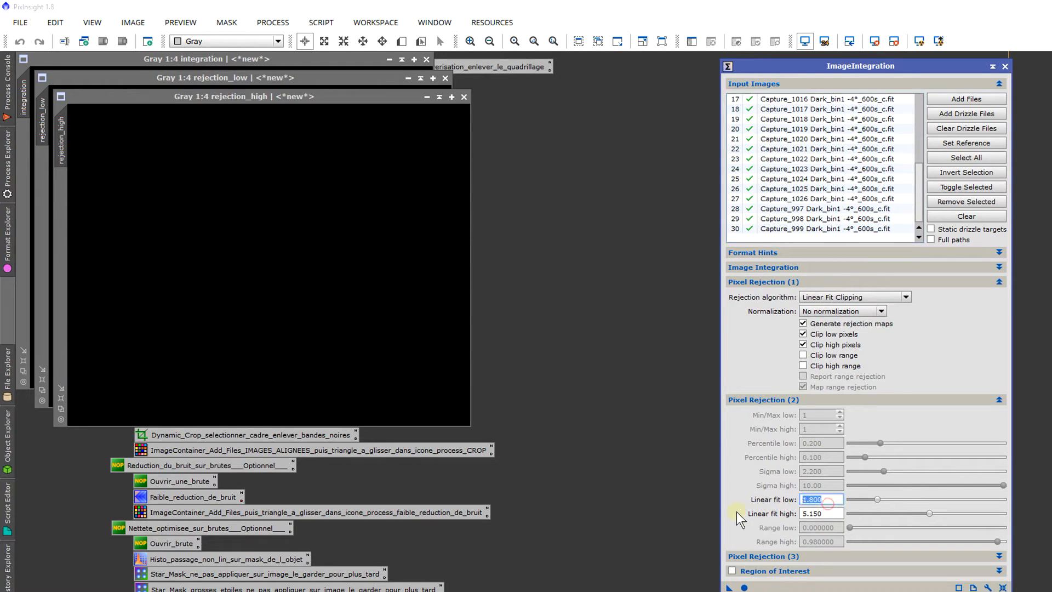
pyautogui.moveTo(824, 513); pyautogui.dragTo(790, 514)
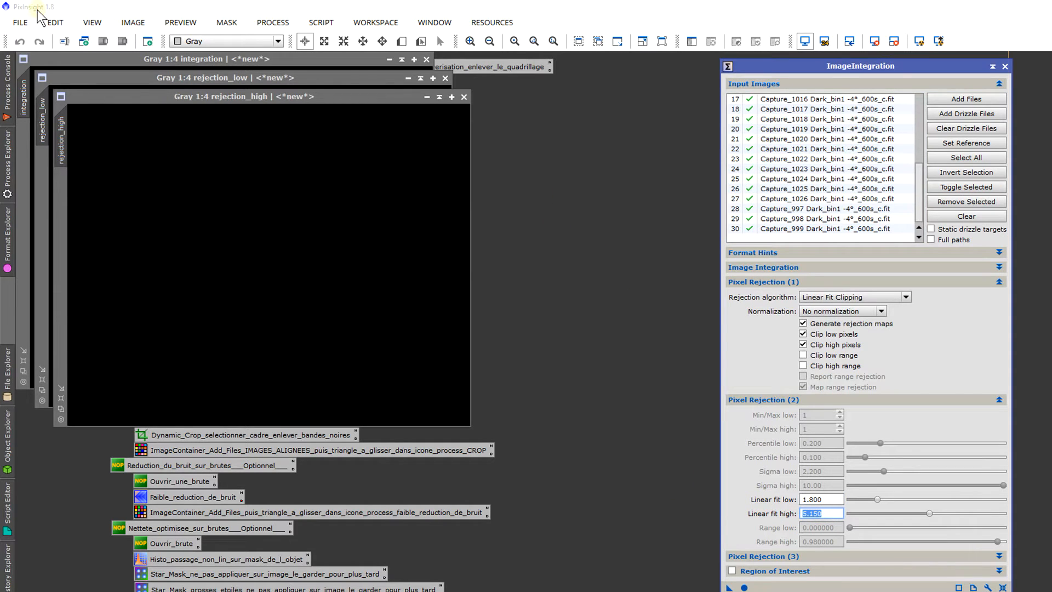
# Step: Check the total low and high rejection percentages of the Linear Fit Clipping integration in the Process Console
pyautogui.click(4, 74)
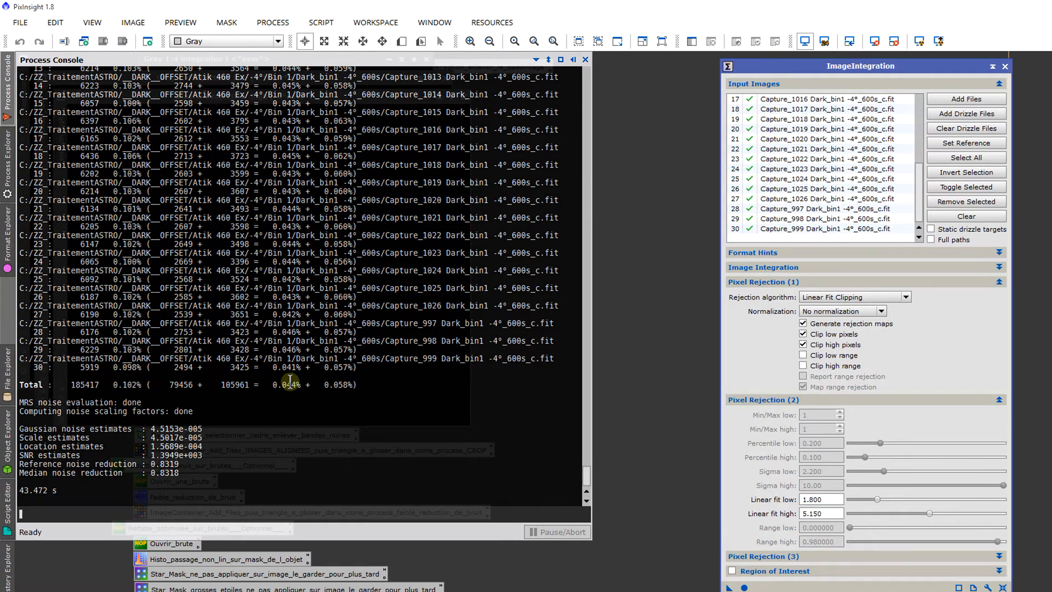
pyautogui.moveTo(291, 385); pyautogui.dragTo(349, 384)
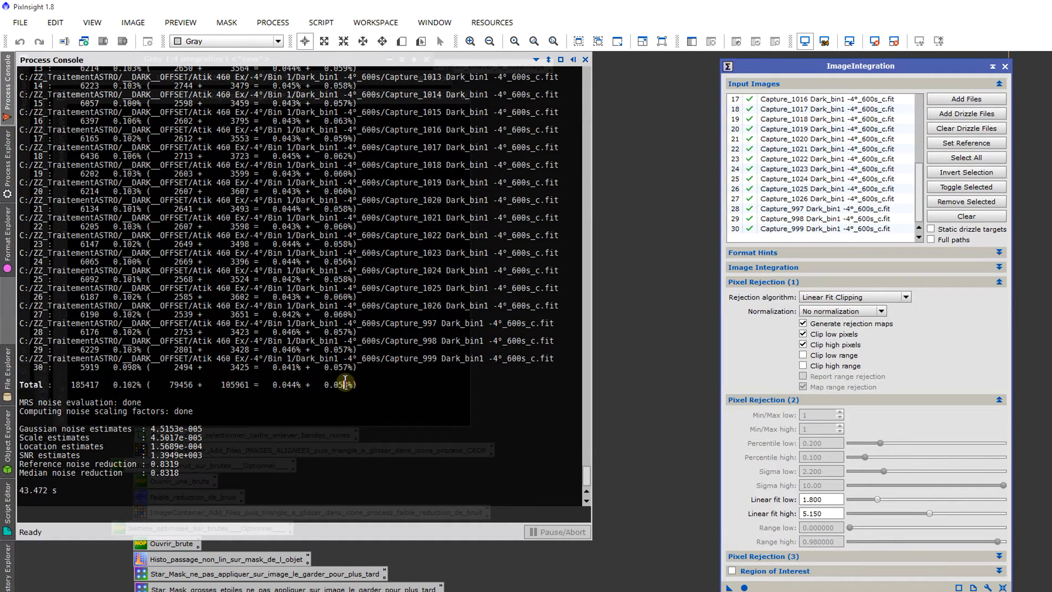
pyautogui.click(629, 280)
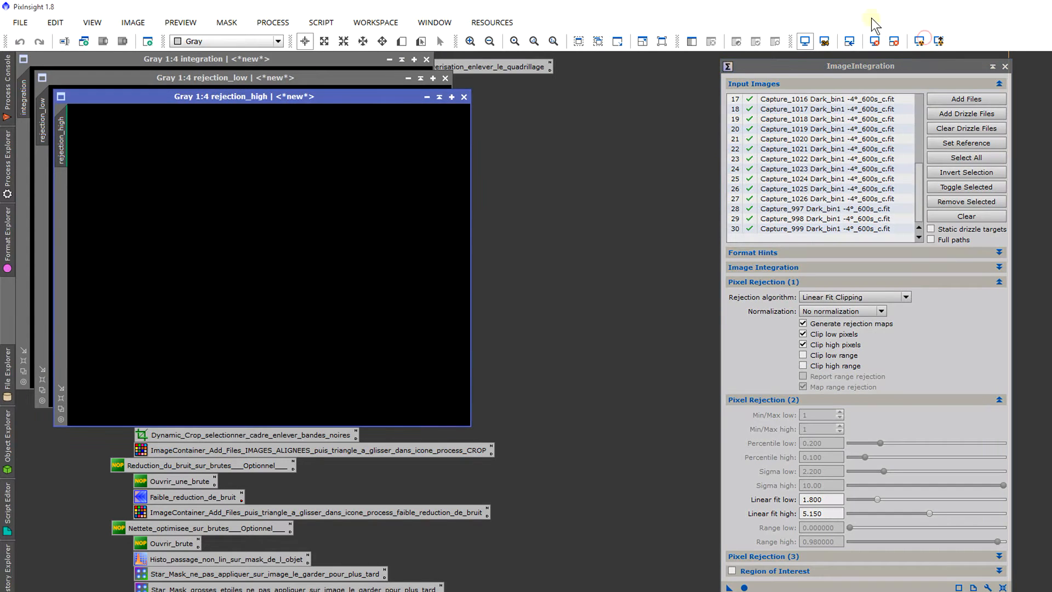
# Step: Inspect the rejection_high and rejection_low maps up close and close both images
pyautogui.click(290, 212)
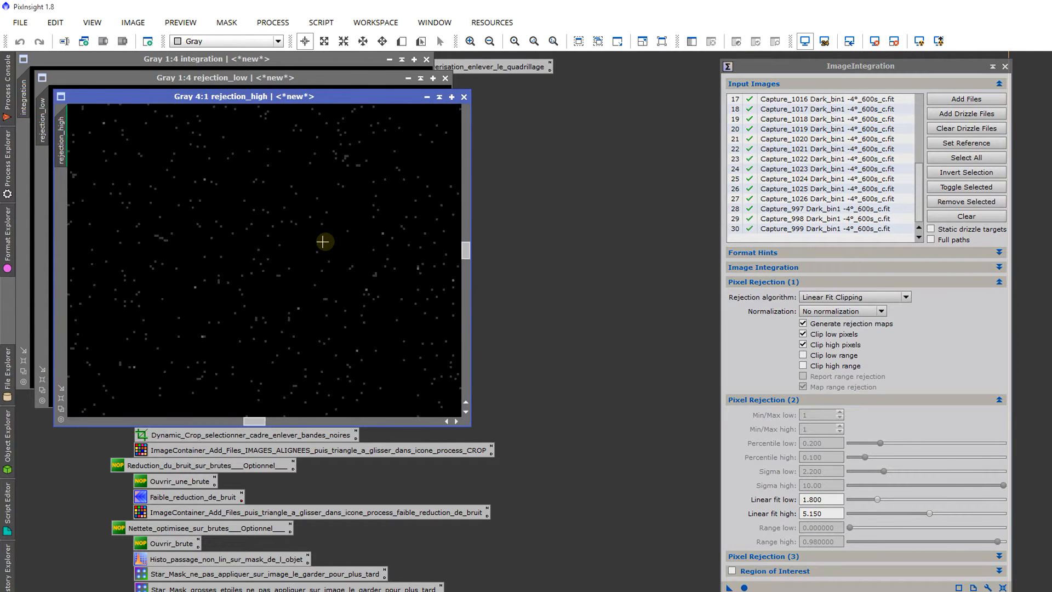
pyautogui.scroll(1, 334, 235)
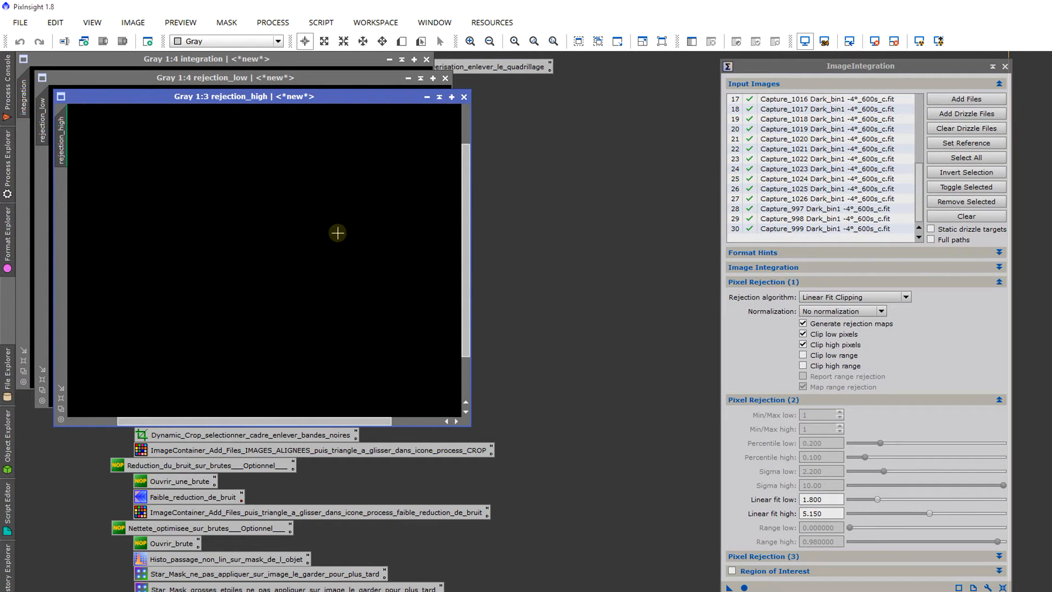
pyautogui.click(464, 97)
pyautogui.scroll(3, 298, 235)
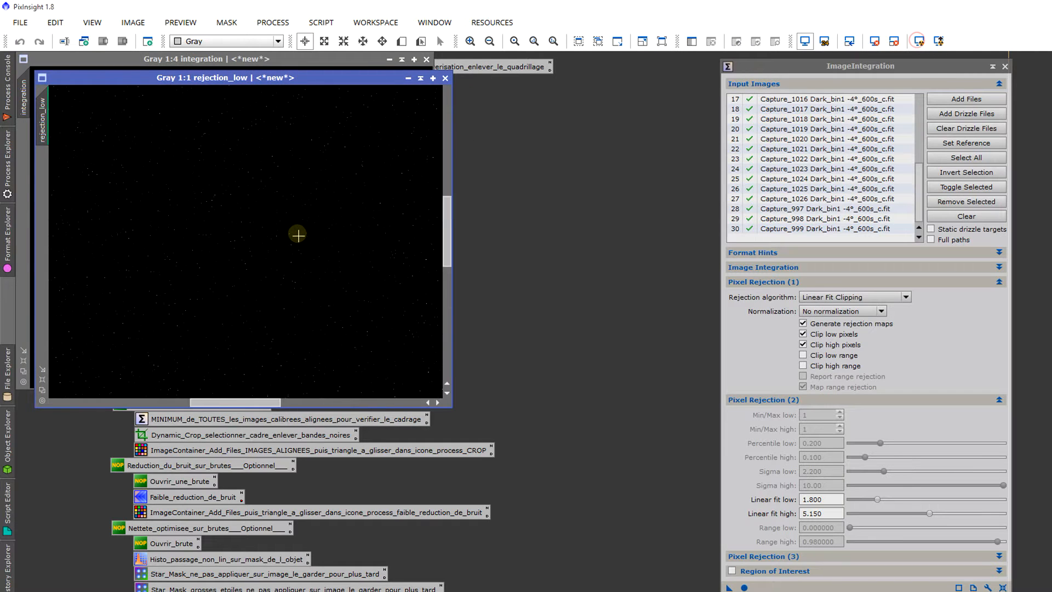
pyautogui.scroll(-2, 298, 236)
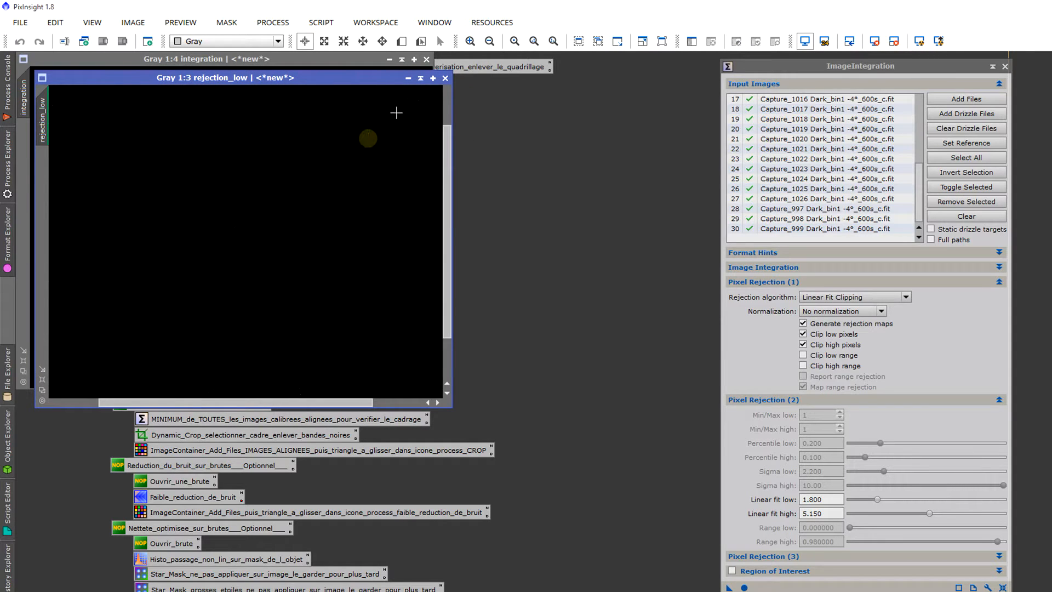
pyautogui.click(445, 78)
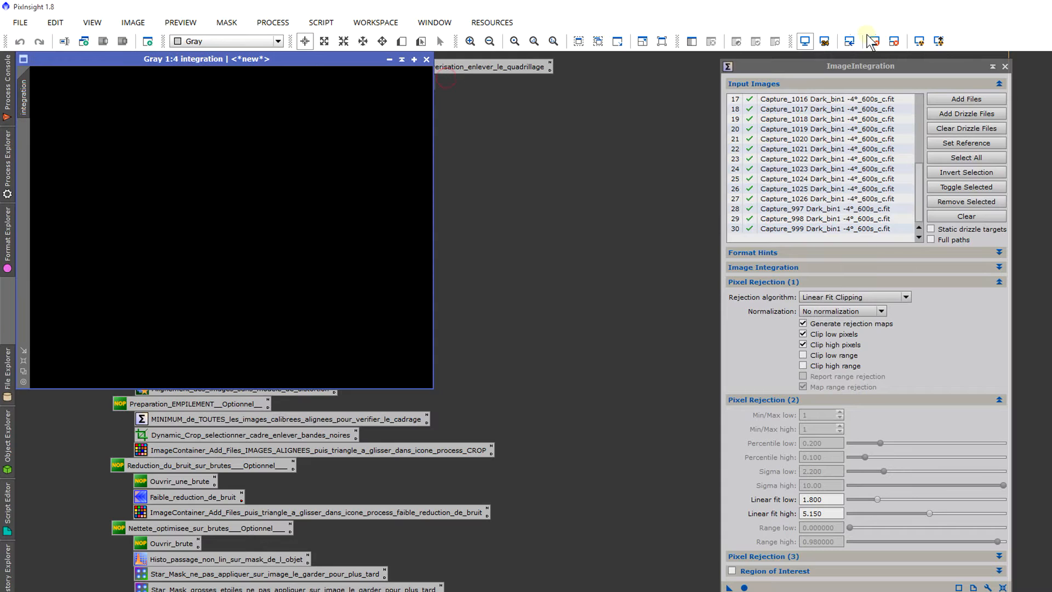
# Step: Auto-stretch the display of the integration image and examine the master dark's noise and hot pixels up close
pyautogui.click(918, 41)
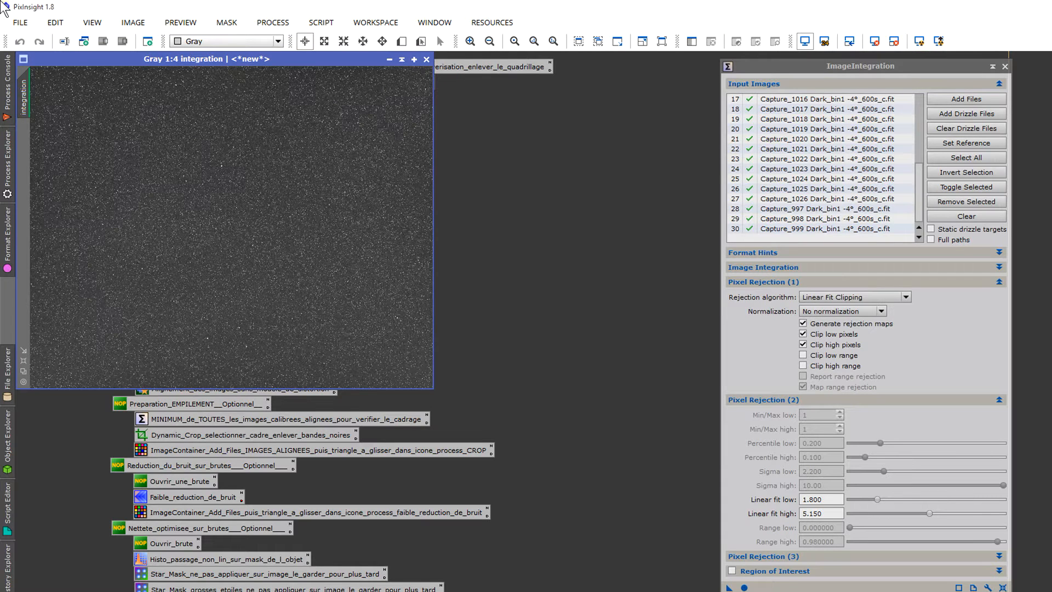
pyautogui.scroll(1, 255, 271)
pyautogui.scroll(5, 257, 294)
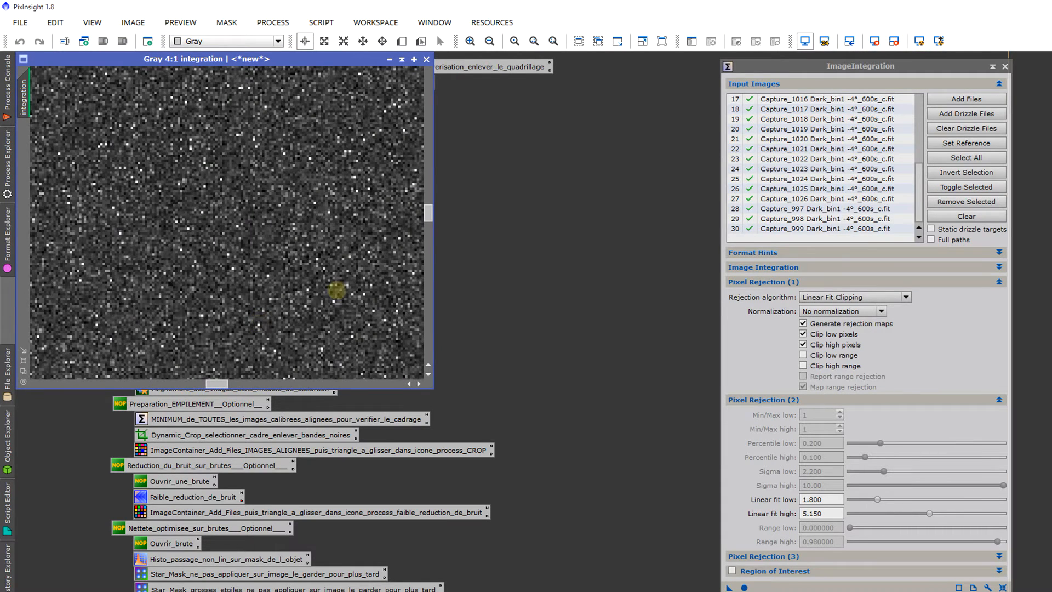
pyautogui.moveTo(428, 214); pyautogui.dragTo(430, 152)
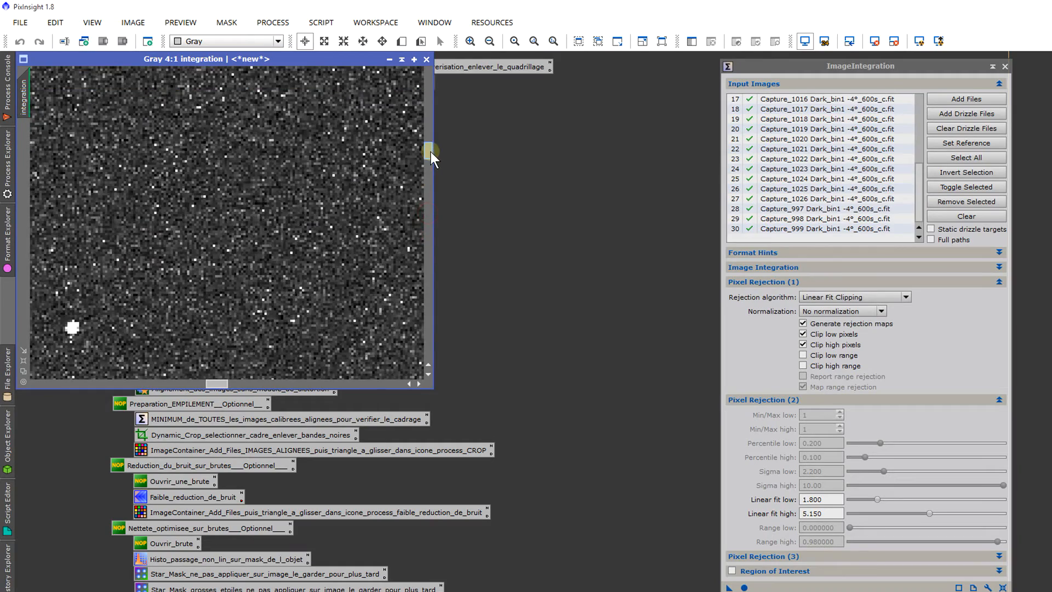
pyautogui.scroll(-5, 282, 232)
pyautogui.scroll(-1, 277, 251)
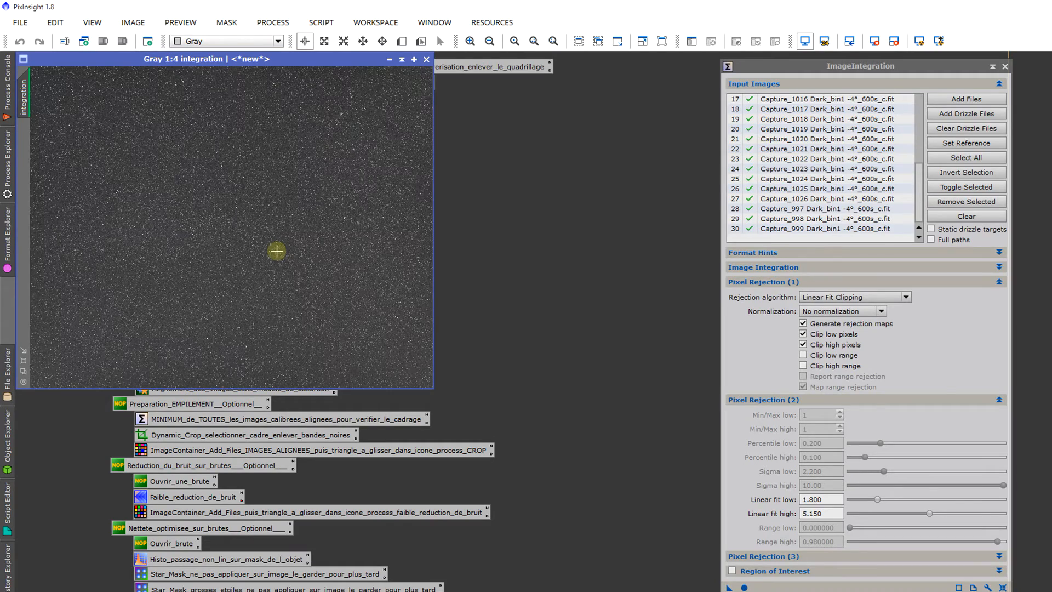
# Step: Close ImageIntegration and save the integrated dark as the FITS file Master_dark_600S in the Bin 1 folder
pyautogui.click(1004, 67)
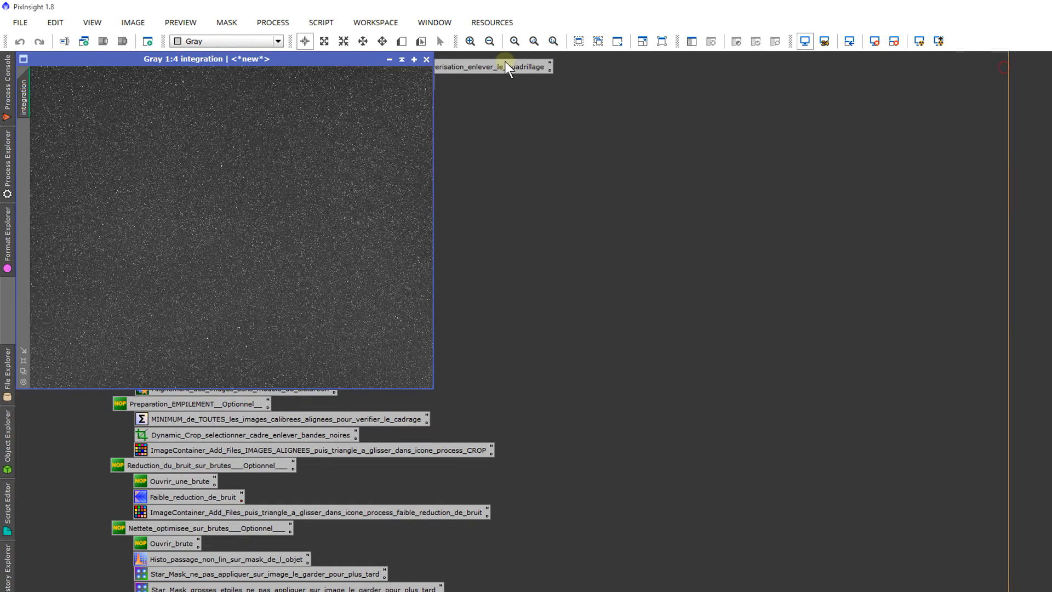
pyautogui.click(19, 25)
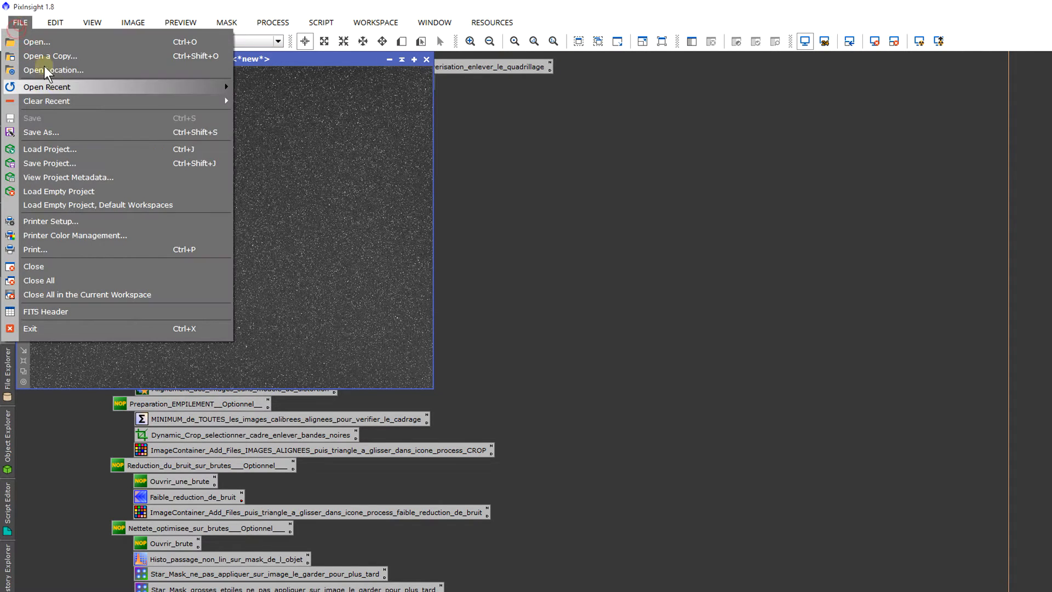
pyautogui.click(106, 127)
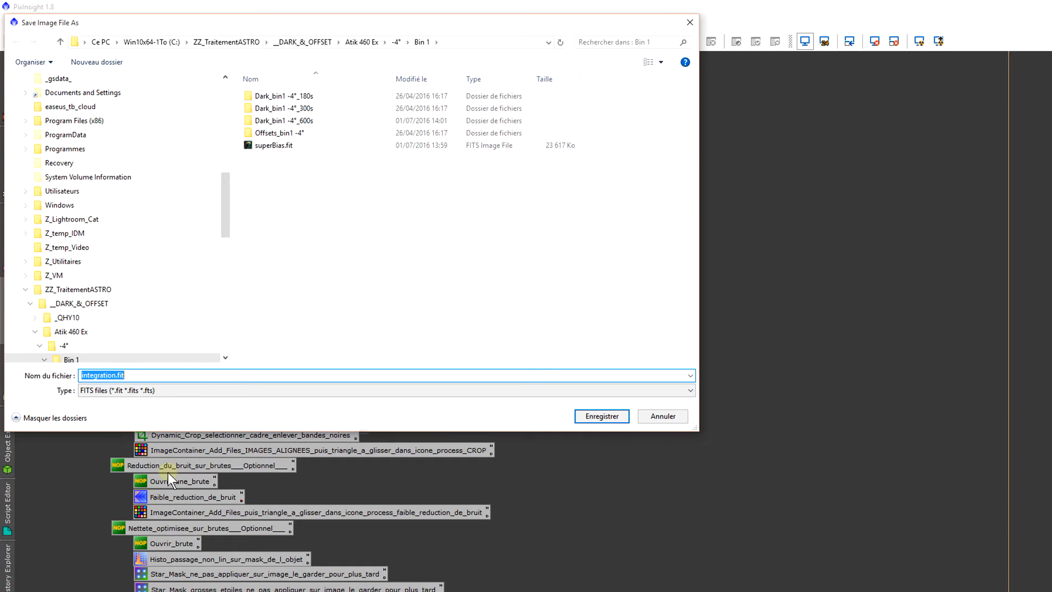
pyautogui.write('Master_d')
pyautogui.write('ark')
pyautogui.write('600S')
pyautogui.press('Left')
pyautogui.write('k_')
pyautogui.press('Return')
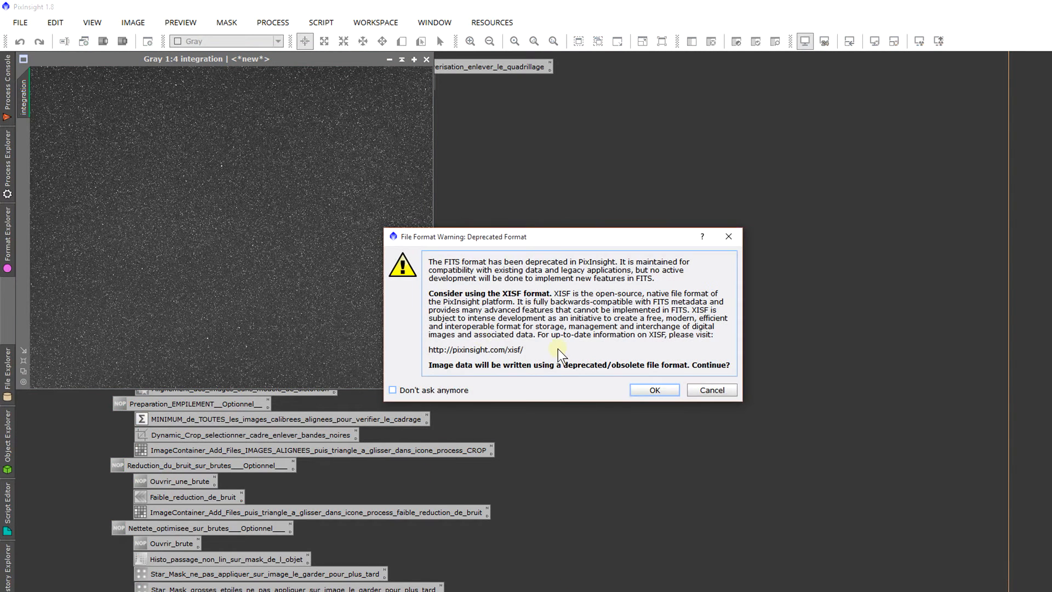
# Step: Accept the FITS format with 32-bit IEEE 754 floating point samples to write the master dark, and close its image
pyautogui.press('Return')
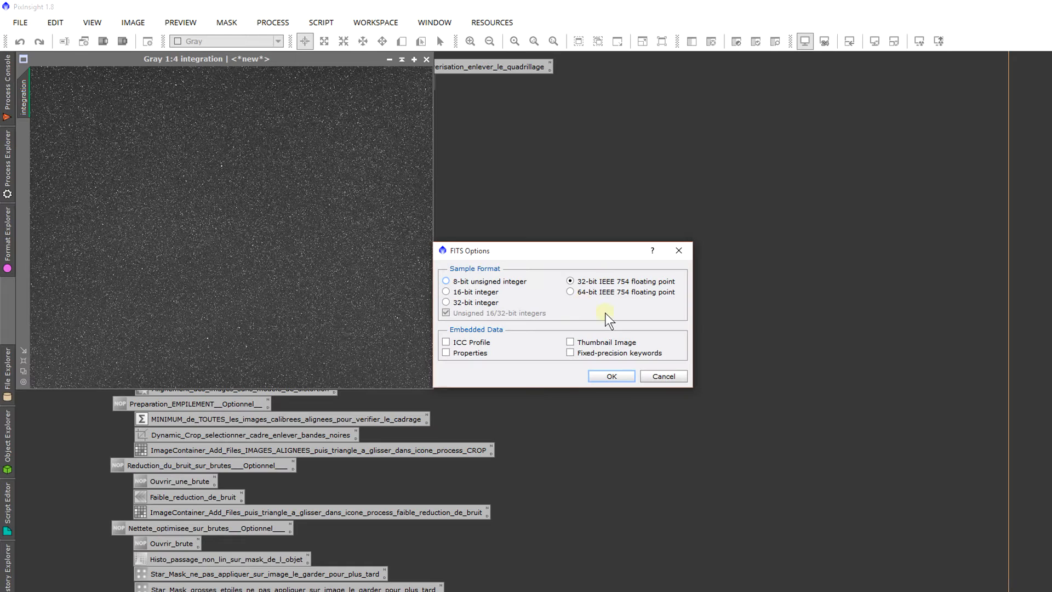
pyautogui.press('Return')
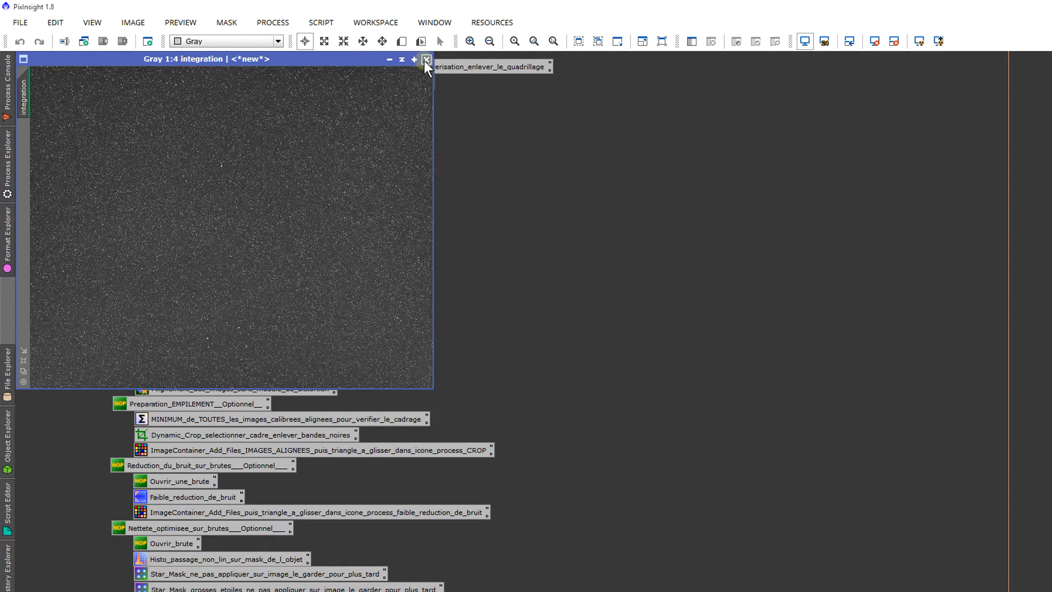
pyautogui.click(426, 59)
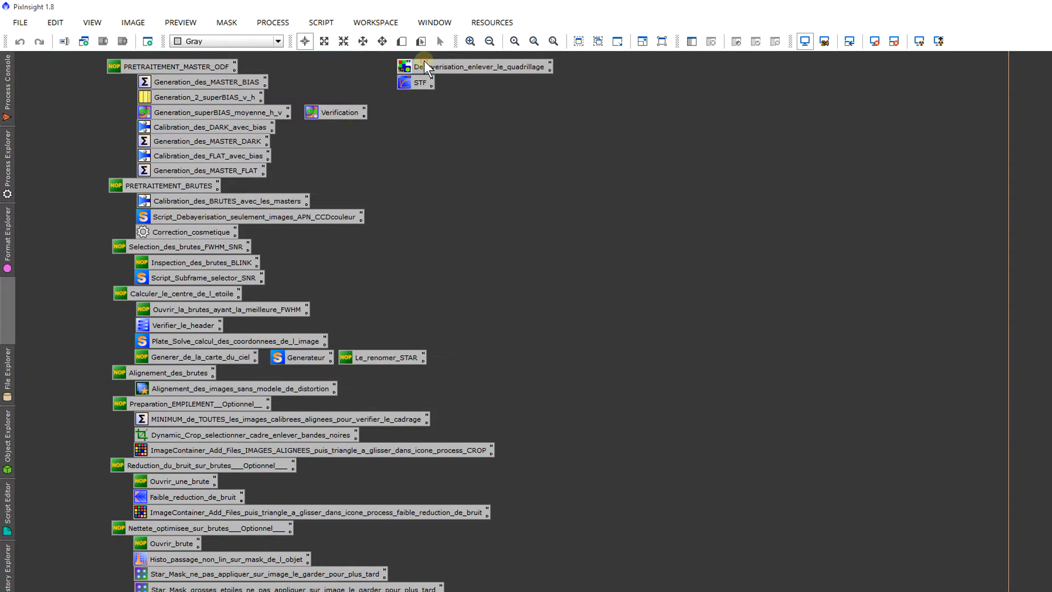
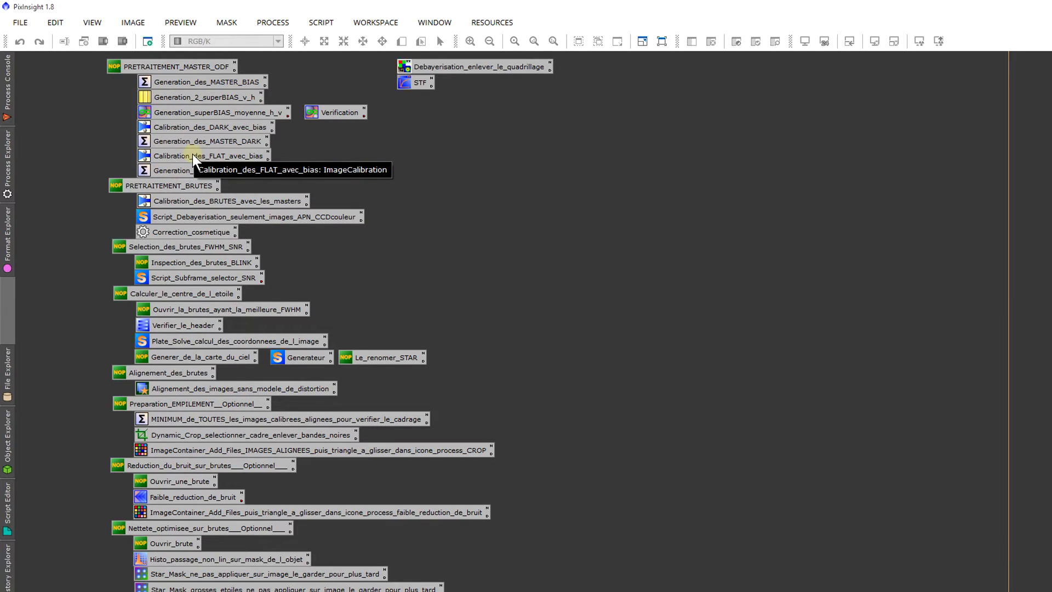
# Step: Open the saved flat calibration process and add all Capture_1258 to Capture_1277 Flat Ha frames from WorkSpace_traitement/Ha/Flat Ha as target frames
pyautogui.click(151, 127)
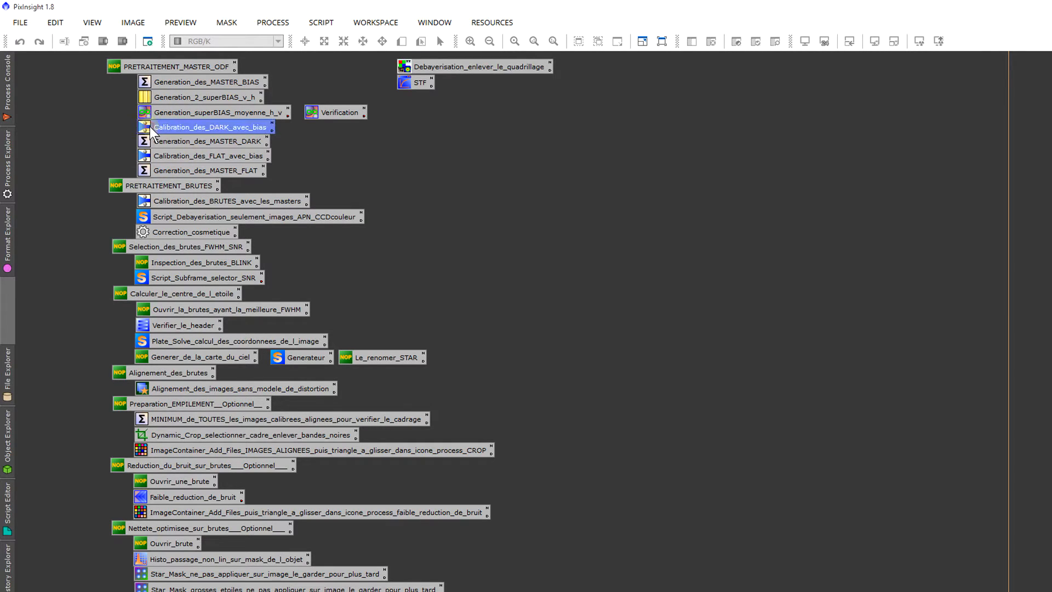
pyautogui.doubleClick(219, 156)
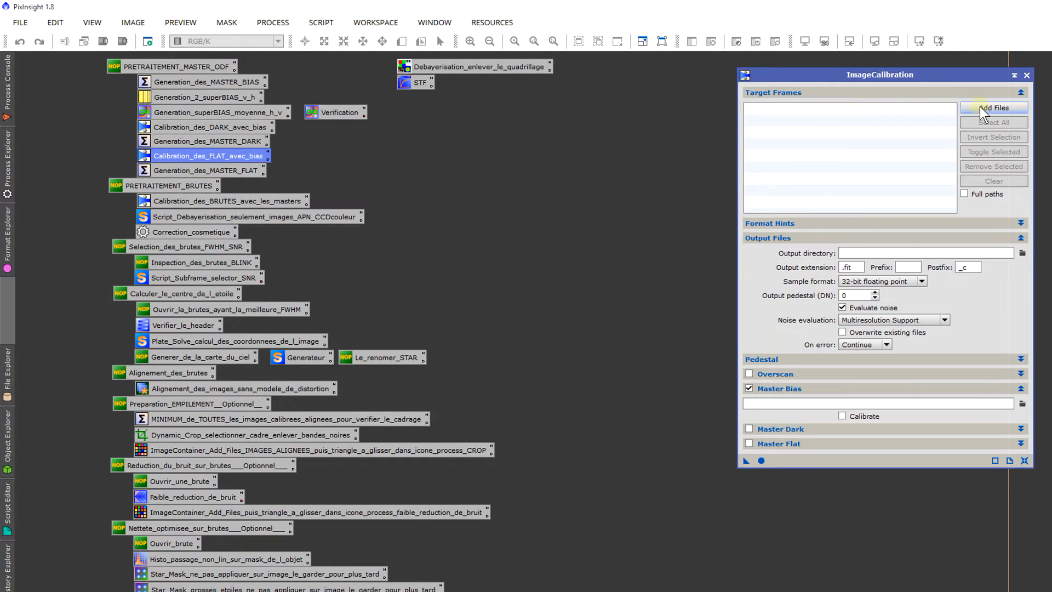
pyautogui.click(964, 110)
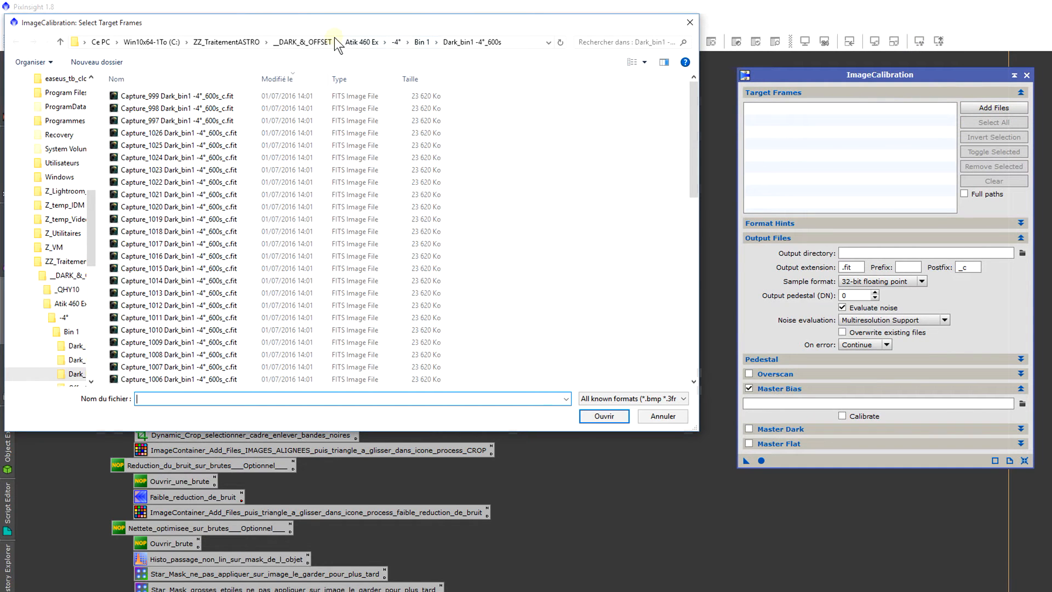
pyautogui.click(249, 42)
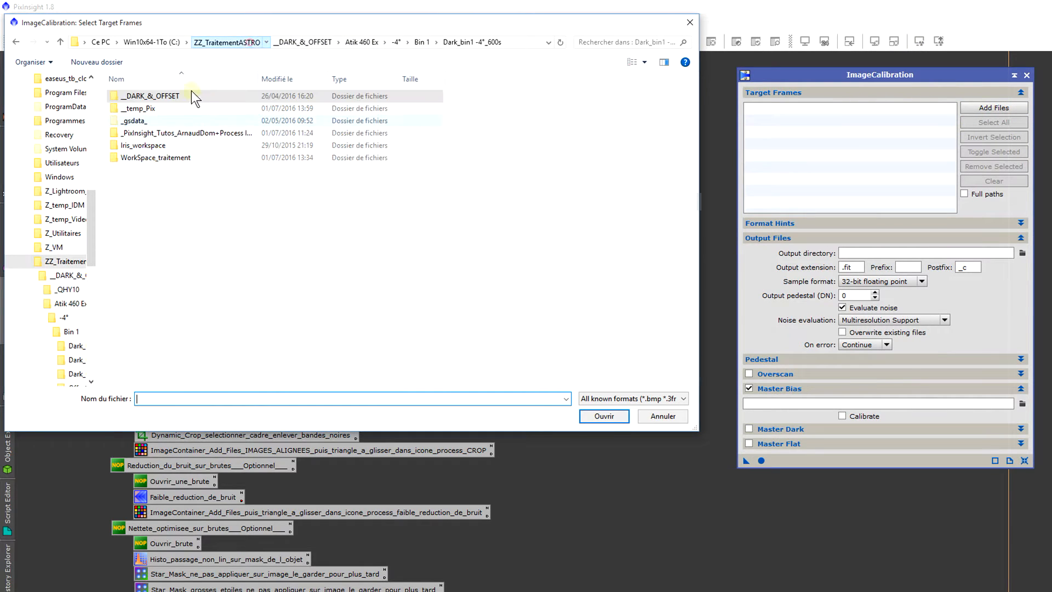
pyautogui.doubleClick(158, 159)
pyautogui.doubleClick(150, 98)
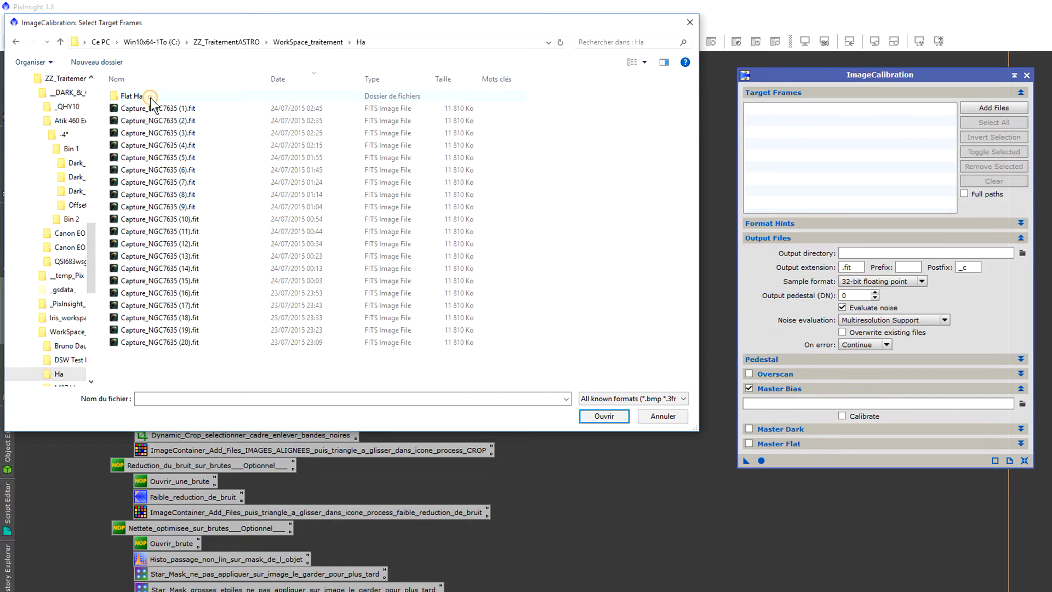
pyautogui.doubleClick(150, 97)
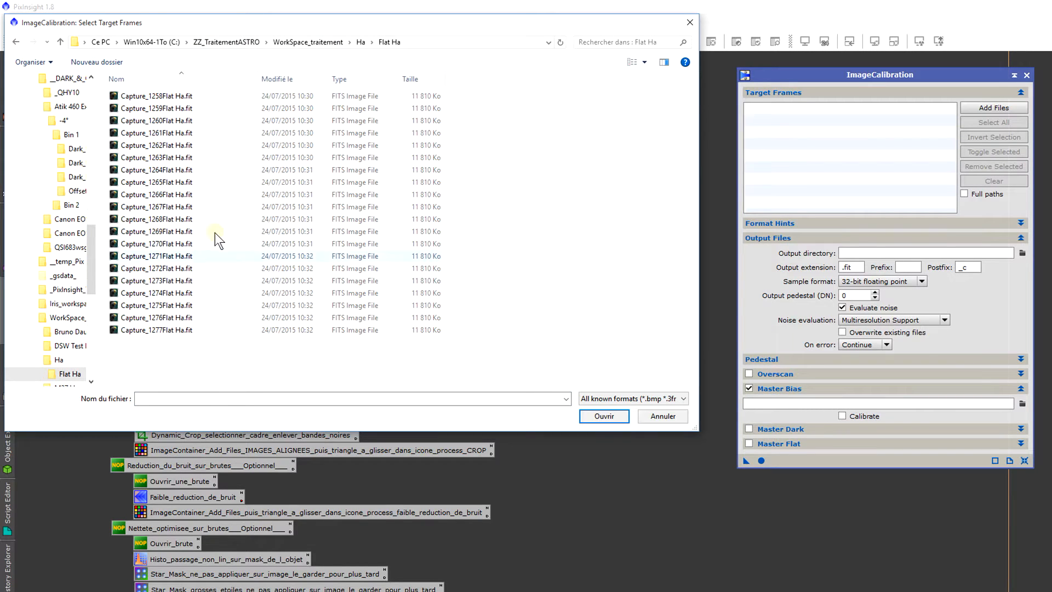
pyautogui.moveTo(239, 345); pyautogui.dragTo(251, 93)
pyautogui.moveTo(192, 137); pyautogui.dragTo(566, 392)
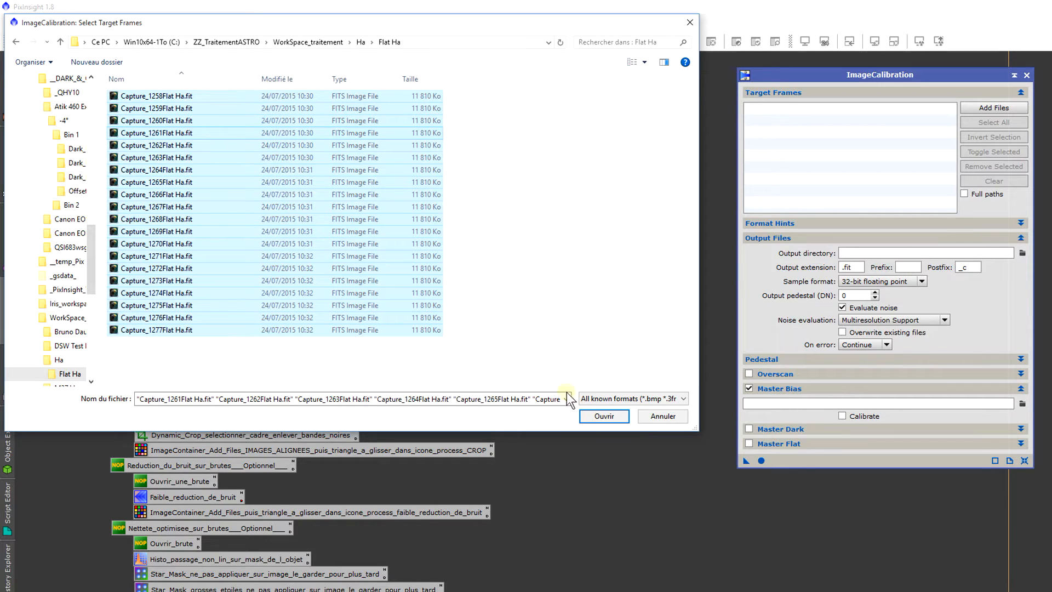
pyautogui.click(600, 416)
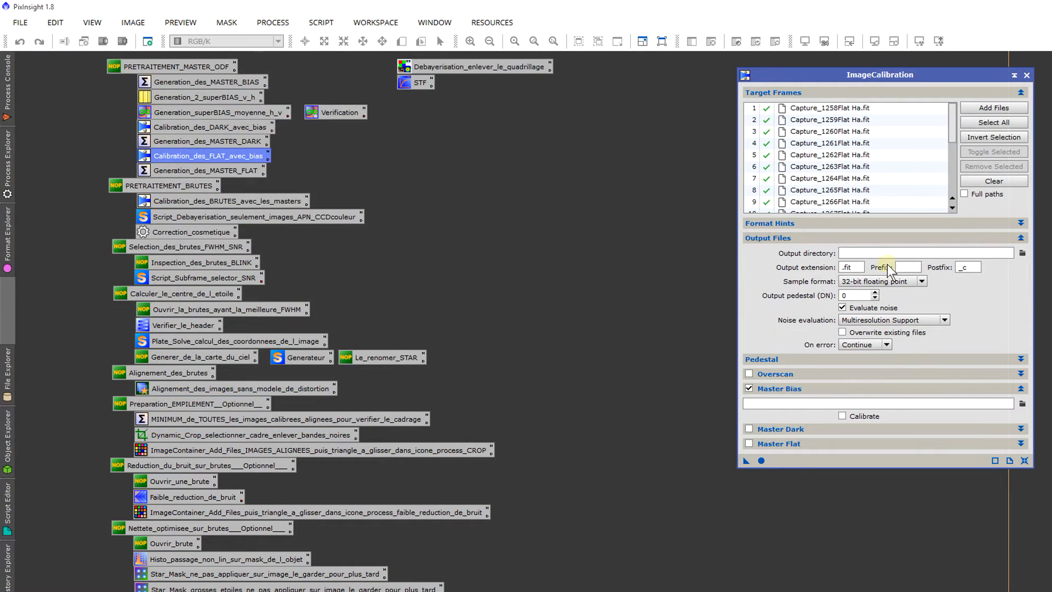
# Step: Set superBias.fit from the Atik 460 Ex, -4°, Bin 1 folder as the master bias for the flat calibration
pyautogui.doubleClick(977, 268)
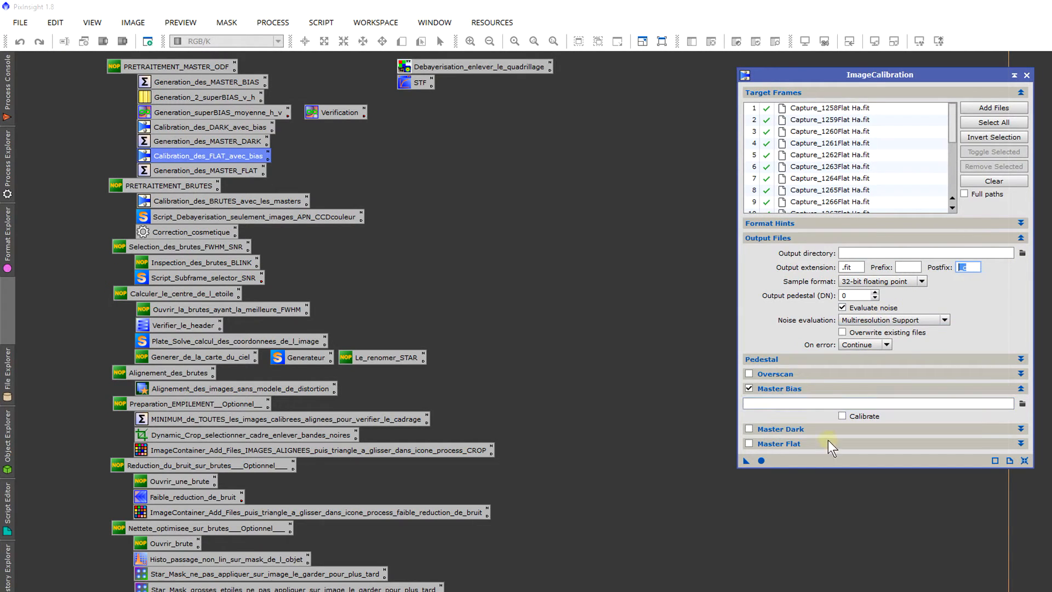
pyautogui.click(1022, 403)
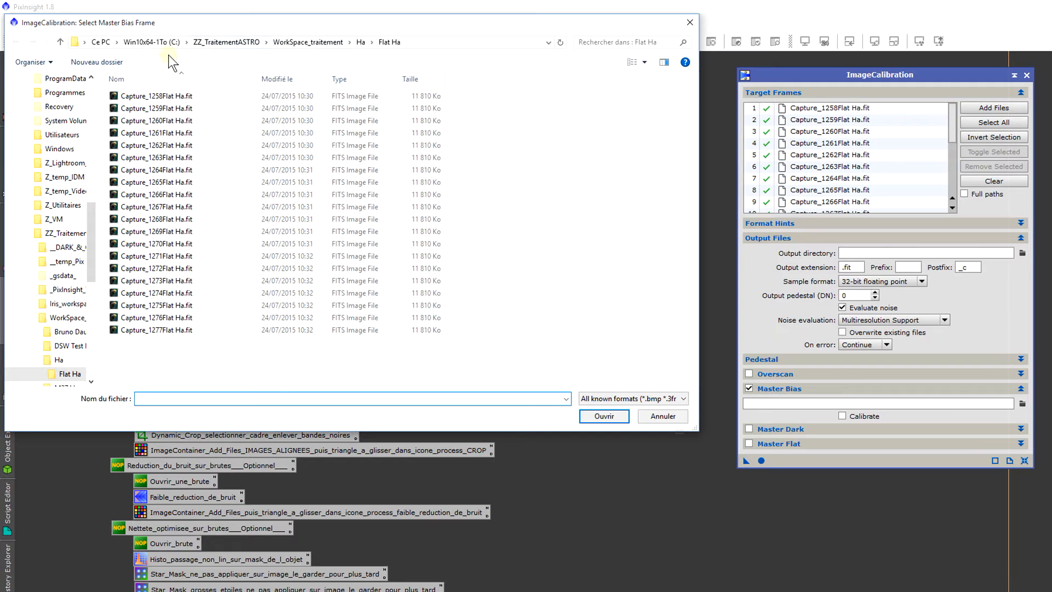
pyautogui.click(159, 44)
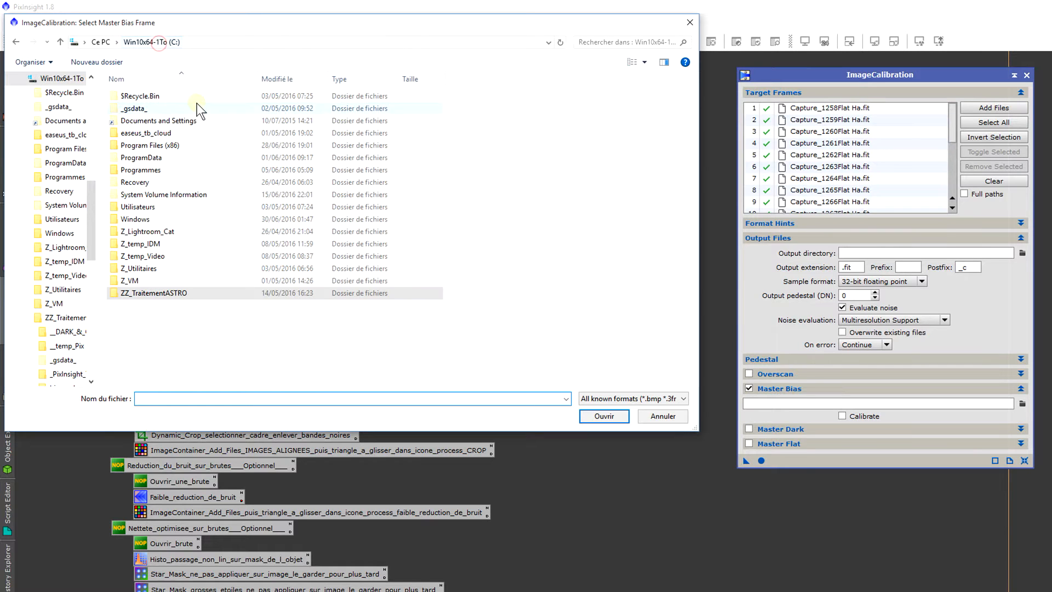
pyautogui.doubleClick(255, 296)
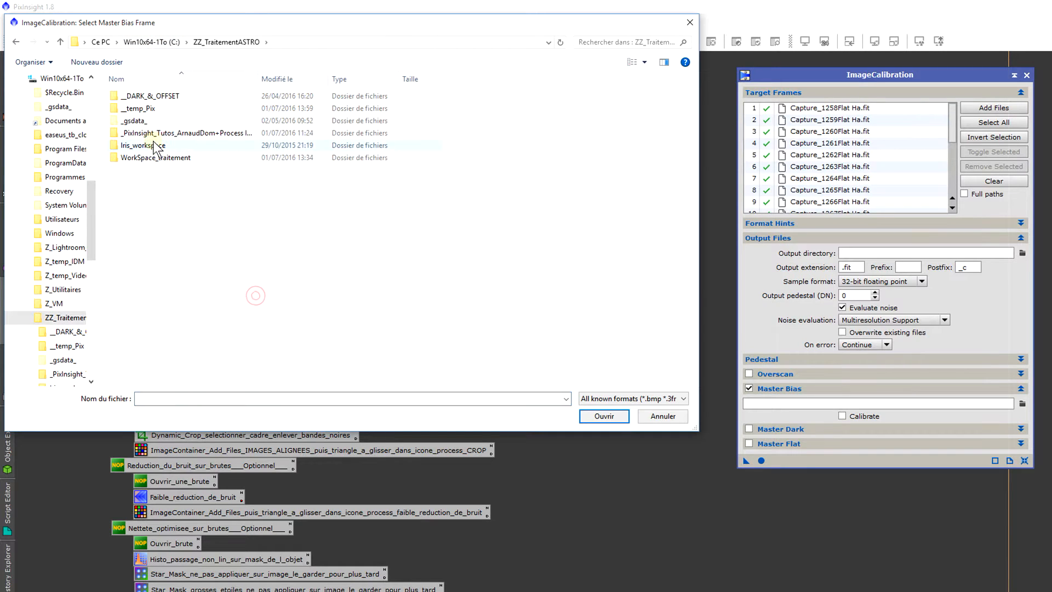
pyautogui.click(185, 89)
pyautogui.doubleClick(181, 97)
pyautogui.doubleClick(165, 105)
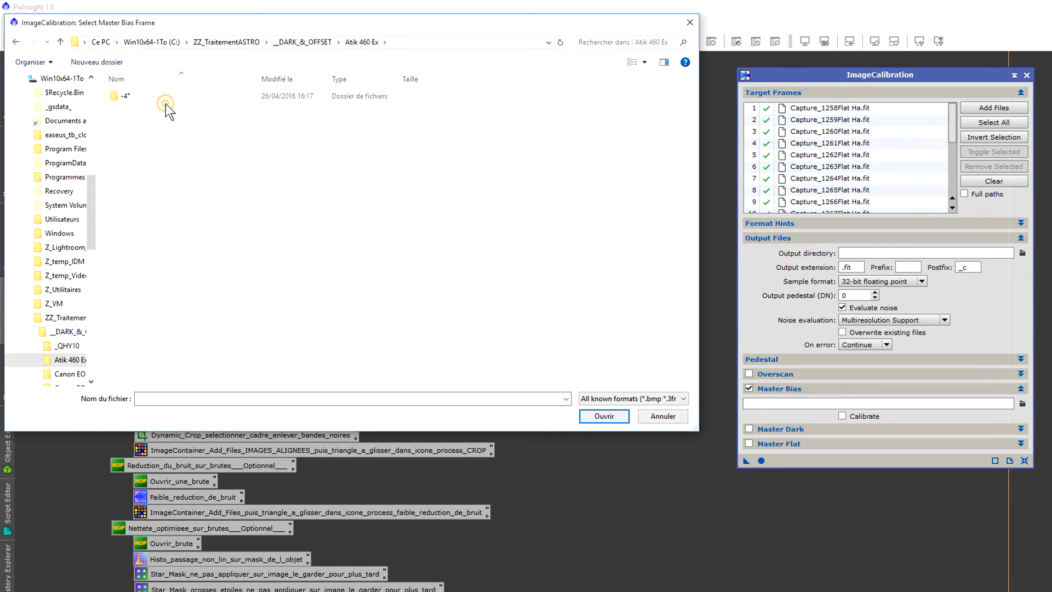
pyautogui.click(164, 97)
pyautogui.doubleClick(163, 95)
pyautogui.doubleClick(163, 95)
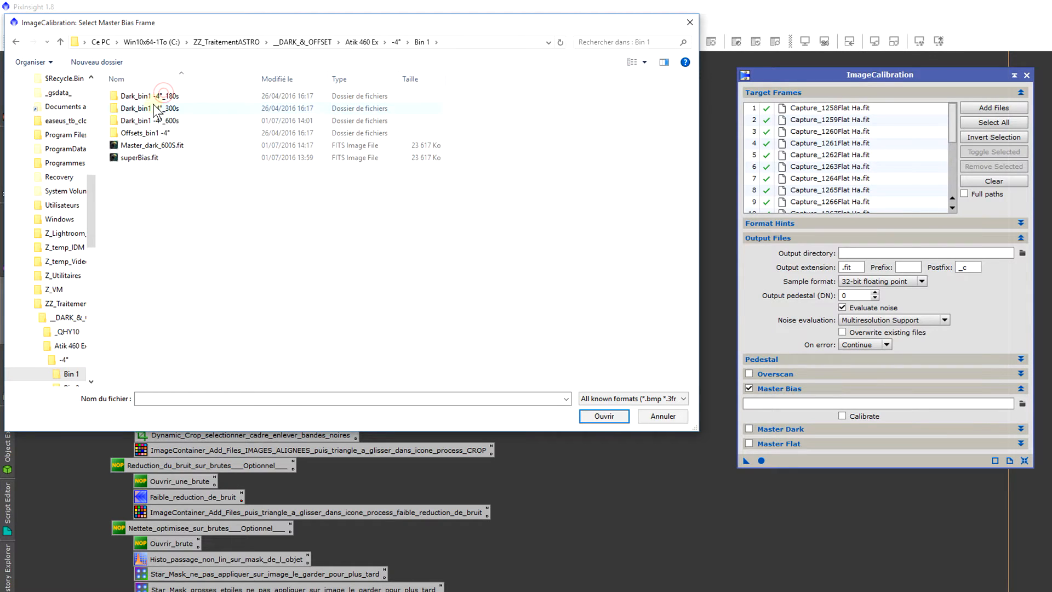
pyautogui.doubleClick(144, 158)
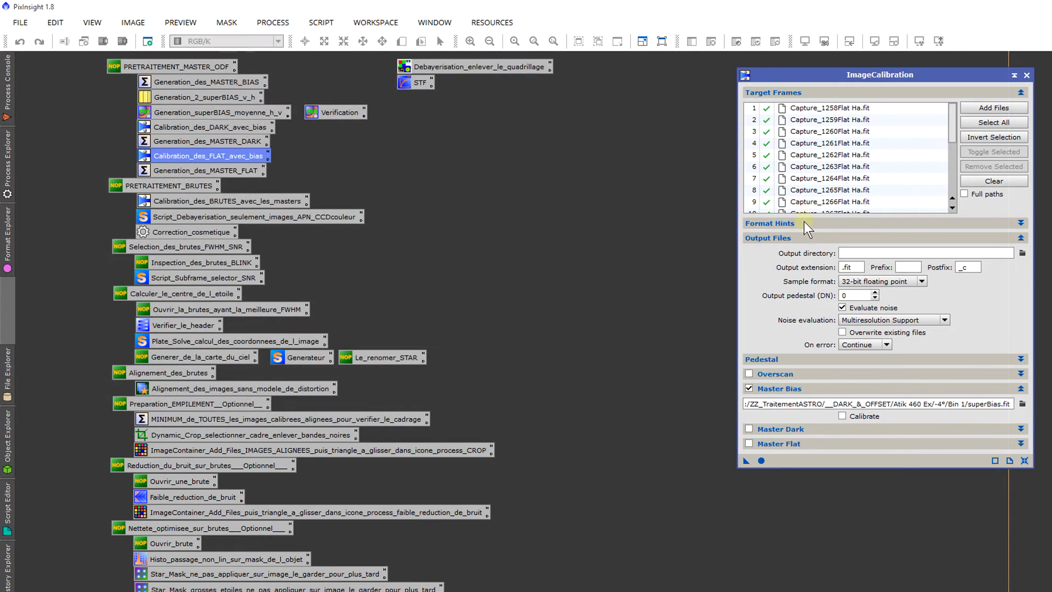
# Step: Calibrate the Ha flats with the master bias, review the console output and close ImageCalibration
pyautogui.scroll(-4, 814, 175)
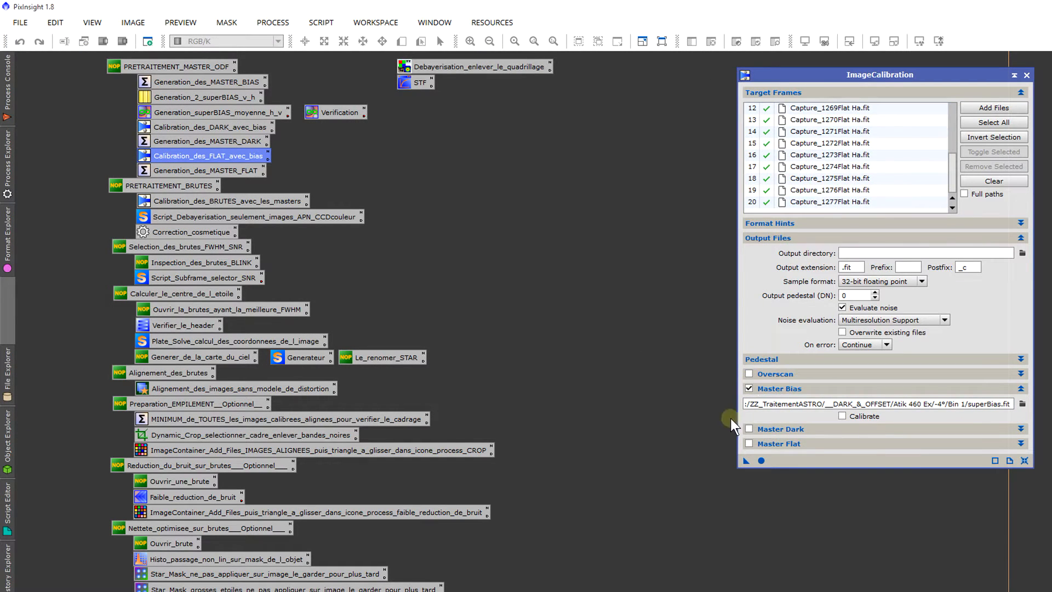
pyautogui.click(756, 459)
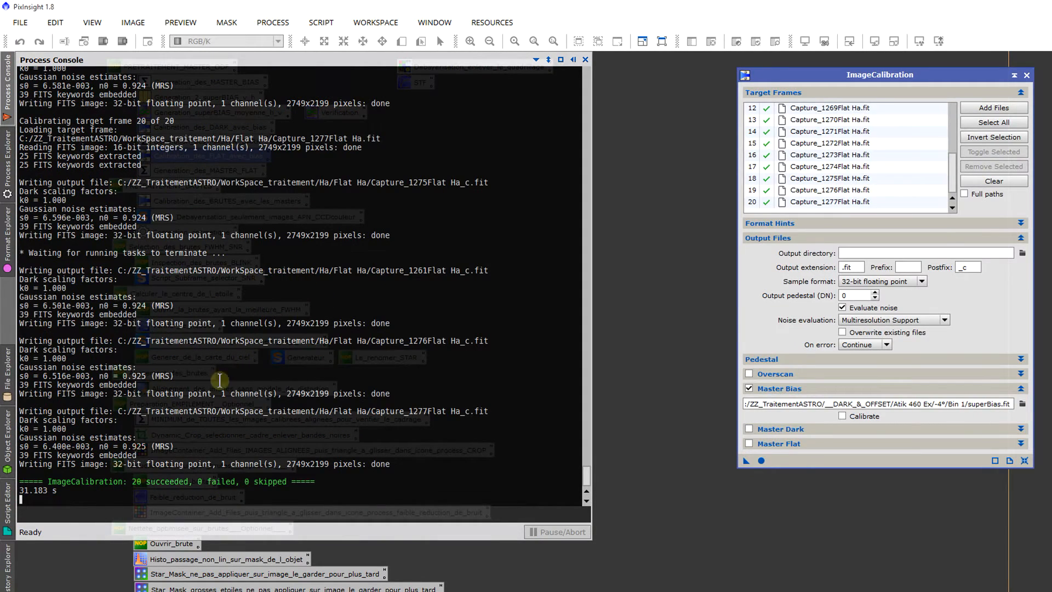
pyautogui.scroll(2, 257, 244)
pyautogui.scroll(-2, 257, 244)
pyautogui.moveTo(175, 121); pyautogui.dragTo(156, 127)
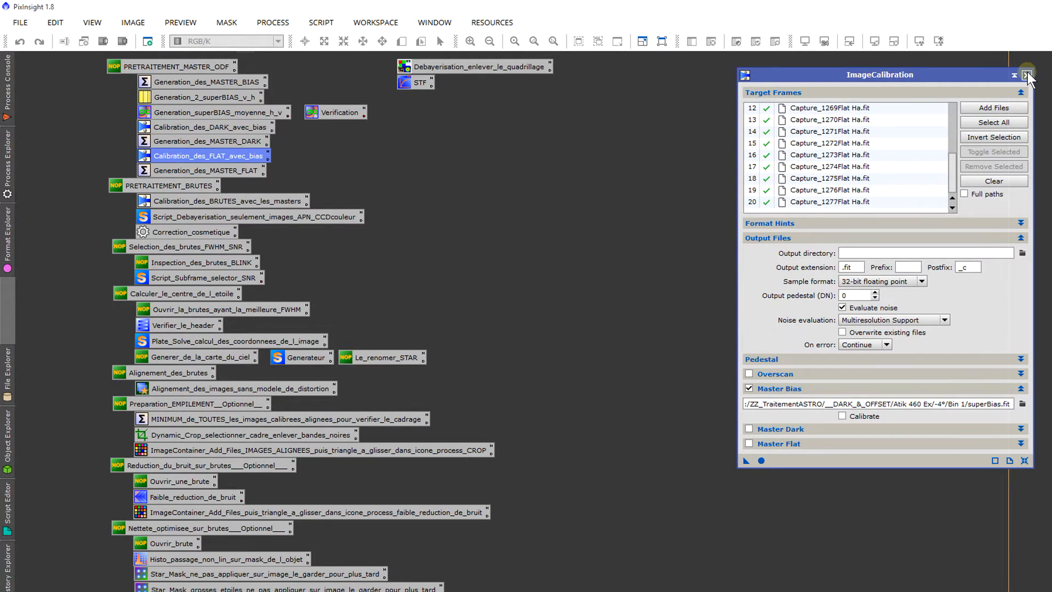
pyautogui.click(1026, 75)
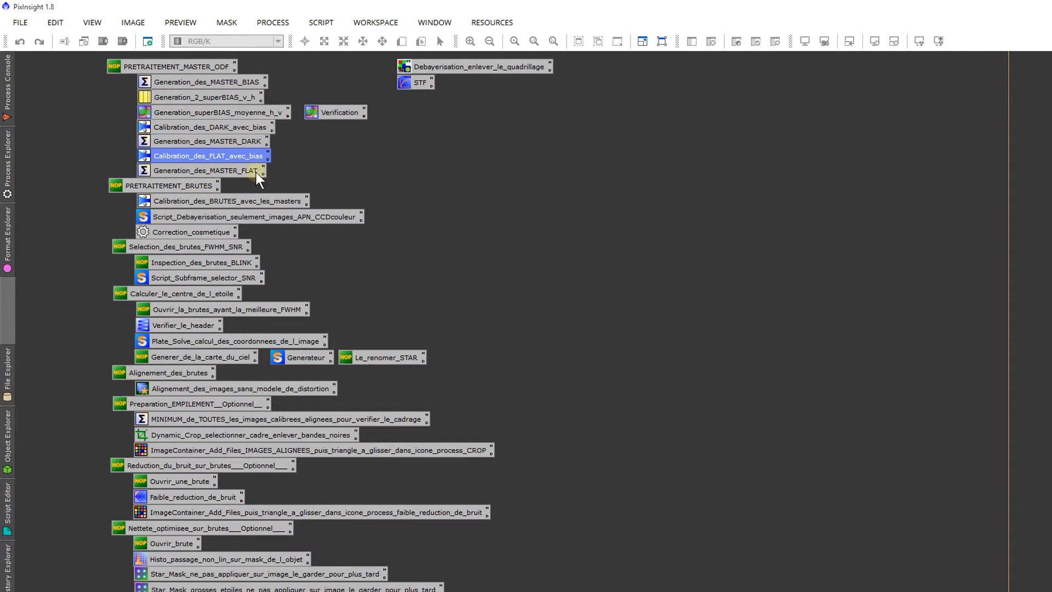
# Step: Open the saved master flat integration process and add all calibrated _c.fit flats from the Flat Ha folder as input images
pyautogui.doubleClick(255, 172)
pyautogui.moveTo(957, 69); pyautogui.dragTo(961, 51)
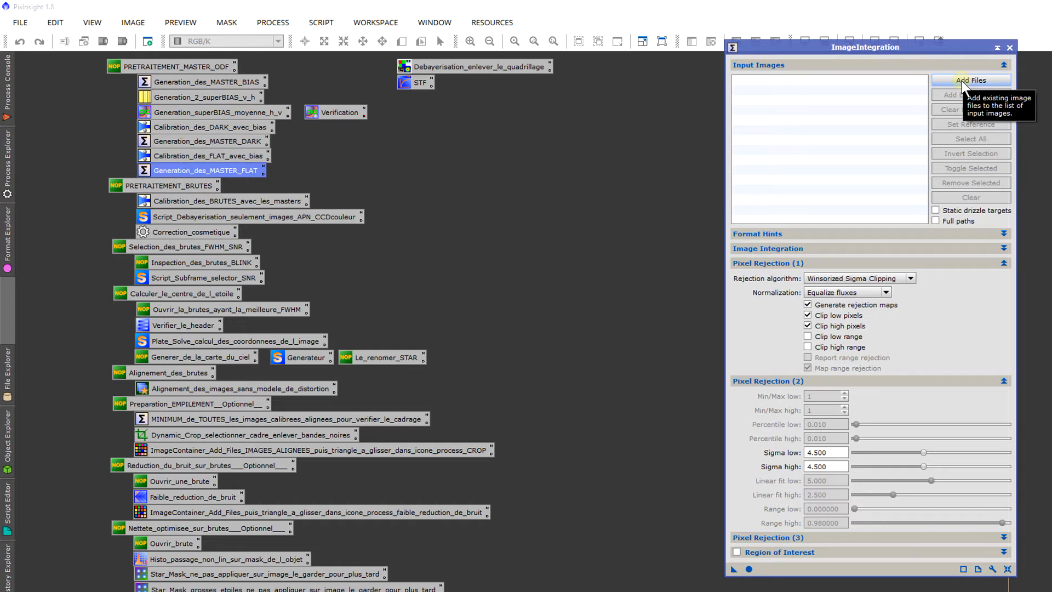
pyautogui.click(962, 81)
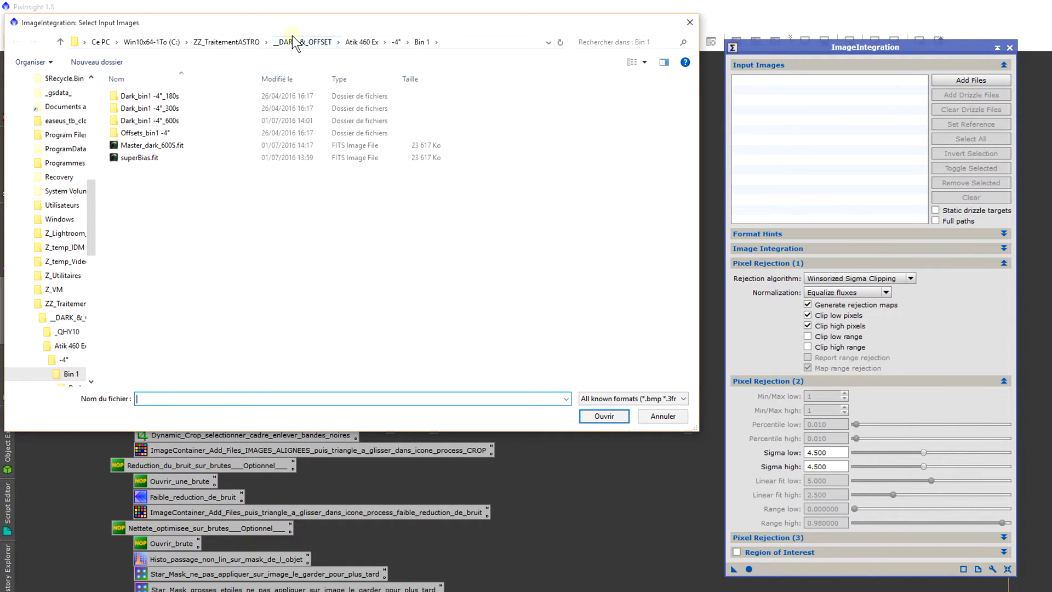
pyautogui.click(238, 43)
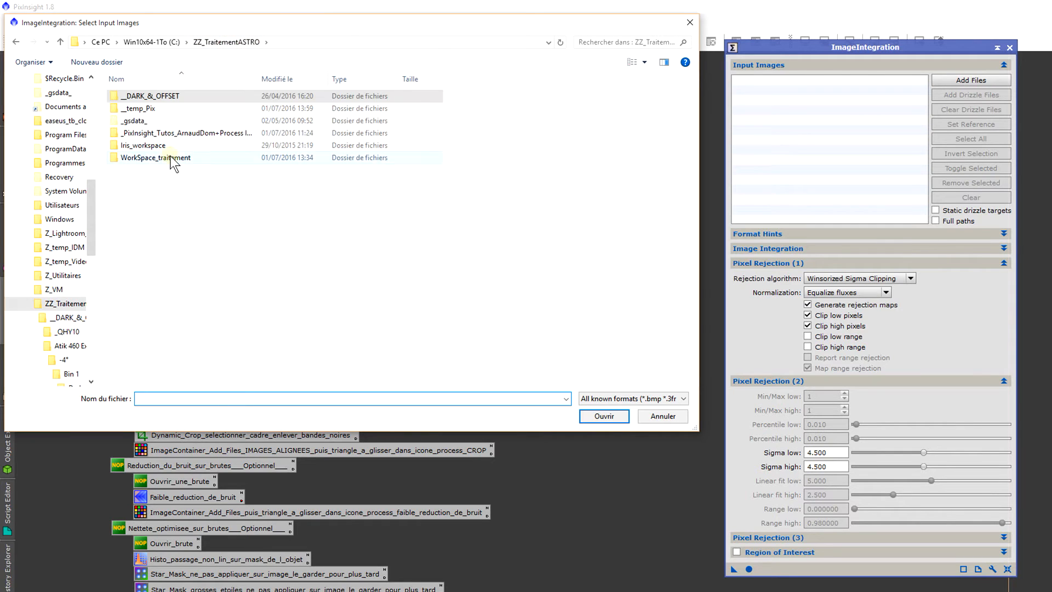
pyautogui.doubleClick(171, 157)
pyautogui.doubleClick(216, 99)
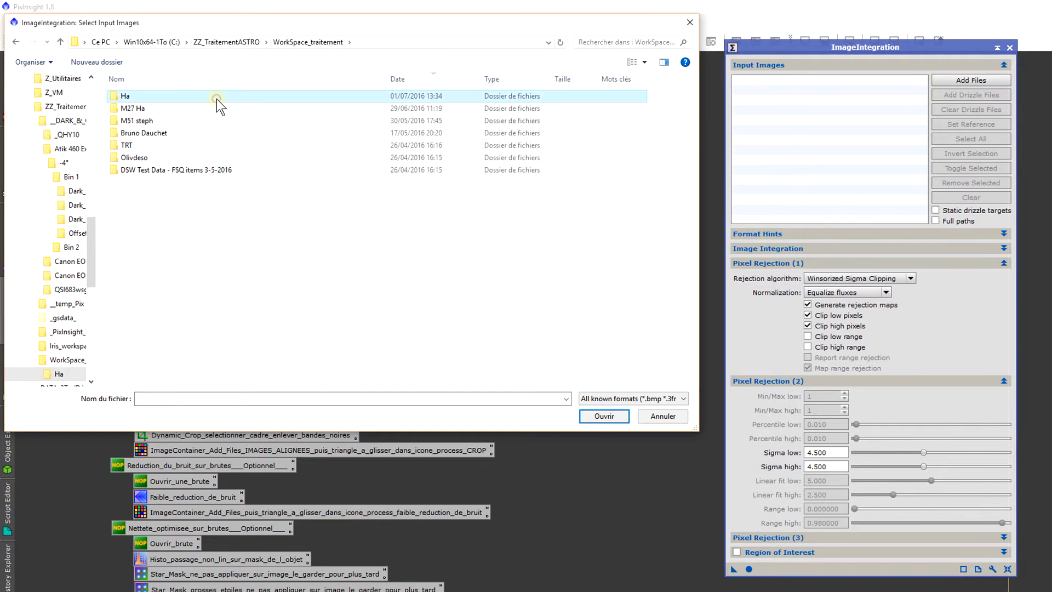
pyautogui.doubleClick(216, 98)
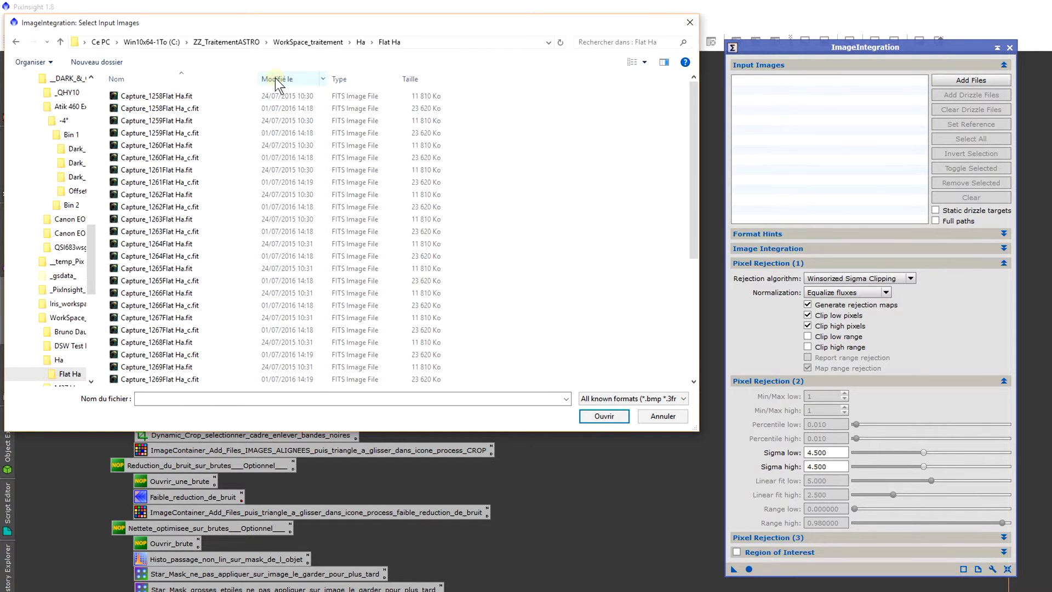
pyautogui.click(278, 81)
pyautogui.click(209, 96)
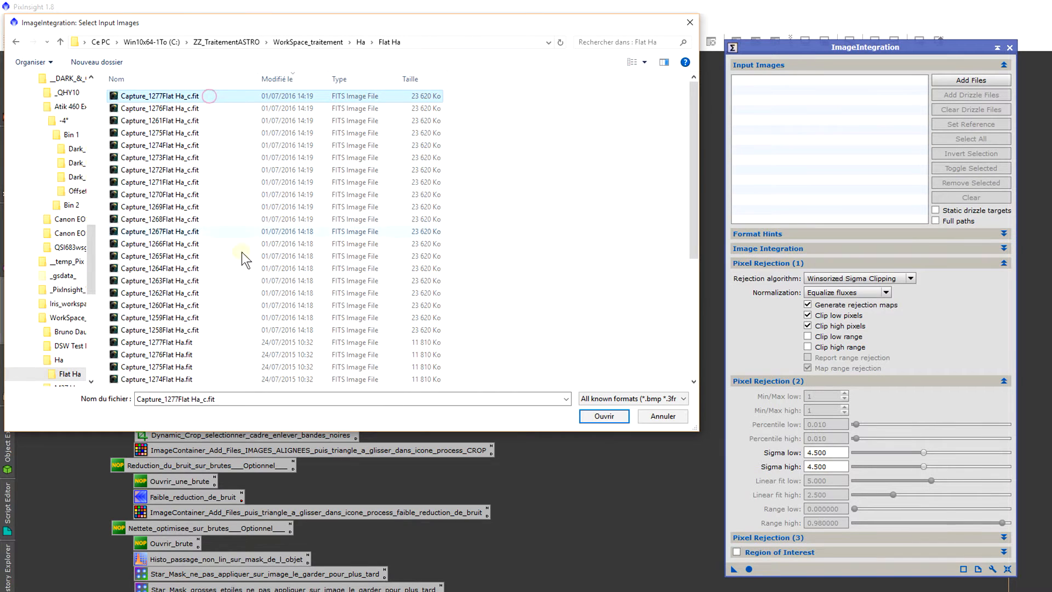
pyautogui.keyDown('shift'); pyautogui.click(265, 328); pyautogui.keyUp('shift')
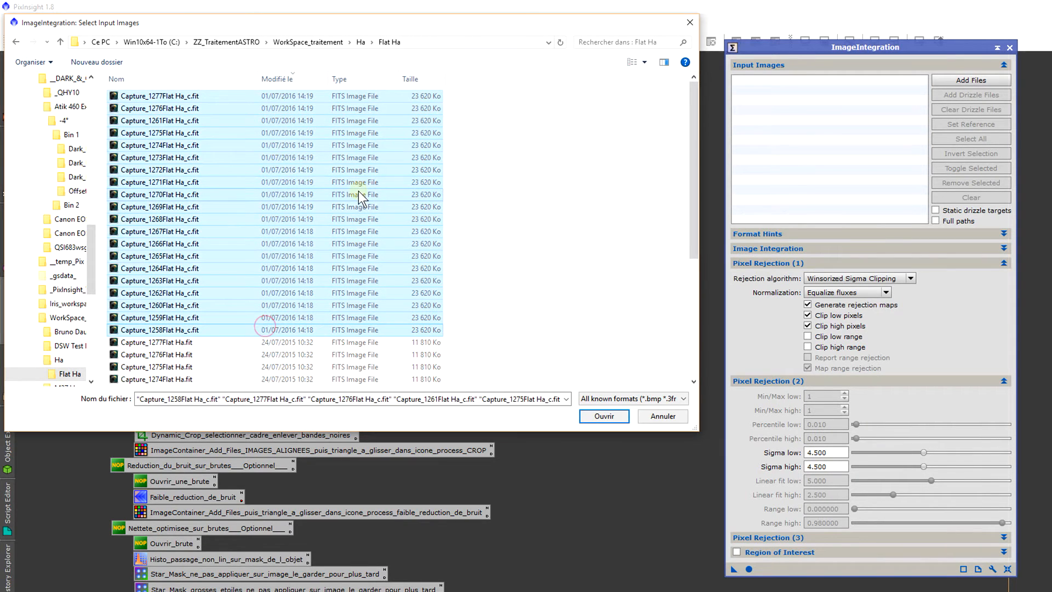
pyautogui.press('Return')
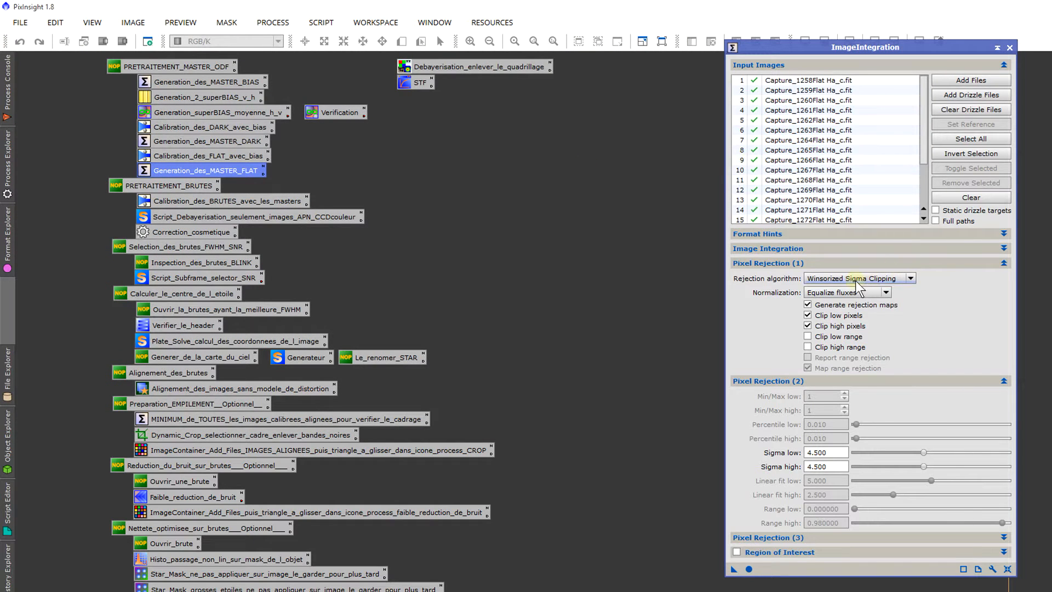
# Step: Try integrating the calibrated flats with Winsorized Sigma Clipping, Equalize fluxes normalization, and sigma low and high of 4.500
pyautogui.moveTo(828, 284)
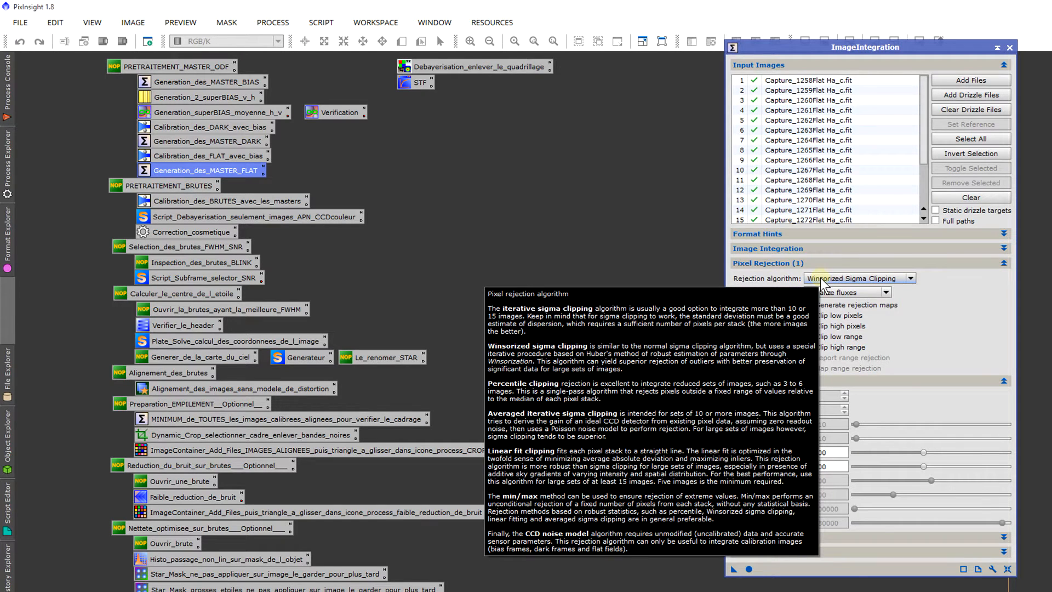
pyautogui.click(877, 150)
pyautogui.scroll(-2, 876, 154)
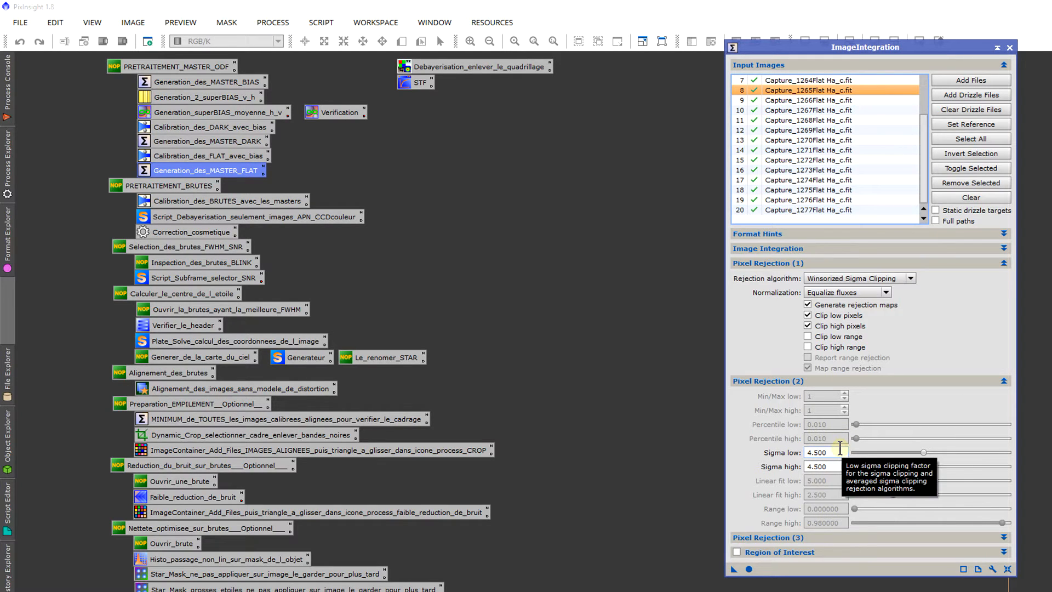
pyautogui.moveTo(840, 448); pyautogui.dragTo(714, 444)
pyautogui.moveTo(831, 467); pyautogui.dragTo(663, 441)
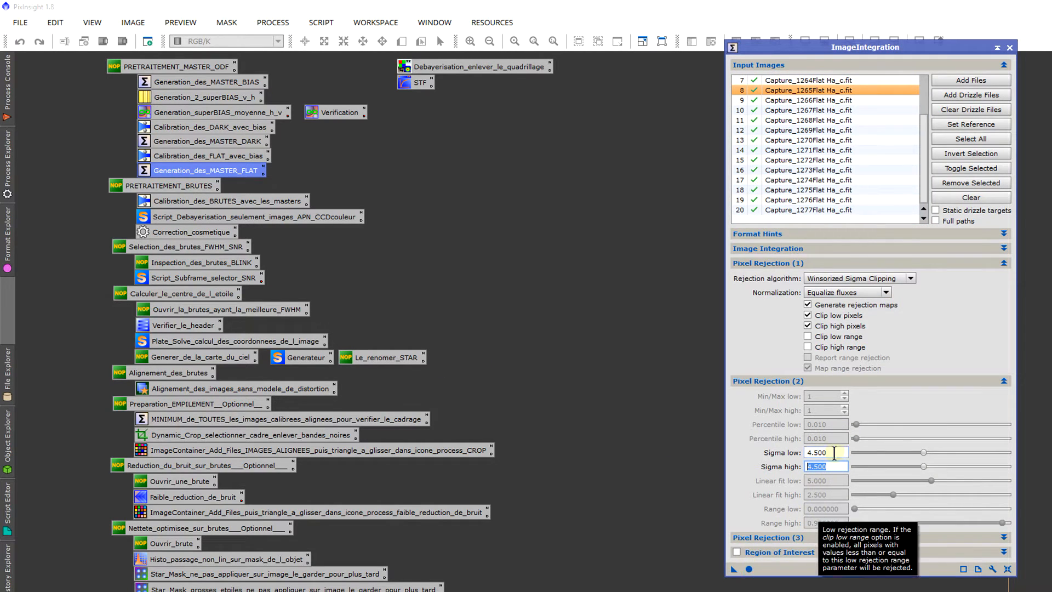
pyautogui.click(750, 570)
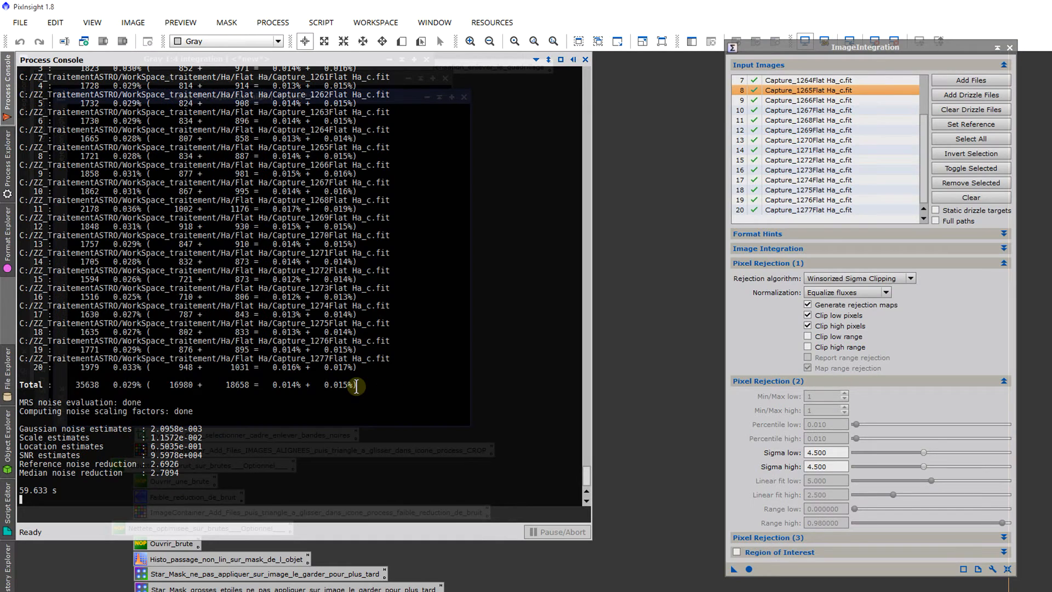
# Step: Examine the per-frame and total pixel rejection percentages of the flat integration in the console
pyautogui.scroll(10, 356, 385)
pyautogui.scroll(-9, 356, 386)
pyautogui.scroll(-1, 356, 385)
pyautogui.moveTo(356, 385); pyautogui.dragTo(280, 386)
pyautogui.tripleClick(280, 385)
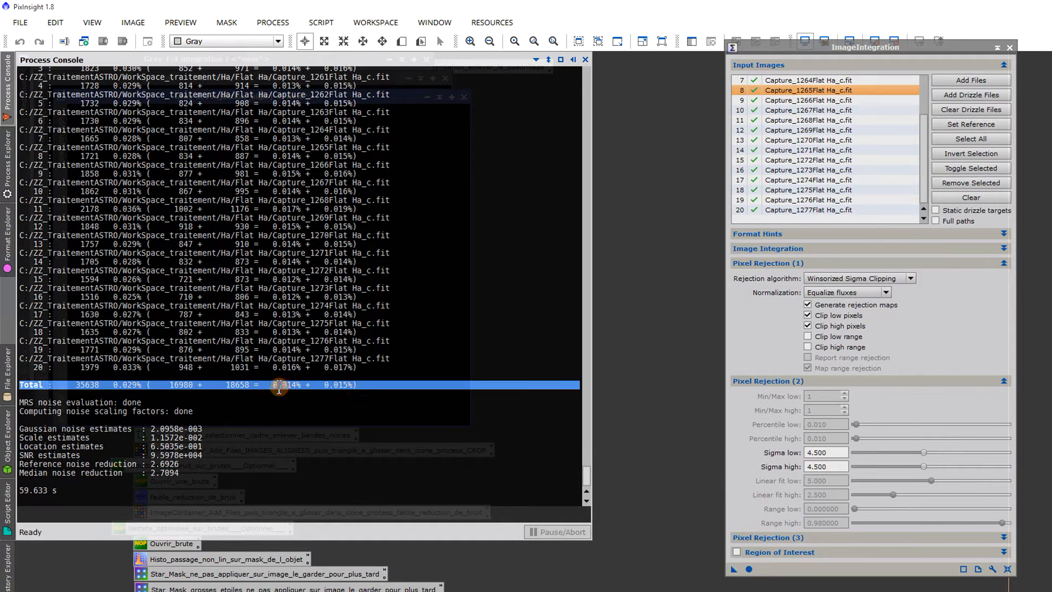
pyautogui.click(279, 385)
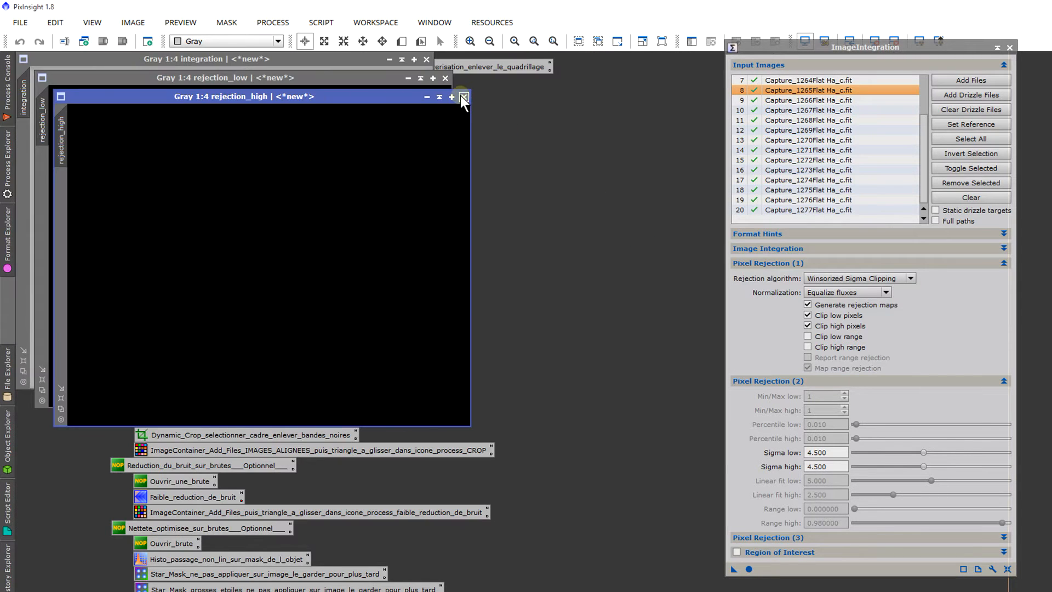
# Step: Discard the flat integration by closing both rejection maps and the integration image without saving
pyautogui.click(463, 97)
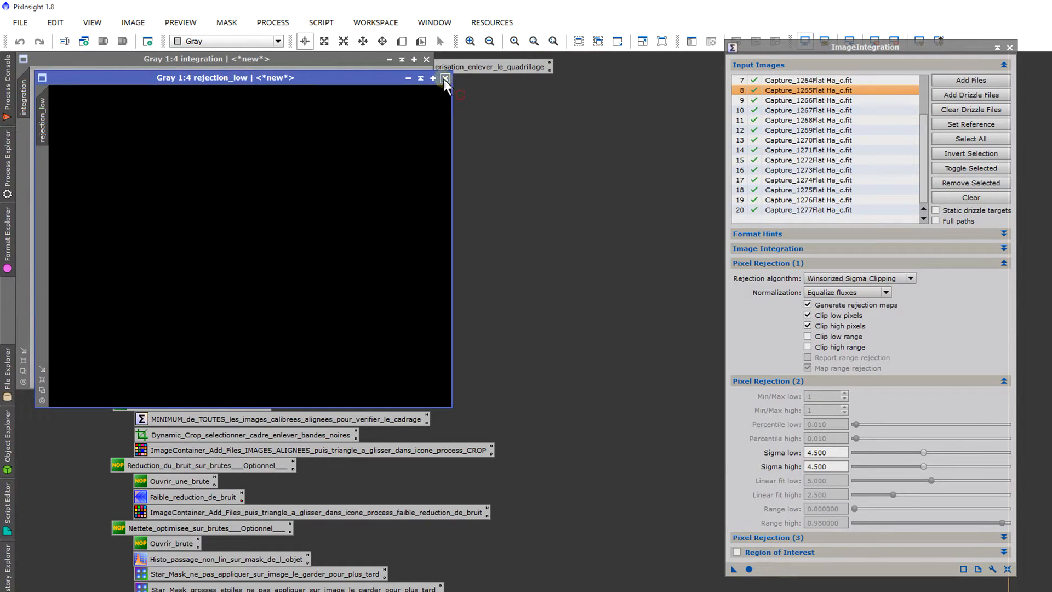
pyautogui.click(444, 78)
pyautogui.click(427, 59)
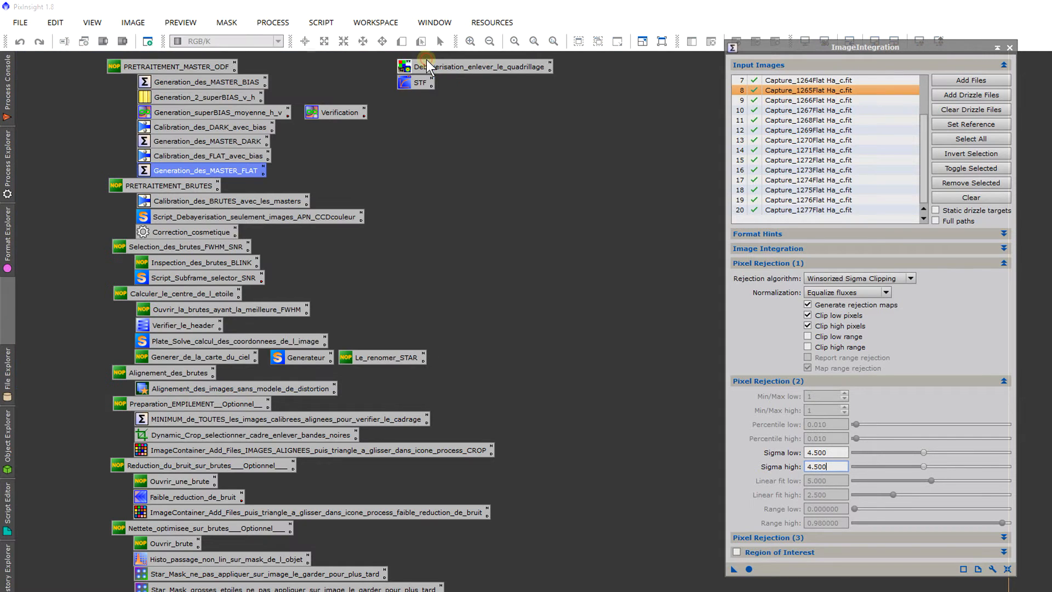
# Step: Try integrating the calibrated flats with sigma low and sigma high set to 4.200
pyautogui.click(825, 450)
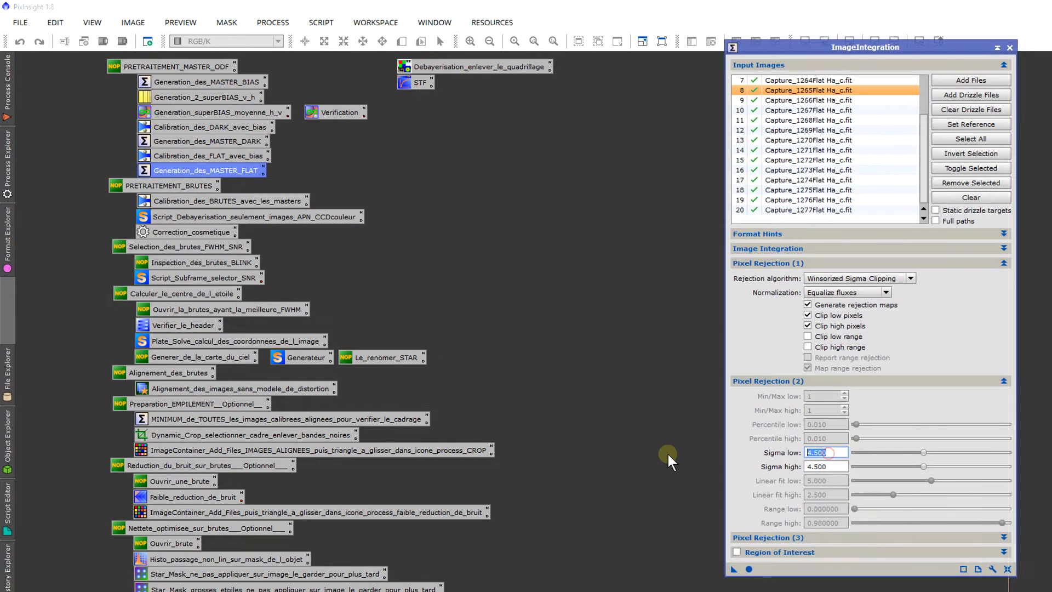
pyautogui.write('4.2')
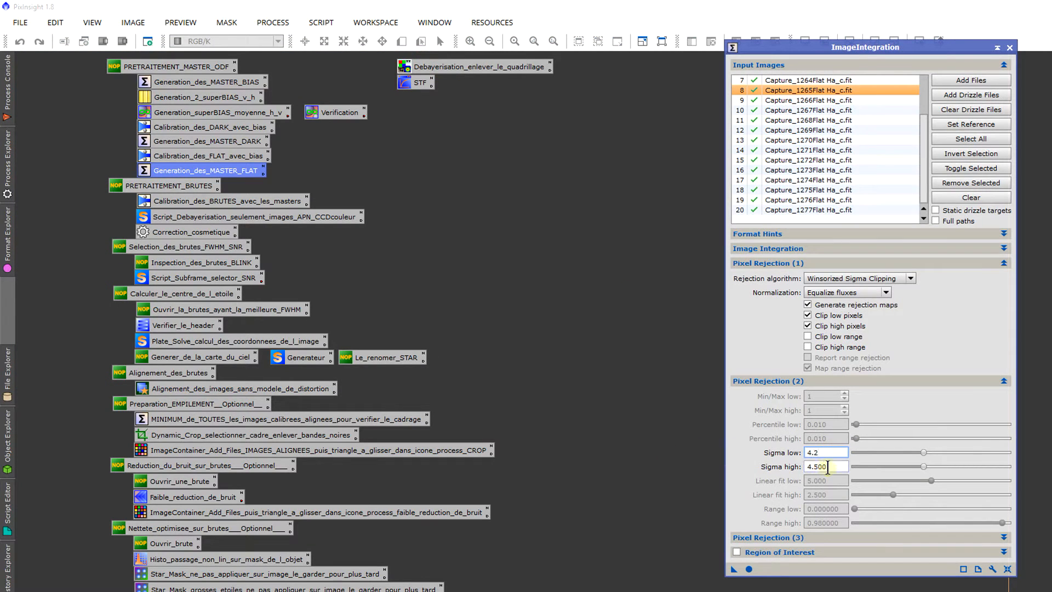
pyautogui.moveTo(838, 467); pyautogui.dragTo(810, 467)
pyautogui.write('4')
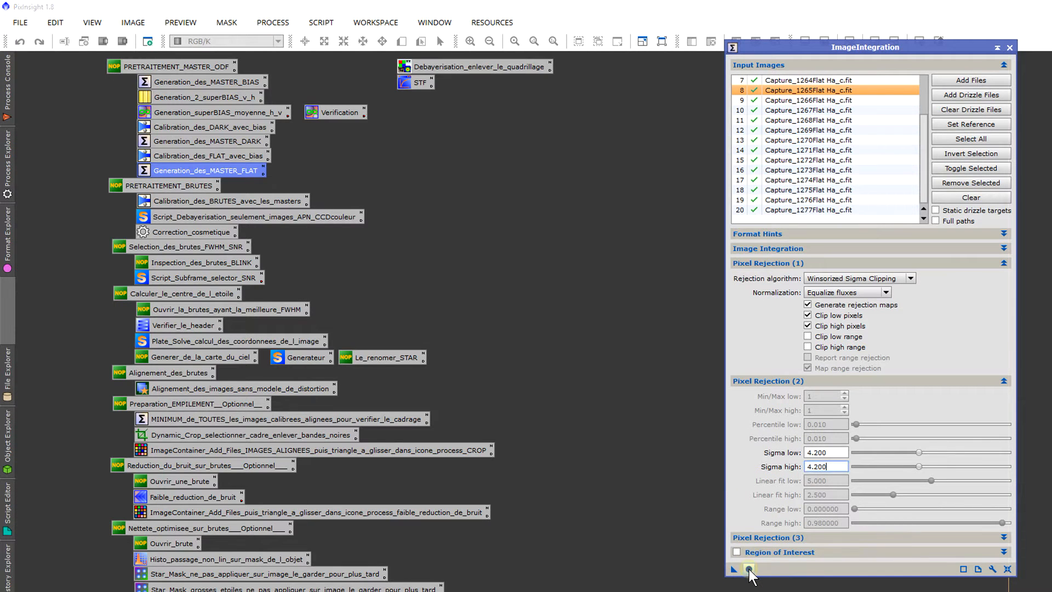
pyautogui.click(749, 569)
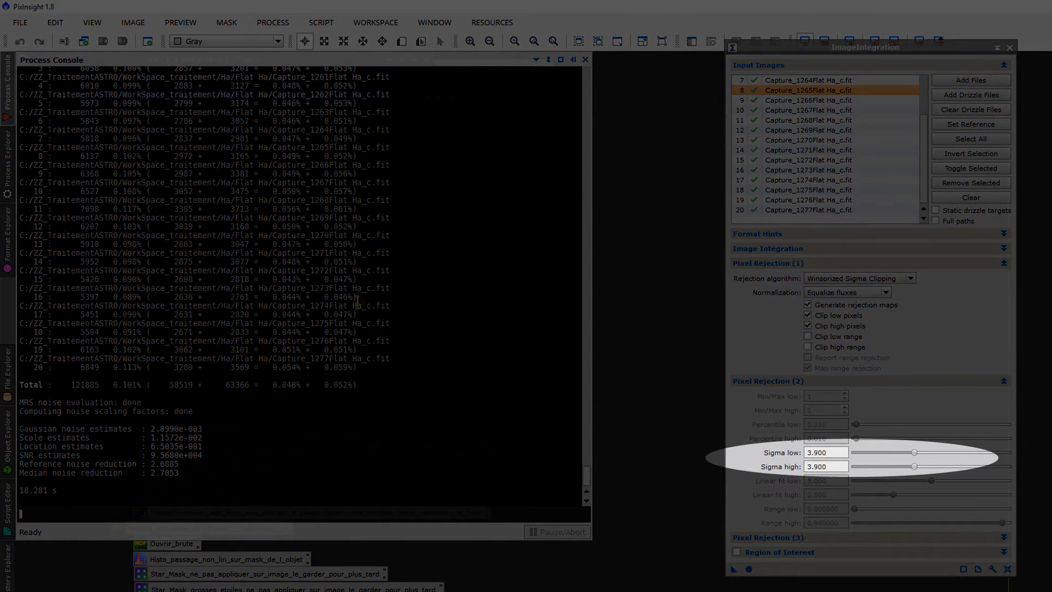
# Step: Examine the high and low rejection maps of the flat integration up close, and close both without saving
pyautogui.moveTo(824, 466); pyautogui.dragTo(776, 472)
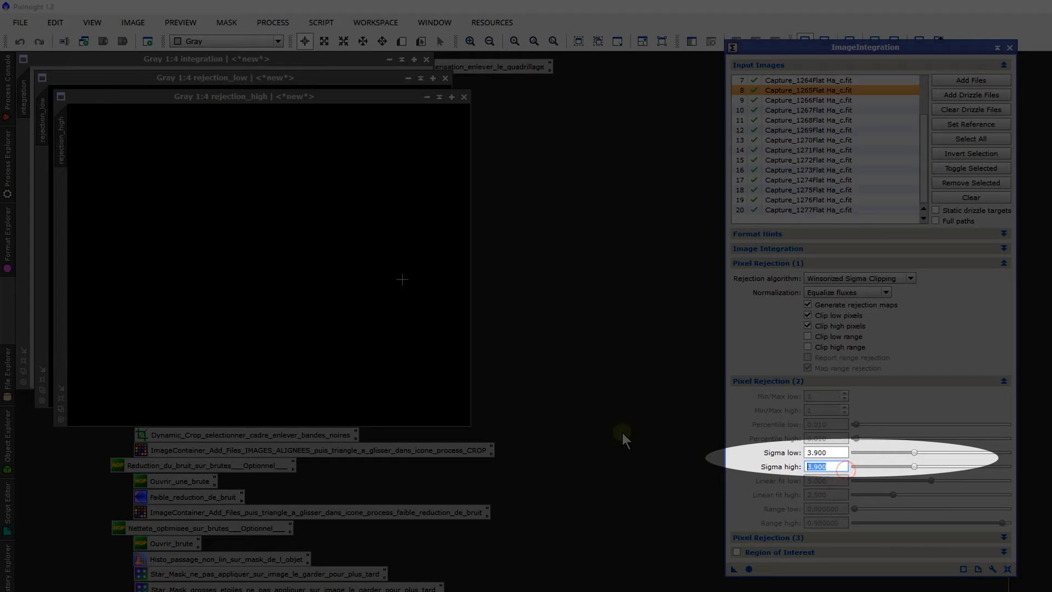
pyautogui.click(305, 181)
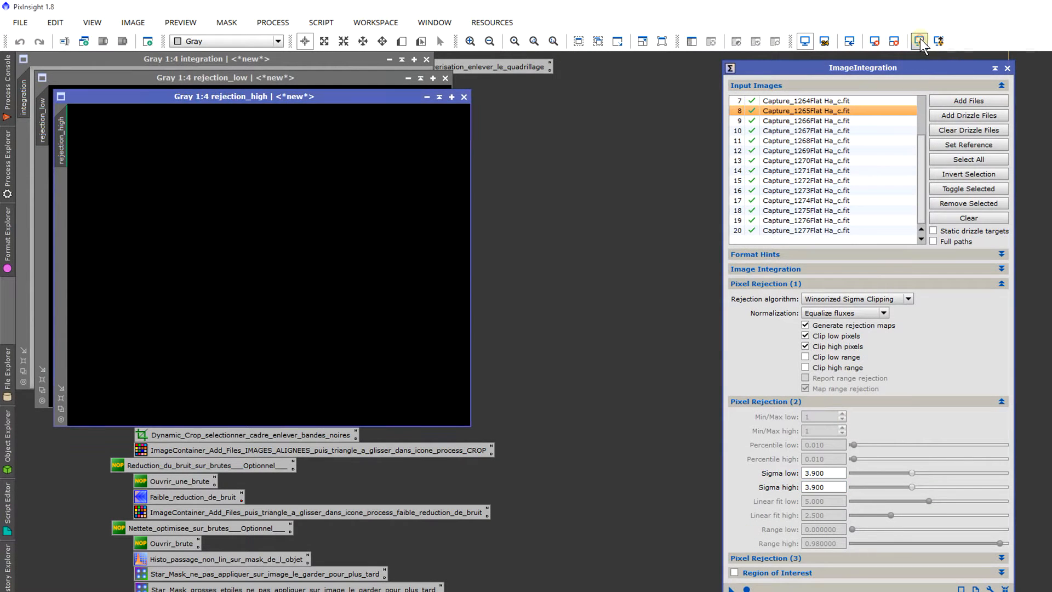
pyautogui.click(921, 41)
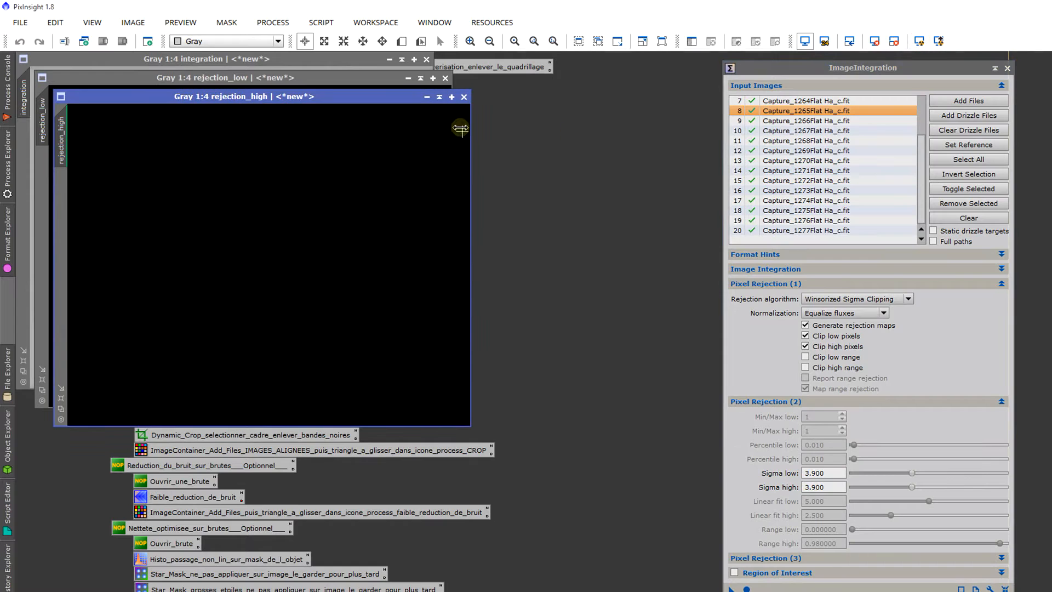
pyautogui.scroll(6, 354, 277)
pyautogui.scroll(-6, 355, 277)
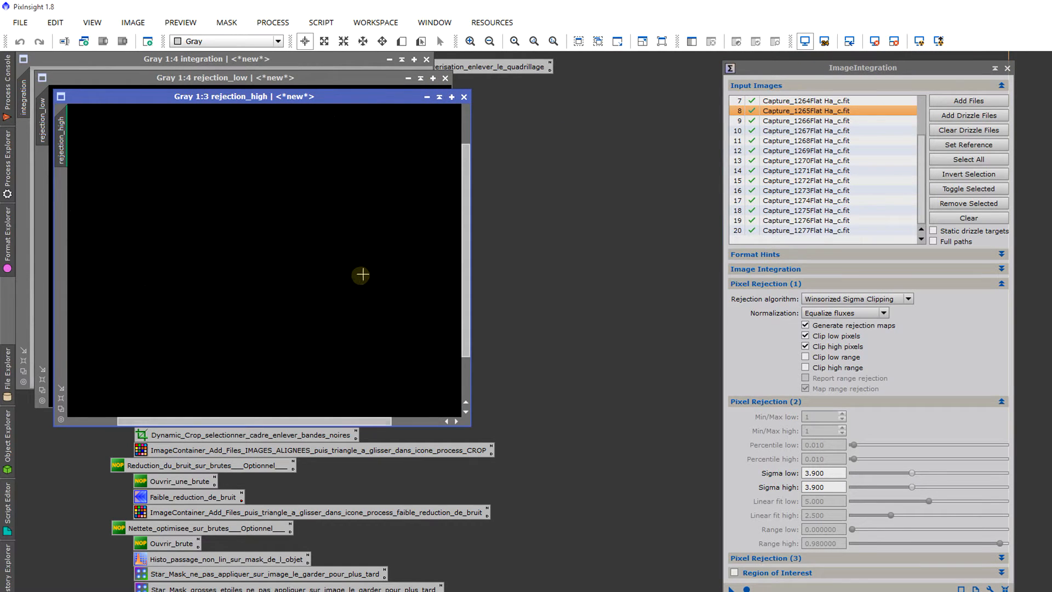
pyautogui.click(464, 97)
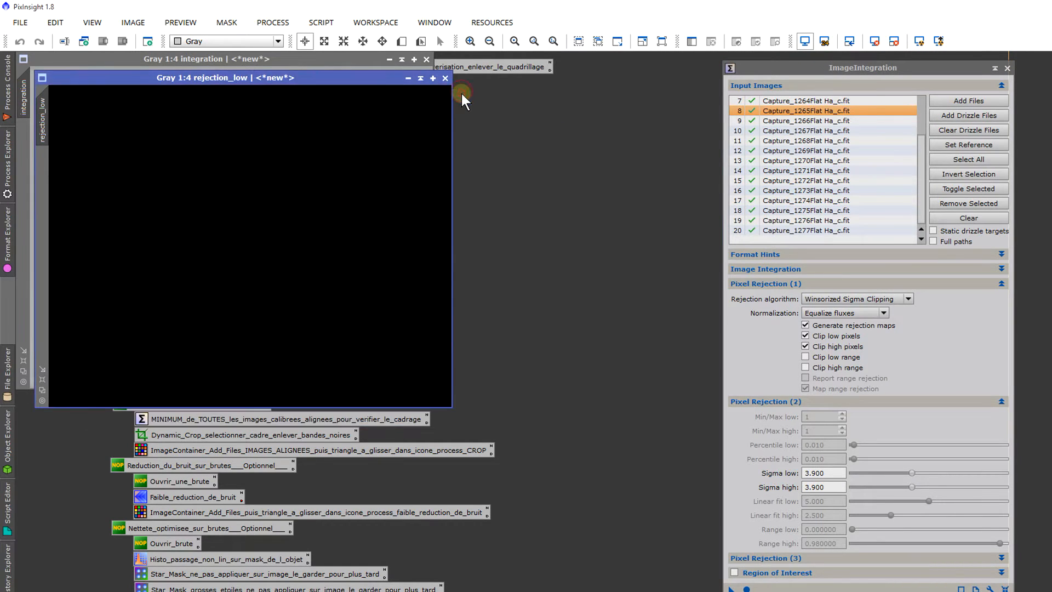
pyautogui.click(912, 42)
pyautogui.scroll(1, 285, 222)
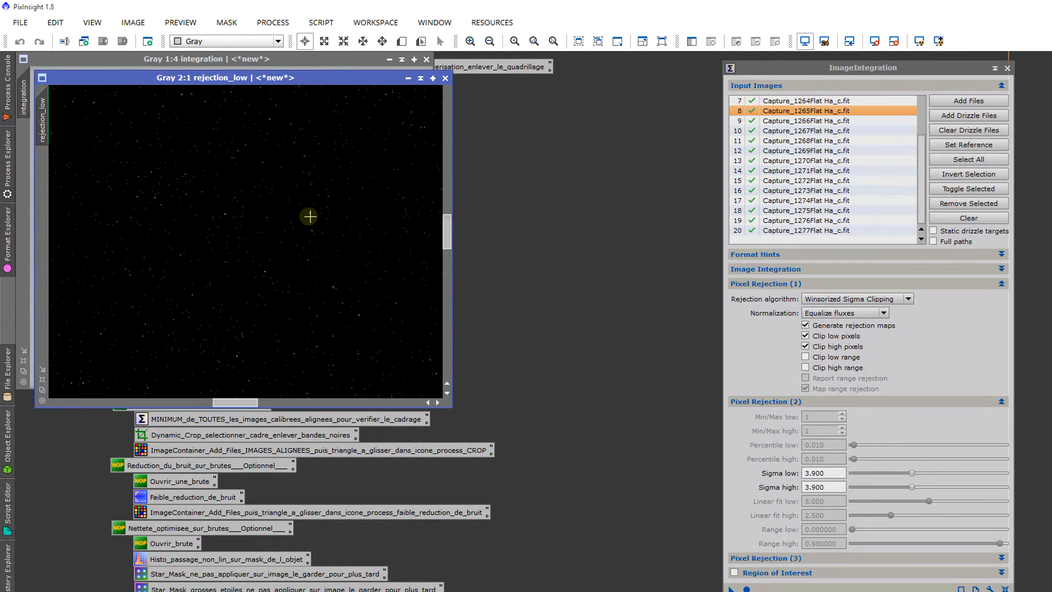
pyautogui.scroll(-1, 391, 123)
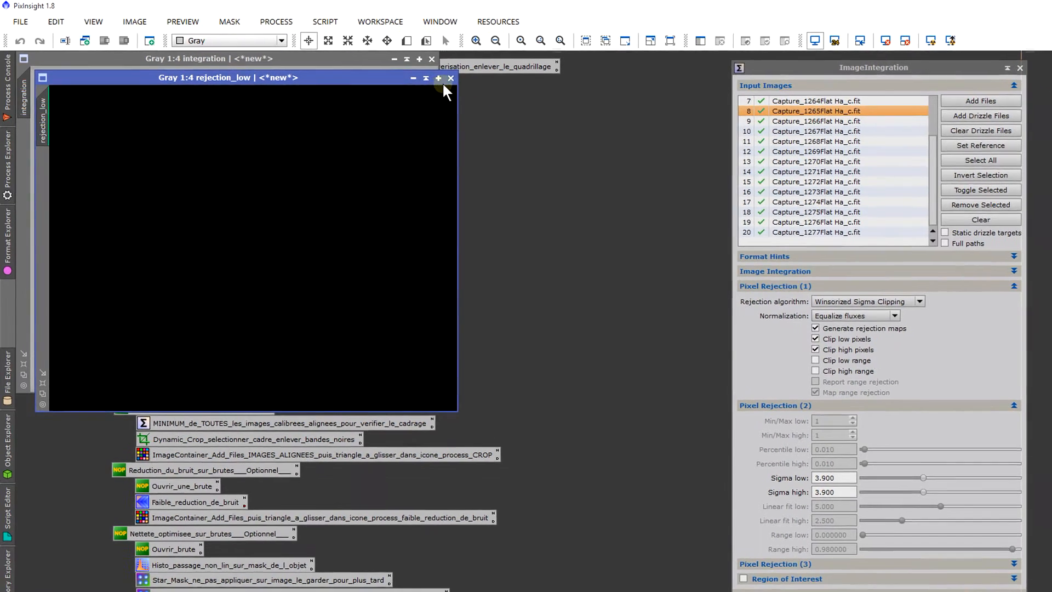
pyautogui.click(473, 76)
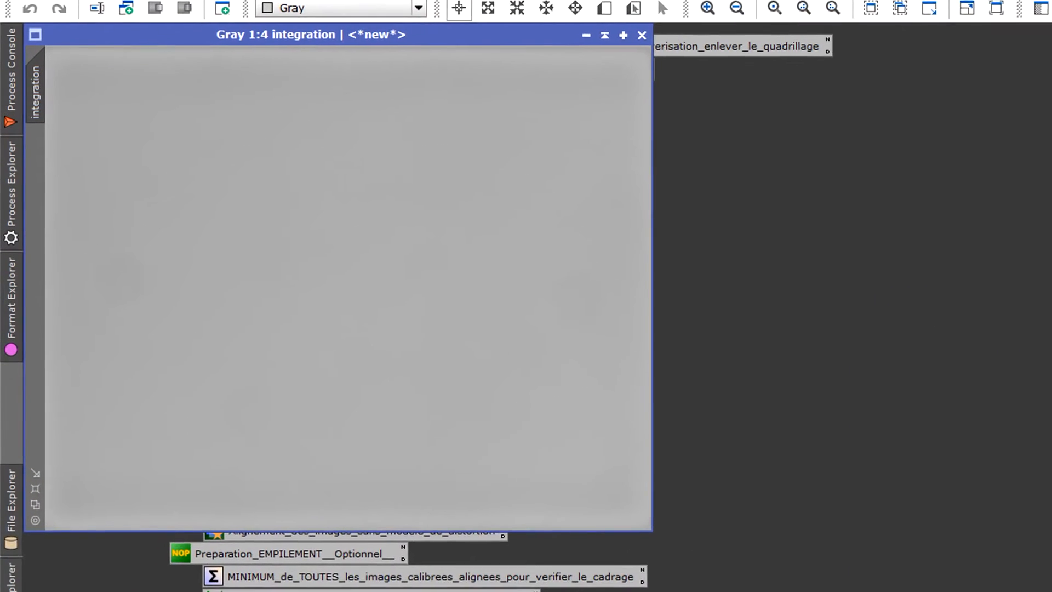
# Step: Auto-stretch the integrated flat's display to inspect it, and close the ImageIntegration process
pyautogui.hotkey('ctrl', 'a')
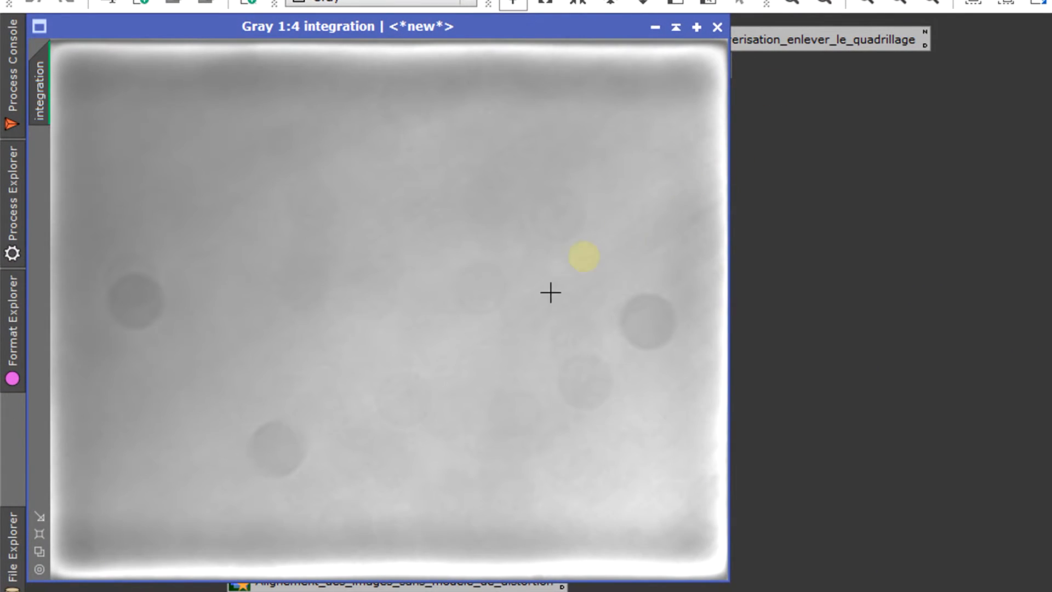
pyautogui.scroll(-2, 529, 319)
pyautogui.scroll(6, 528, 319)
pyautogui.scroll(-4, 534, 333)
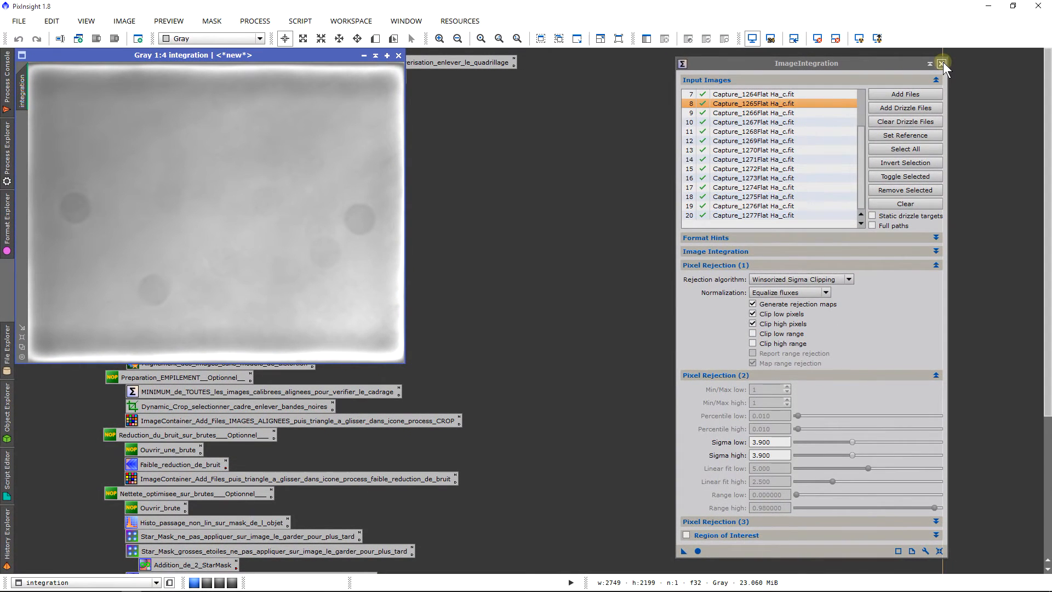
pyautogui.click(941, 63)
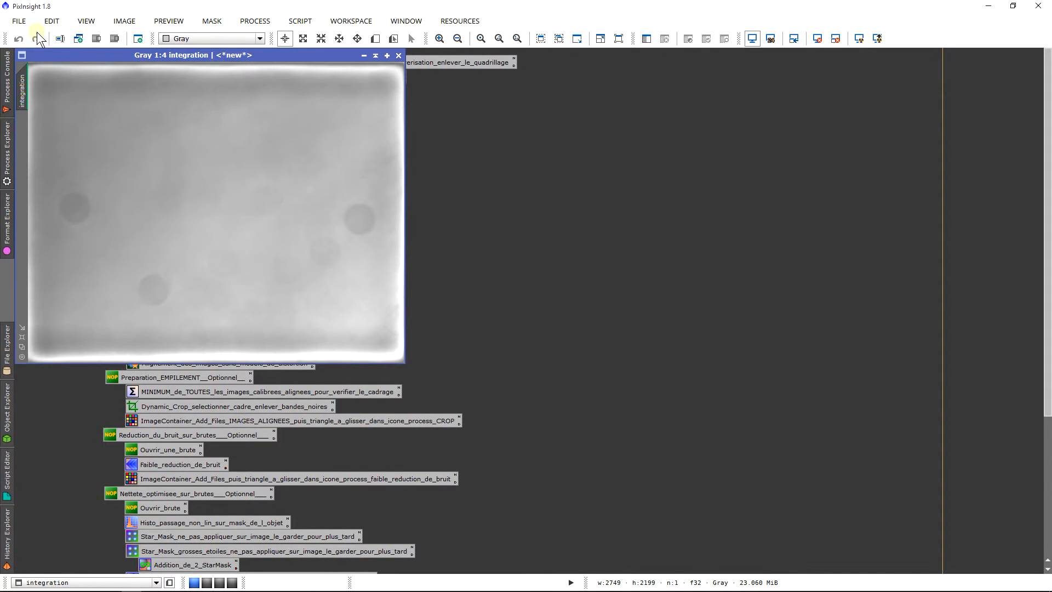
# Step: Save the integrated flat as Master_Flat in the Flat Ha folder as 32-bit IEEE 754 floating point FITS, and close the image
pyautogui.click(19, 21)
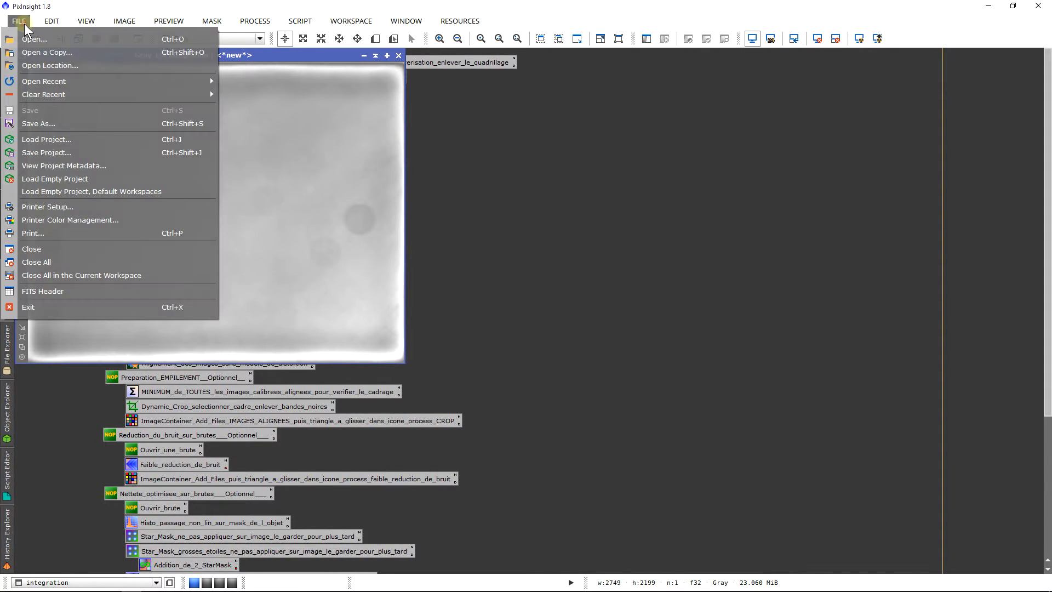
pyautogui.click(57, 121)
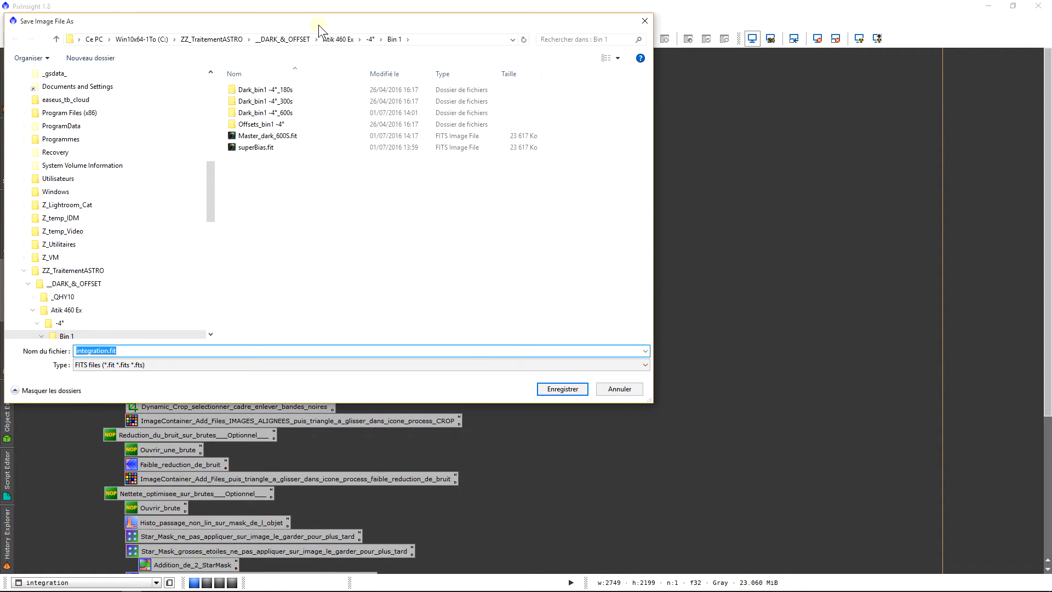
pyautogui.click(217, 39)
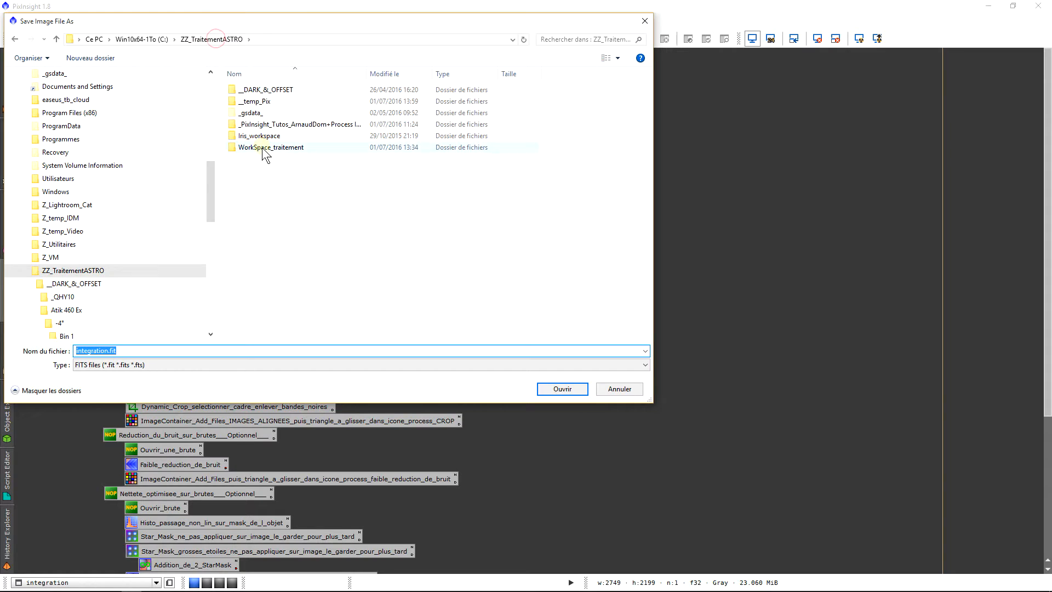
pyautogui.doubleClick(261, 147)
pyautogui.doubleClick(258, 90)
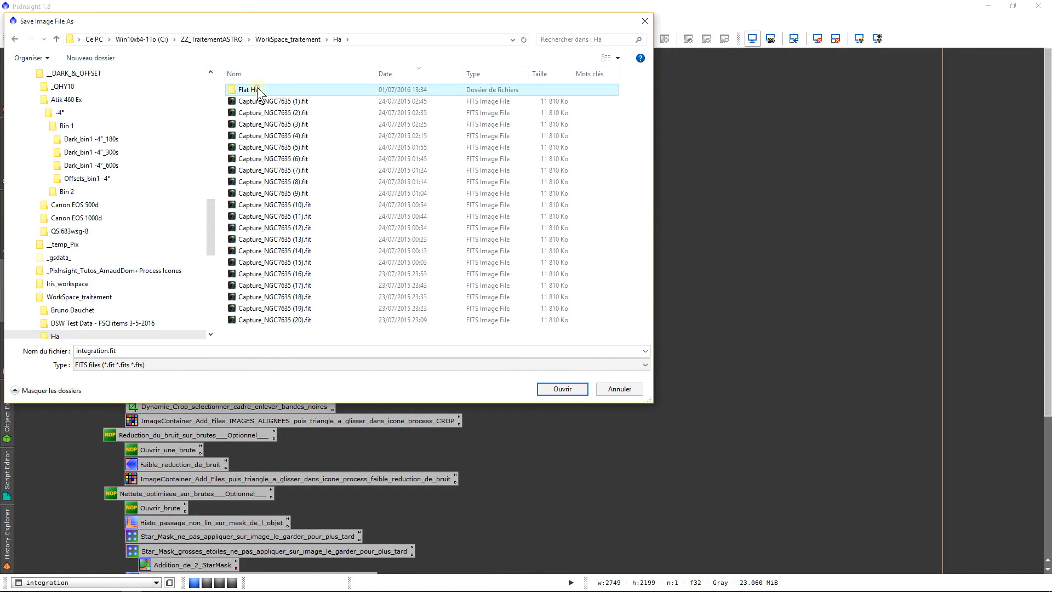
pyautogui.doubleClick(255, 89)
pyautogui.click(138, 351)
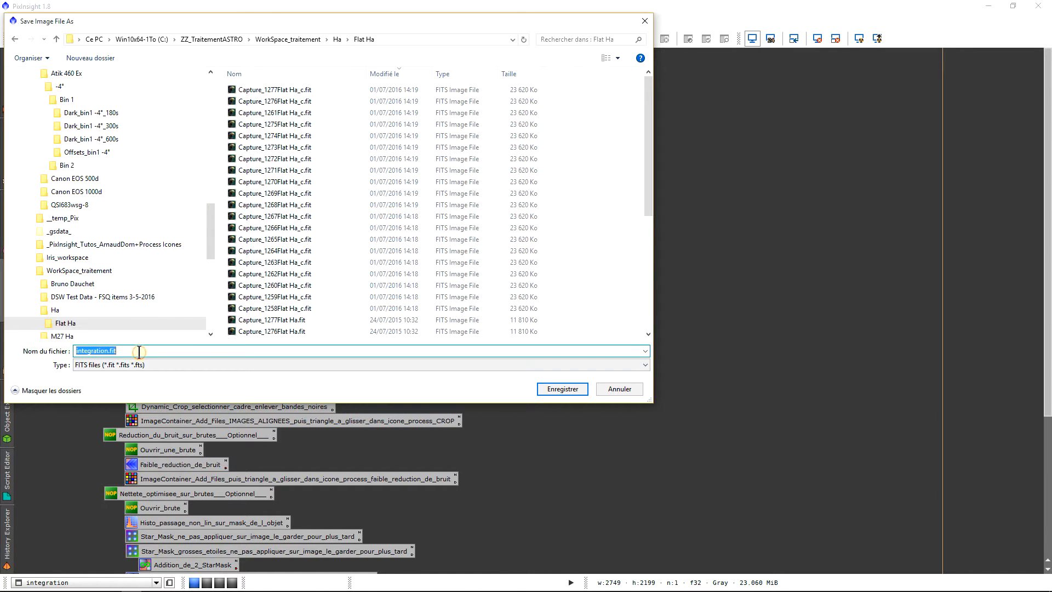
pyautogui.write('Master_Flat')
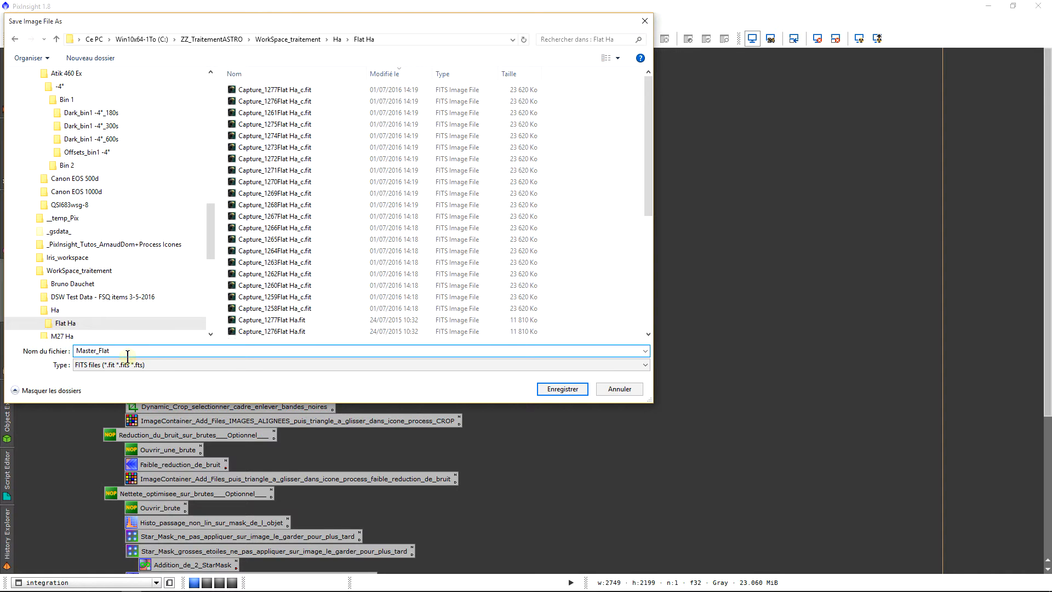
pyautogui.press('Return')
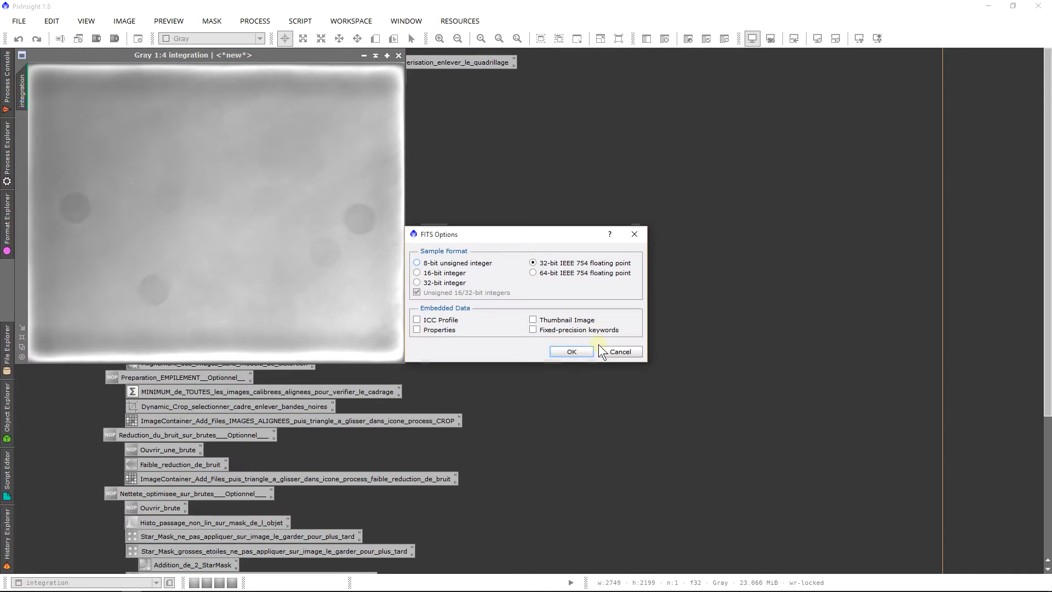
pyautogui.click(575, 355)
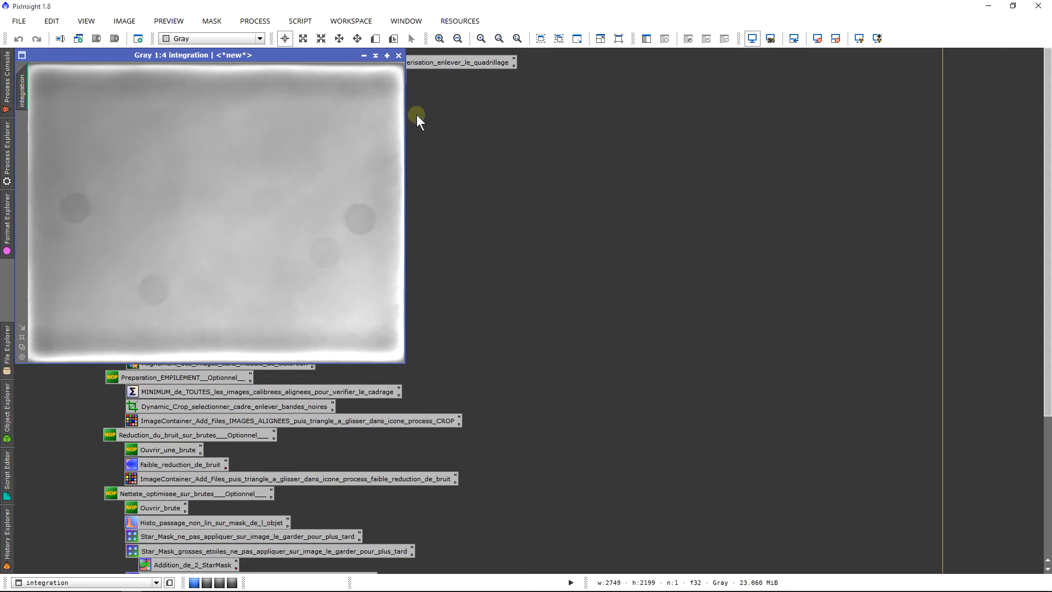
pyautogui.click(398, 56)
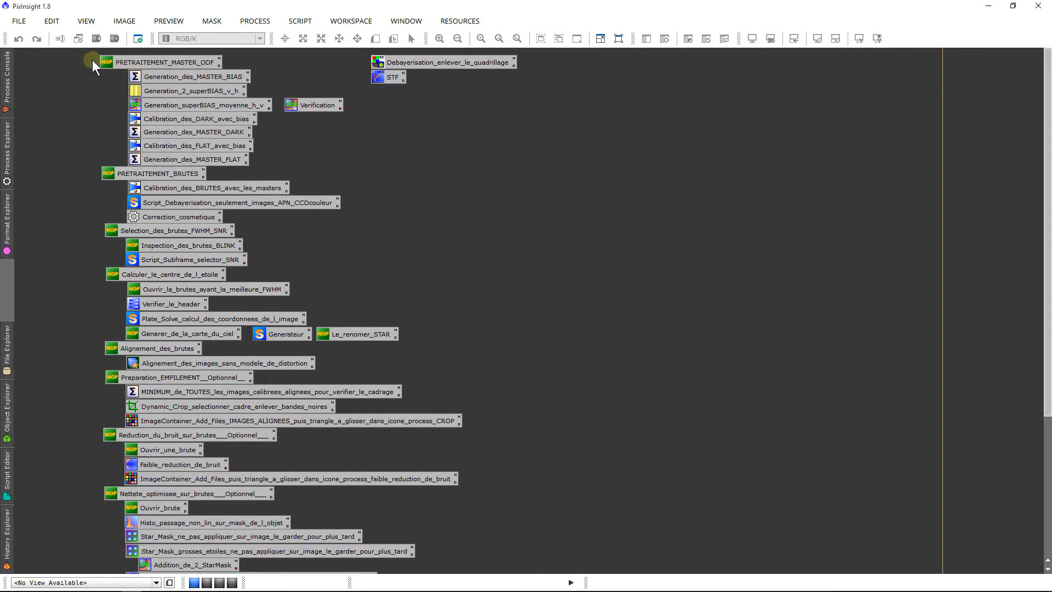
pyautogui.moveTo(92, 61); pyautogui.dragTo(213, 160)
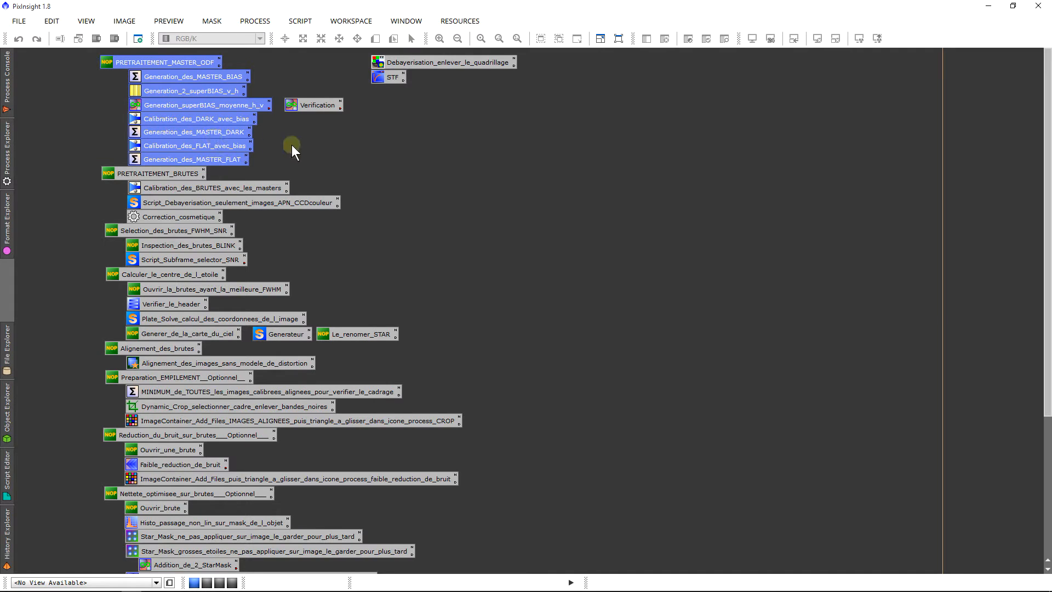
pyautogui.click(316, 147)
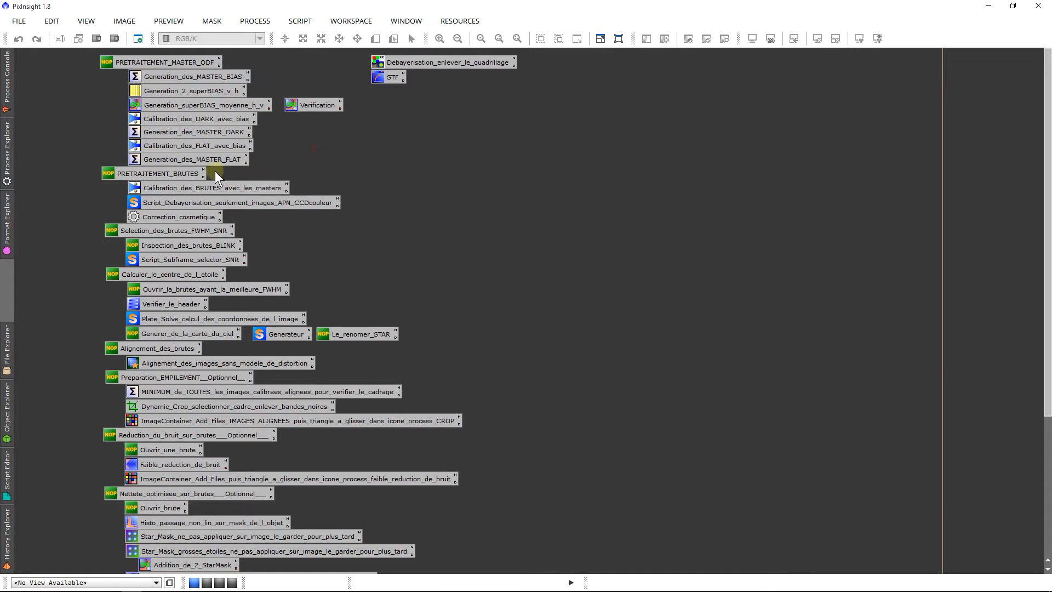
# Step: Open the saved Calibration_des_BRUTES_avec_les_masters process and expand its Master Dark and Master Flat settings
pyautogui.doubleClick(242, 188)
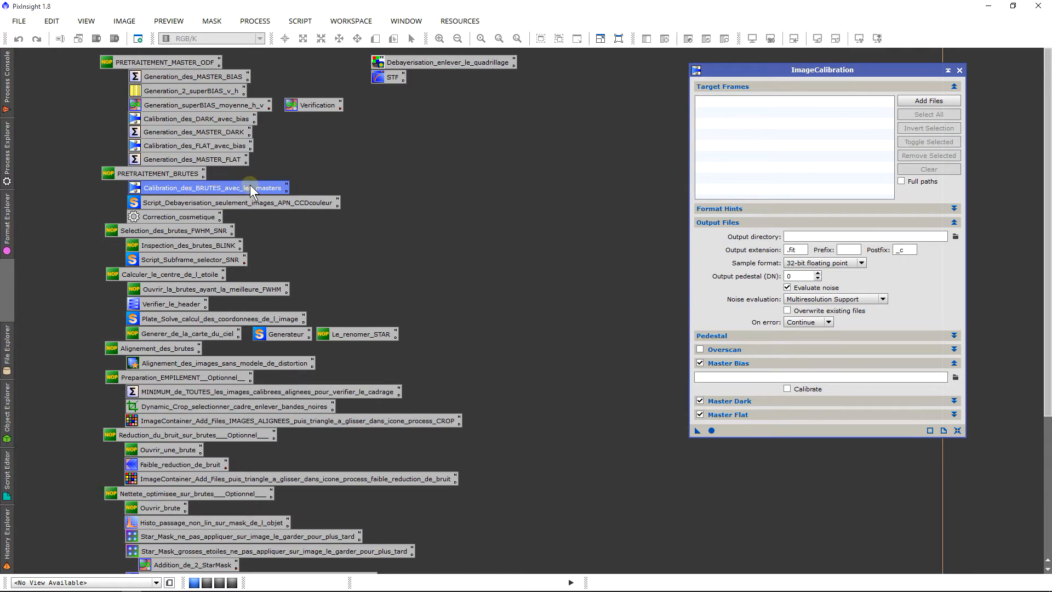
pyautogui.moveTo(898, 71); pyautogui.dragTo(874, 61)
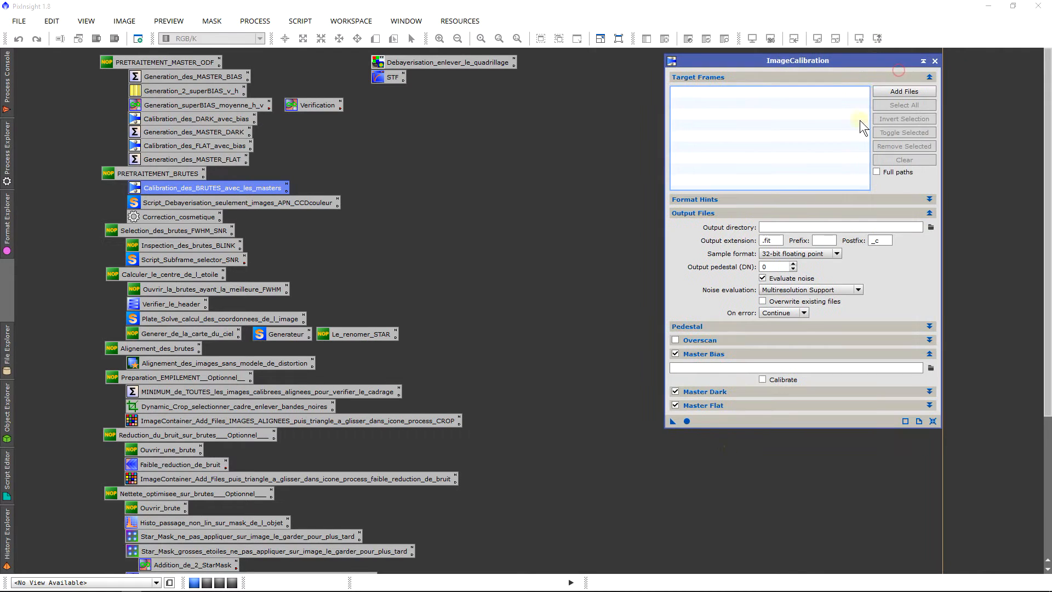
pyautogui.click(749, 393)
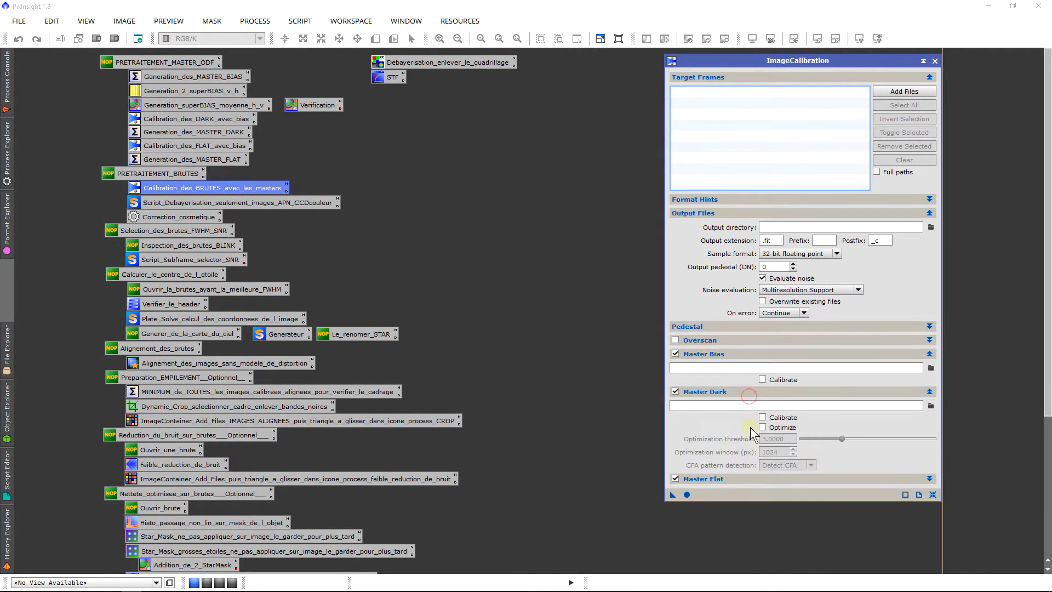
pyautogui.click(753, 475)
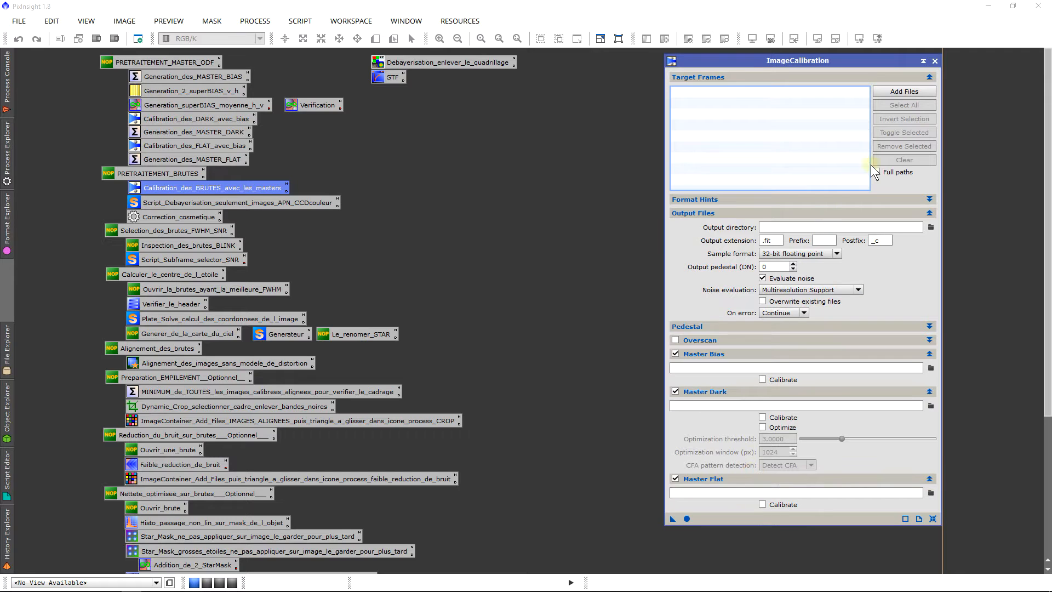
# Step: Add all Capture_NGC7635 light frames, (1) to (20), from the Ha folder as calibration target frames
pyautogui.click(898, 95)
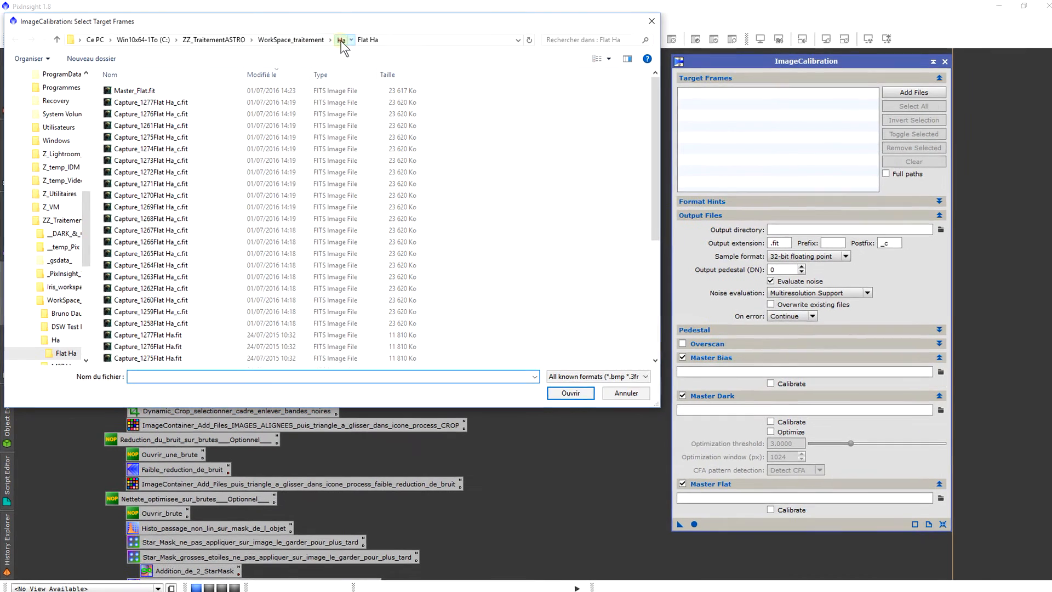
pyautogui.click(337, 39)
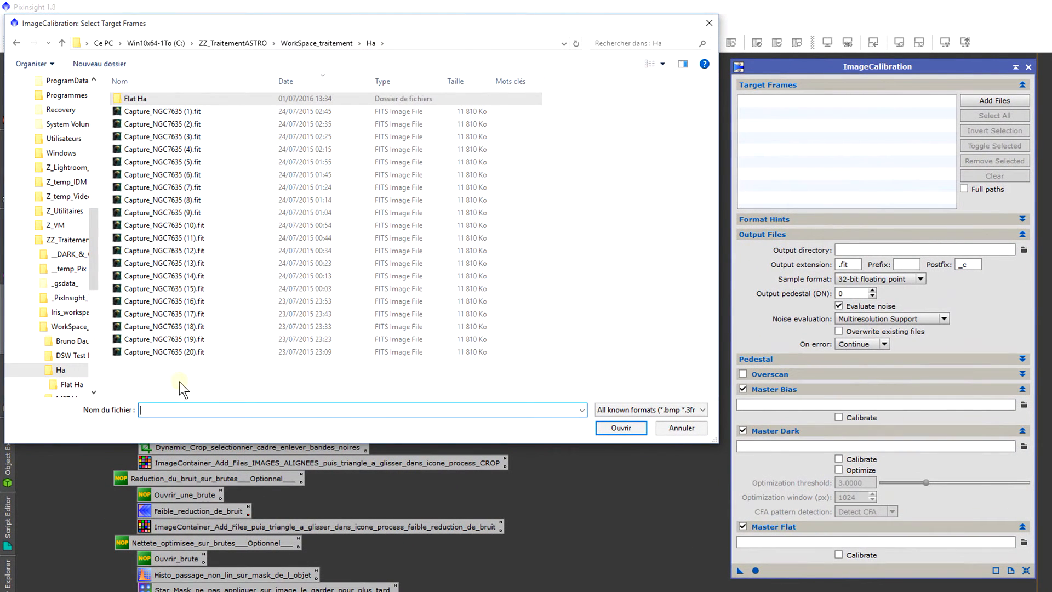
pyautogui.moveTo(183, 373); pyautogui.dragTo(199, 113)
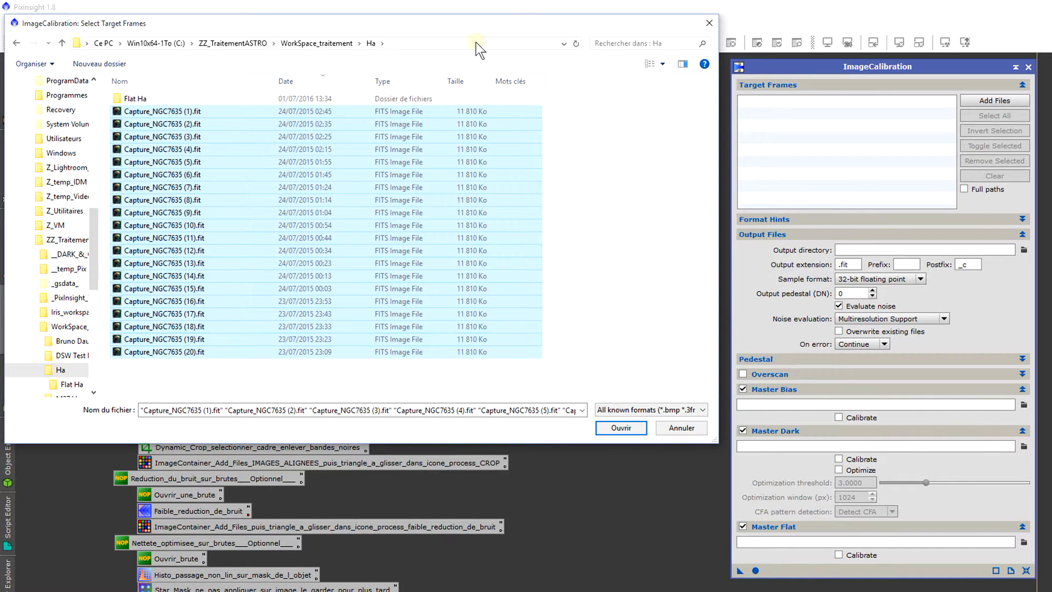
pyautogui.press('Return')
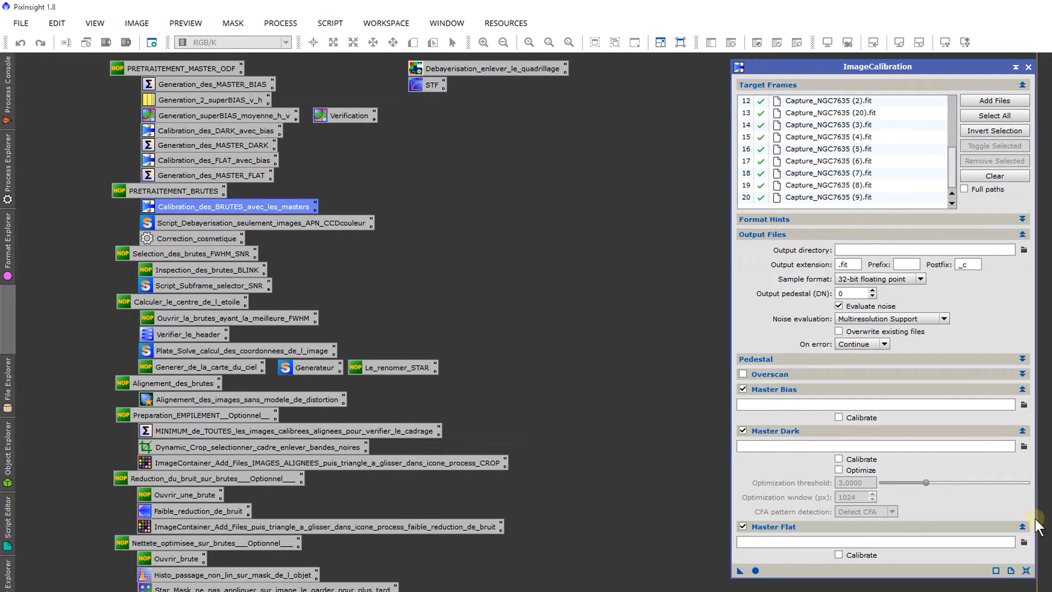
# Step: Load Master_Flat.fit from the Flat Ha folder as the master flat frame for the light frame calibration
pyautogui.click(1024, 551)
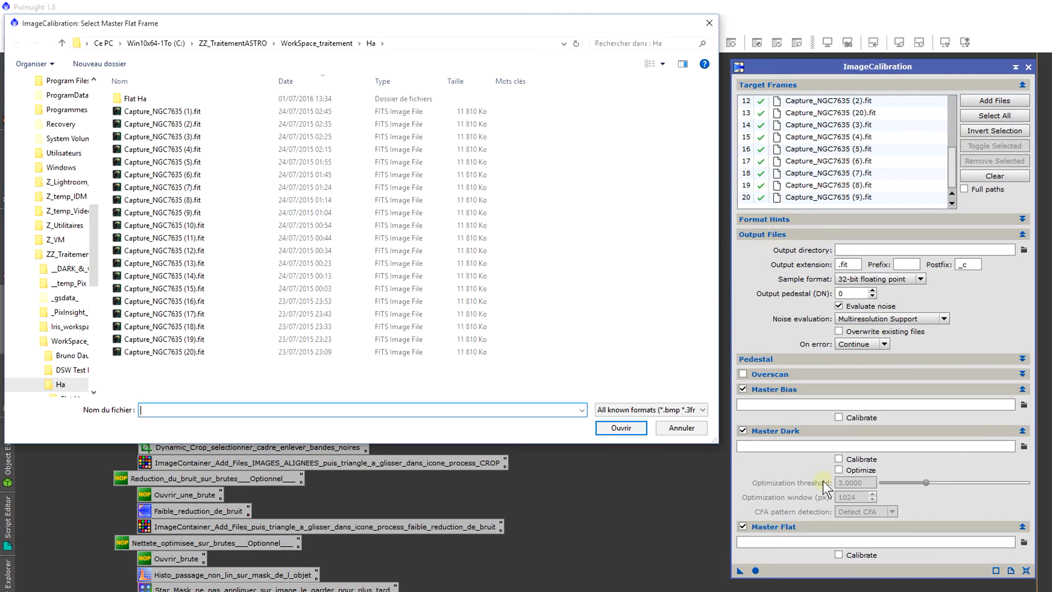
pyautogui.doubleClick(145, 98)
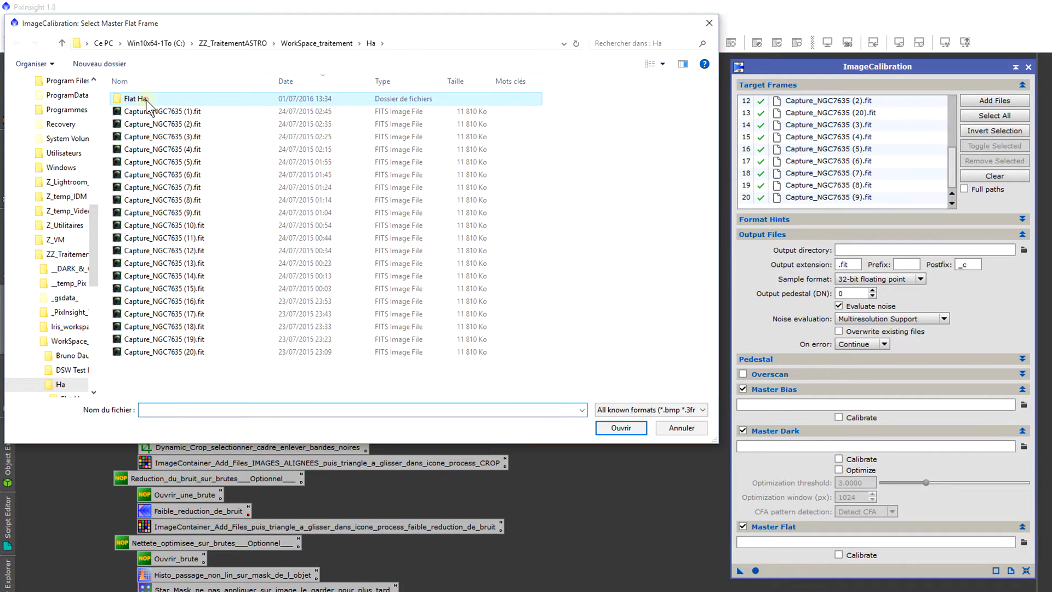
pyautogui.doubleClick(147, 100)
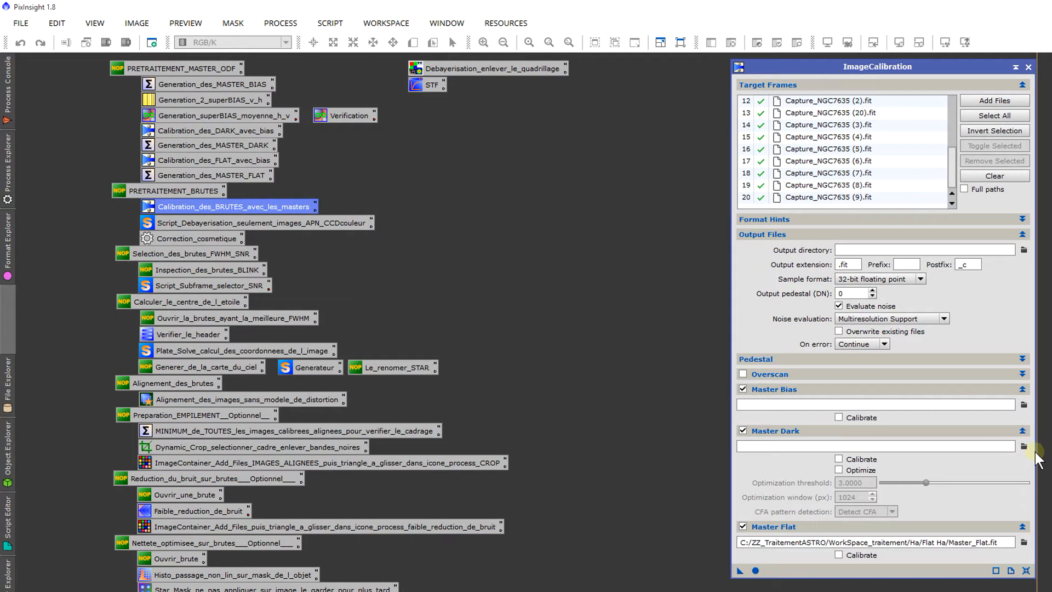
# Step: Load Master_dark_600S.fit from the __DARK_&_OFFSET/Atik 460 Ex/-4°/Bin 1 folder as the master dark frame
pyautogui.click(1023, 446)
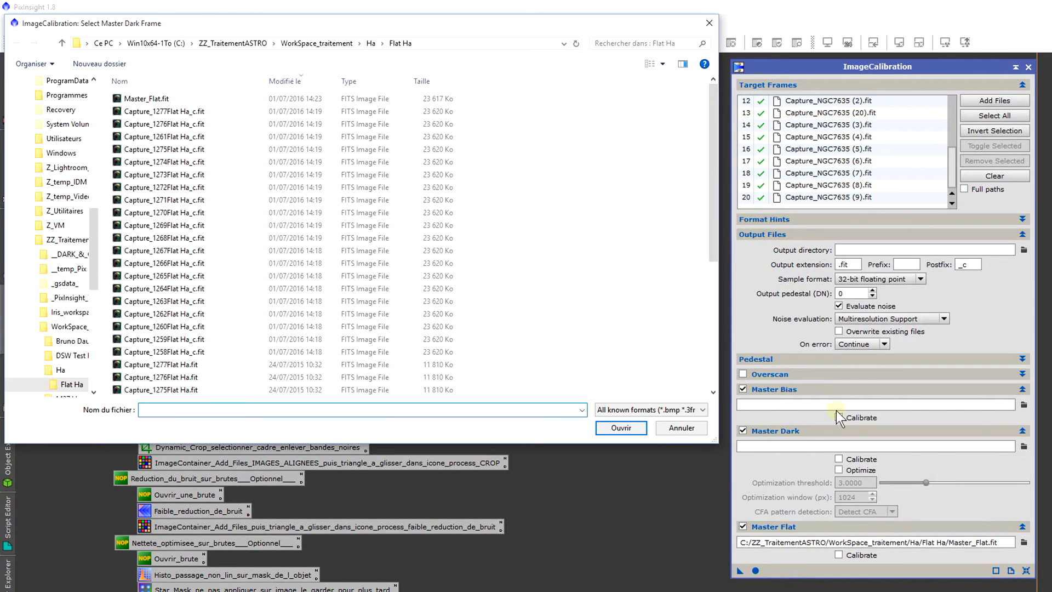
pyautogui.click(258, 43)
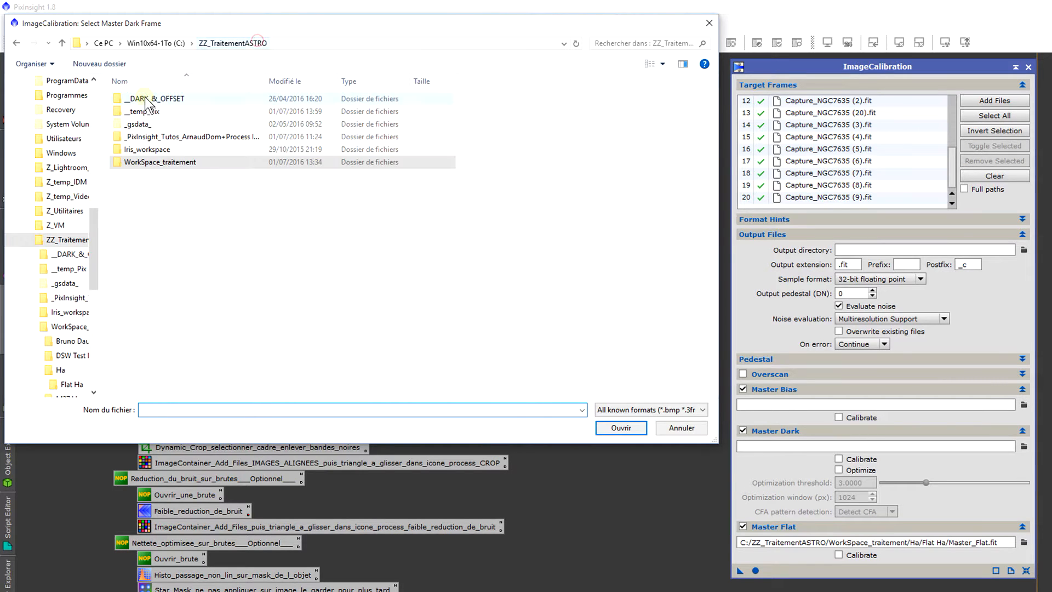
pyautogui.doubleClick(144, 100)
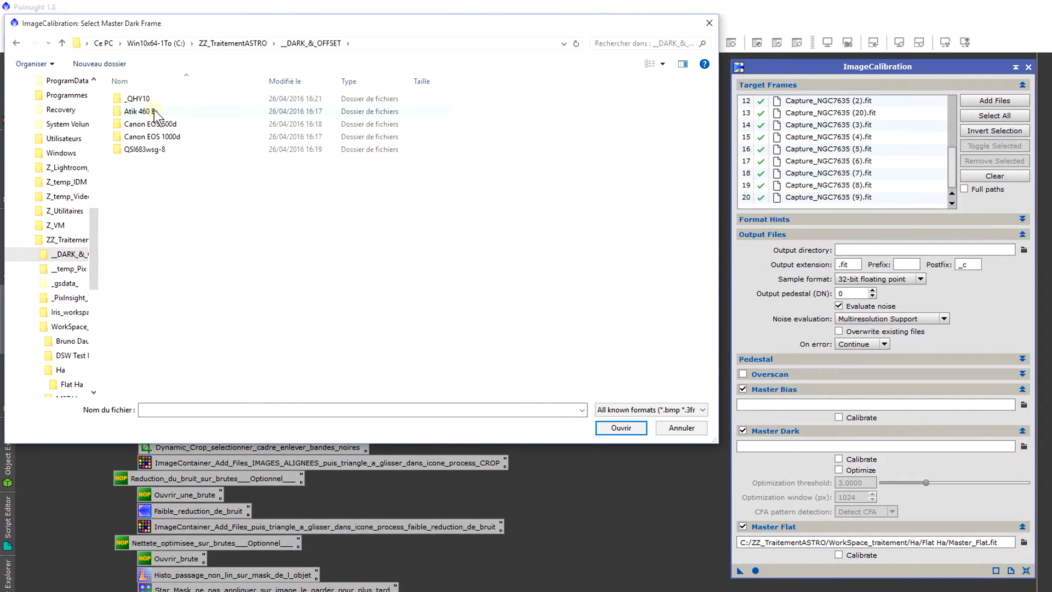
pyautogui.doubleClick(153, 110)
pyautogui.doubleClick(153, 100)
pyautogui.click(154, 100)
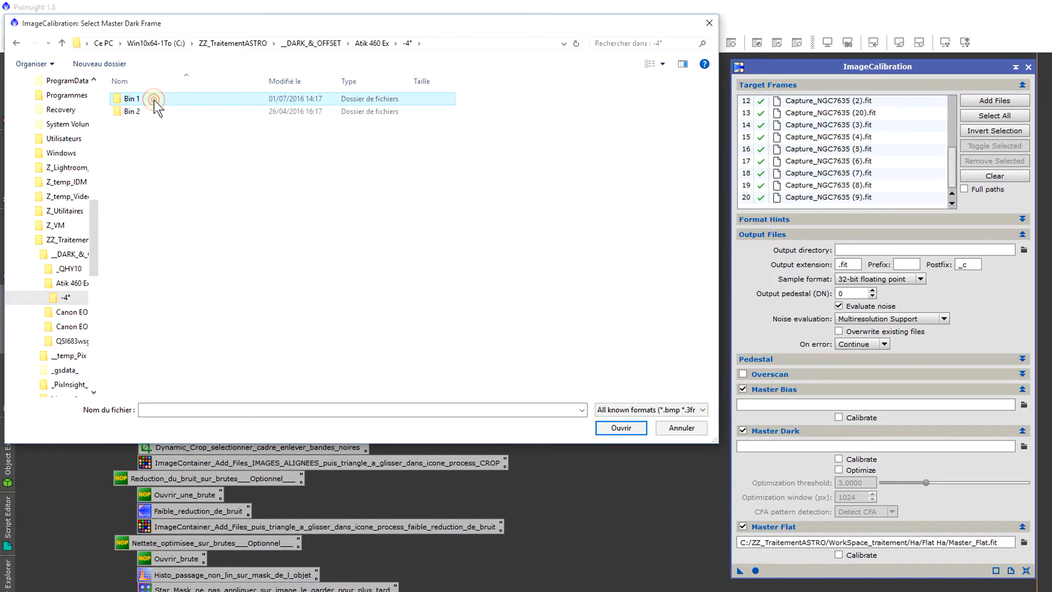
pyautogui.doubleClick(153, 100)
pyautogui.click(160, 151)
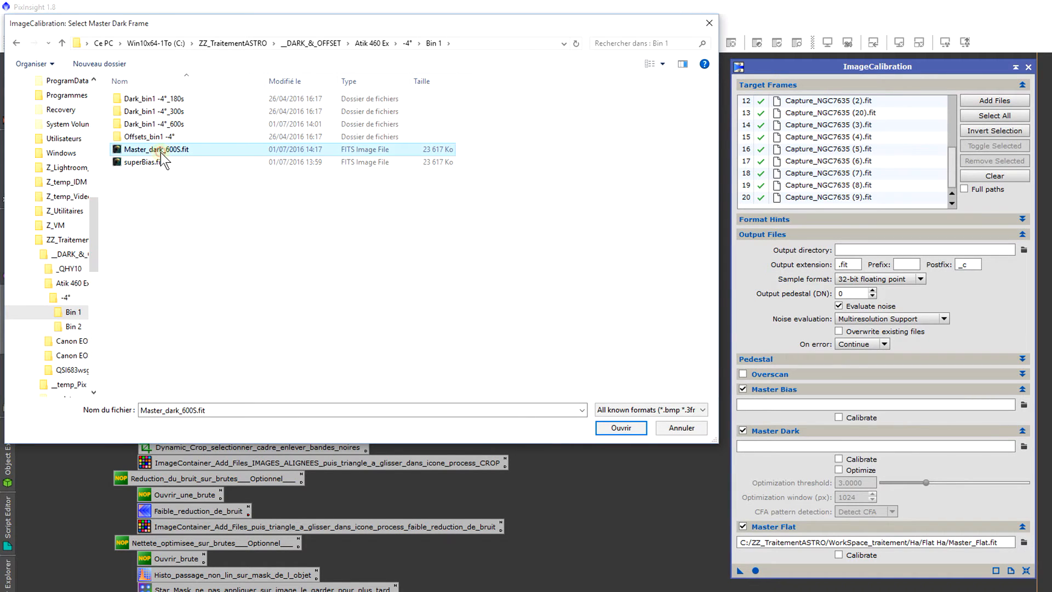
pyautogui.doubleClick(160, 152)
# Step: Load superBias.fit from the same Bin 1 folder as the master bias frame, and check that Overscan is disabled
pyautogui.click(1022, 404)
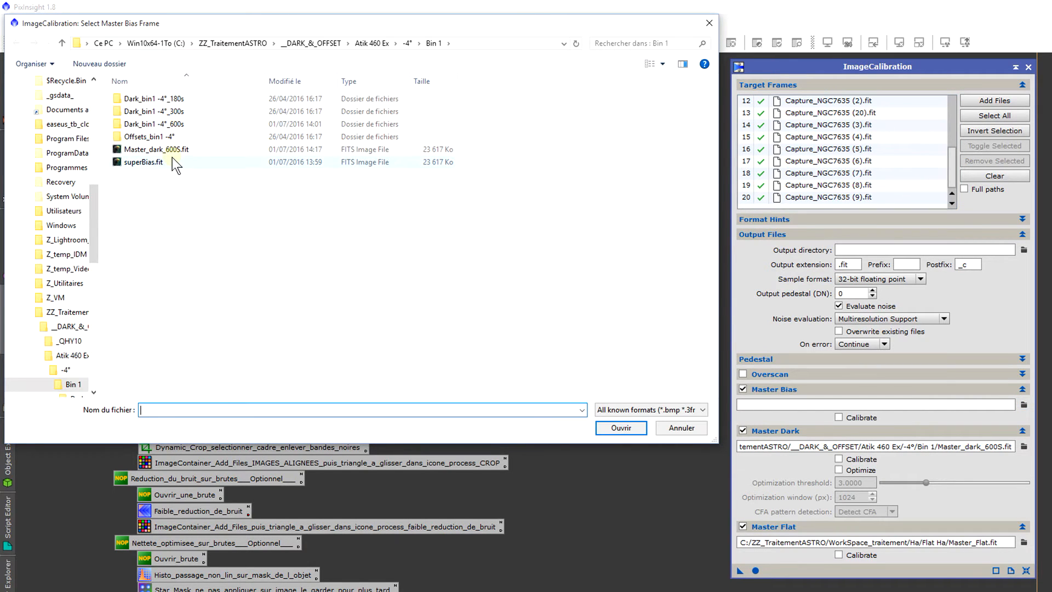
pyautogui.doubleClick(172, 157)
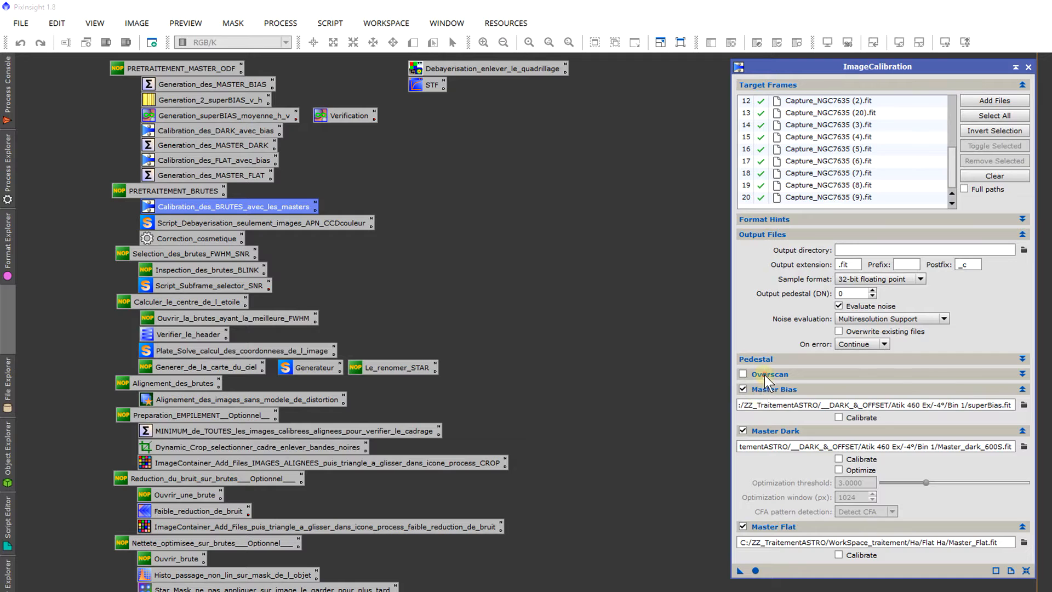
pyautogui.click(764, 375)
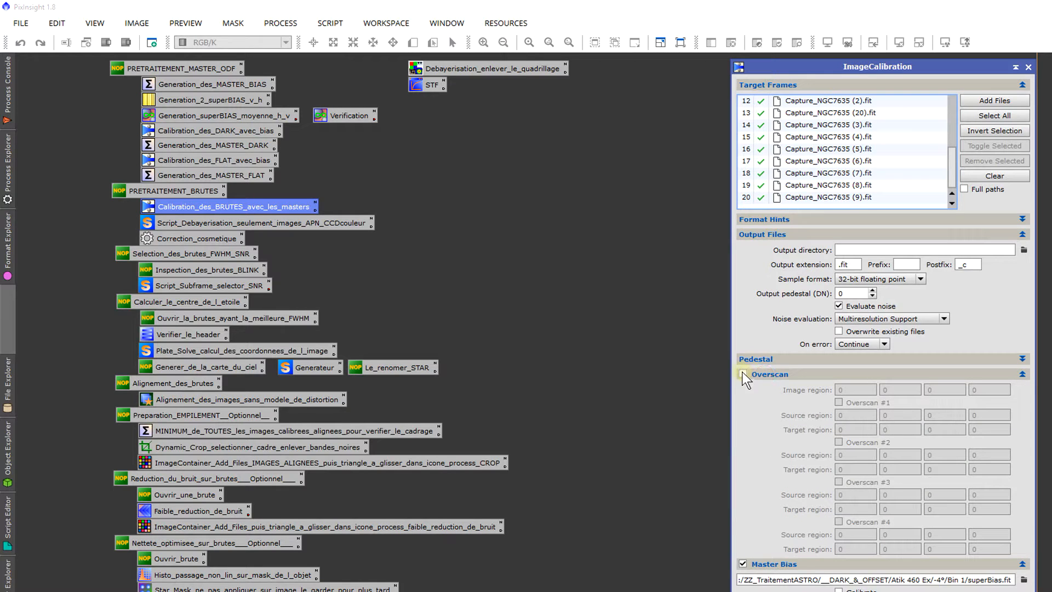
pyautogui.click(784, 376)
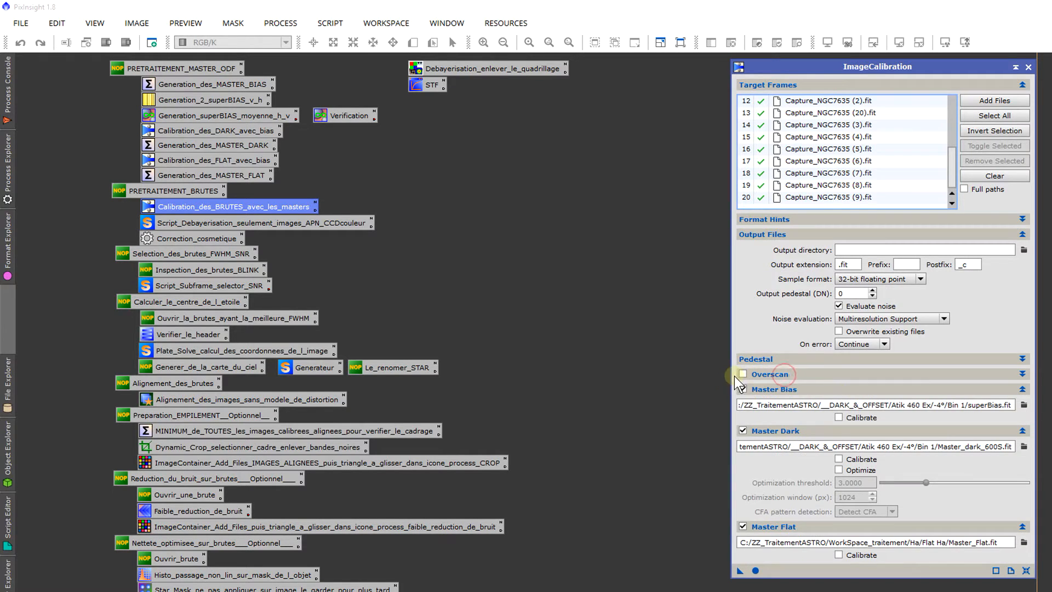
# Step: Run ImageCalibration on the NGC7635 light frames and close the process
pyautogui.click(760, 565)
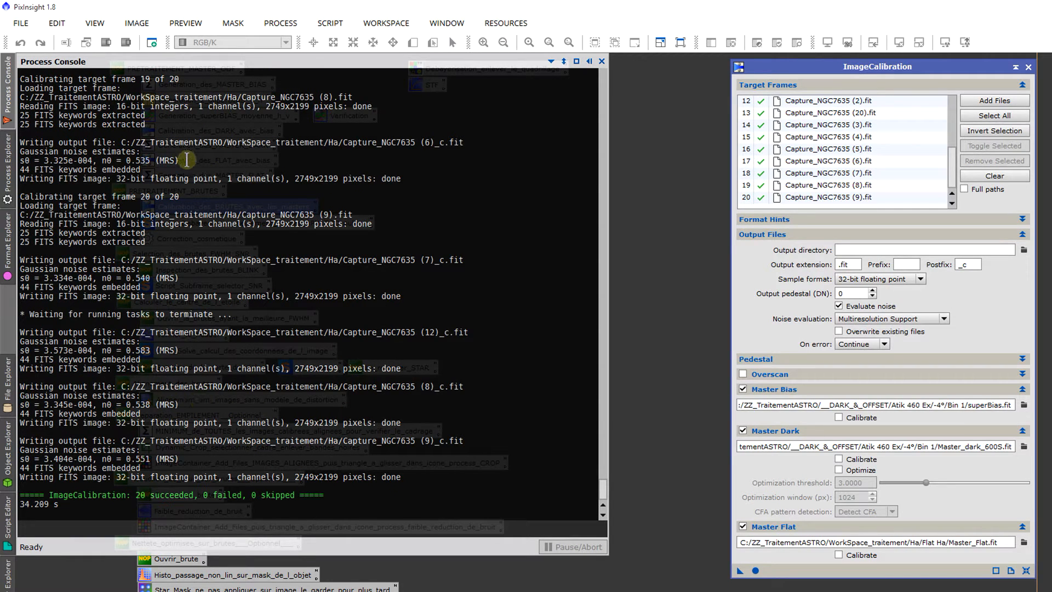
pyautogui.moveTo(122, 206); pyautogui.dragTo(141, 196)
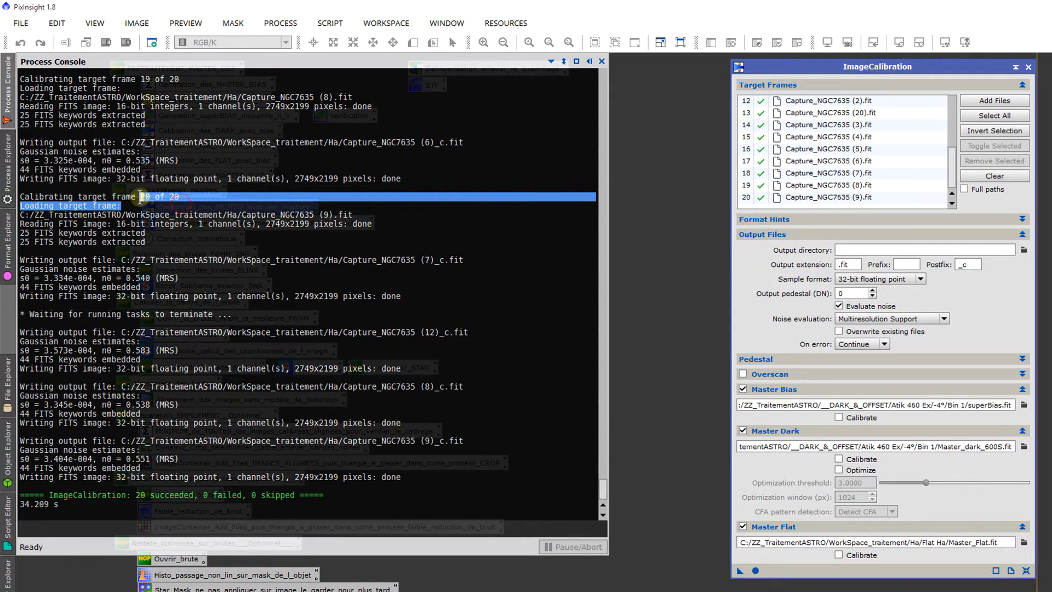
pyautogui.click(285, 188)
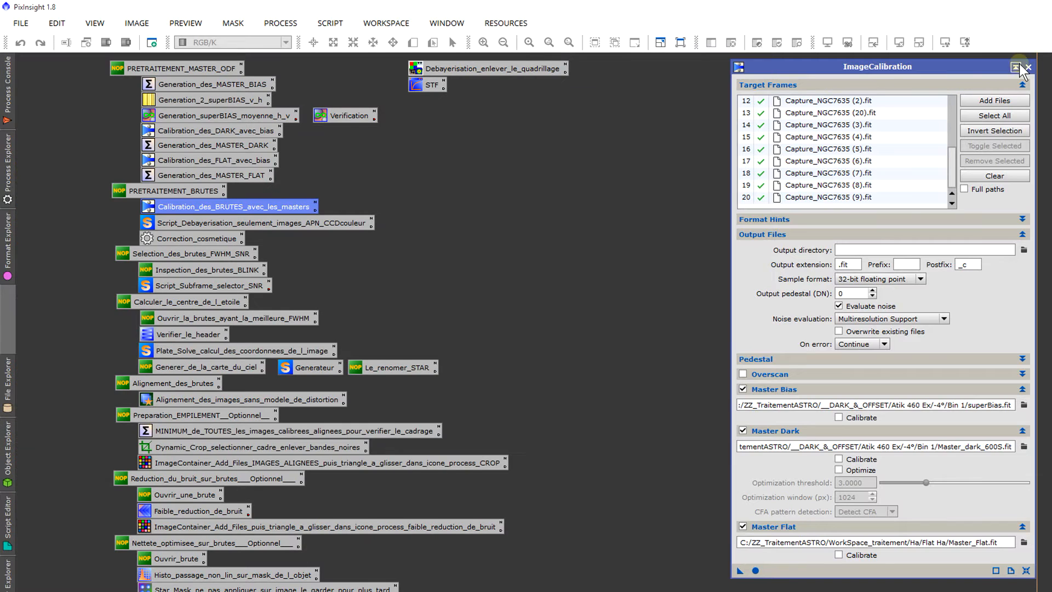
pyautogui.click(1027, 67)
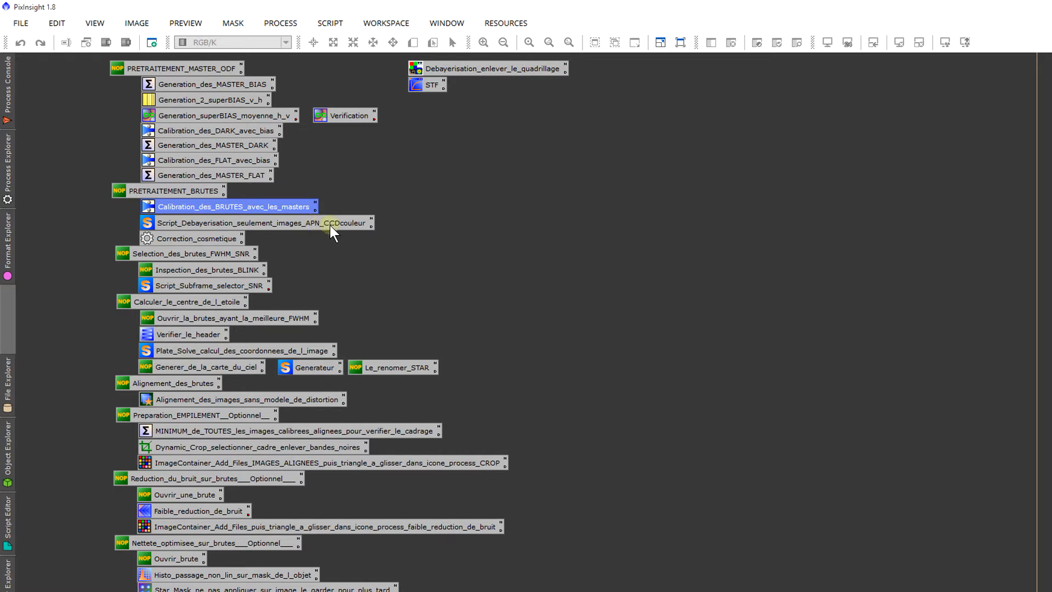
# Step: Launch the Batch Debayer script from its saved process and review the available debayer methods and Bayer / mosaic patterns
pyautogui.doubleClick(252, 220)
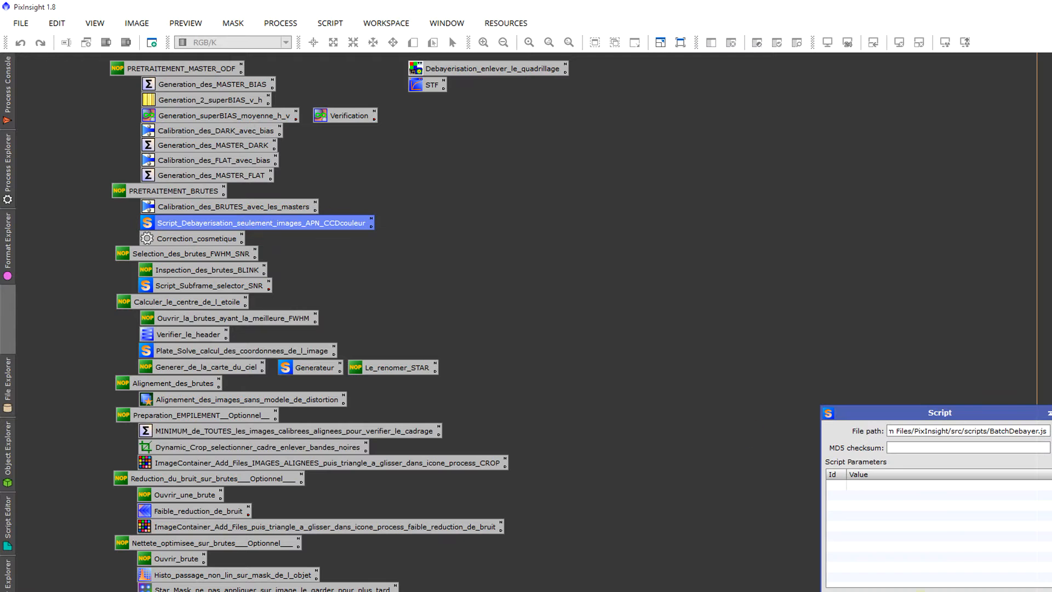
pyautogui.click(860, 591)
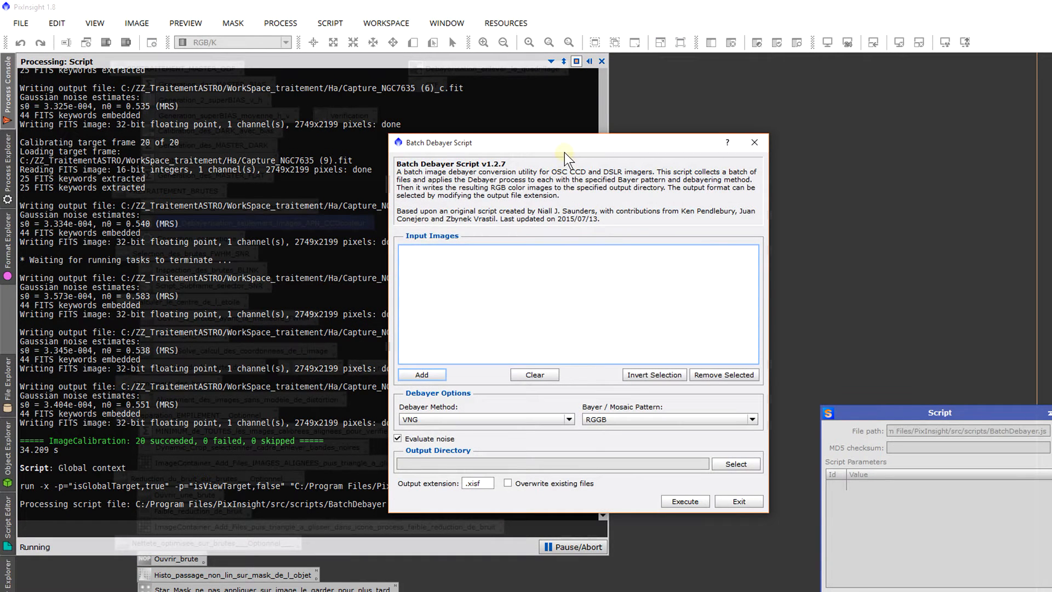
pyautogui.moveTo(564, 153); pyautogui.dragTo(540, 143)
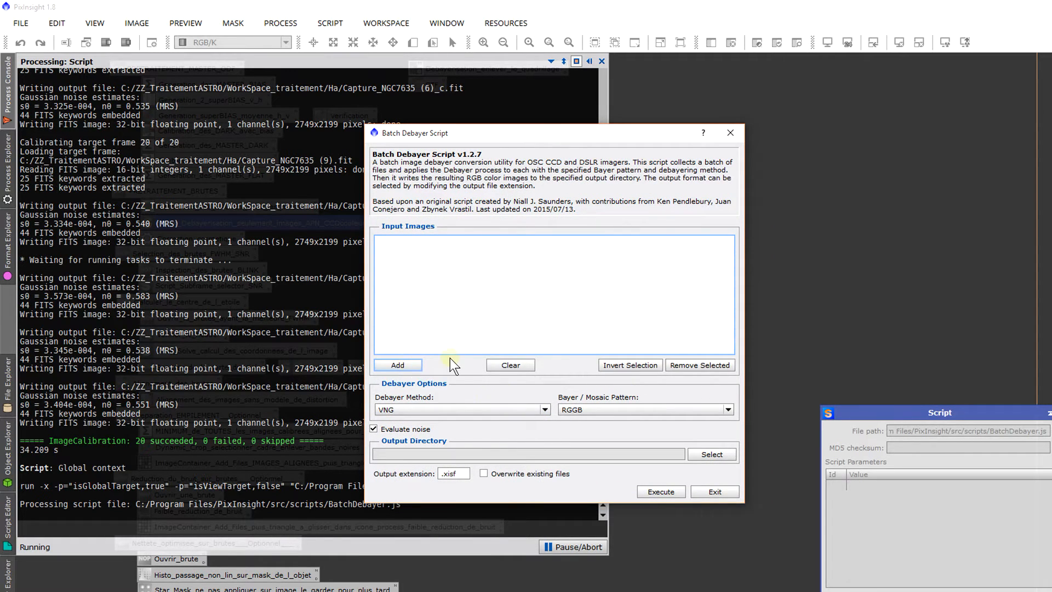
pyautogui.click(544, 409)
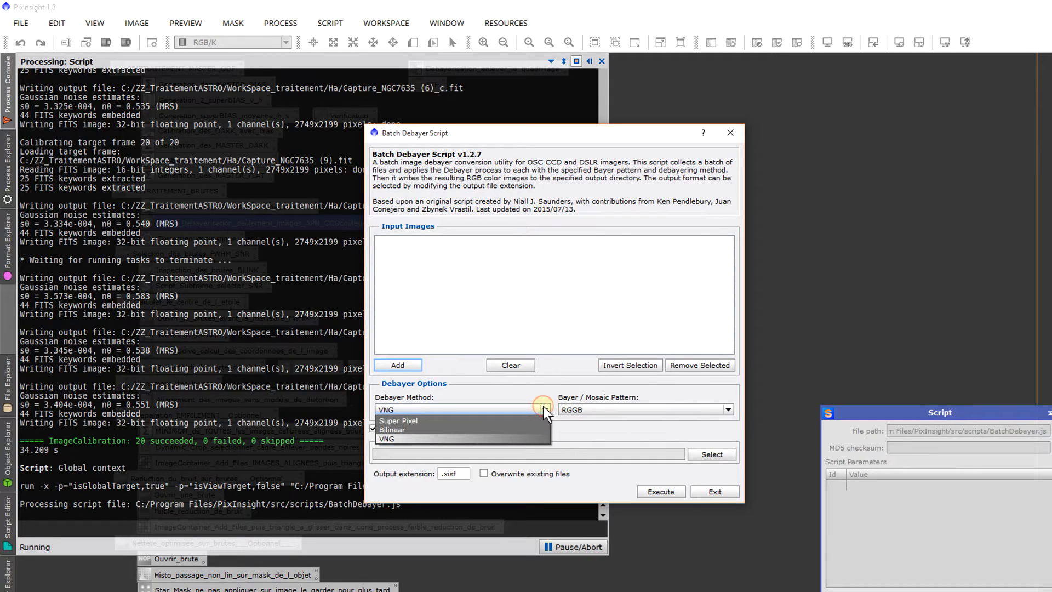
pyautogui.click(544, 408)
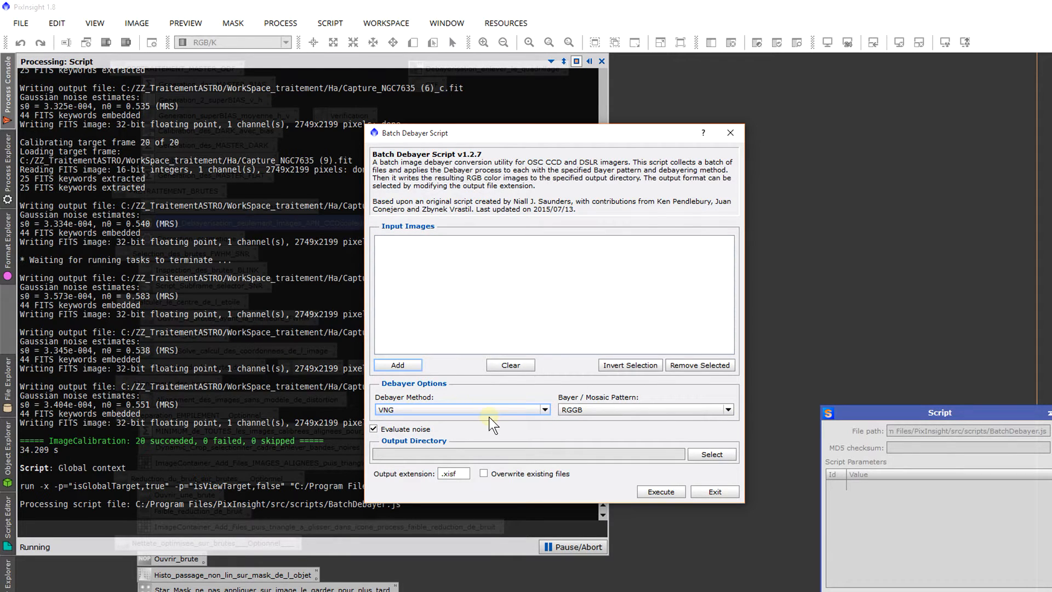
pyautogui.click(574, 412)
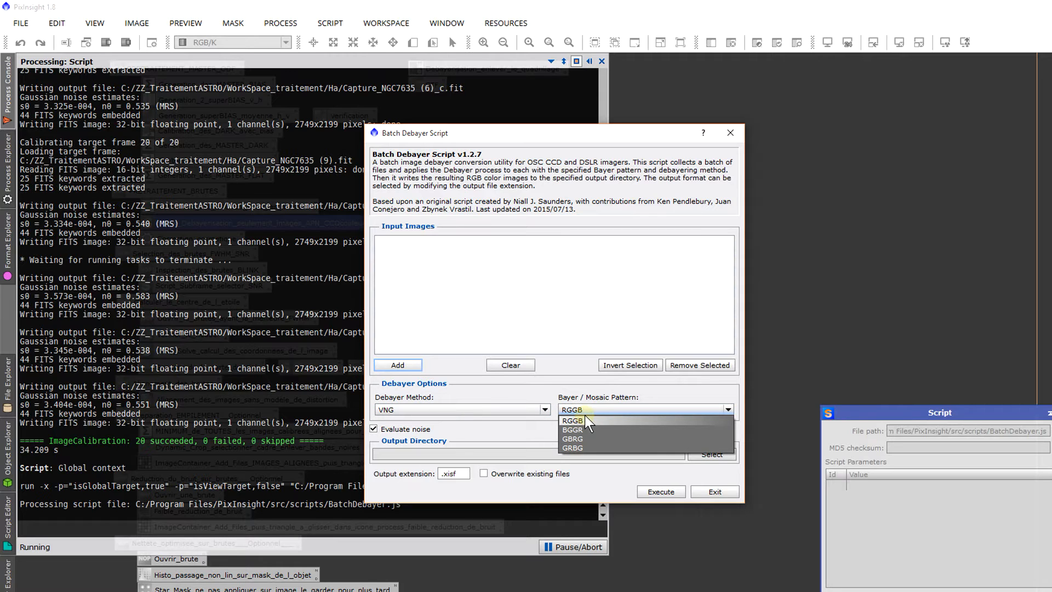
pyautogui.click(589, 412)
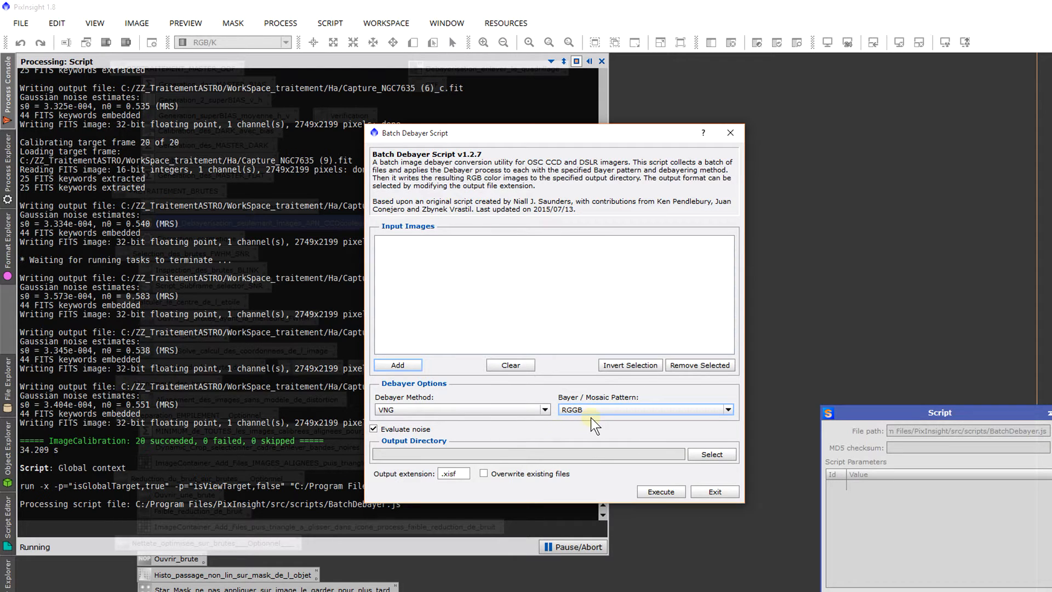
# Step: Review the Batch Debayer output directory and extension settings, then exit the script and close its process
pyautogui.click(482, 453)
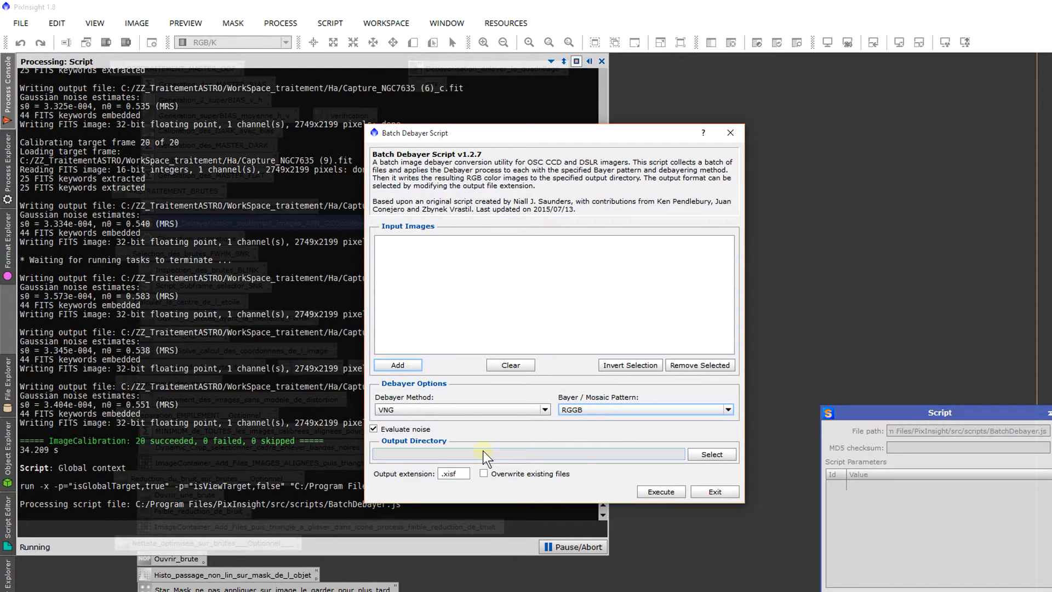
pyautogui.click(454, 476)
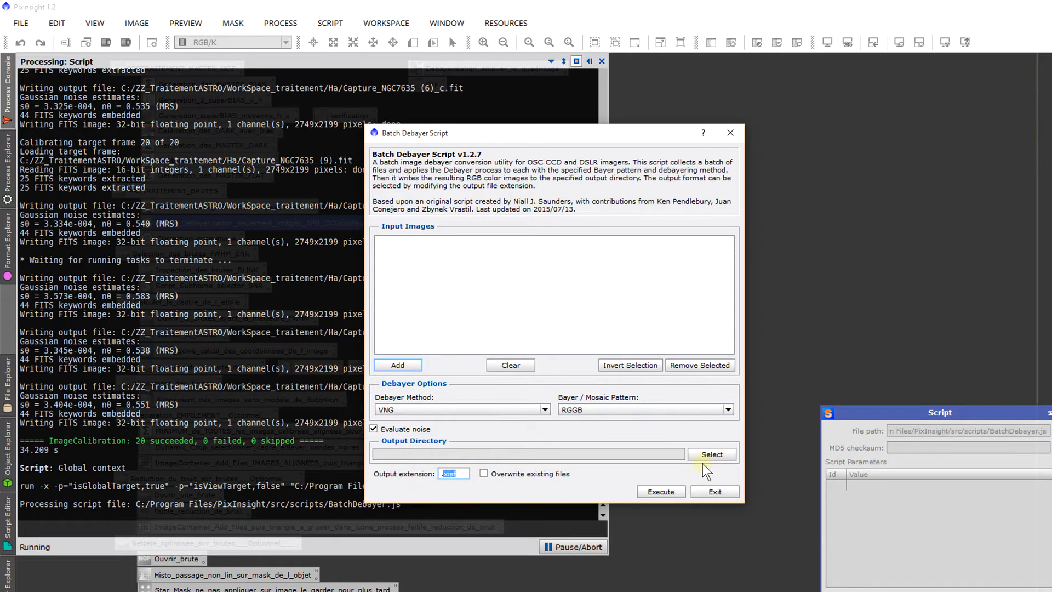
pyautogui.click(708, 490)
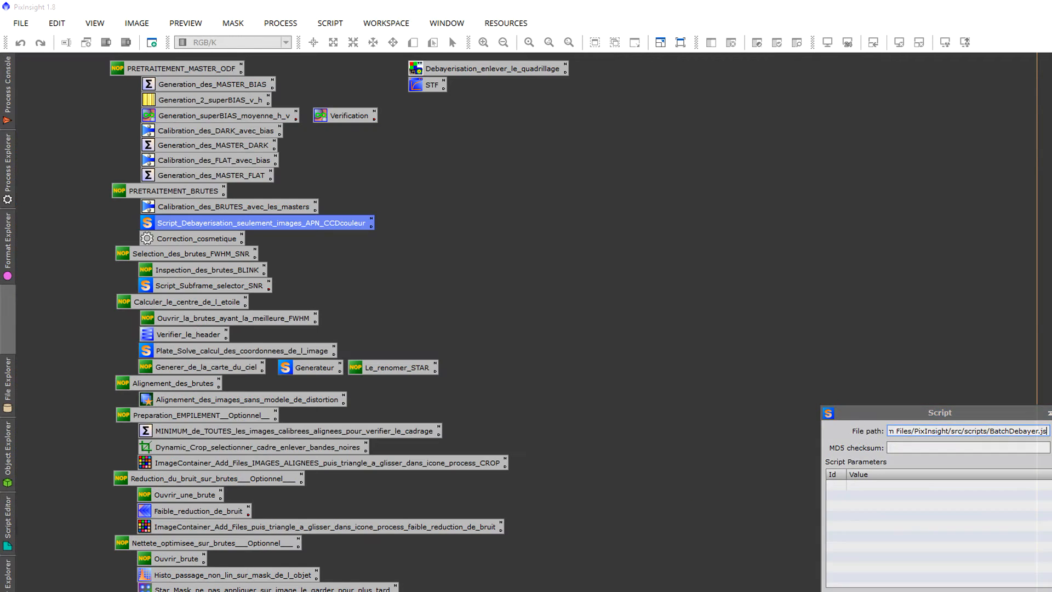
pyautogui.click(1048, 412)
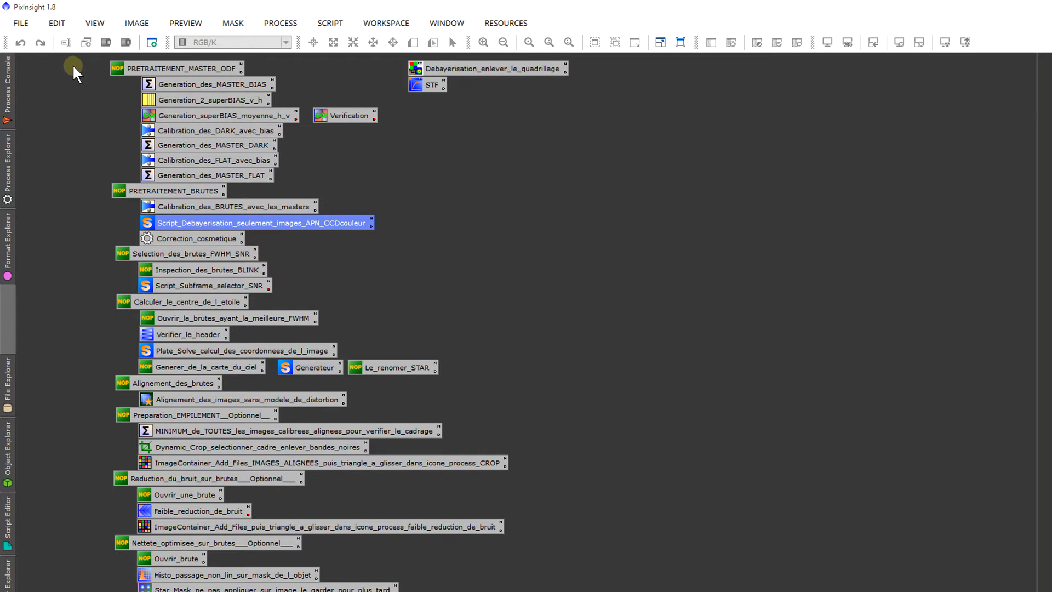
# Step: Open the calibrated frame Capture_NGC7635 (6)_c.fit from the Ha folder and auto-stretch its display
pyautogui.click(28, 26)
pyautogui.click(36, 45)
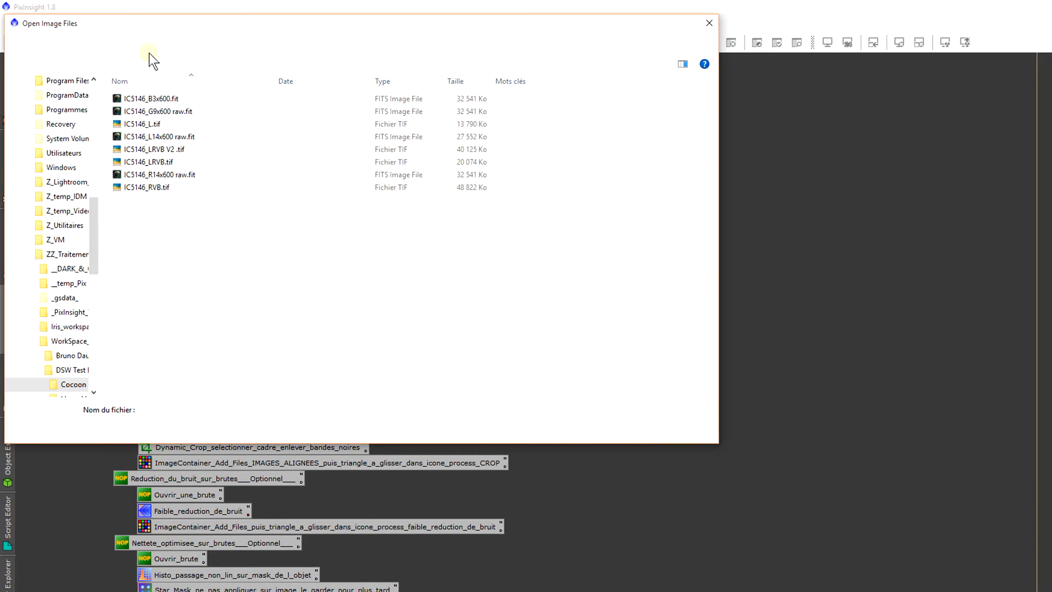
pyautogui.click(323, 43)
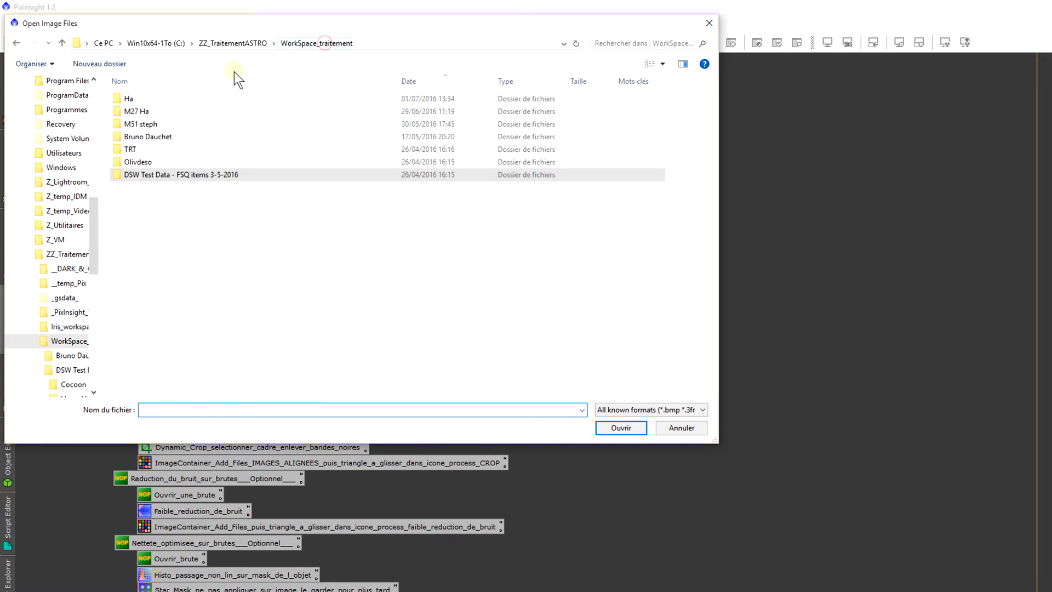
pyautogui.click(185, 94)
pyautogui.doubleClick(171, 100)
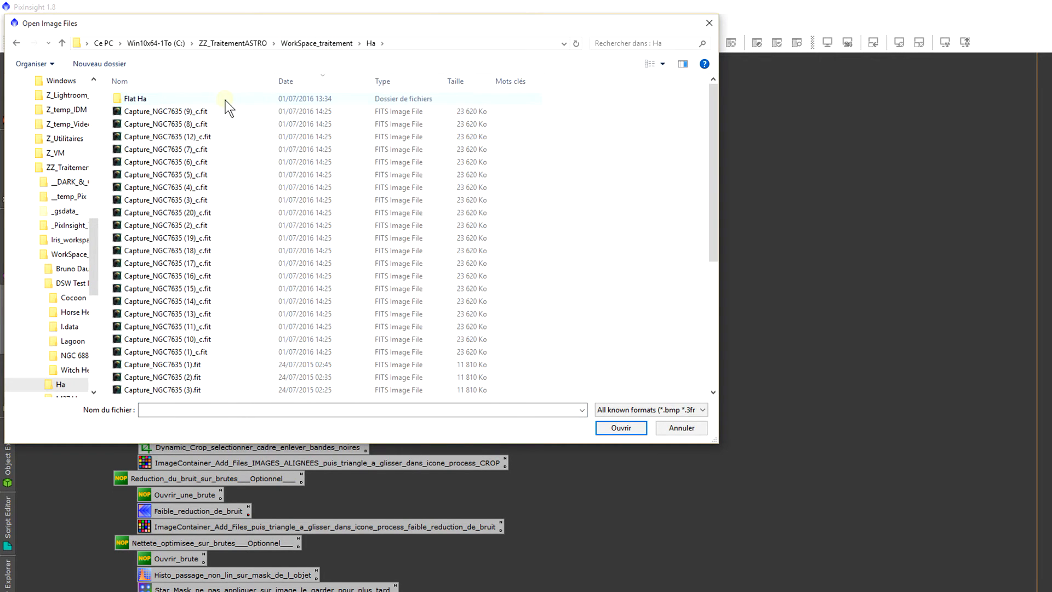
pyautogui.click(210, 160)
pyautogui.doubleClick(210, 160)
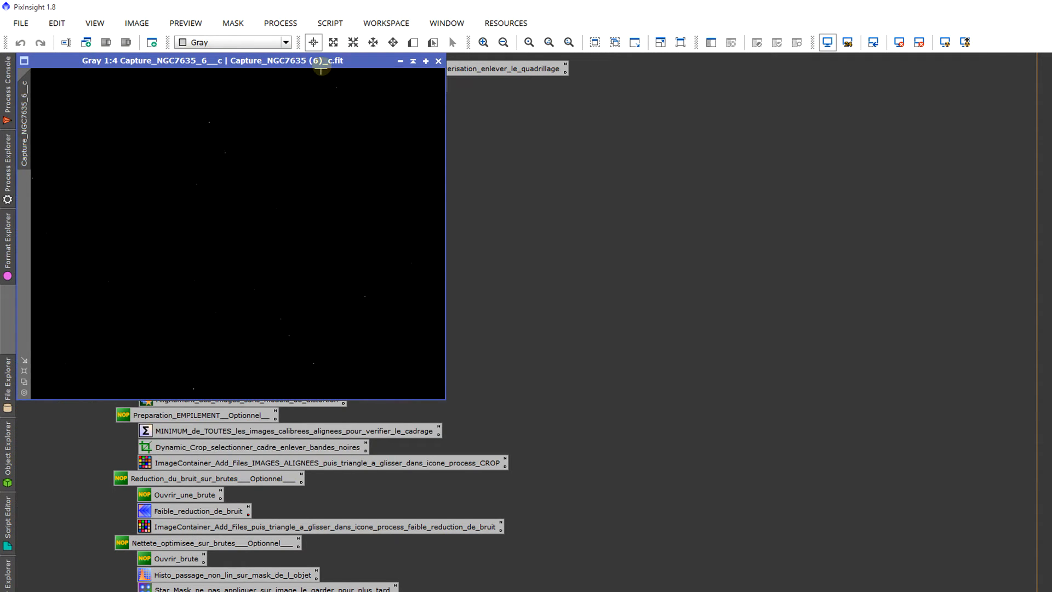
pyautogui.moveTo(318, 61); pyautogui.dragTo(396, 121)
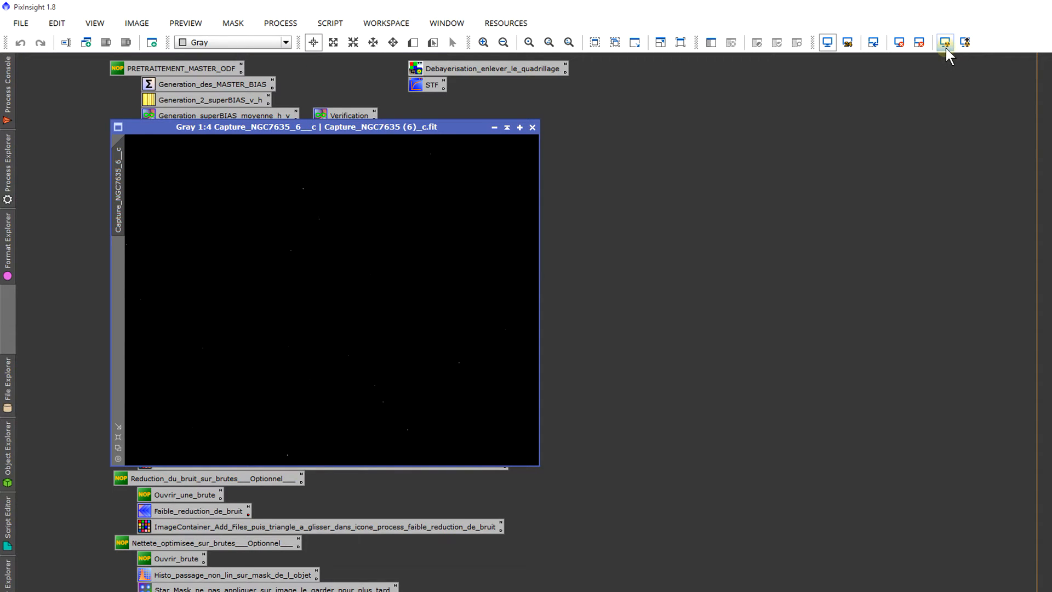
pyautogui.click(945, 44)
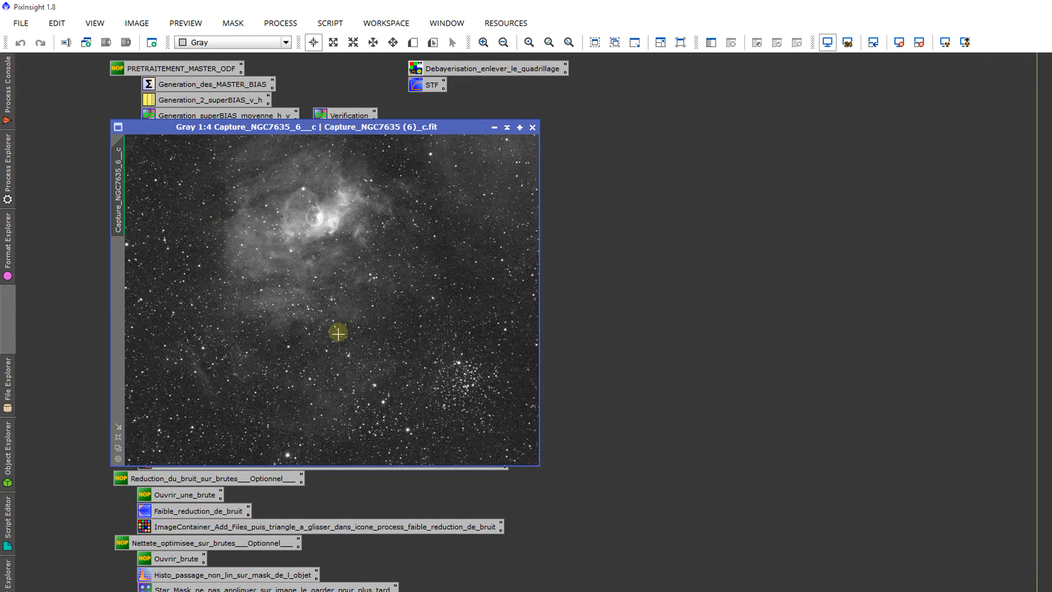
# Step: Create a rectangular preview over a star field in the calibrated frame, working at 2:1 magnification
pyautogui.scroll(4, 338, 333)
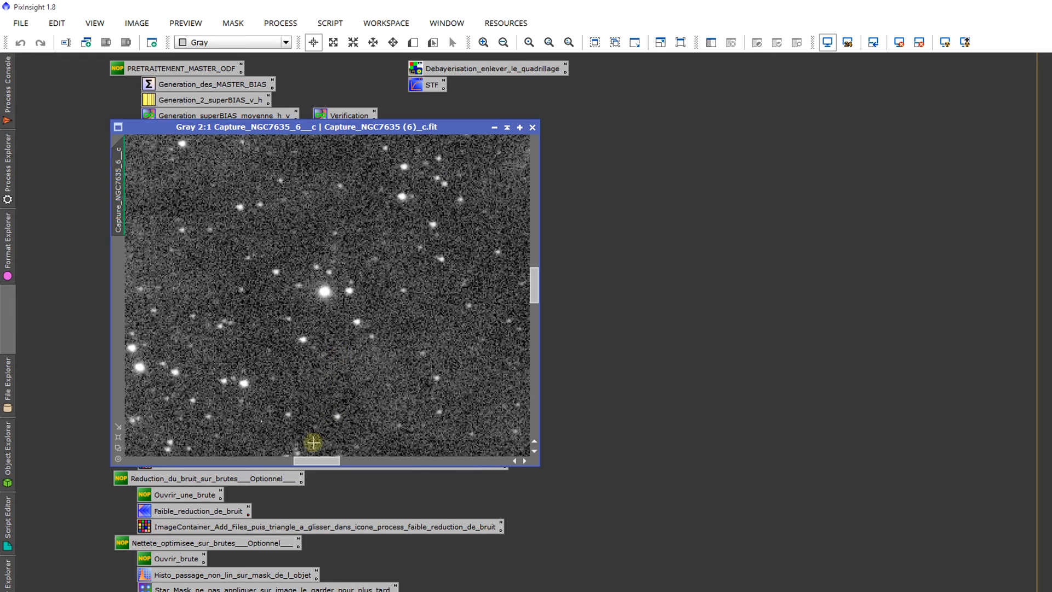
pyautogui.moveTo(312, 459); pyautogui.dragTo(275, 465)
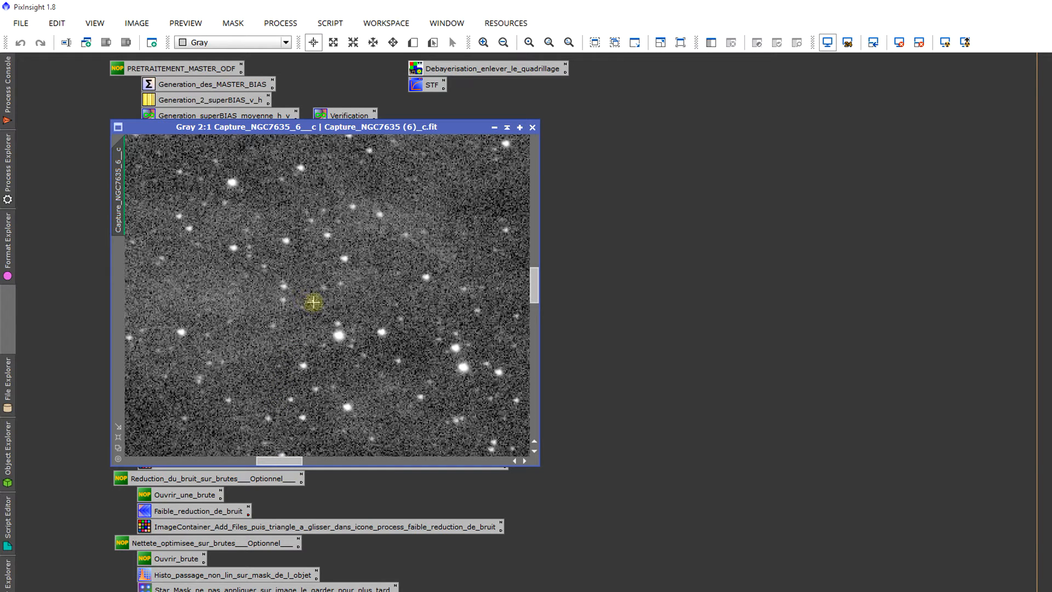
pyautogui.click(413, 42)
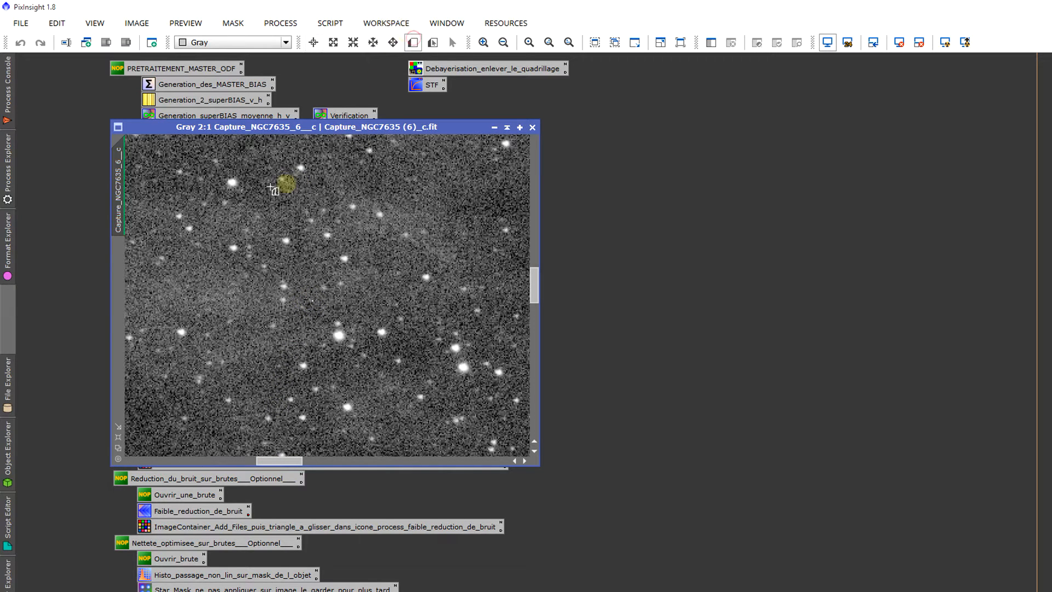
pyautogui.moveTo(215, 216); pyautogui.dragTo(420, 389)
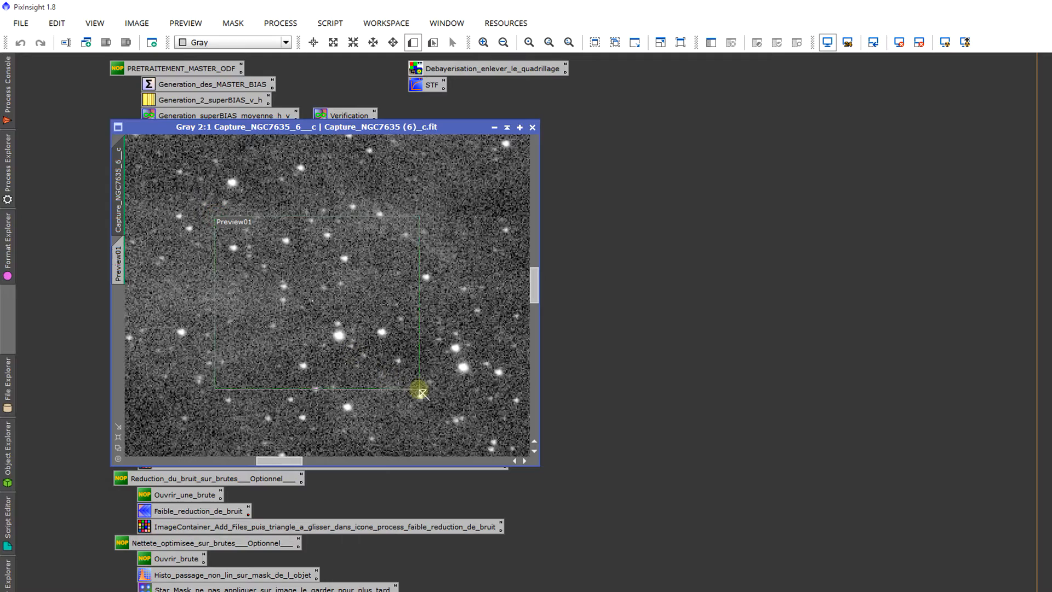
# Step: Create a second, smaller preview around a bright star near the frame's left edge, and display Preview01
pyautogui.moveTo(285, 462); pyautogui.dragTo(127, 458)
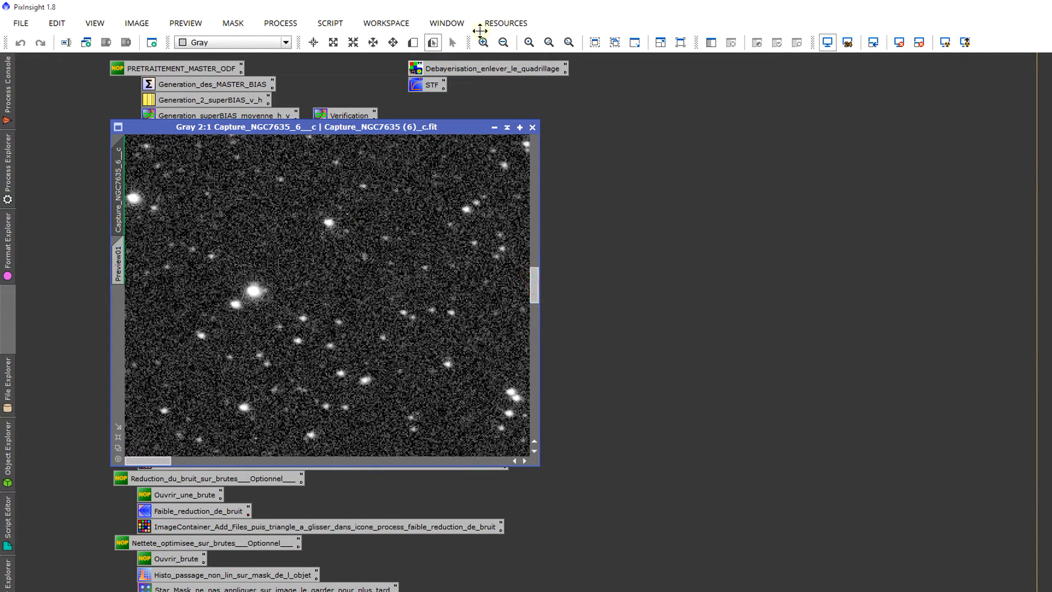
pyautogui.click(412, 42)
pyautogui.moveTo(276, 170); pyautogui.dragTo(419, 271)
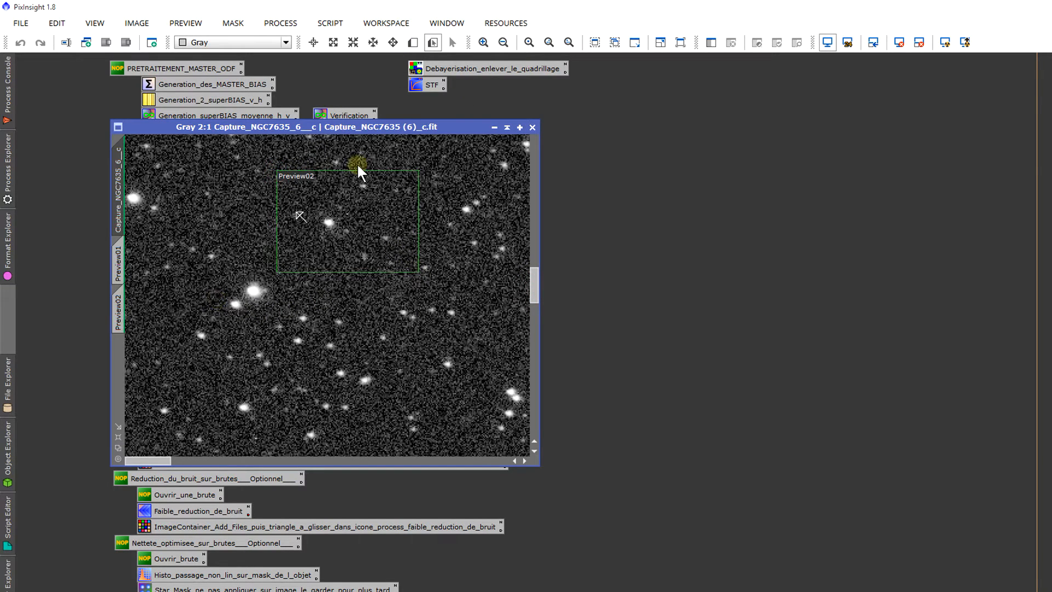
pyautogui.click(124, 253)
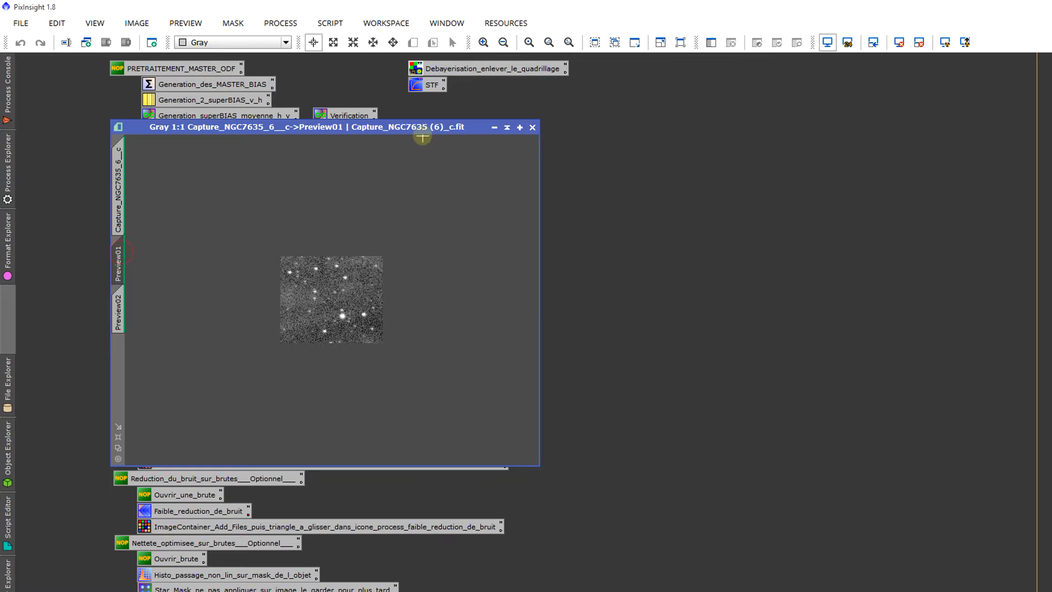
pyautogui.moveTo(422, 127); pyautogui.dragTo(506, 91)
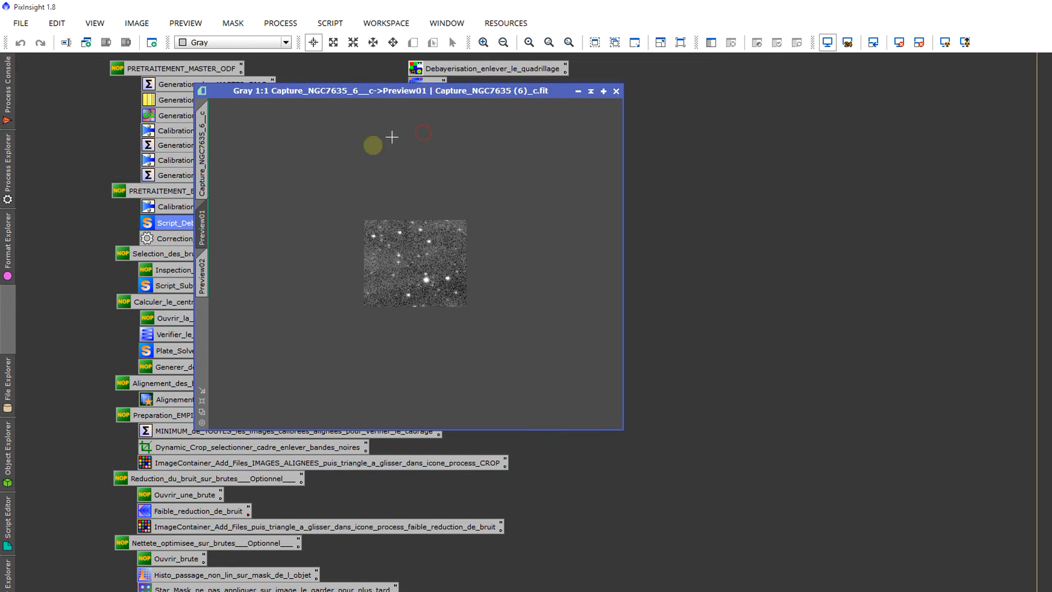
# Step: Open the CosmeticCorrection process from its saved Correction_cosmetique icon and expand its Auto detect settings
pyautogui.doubleClick(169, 234)
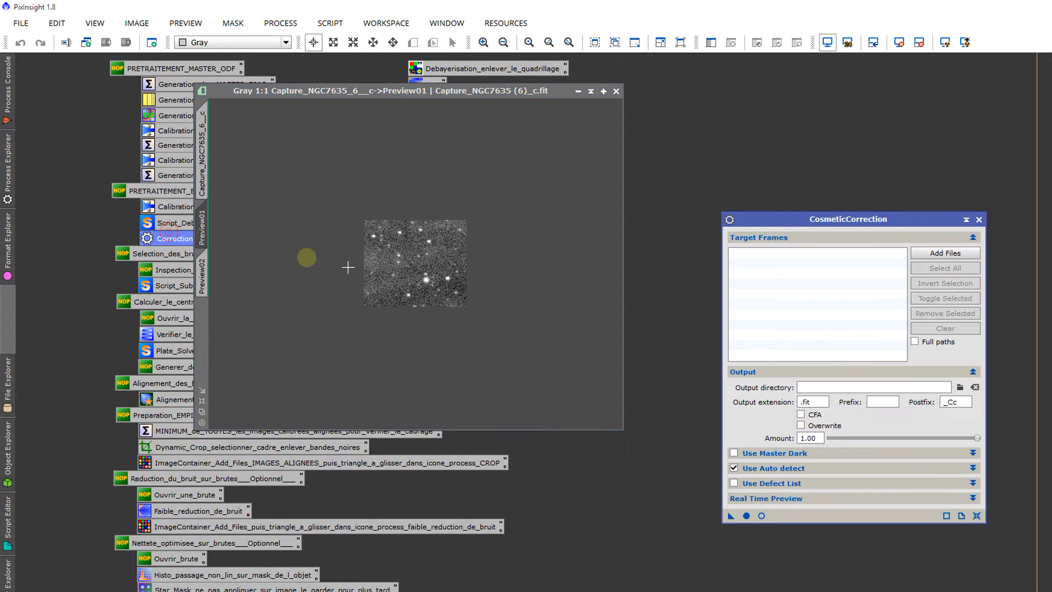
pyautogui.click(805, 466)
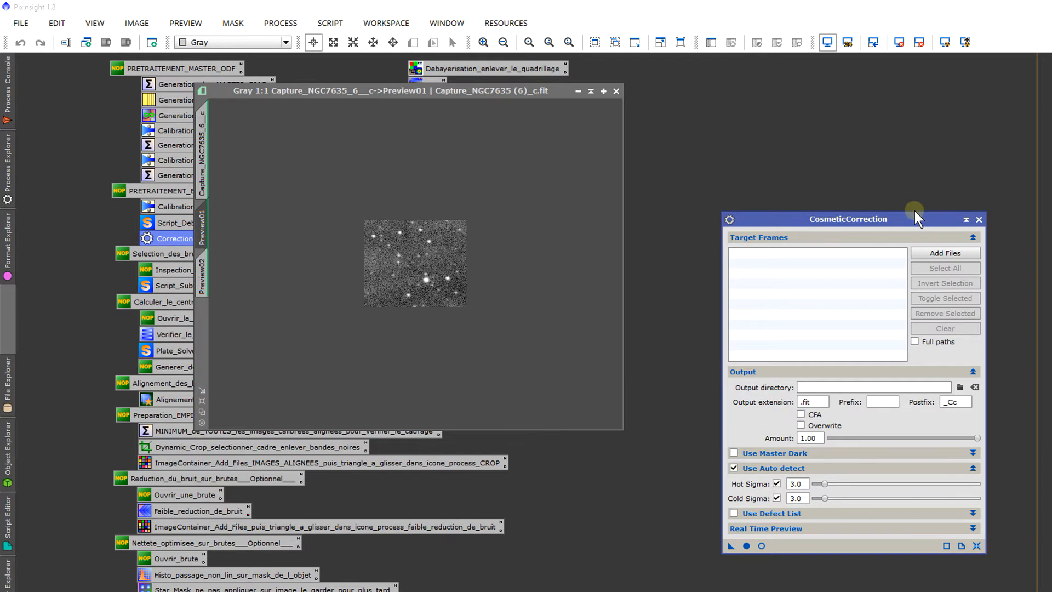
pyautogui.moveTo(915, 210); pyautogui.dragTo(905, 107)
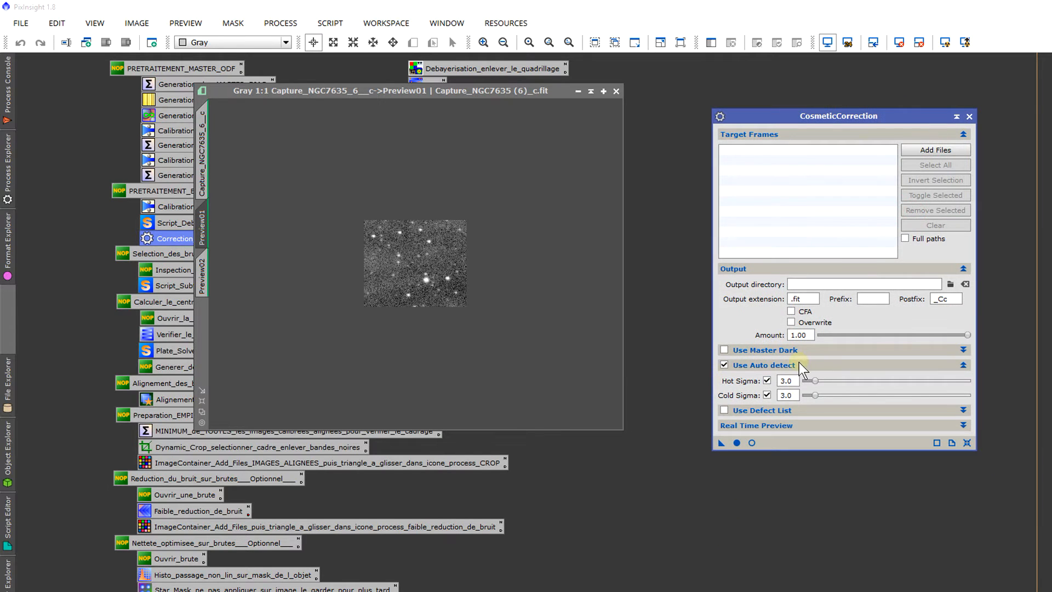
# Step: Add the calibrated frames Capture_NGC7635 (1)_c.fit through (20)_c.fit from the WorkSpace_traitement Ha folder as target frames
pyautogui.click(931, 149)
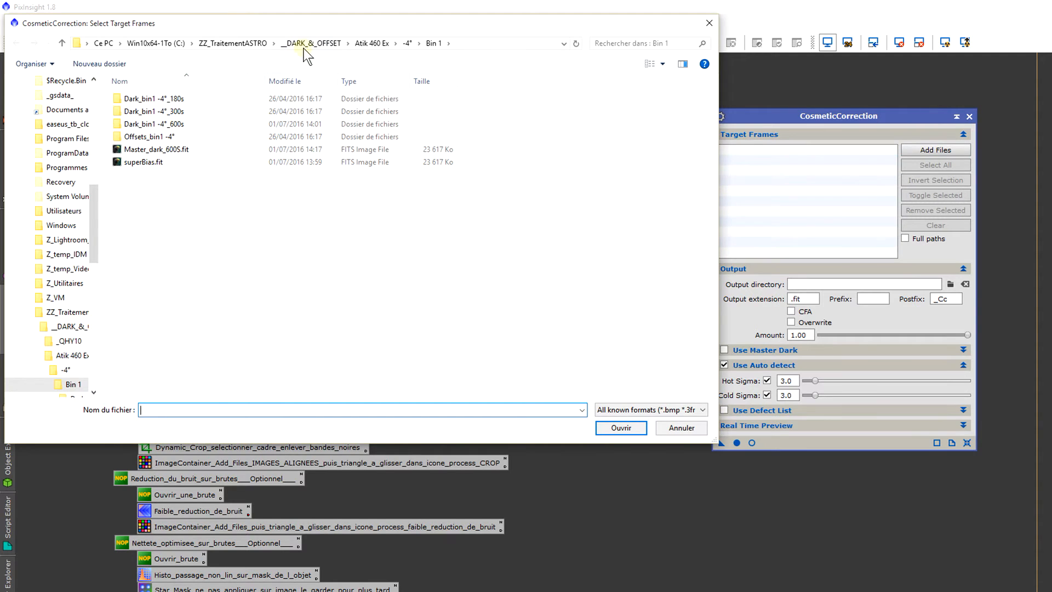
pyautogui.click(222, 44)
pyautogui.doubleClick(160, 163)
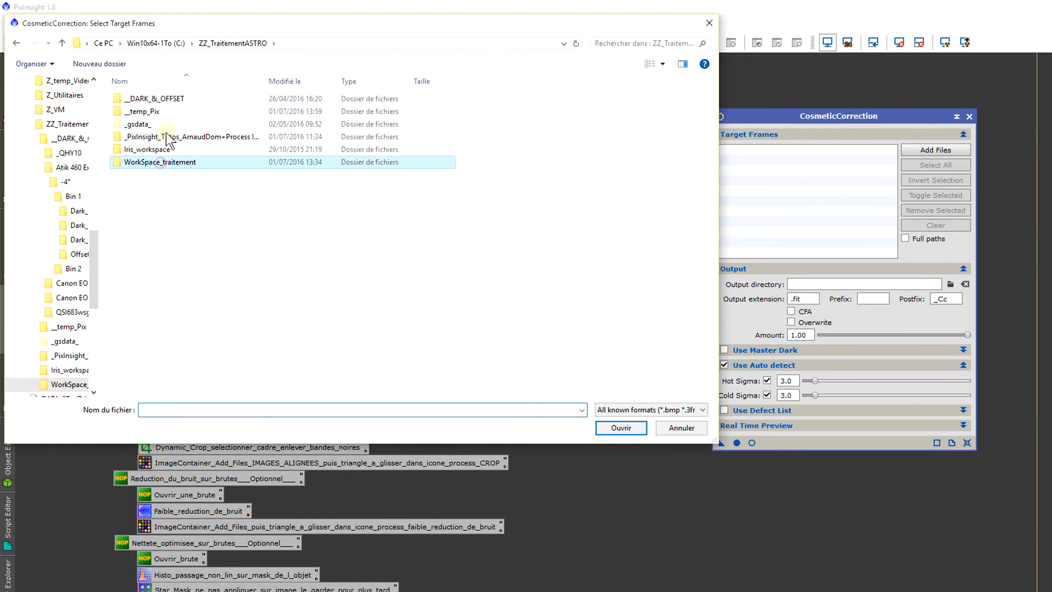
pyautogui.doubleClick(173, 101)
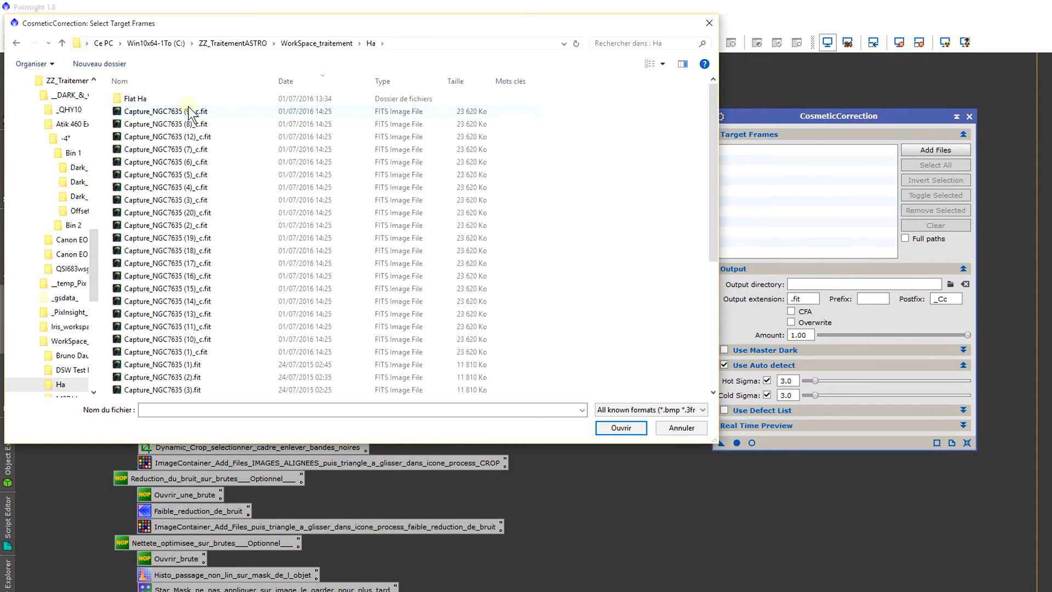
pyautogui.click(189, 110)
pyautogui.keyDown('shift'); pyautogui.click(206, 351); pyautogui.keyUp('shift')
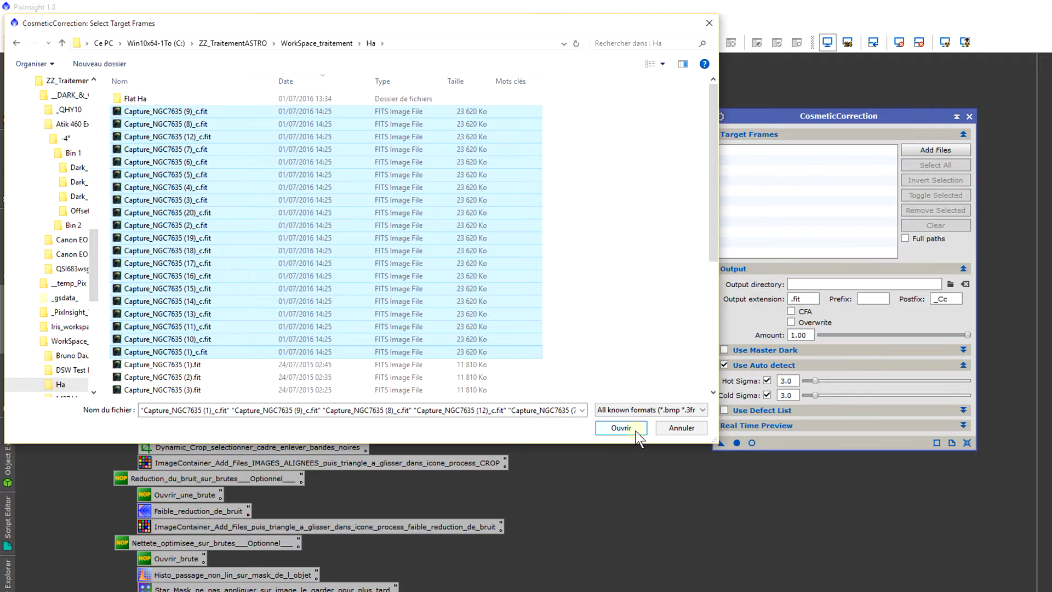
pyautogui.click(621, 428)
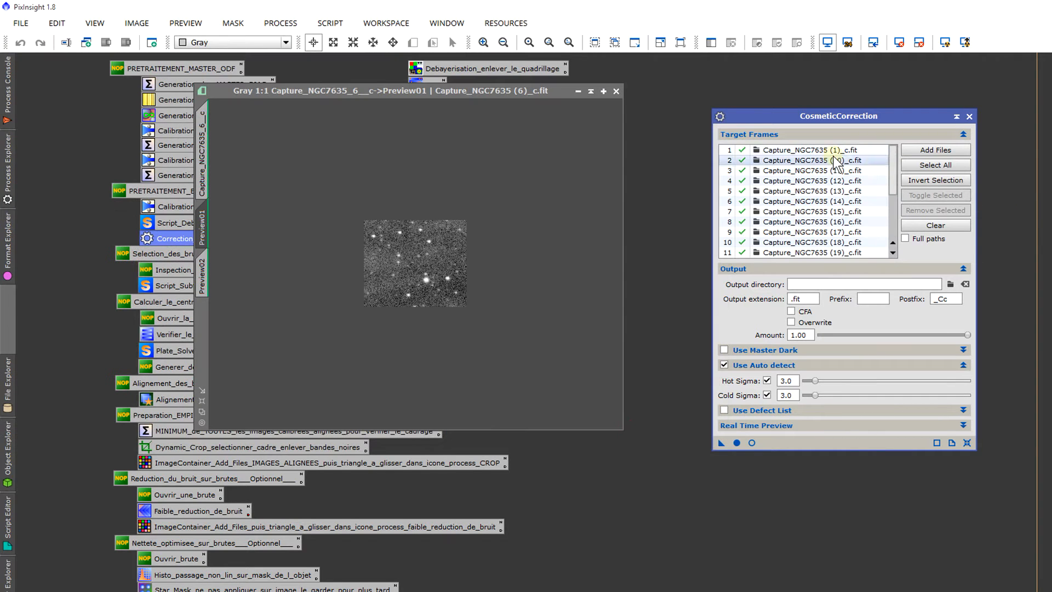
pyautogui.scroll(-3, 833, 170)
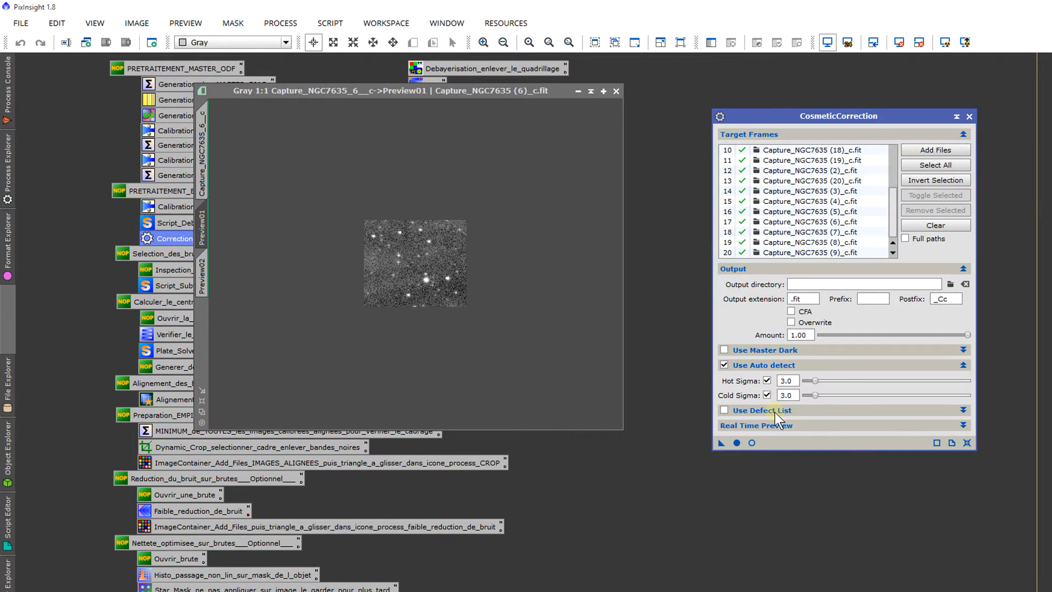
# Step: Start an enlarged real-time preview of the cosmetic correction on Preview01 and set Hot Sigma to 2.6
pyautogui.click(751, 442)
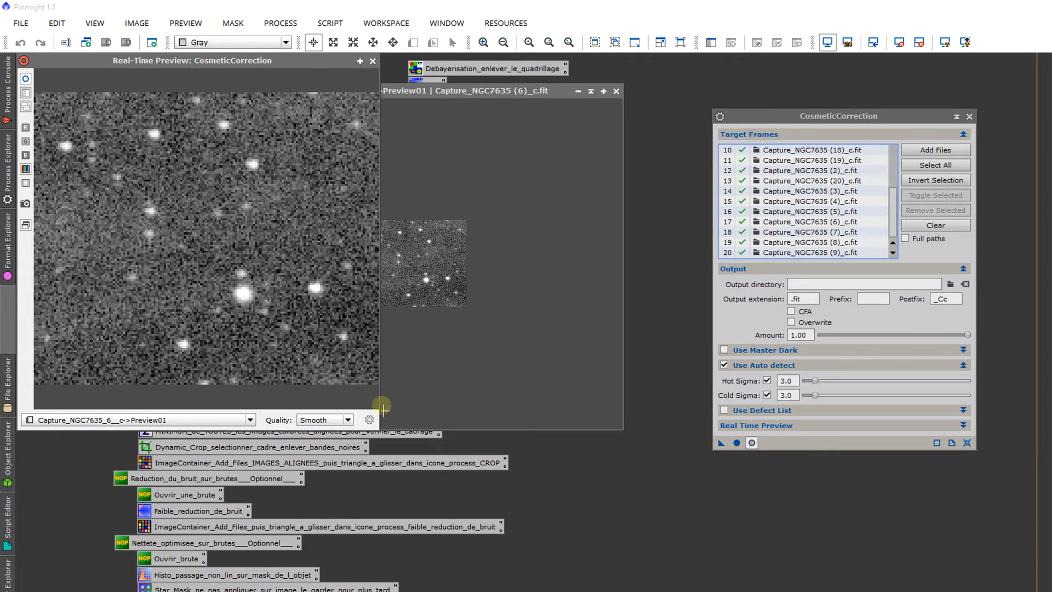
pyautogui.moveTo(380, 430); pyautogui.dragTo(443, 440)
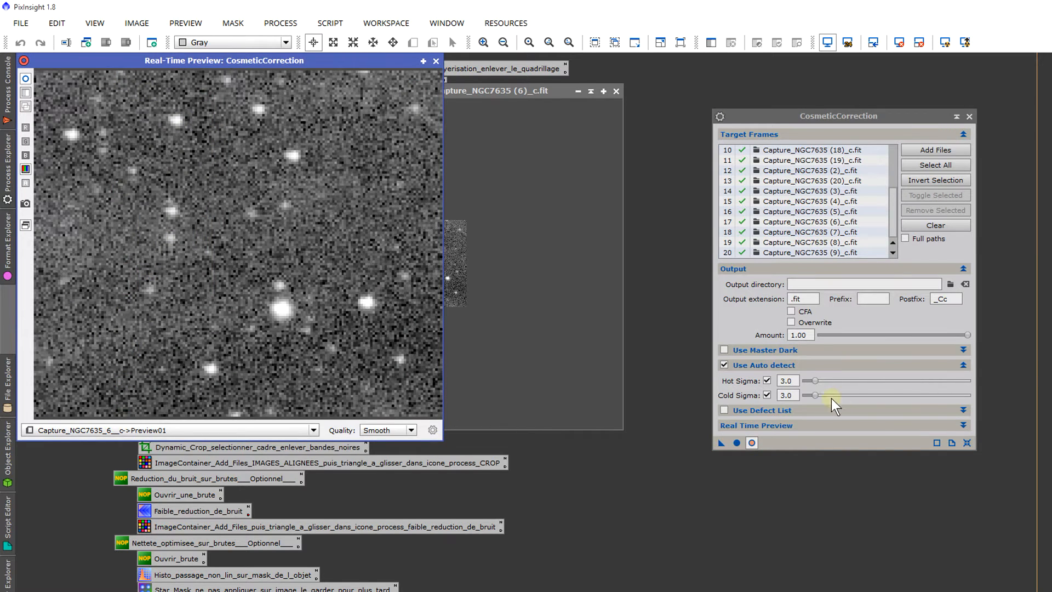
pyautogui.moveTo(816, 383)
pyautogui.mouseDown()
pyautogui.moveTo(1017, 386)
pyautogui.moveTo(762, 385)
pyautogui.moveTo(974, 385)
pyautogui.moveTo(816, 380)
pyautogui.mouseUp()
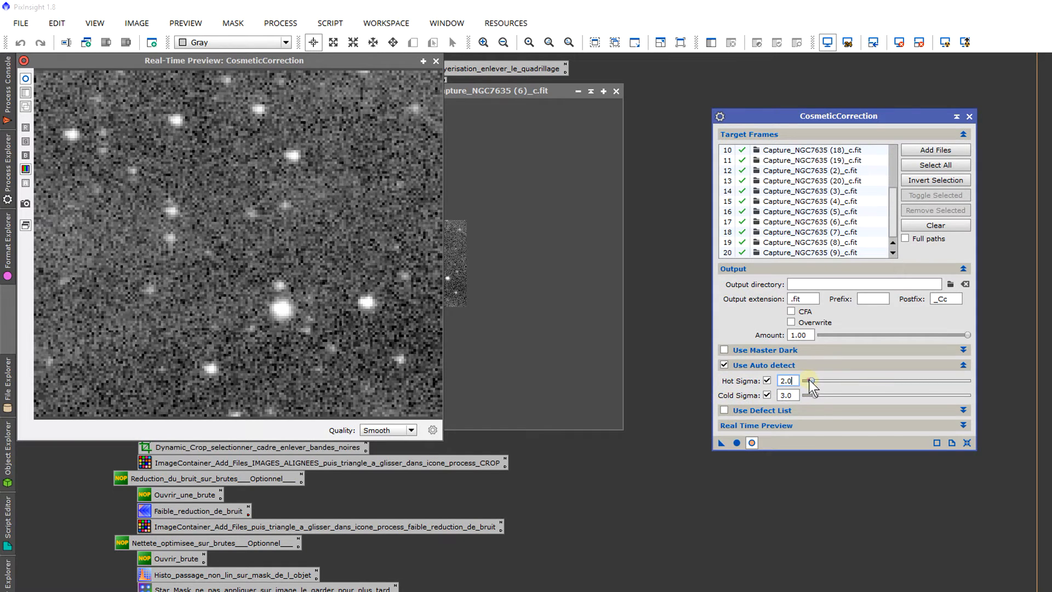
pyautogui.moveTo(809, 379); pyautogui.dragTo(709, 386)
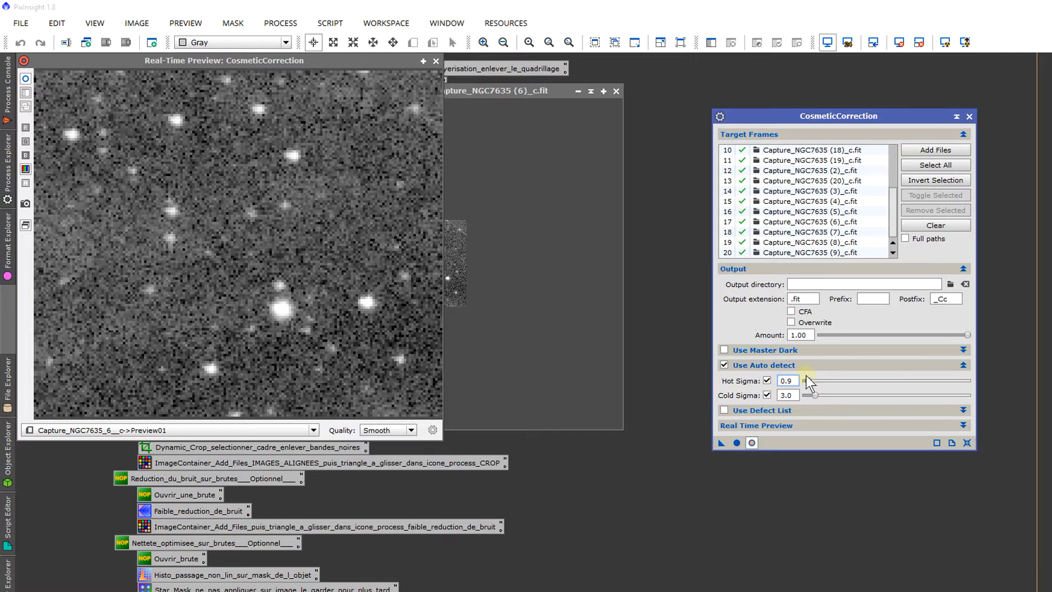
pyautogui.moveTo(806, 377); pyautogui.dragTo(813, 377)
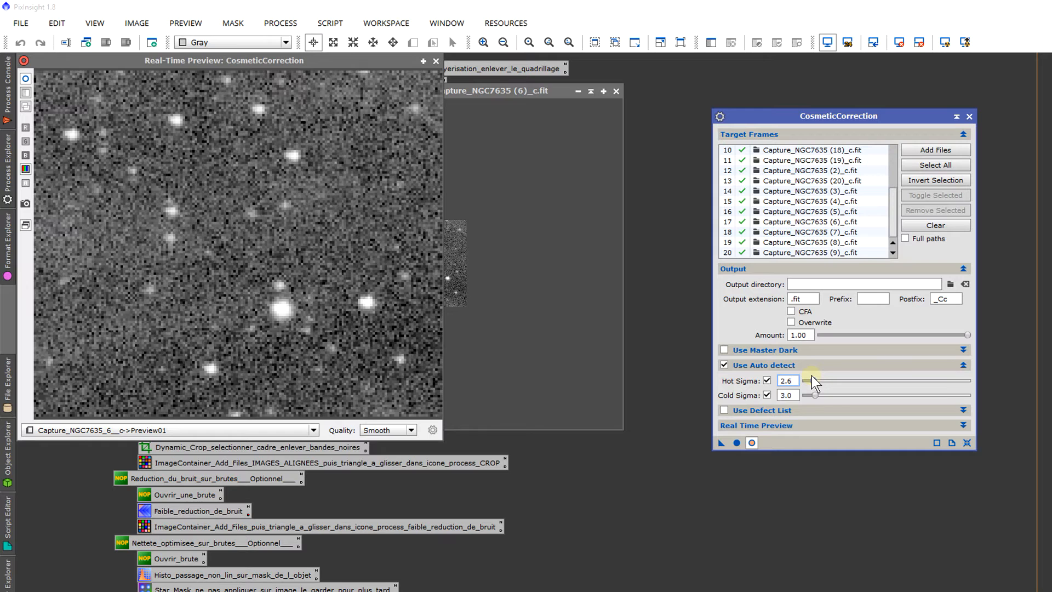
# Step: Switch the real-time preview to Preview02, set Cold Sigma to 2.2, and compare the result with the uncorrected image
pyautogui.click(130, 431)
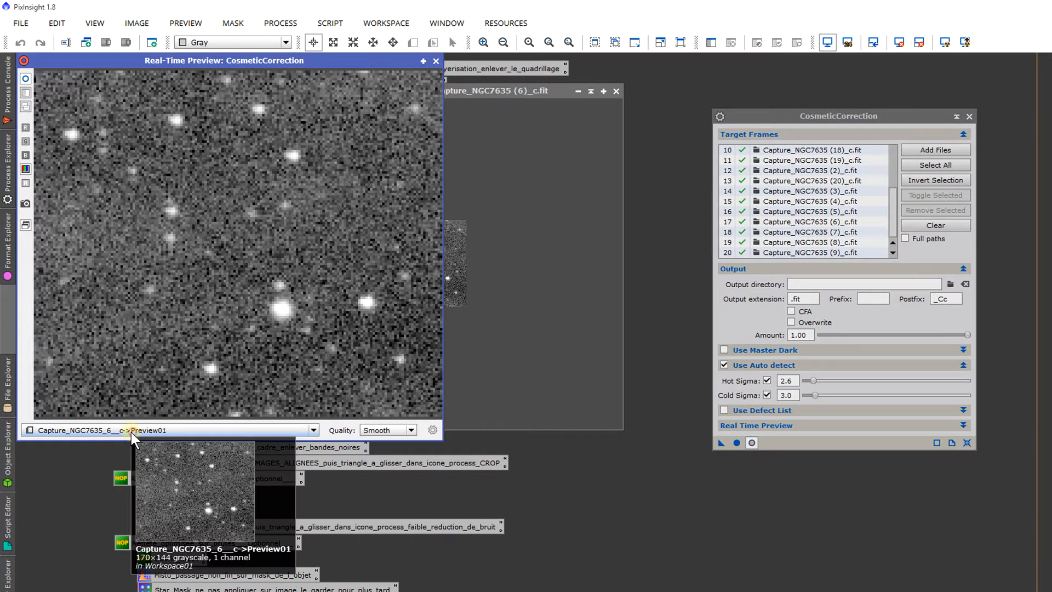
pyautogui.click(131, 431)
pyautogui.click(134, 469)
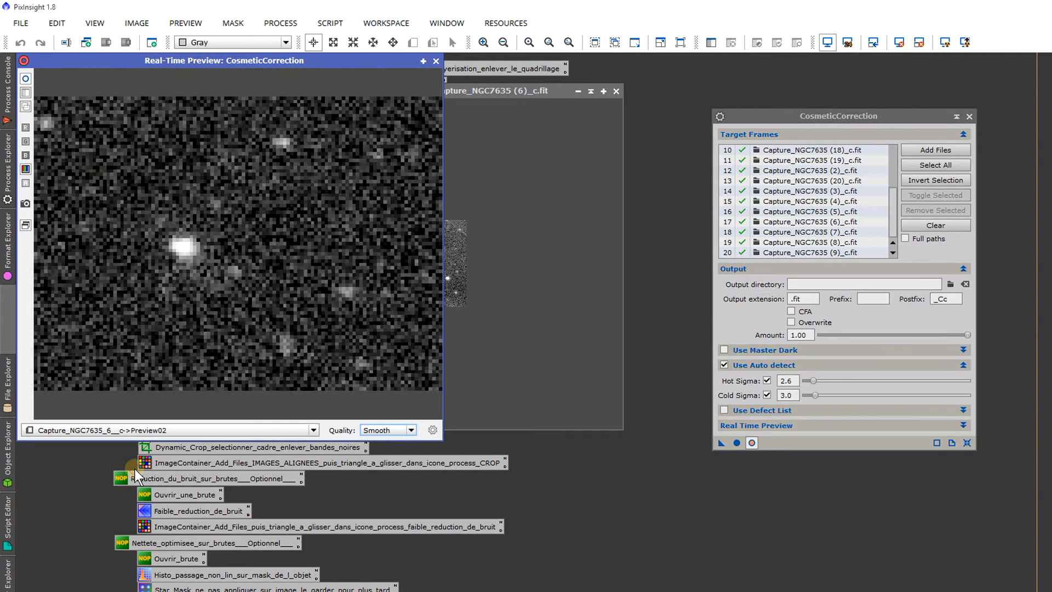
pyautogui.click(25, 78)
pyautogui.moveTo(817, 394); pyautogui.dragTo(775, 396)
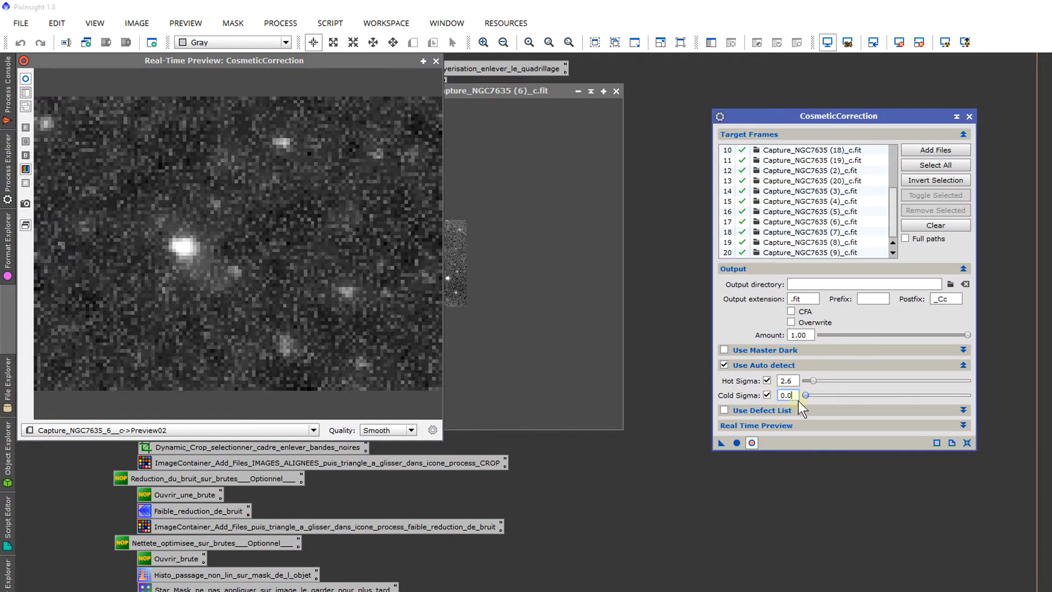
pyautogui.moveTo(804, 399); pyautogui.dragTo(813, 396)
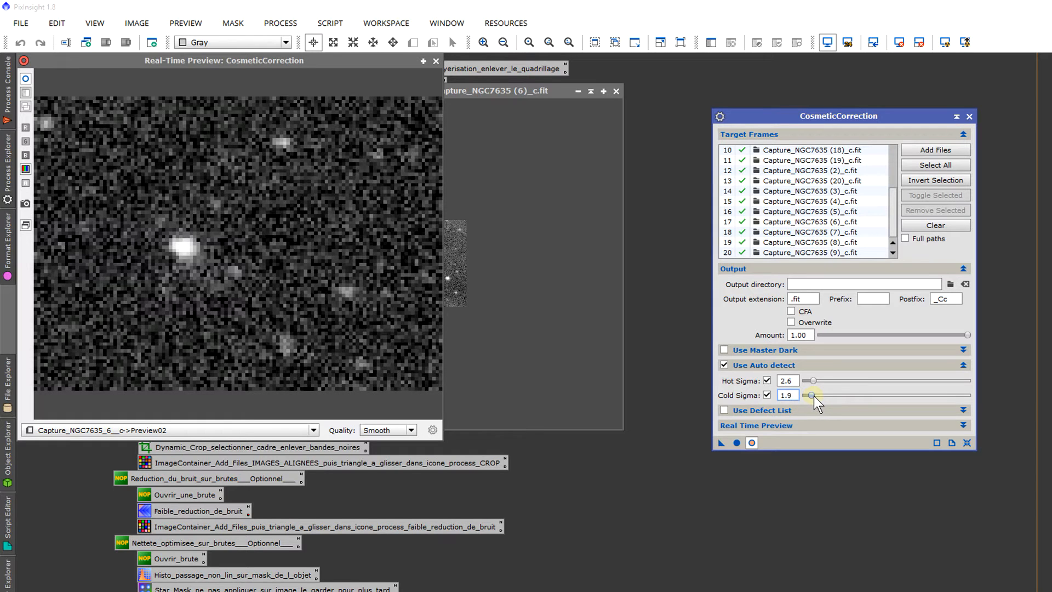
pyautogui.click(218, 188)
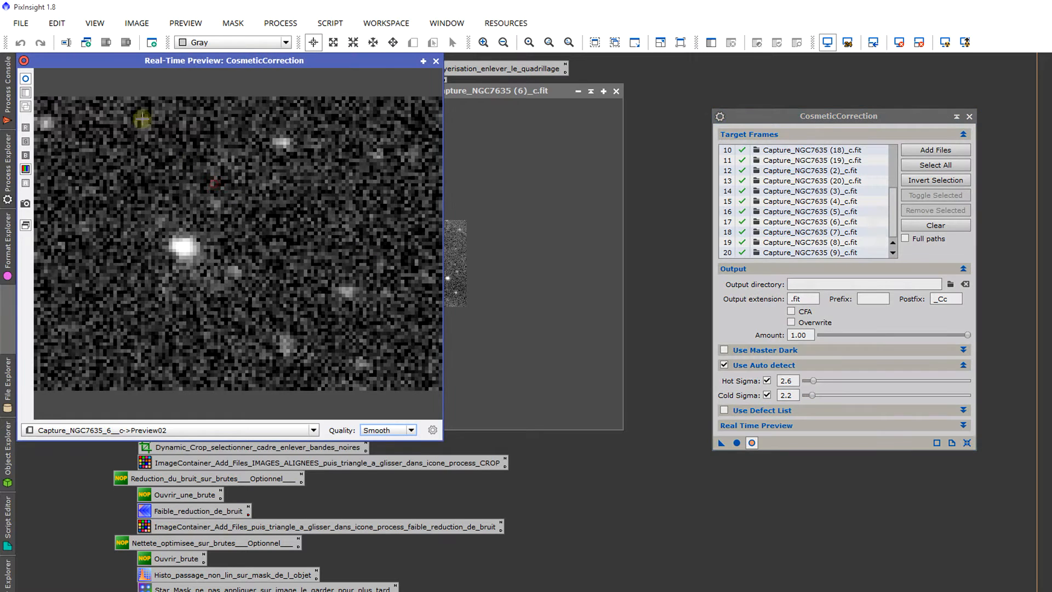
pyautogui.click(27, 80)
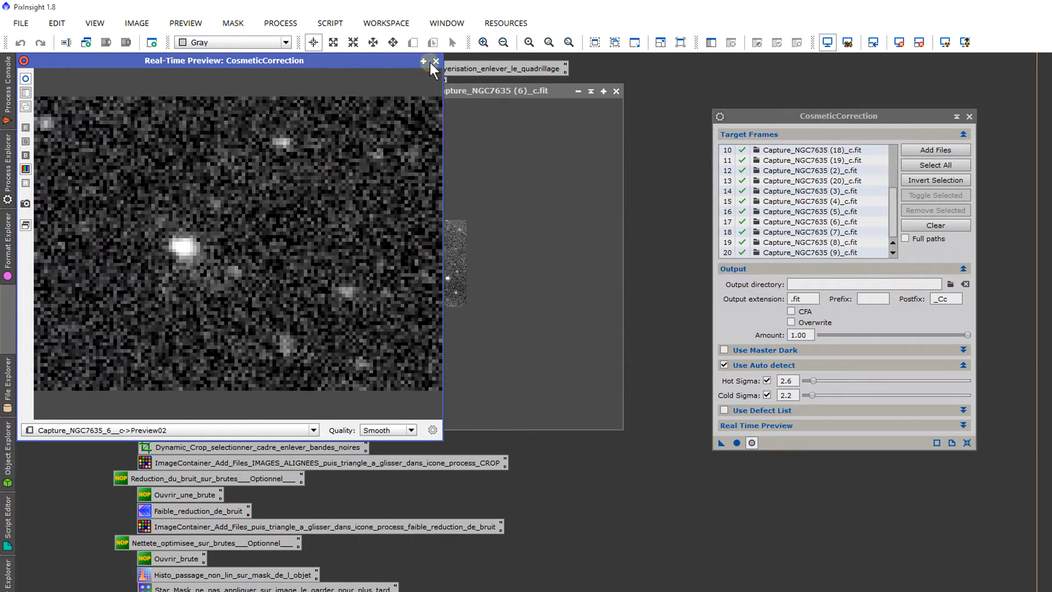
# Step: Close the real-time preview and the calibrated frame Capture_NGC7635 (6)_c.fit
pyautogui.moveTo(792, 380); pyautogui.dragTo(737, 378)
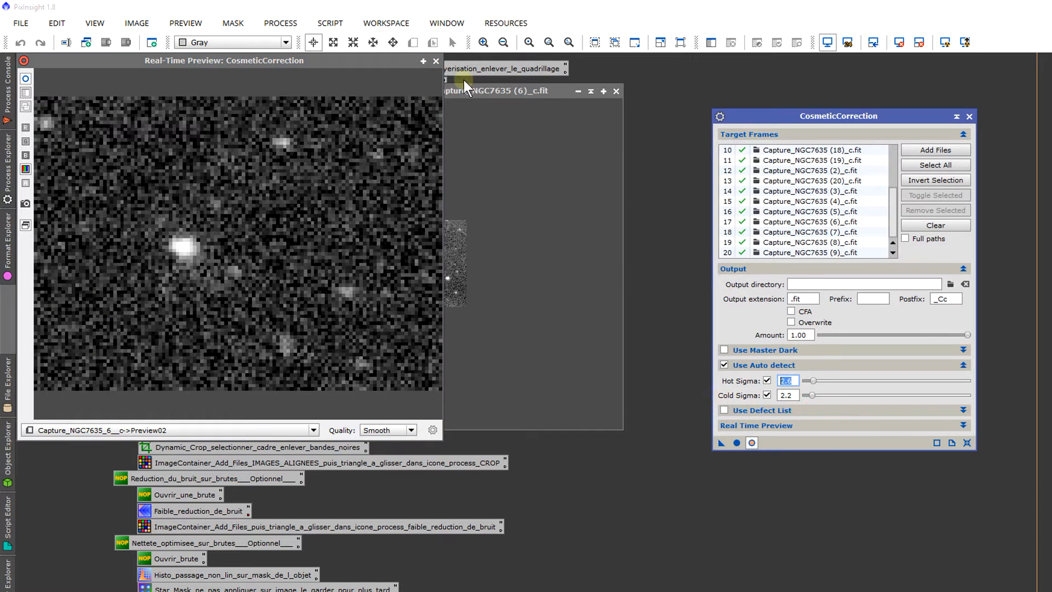
pyautogui.click(436, 61)
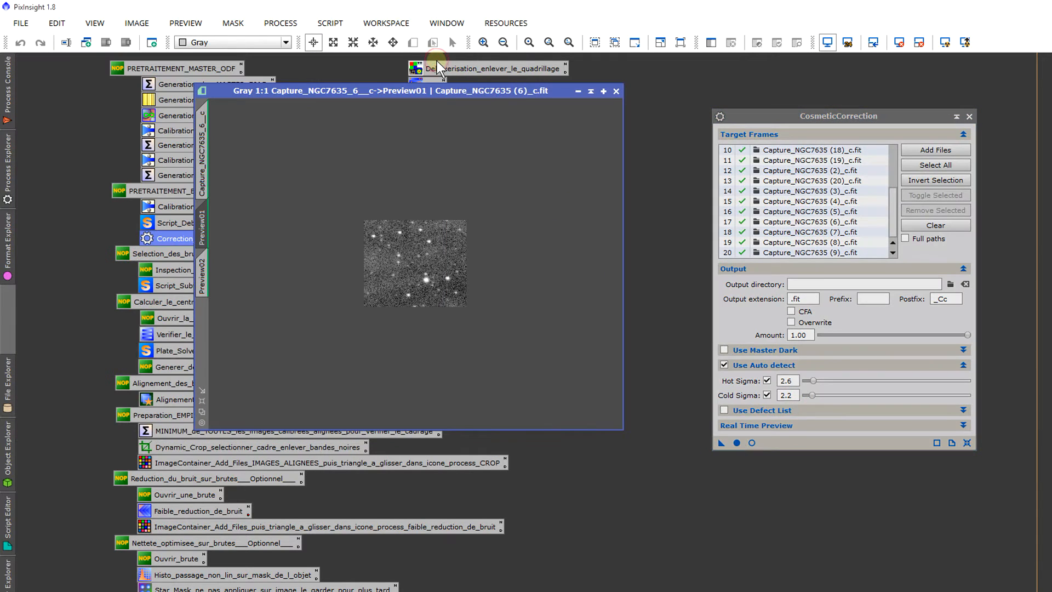
pyautogui.click(616, 91)
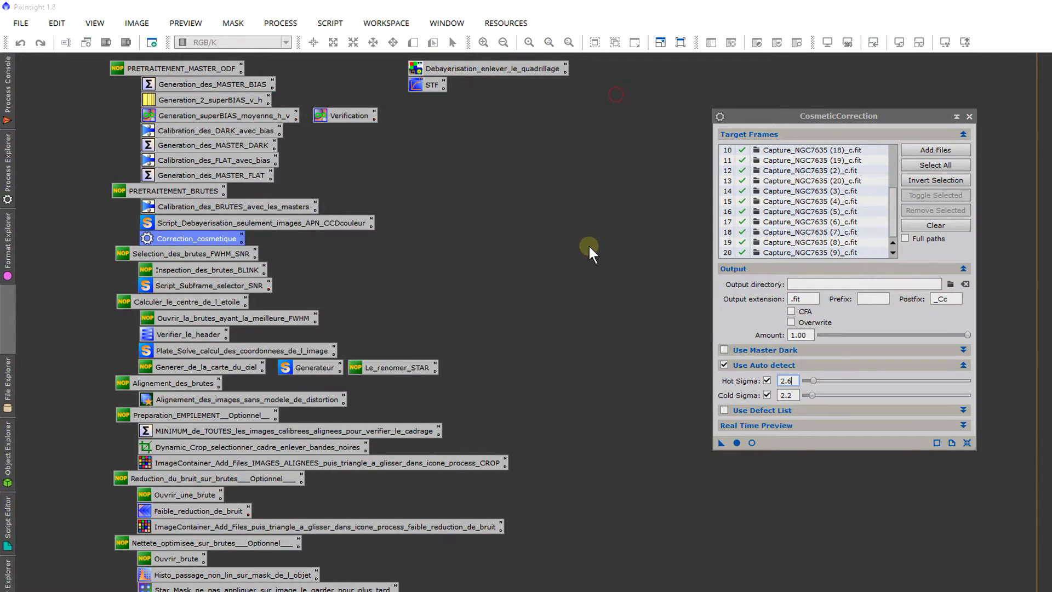
# Step: Review the CosmeticCorrection target list, output postfix and extension, and the unused Master Dark settings
pyautogui.scroll(3, 843, 252)
pyautogui.scroll(-3, 843, 246)
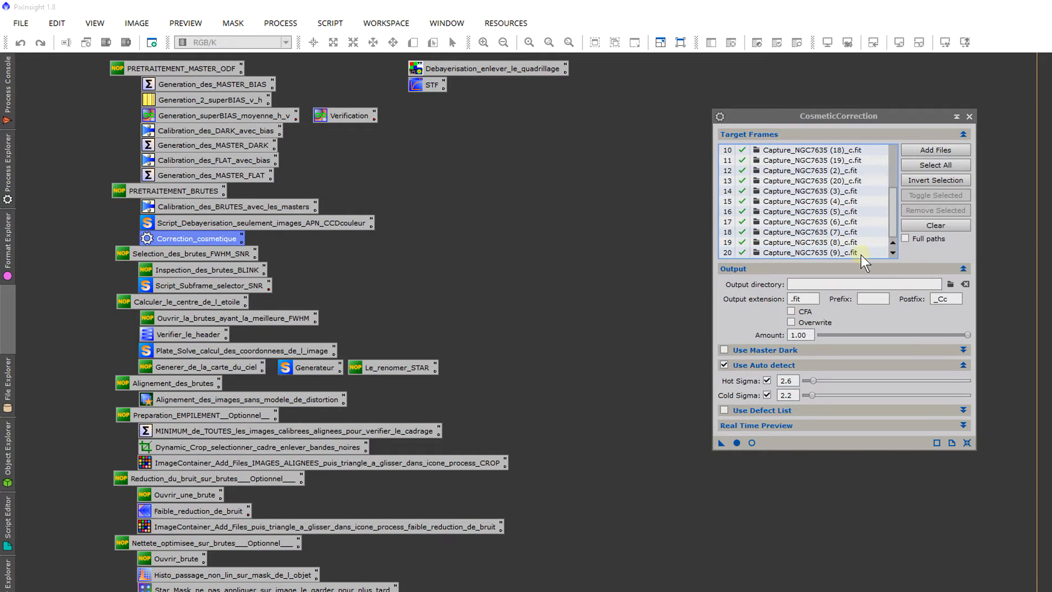
pyautogui.doubleClick(950, 299)
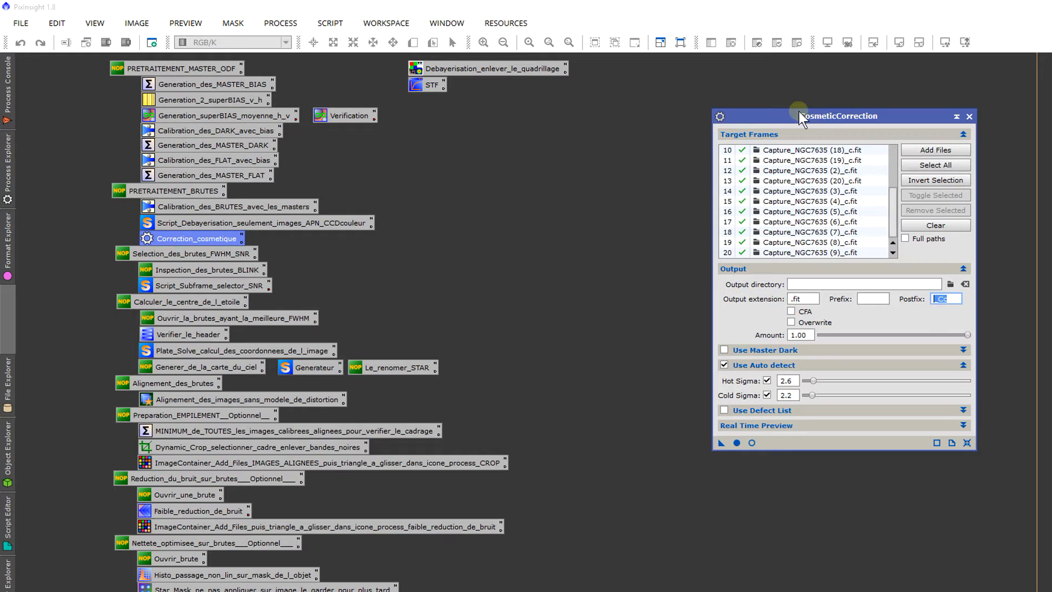
pyautogui.doubleClick(803, 299)
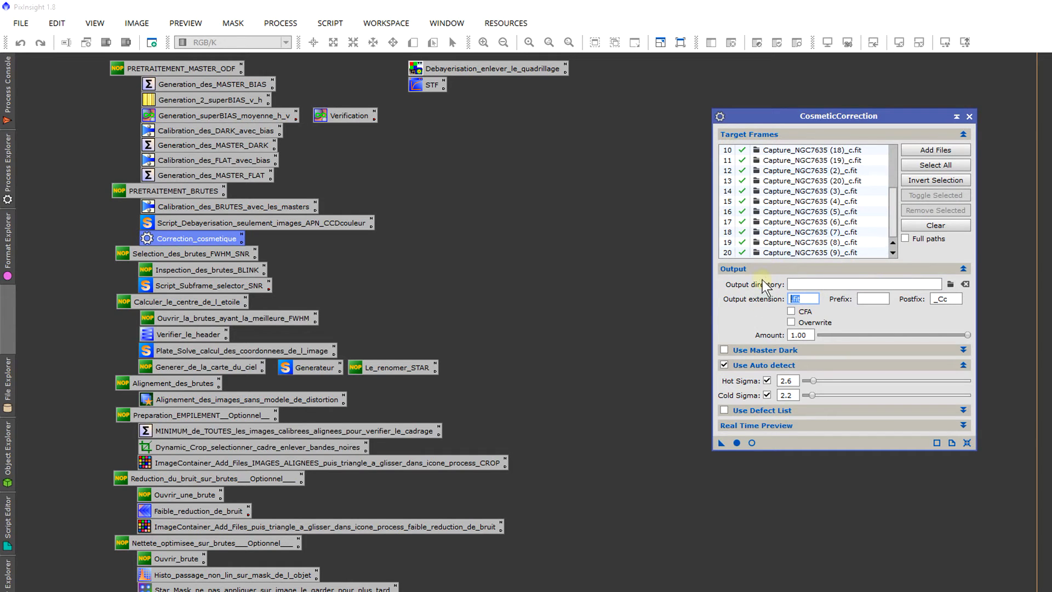
pyautogui.click(758, 347)
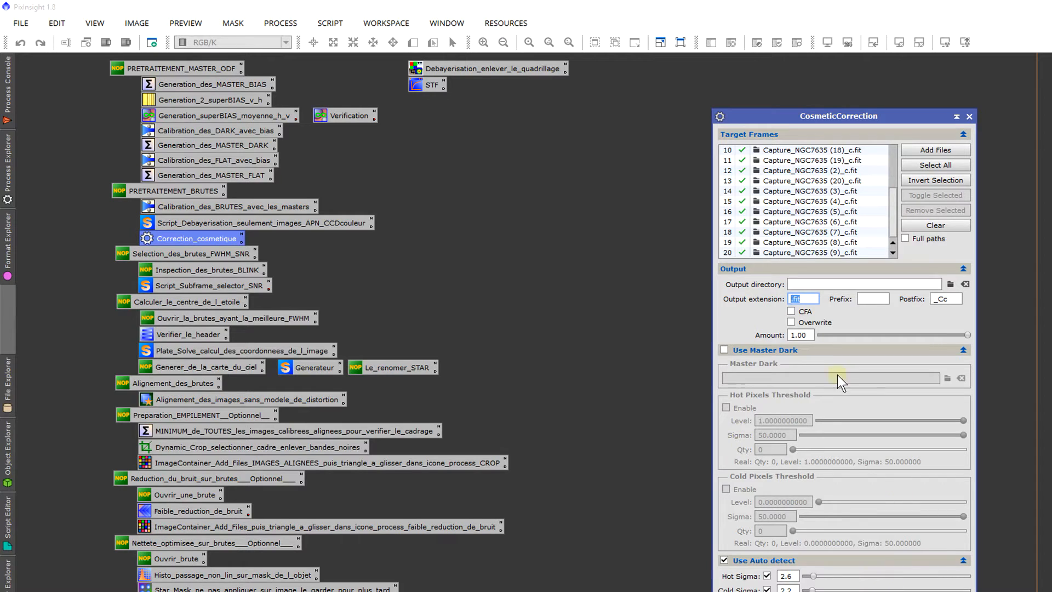
pyautogui.click(812, 353)
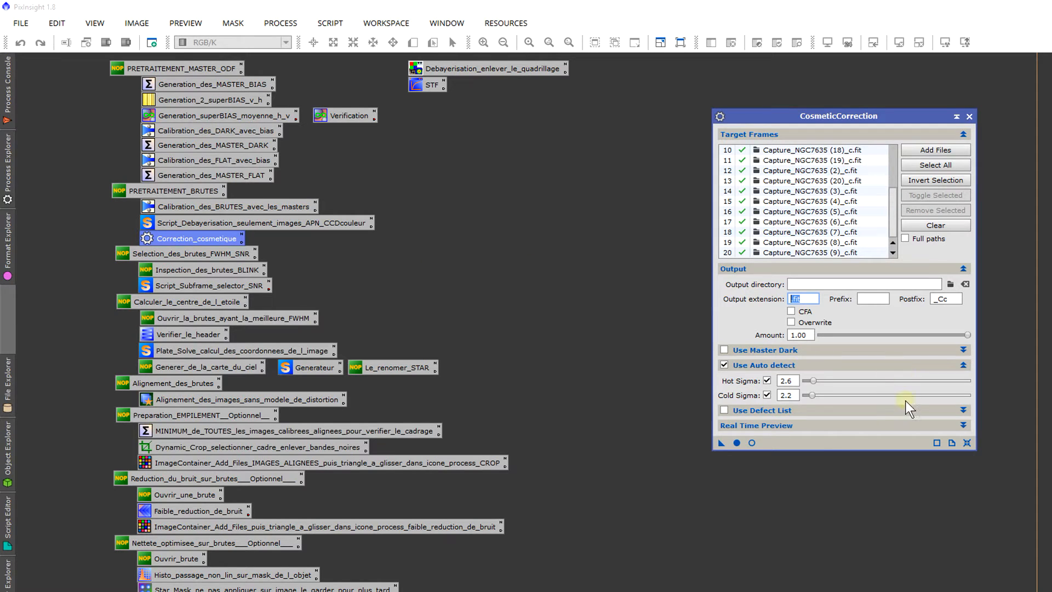
# Step: Run CosmeticCorrection on all the target frames and check the success summary in the process console
pyautogui.click(736, 442)
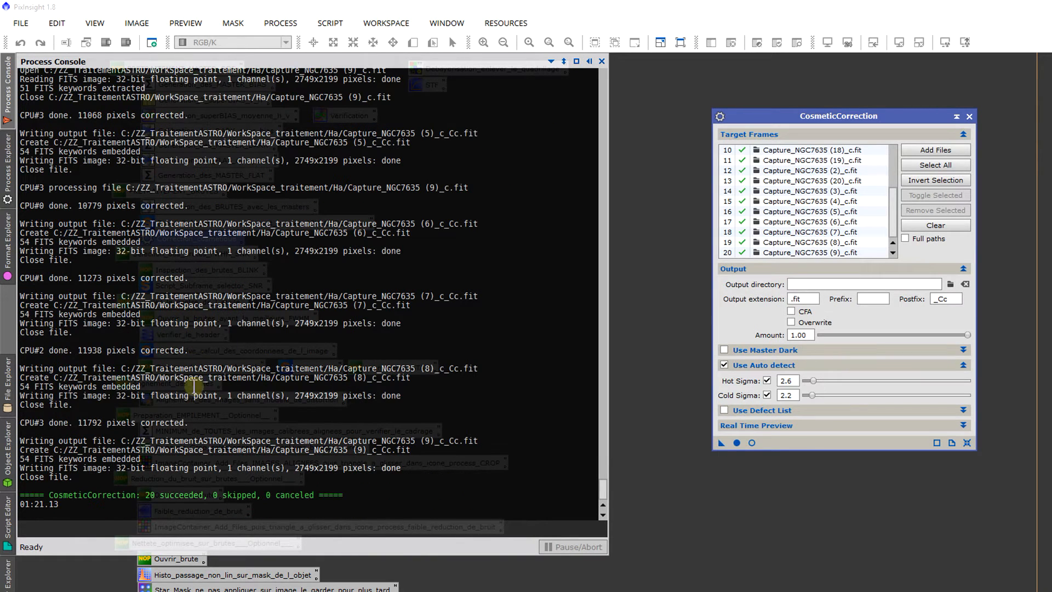
pyautogui.moveTo(207, 493); pyautogui.dragTo(146, 495)
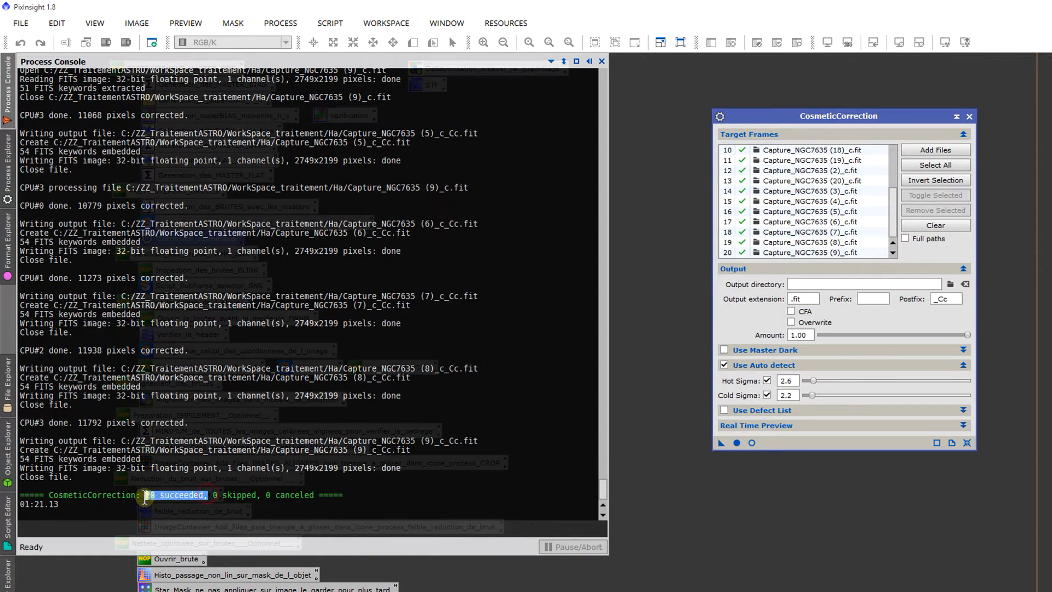
pyautogui.click(230, 401)
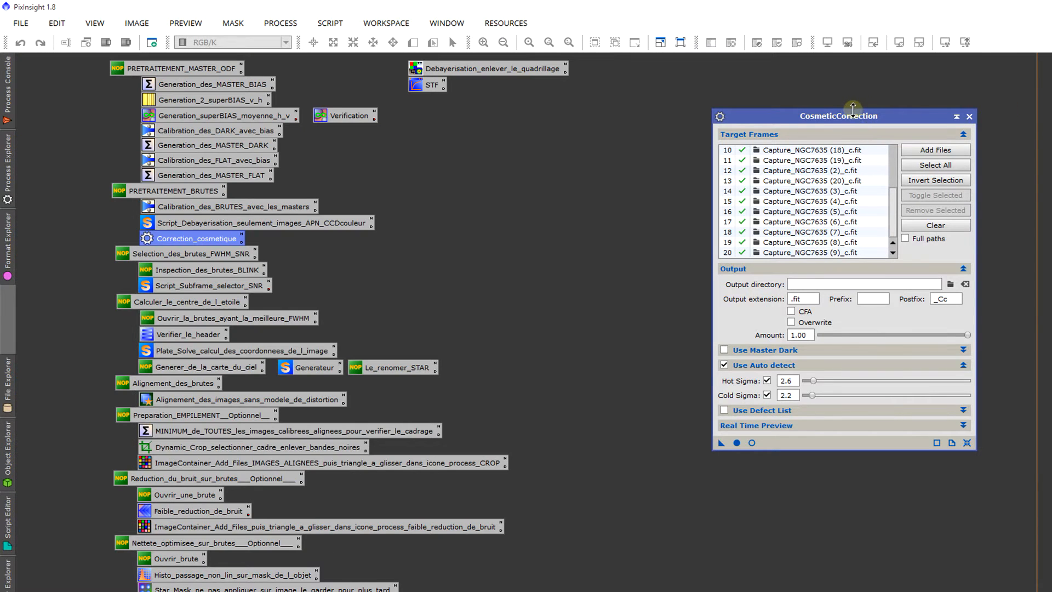
pyautogui.moveTo(824, 114); pyautogui.dragTo(785, 114)
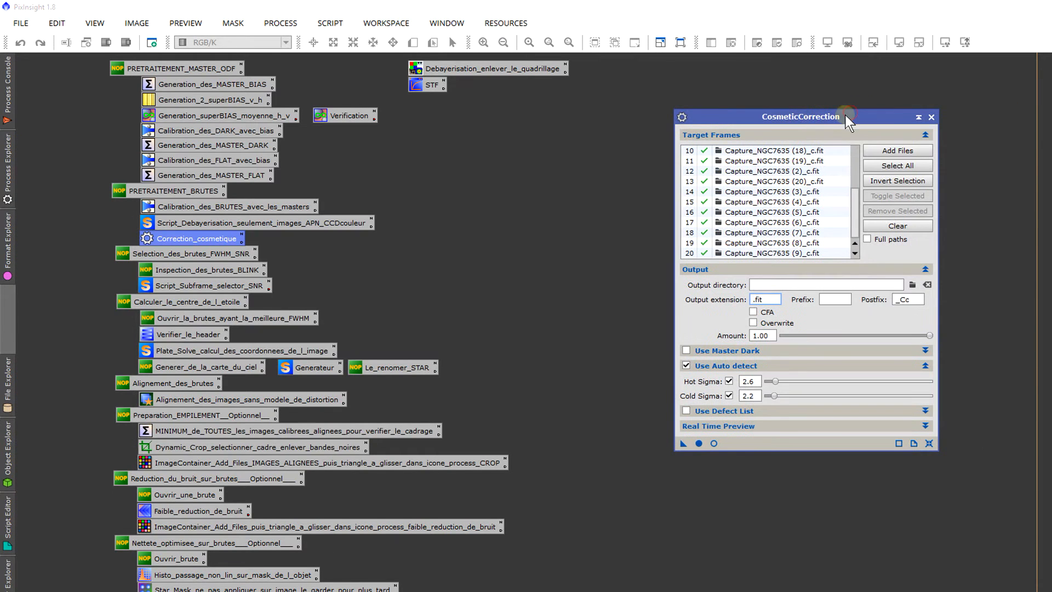
# Step: Close the CosmeticCorrection window and clear the selection of process icons on the workspace
pyautogui.click(931, 117)
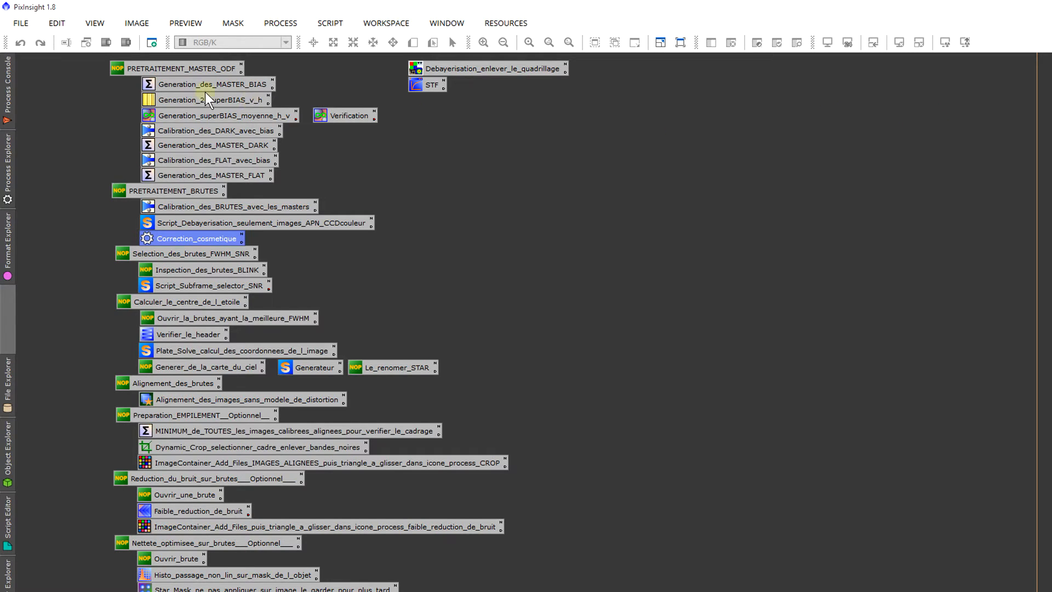
pyautogui.moveTo(72, 59); pyautogui.dragTo(265, 233)
pyautogui.click(78, 153)
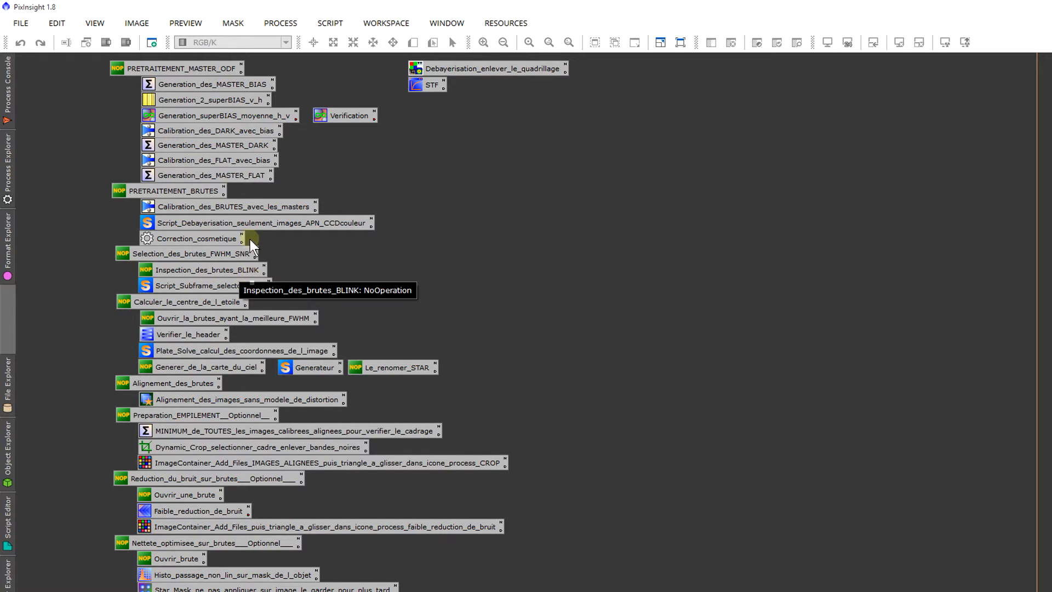
# Step: Open the Blink process and load the cosmetically corrected frames Capture_NGC7635 (1)_c_Cc.fit through Capture_NGC7635 (20)_c_Cc.fit
pyautogui.click(285, 22)
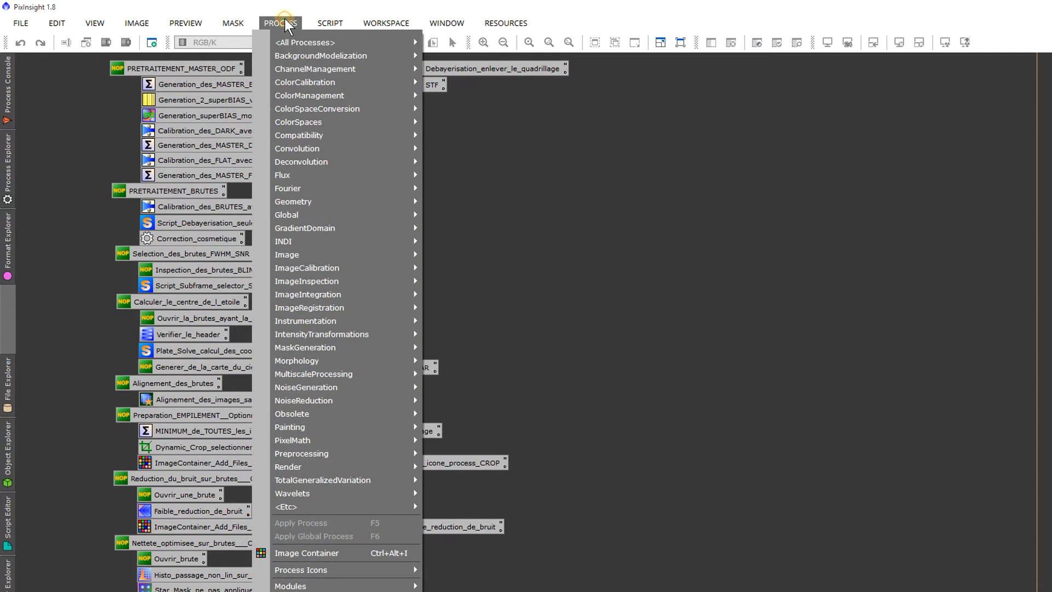
pyautogui.moveTo(294, 41)
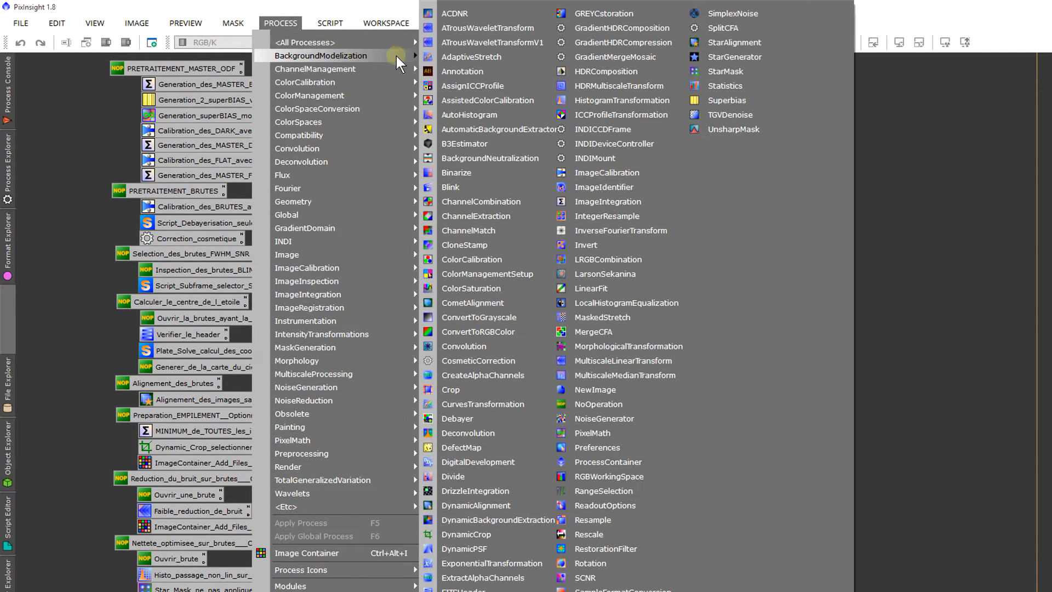
pyautogui.click(474, 185)
pyautogui.moveTo(558, 256); pyautogui.dragTo(593, 216)
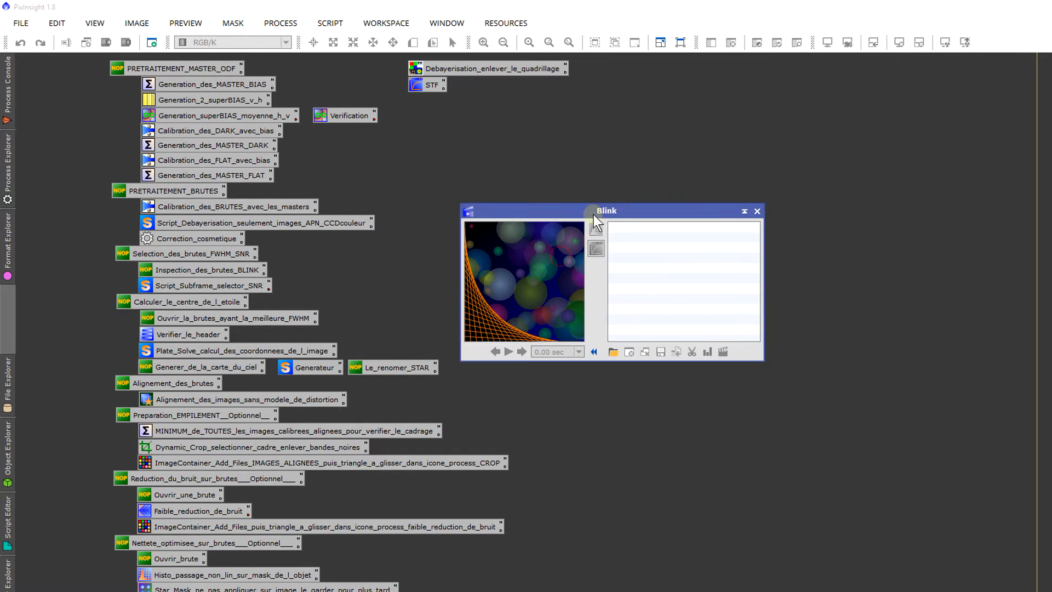
pyautogui.click(614, 353)
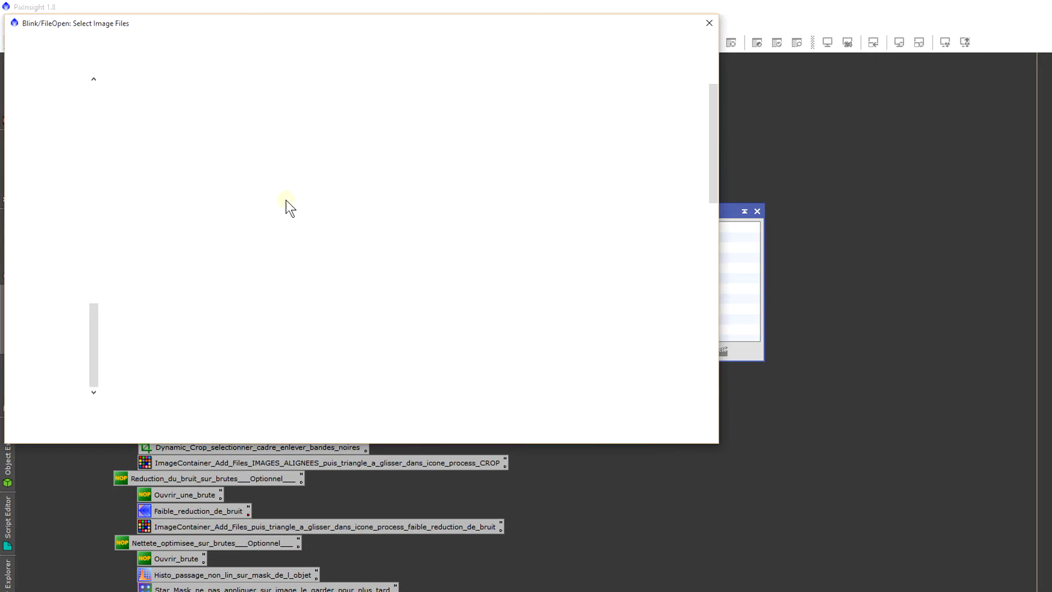
pyautogui.click(196, 109)
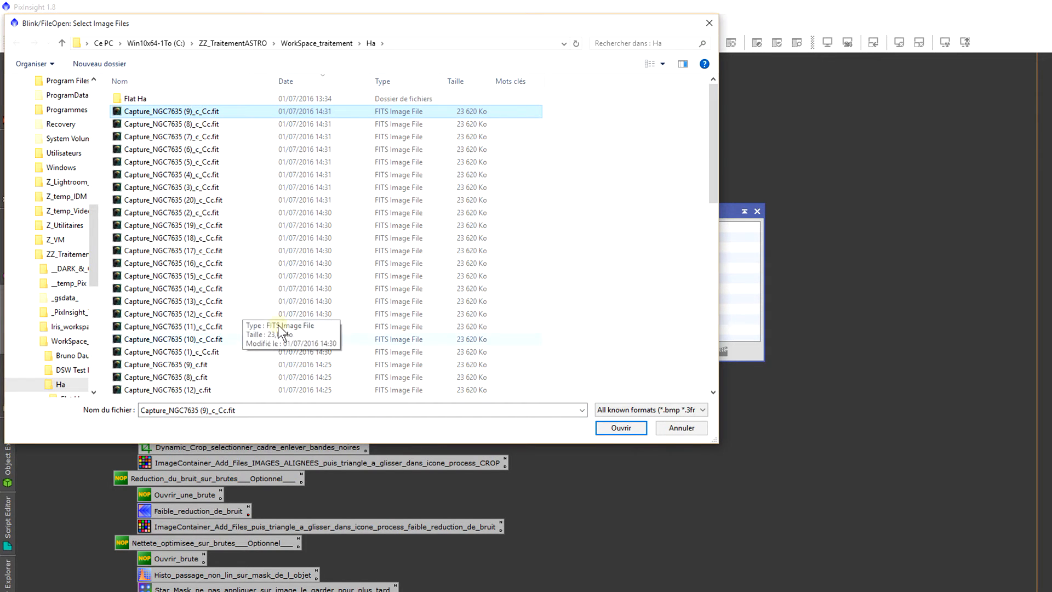
pyautogui.keyDown('shift'); pyautogui.click(355, 351); pyautogui.keyUp('shift')
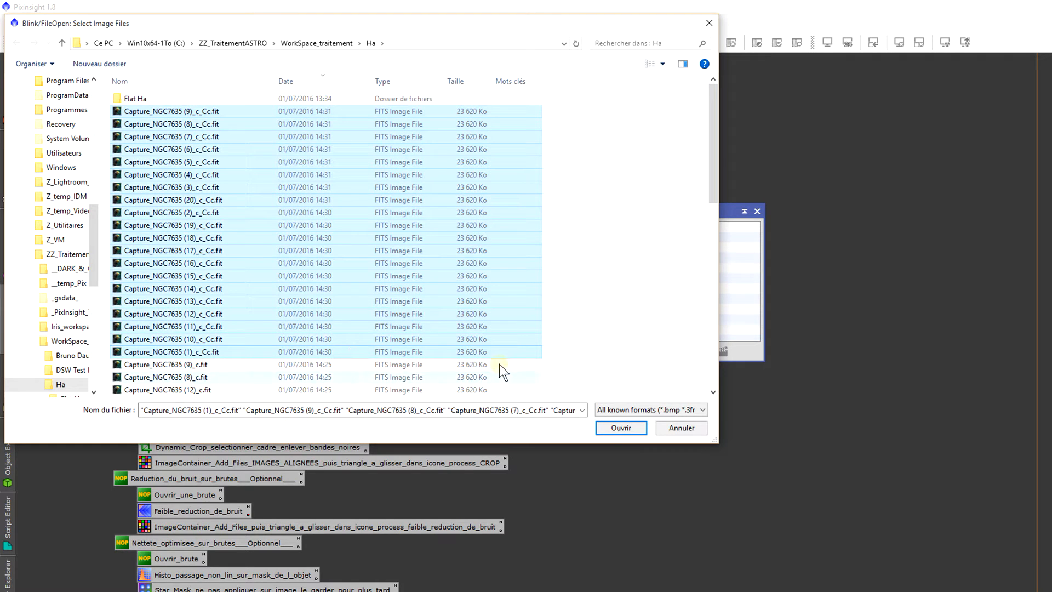
pyautogui.click(615, 425)
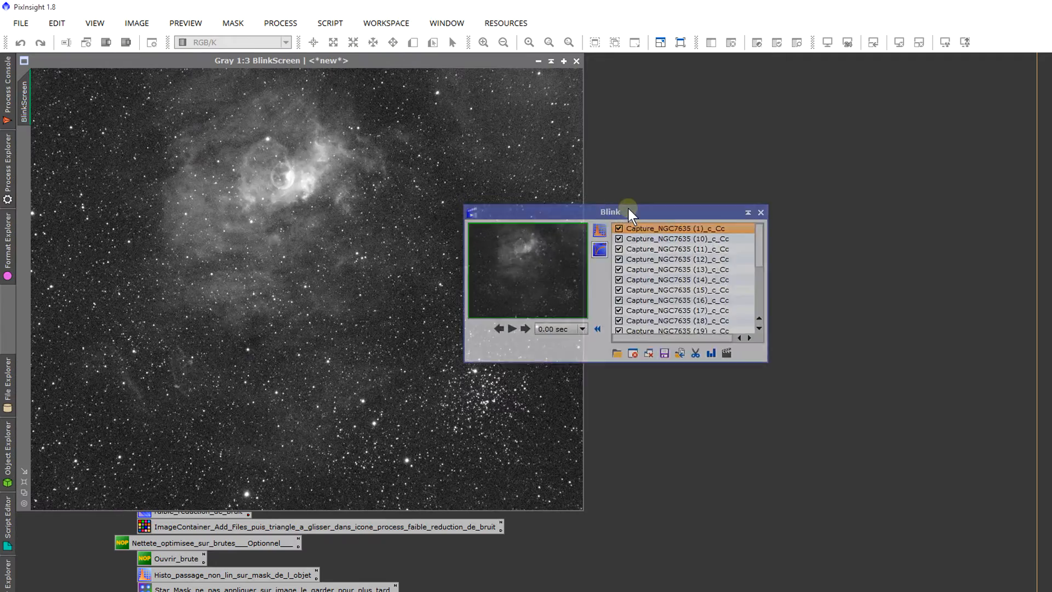
# Step: Play the Blink animation of the loaded frames, set the frame delay to 1.00 sec, and replay it
pyautogui.moveTo(633, 209); pyautogui.dragTo(778, 239)
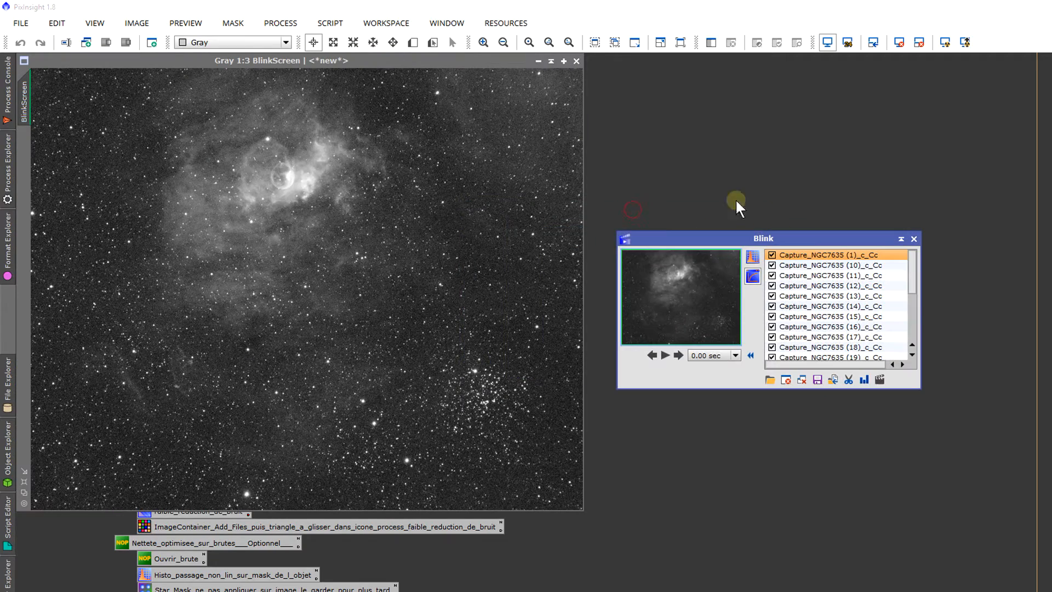
pyautogui.click(665, 356)
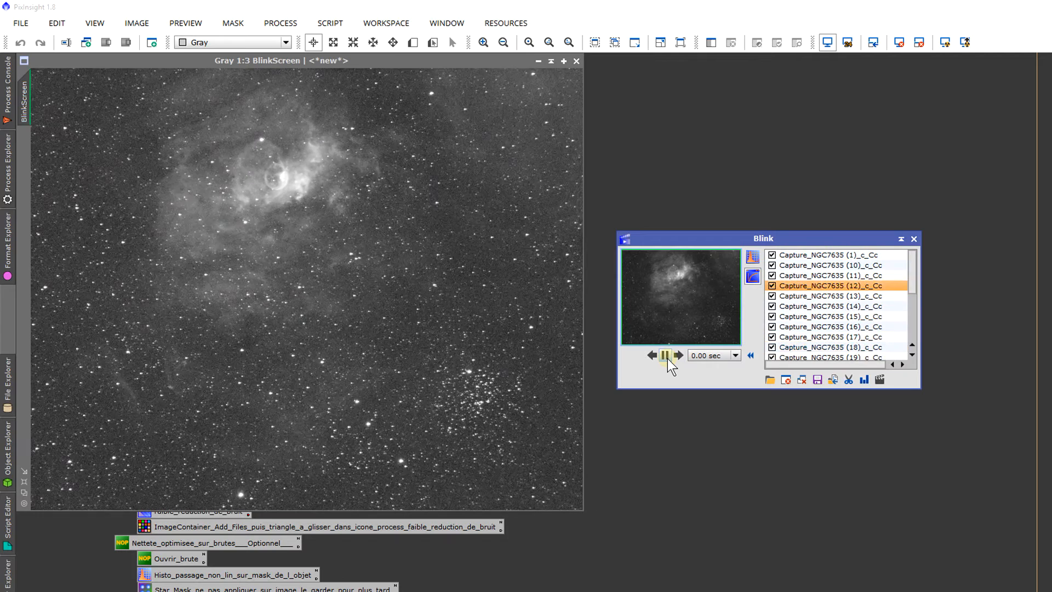
pyautogui.click(667, 358)
pyautogui.click(702, 357)
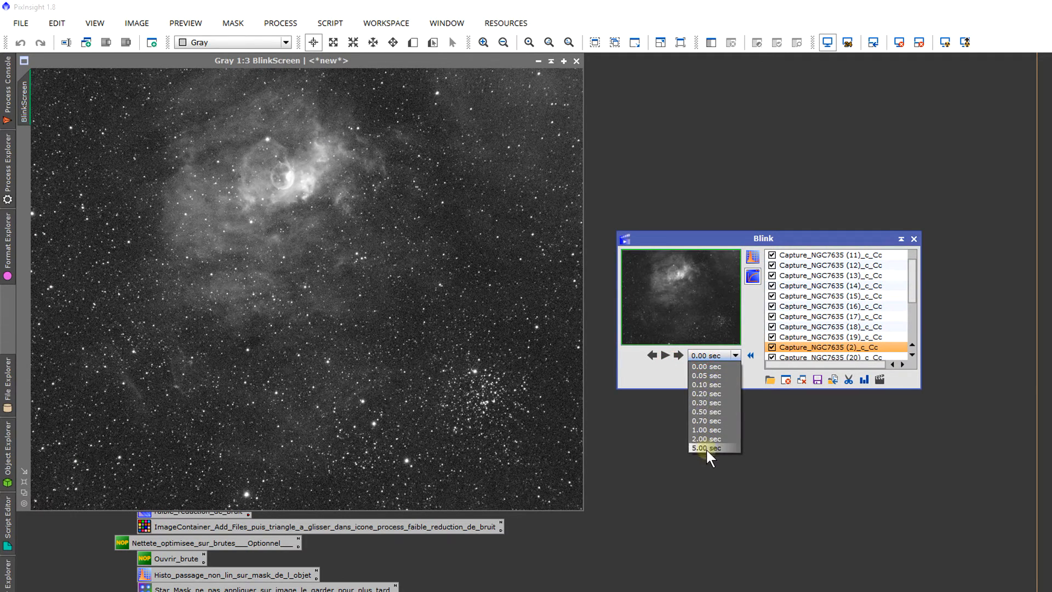
pyautogui.click(704, 431)
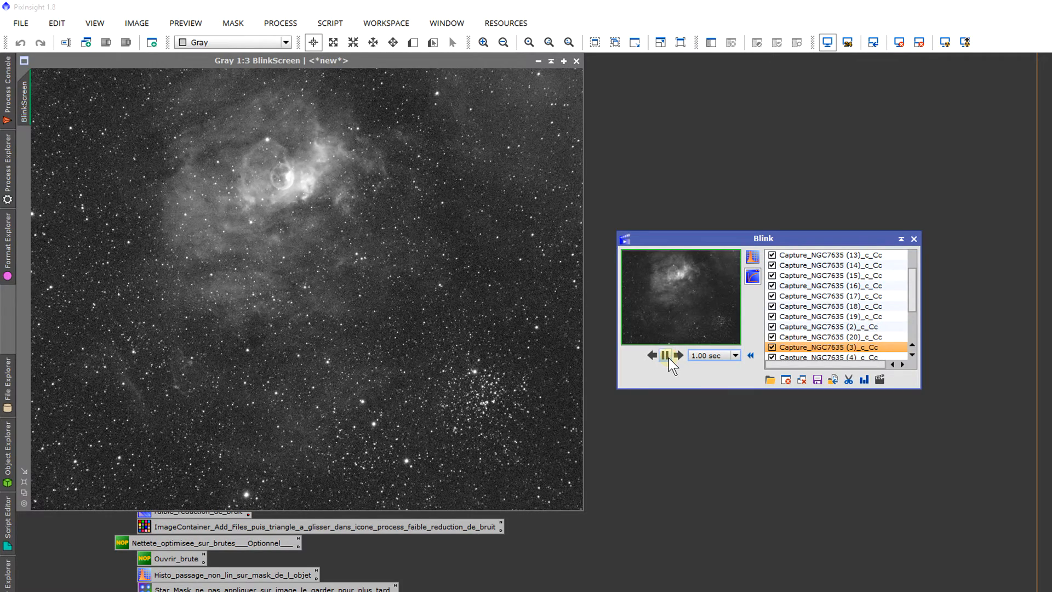
pyautogui.click(666, 356)
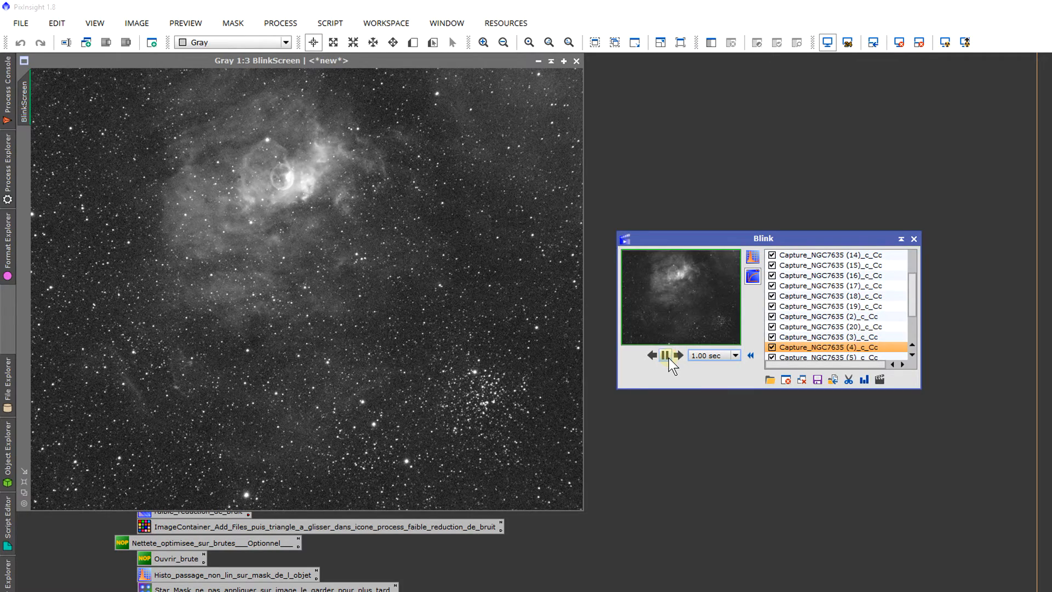
# Step: Browse back and forth through the Blink frame list, starting and ending at Capture_NGC7635 (1)_c_Cc
pyautogui.click(832, 265)
pyautogui.click(838, 255)
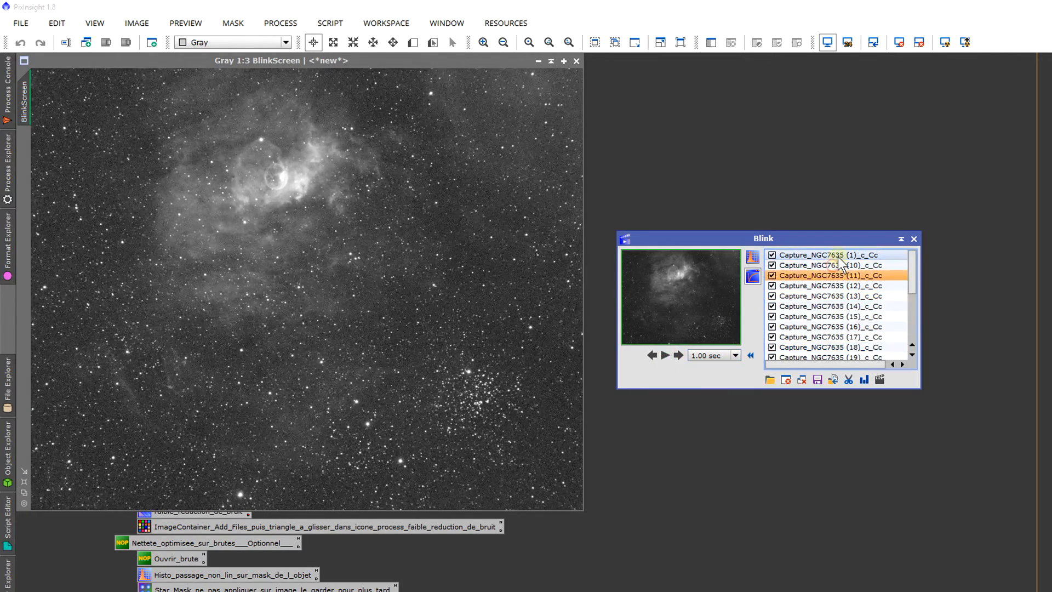
pyautogui.click(838, 255)
pyautogui.click(838, 256)
pyautogui.press('Down')
pyautogui.press('Down')
pyautogui.press('Down')
pyautogui.press('Down')
pyautogui.press('Down')
pyautogui.press('Down')
pyautogui.press('Down')
pyautogui.press('Down')
pyautogui.press('Down')
pyautogui.press('Down')
pyautogui.press('Down')
pyautogui.press('Down')
pyautogui.press('Down')
pyautogui.press('Down')
pyautogui.press('Down')
pyautogui.press('Down')
pyautogui.press('Down')
pyautogui.press('Down')
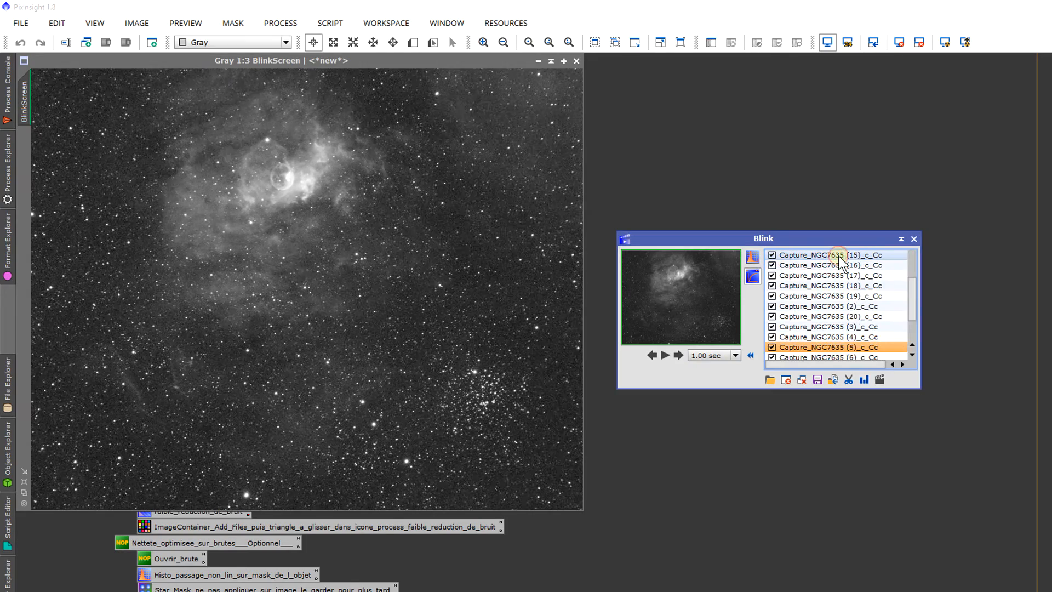
pyautogui.press('Up')
pyautogui.press('Up')
pyautogui.press('Up')
pyautogui.press('Up')
pyautogui.press('Up')
pyautogui.press('Up')
pyautogui.press('Up')
pyautogui.press('Up')
pyautogui.press('Up')
pyautogui.press('Up')
pyautogui.press('Up')
pyautogui.press('Up')
pyautogui.press('Up')
pyautogui.press('Up')
pyautogui.press('Up')
pyautogui.press('Up')
pyautogui.press('Up')
pyautogui.press('Up')
pyautogui.press('Up')
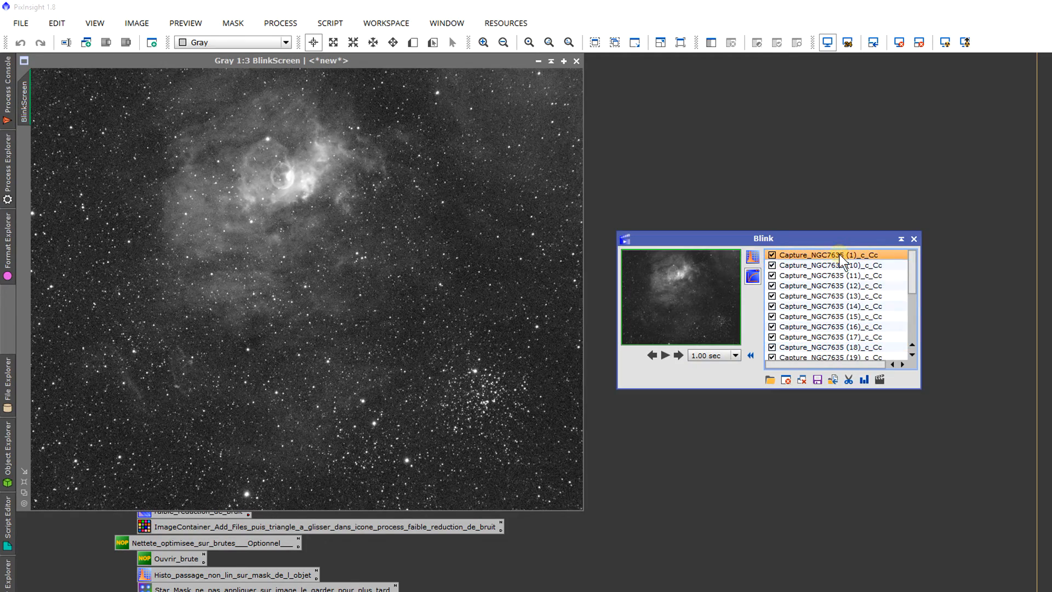
# Step: Inspect the star shapes up close in frames (10) to (14), returning to Capture_NGC7635 (13)_c_Cc
pyautogui.click(679, 355)
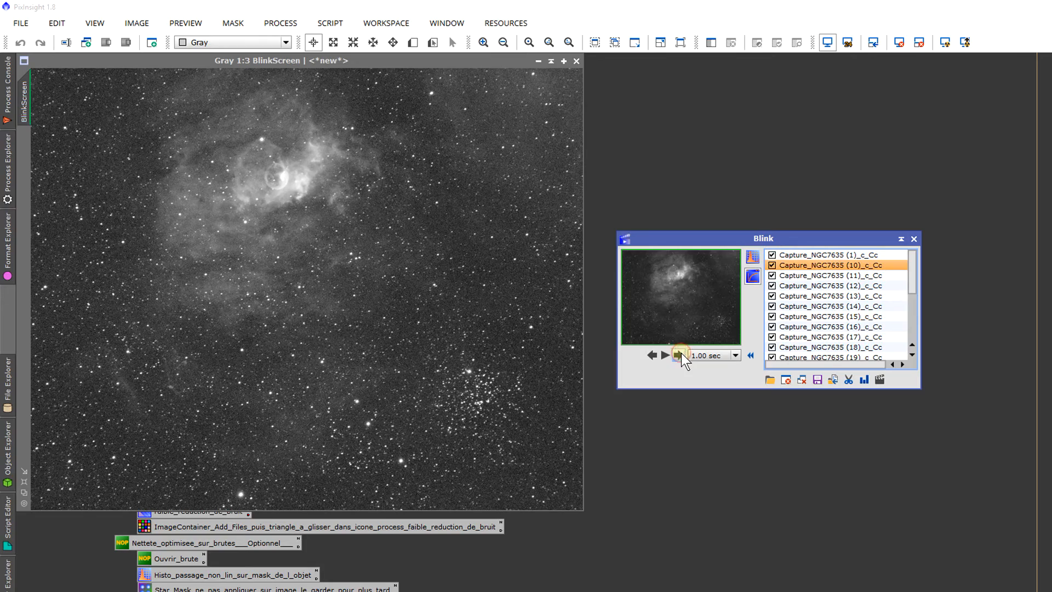
pyautogui.scroll(4, 406, 324)
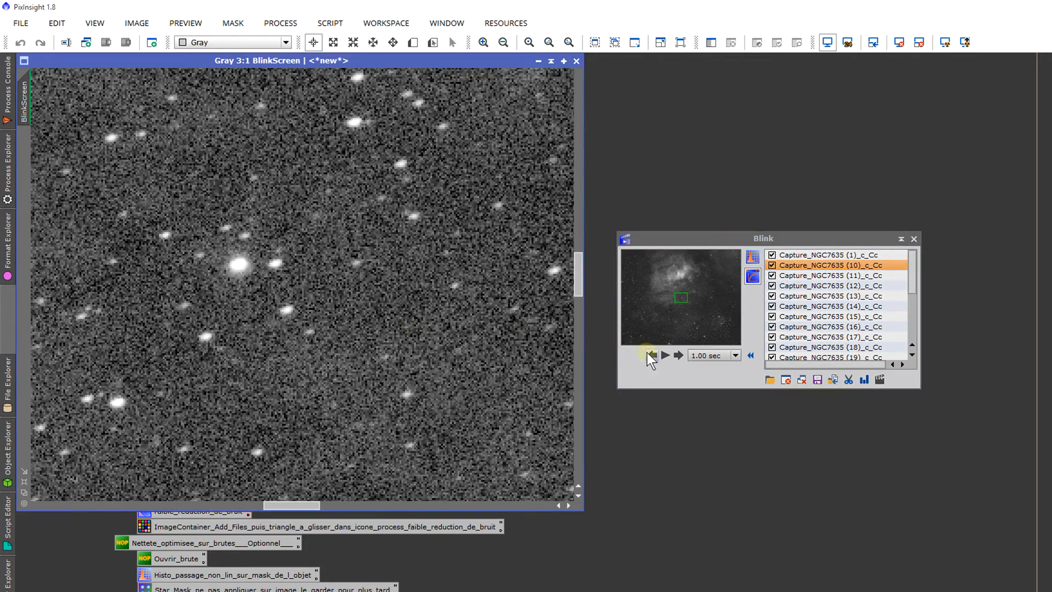
pyautogui.click(678, 355)
pyautogui.click(678, 355)
pyautogui.click(678, 355)
pyautogui.click(677, 355)
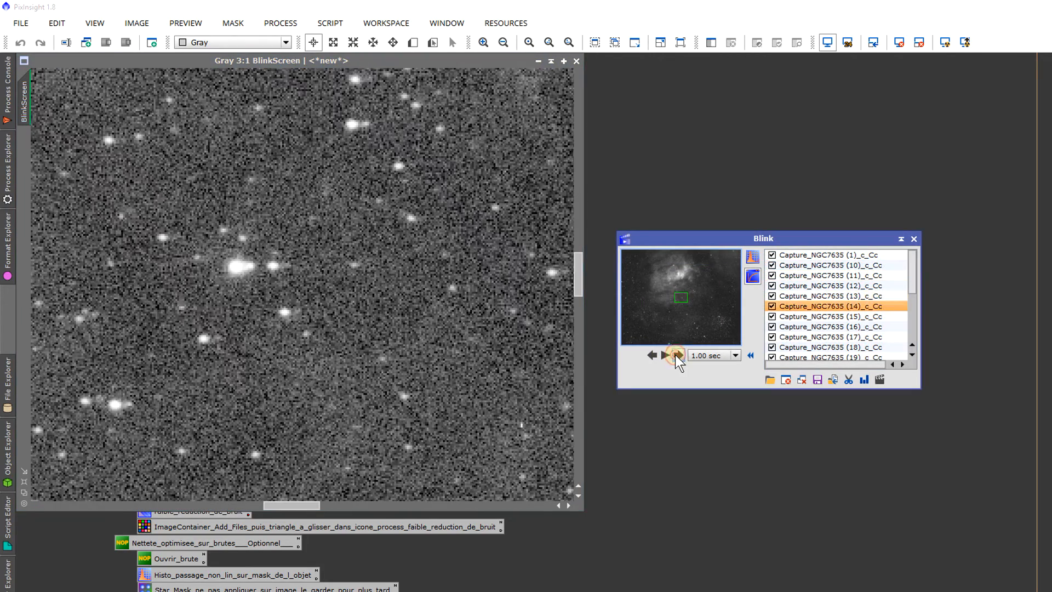
pyautogui.click(656, 354)
pyautogui.scroll(-4, 442, 305)
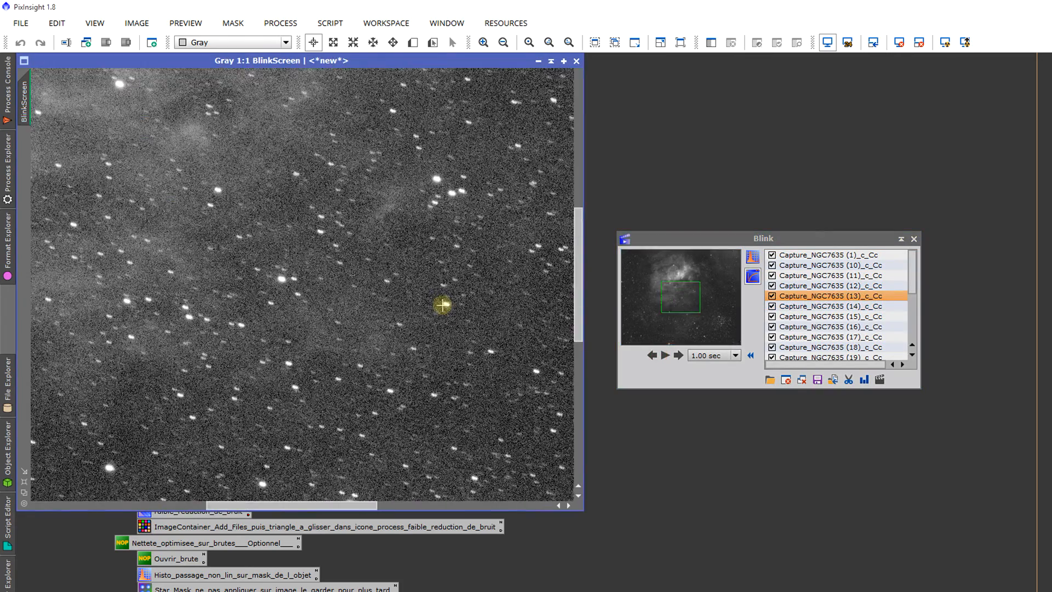
pyautogui.scroll(3, 442, 304)
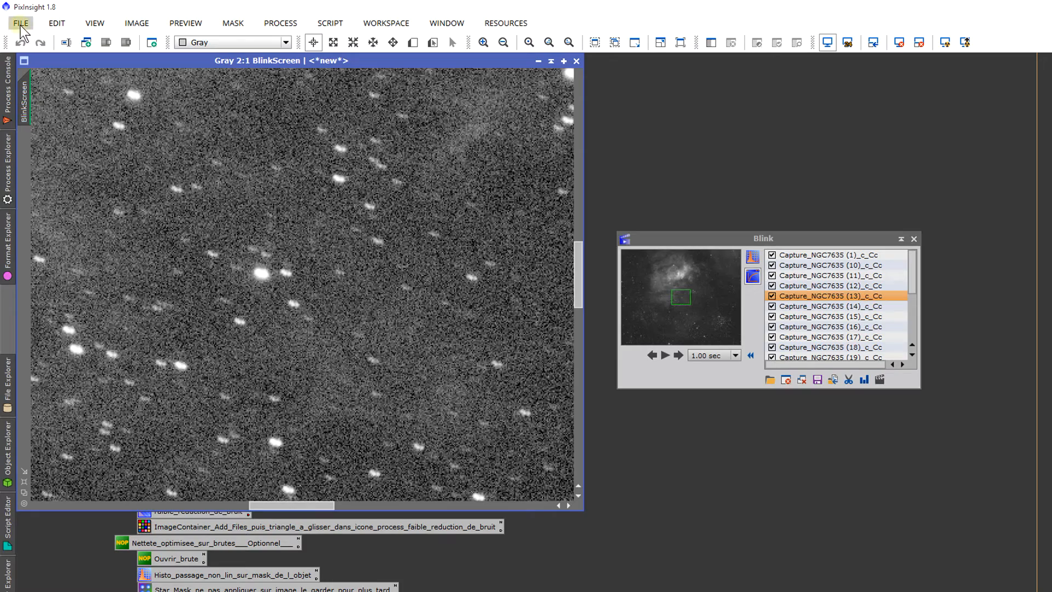
# Step: Check the star shapes in the frames following Capture_NGC7635 (13)_c_Cc, and close Blink and its BlinkScreen image
pyautogui.click(679, 355)
pyautogui.click(680, 356)
pyautogui.click(679, 356)
pyautogui.click(679, 356)
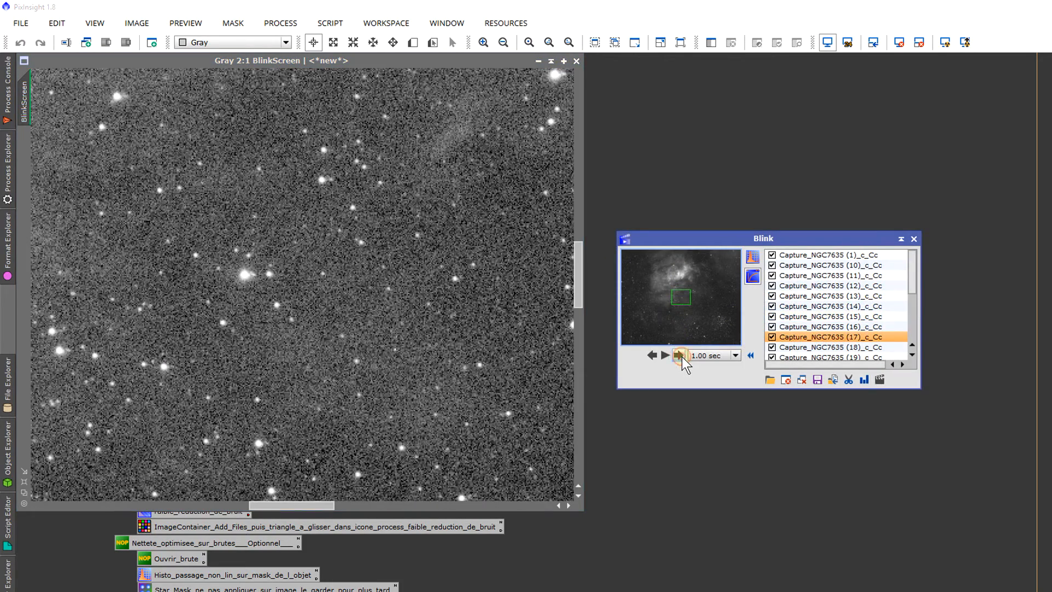
pyautogui.click(679, 356)
pyautogui.click(679, 356)
pyautogui.click(679, 355)
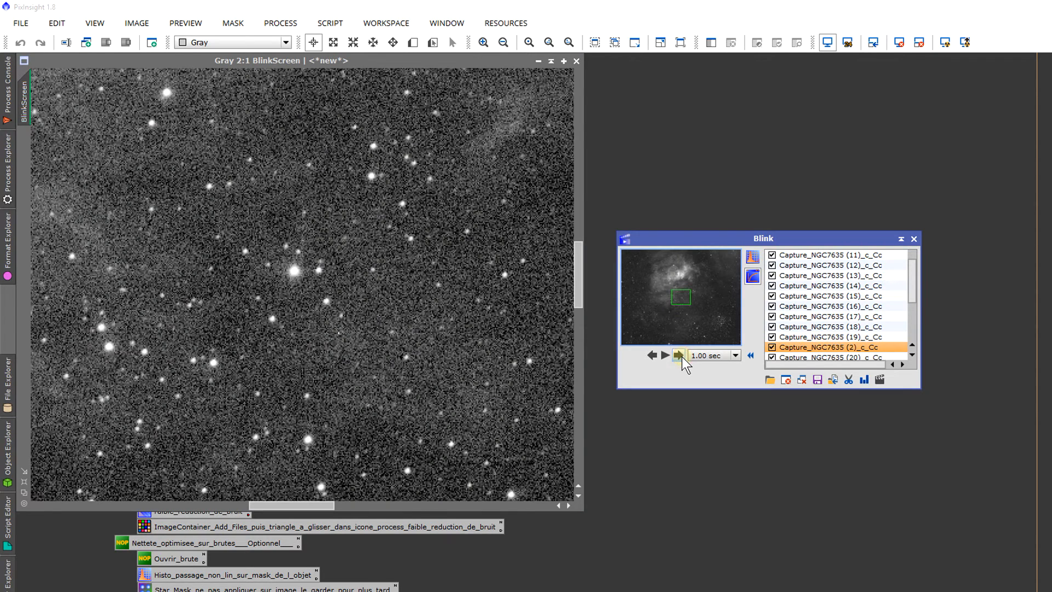
pyautogui.click(679, 355)
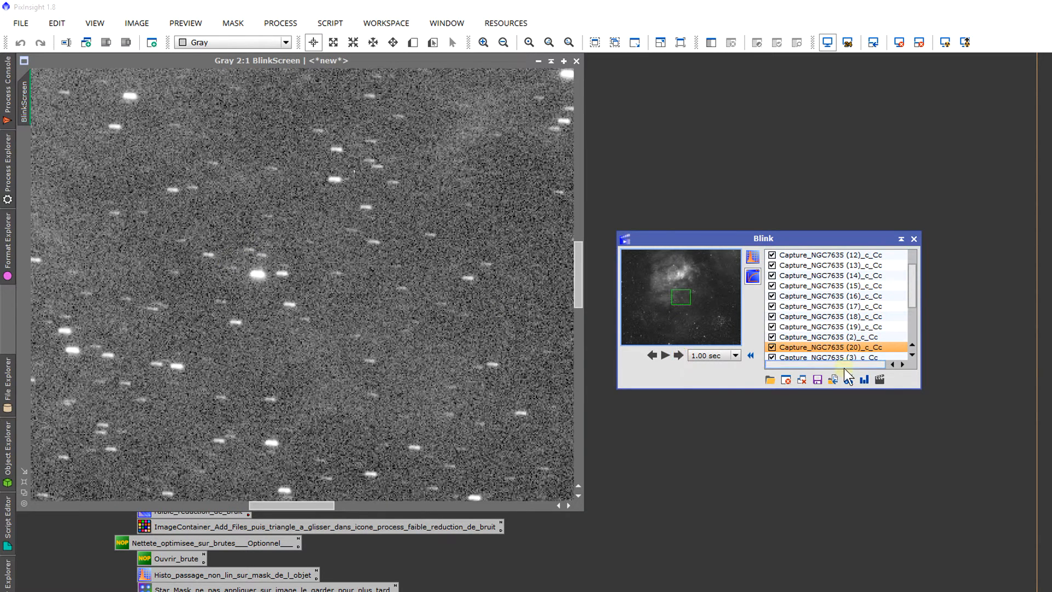
pyautogui.click(679, 355)
pyautogui.click(679, 355)
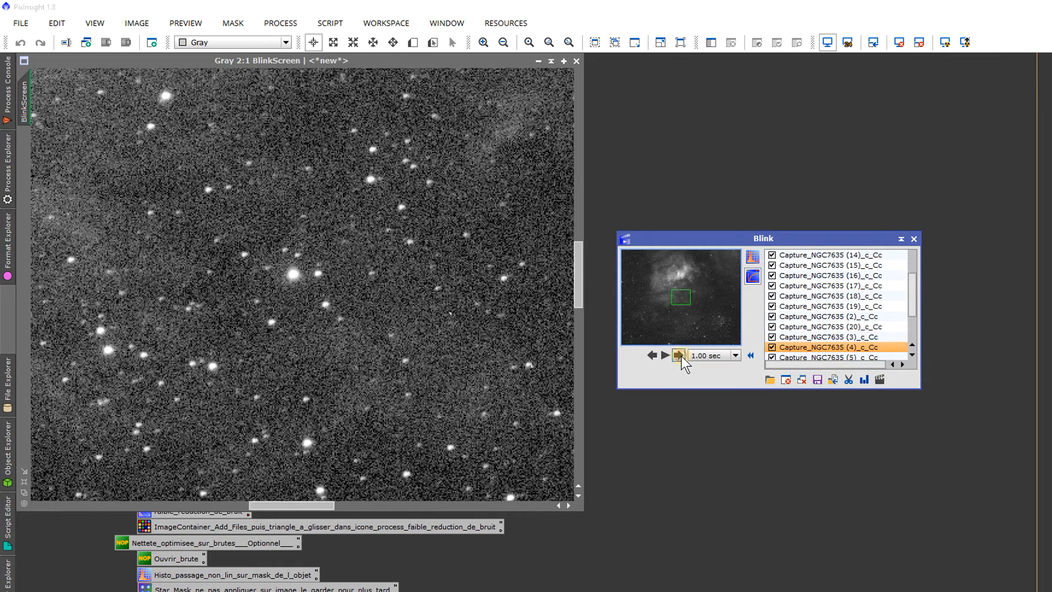
pyautogui.click(680, 355)
pyautogui.click(679, 356)
pyautogui.click(679, 356)
pyautogui.click(679, 356)
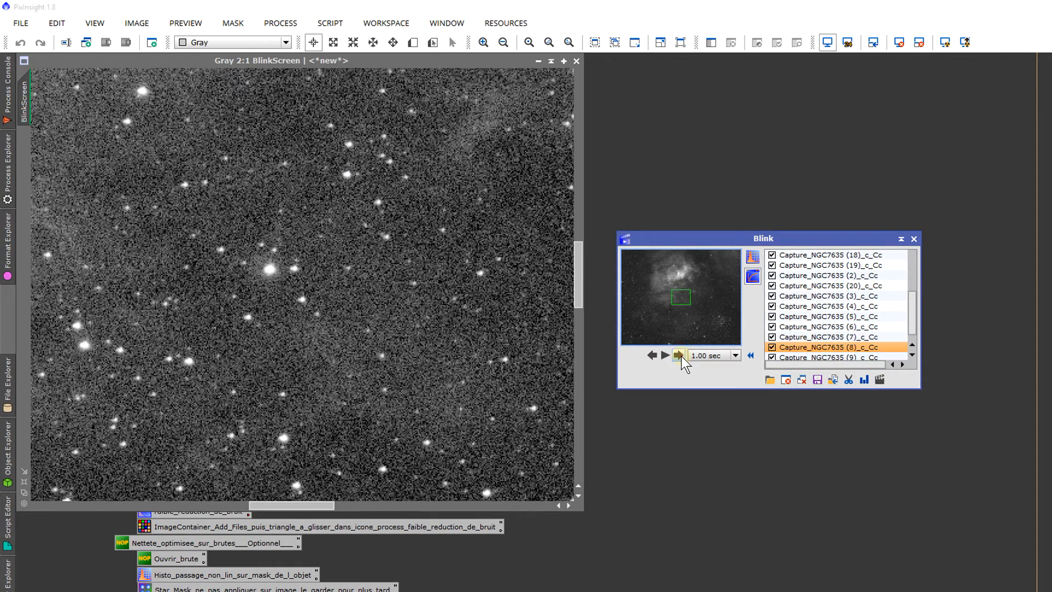
pyautogui.click(682, 356)
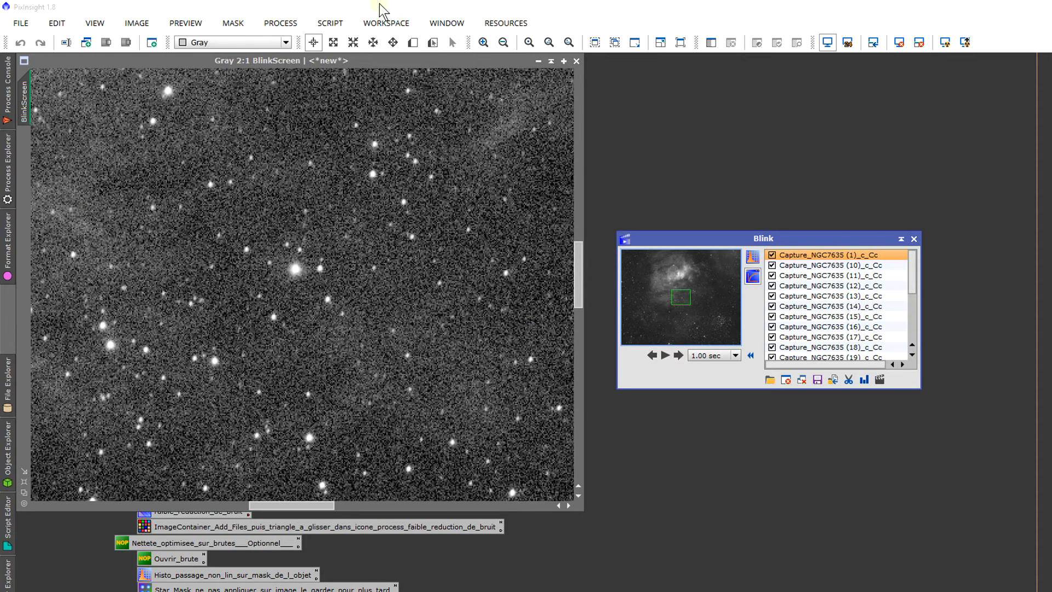
pyautogui.click(913, 239)
pyautogui.click(577, 61)
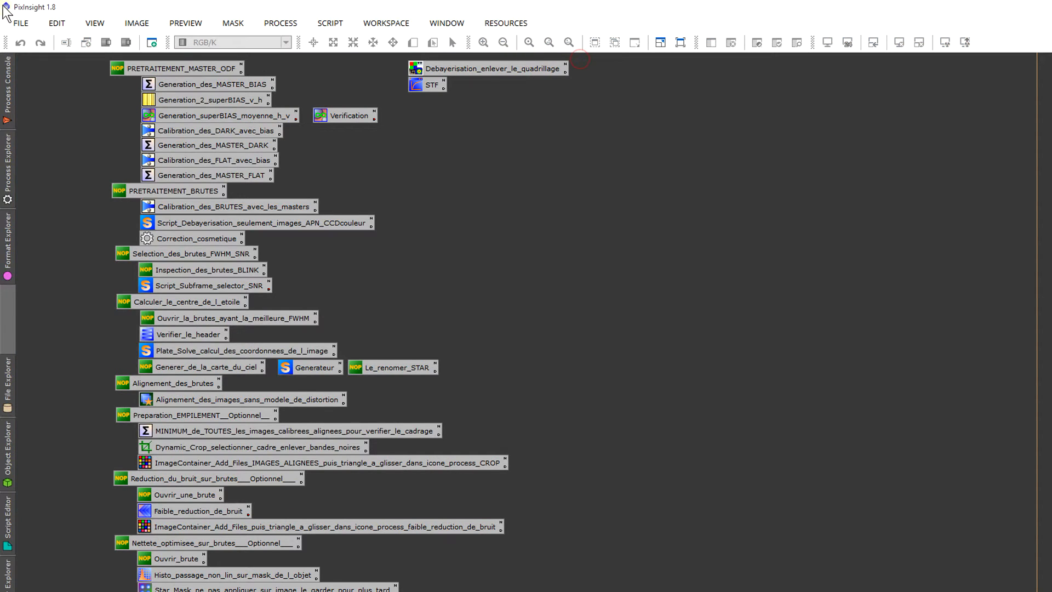
# Step: Delete the files Capture_NGC7635 (20)_c_Cc.fit and Capture_NGC7635 (13)_c_Cc.fit from the Ha folder without opening any image
pyautogui.click(20, 23)
pyautogui.click(34, 44)
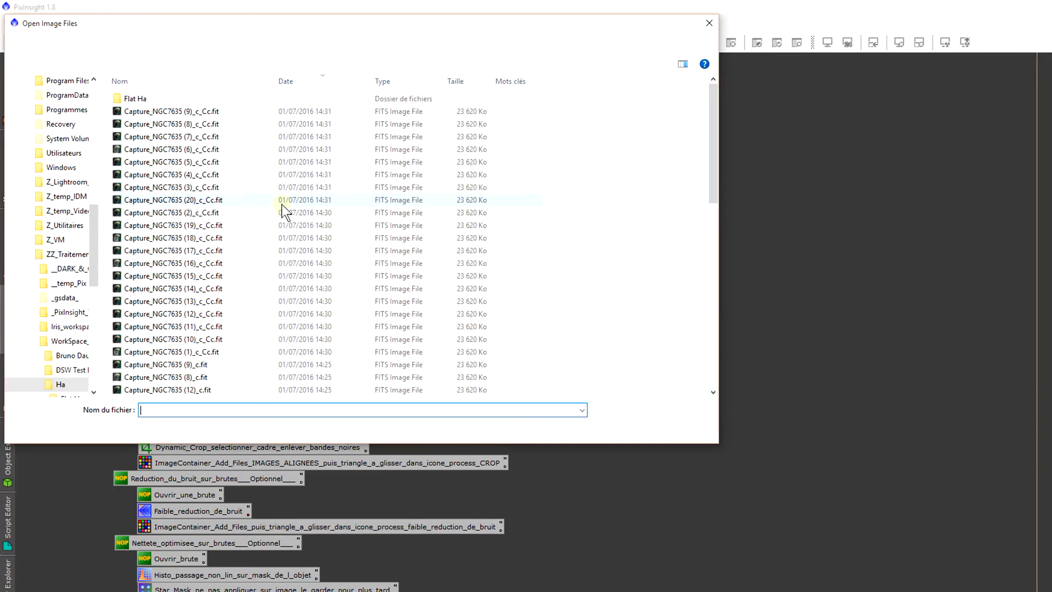
pyautogui.click(206, 300)
pyautogui.keyDown('ctrl'); pyautogui.click(219, 200); pyautogui.keyUp('ctrl')
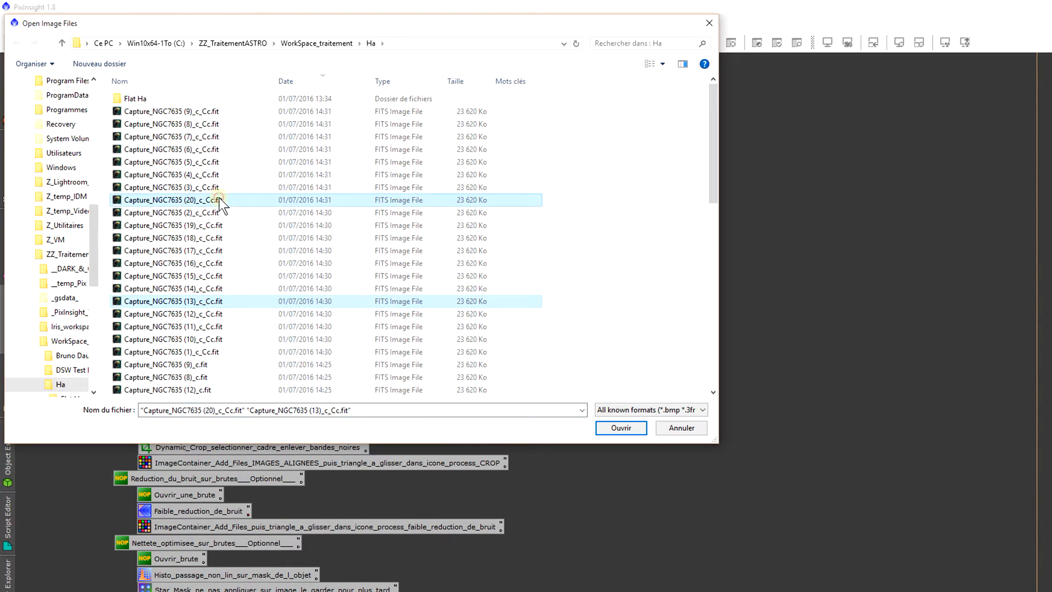
pyautogui.rightClick(220, 201)
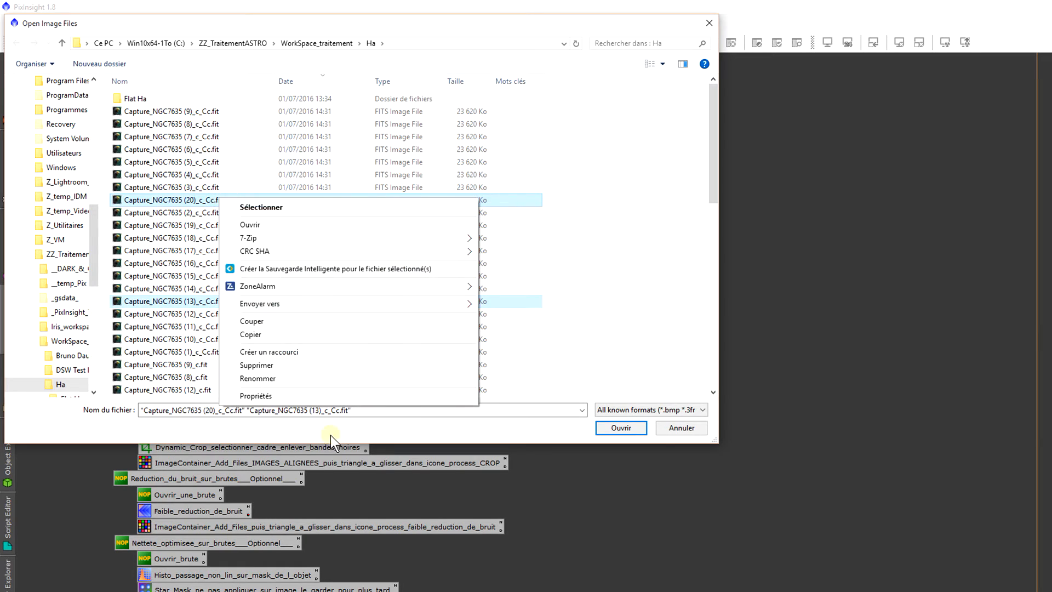
pyautogui.click(292, 364)
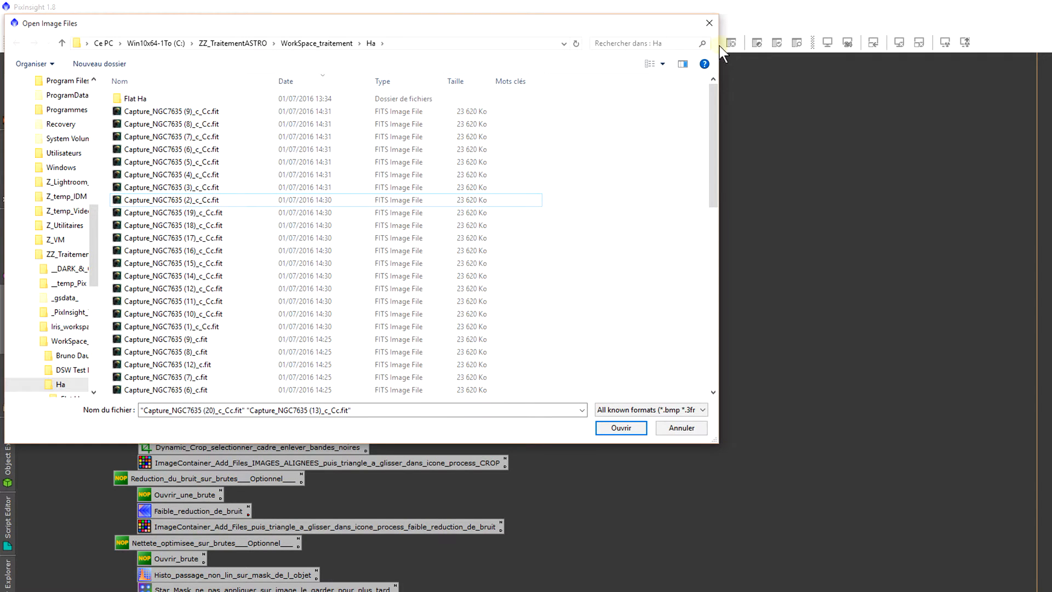
pyautogui.click(709, 23)
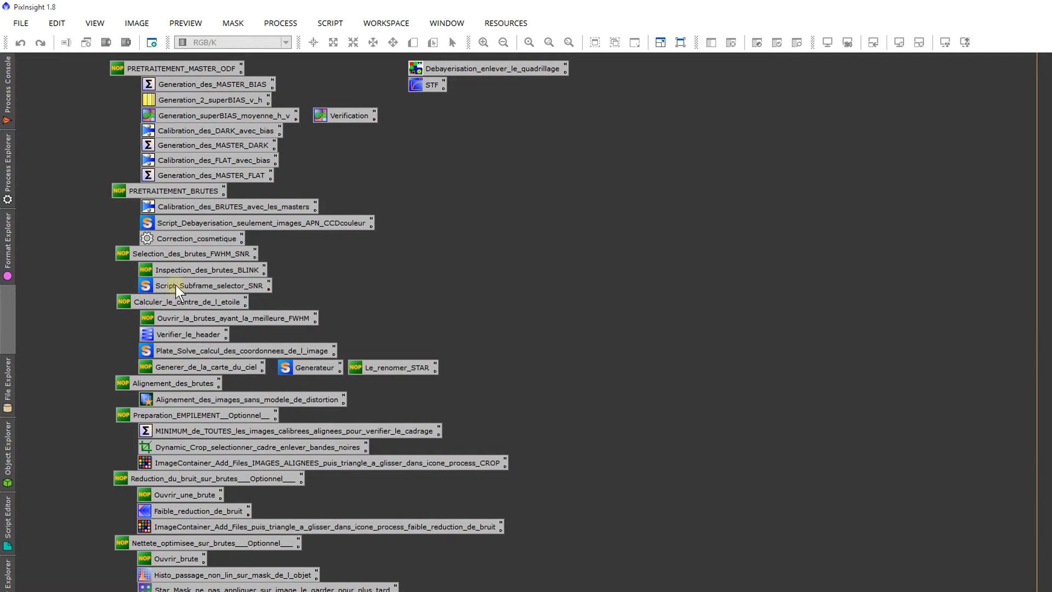
# Step: Open the Script_Subframe_selector_SNR process icon and run the SubframeSelector script globally
pyautogui.doubleClick(219, 286)
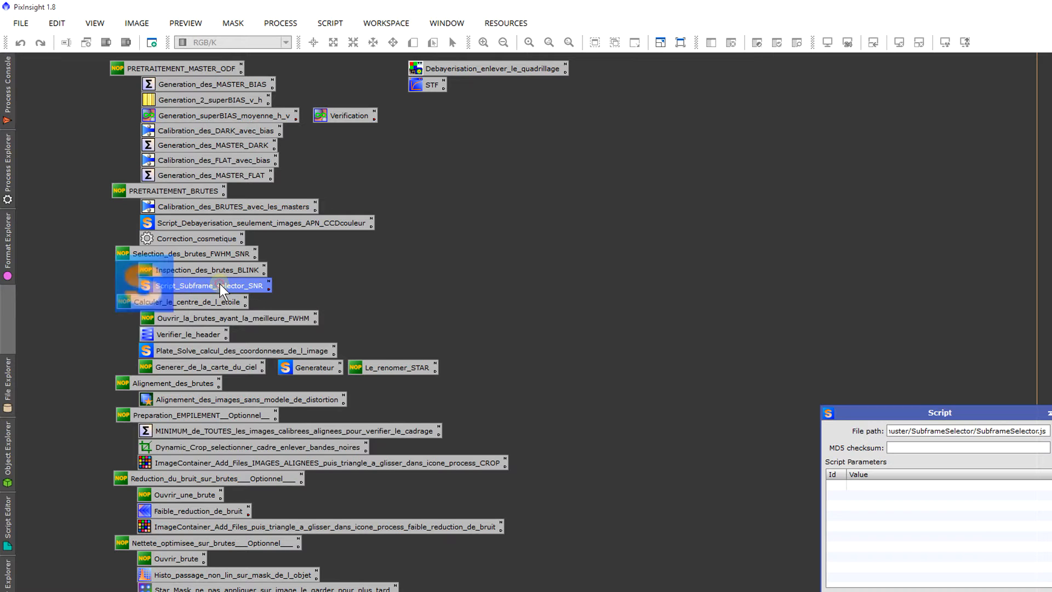
pyautogui.moveTo(954, 416); pyautogui.dragTo(937, 311)
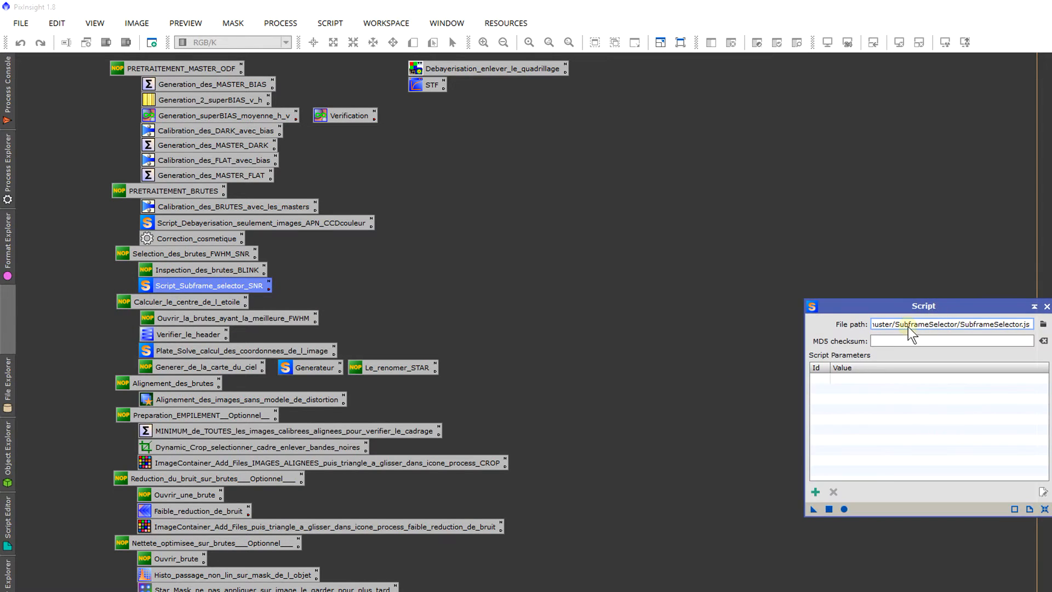
pyautogui.click(844, 510)
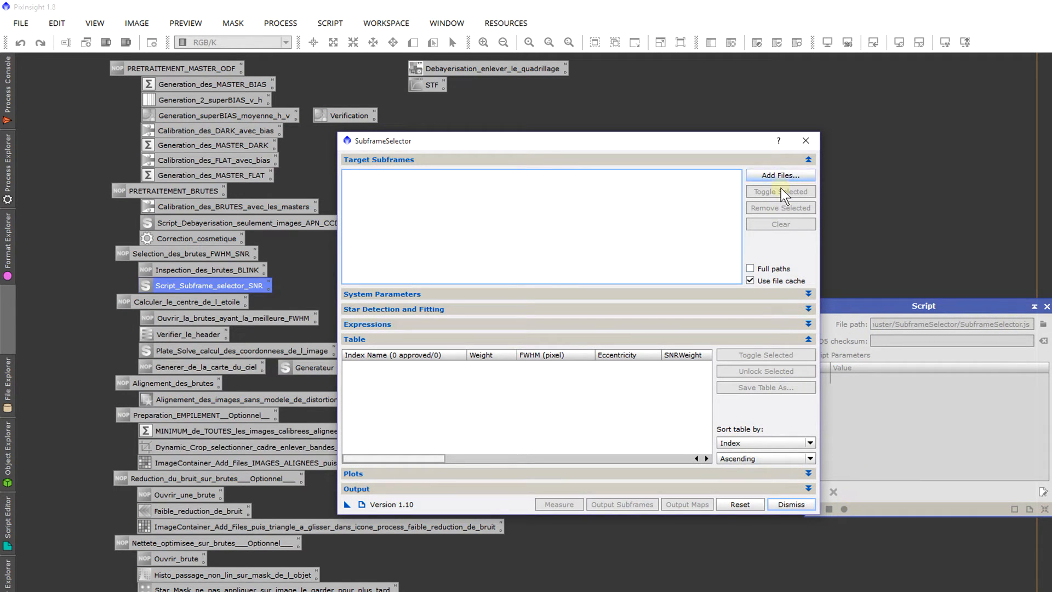
# Step: Add the 18 cosmetically corrected Capture_NGC7635 _c_Cc.fit frames from the Ha folder as target subframes
pyautogui.moveTo(734, 145); pyautogui.dragTo(752, 70)
pyautogui.click(785, 102)
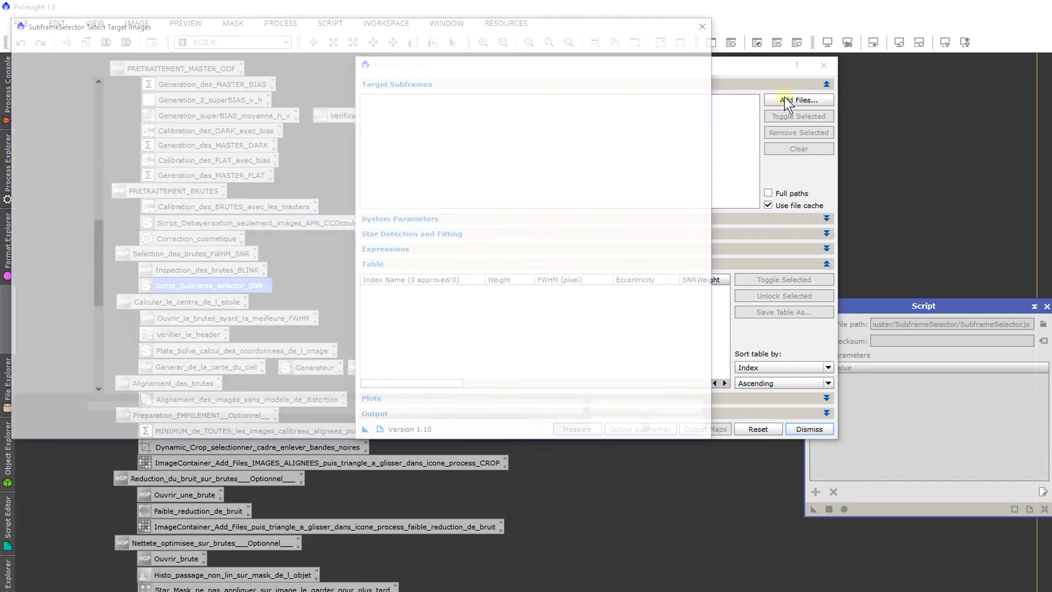
pyautogui.click(276, 109)
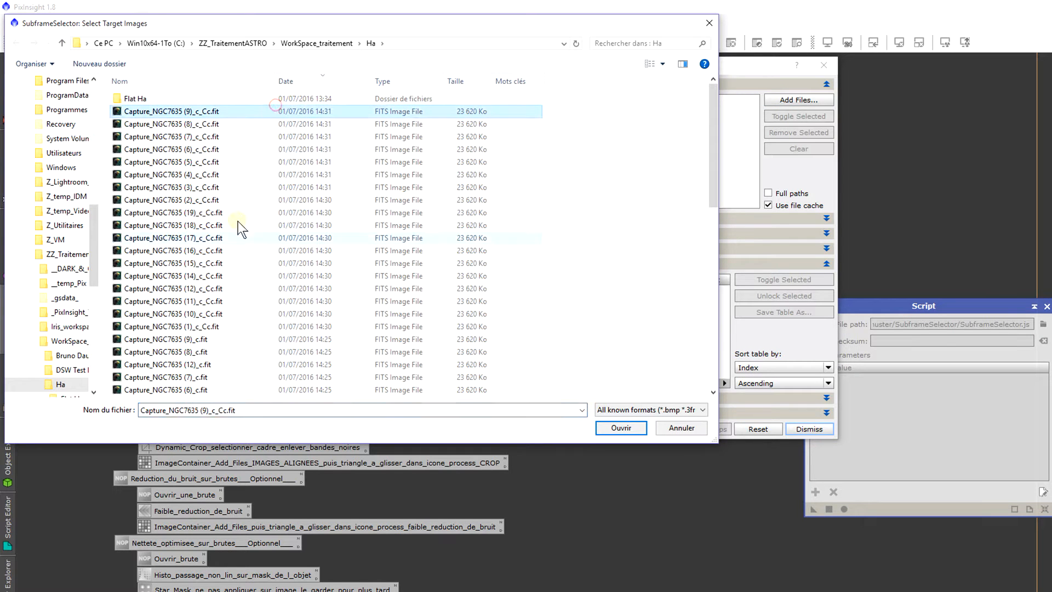
pyautogui.keyDown('shift'); pyautogui.click(245, 327); pyautogui.keyUp('shift')
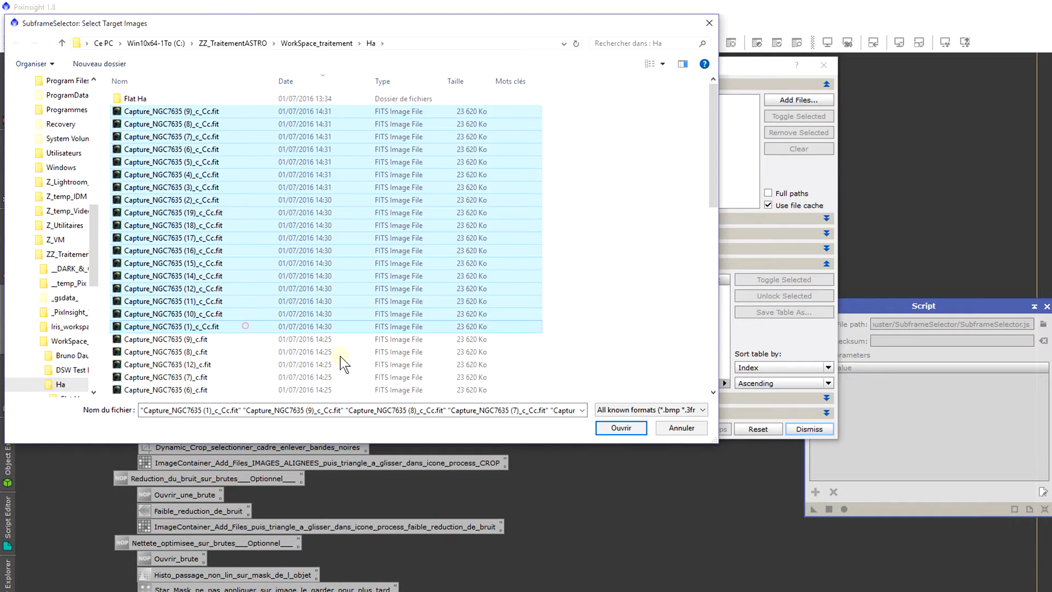
pyautogui.click(620, 427)
# Step: Try a log detection sensitivity of -3.00 for star detection, set it back to -1.02, and open the Expressions settings
pyautogui.click(569, 234)
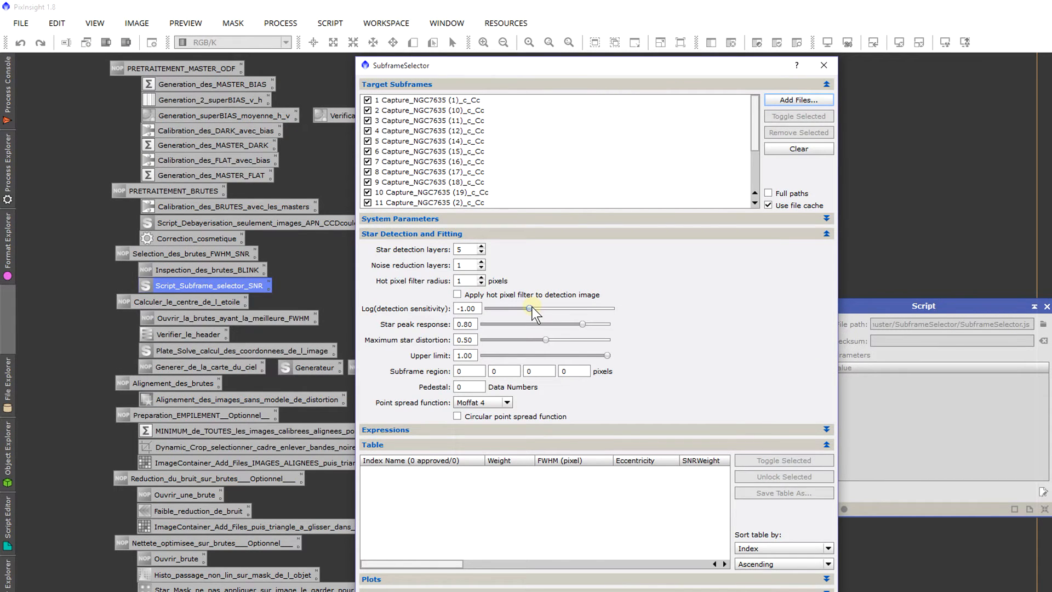
pyautogui.moveTo(530, 308); pyautogui.dragTo(485, 309)
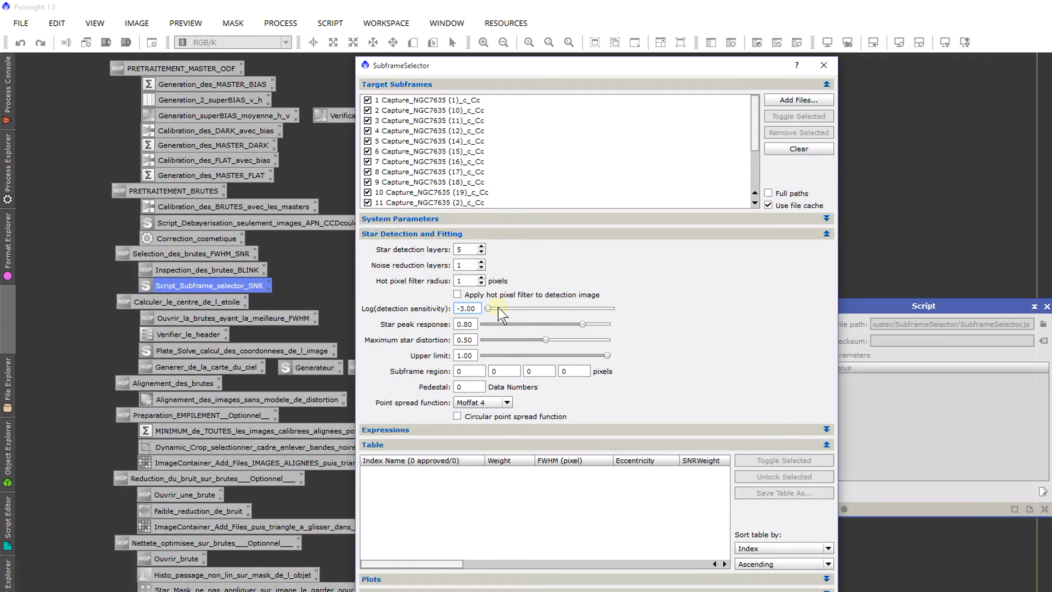
pyautogui.moveTo(492, 311)
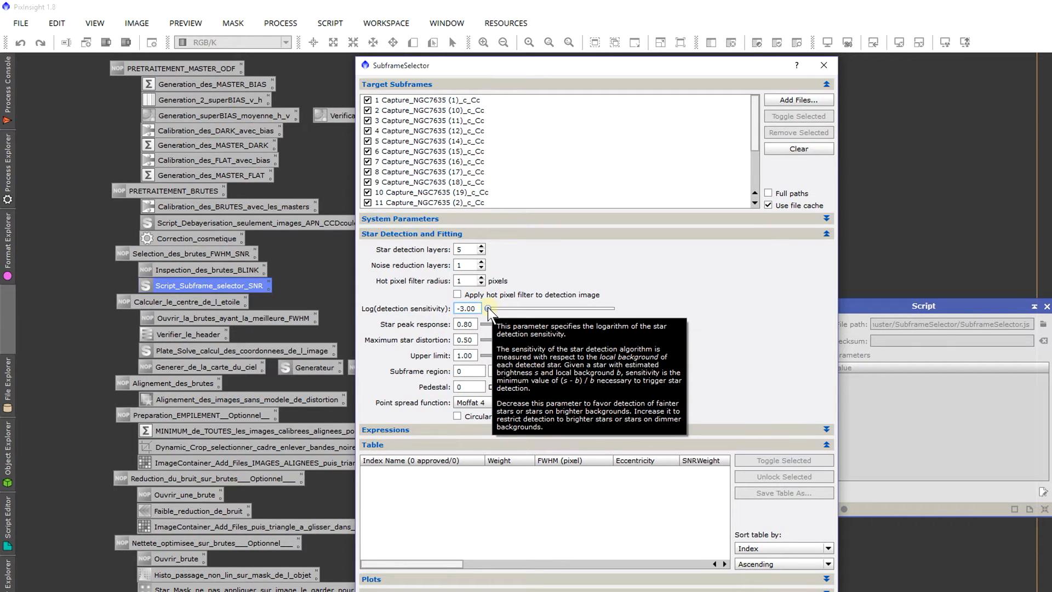
pyautogui.moveTo(488, 310); pyautogui.dragTo(527, 311)
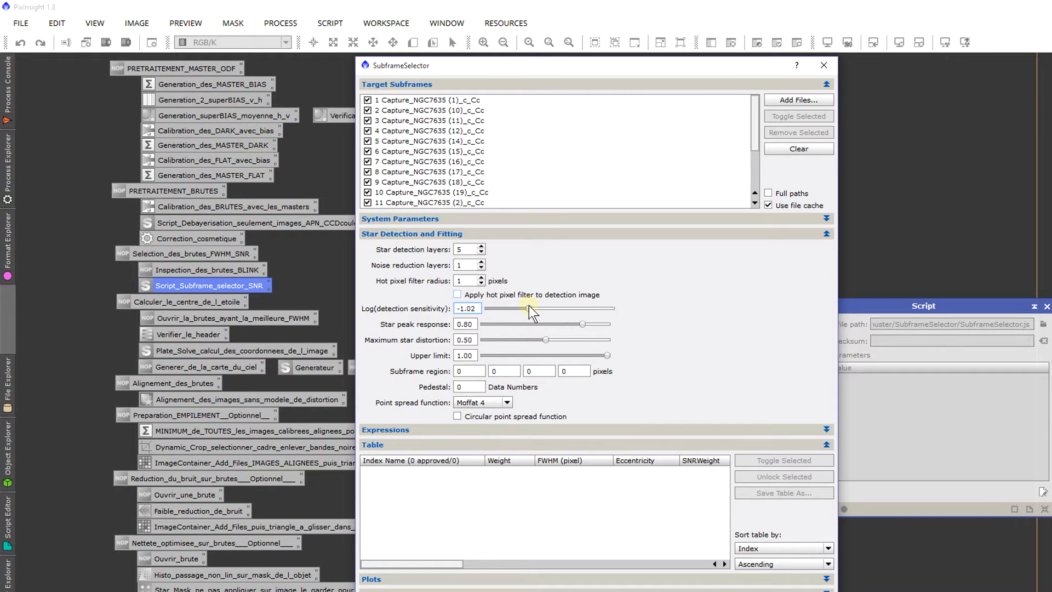
pyautogui.click(555, 237)
pyautogui.click(578, 430)
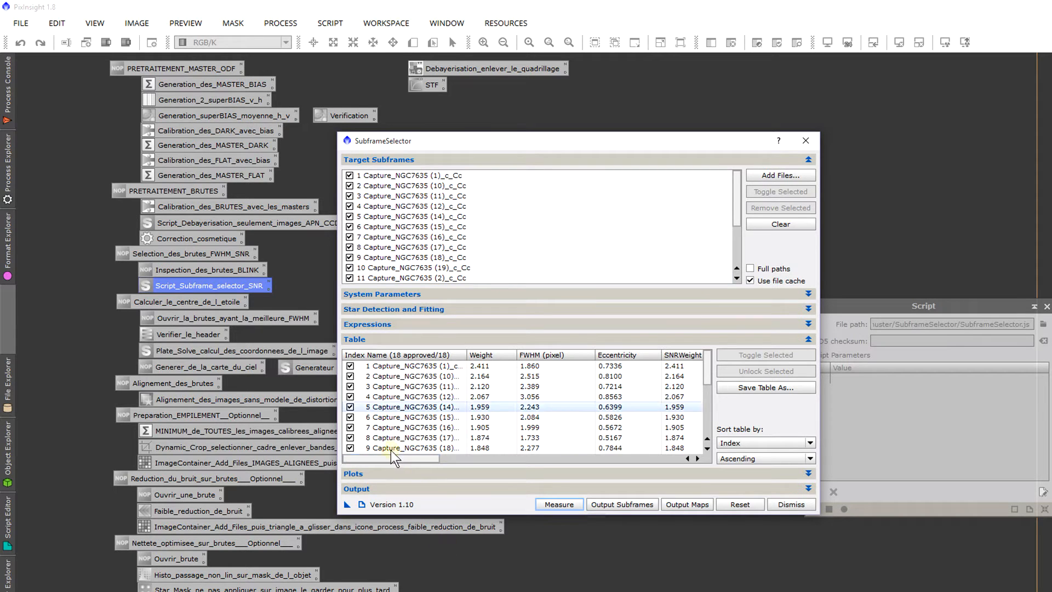
# Step: Examine the weight, FWHM, eccentricity, SNRWeight and noise values of all measured subframes in the table
pyautogui.scroll(-4, 379, 378)
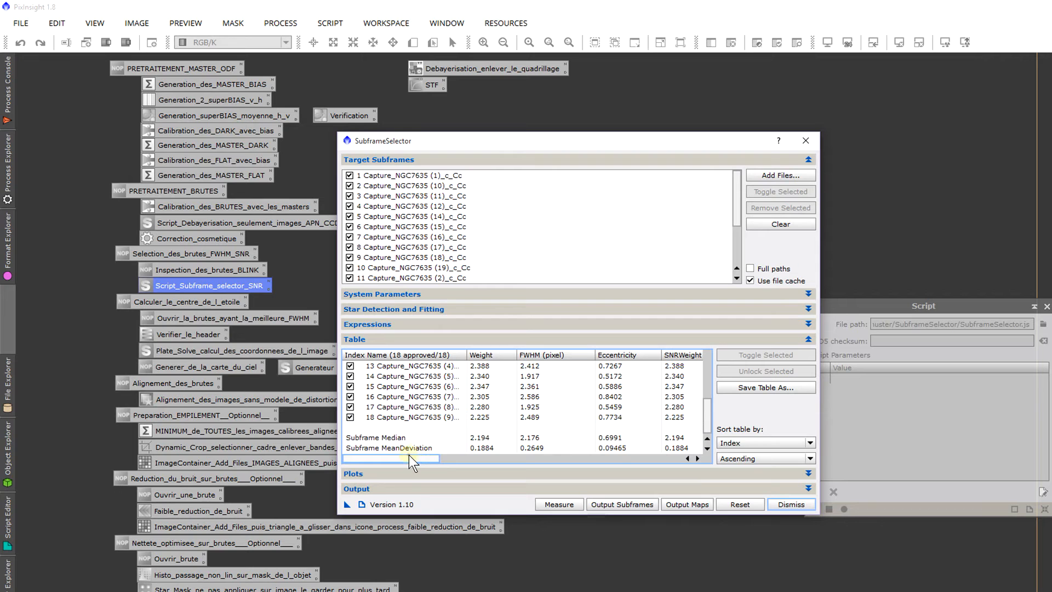
pyautogui.moveTo(411, 458); pyautogui.dragTo(474, 459)
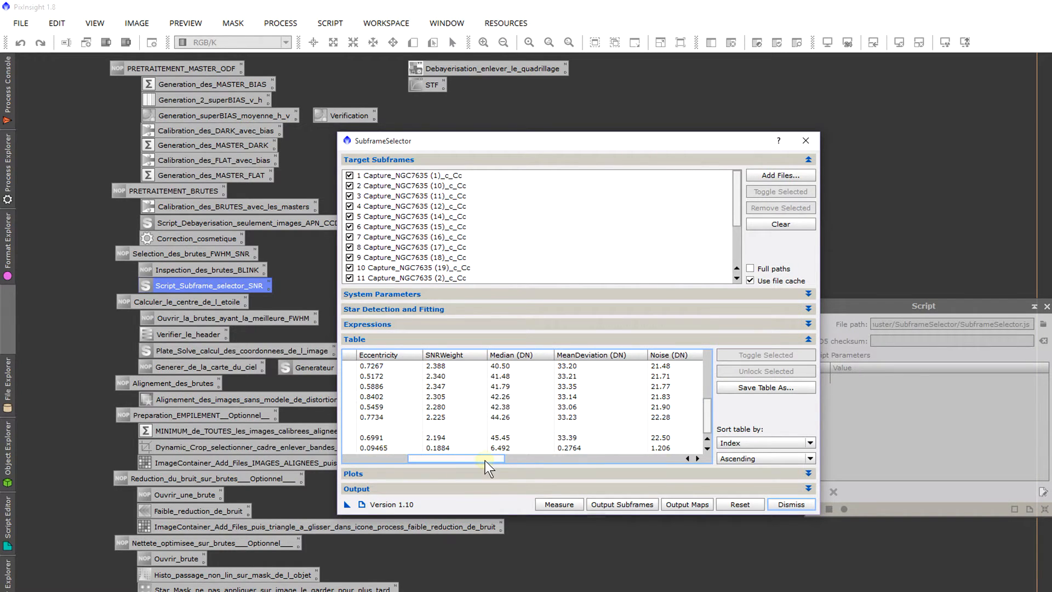
pyautogui.moveTo(487, 468); pyautogui.dragTo(423, 456)
pyautogui.scroll(4, 496, 414)
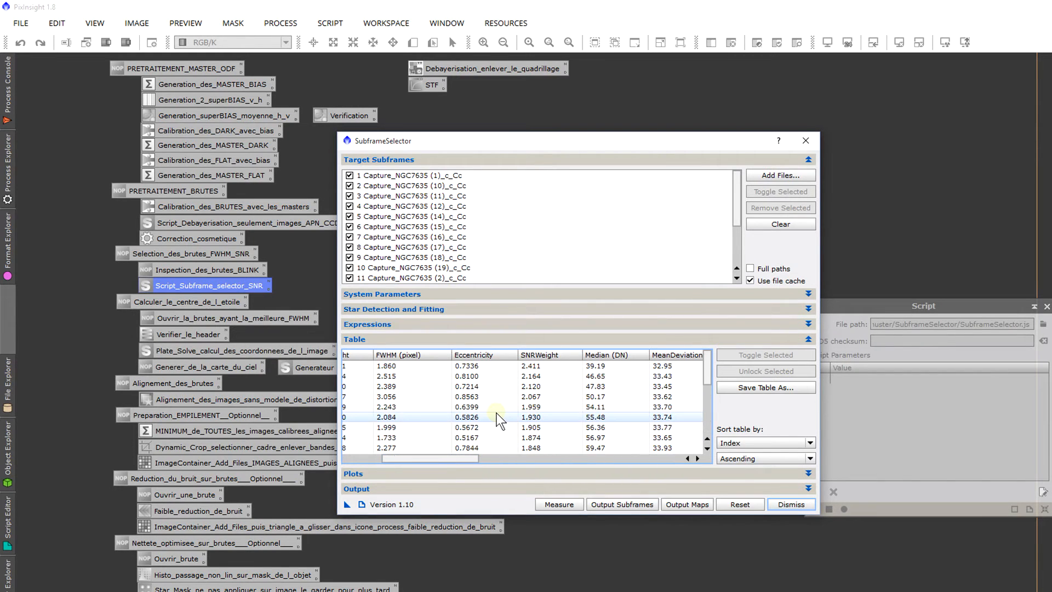
pyautogui.scroll(-1, 497, 413)
pyautogui.scroll(1, 497, 419)
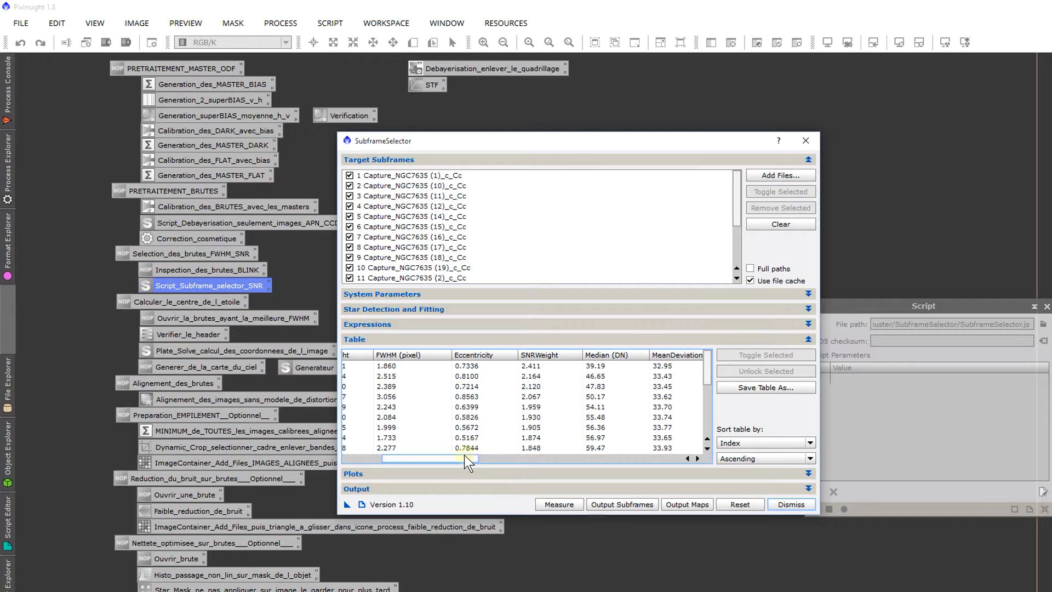
pyautogui.moveTo(470, 459); pyautogui.dragTo(431, 463)
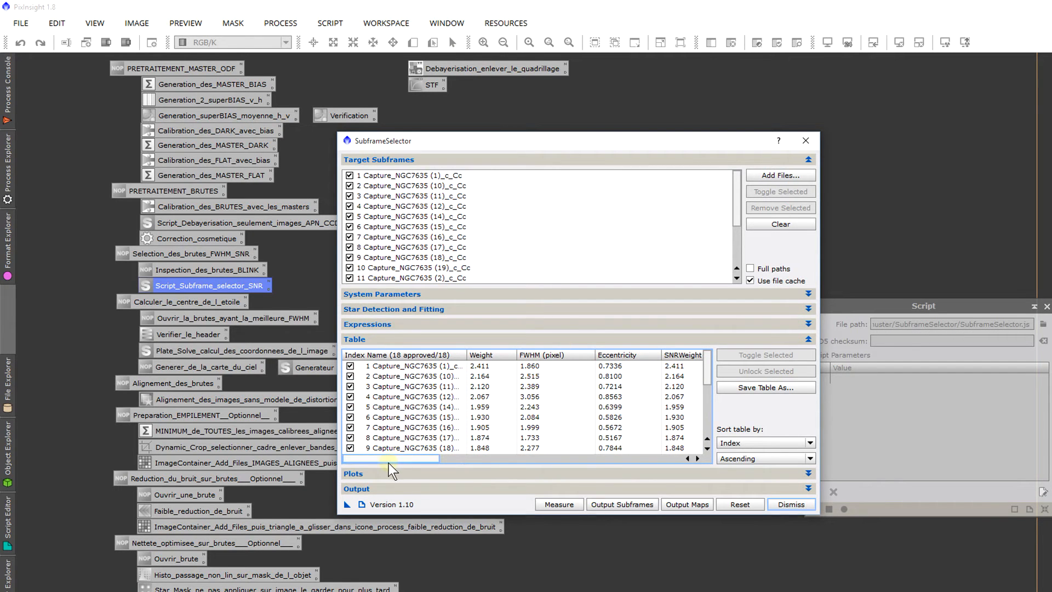
pyautogui.moveTo(400, 460); pyautogui.dragTo(435, 460)
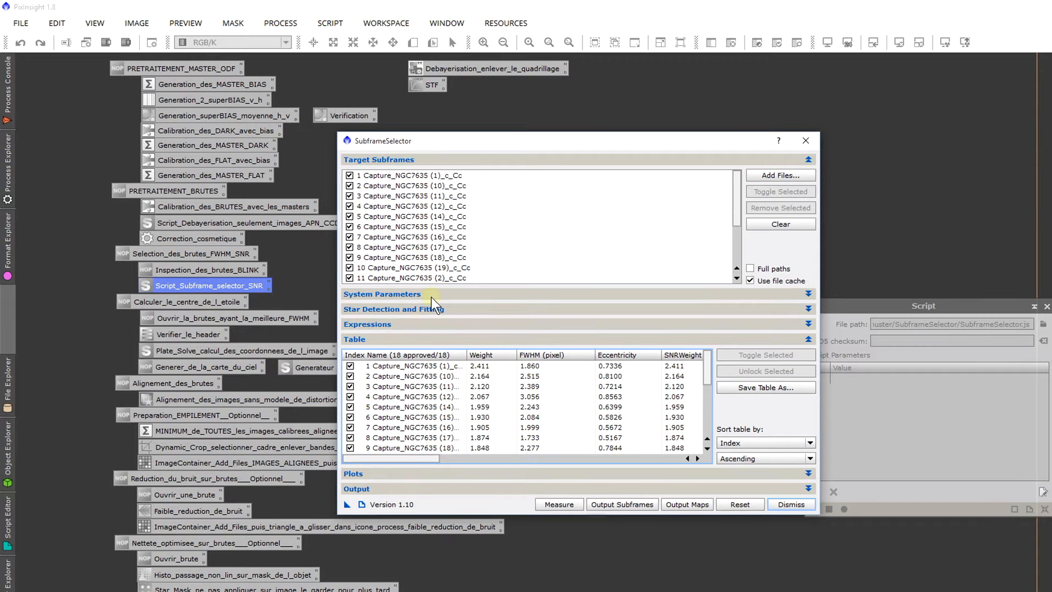
# Step: Show the plots of the measured subframes, view the Noise curve, and return the ordinate to FWHM
pyautogui.moveTo(525, 148); pyautogui.dragTo(508, 32)
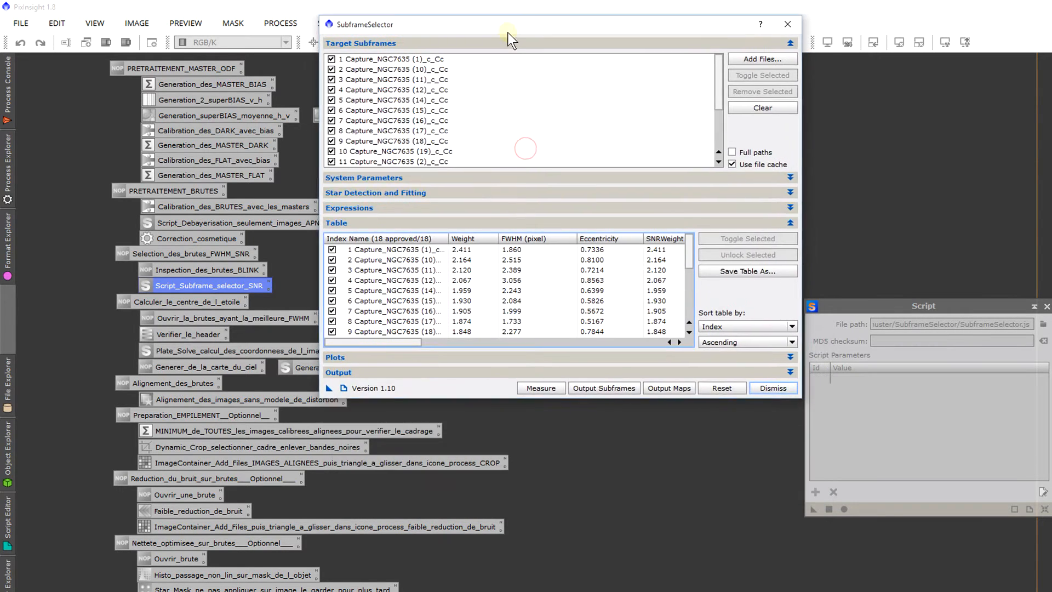
pyautogui.click(426, 357)
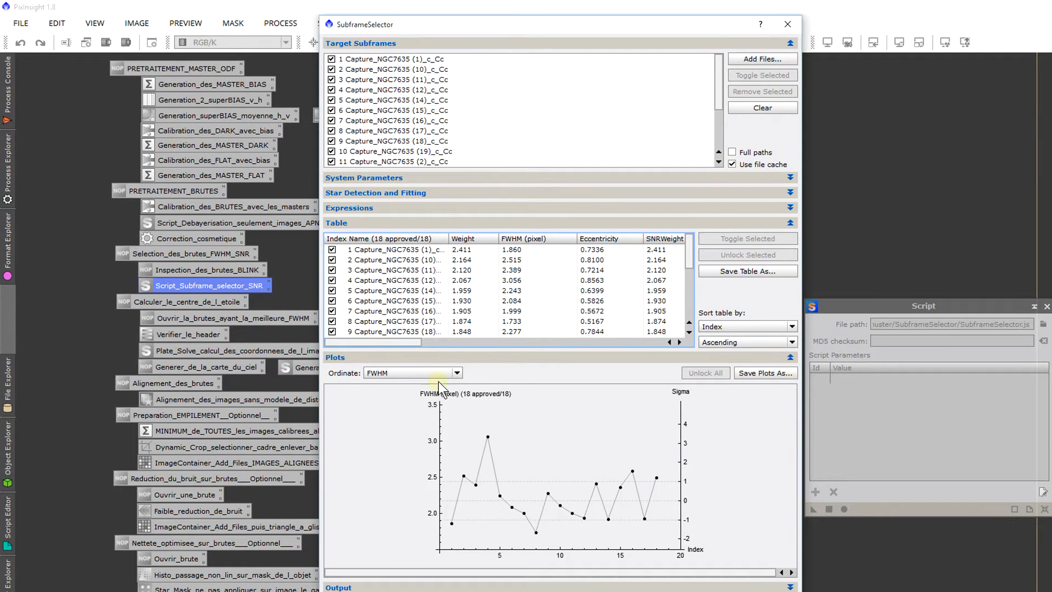
pyautogui.click(437, 376)
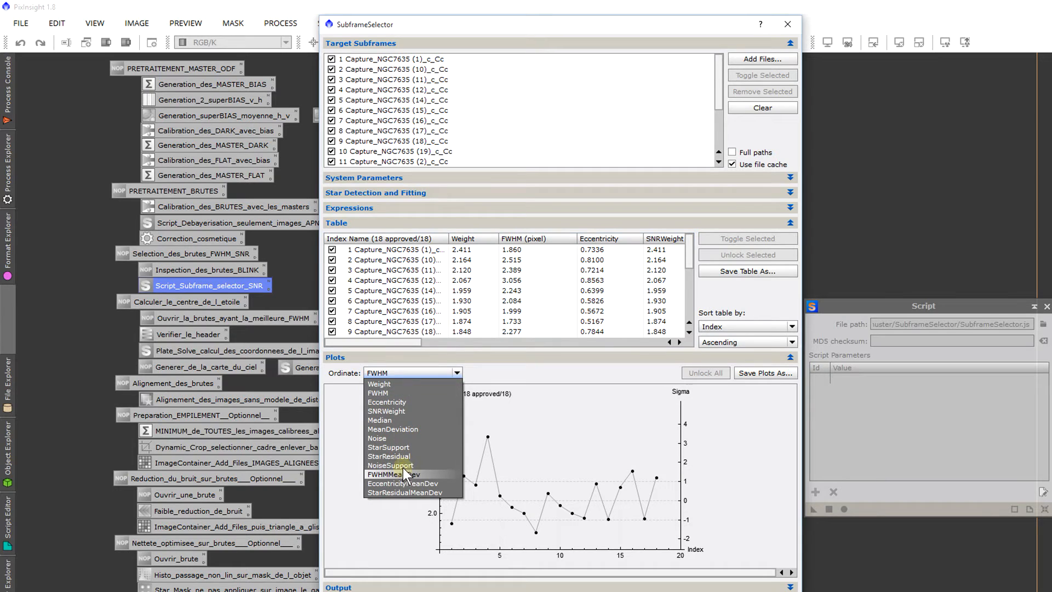
pyautogui.click(393, 438)
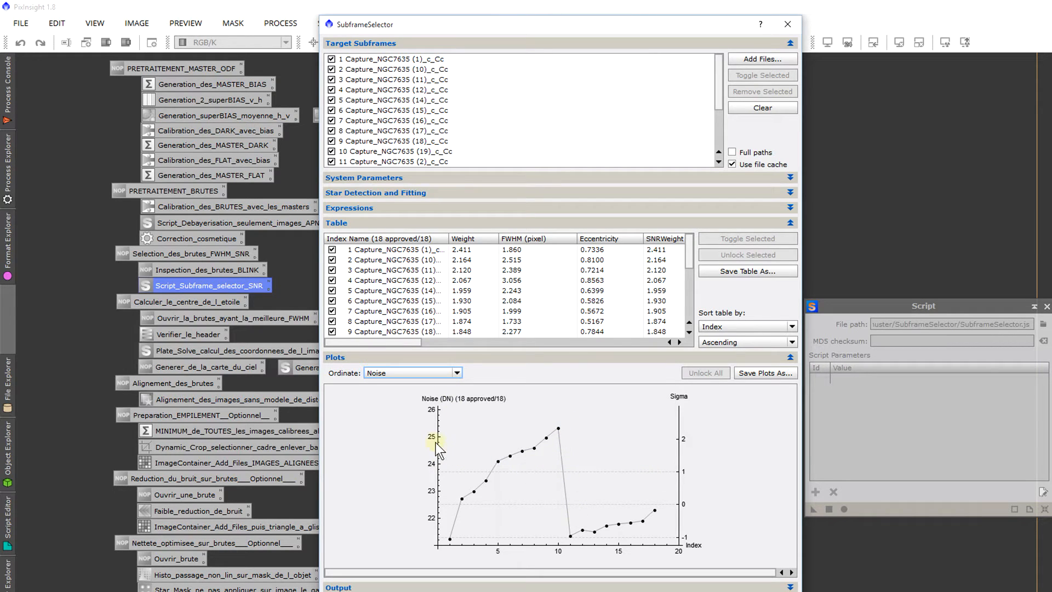
pyautogui.click(415, 376)
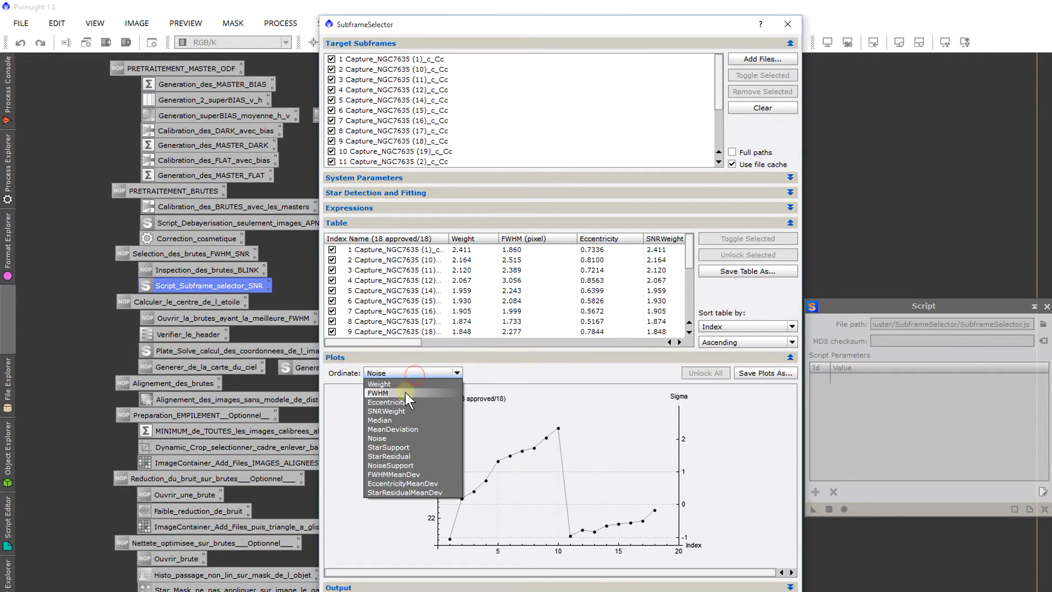
pyautogui.click(403, 389)
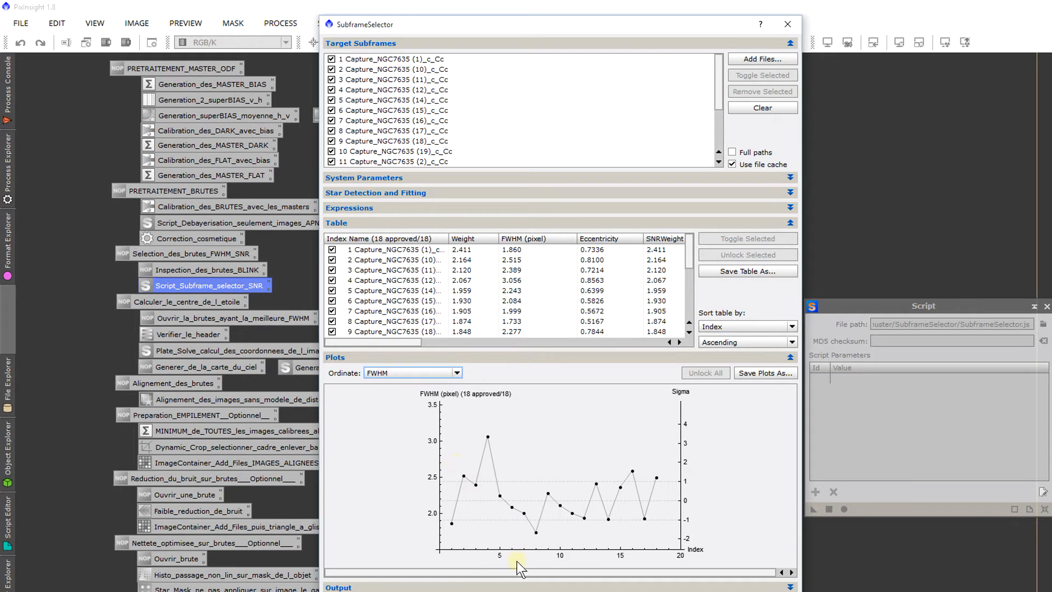
# Step: Identify the subframe with the lowest FWHM and the first subframe of the SNRWeight plot by marking their points
pyautogui.click(534, 533)
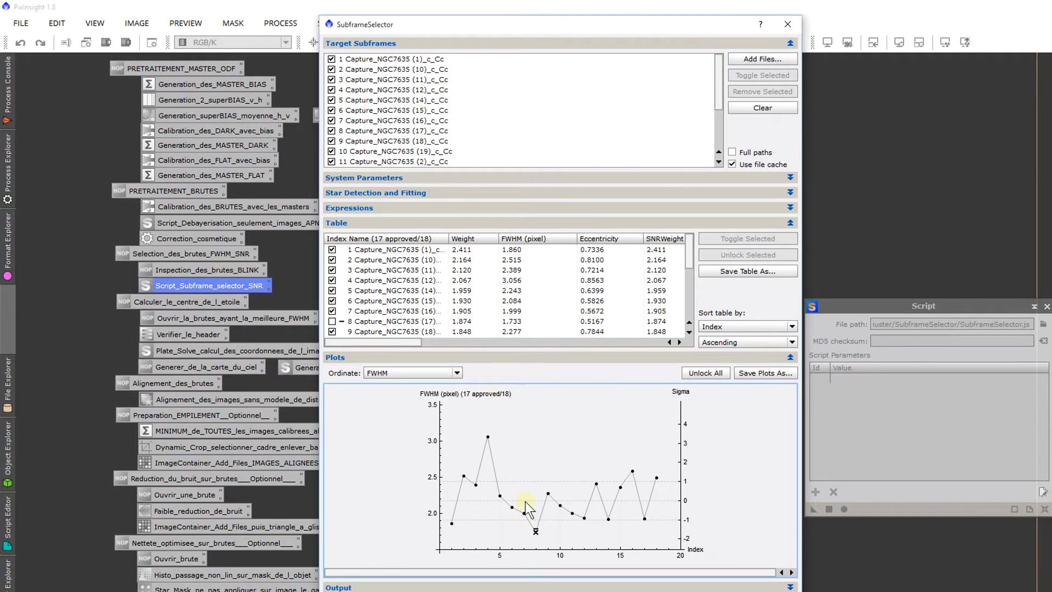
pyautogui.click(406, 371)
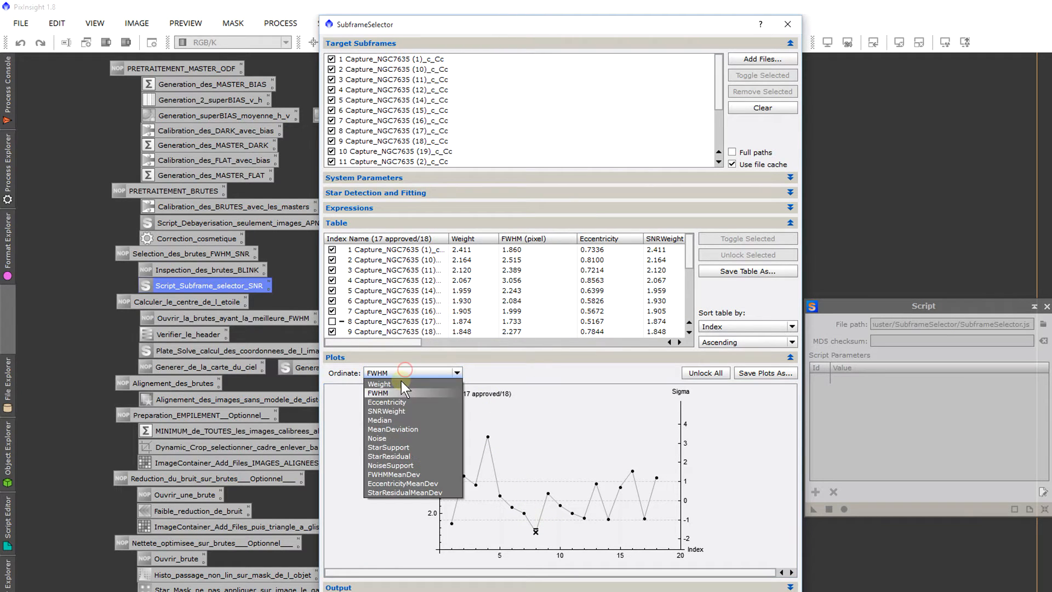
pyautogui.click(396, 410)
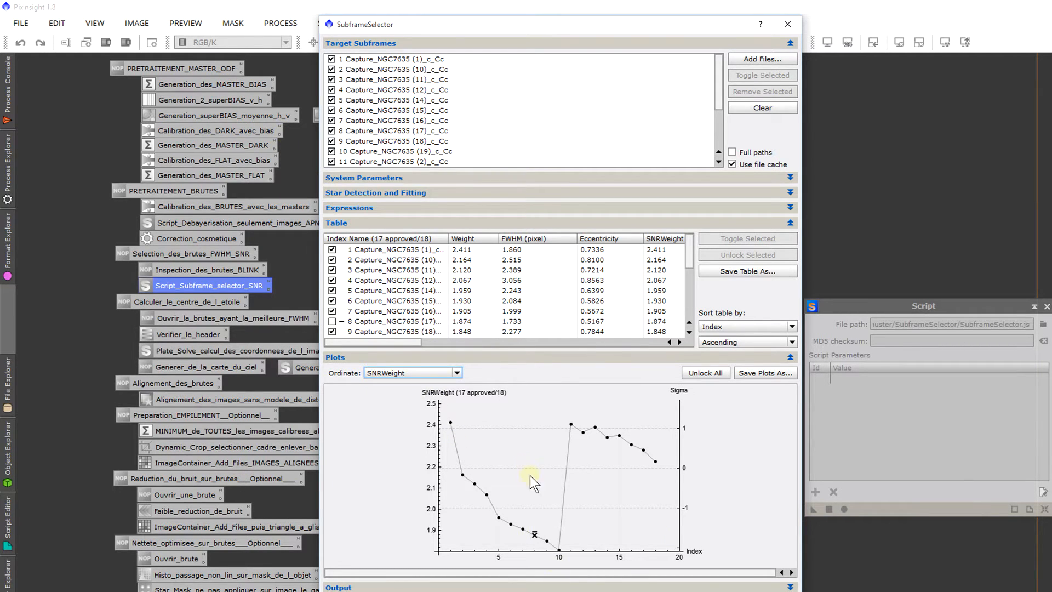
pyautogui.click(451, 419)
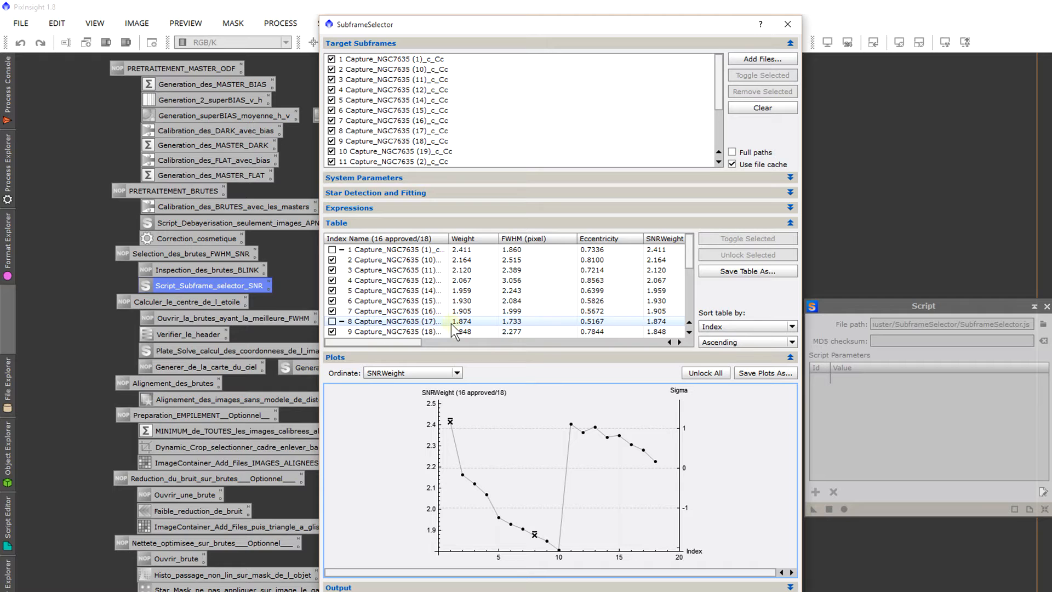
# Step: Dismiss SubframeSelector without outputting any subframes, and close the Script window
pyautogui.click(788, 25)
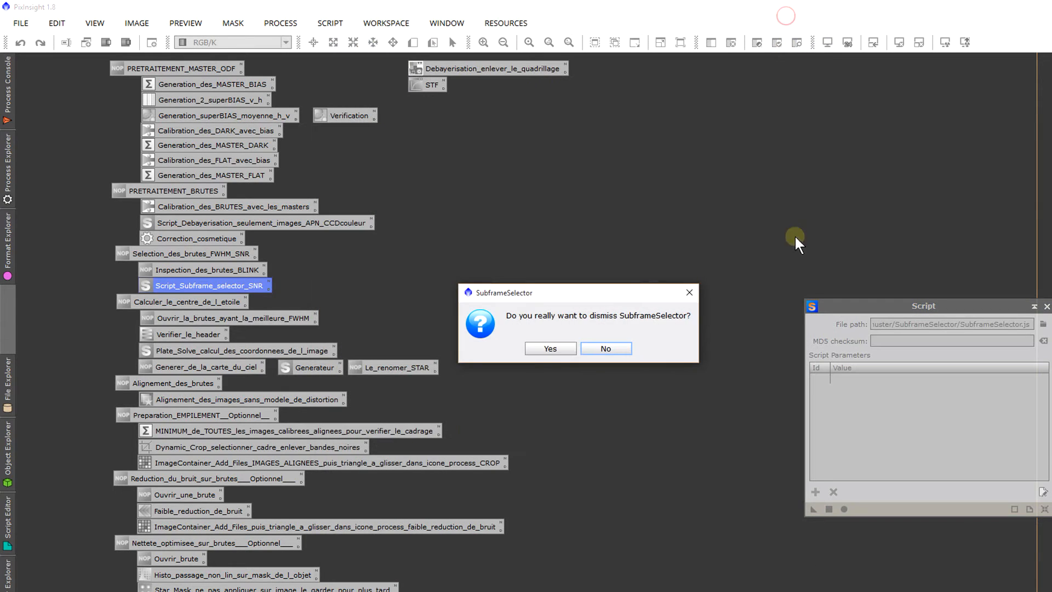
pyautogui.click(565, 349)
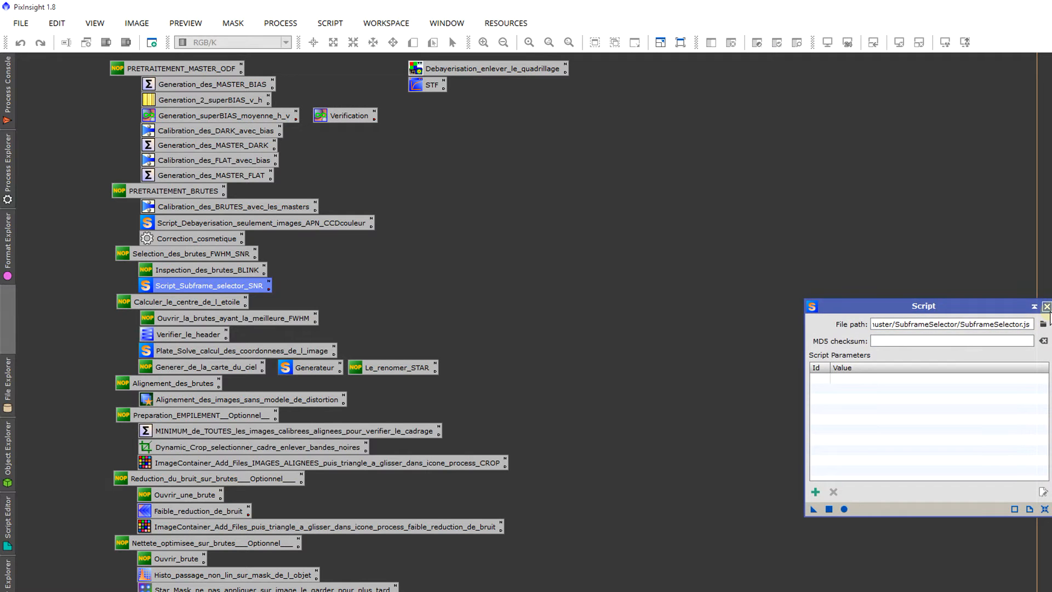
pyautogui.click(1047, 306)
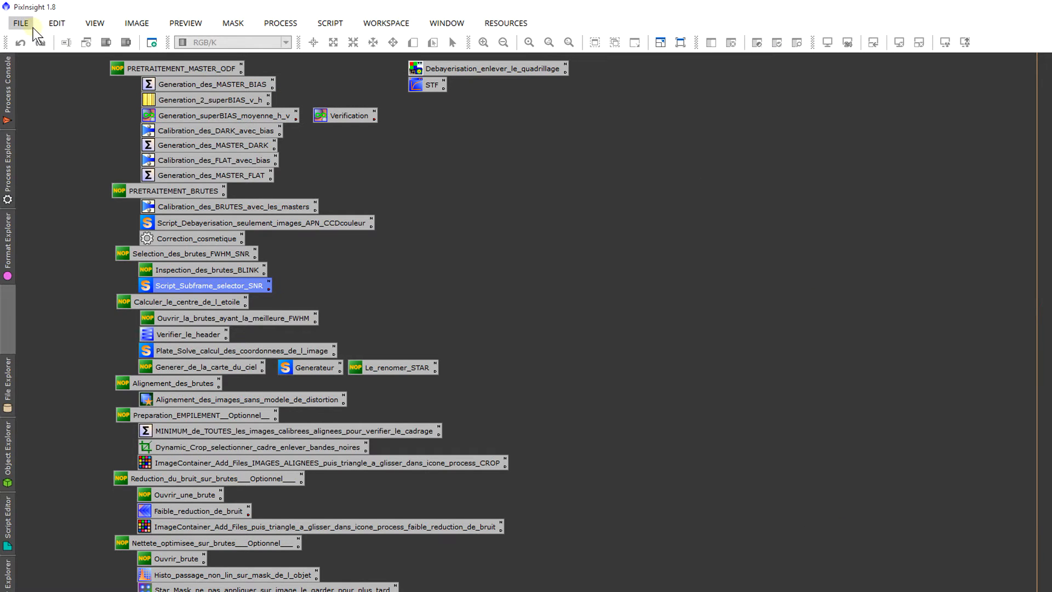
# Step: Open Capture_NGC7635 (17)_c_Cc.fit from the Ha folder and auto-stretch its display to inspect the stars
pyautogui.click(28, 26)
pyautogui.click(29, 43)
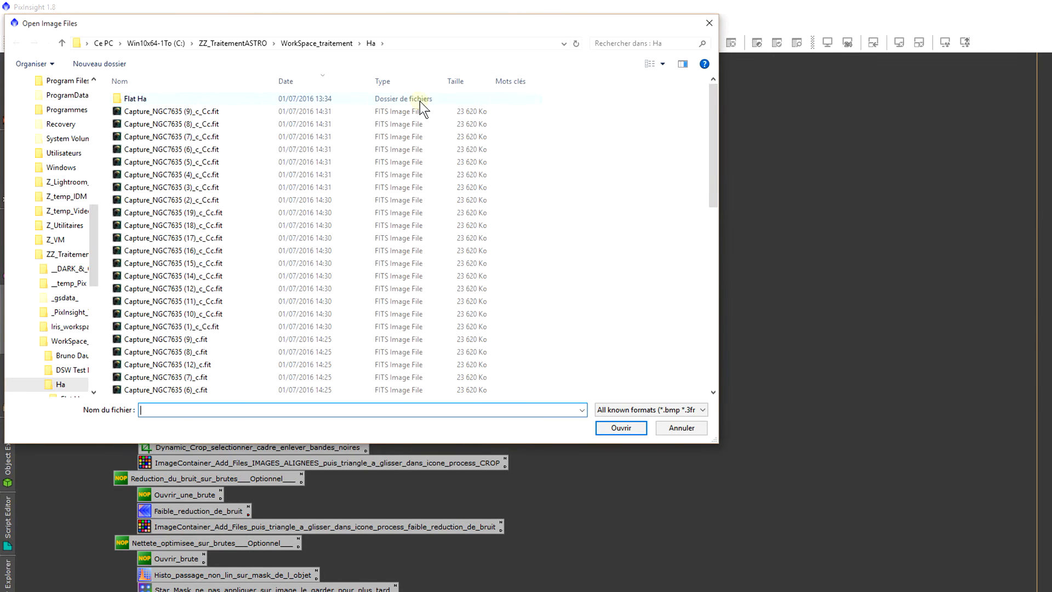
pyautogui.doubleClick(282, 239)
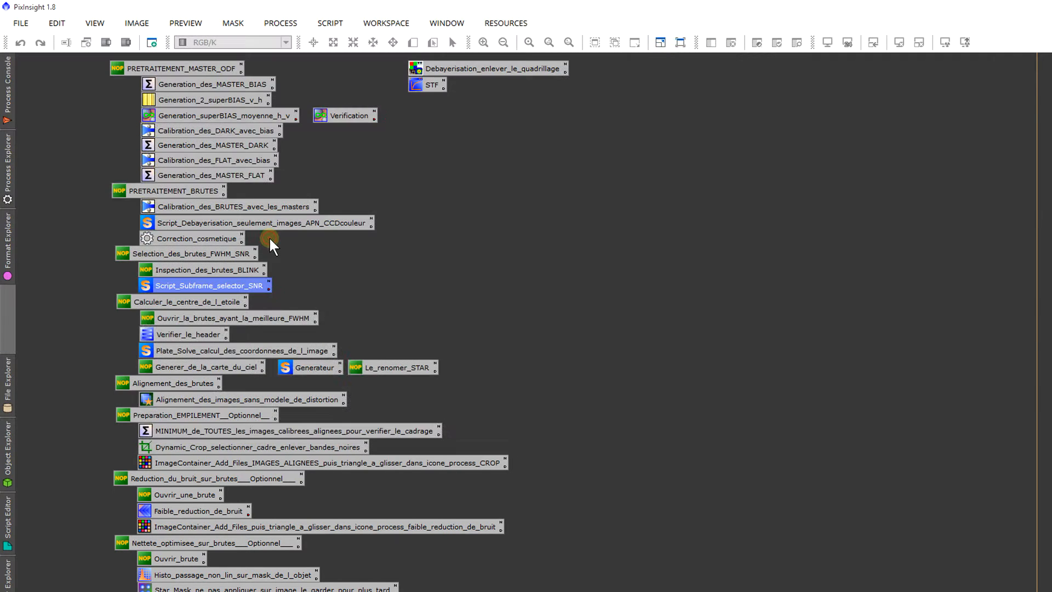
pyautogui.click(360, 182)
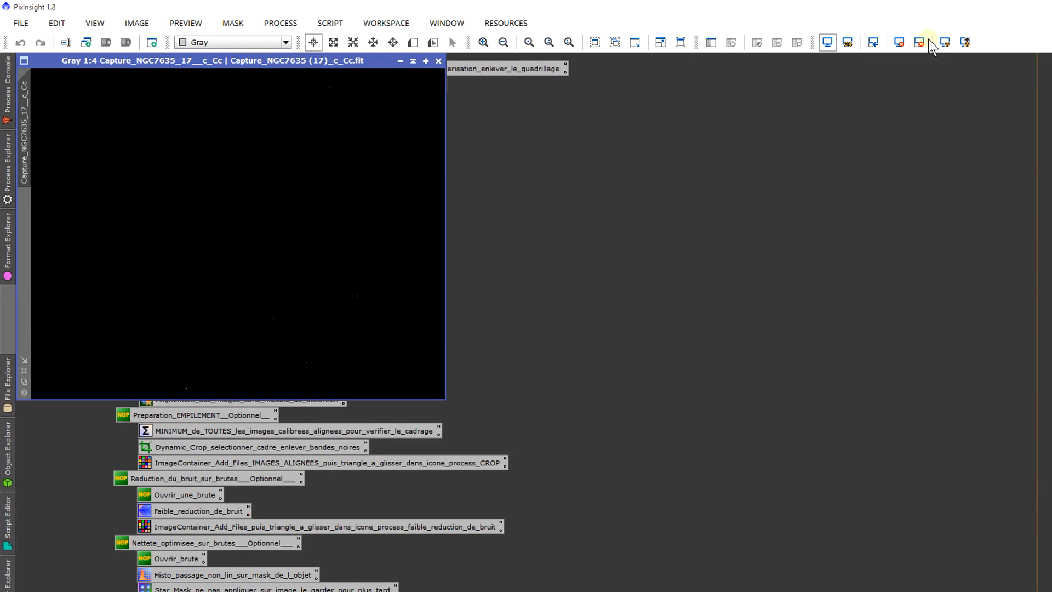
pyautogui.click(944, 43)
pyautogui.scroll(5, 259, 235)
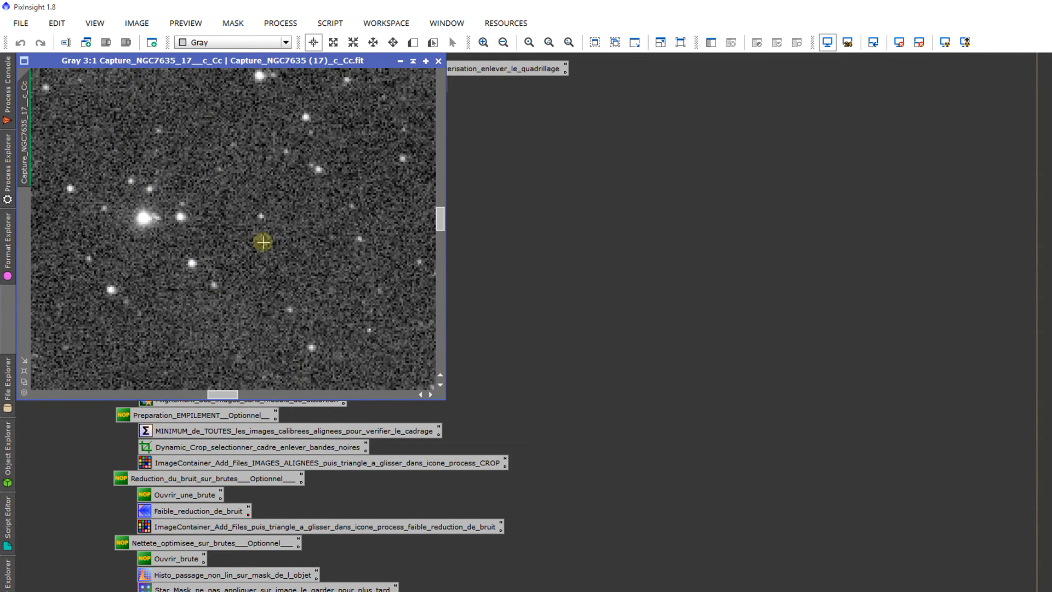
pyautogui.scroll(-2, 263, 241)
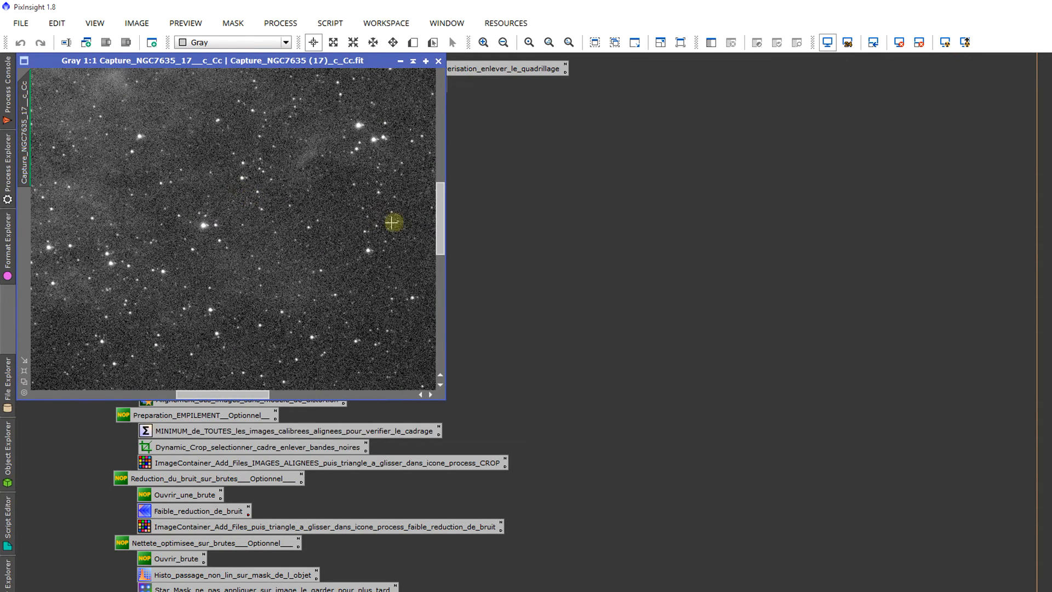
# Step: Inspect the nebula and stars of the open frame up close, and move its window clear of the process icons
pyautogui.moveTo(440, 226); pyautogui.dragTo(440, 165)
pyautogui.scroll(1, 264, 182)
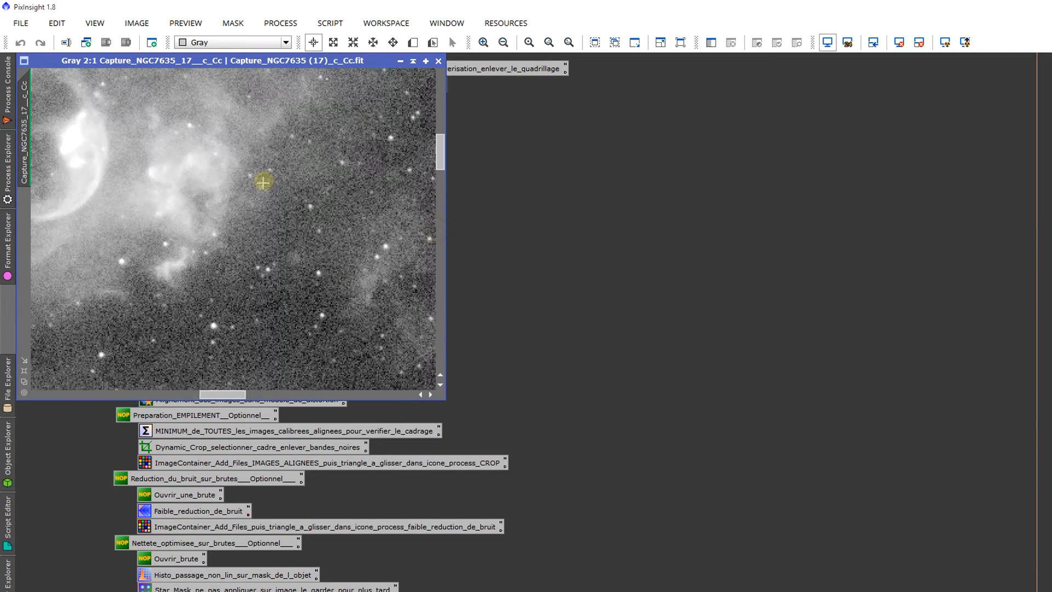
pyautogui.scroll(-4, 214, 198)
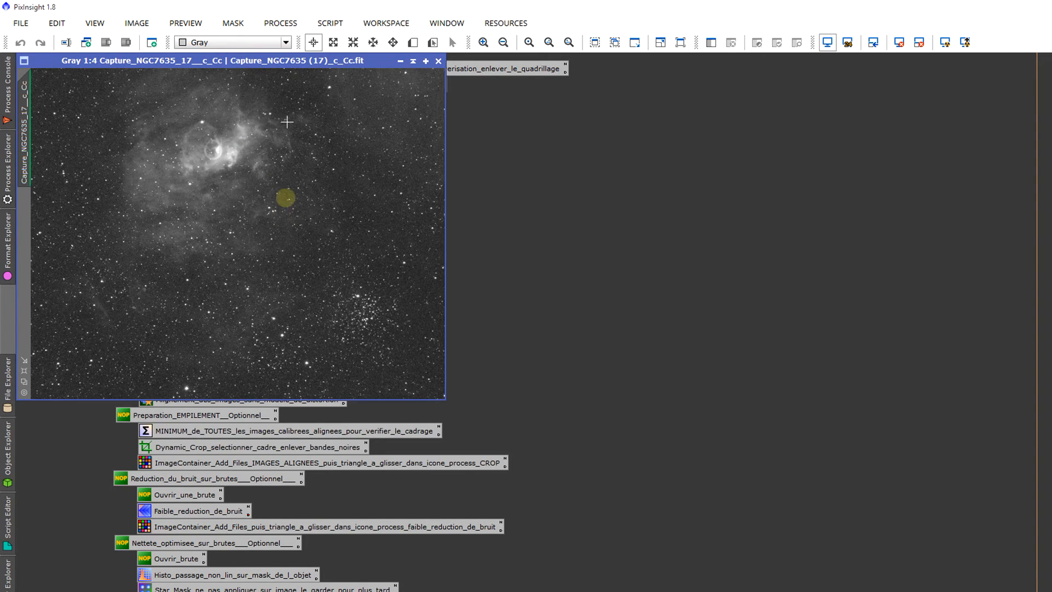
pyautogui.moveTo(305, 61); pyautogui.dragTo(658, 102)
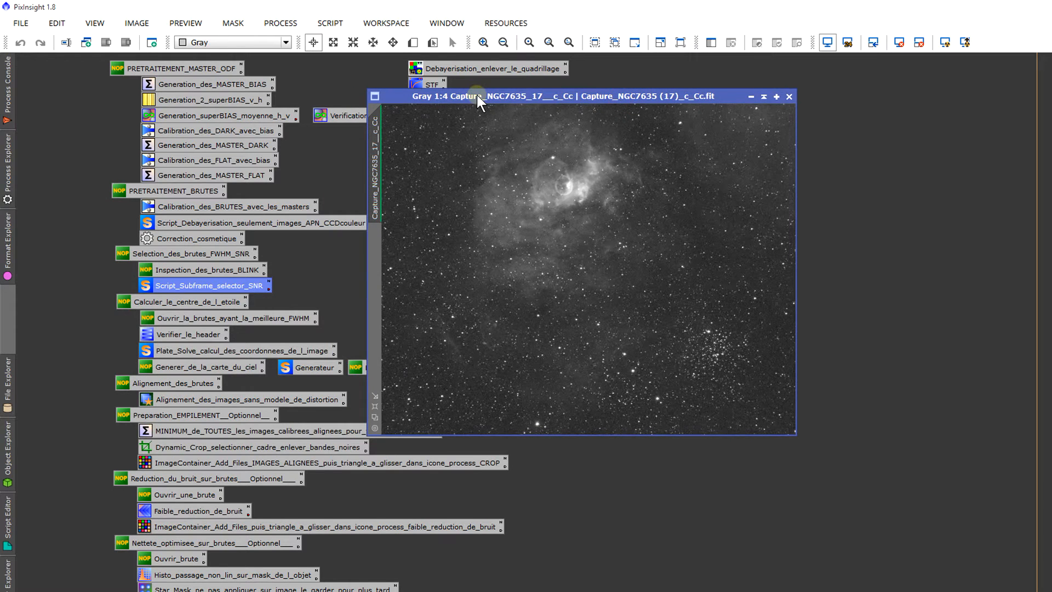
pyautogui.moveTo(478, 102); pyautogui.dragTo(467, 131)
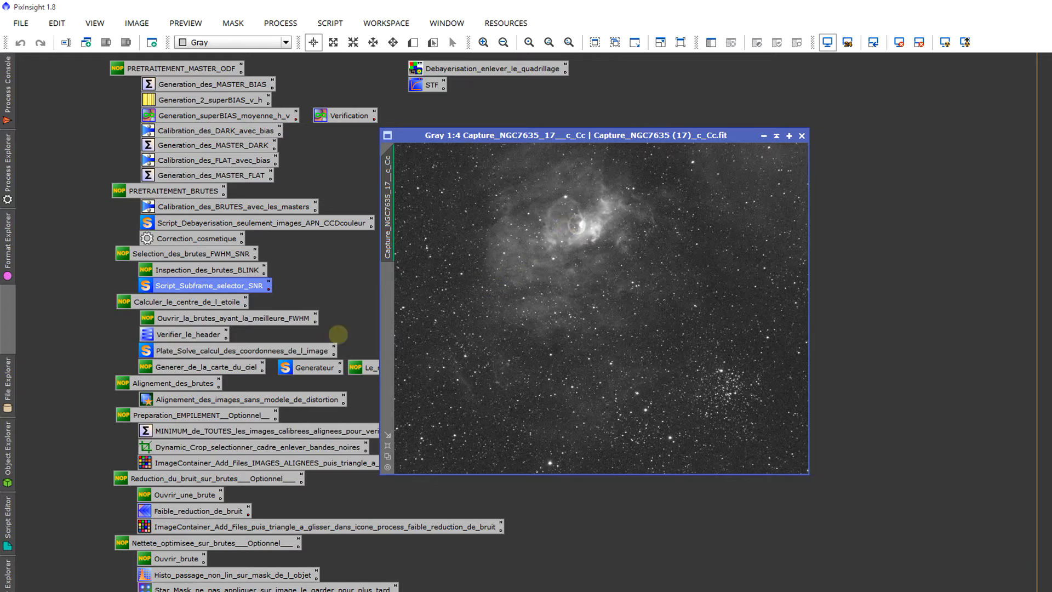
pyautogui.doubleClick(191, 403)
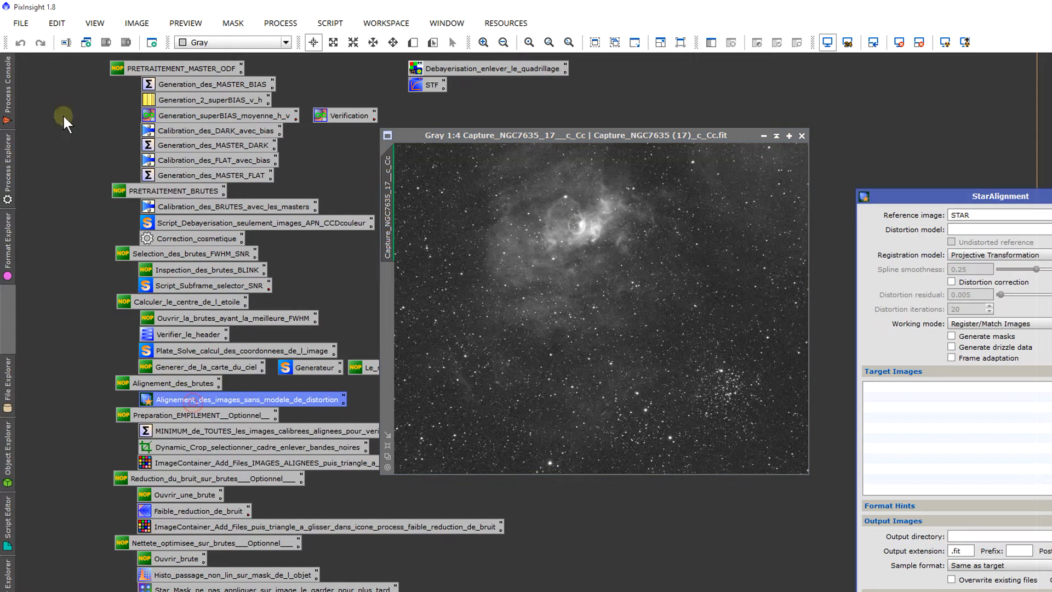
pyautogui.moveTo(1051, 196); pyautogui.dragTo(1016, 146)
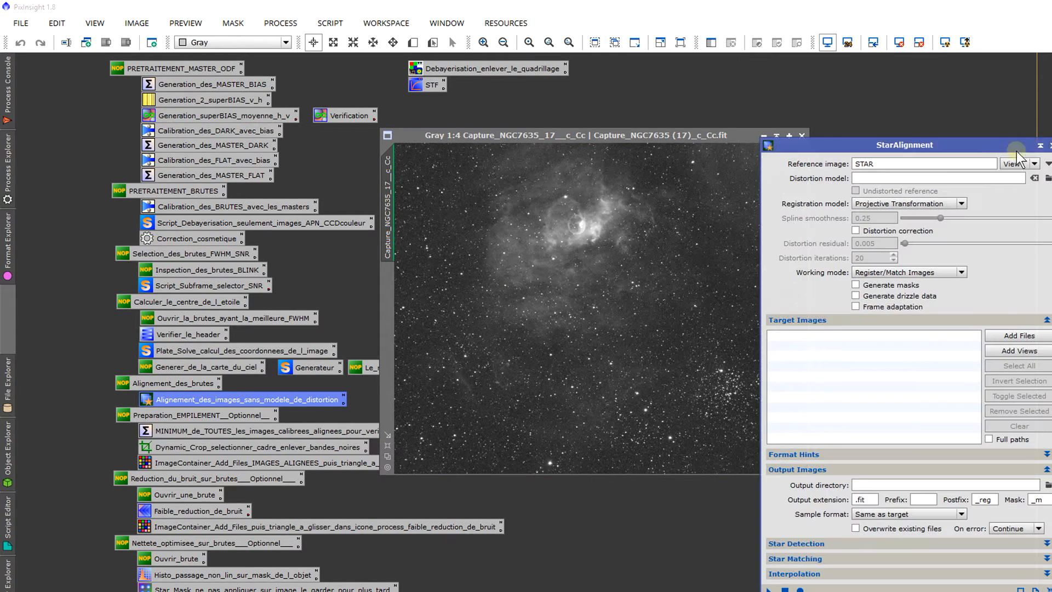
pyautogui.click(1050, 146)
# Step: Examine the star field of the frame both close up and as a whole, keeping its window beside the star-centre calculation icons
pyautogui.moveTo(711, 137); pyautogui.dragTo(728, 134)
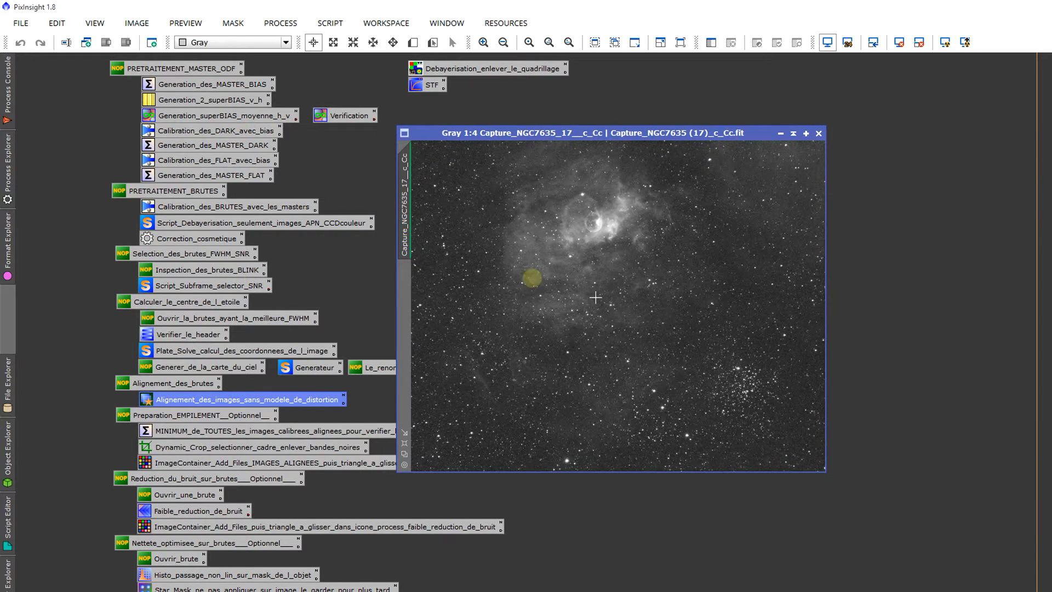
pyautogui.scroll(3, 620, 356)
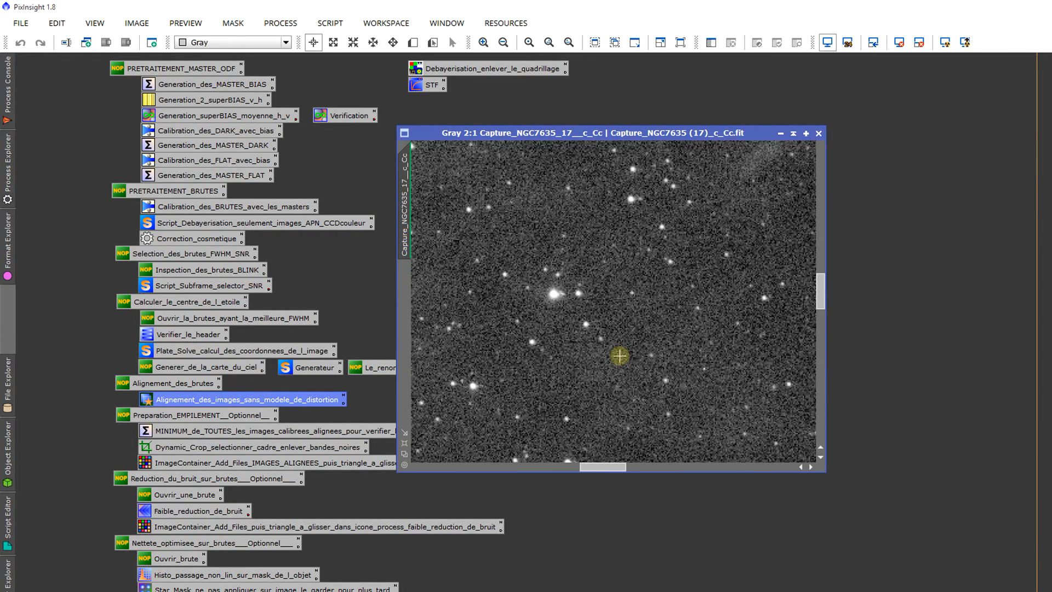
pyautogui.scroll(-3, 620, 357)
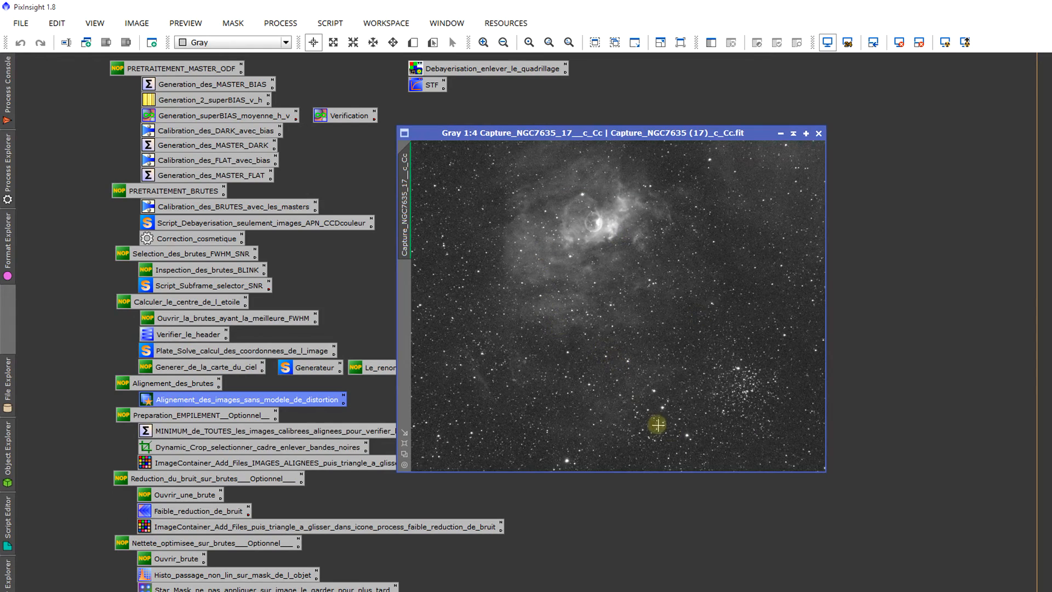
pyautogui.scroll(5, 615, 400)
pyautogui.scroll(-6, 612, 398)
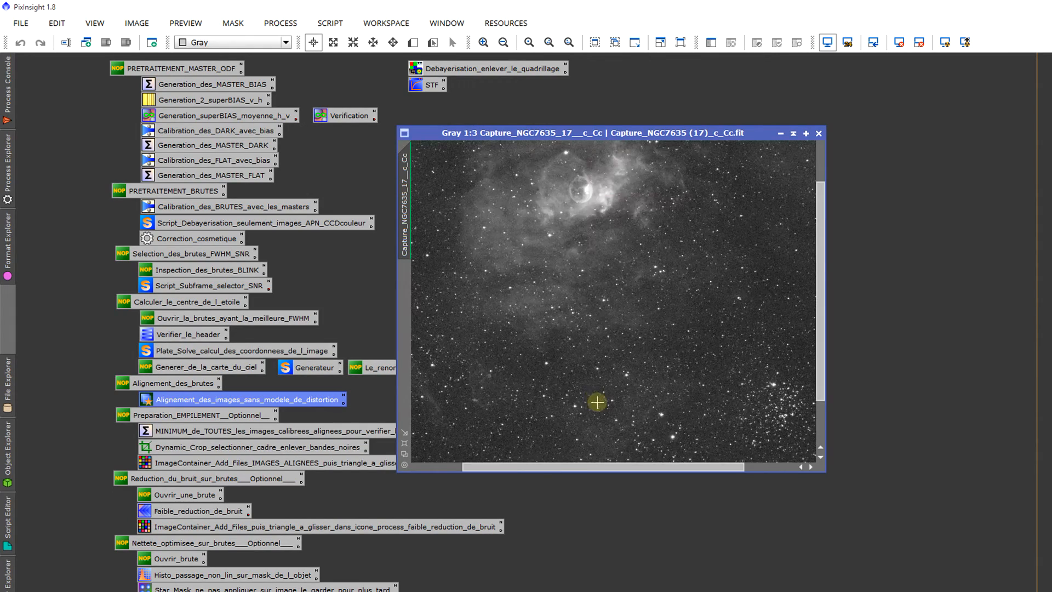
pyautogui.scroll(1, 559, 403)
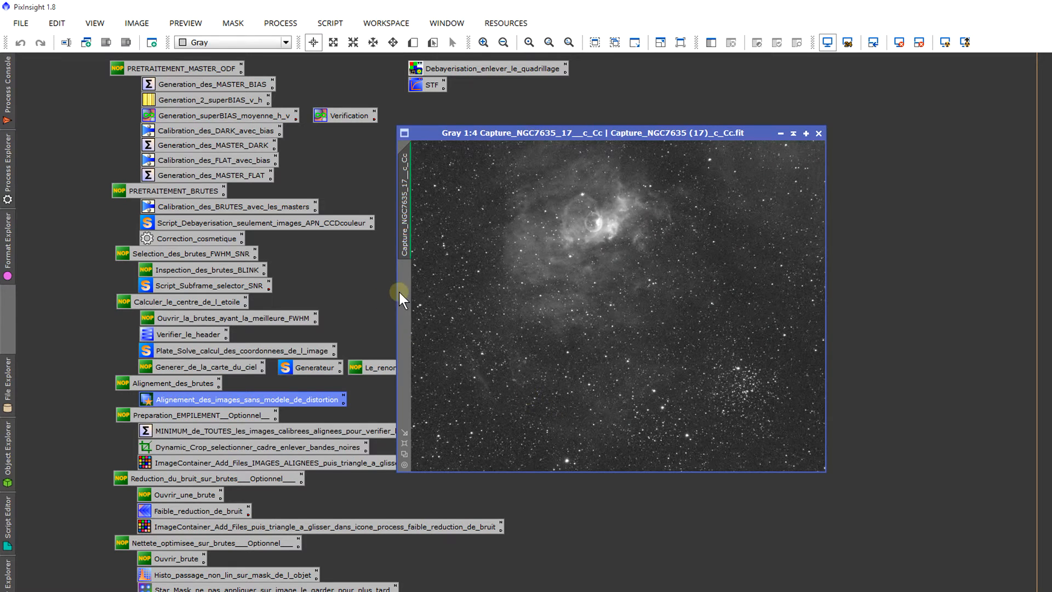
pyautogui.moveTo(405, 276); pyautogui.dragTo(499, 230)
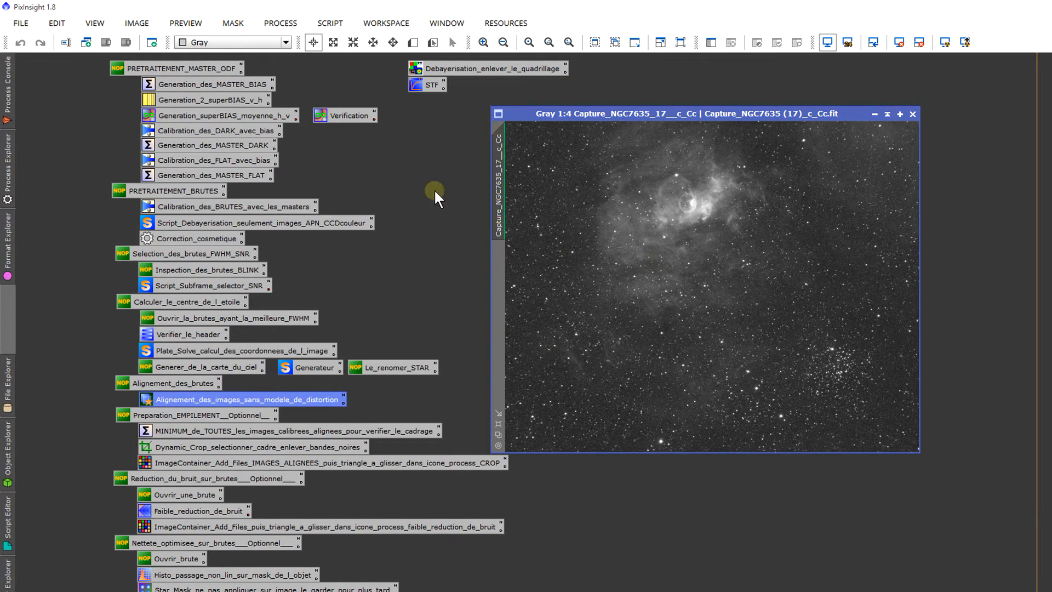
pyautogui.moveTo(86, 296); pyautogui.dragTo(385, 361)
pyautogui.click(395, 345)
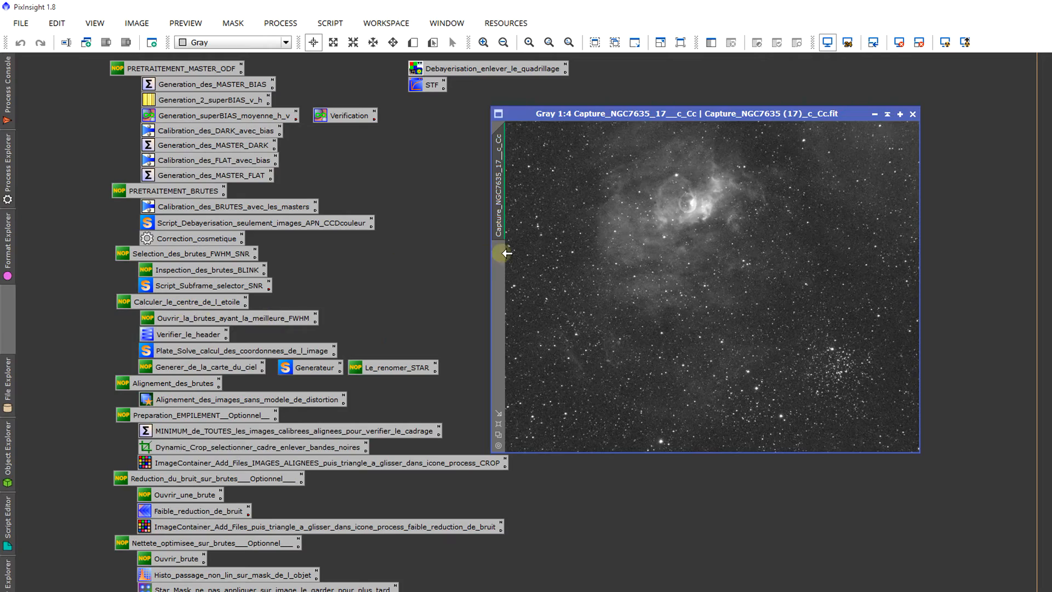
pyautogui.moveTo(501, 252); pyautogui.dragTo(450, 269)
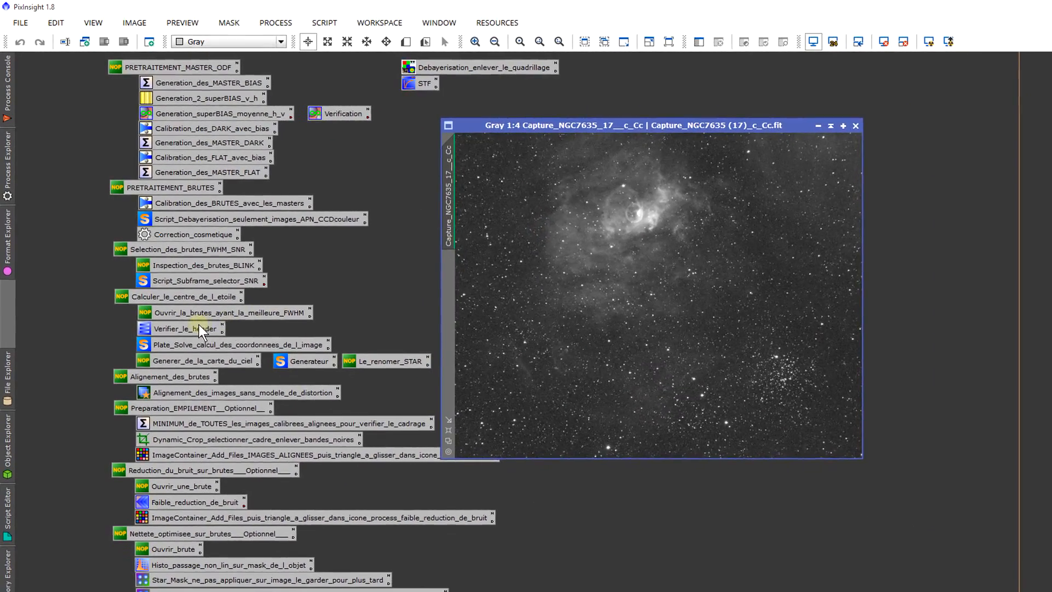
# Step: Open FITSHeader from the Verifier_le_header icon and display the header of Capture_NGC7635_17__c_Cc
pyautogui.doubleClick(201, 329)
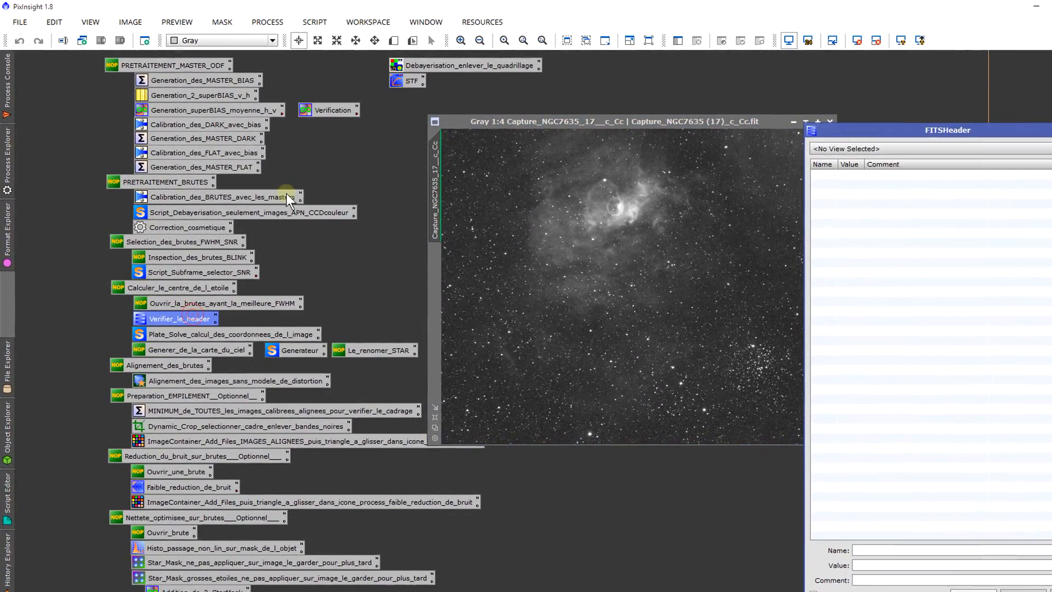
pyautogui.moveTo(801, 131); pyautogui.dragTo(740, 71)
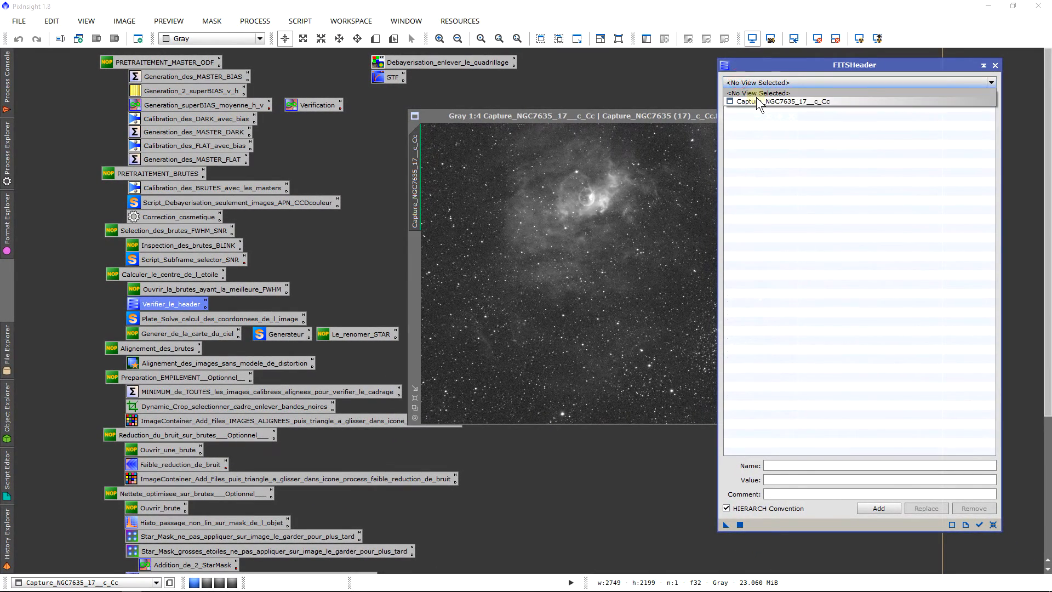
pyautogui.click(756, 97)
# Step: Examine the header keywords for acquisition data such as camera, date, exposure and pixel size, and close FITSHeader
pyautogui.scroll(-6, 995, 295)
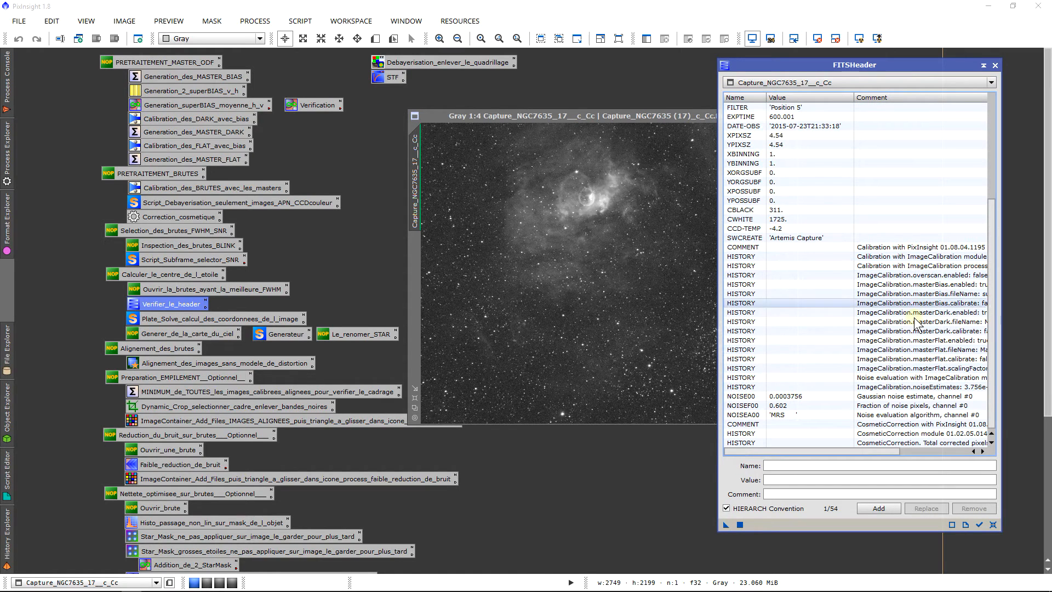
pyautogui.scroll(2, 851, 289)
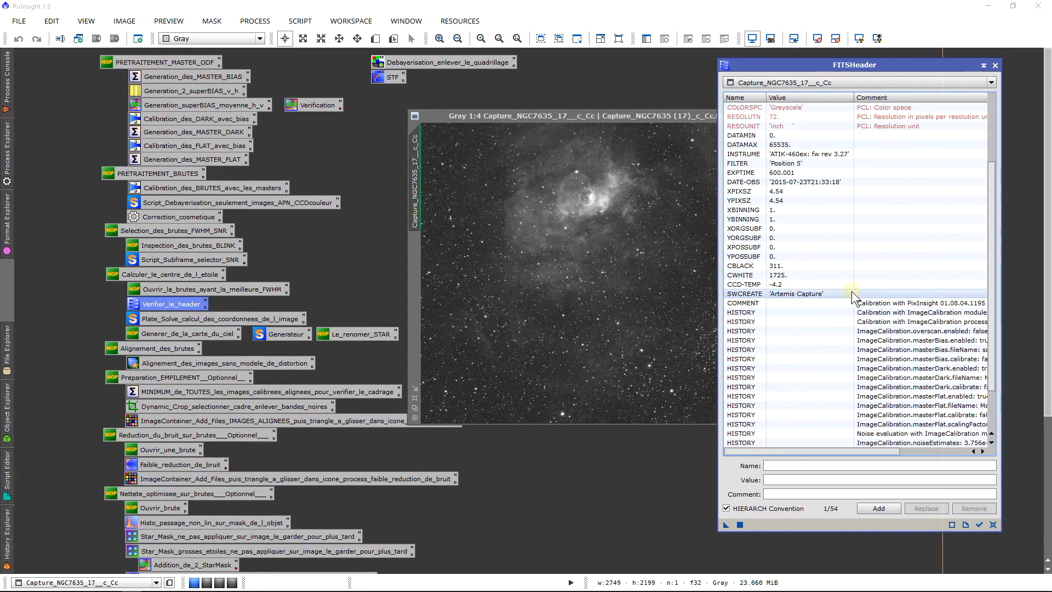
pyautogui.scroll(2, 786, 298)
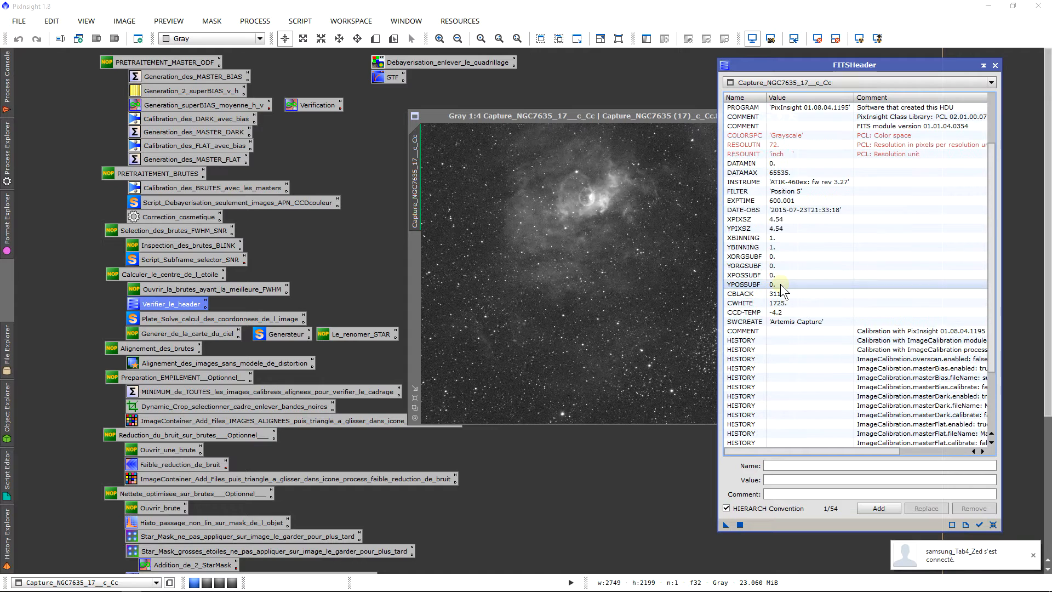
pyautogui.scroll(2, 802, 317)
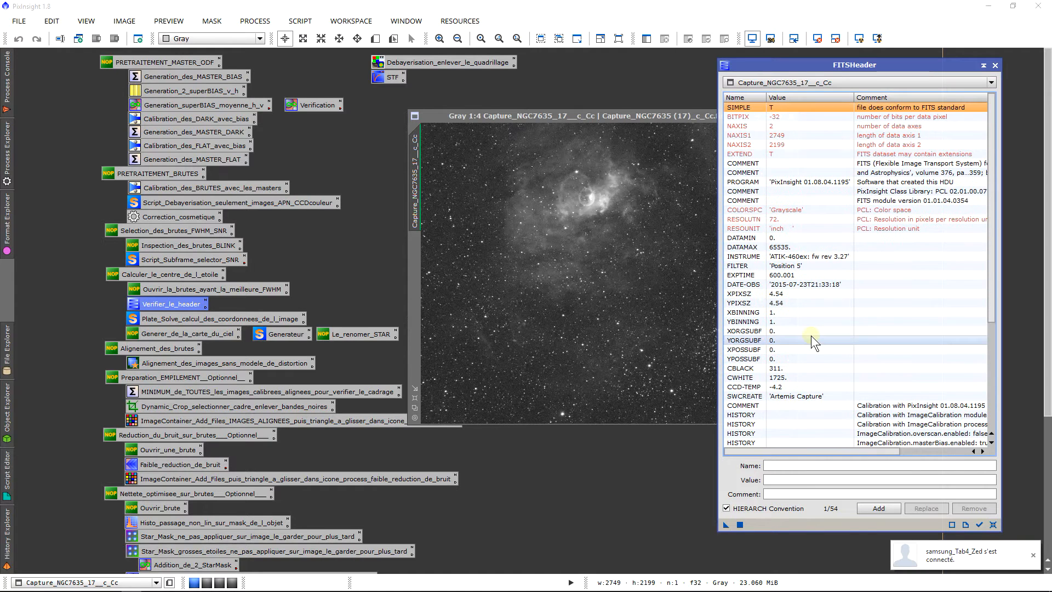
pyautogui.scroll(-6, 803, 334)
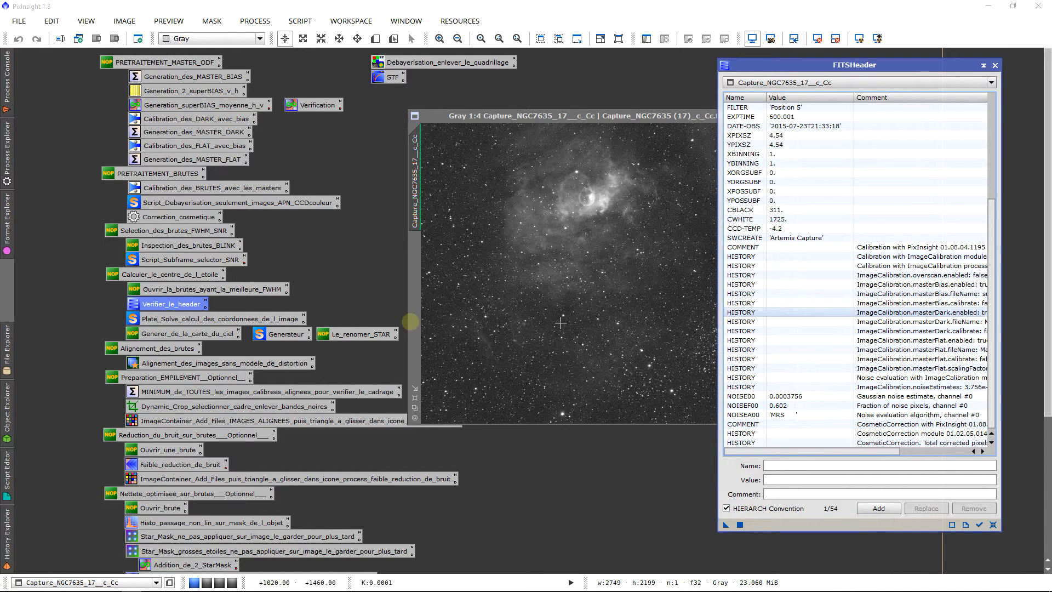
pyautogui.scroll(1, 761, 317)
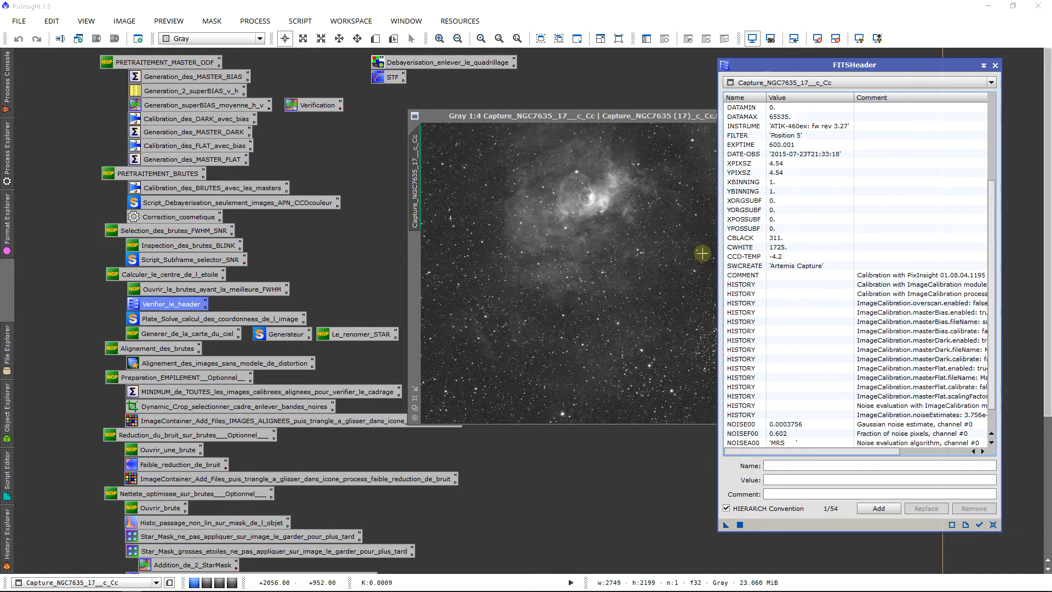
pyautogui.scroll(3, 810, 300)
pyautogui.scroll(-4, 805, 318)
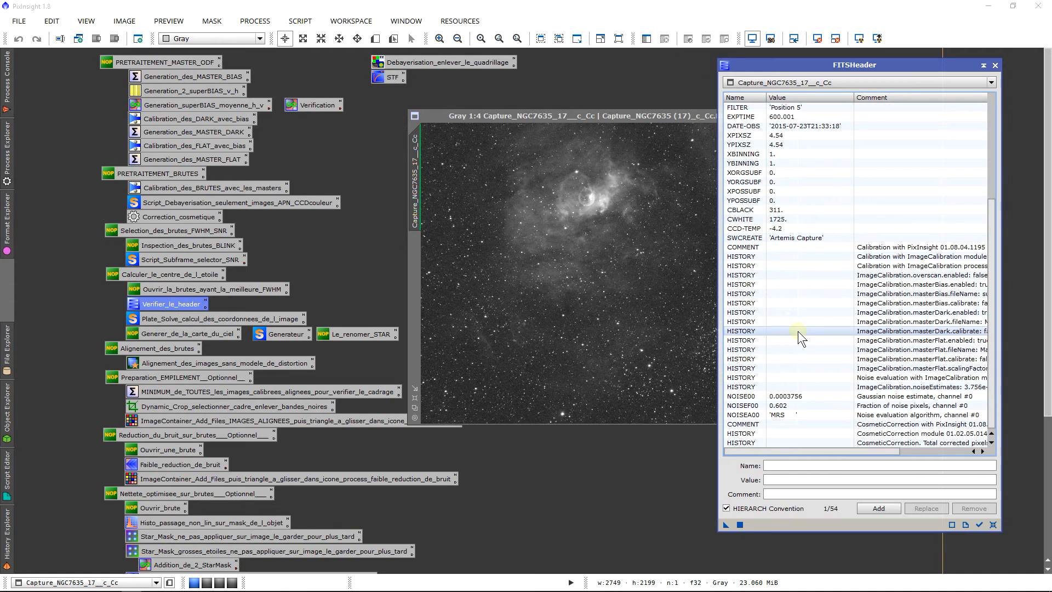
pyautogui.scroll(6, 980, 448)
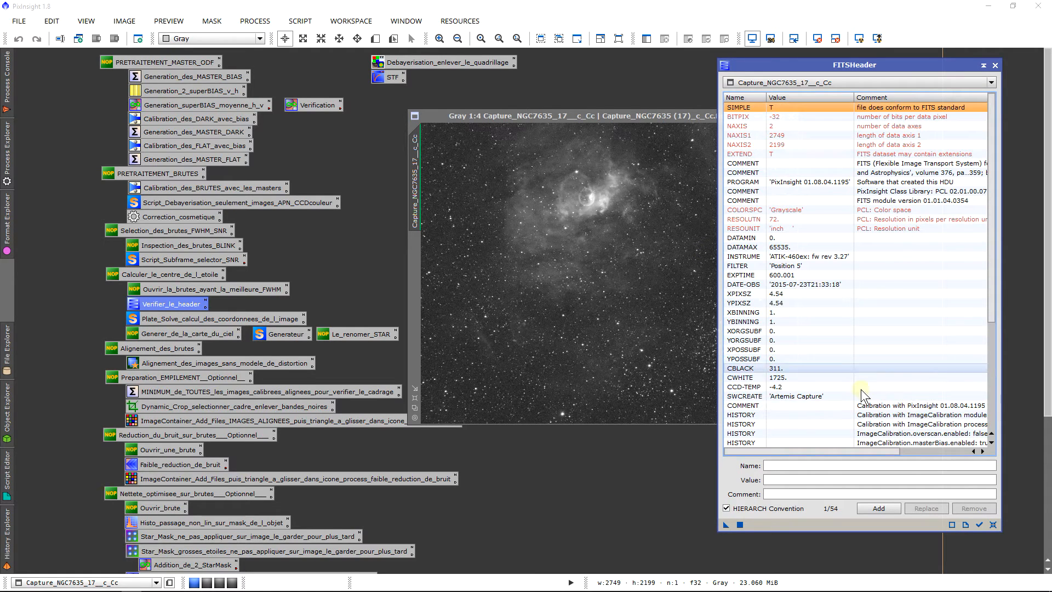
pyautogui.click(994, 65)
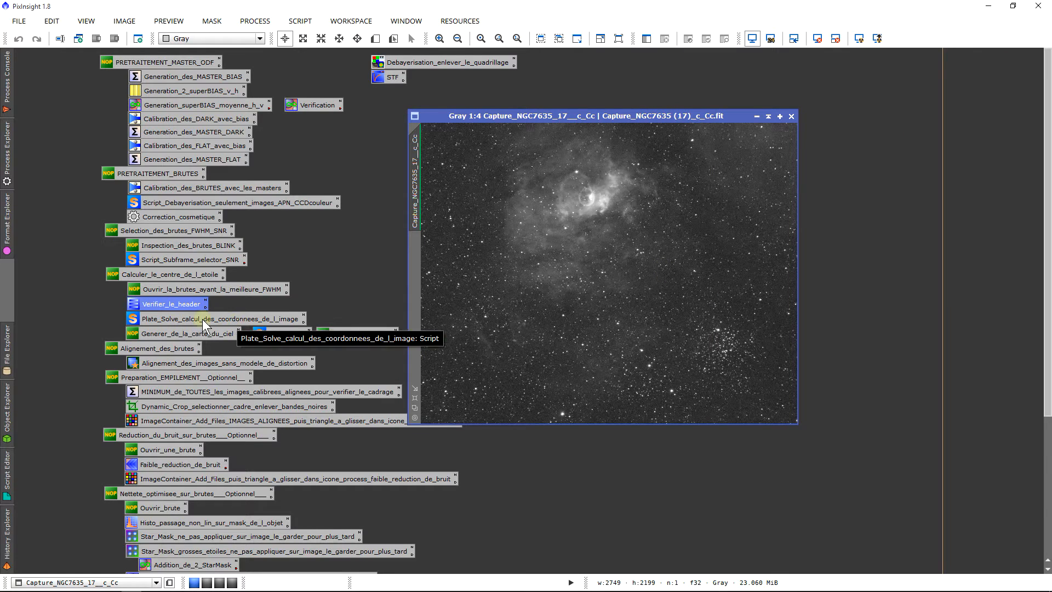
# Step: Launch the Image Plate Solver script globally from the Plate_Solve_calcul_des_coordonnees_de_l_image icon
pyautogui.doubleClick(261, 320)
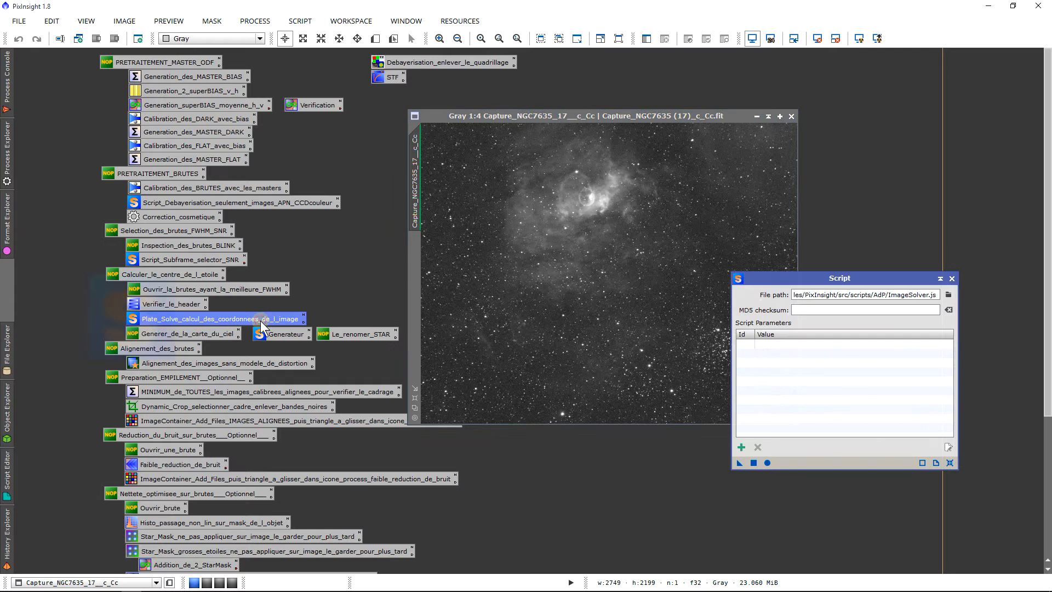
pyautogui.click(767, 462)
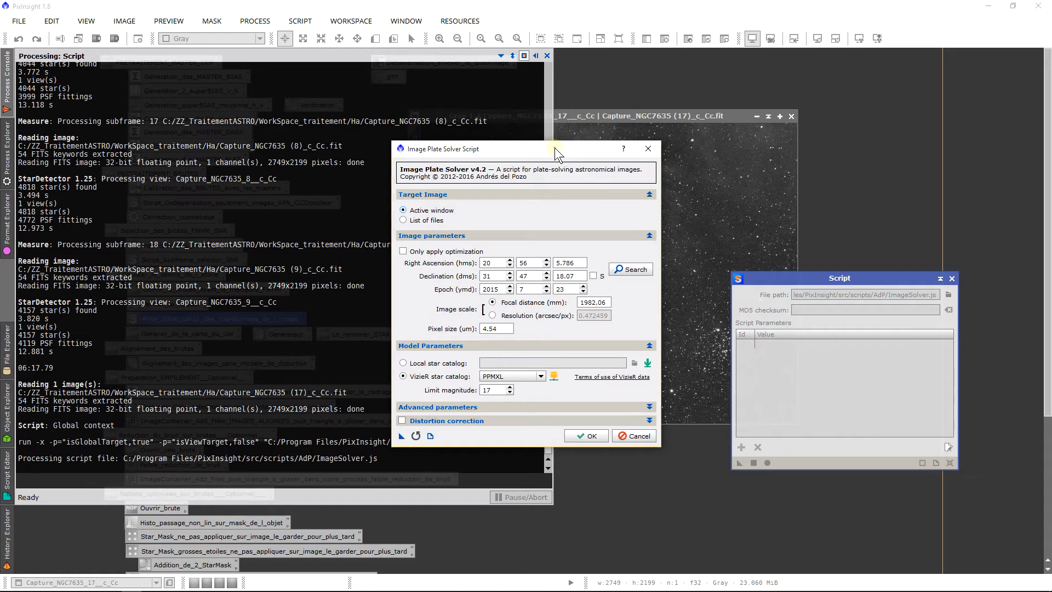
pyautogui.moveTo(554, 147); pyautogui.dragTo(513, 110)
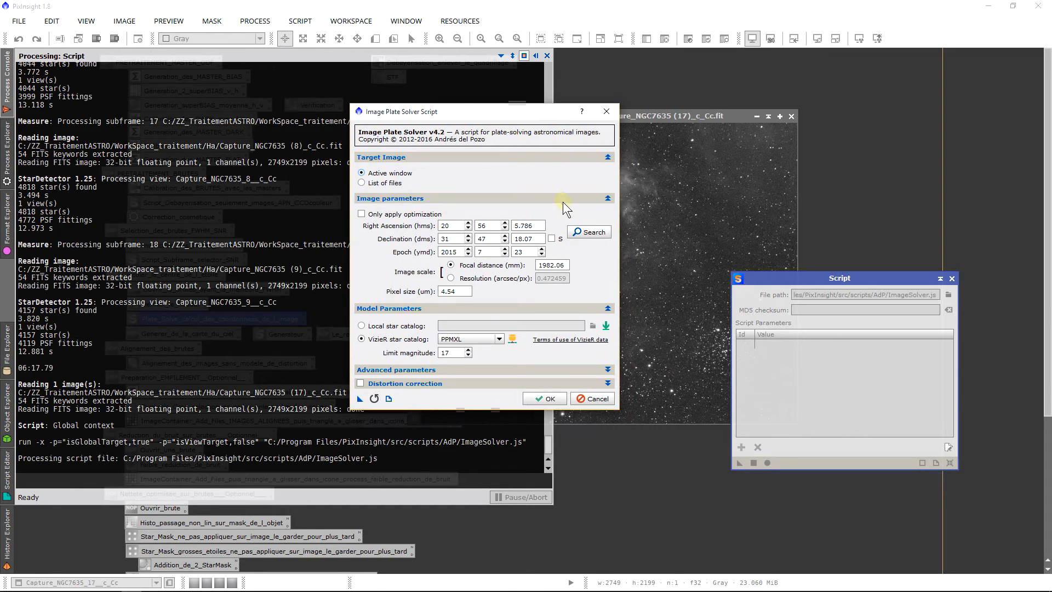
# Step: Search online coordinates for NGC7635 and apply the BUBBLE Nebula coordinates to the plate solver
pyautogui.click(583, 231)
pyautogui.click(589, 226)
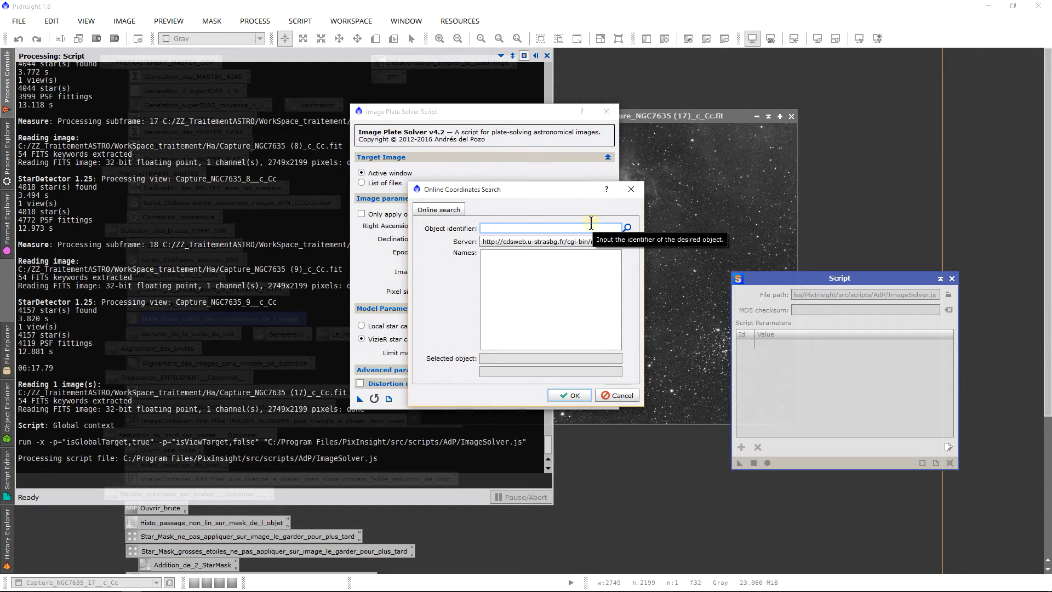
pyautogui.write('NGC7635')
pyautogui.click(626, 227)
pyautogui.click(569, 240)
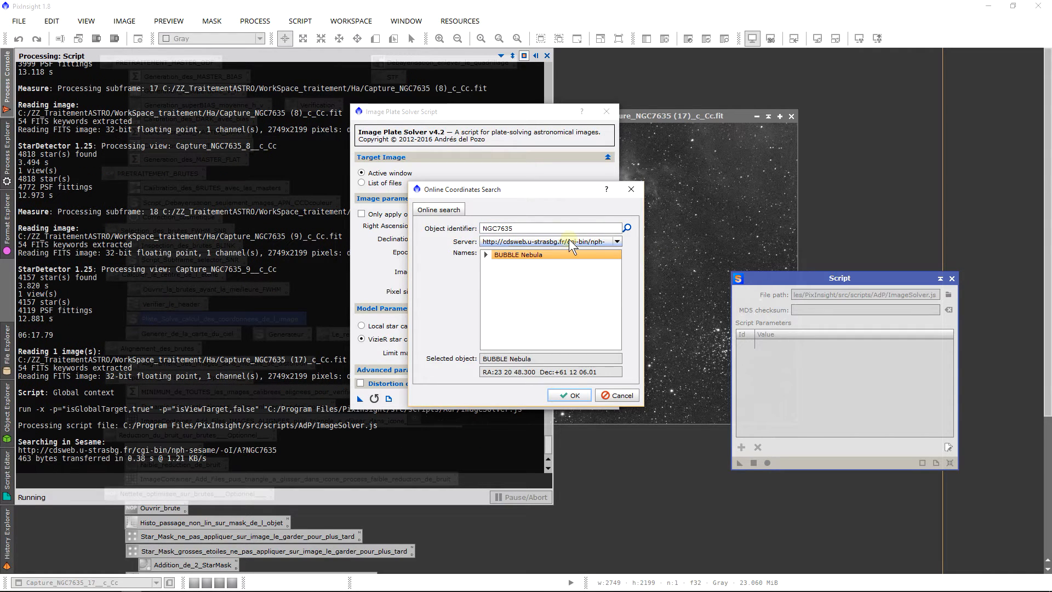
pyautogui.click(563, 242)
pyautogui.click(570, 393)
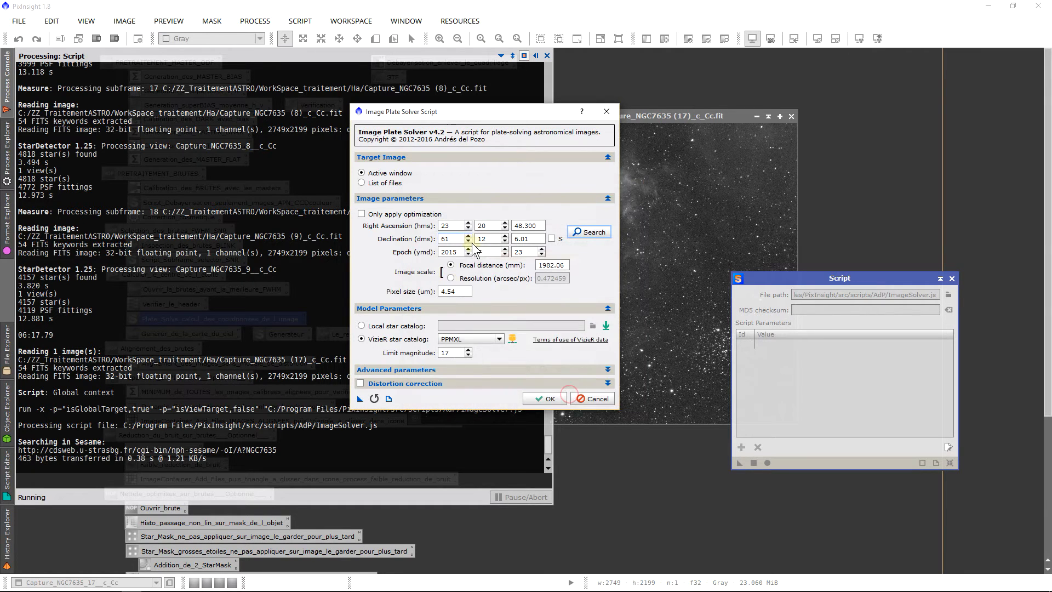
# Step: Set the focal distance to 600 mm, keeping the pixel size at 4.54 um
pyautogui.moveTo(449, 241); pyautogui.dragTo(415, 241)
pyautogui.doubleClick(565, 265)
pyautogui.doubleClick(466, 291)
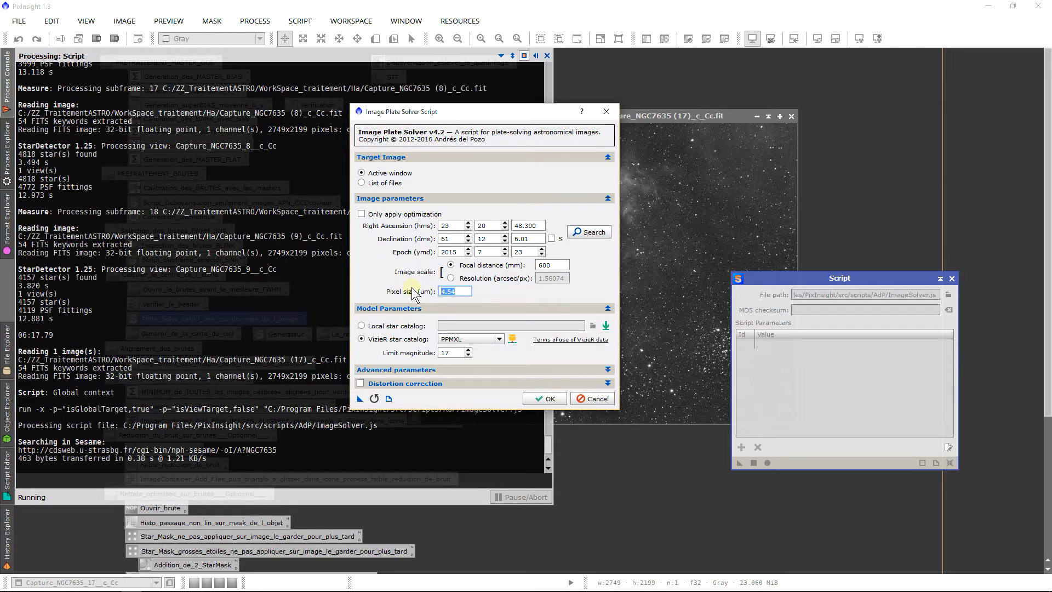
# Step: Review the star sensitivity setting in the solver's advanced parameters, and collapse that section
pyautogui.click(443, 367)
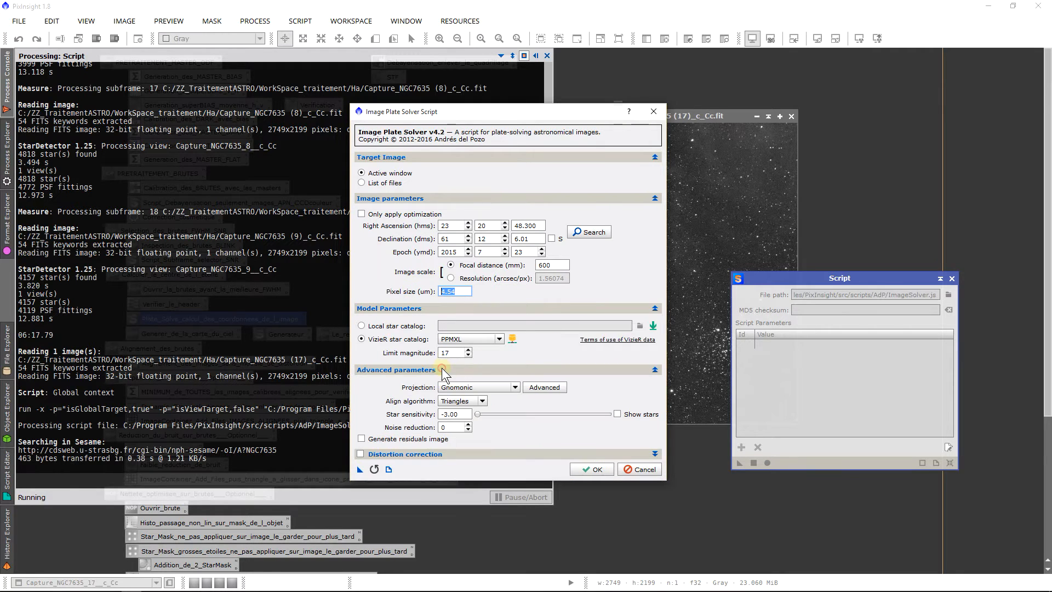
pyautogui.click(478, 415)
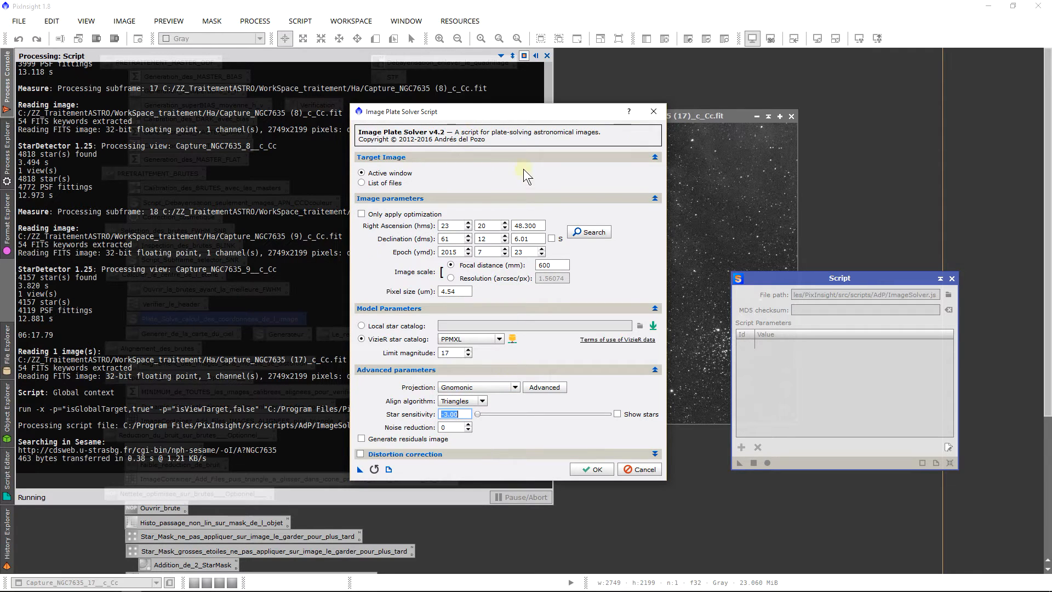
pyautogui.click(462, 370)
# Step: Try distortion correction with the distortion map and model generation options, and turn the correction off again
pyautogui.click(446, 385)
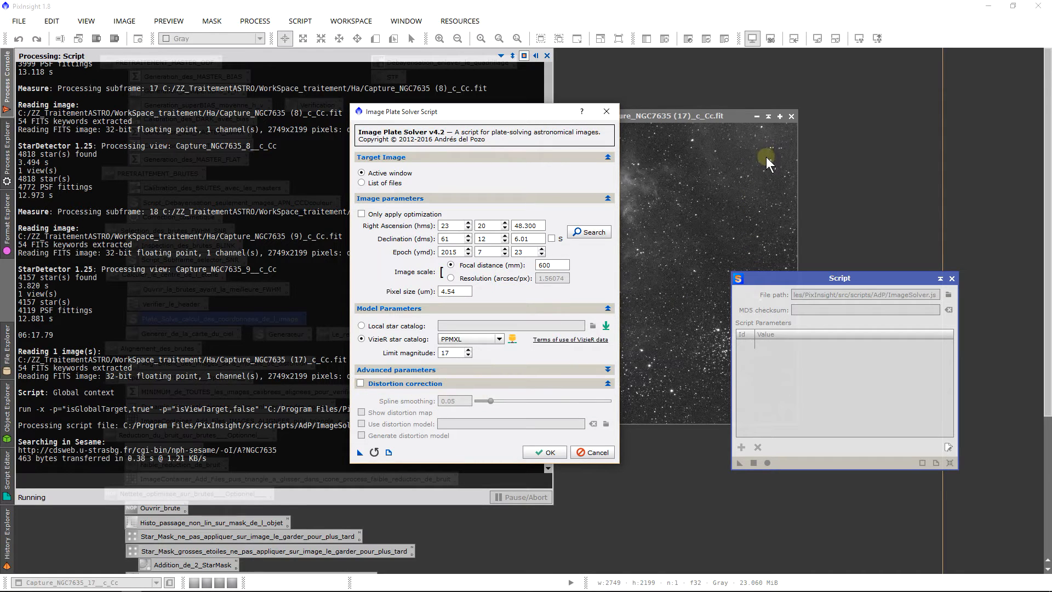
pyautogui.click(375, 382)
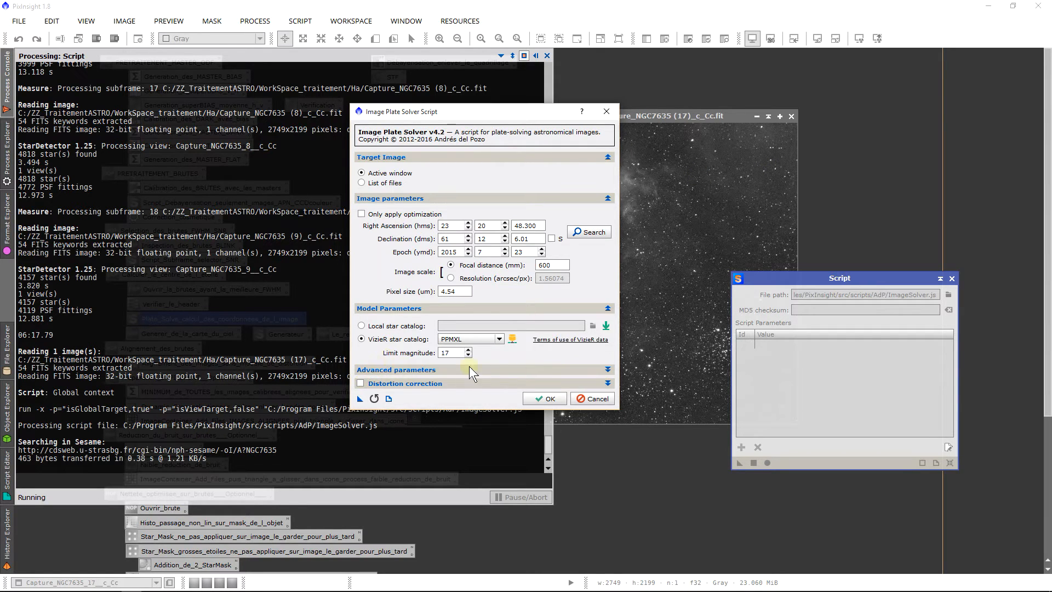
pyautogui.click(452, 383)
pyautogui.click(360, 383)
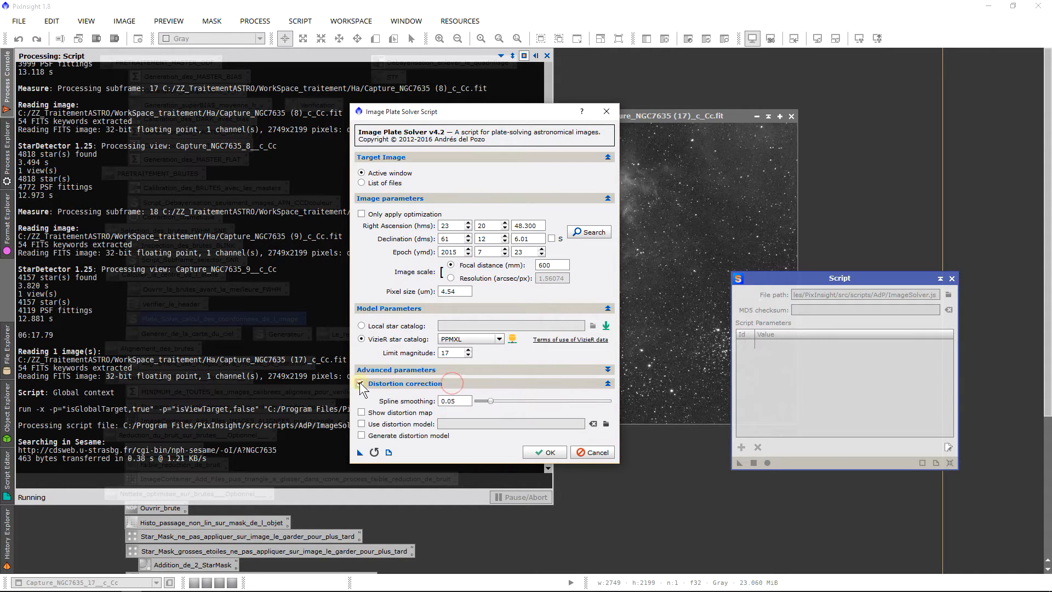
pyautogui.click(376, 414)
pyautogui.click(360, 384)
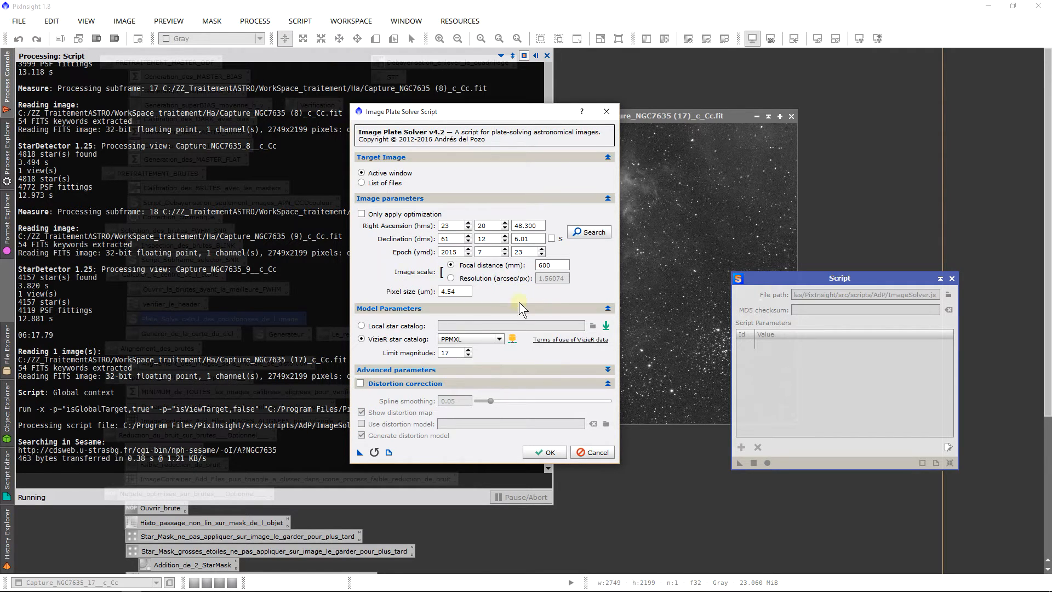
# Step: Keep the PPMXL VizieR catalog with a limit magnitude of 17, and run the plate solving
pyautogui.click(459, 338)
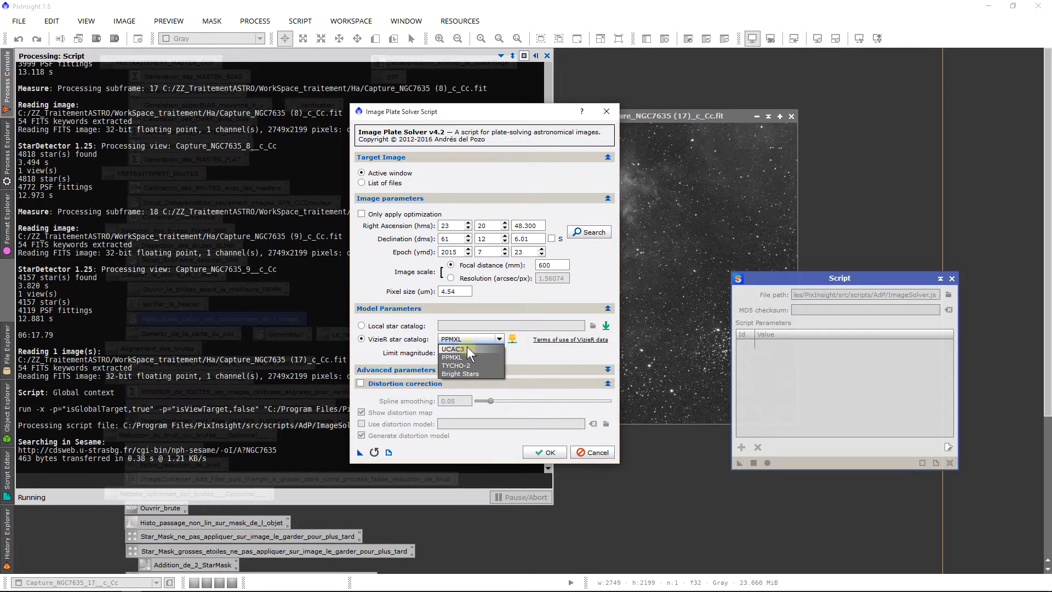
pyautogui.click(465, 356)
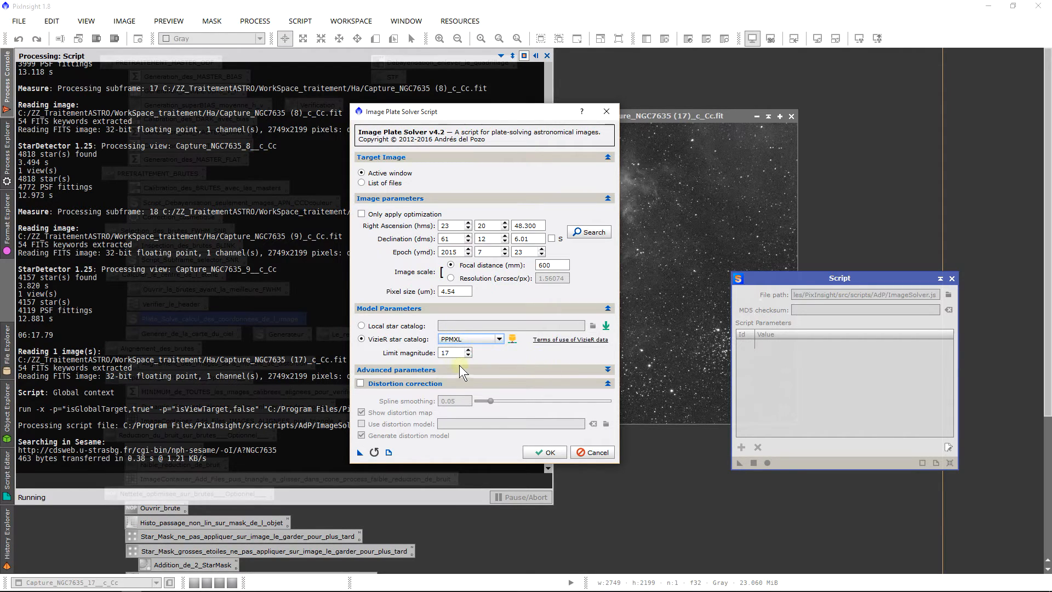
pyautogui.doubleClick(452, 355)
pyautogui.click(439, 354)
pyautogui.click(548, 452)
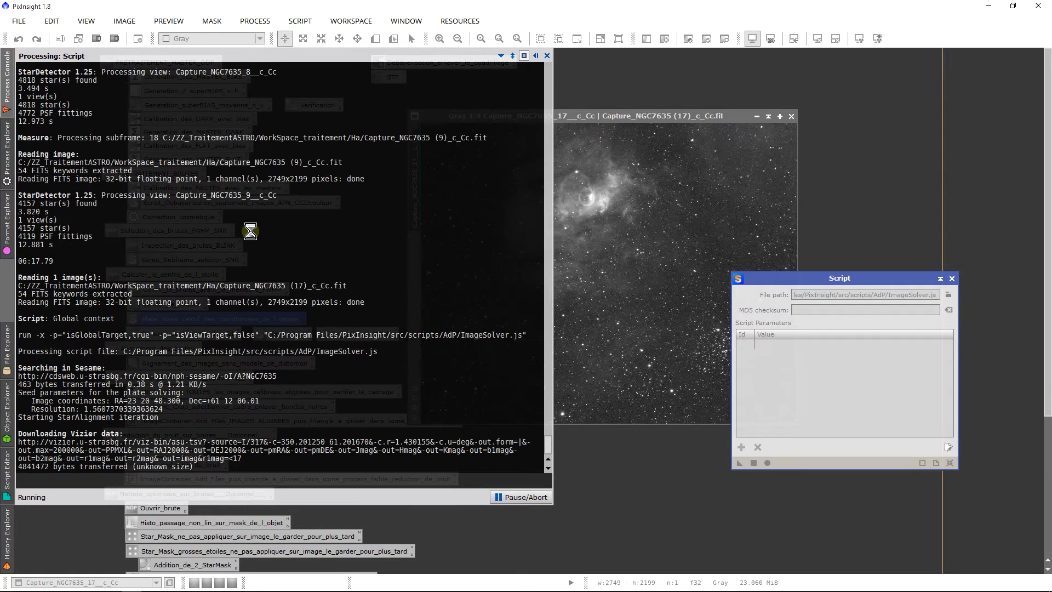
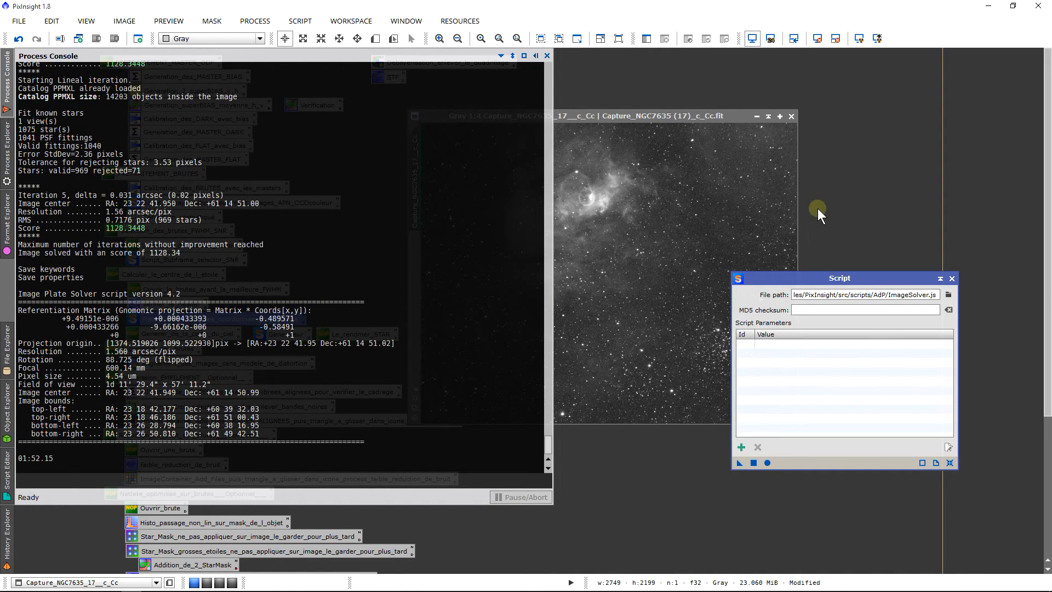
# Step: Examine the plate-solving results for resolution, rotation, focal length, field of view, image center and corner coordinates, and close the solver script
pyautogui.click(4, 82)
pyautogui.click(5, 82)
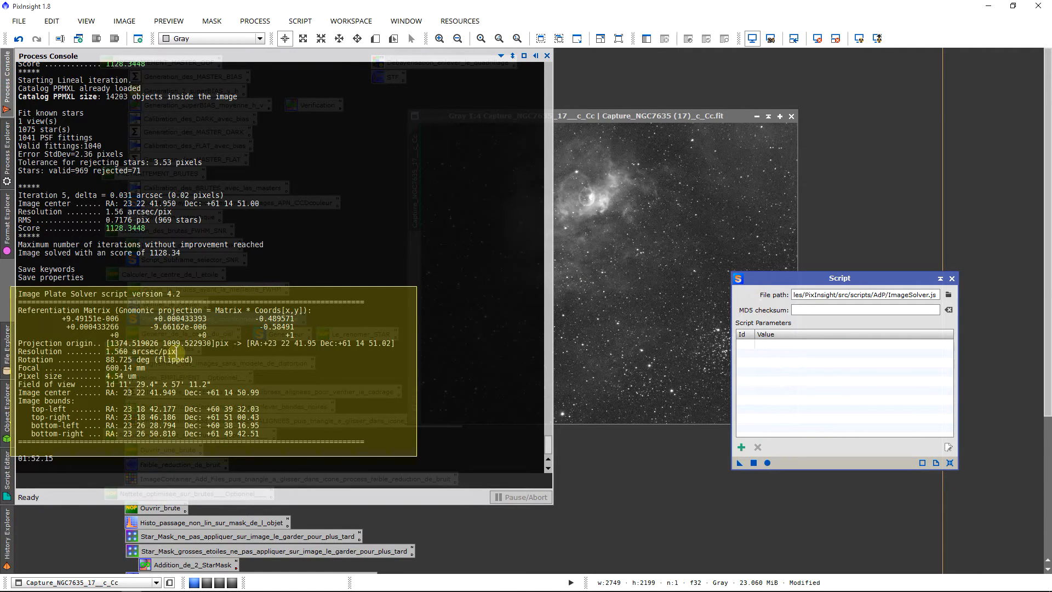
pyautogui.moveTo(177, 351); pyautogui.dragTo(102, 353)
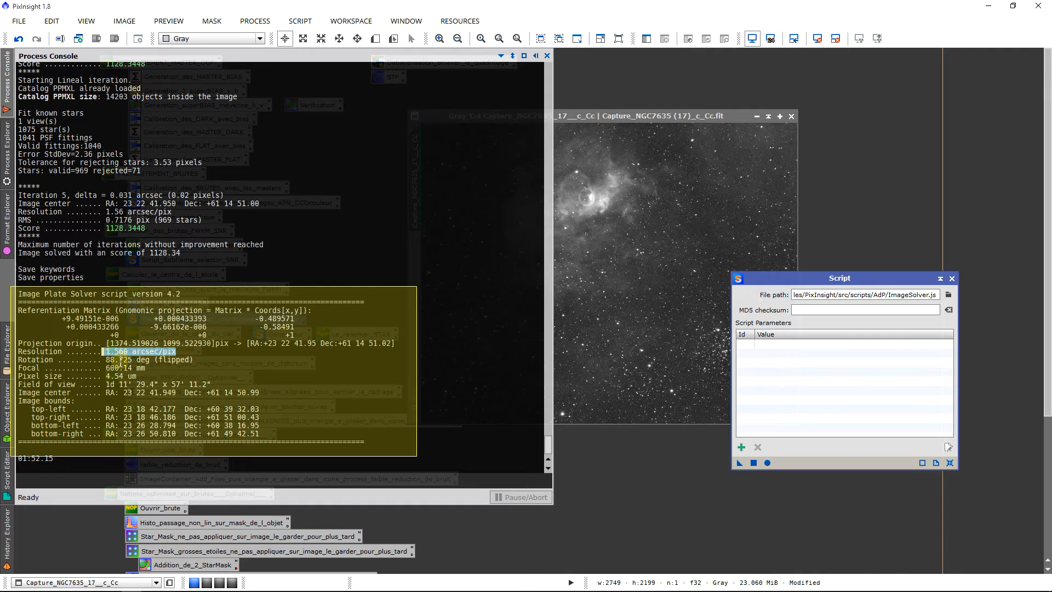
pyautogui.click(144, 359)
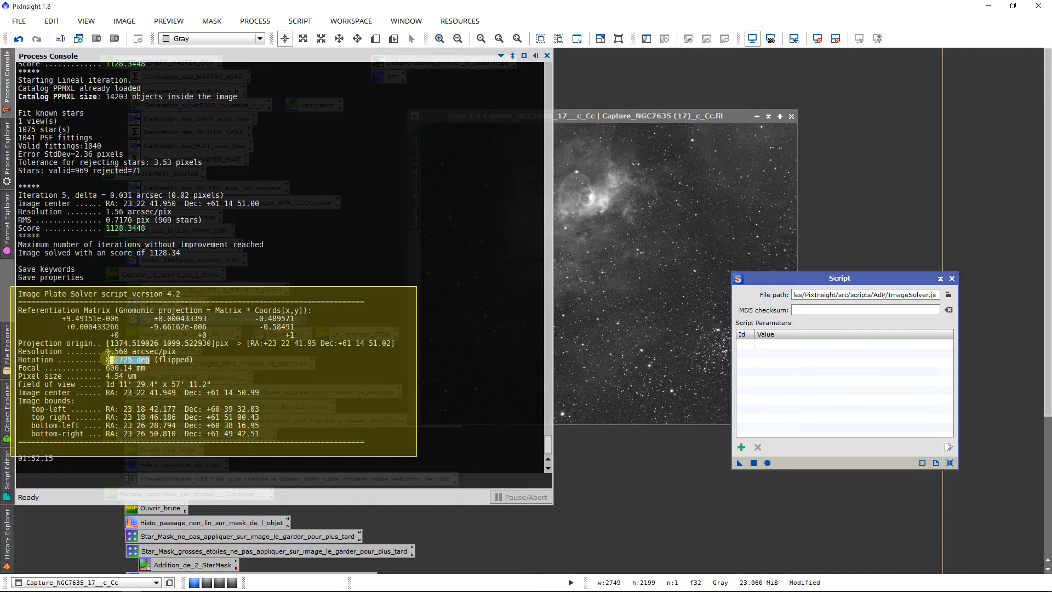
pyautogui.moveTo(148, 368); pyautogui.dragTo(89, 376)
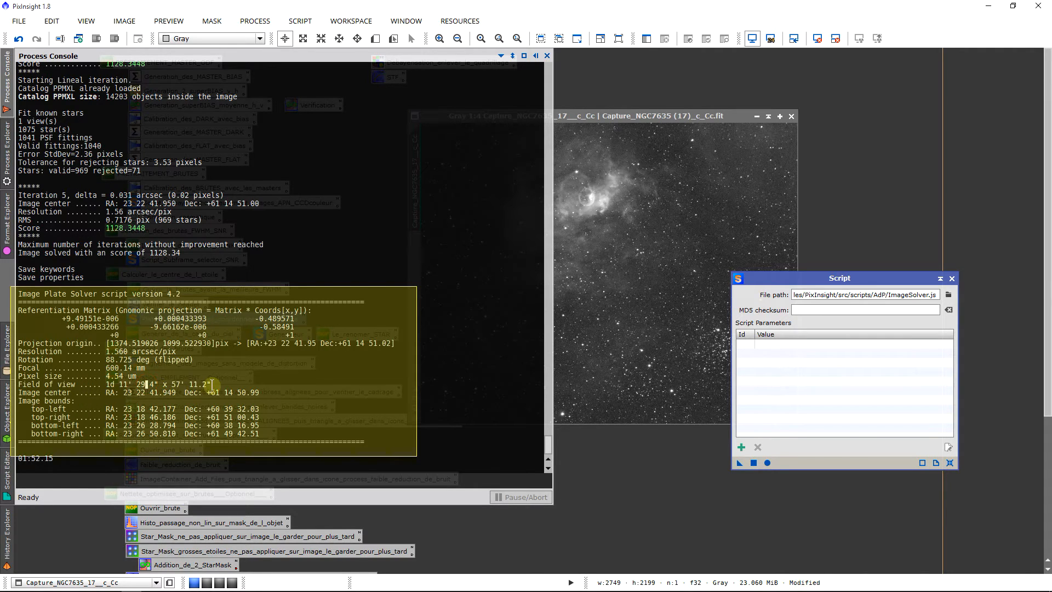
pyautogui.moveTo(212, 385); pyautogui.dragTo(138, 384)
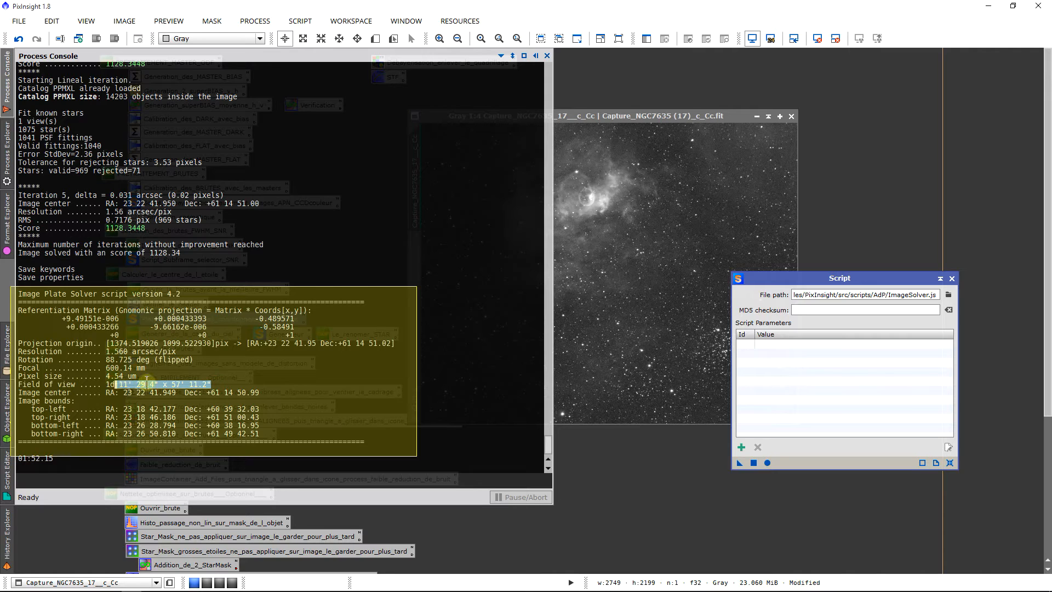
pyautogui.moveTo(263, 391); pyautogui.dragTo(104, 395)
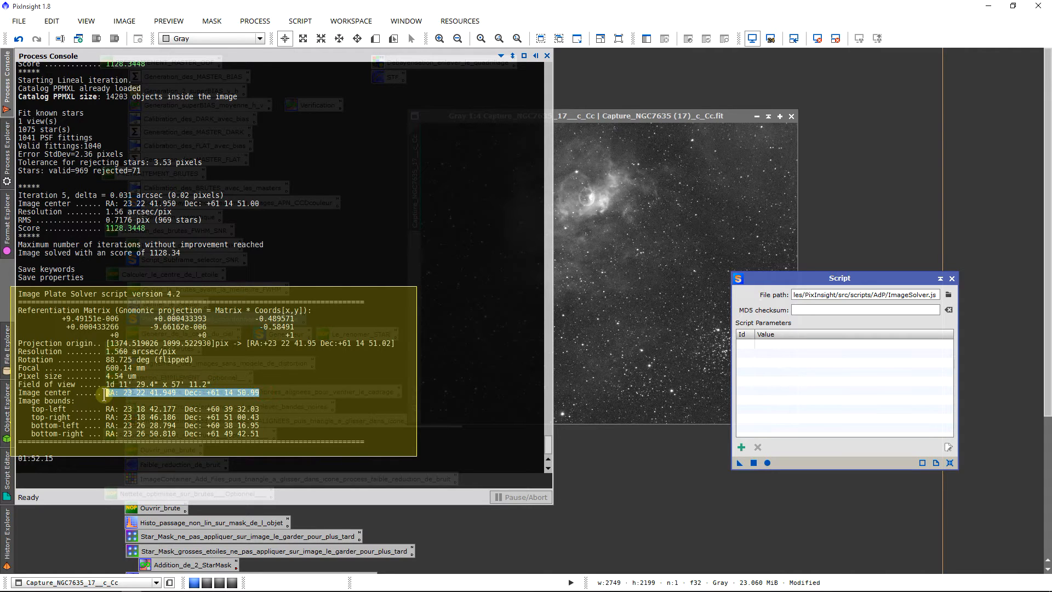
pyautogui.moveTo(258, 409); pyautogui.dragTo(252, 434)
pyautogui.click(124, 409)
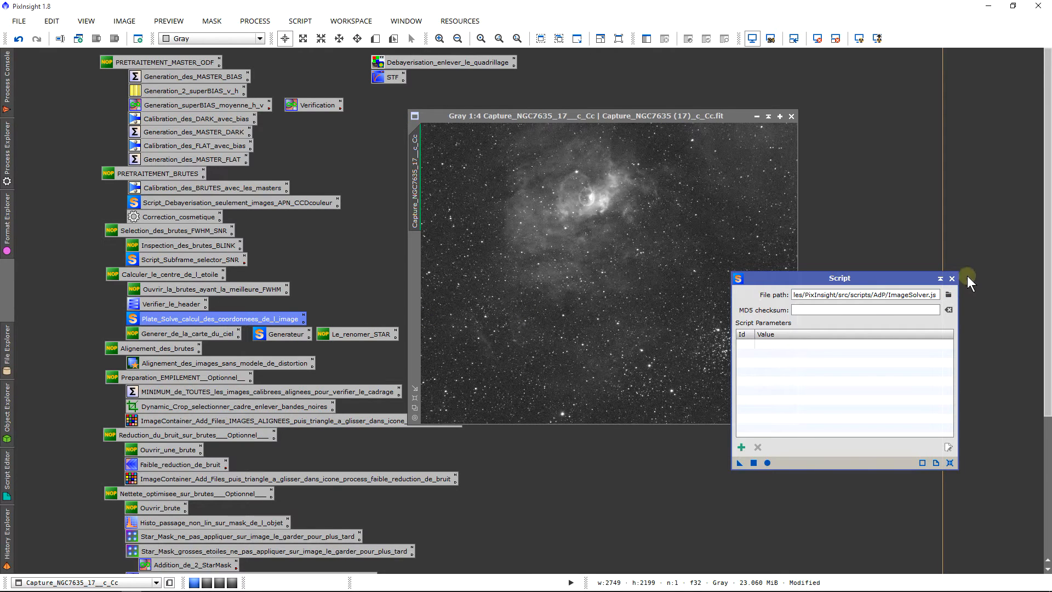
pyautogui.click(952, 279)
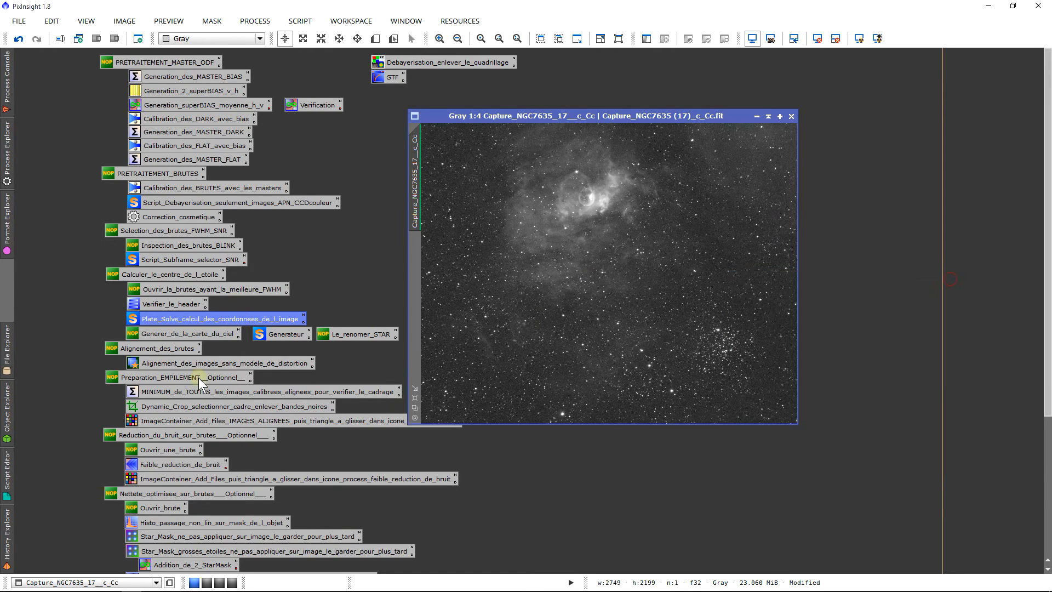
# Step: Inspect the FITS header of Capture_NGC7635_17__c_Cc for the focal length and astrometric keywords, and close the header
pyautogui.doubleClick(150, 306)
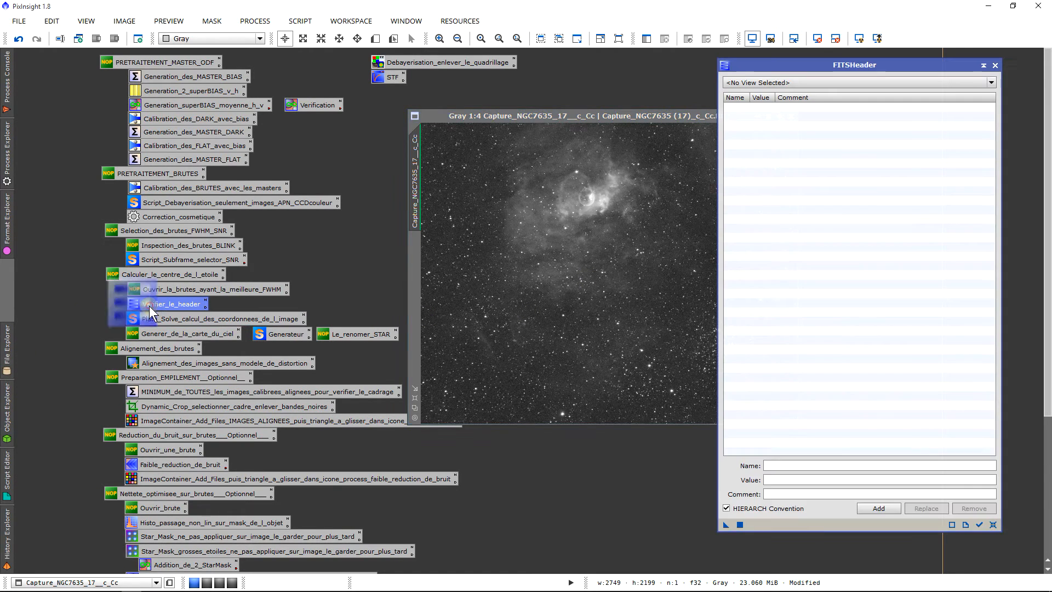
pyautogui.click(827, 83)
pyautogui.click(809, 102)
pyautogui.scroll(-5, 848, 184)
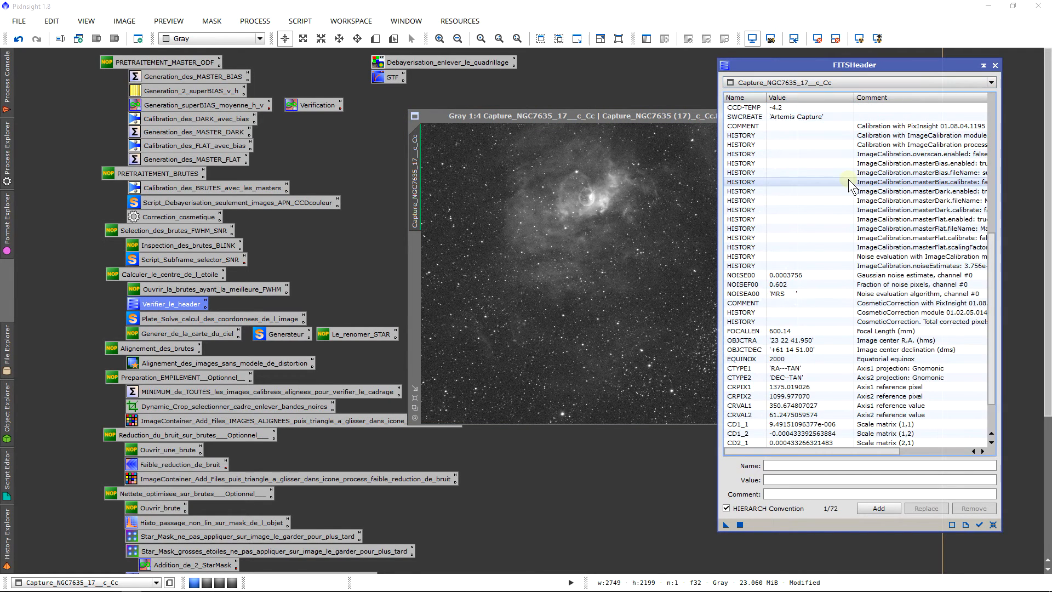
pyautogui.scroll(-2, 849, 186)
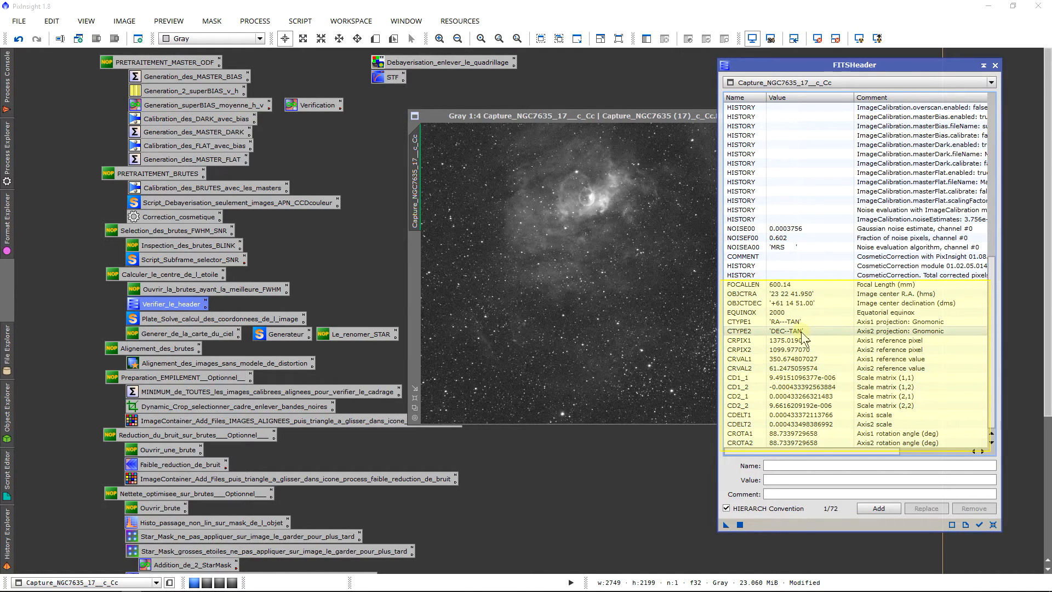
pyautogui.click(992, 67)
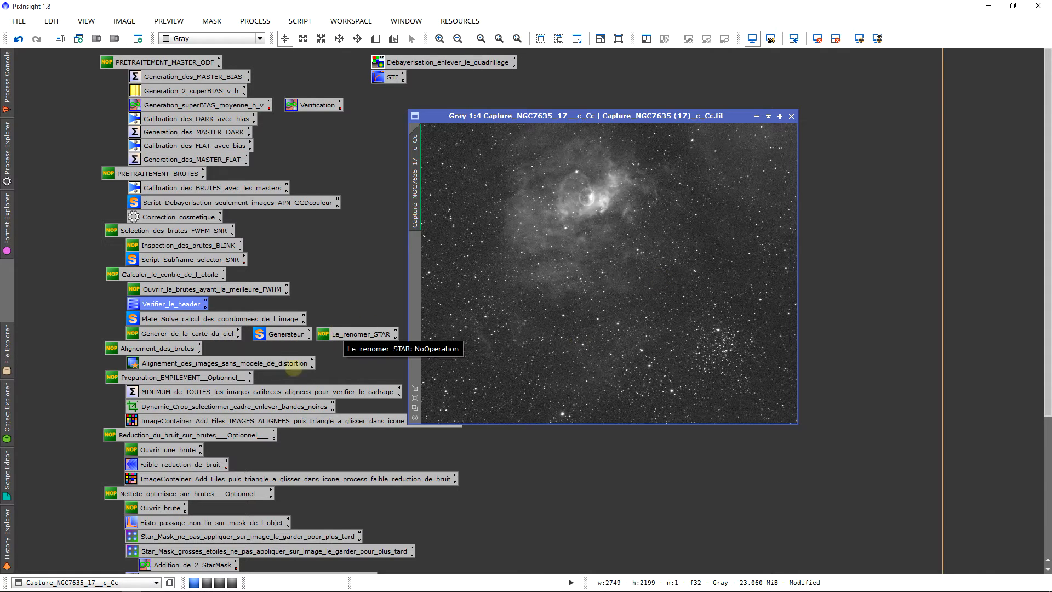
# Step: Open the Generateur process icon for the CatalogStarGenerator script and run the script
pyautogui.doubleClick(267, 336)
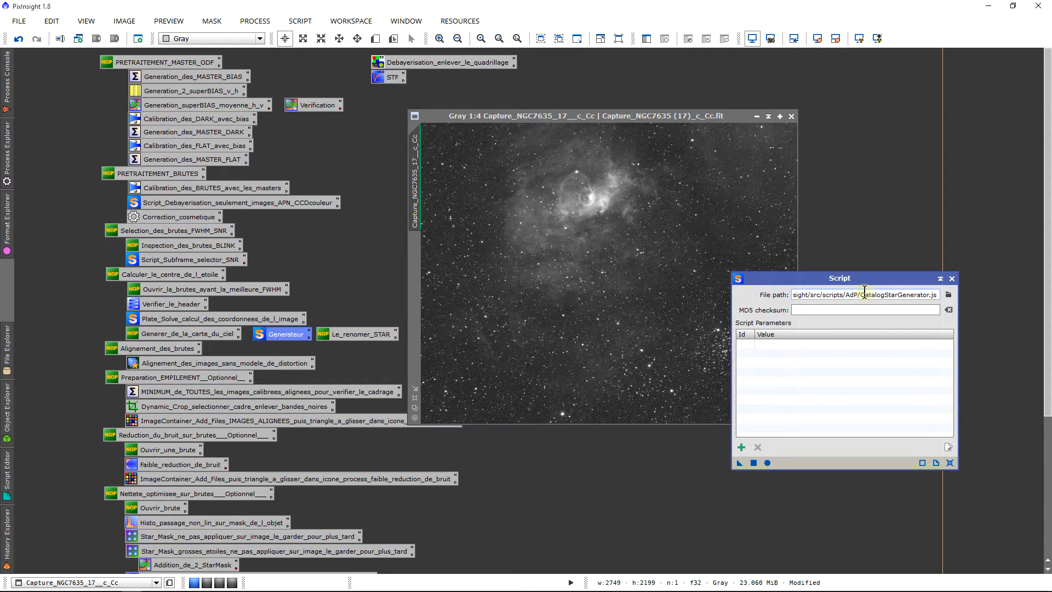
pyautogui.moveTo(860, 295); pyautogui.dragTo(882, 295)
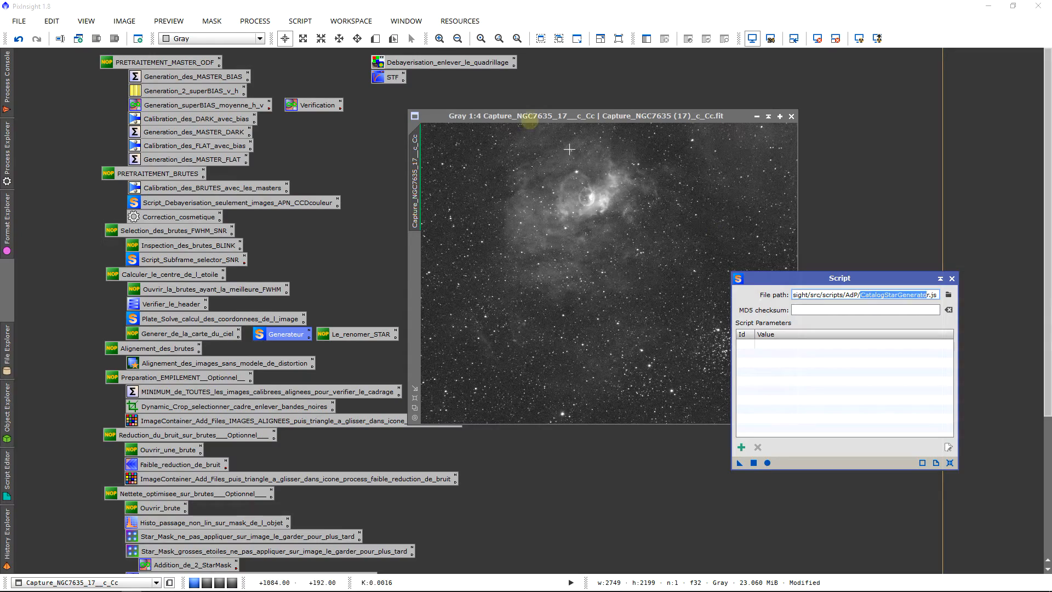
pyautogui.click(301, 20)
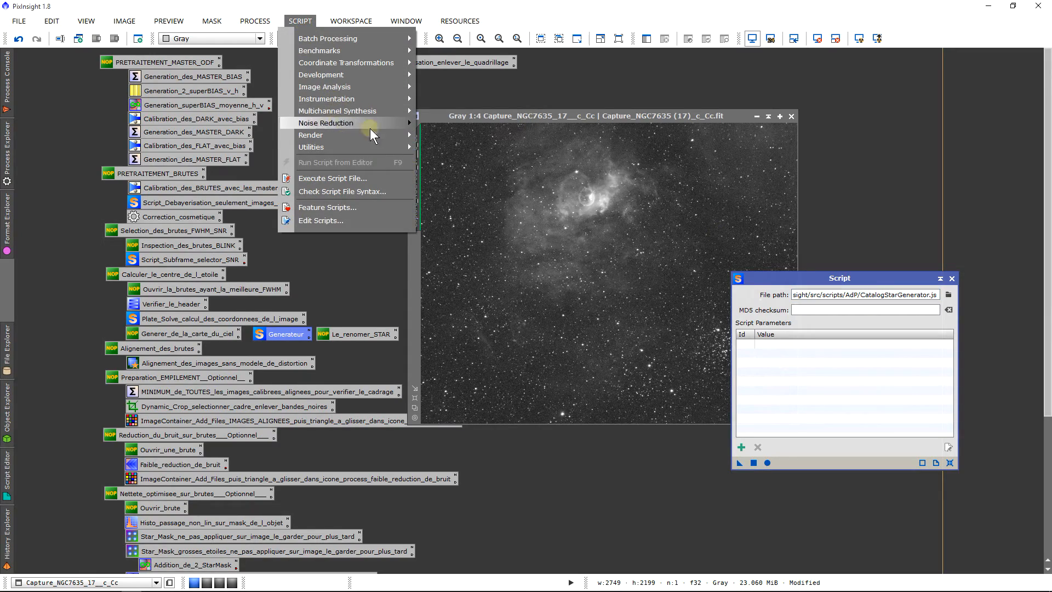
pyautogui.moveTo(392, 135)
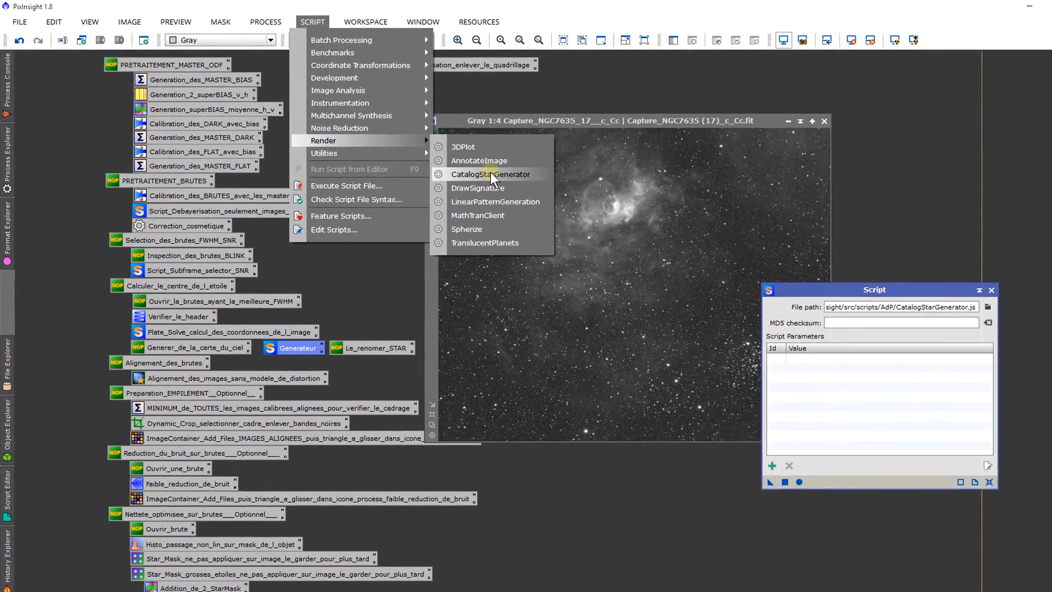
pyautogui.click(863, 518)
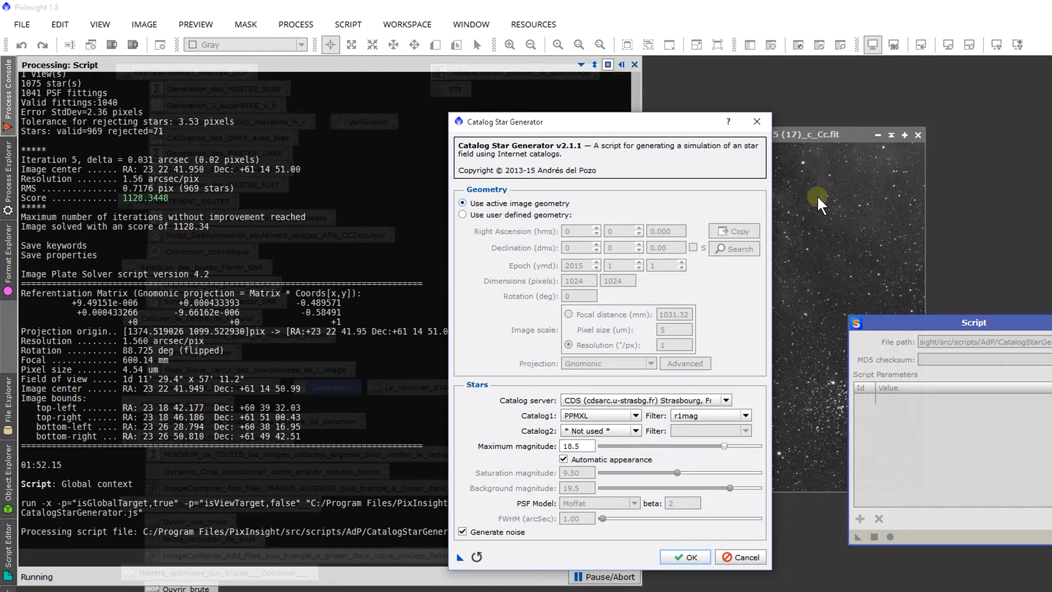
# Step: Try the user-defined geometry with parameters copied from the solved image, and return to the active image geometry
pyautogui.click(530, 216)
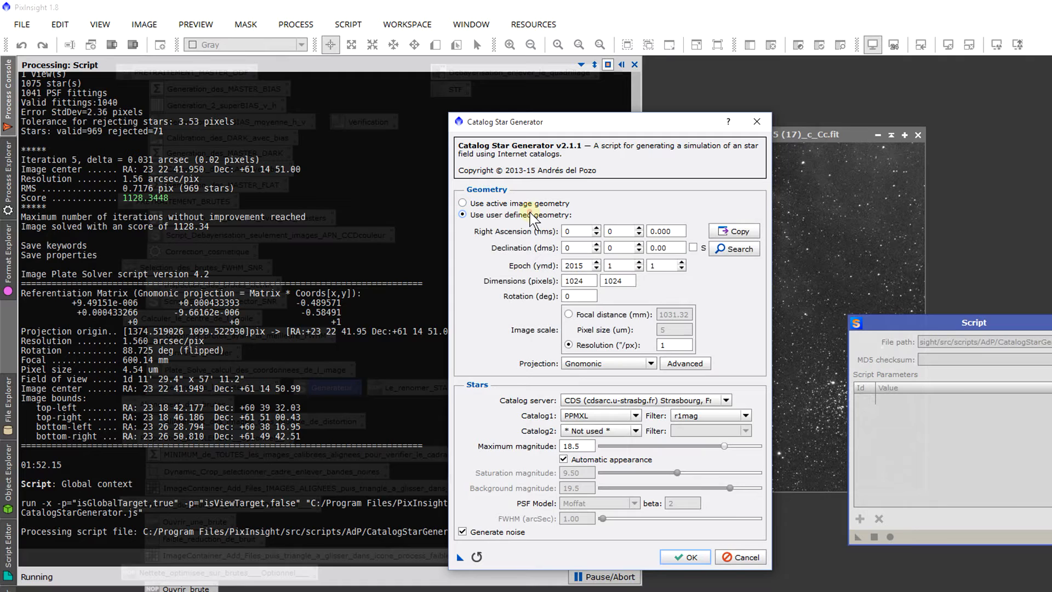
pyautogui.click(741, 232)
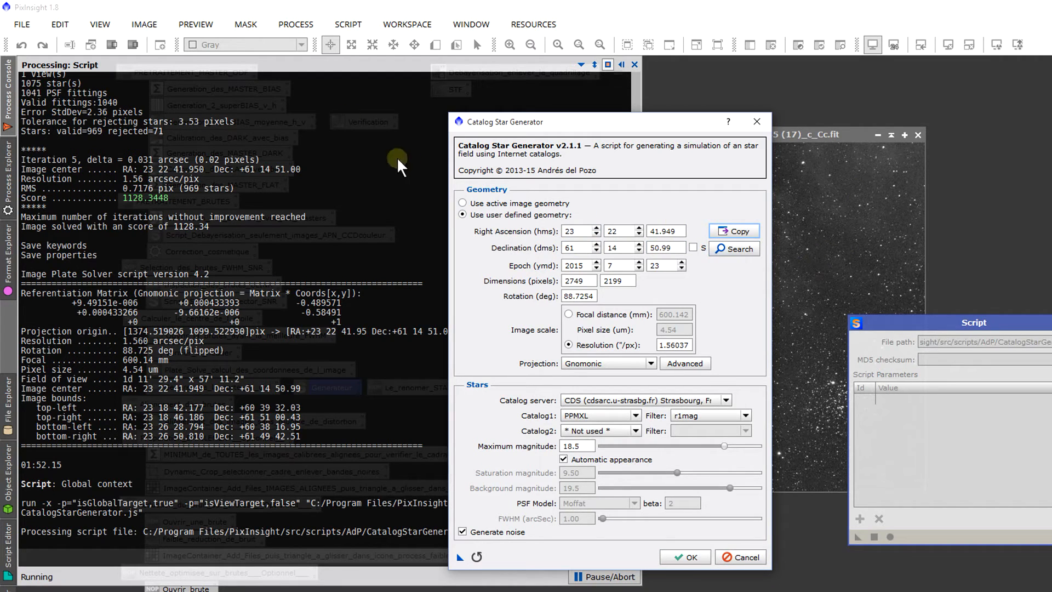
pyautogui.click(494, 206)
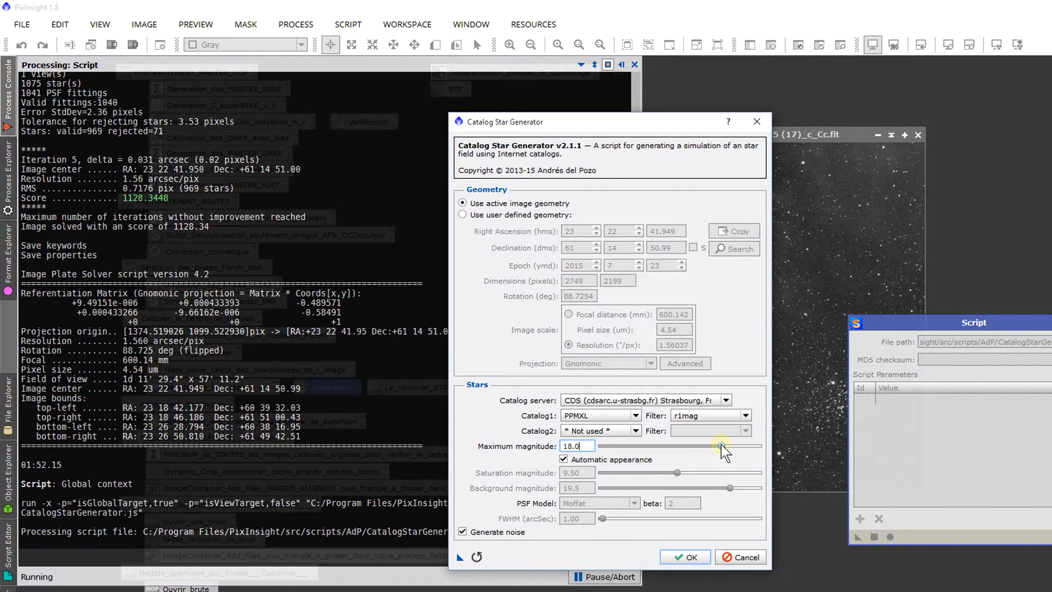
# Step: Adjust the maximum magnitude for the PPMXL catalog and generate the synthetic star map
pyautogui.moveTo(722, 445); pyautogui.dragTo(655, 446)
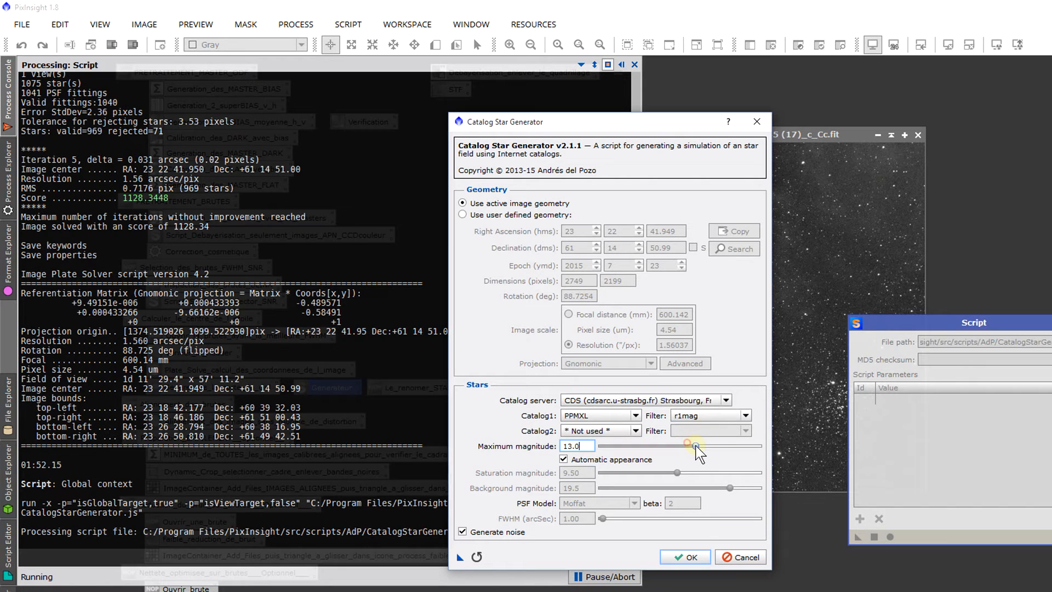
pyautogui.moveTo(696, 446); pyautogui.dragTo(711, 447)
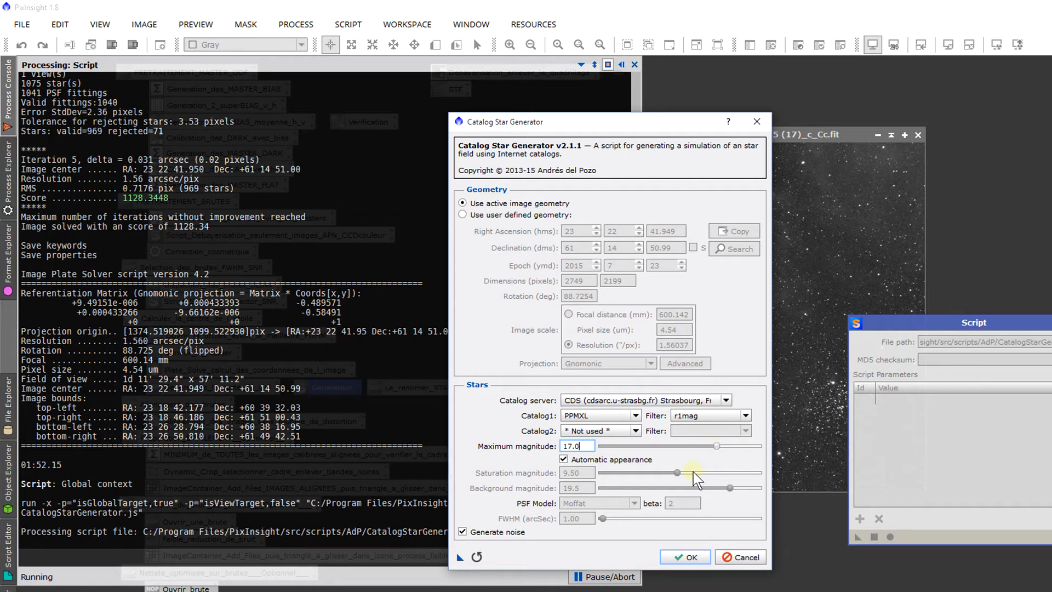
pyautogui.click(687, 556)
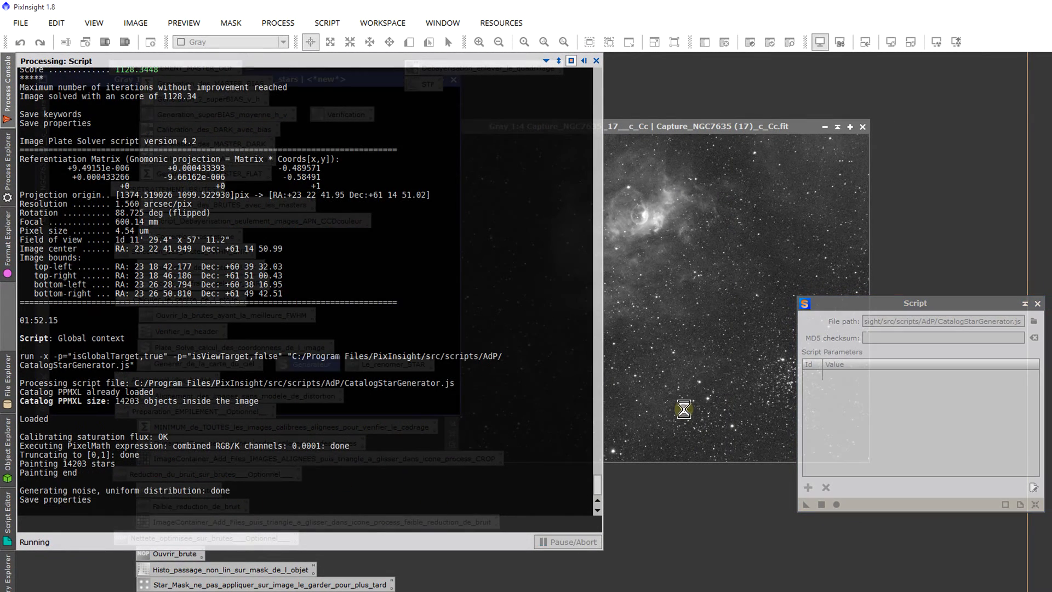
pyautogui.click(683, 410)
pyautogui.click(395, 217)
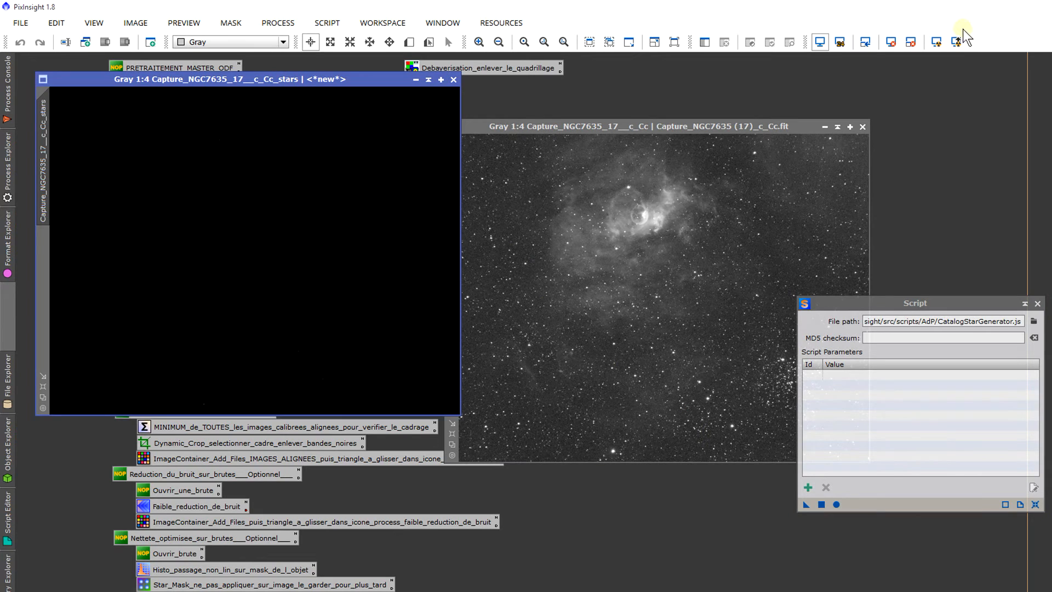
# Step: Auto-stretch the display of the generated star map and arrange it beside the NGC7635 frame, clear of the script window
pyautogui.click(937, 42)
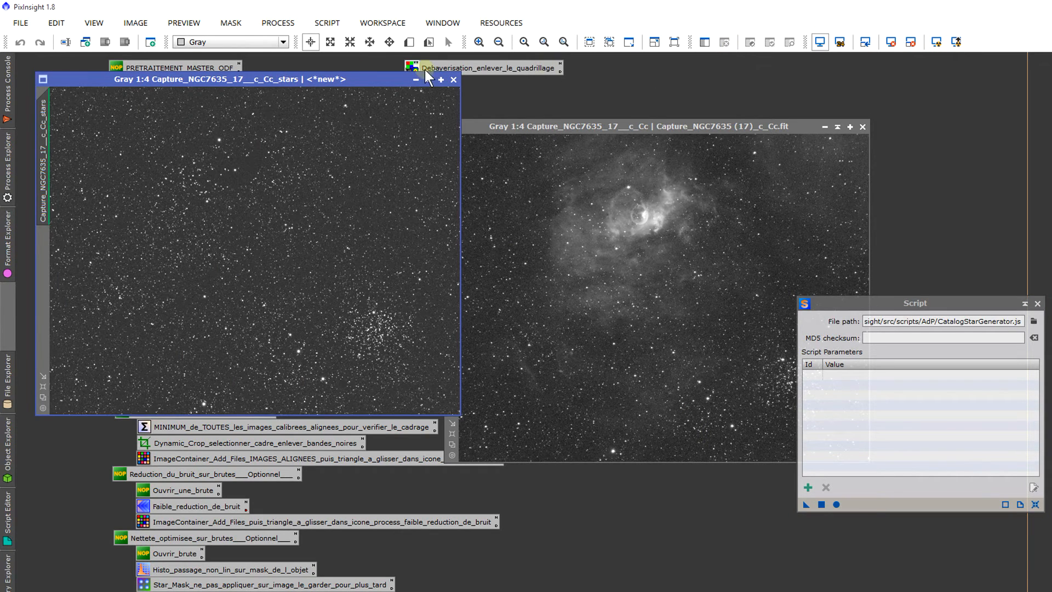
pyautogui.moveTo(296, 71); pyautogui.dragTo(317, 118)
pyautogui.moveTo(860, 303); pyautogui.dragTo(972, 292)
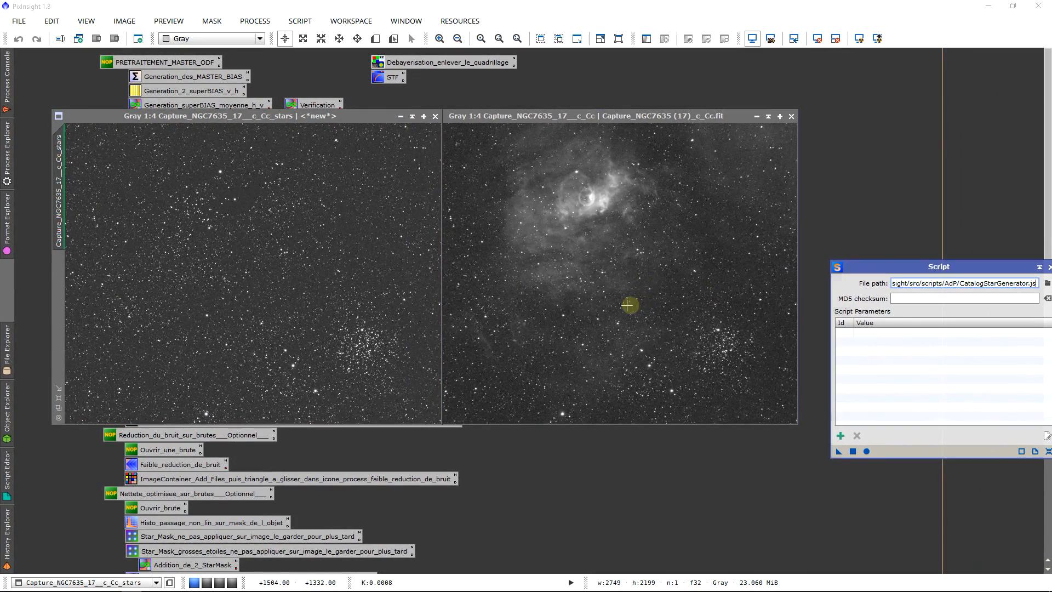
# Step: Compare the stars in the generated map and the NGC7635 frame at 3:1, and return both views to 1:4
pyautogui.scroll(-5, 656, 320)
pyautogui.scroll(-5, 264, 241)
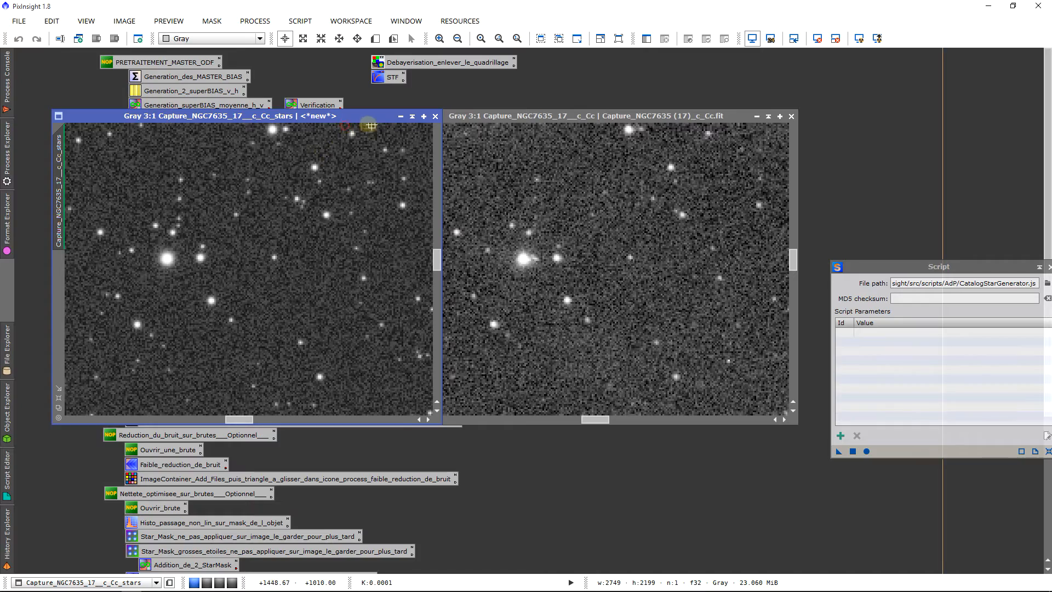
pyautogui.moveTo(364, 116)
pyautogui.mouseDown()
pyautogui.moveTo(633, 132)
pyautogui.moveTo(731, 124)
pyautogui.moveTo(381, 116)
pyautogui.mouseUp()
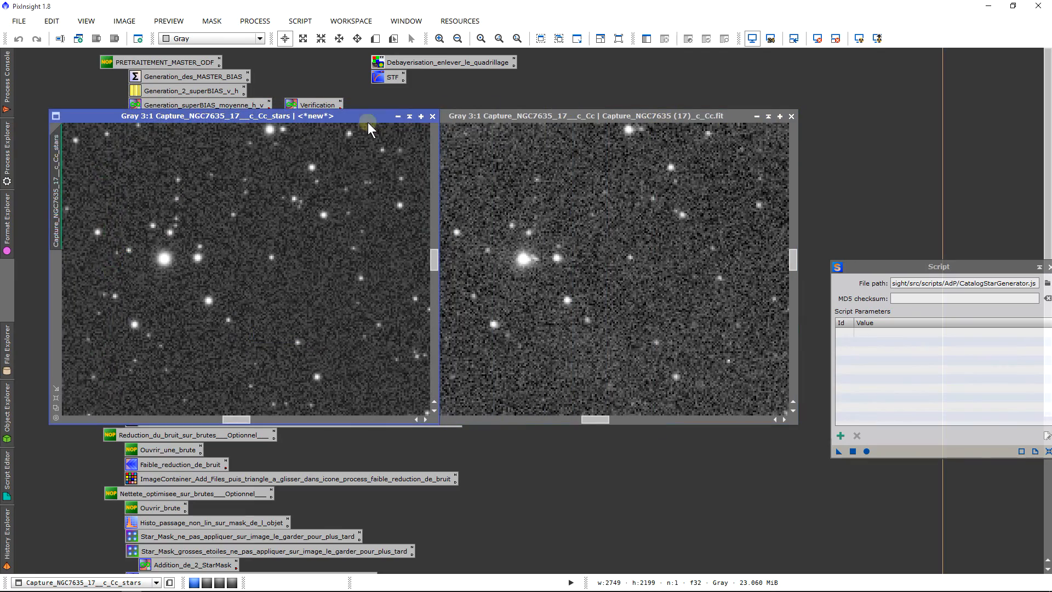
pyautogui.scroll(-2, 359, 312)
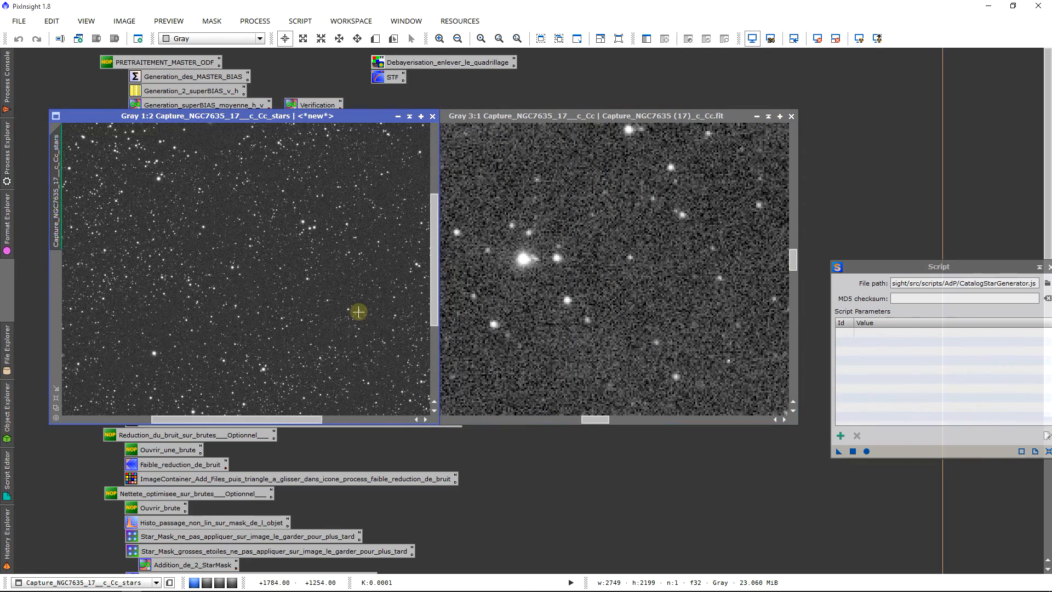
pyautogui.scroll(-2, 357, 310)
pyautogui.scroll(-1, 309, 284)
pyautogui.scroll(-5, 662, 318)
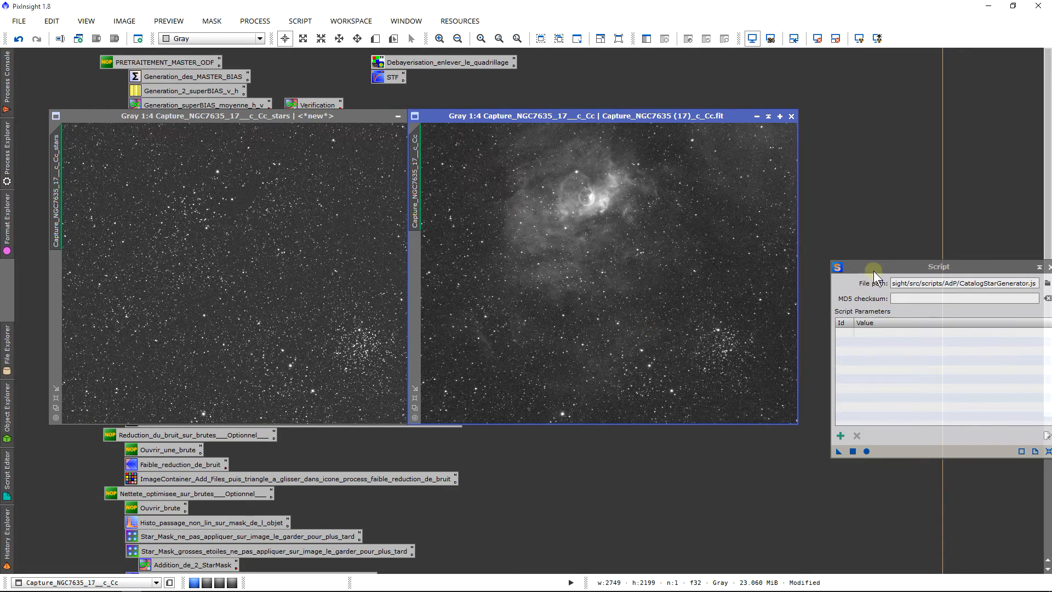
# Step: Close the star generator script and rename the generated star map's identifier to STAR
pyautogui.moveTo(874, 271); pyautogui.dragTo(347, 306)
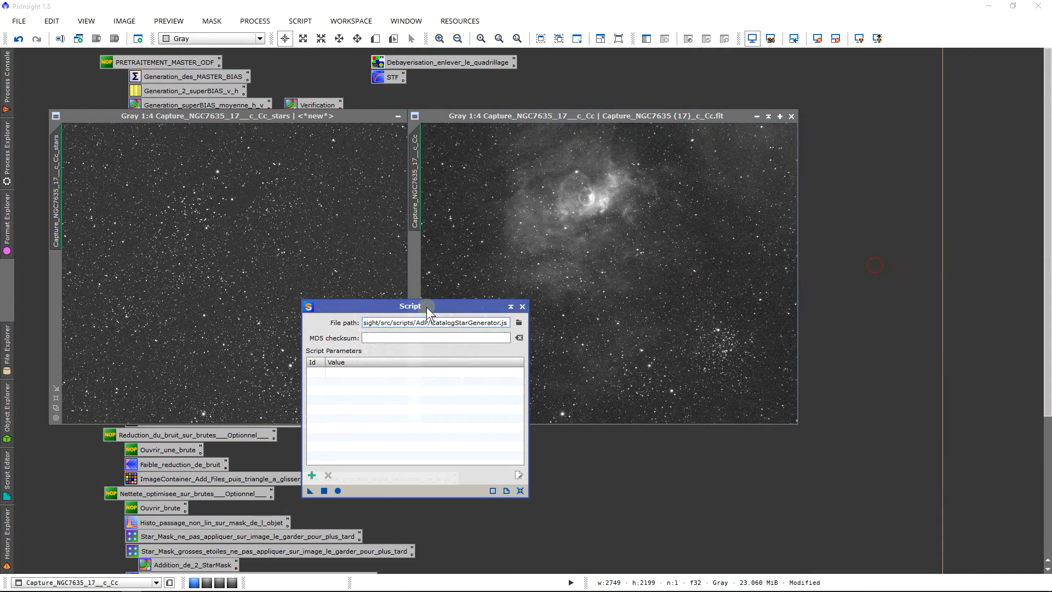
pyautogui.click(522, 306)
pyautogui.moveTo(345, 120); pyautogui.dragTo(682, 130)
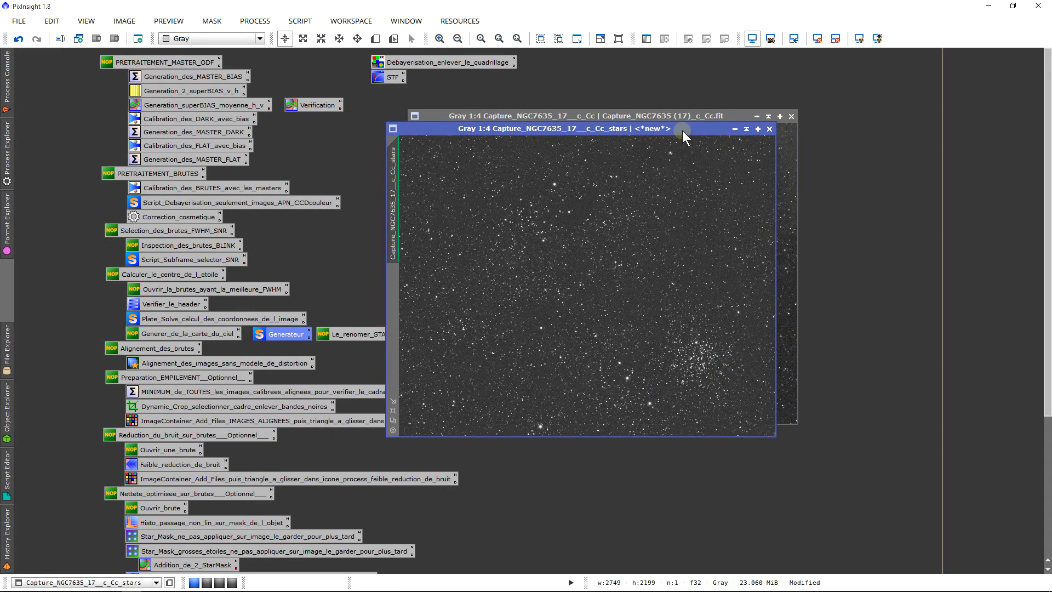
pyautogui.doubleClick(396, 191)
pyautogui.write('STAR')
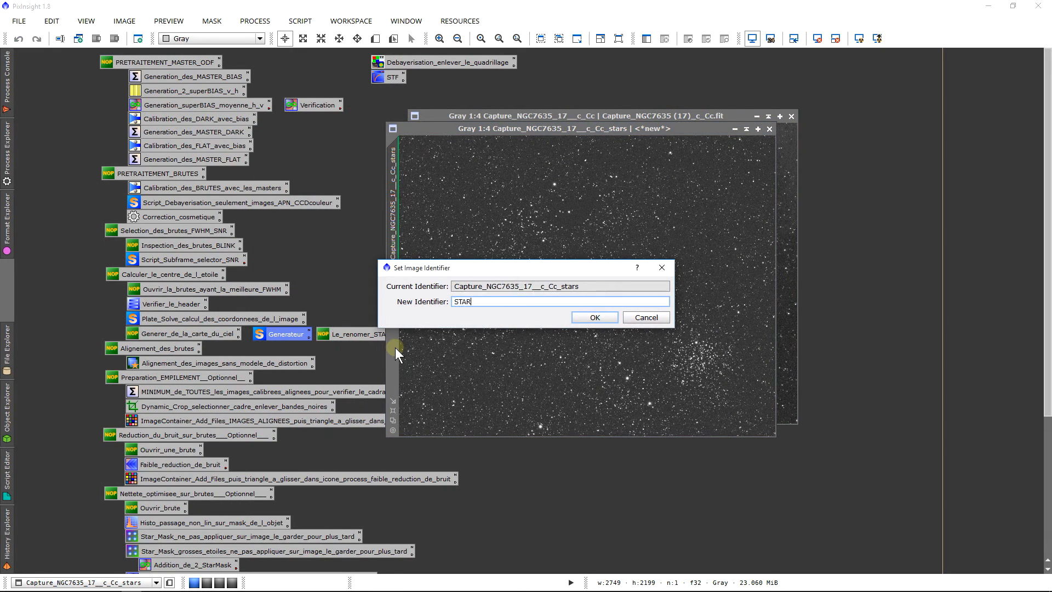
pyautogui.press('Return')
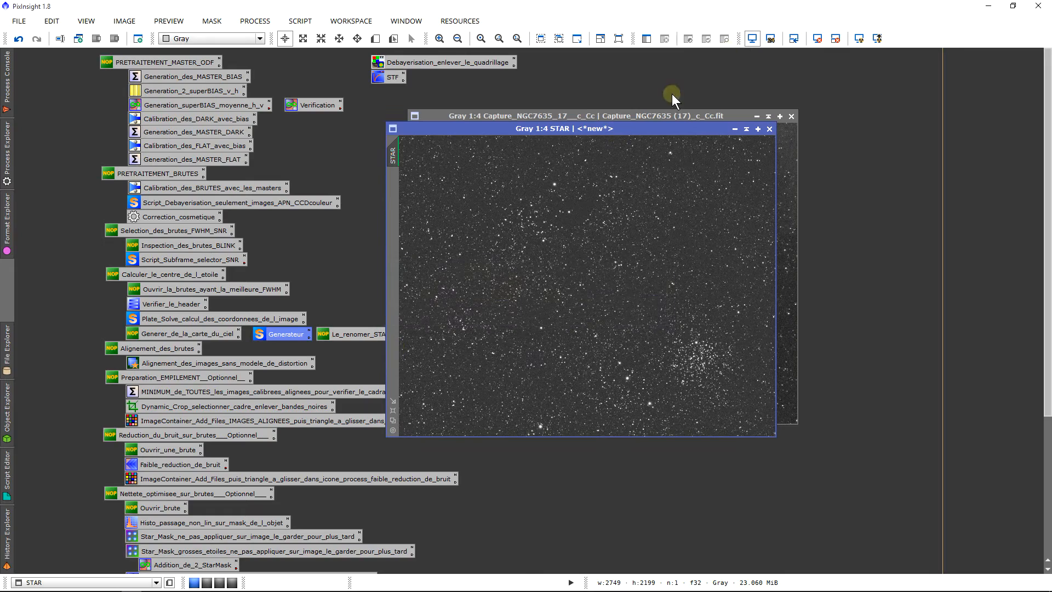
# Step: Place the STAR map beside the NGC7635 frame and compare the same star field in both at 3:1
pyautogui.moveTo(643, 127); pyautogui.dragTo(366, 116)
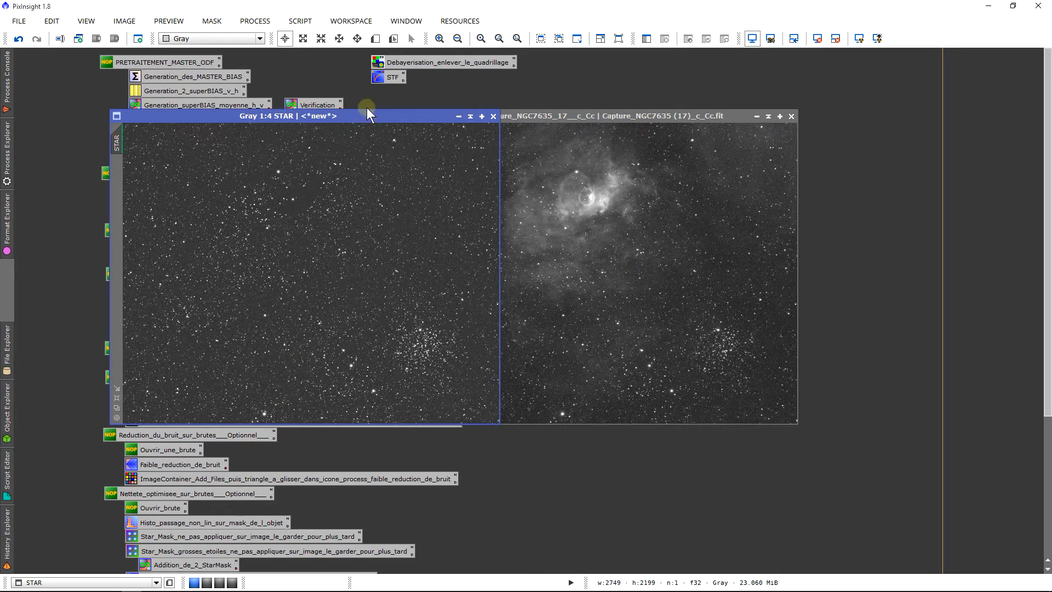
pyautogui.click(328, 202)
pyautogui.scroll(1, 332, 213)
pyautogui.click(379, 280)
pyautogui.click(368, 281)
pyautogui.click(364, 286)
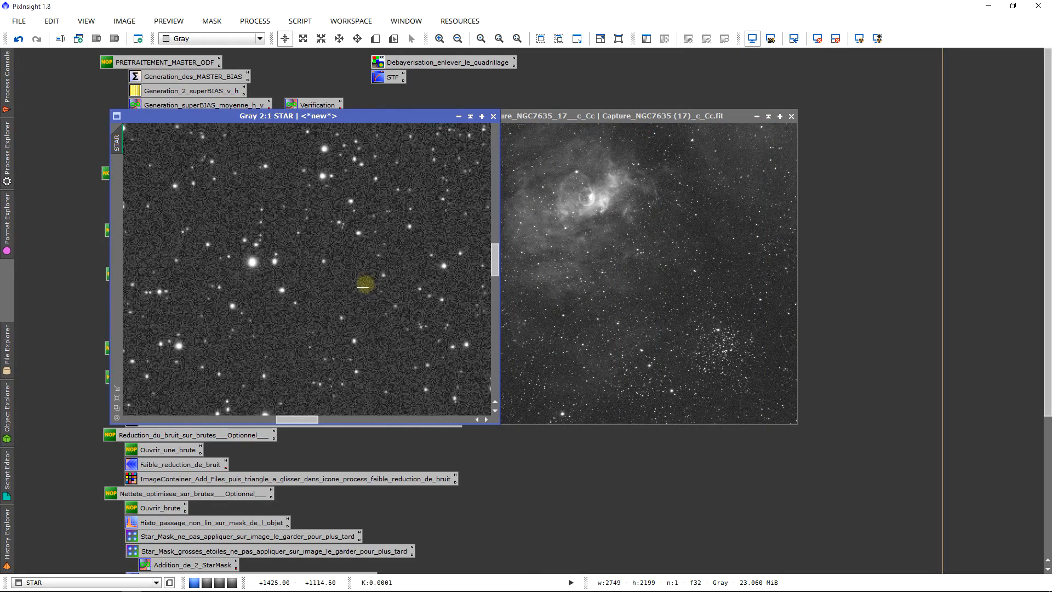
pyautogui.scroll(1, 344, 300)
pyautogui.click(710, 334)
pyautogui.scroll(5, 720, 352)
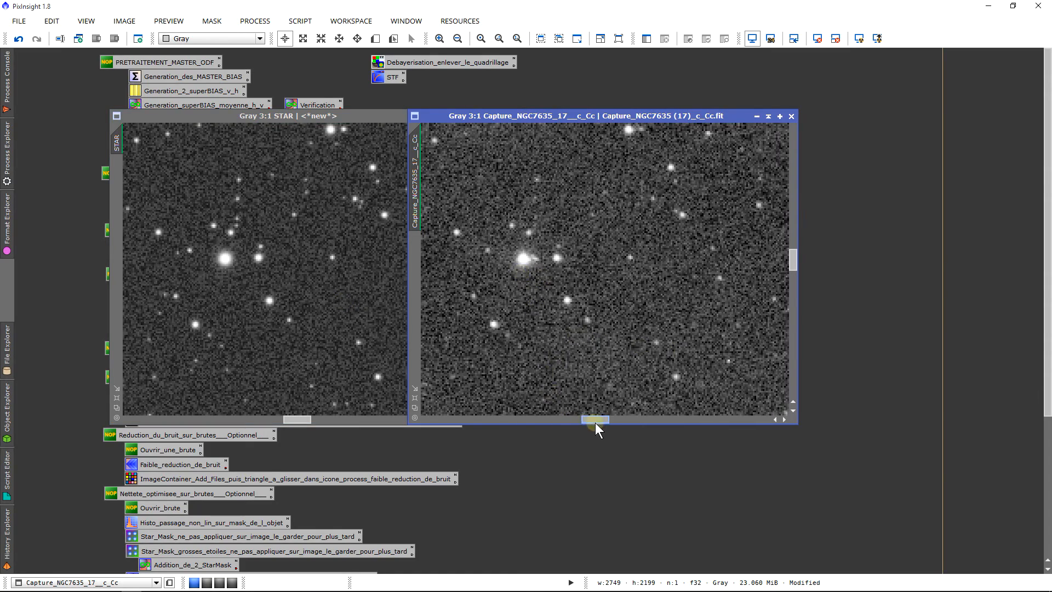
# Step: Compare the lower-left corner star field of the NGC7635 frame and the STAR map at 3:1, and return the map to 1:4
pyautogui.moveTo(595, 424); pyautogui.dragTo(434, 402)
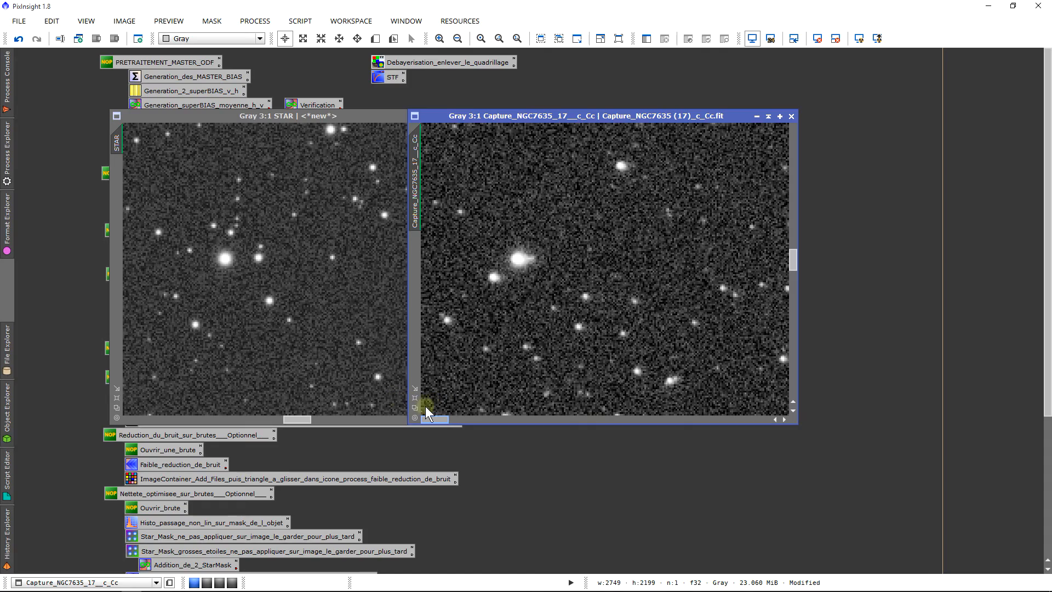
pyautogui.moveTo(791, 256); pyautogui.dragTo(796, 359)
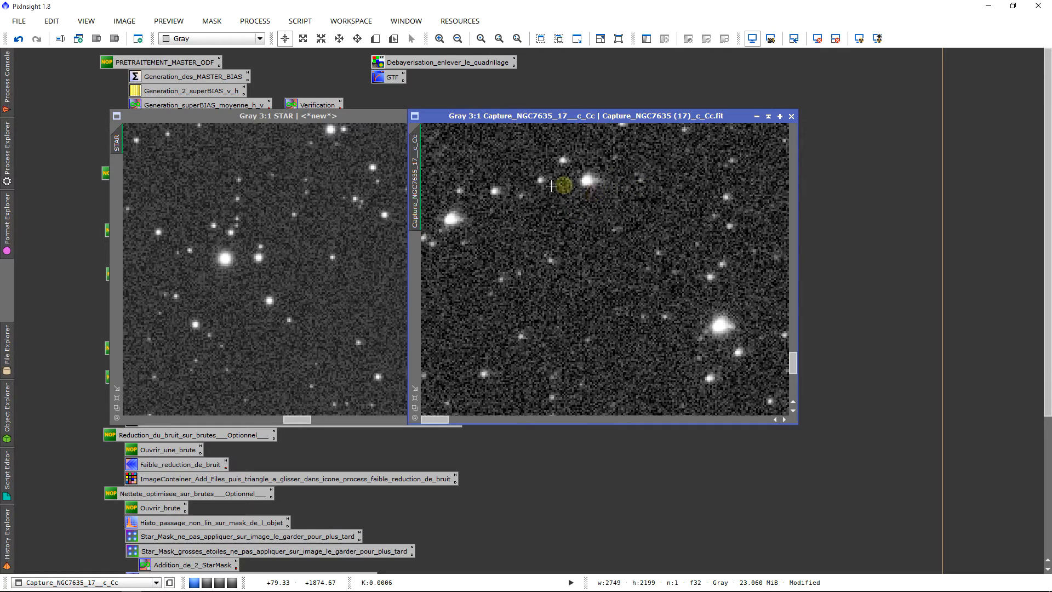
pyautogui.moveTo(126, 147); pyautogui.dragTo(118, 143)
pyautogui.moveTo(206, 124)
pyautogui.mouseDown()
pyautogui.moveTo(510, 120)
pyautogui.moveTo(458, 103)
pyautogui.moveTo(175, 140)
pyautogui.moveTo(209, 111)
pyautogui.mouseUp()
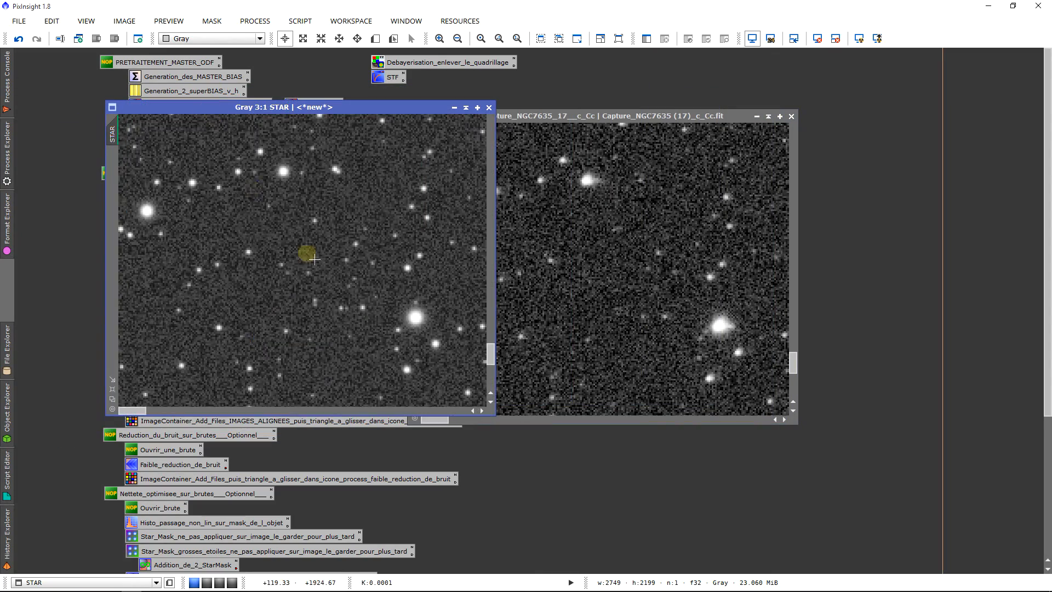
pyautogui.scroll(-7, 315, 260)
pyautogui.scroll(1, 352, 298)
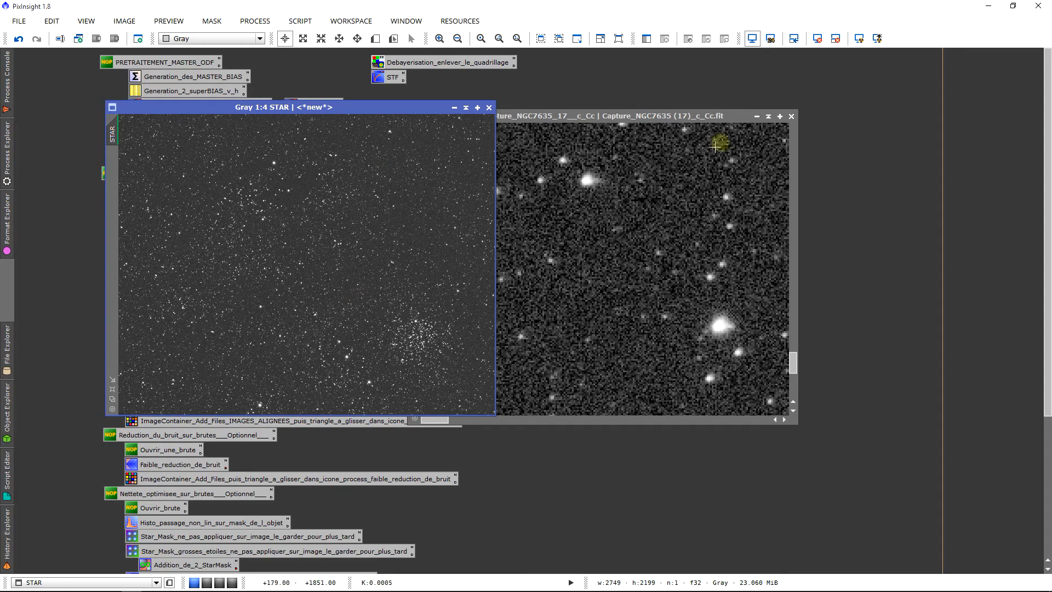
# Step: Close the NGC7635 frame without saving, and shade the STAR map window to its title bar, placing it clear of the alignment process icon
pyautogui.click(791, 117)
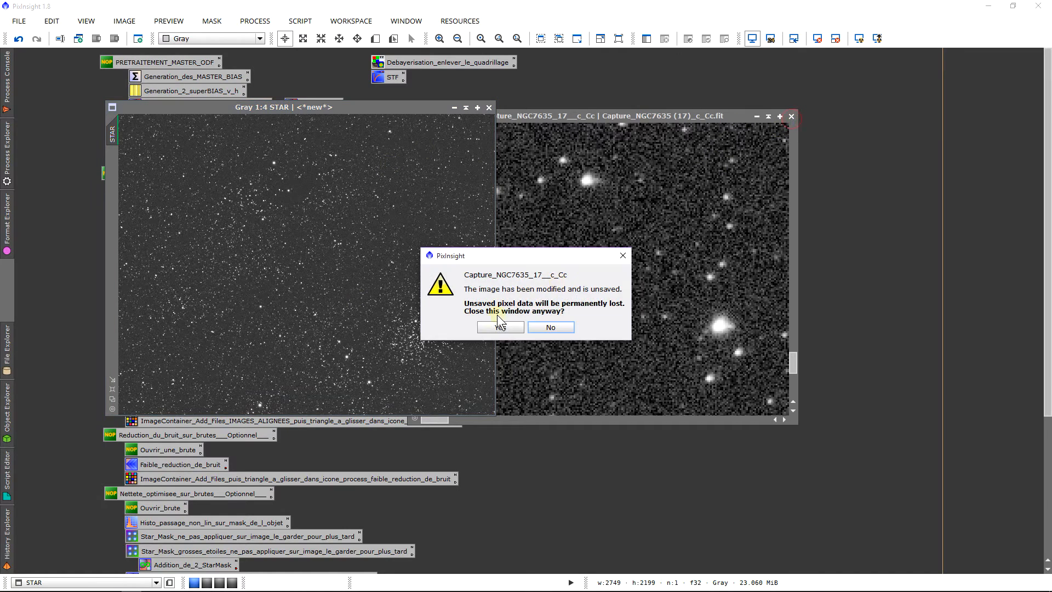
pyautogui.click(493, 326)
pyautogui.scroll(4, 280, 250)
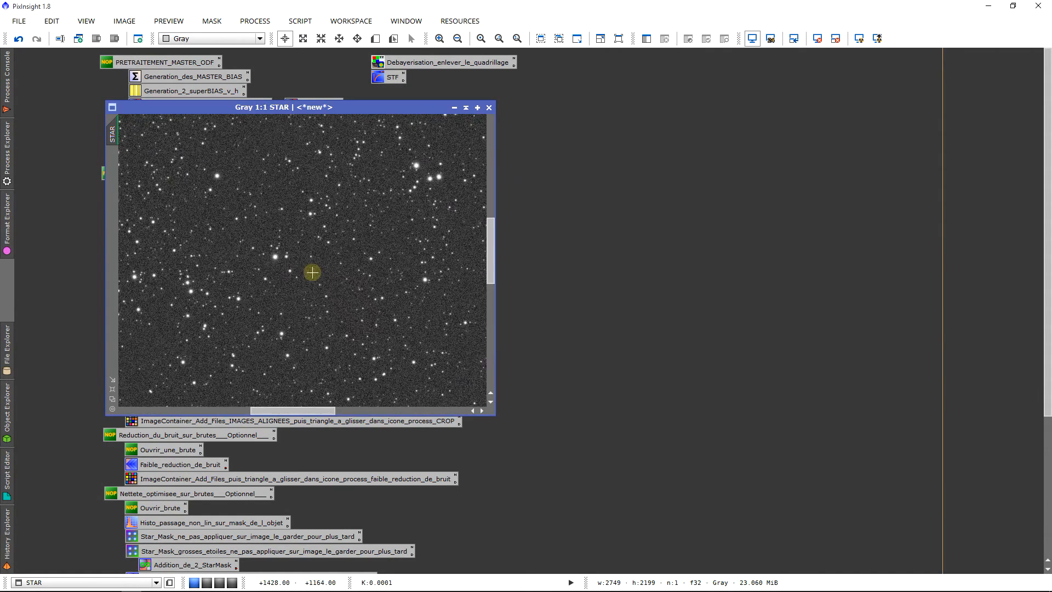
pyautogui.scroll(-3, 319, 293)
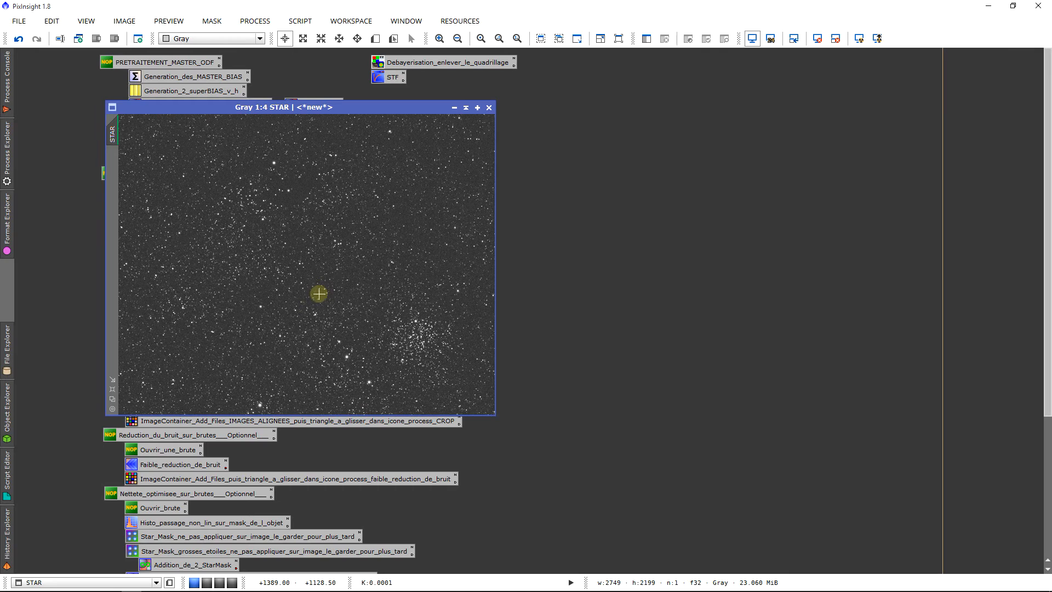
pyautogui.click(466, 107)
pyautogui.moveTo(307, 258); pyautogui.dragTo(267, 231)
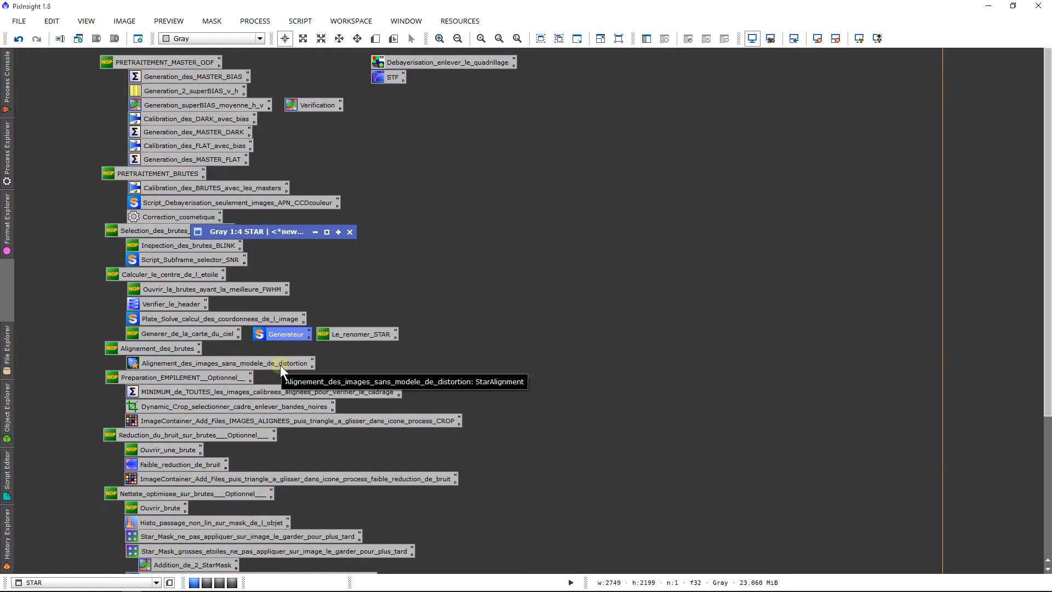
# Step: Open the Alignement_des_images_sans_modele_de_distortion process and choose the STAR view as its reference image
pyautogui.doubleClick(255, 364)
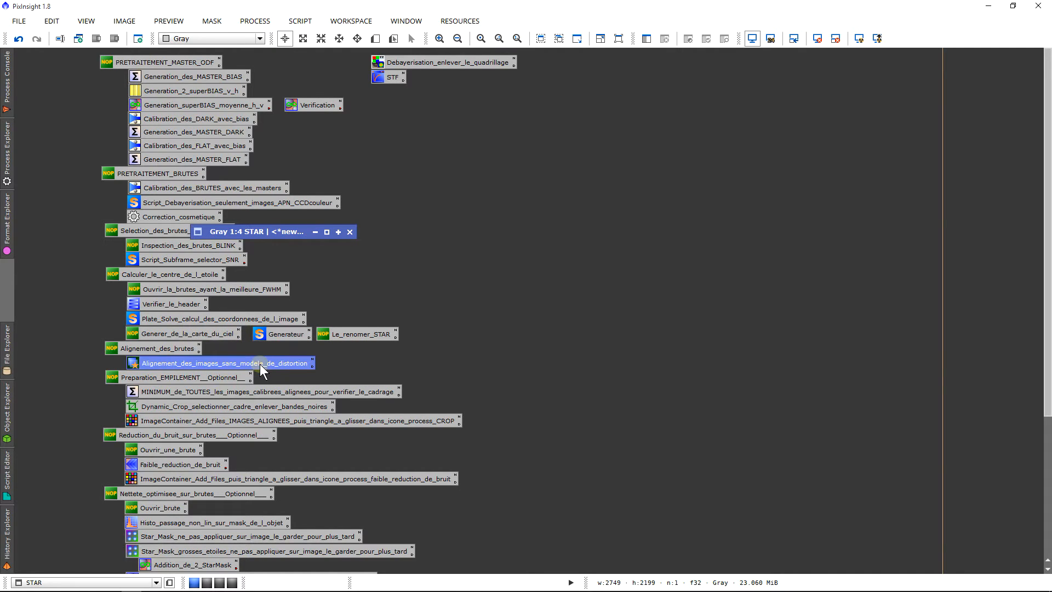
pyautogui.moveTo(893, 130); pyautogui.dragTo(866, 68)
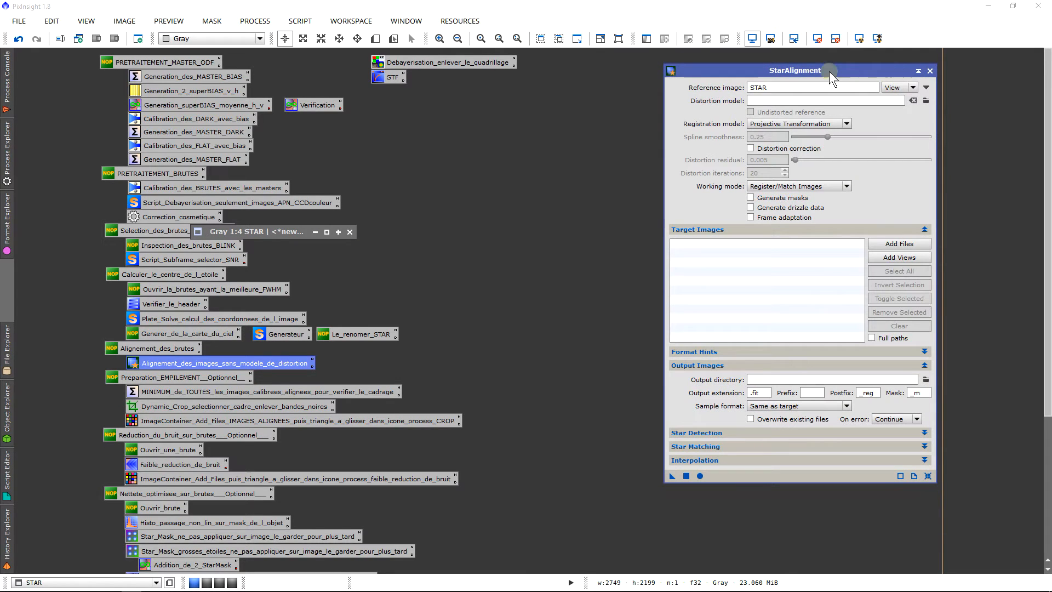
pyautogui.click(926, 87)
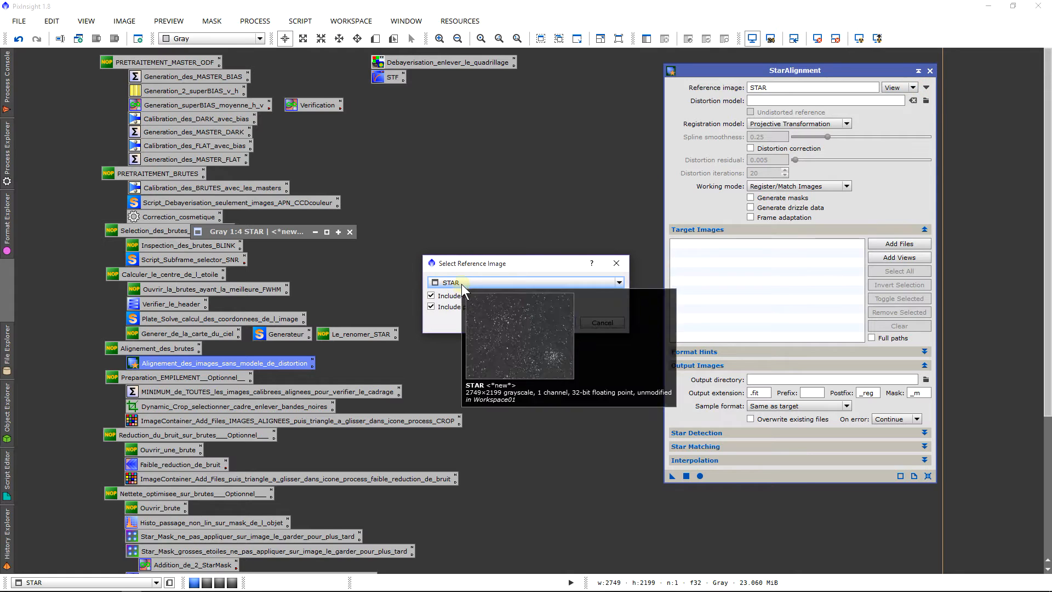
pyautogui.click(462, 284)
pyautogui.click(462, 284)
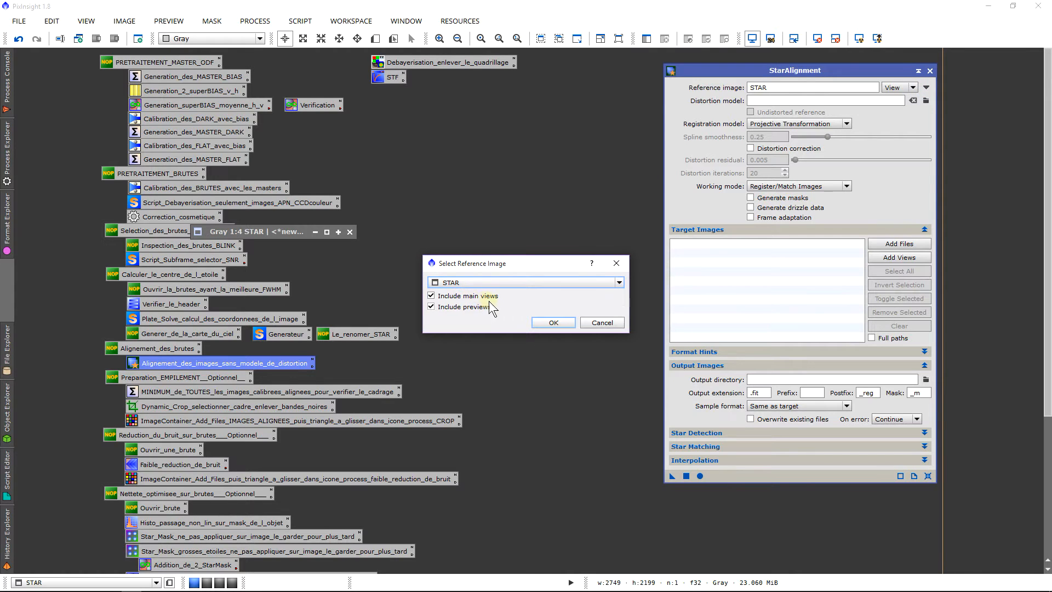
pyautogui.click(553, 322)
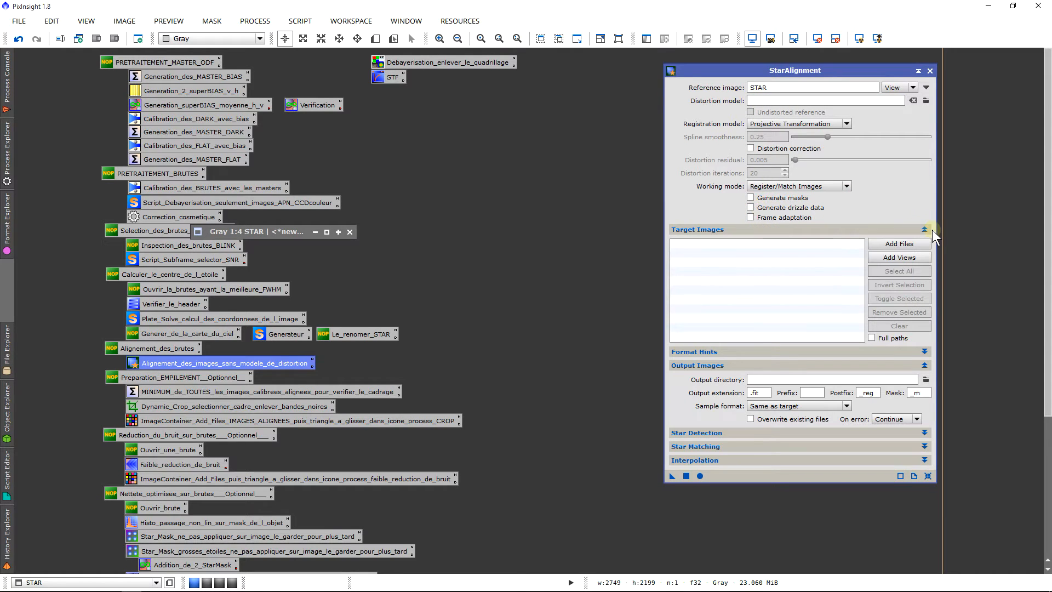
# Step: Add all Capture_NGC7635 frames ending in _c_Cc.fit from the Ha folder as target images and review the output extension, postfix and directory
pyautogui.click(892, 244)
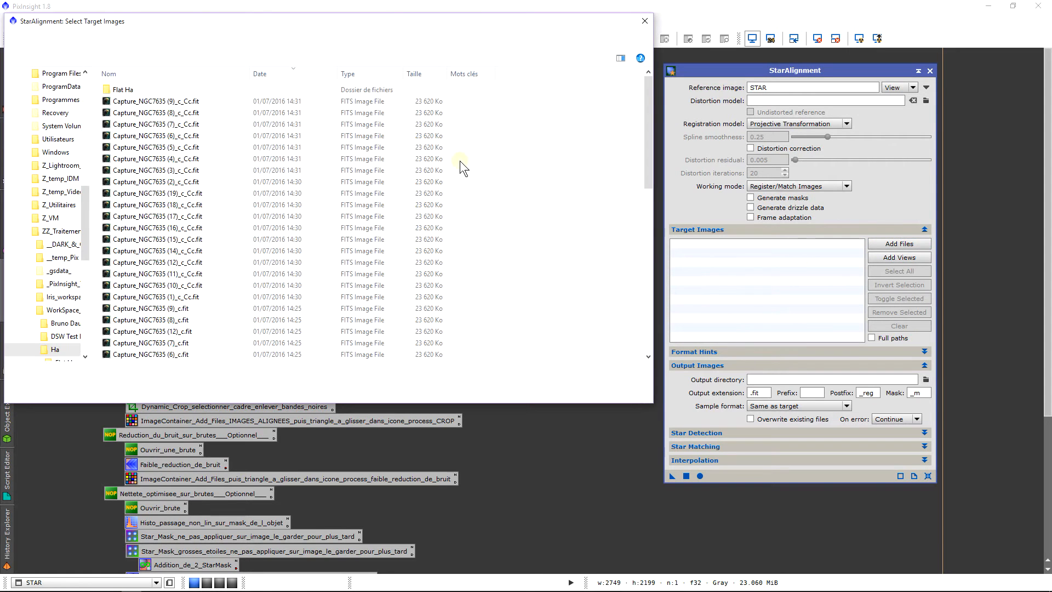
pyautogui.click(218, 102)
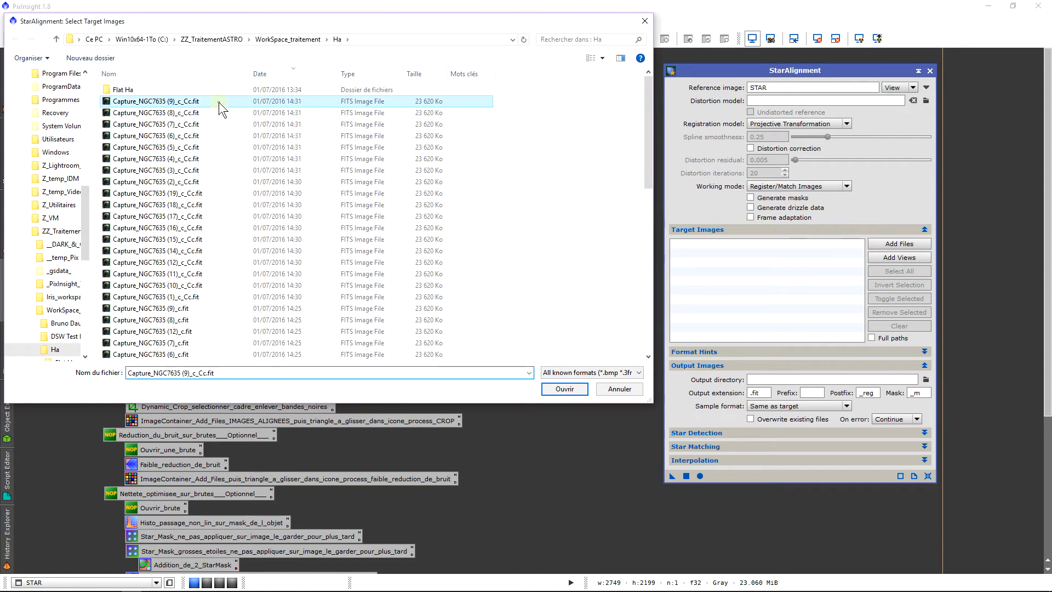
pyautogui.keyDown('shift'); pyautogui.click(272, 296); pyautogui.keyUp('shift')
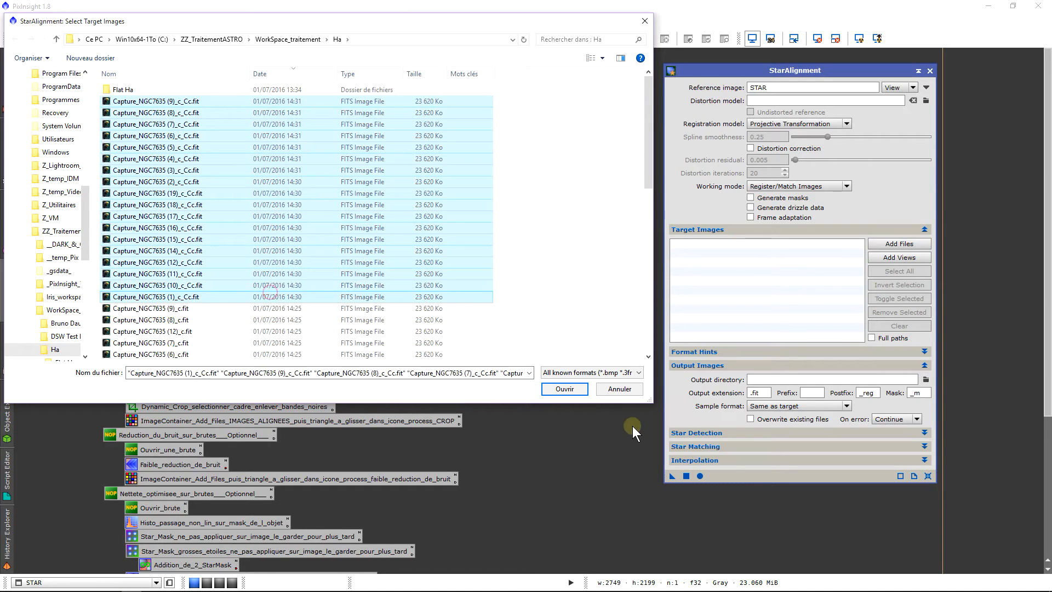
pyautogui.click(565, 390)
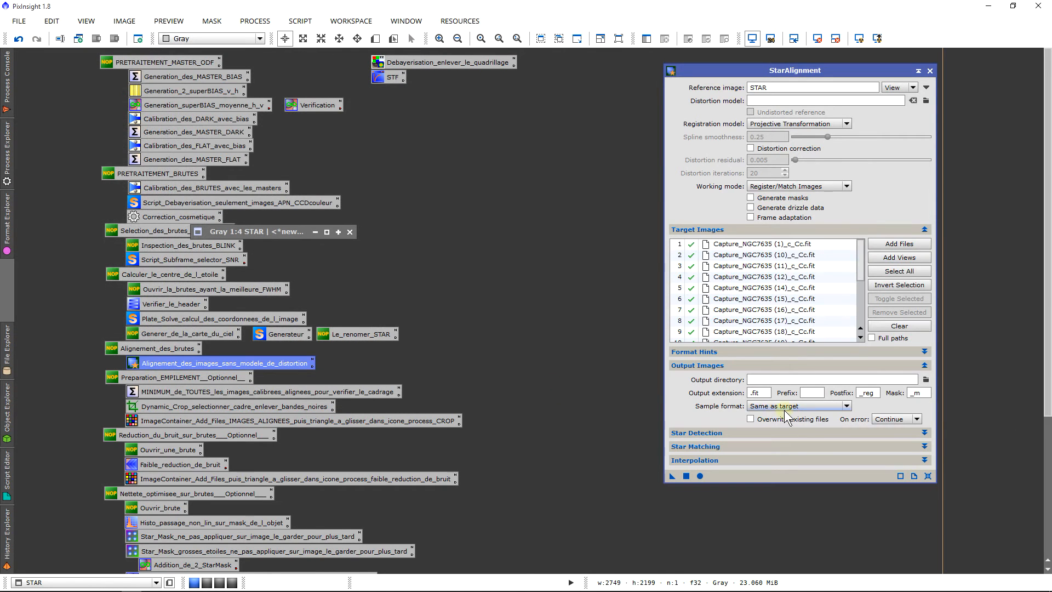
pyautogui.moveTo(763, 394); pyautogui.dragTo(696, 390)
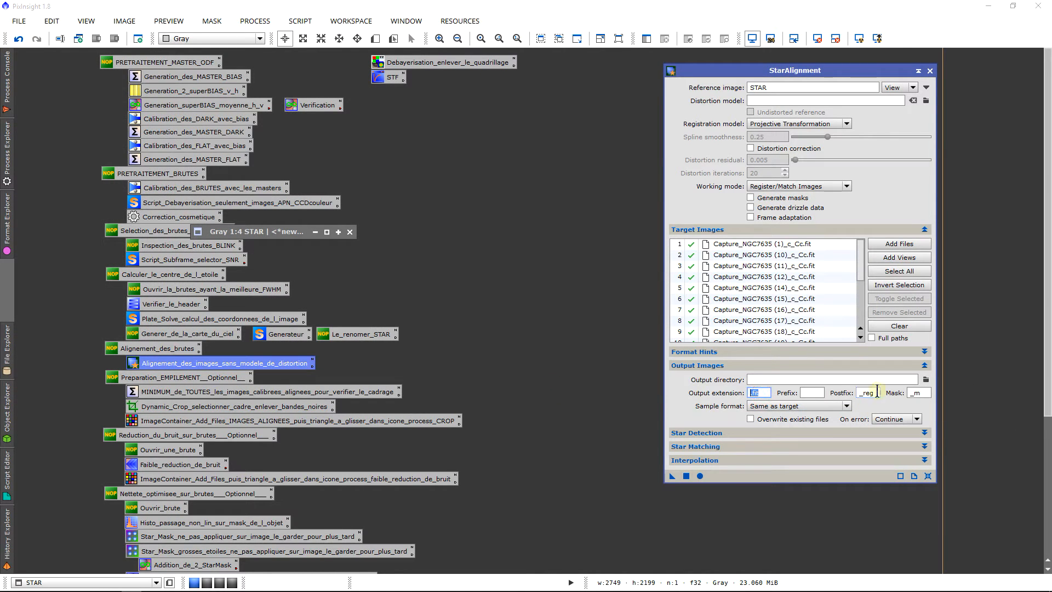
pyautogui.moveTo(876, 391); pyautogui.dragTo(770, 391)
pyautogui.click(774, 379)
pyautogui.click(784, 363)
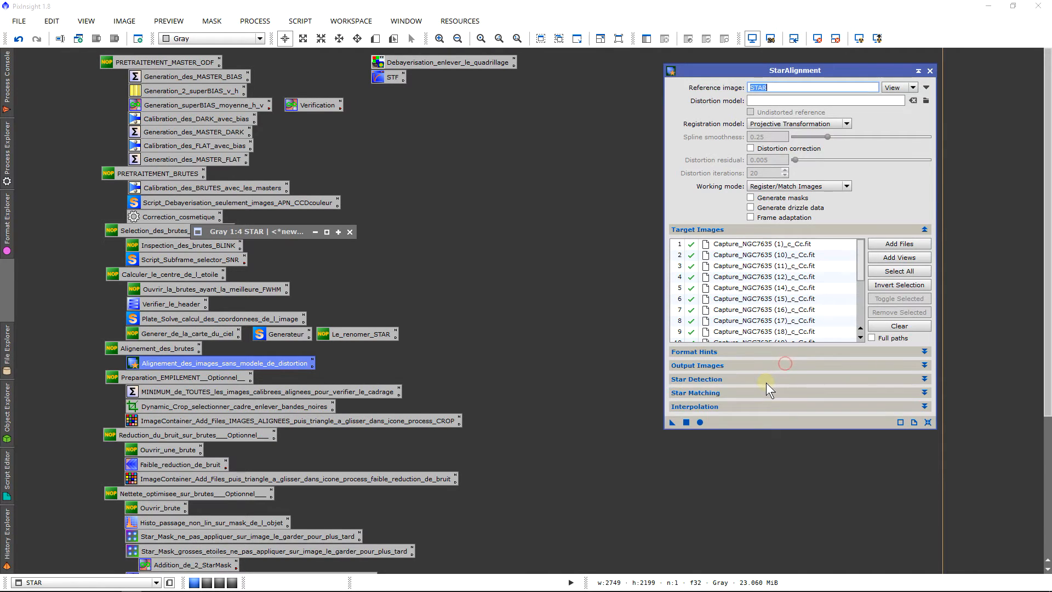
# Step: Check the detection scales and set the star detection Log(sensitivity) to -1.00
pyautogui.click(766, 380)
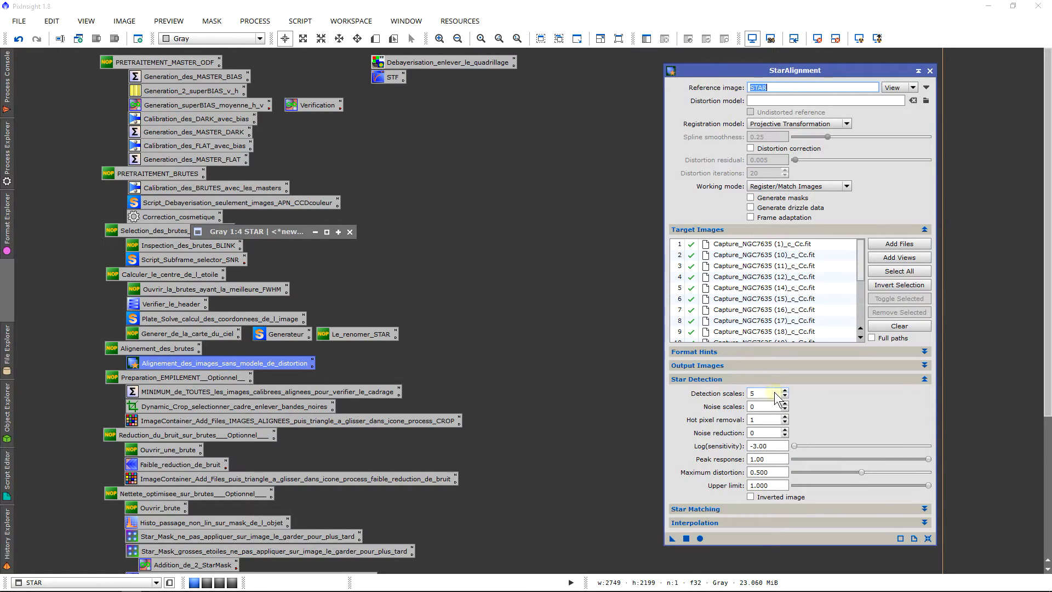
pyautogui.doubleClick(763, 392)
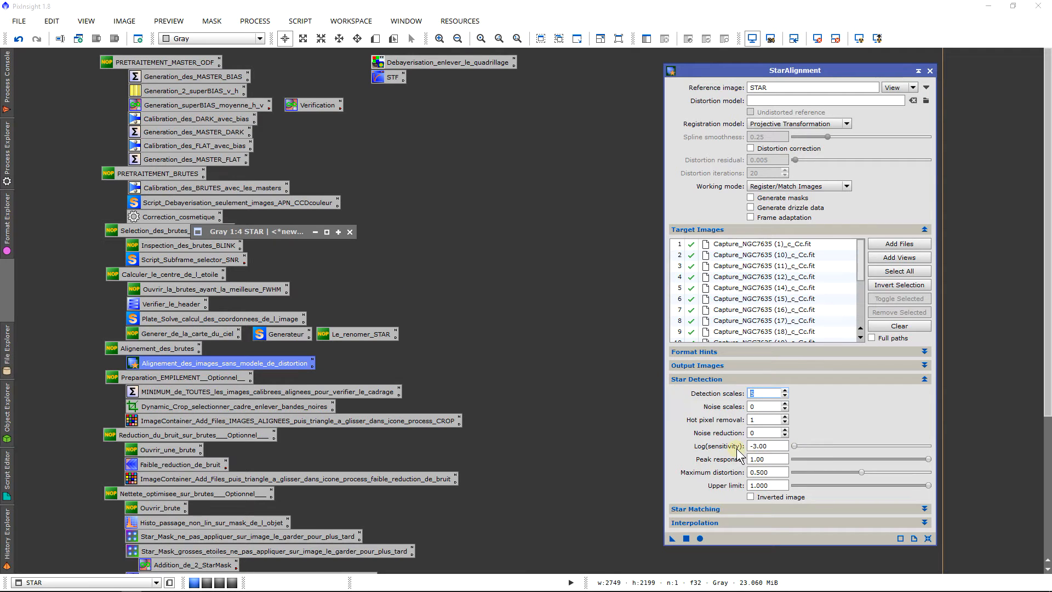
pyautogui.moveTo(792, 448); pyautogui.dragTo(838, 450)
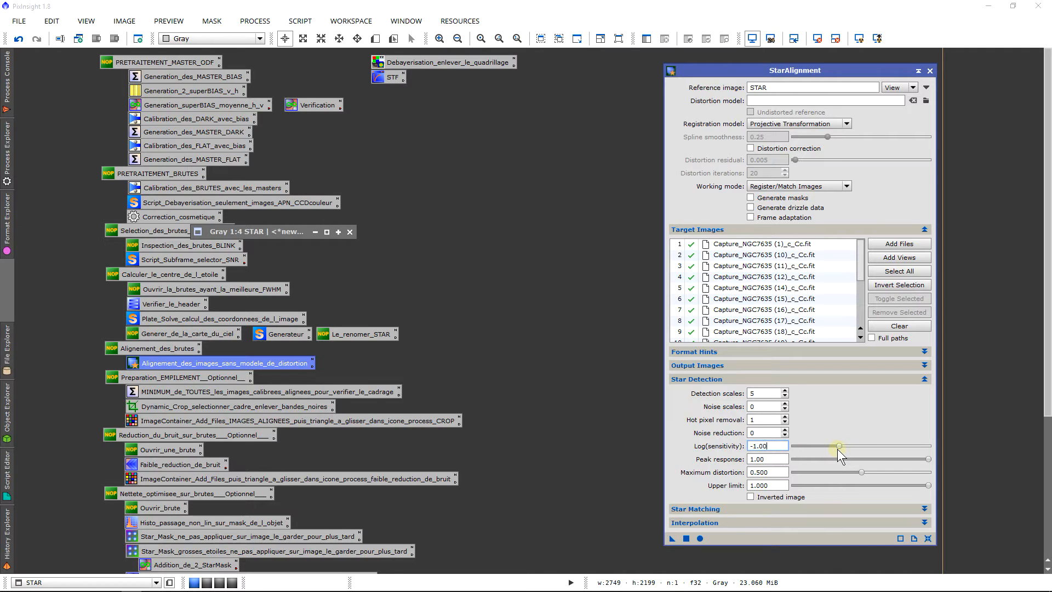
pyautogui.click(791, 378)
# Step: Check the RANSAC tolerance for star matching and choose Pentagons as the descriptor type
pyautogui.click(791, 395)
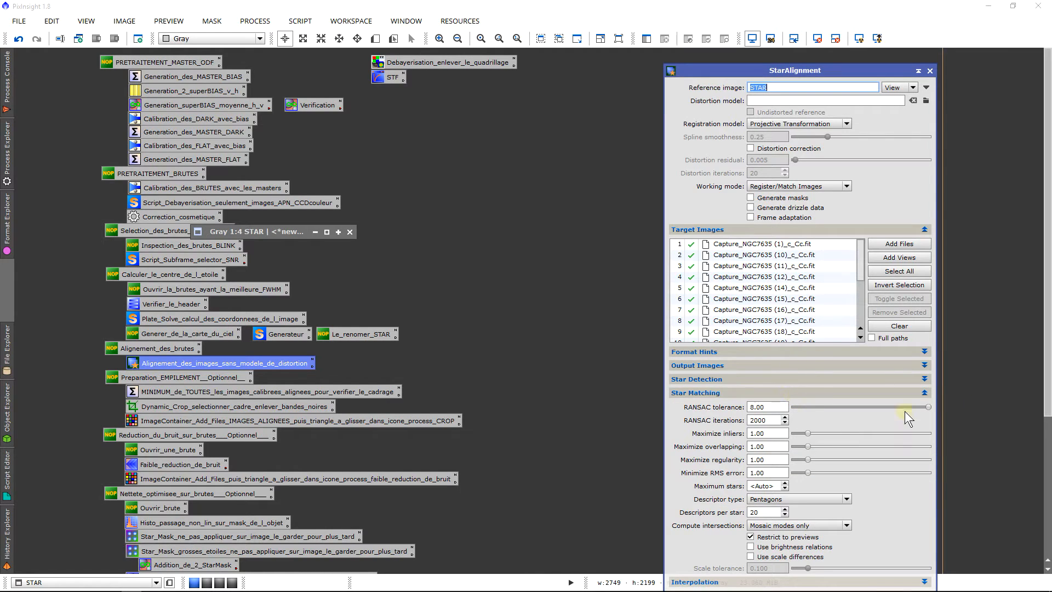
pyautogui.doubleClick(781, 407)
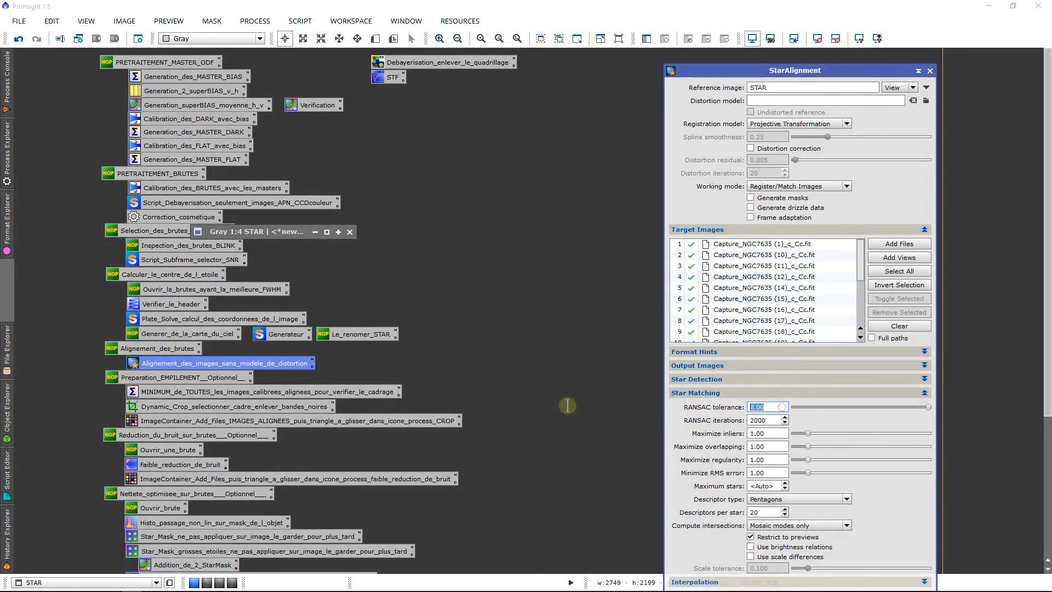
pyautogui.click(763, 499)
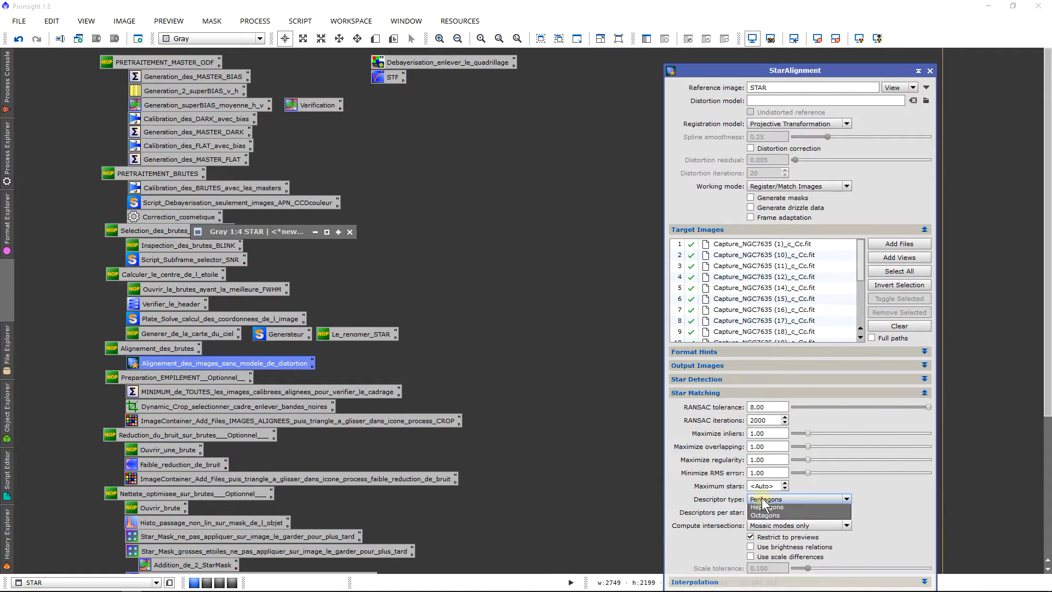
pyautogui.click(763, 504)
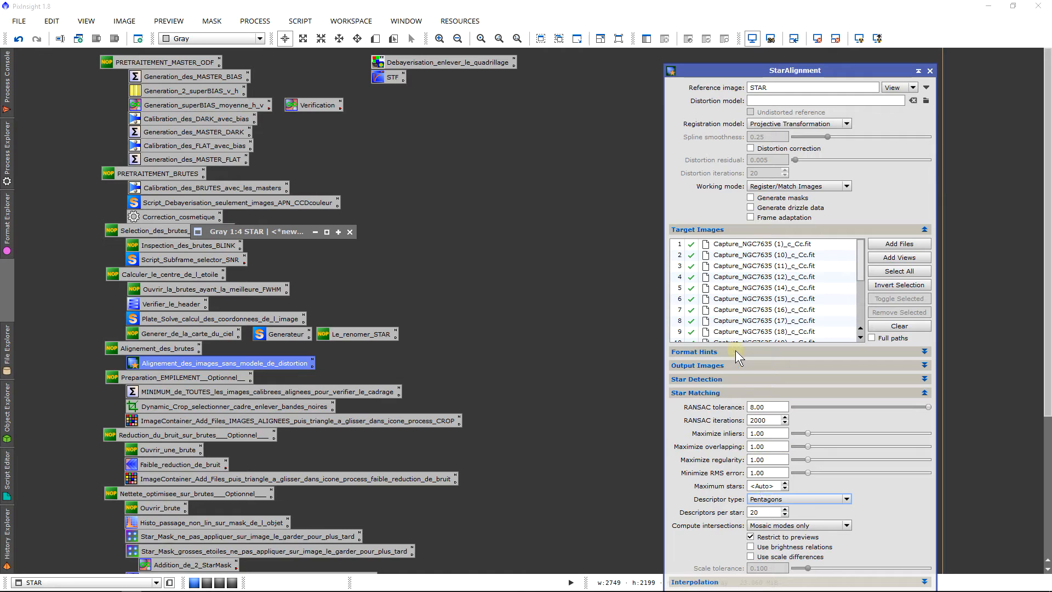
pyautogui.click(732, 395)
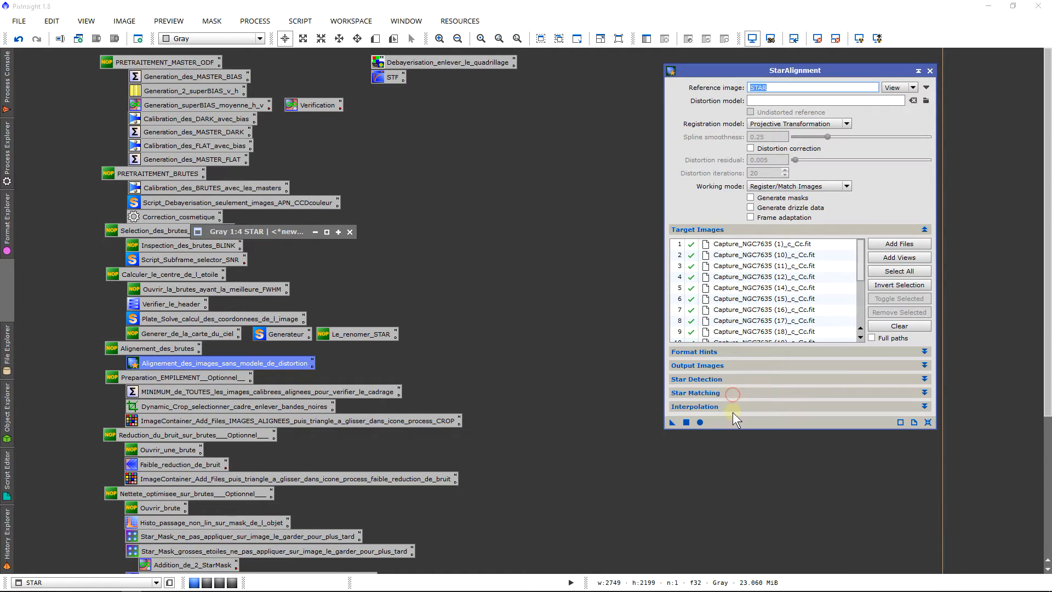
# Step: Choose Bicubic Spline as the pixel interpolation and keep the clamping threshold at 0.30
pyautogui.click(737, 406)
pyautogui.click(762, 423)
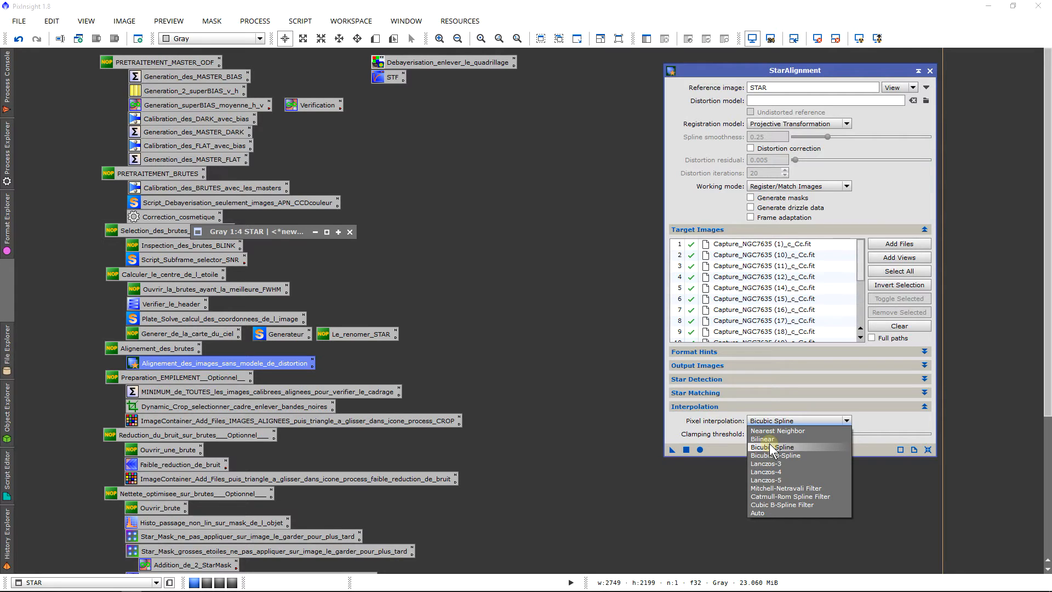
pyautogui.click(770, 448)
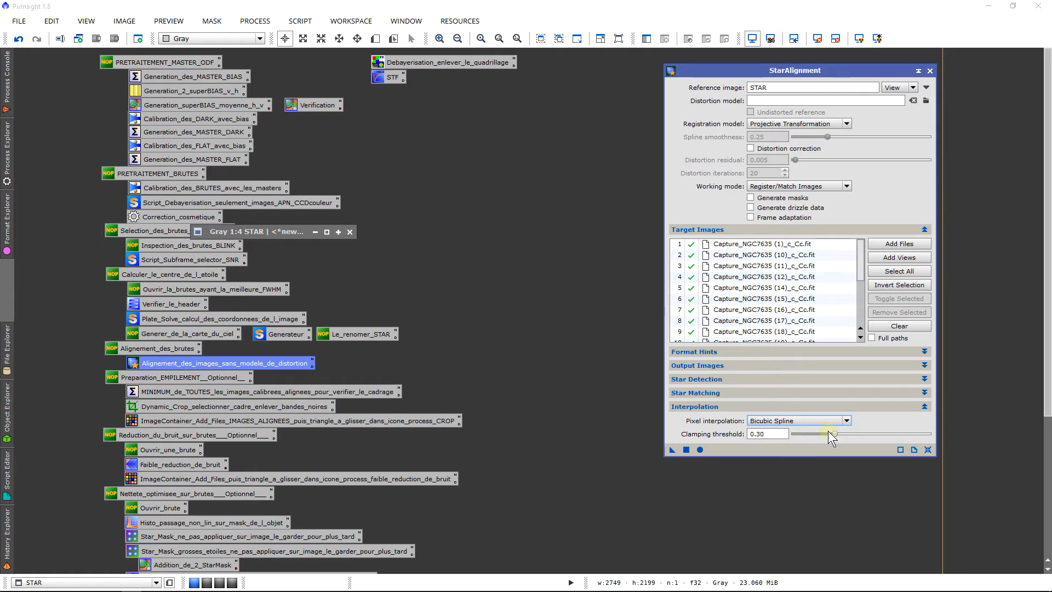
pyautogui.moveTo(785, 435); pyautogui.dragTo(823, 449)
# Step: Check the list of target frames, run StarAlignment on them, and review the registration report in the process console
pyautogui.scroll(-2, 765, 308)
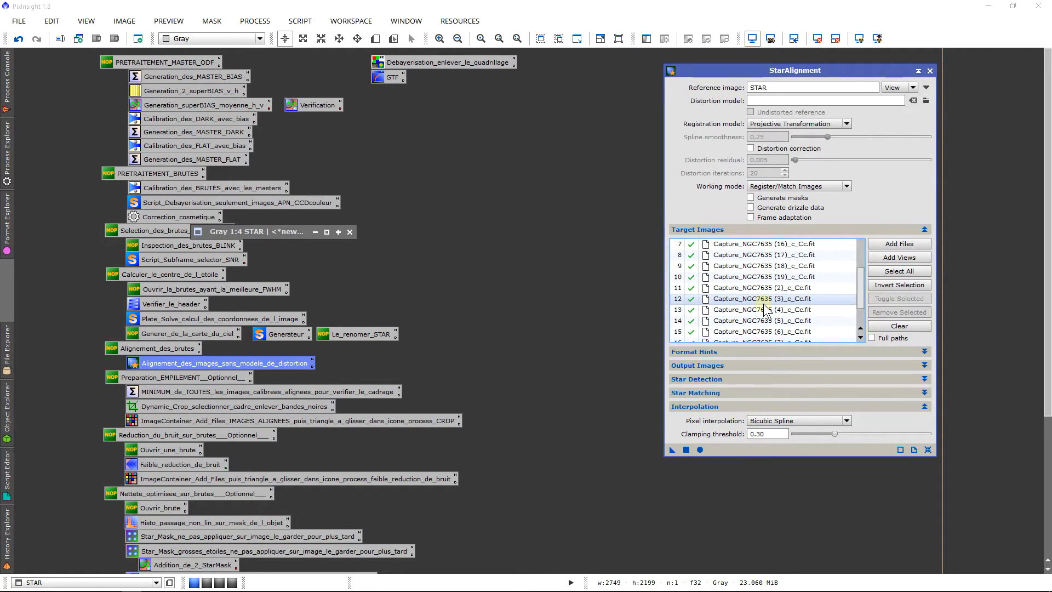
pyautogui.scroll(-1, 766, 309)
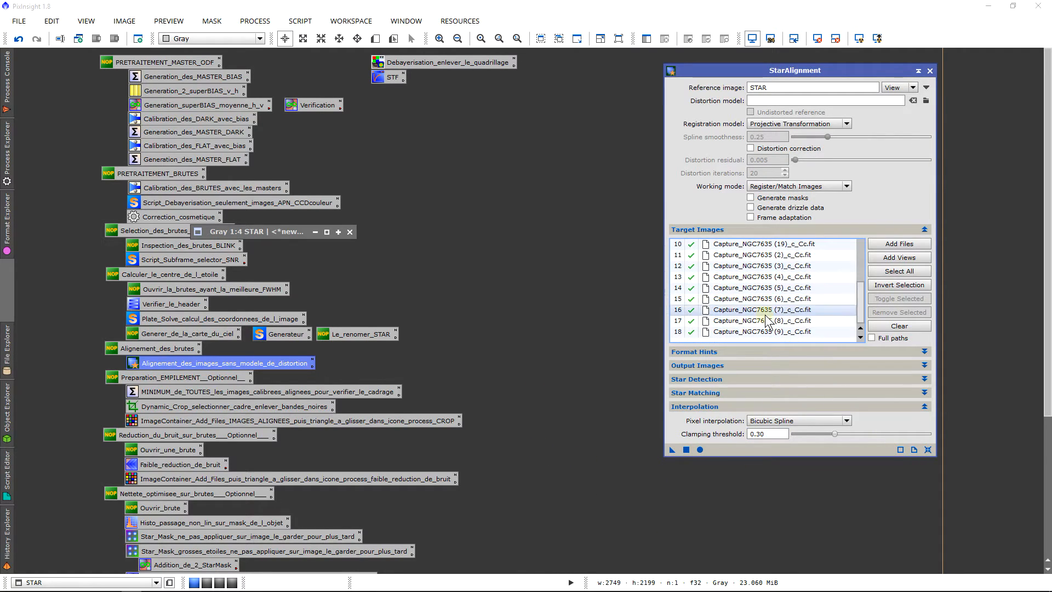
pyautogui.click(701, 450)
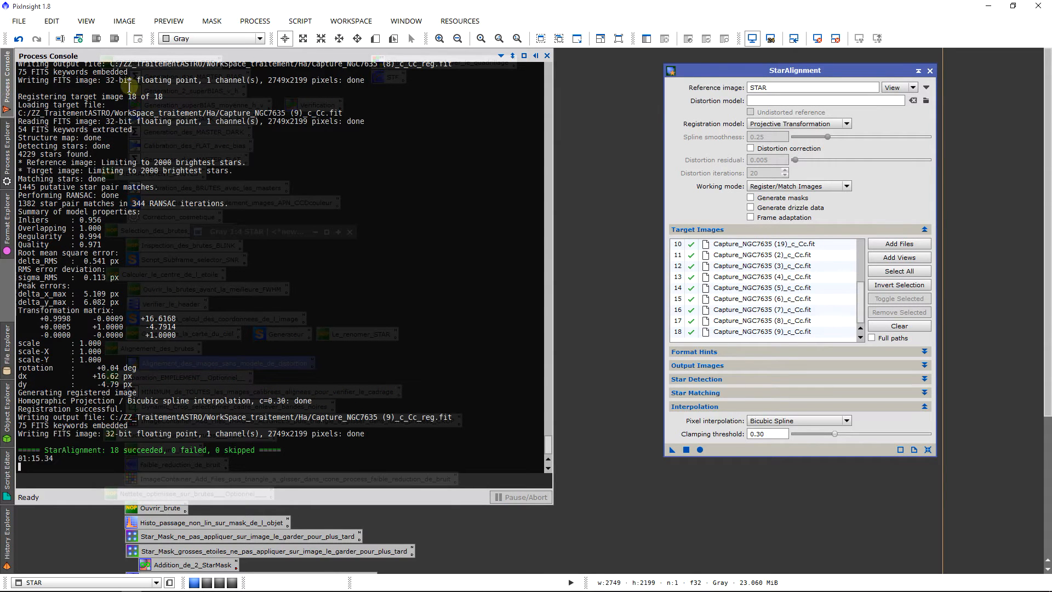
pyautogui.moveTo(167, 87)
pyautogui.mouseDown()
pyautogui.moveTo(159, 99)
pyautogui.moveTo(173, 99)
pyautogui.mouseUp()
pyautogui.click(173, 99)
pyautogui.click(556, 168)
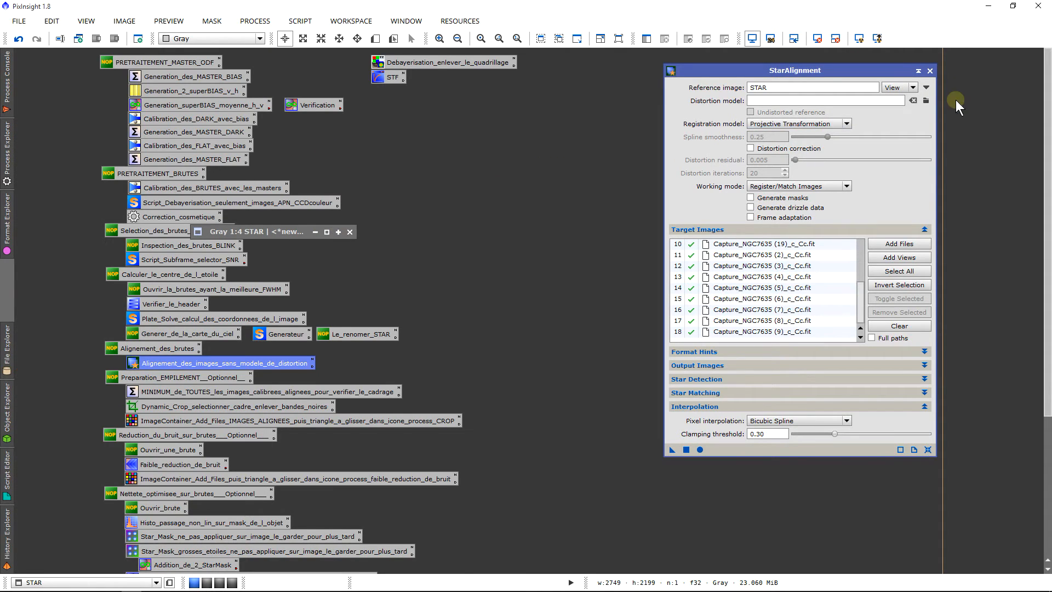
# Step: Close StarAlignment and the STAR reference image, discarding its unsaved process history
pyautogui.click(930, 71)
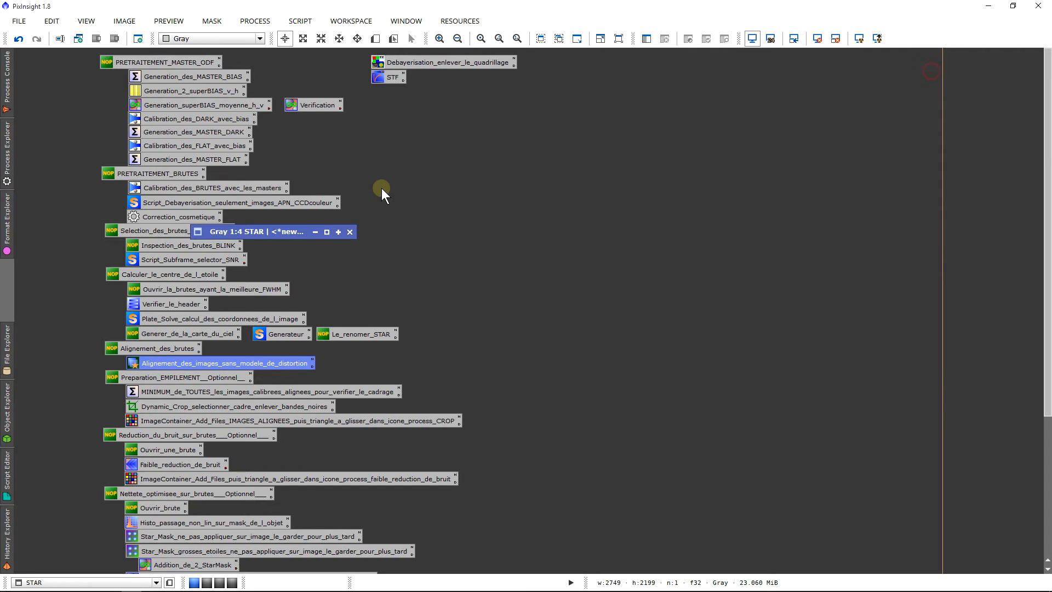
pyautogui.click(351, 236)
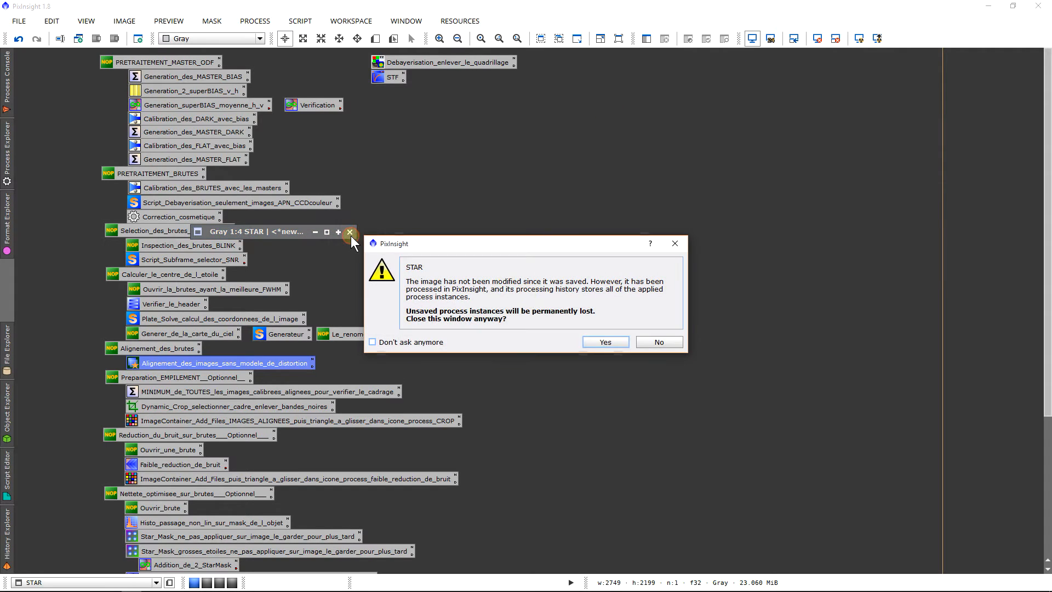
pyautogui.click(610, 341)
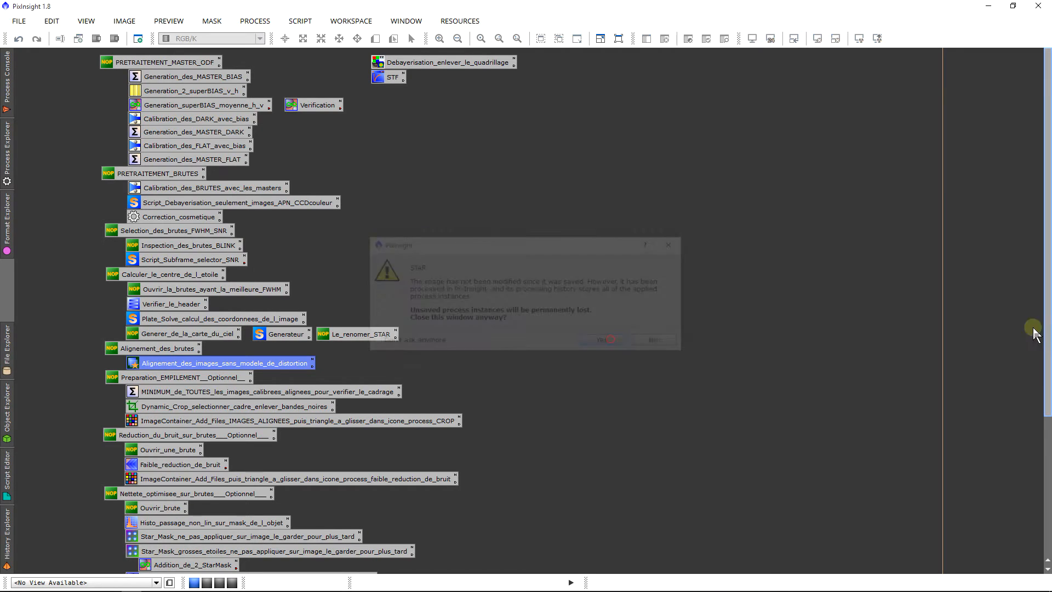
# Step: Open the MINIMUM_de_TOUTES_les_images ImageIntegration process from the optional stacking preparation group and check its combination and normalization settings
pyautogui.moveTo(1047, 334); pyautogui.dragTo(1048, 467)
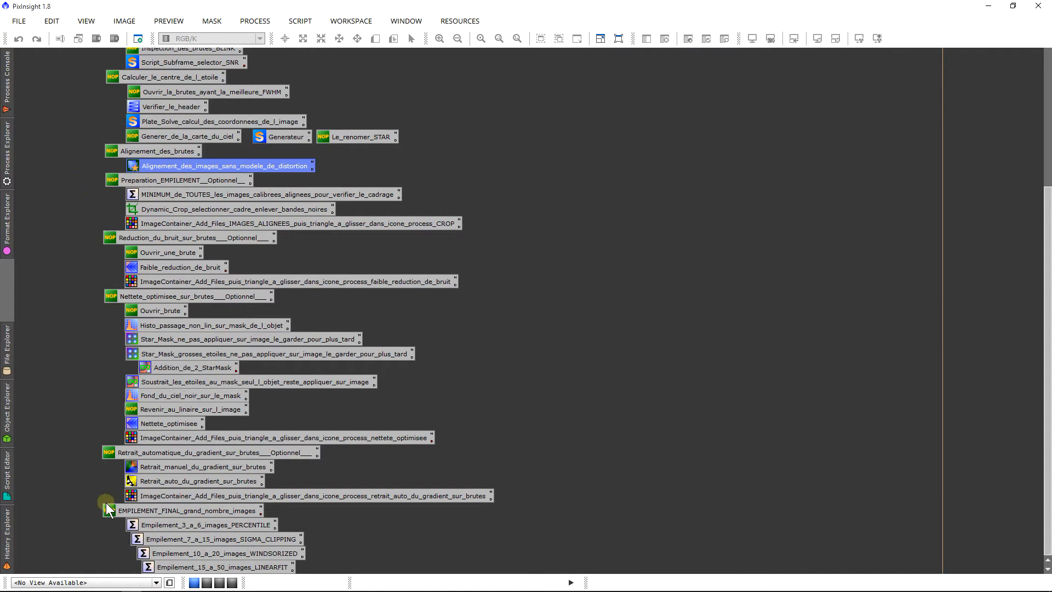
pyautogui.moveTo(85, 186); pyautogui.dragTo(374, 505)
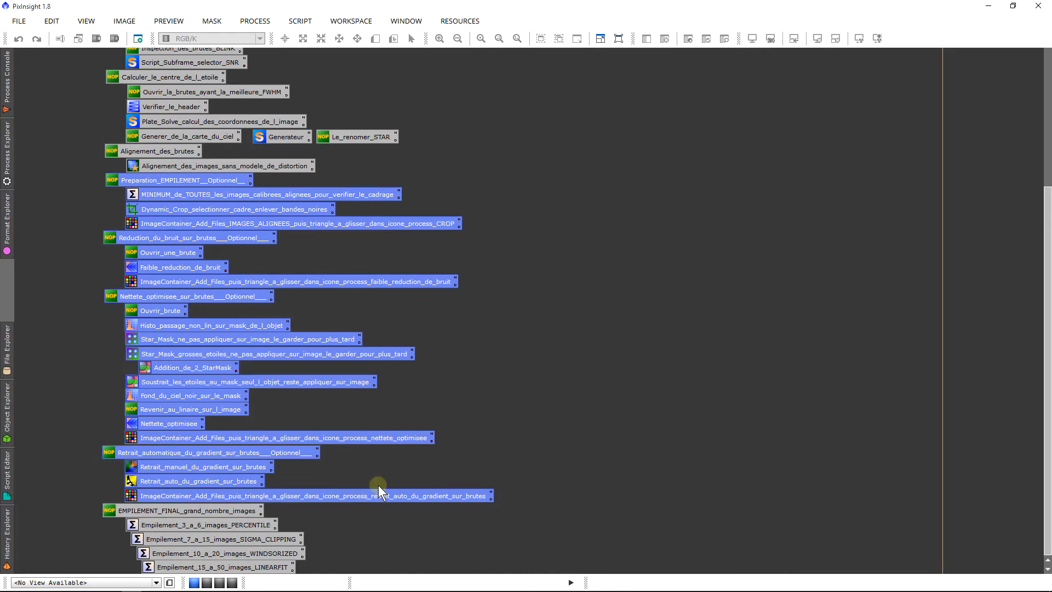
pyautogui.click(85, 189)
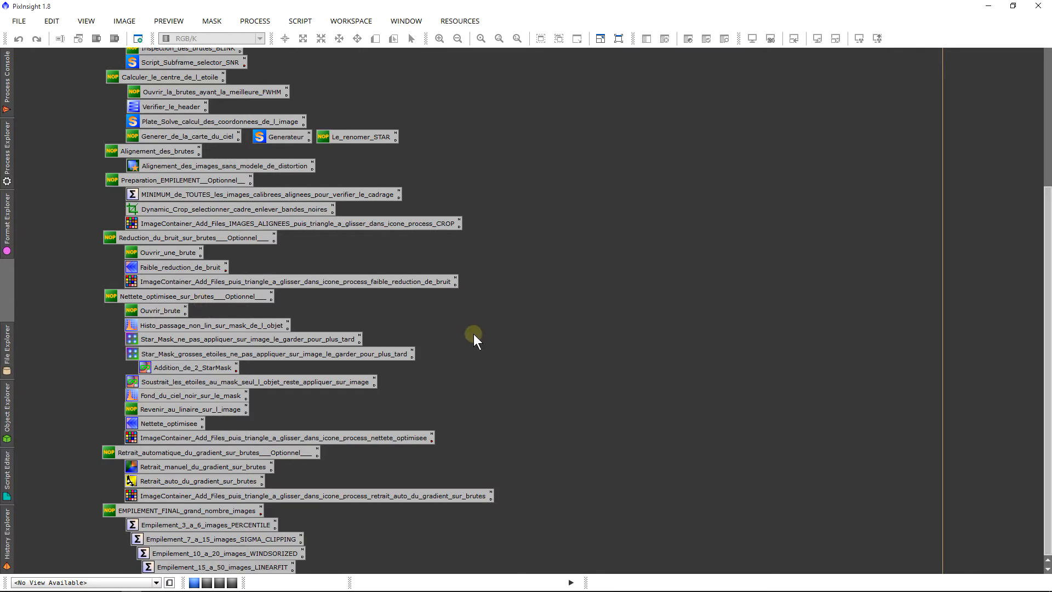
pyautogui.doubleClick(151, 196)
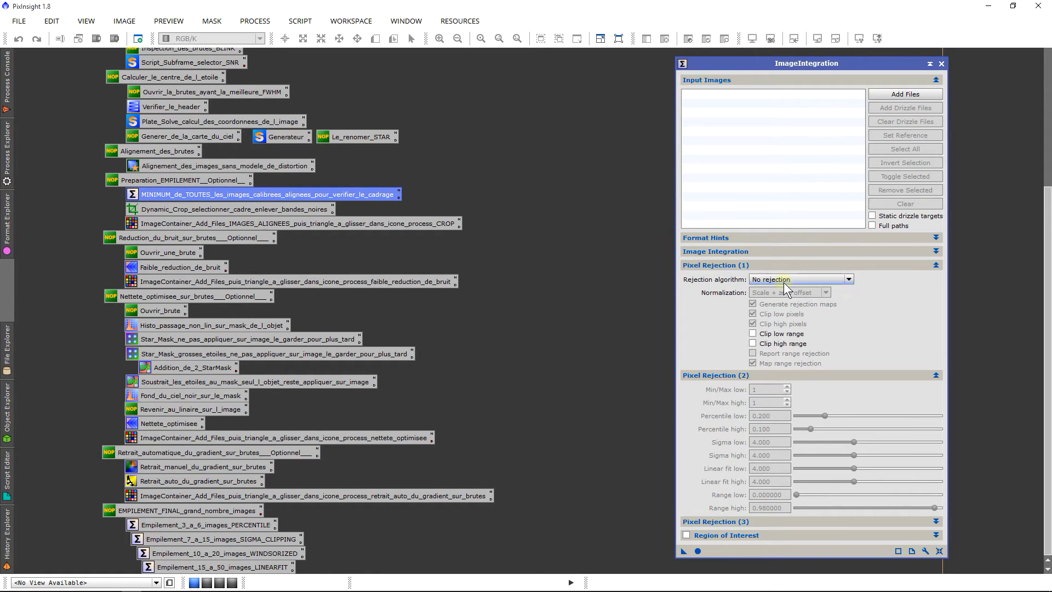
pyautogui.click(757, 253)
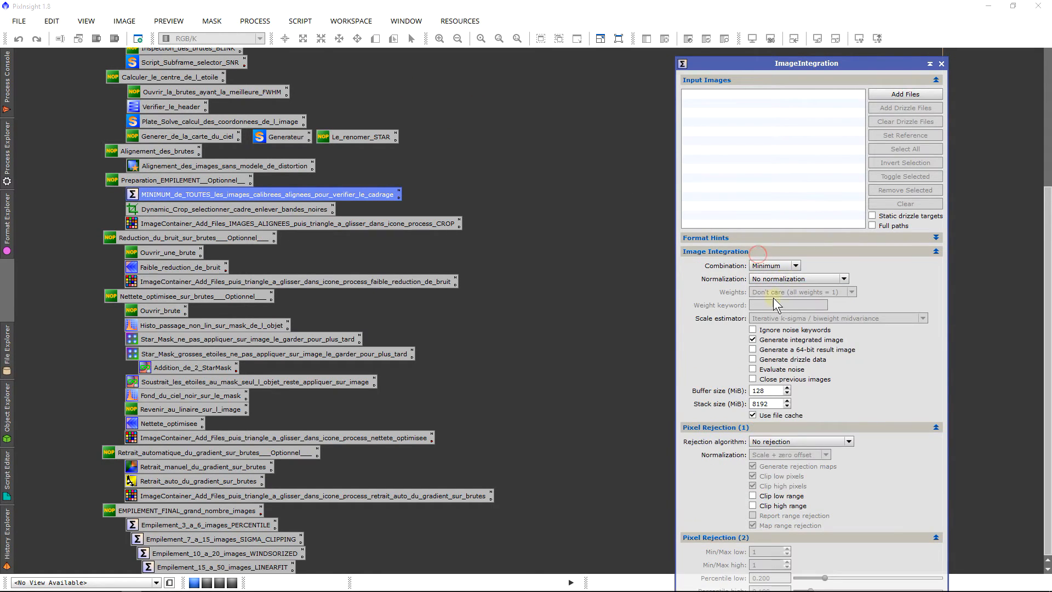
pyautogui.click(762, 249)
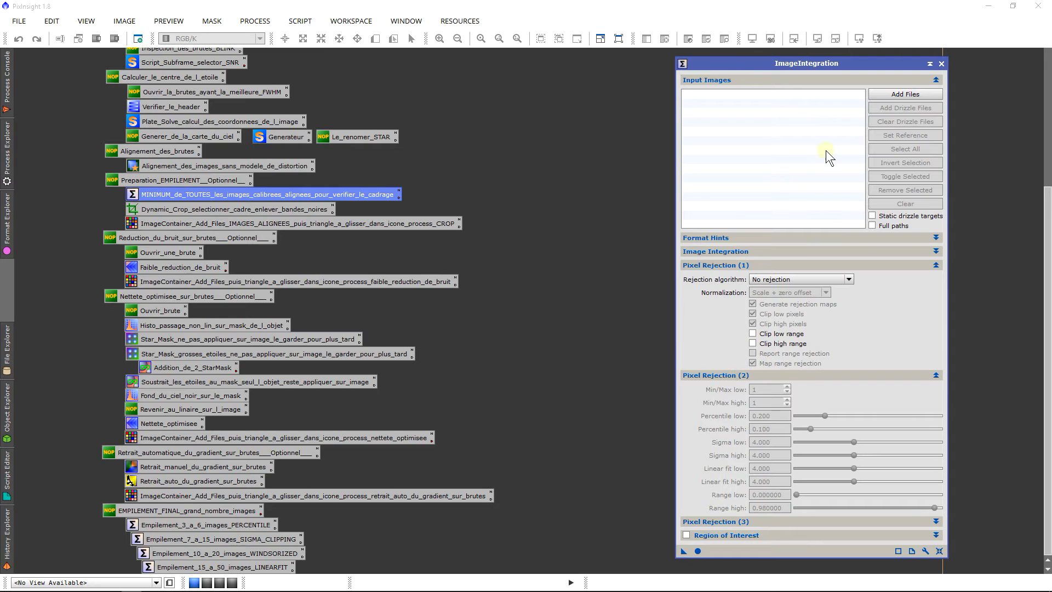
# Step: Add the 18 registered Capture_NGC7635 _c_Cc_reg.fit frames from the Ha folder as input images
pyautogui.click(894, 97)
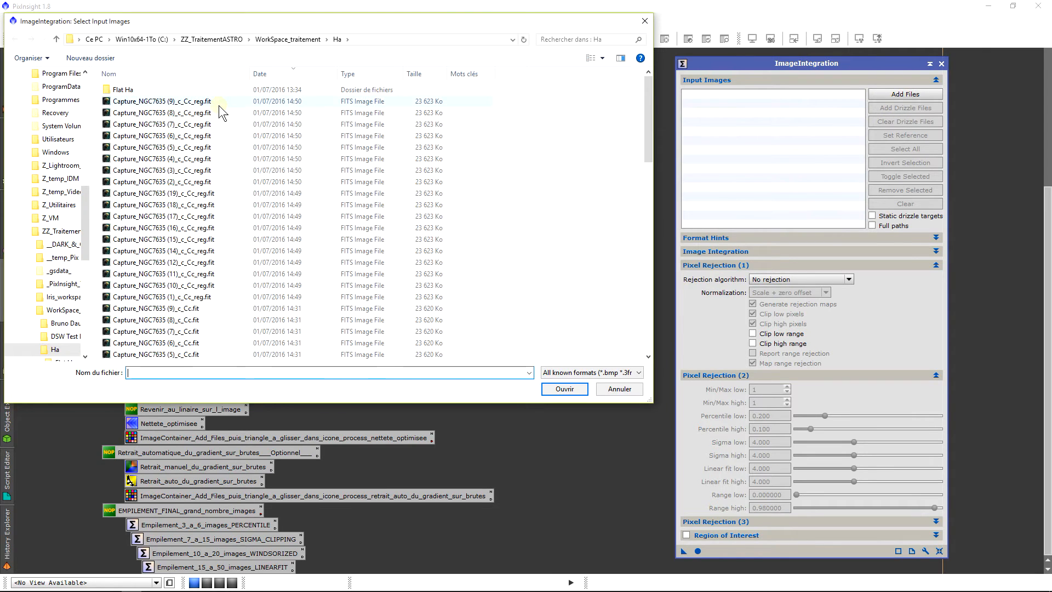
pyautogui.click(219, 106)
pyautogui.keyDown('shift'); pyautogui.click(224, 299); pyautogui.keyUp('shift')
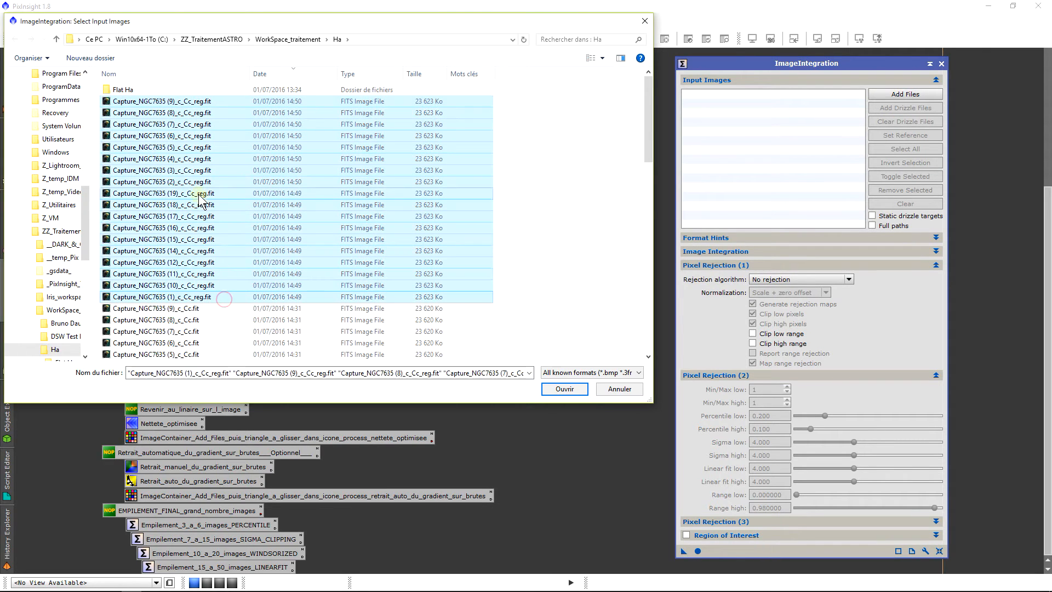
pyautogui.click(565, 390)
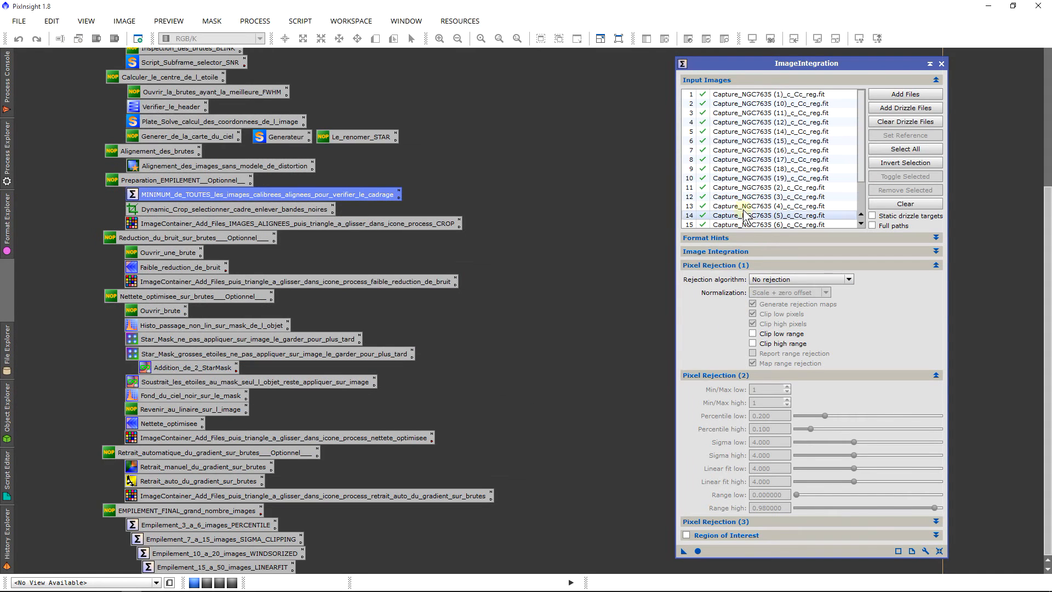
# Step: Integrate the registered frames with Minimum combination and no pixel rejection, and close ImageIntegration
pyautogui.click(748, 265)
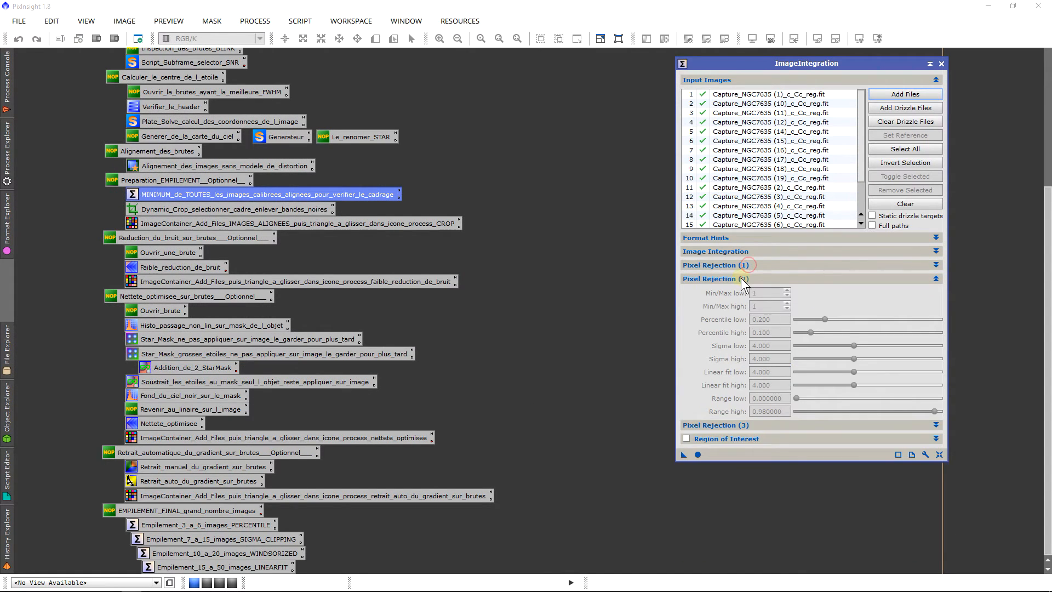
pyautogui.click(740, 278)
pyautogui.click(698, 322)
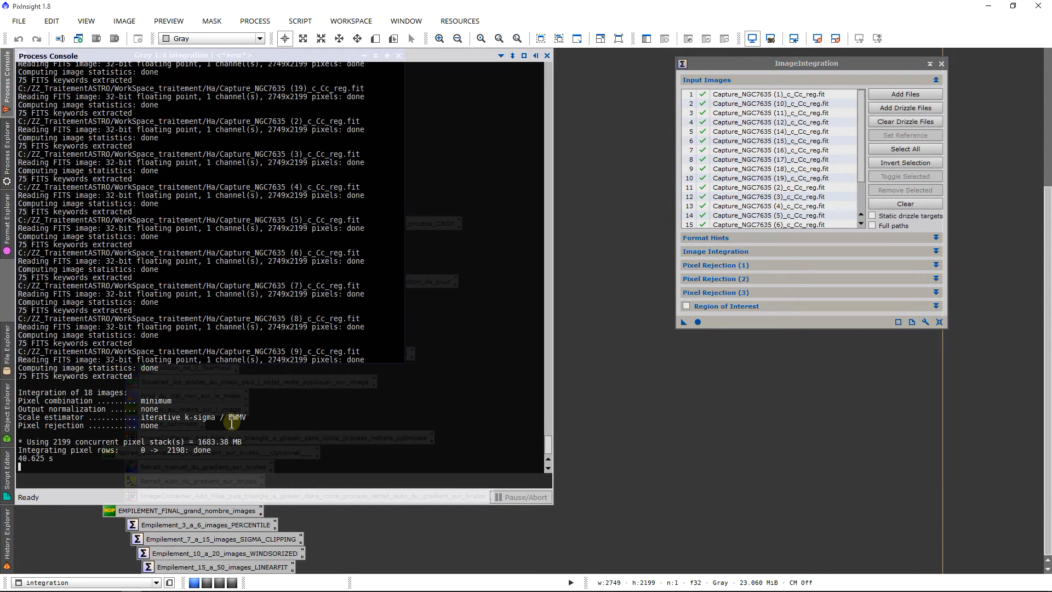
pyautogui.click(610, 250)
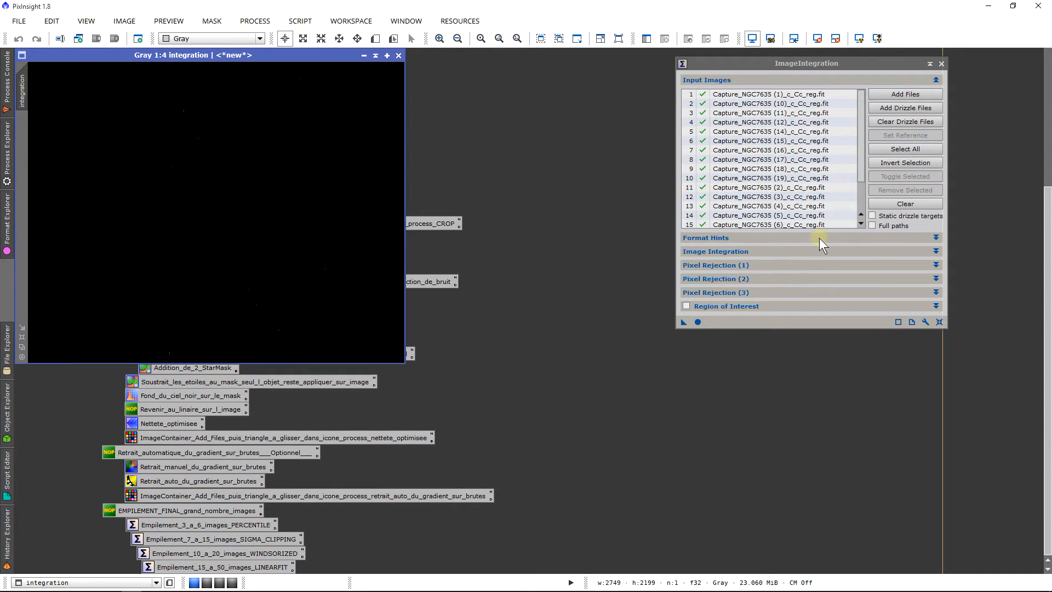
pyautogui.click(804, 266)
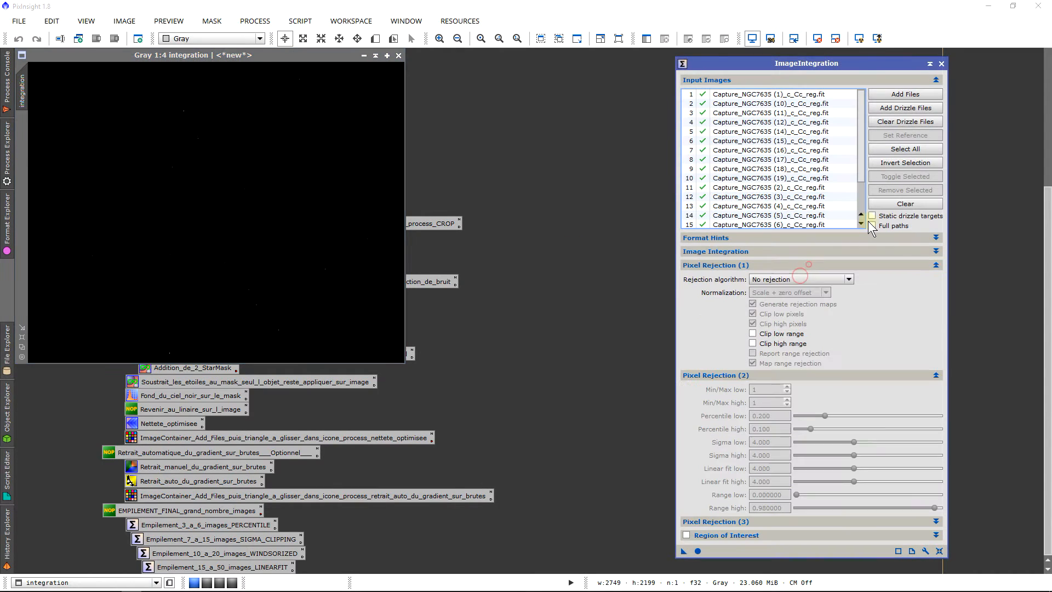
pyautogui.click(942, 64)
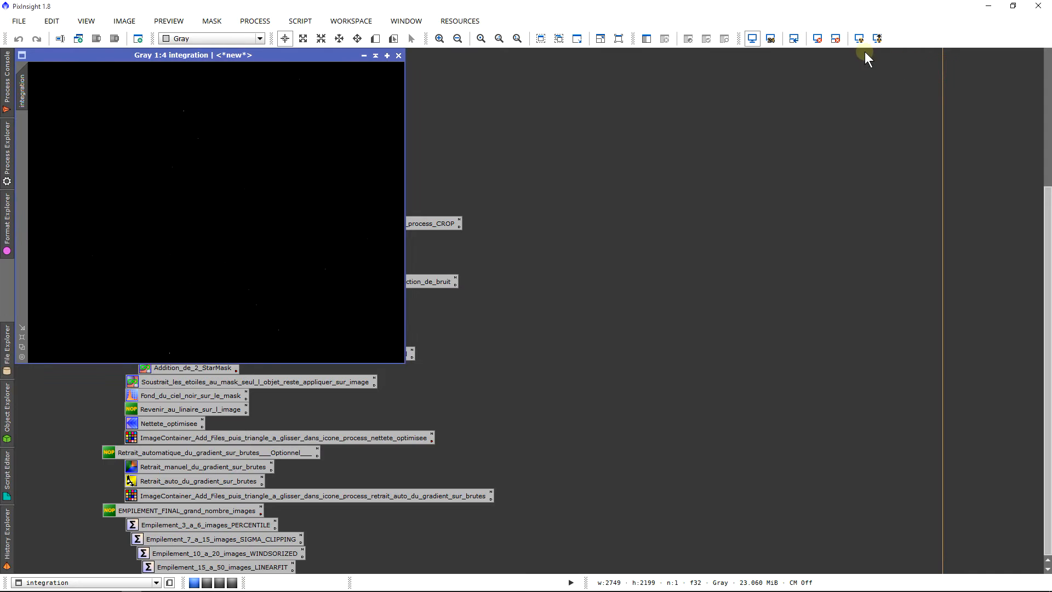
# Step: Auto-stretch the display of the integration image and inspect its right and bottom edges up close
pyautogui.click(858, 39)
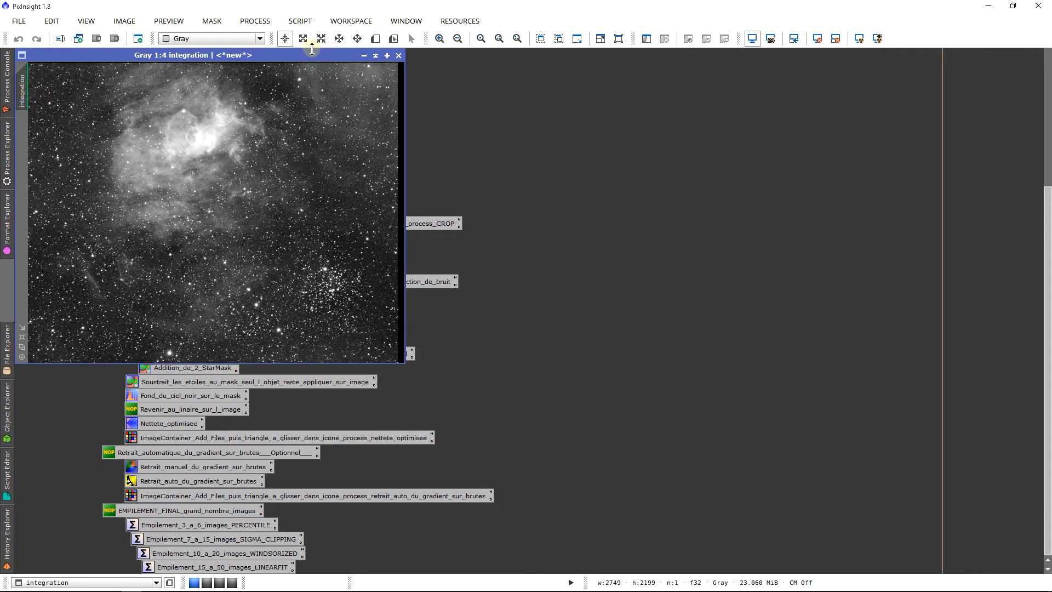
pyautogui.moveTo(311, 49); pyautogui.dragTo(452, 55)
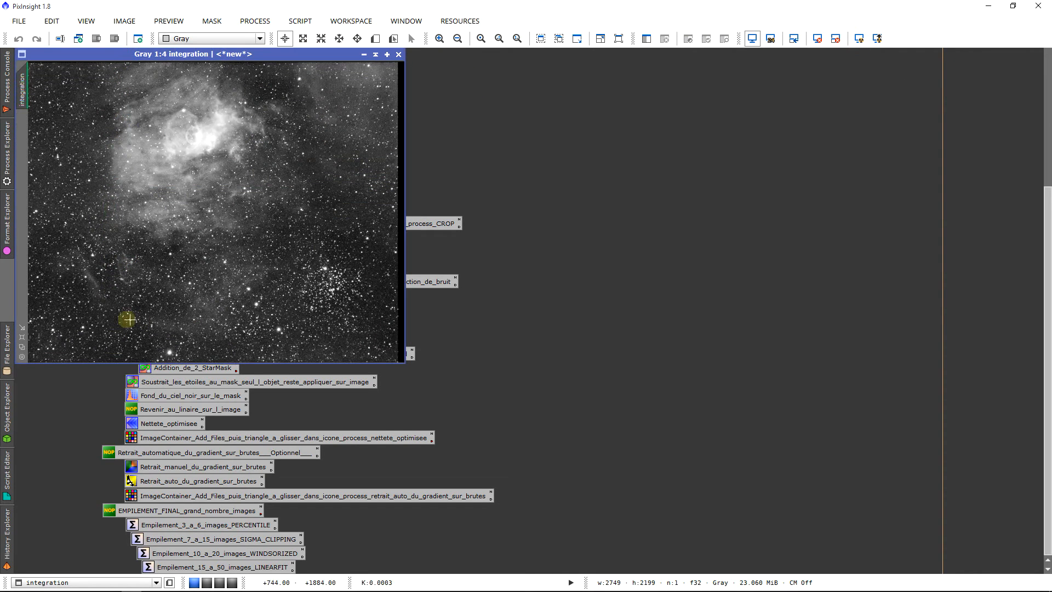
pyautogui.moveTo(20, 309); pyautogui.dragTo(268, 372)
pyautogui.scroll(4, 533, 362)
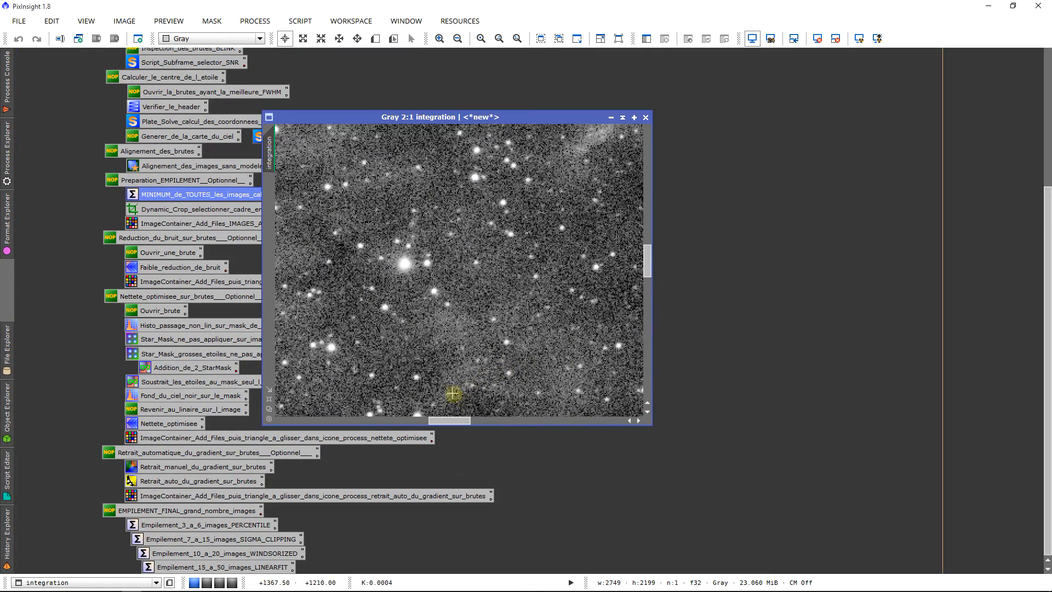
pyautogui.moveTo(452, 419); pyautogui.dragTo(629, 435)
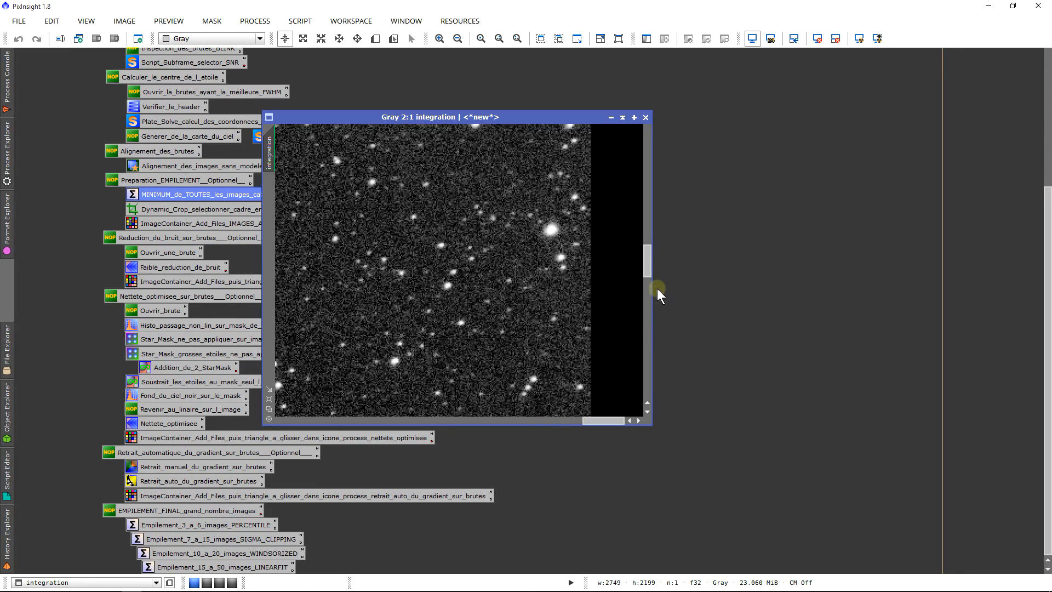
pyautogui.moveTo(648, 271); pyautogui.dragTo(663, 409)
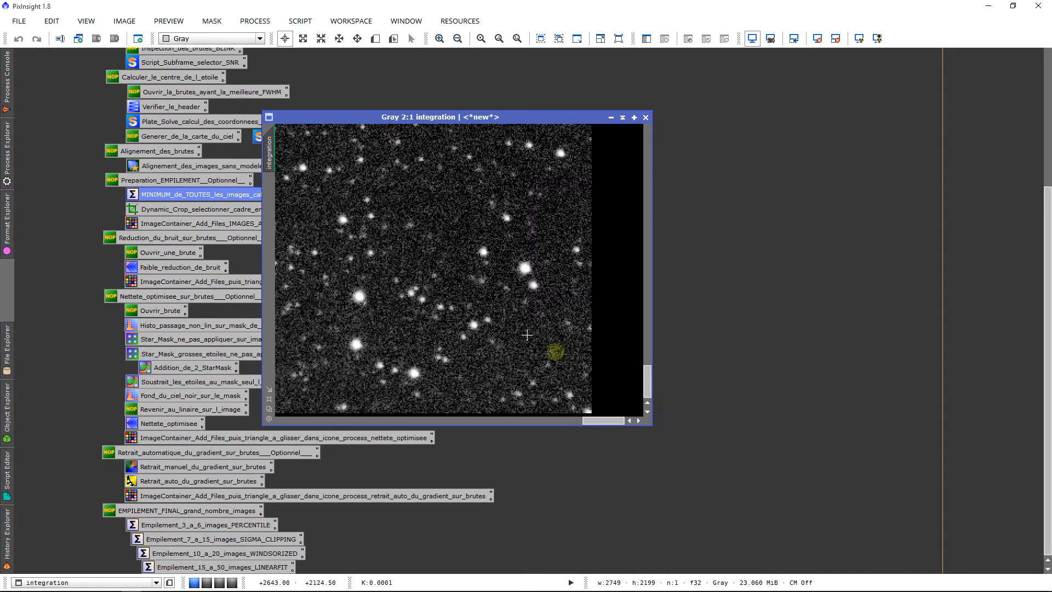
# Step: Open the DynamicCrop process on the integration image and pull the right crop edge inside the black band, to a width of about 2697 px
pyautogui.doubleClick(160, 211)
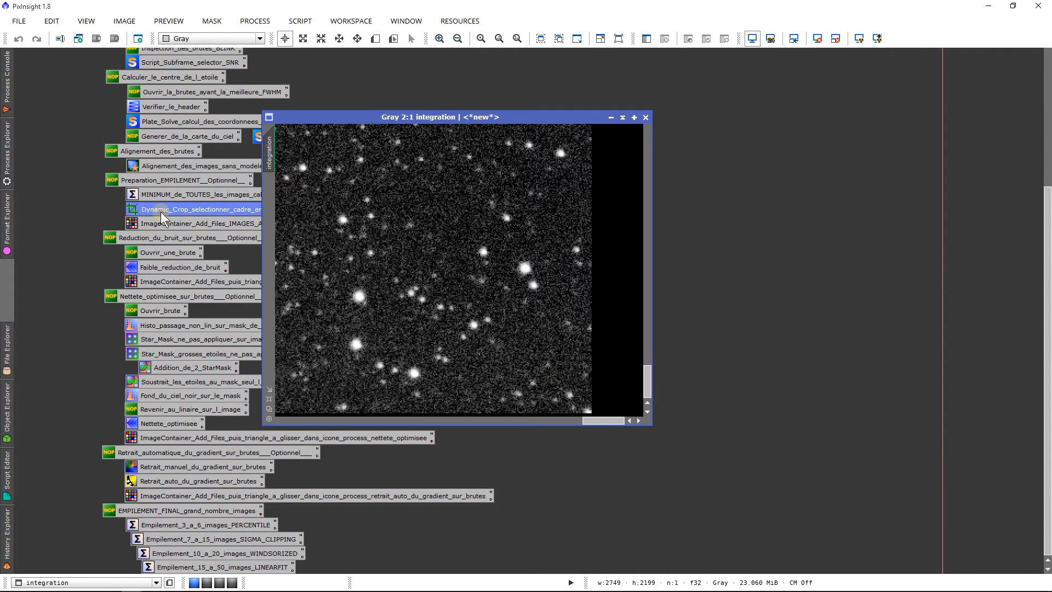
pyautogui.scroll(-1, 412, 293)
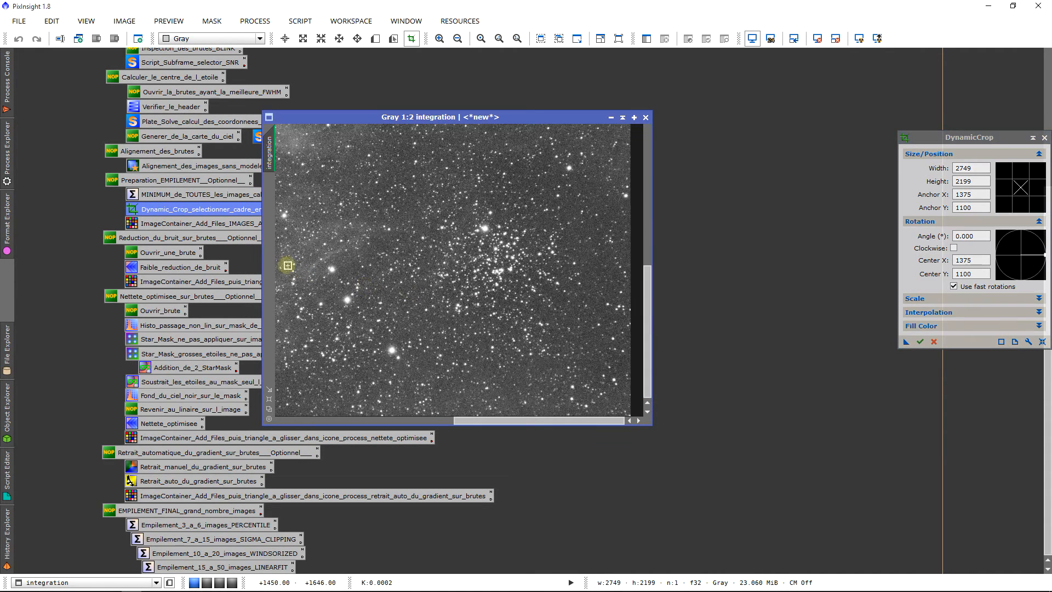
pyautogui.moveTo(268, 261); pyautogui.dragTo(324, 263)
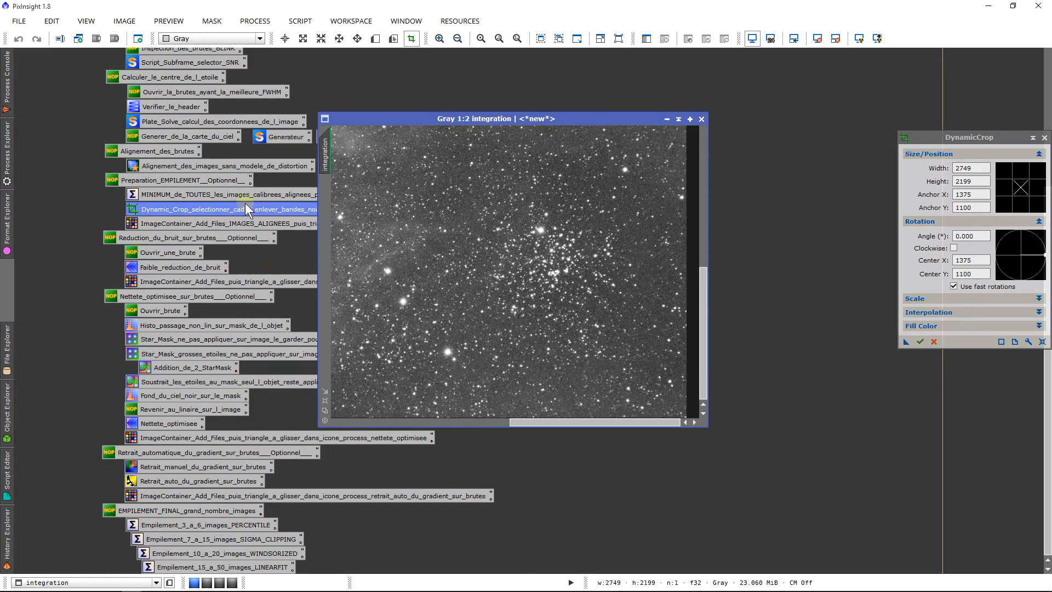
pyautogui.scroll(-3, 540, 320)
pyautogui.scroll(4, 541, 334)
pyautogui.scroll(2, 529, 375)
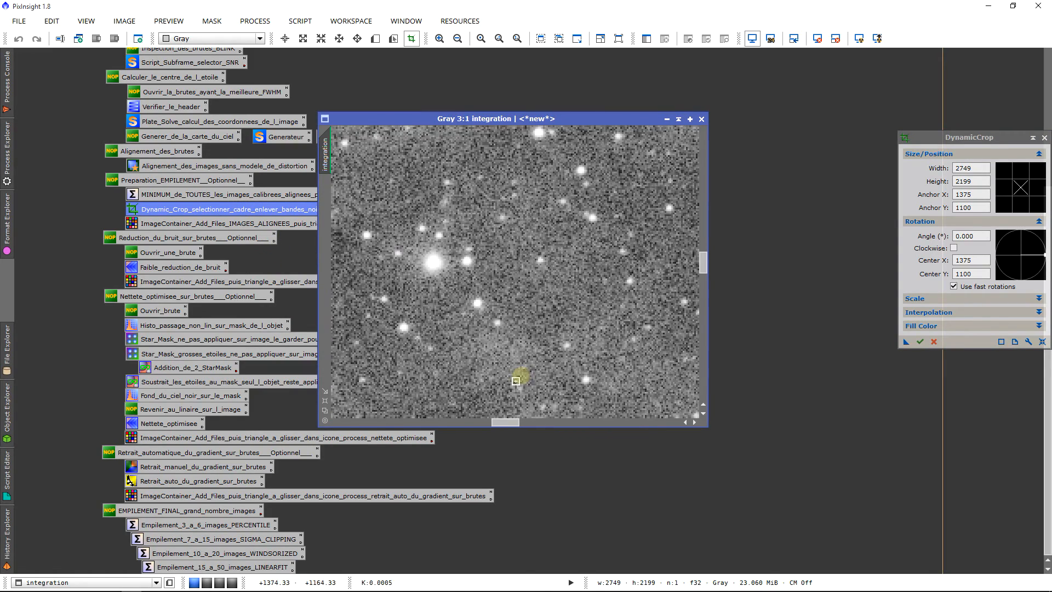
pyautogui.moveTo(498, 421); pyautogui.dragTo(707, 423)
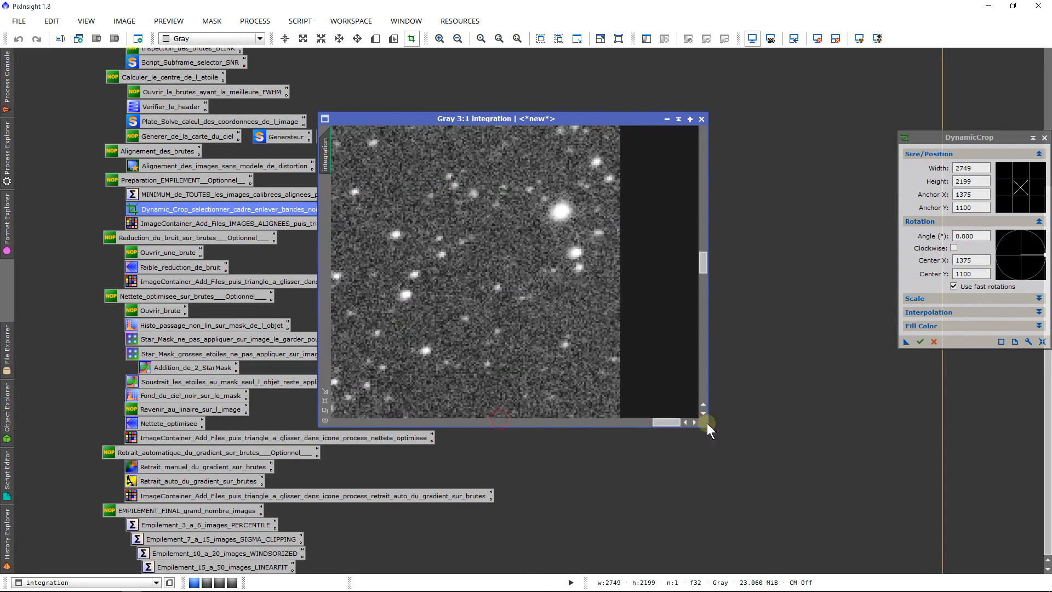
pyautogui.moveTo(697, 387); pyautogui.dragTo(613, 393)
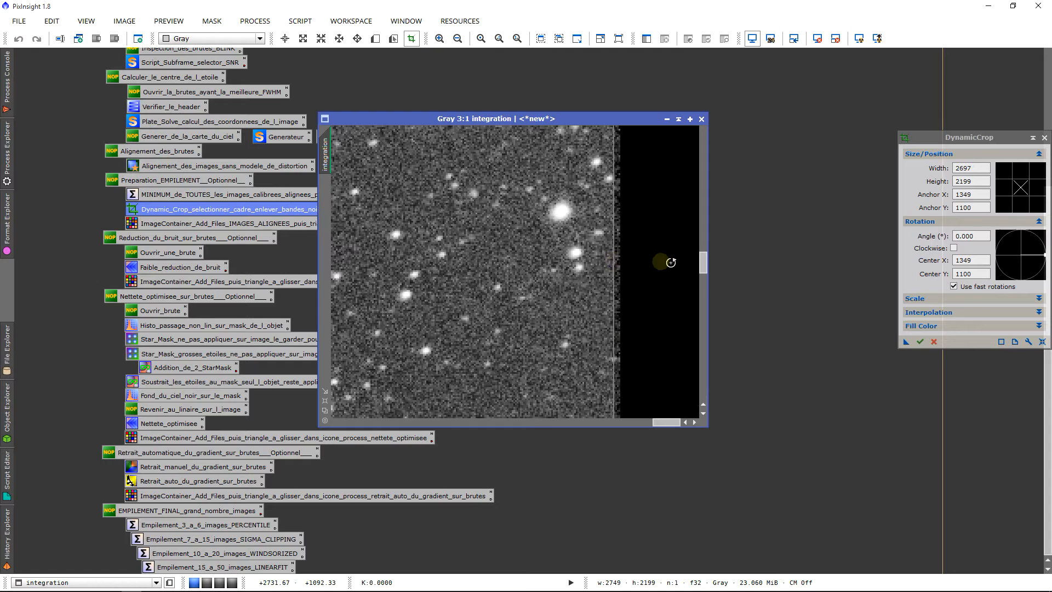
# Step: Lower the top crop edge below the black band, reducing the crop height to about 2189 px
pyautogui.moveTo(702, 262); pyautogui.dragTo(683, 134)
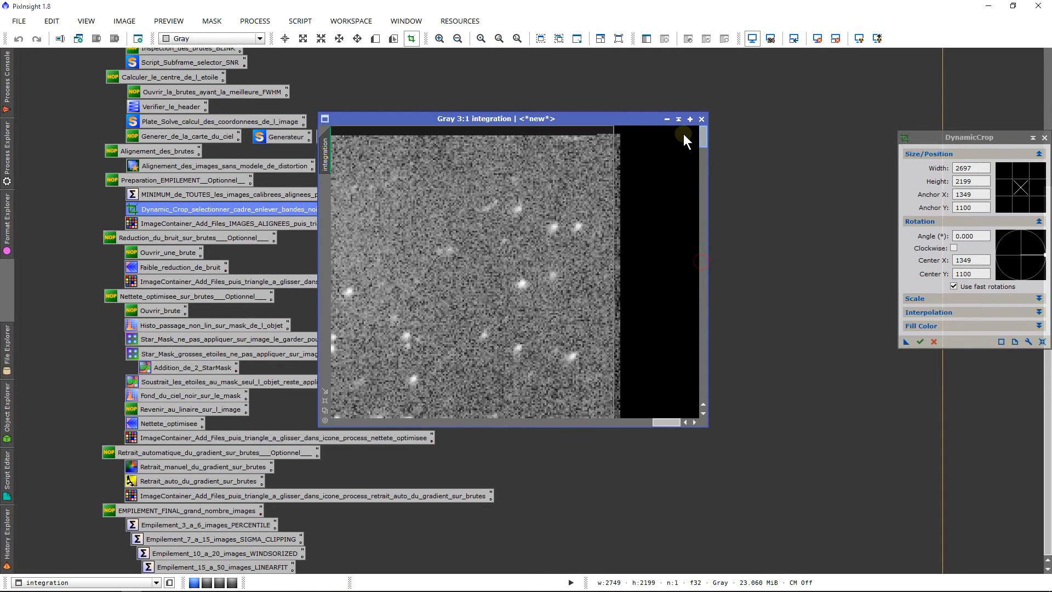
pyautogui.moveTo(604, 127); pyautogui.dragTo(604, 130)
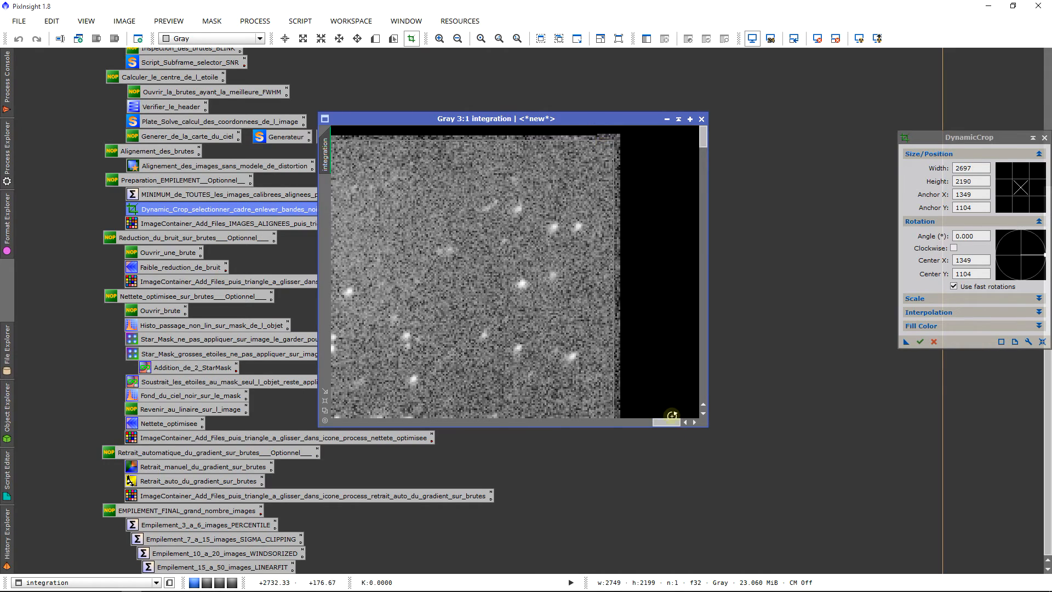
pyautogui.moveTo(668, 422); pyautogui.dragTo(304, 425)
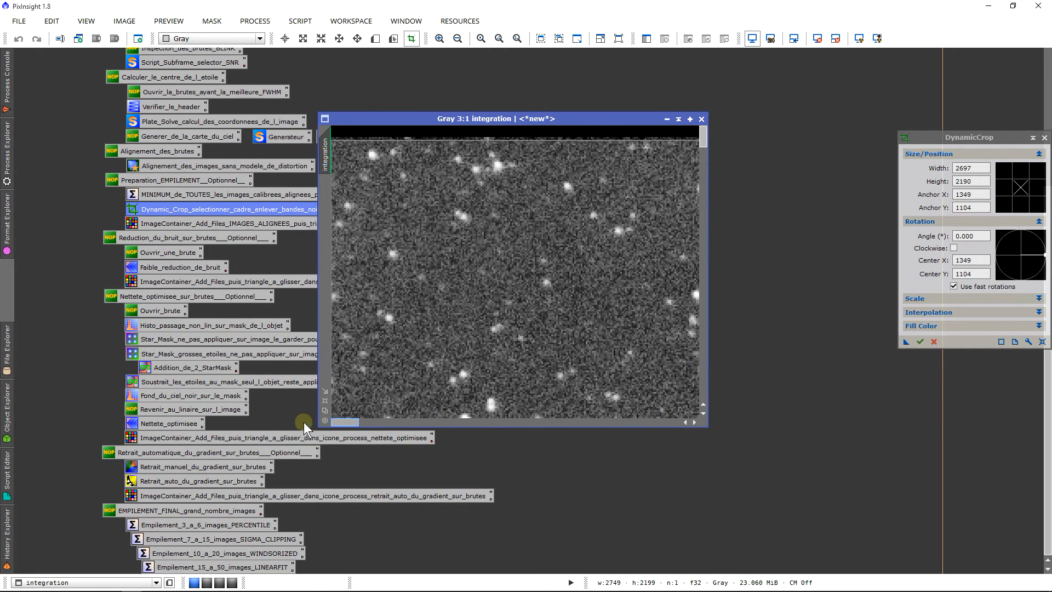
pyautogui.moveTo(346, 139); pyautogui.dragTo(345, 140)
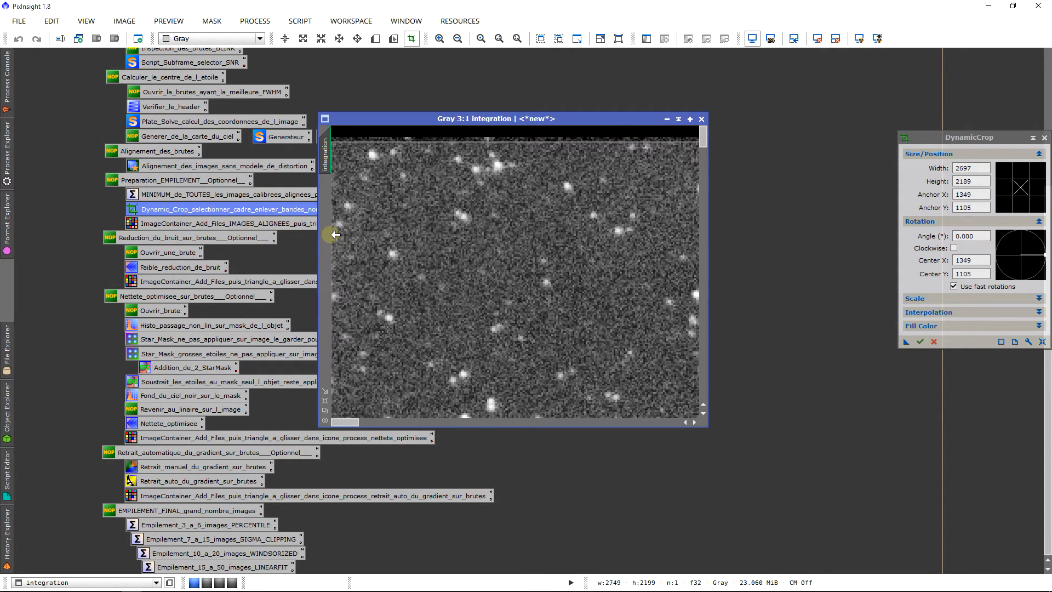
# Step: Pull in the left crop edge to a width of about 2693 px and raise the bottom edge to a height of about 2184 px
pyautogui.moveTo(335, 234); pyautogui.dragTo(341, 235)
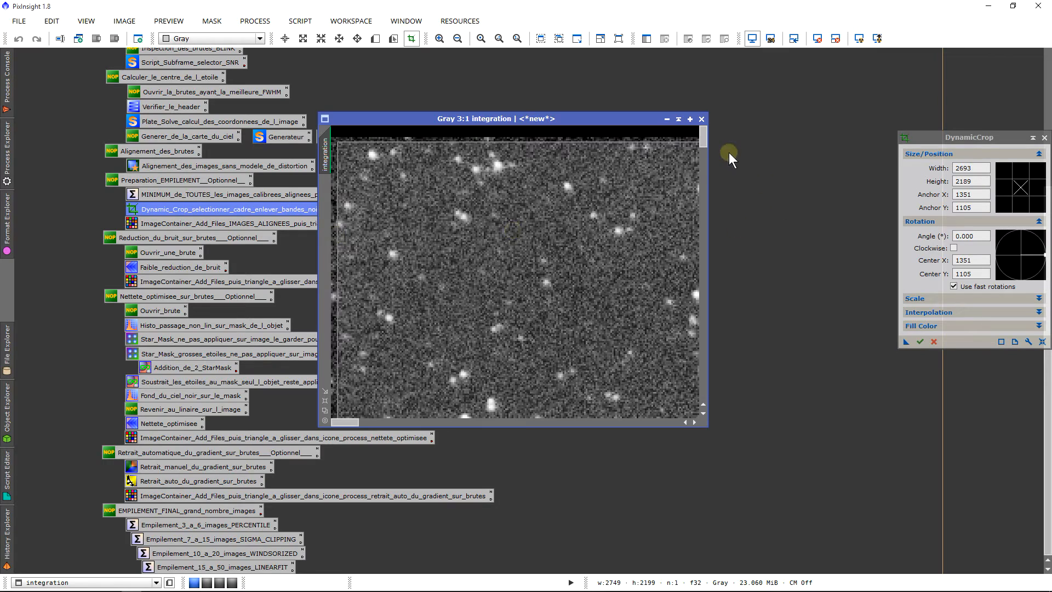
pyautogui.moveTo(703, 137); pyautogui.dragTo(700, 383)
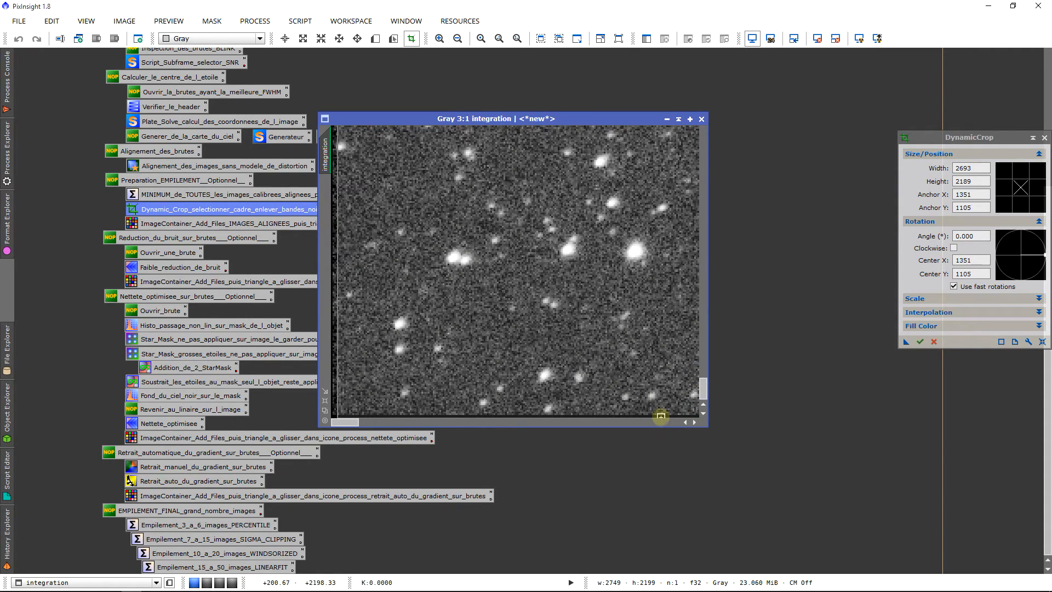
pyautogui.moveTo(661, 416); pyautogui.dragTo(692, 445)
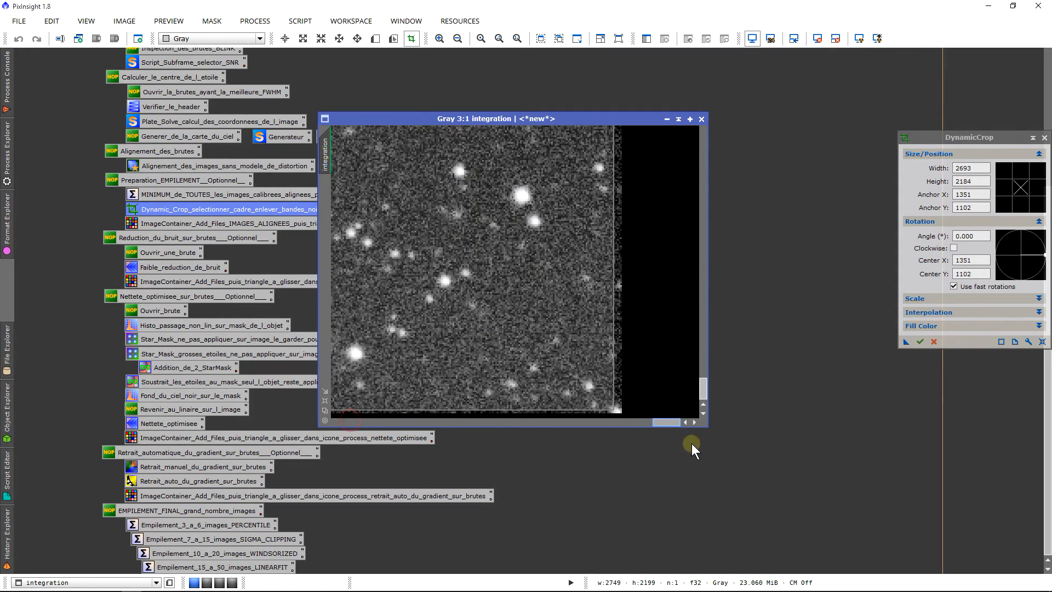
# Step: Save the current DynamicCrop settings as a process icon on the workspace, then cancel the crop session without applying it
pyautogui.scroll(-5, 613, 354)
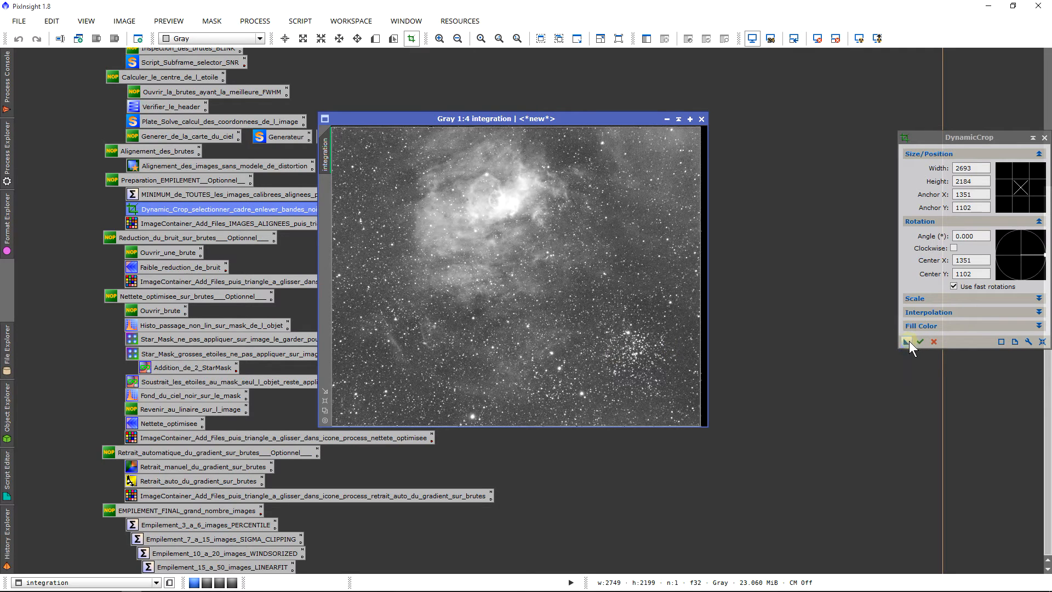
pyautogui.moveTo(909, 340); pyautogui.dragTo(778, 274)
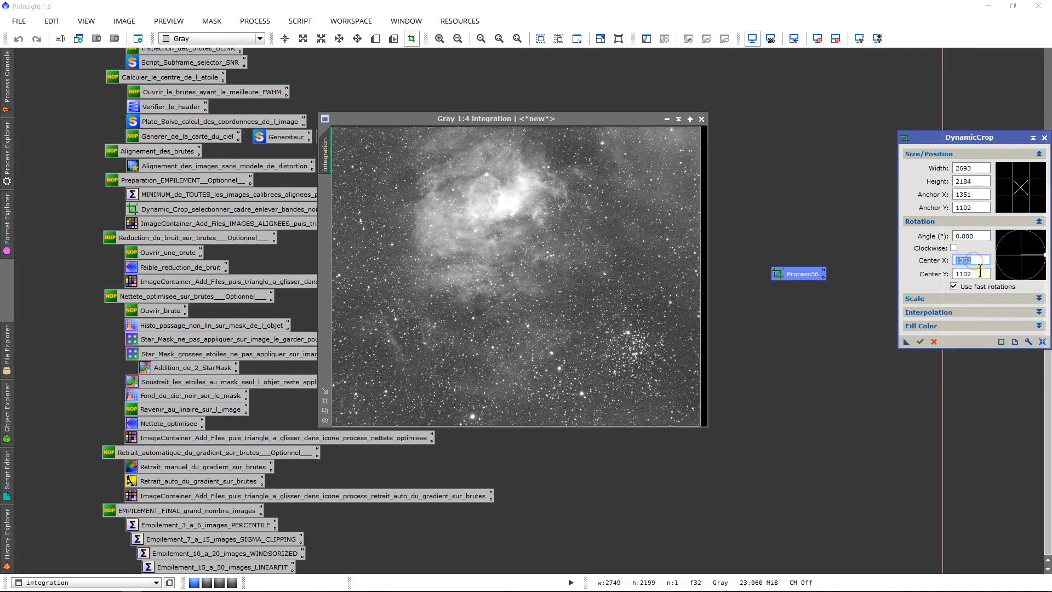
pyautogui.press('Tab')
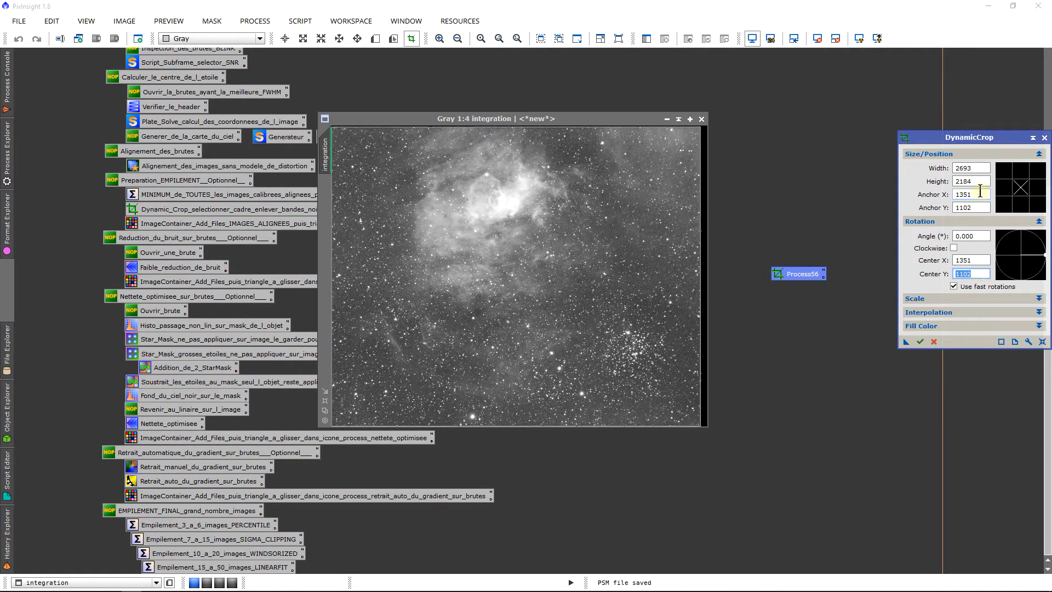
pyautogui.click(1043, 137)
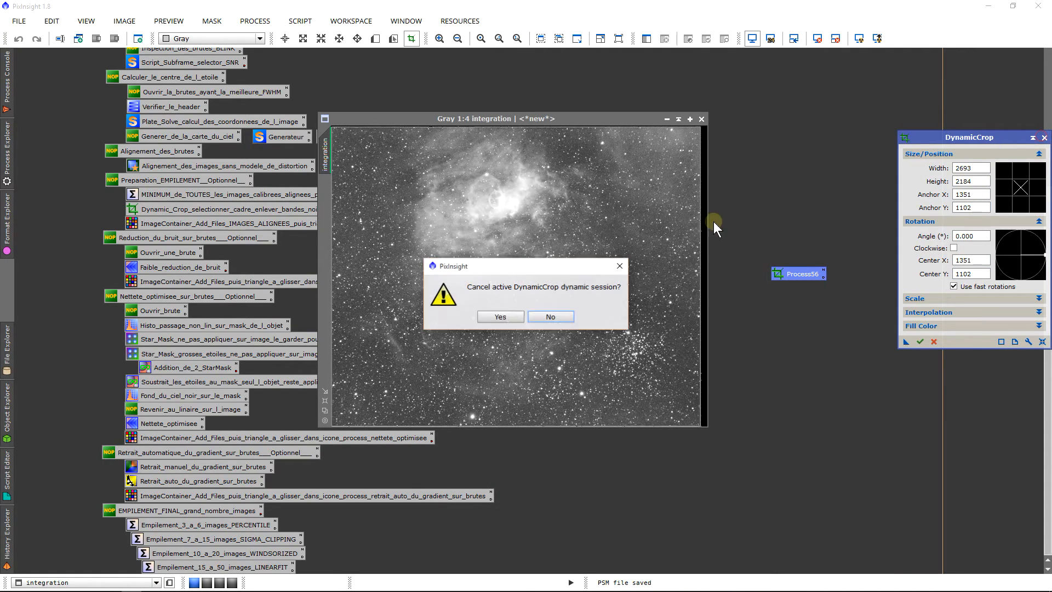
pyautogui.click(503, 316)
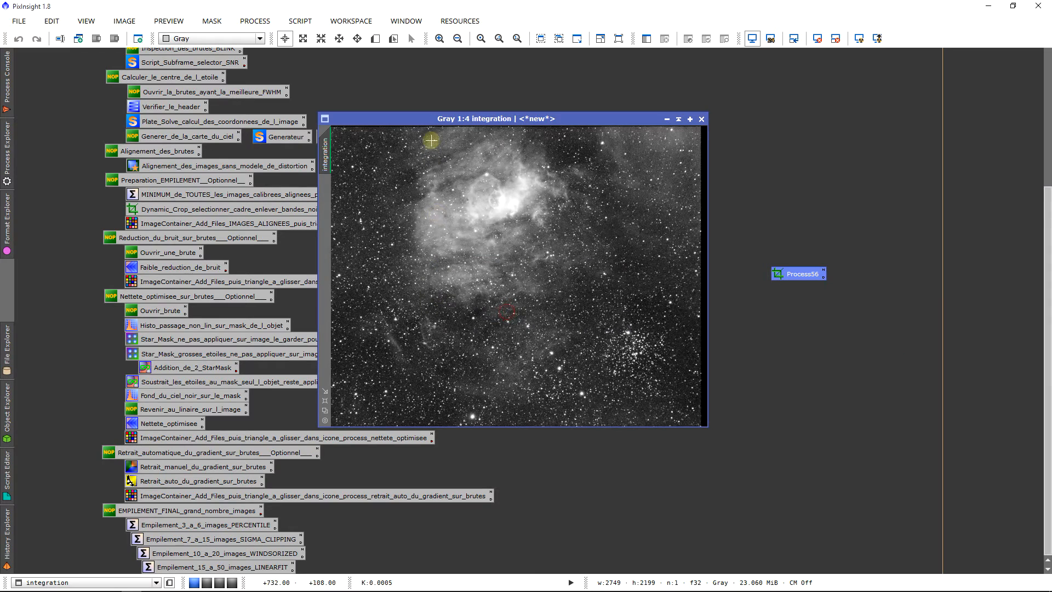
# Step: Reopen the saved DynamicCrop icon to check its settings, then cancel the session and close the integration image
pyautogui.doubleClick(787, 276)
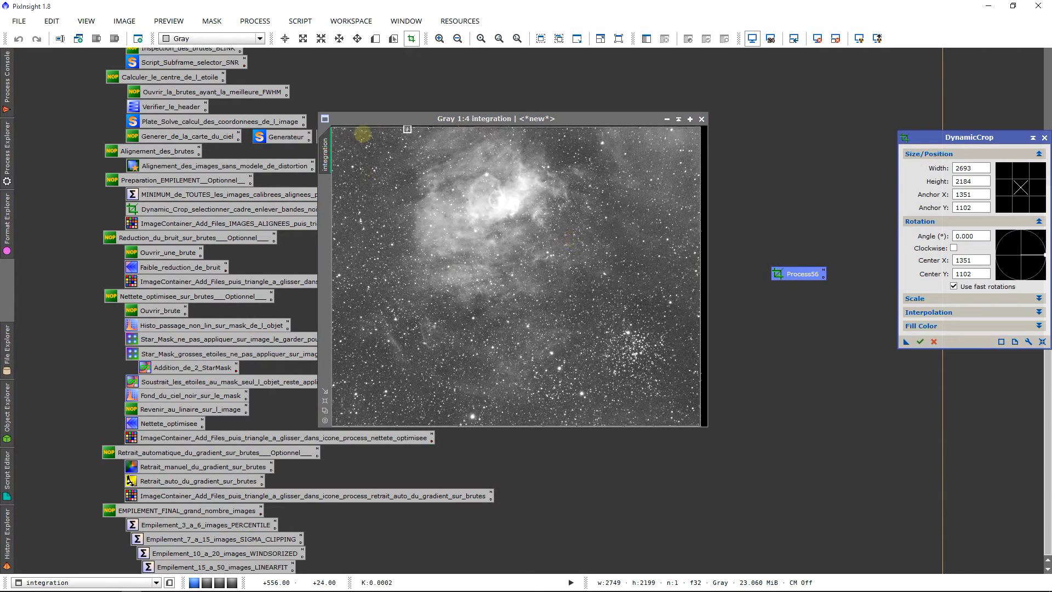
pyautogui.click(1044, 137)
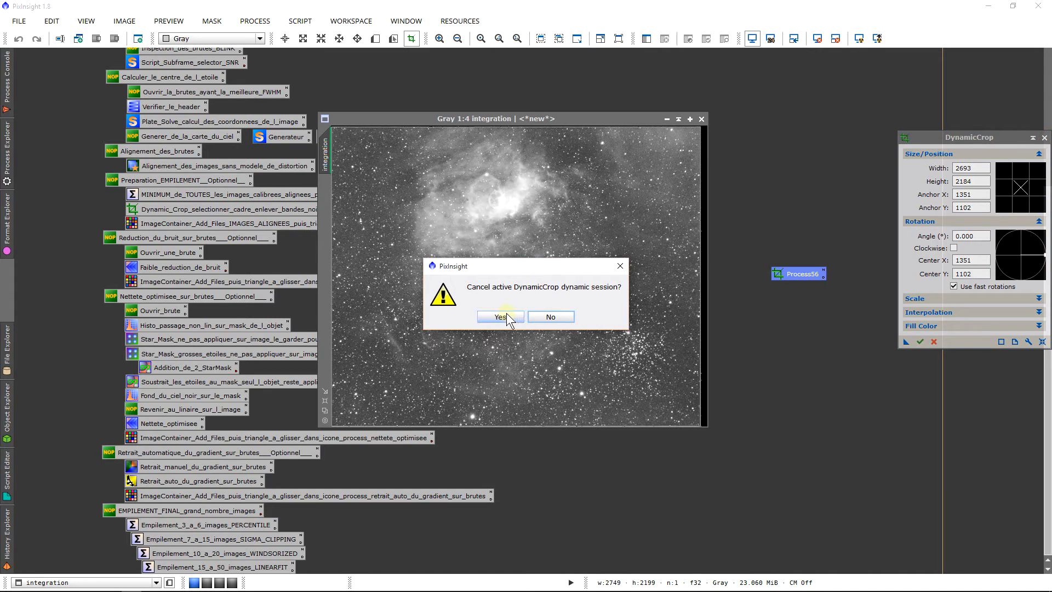
pyautogui.click(507, 317)
pyautogui.click(702, 118)
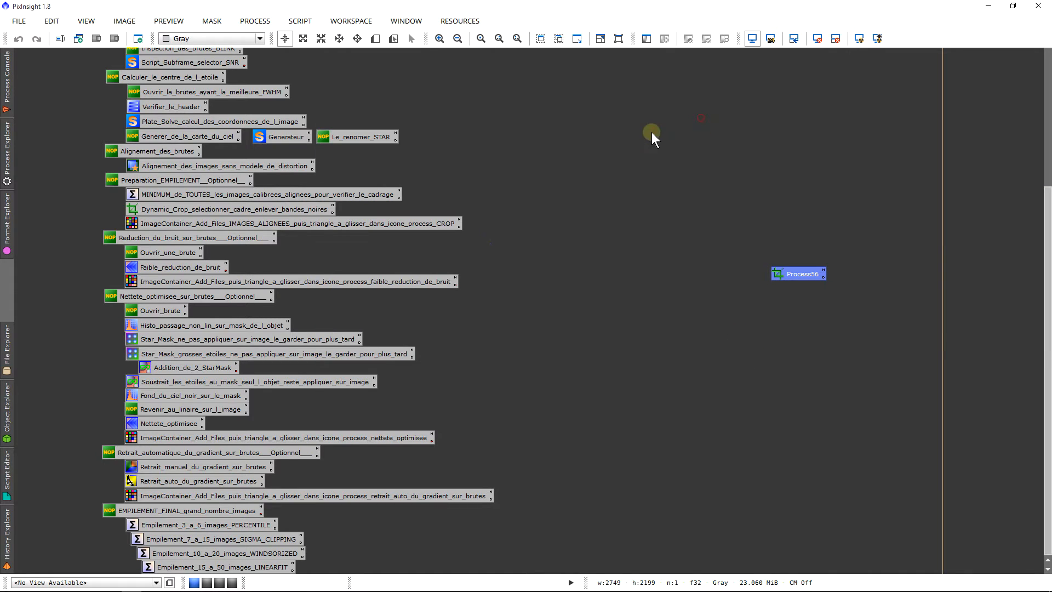
# Step: Load all aligned Ha frames, Capture_NGC7635 (1) to (19) with the _c_Cc_reg.fit ending, into the crop step's ImageContainer
pyautogui.doubleClick(173, 225)
pyautogui.moveTo(557, 102); pyautogui.dragTo(581, 80)
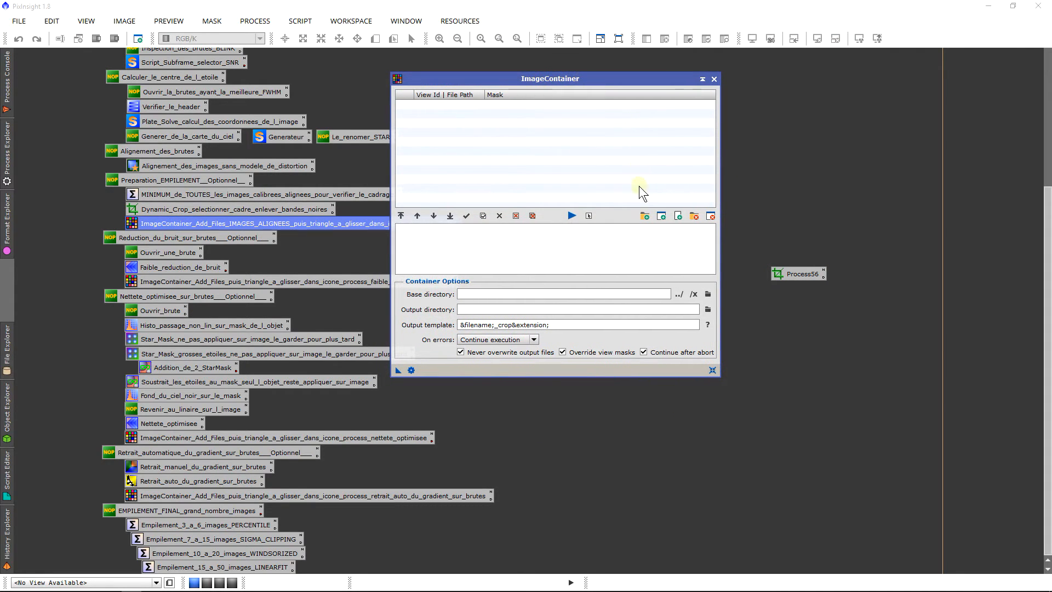
pyautogui.click(646, 215)
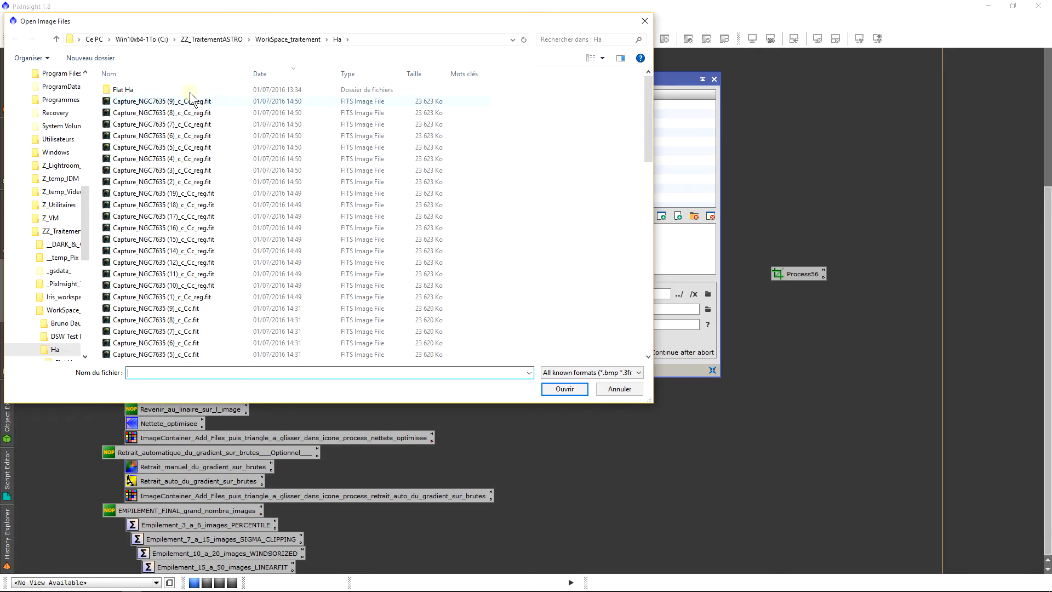
pyautogui.click(191, 101)
pyautogui.keyDown('shift'); pyautogui.click(242, 298); pyautogui.keyUp('shift')
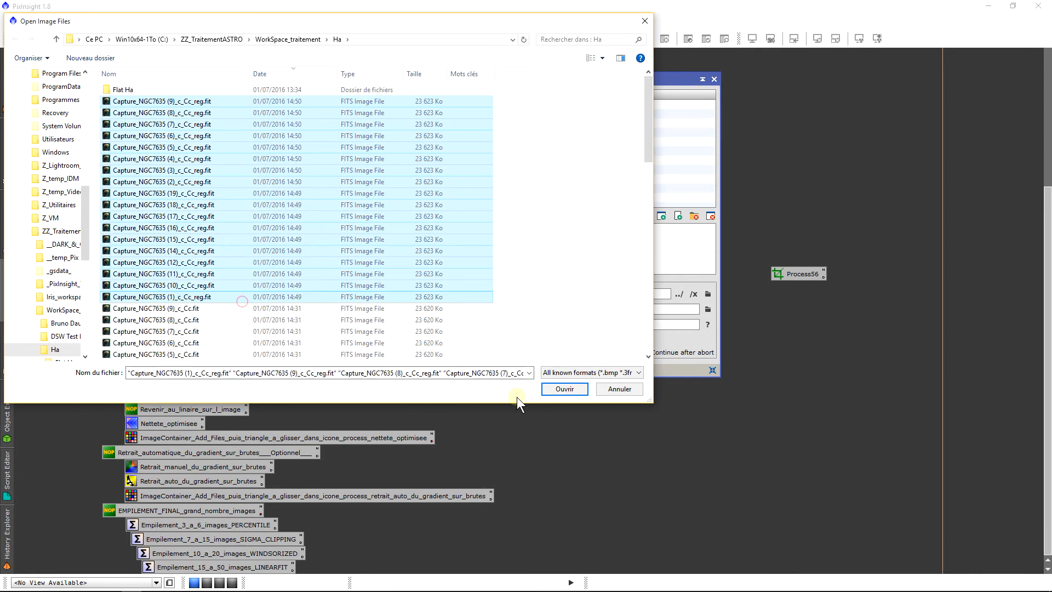
pyautogui.click(564, 389)
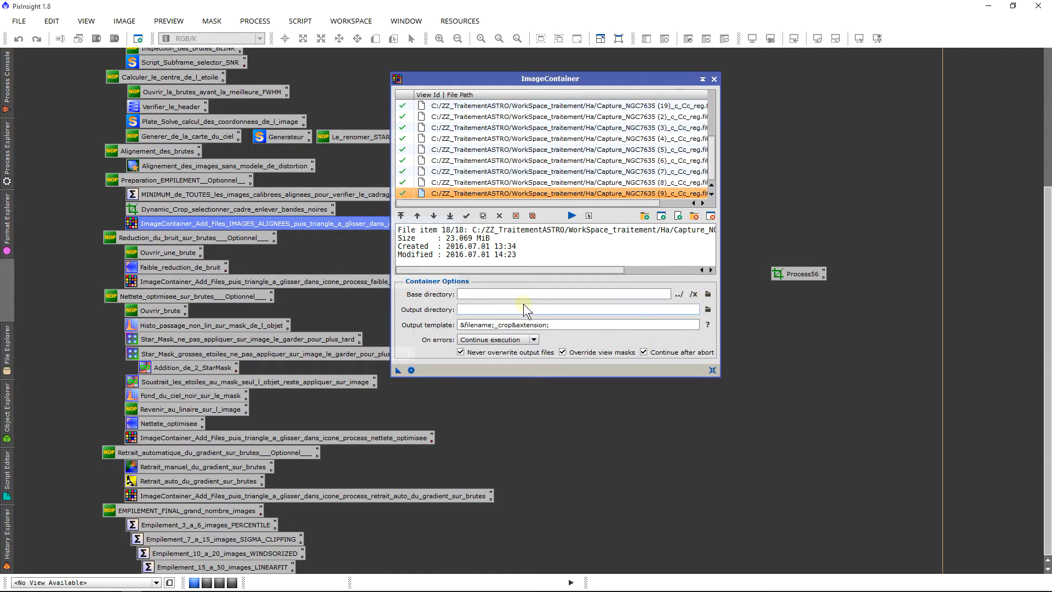
# Step: Batch-crop the container's frames with the saved DynamicCrop icon, keeping the _crop output suffix, and review the processing log
pyautogui.moveTo(514, 324); pyautogui.dragTo(500, 331)
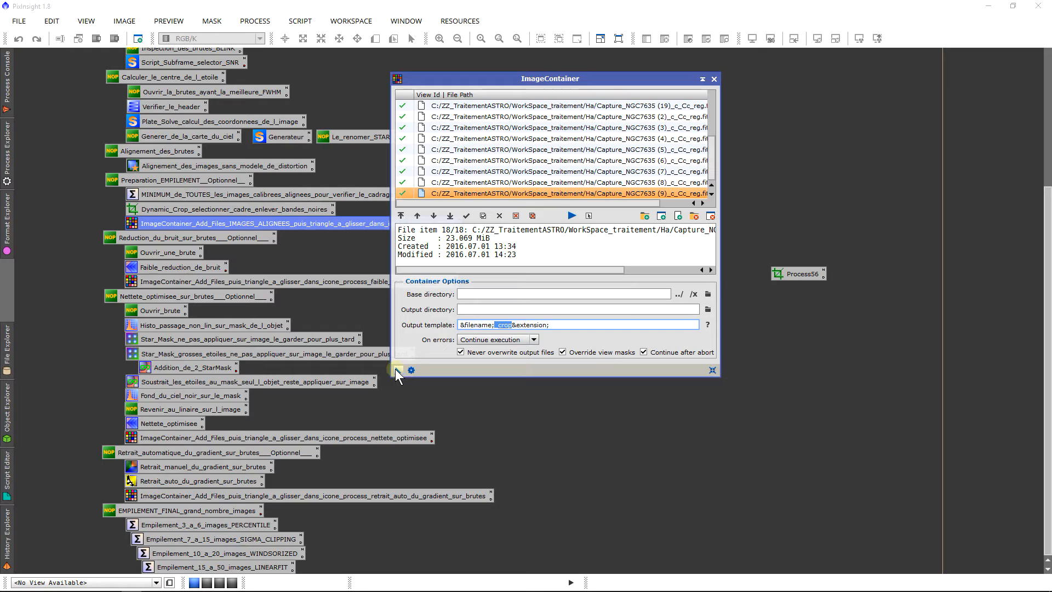
pyautogui.moveTo(396, 369); pyautogui.dragTo(779, 276)
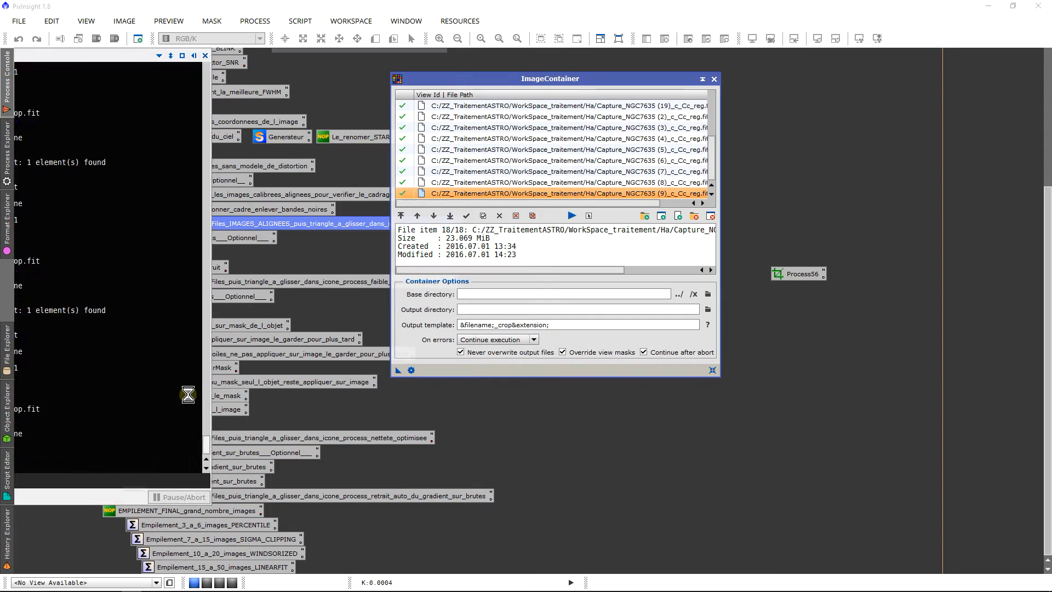
pyautogui.moveTo(3, 84)
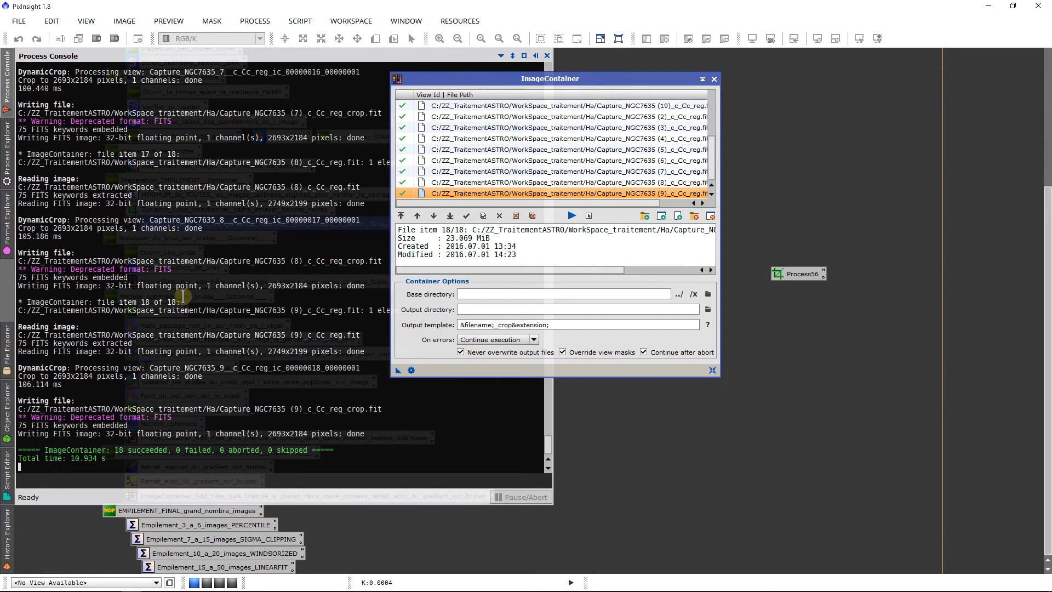
pyautogui.tripleClick(155, 302)
pyautogui.click(164, 300)
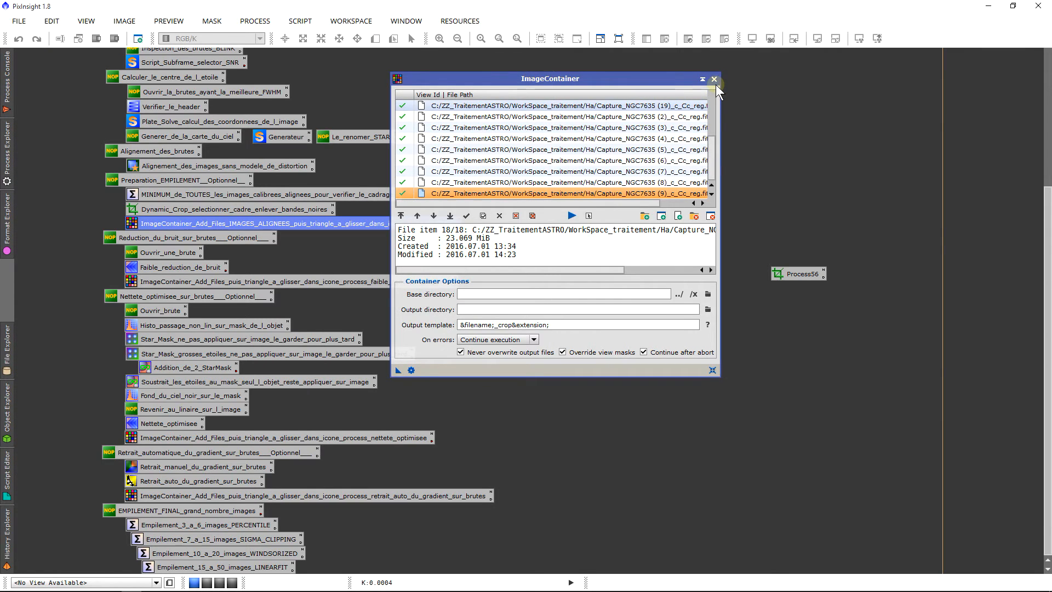
# Step: Close the ImageContainer and delete the temporary DynamicCrop icon from the workspace
pyautogui.click(715, 81)
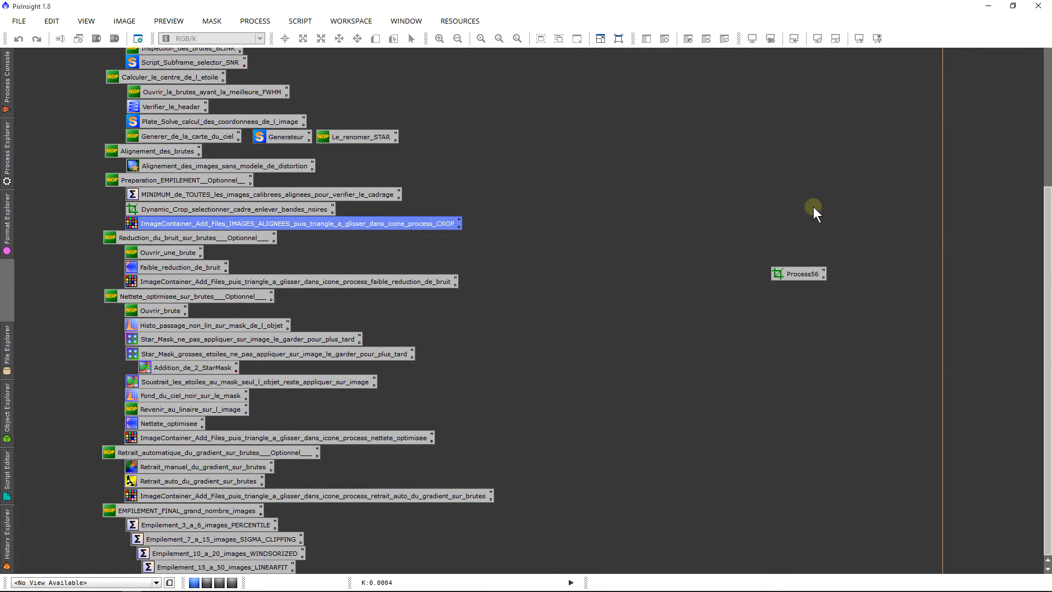
pyautogui.rightClick(781, 275)
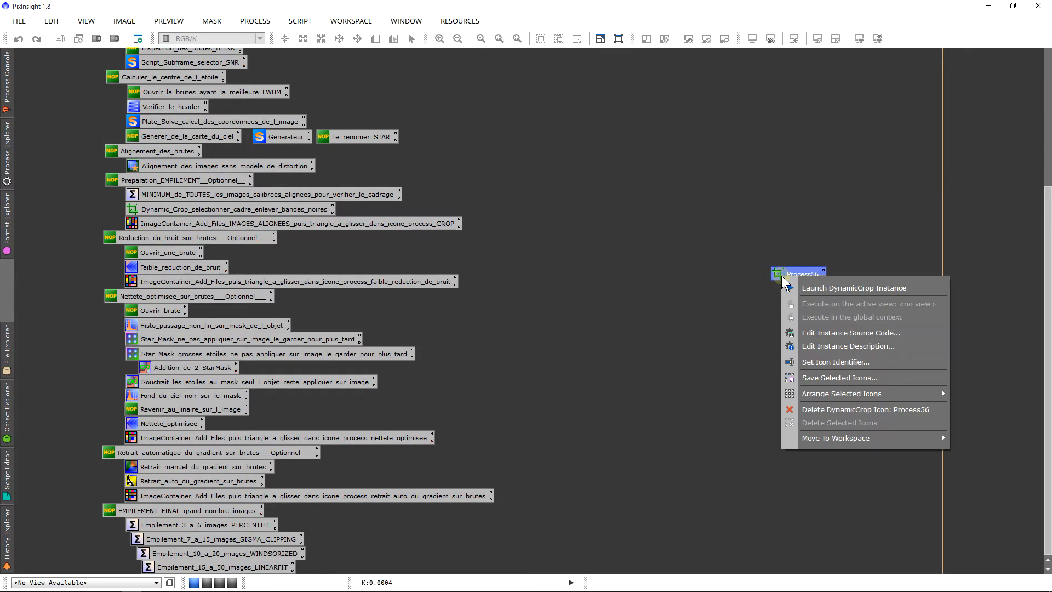
pyautogui.click(848, 411)
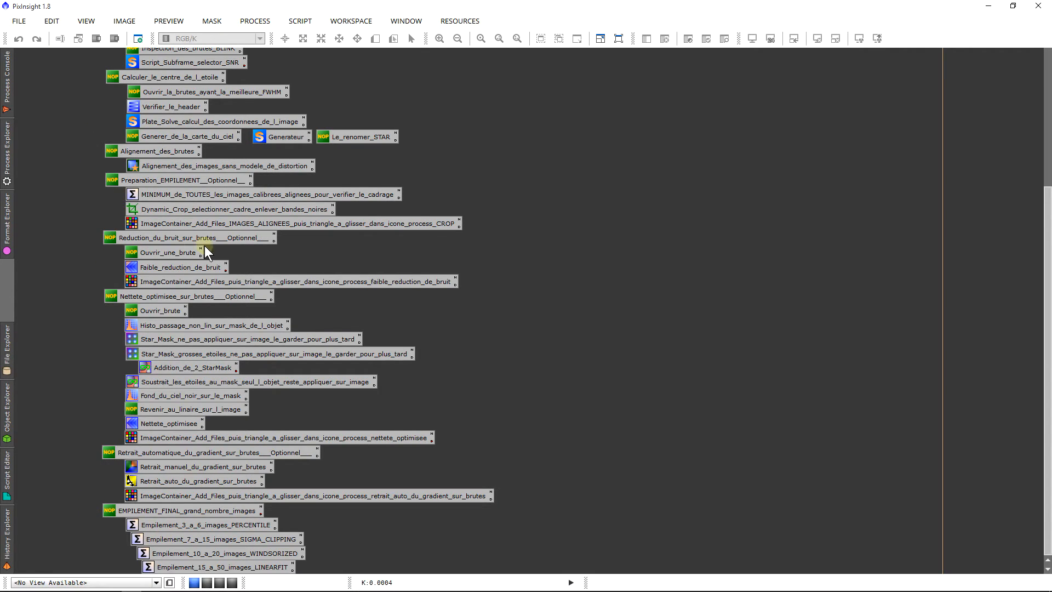
pyautogui.moveTo(95, 241); pyautogui.dragTo(165, 277)
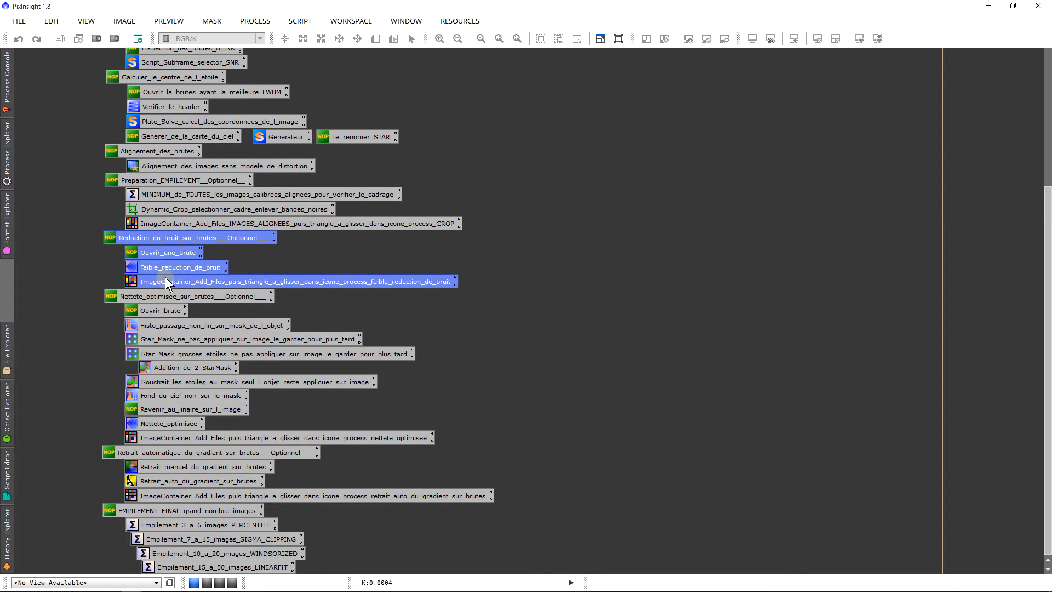
pyautogui.click(100, 268)
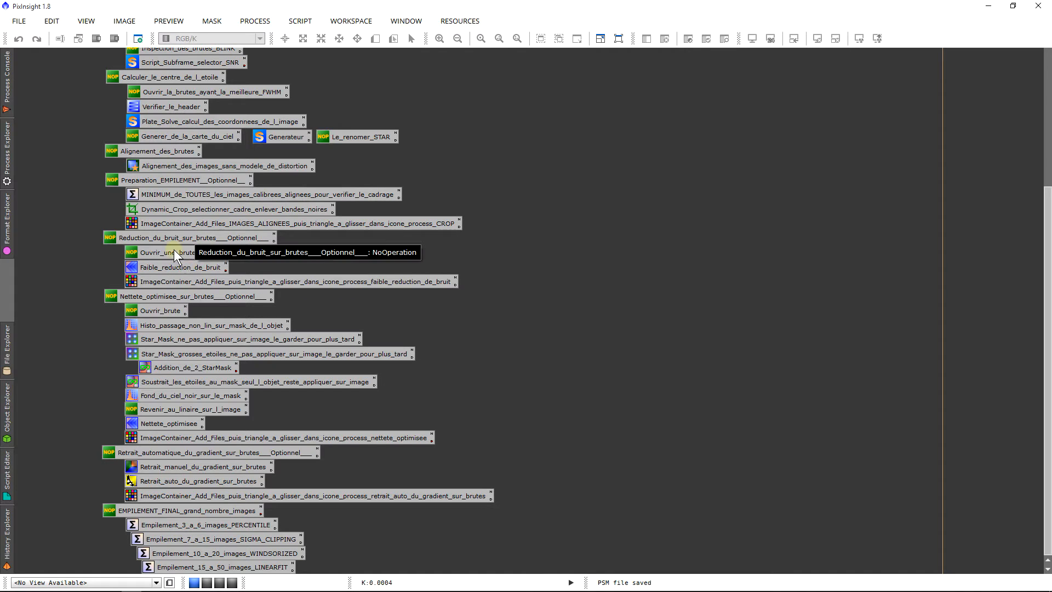
# Step: Open the cropped frame Capture_NGC7635 (4)_c_Cc_reg_crop.fit, auto-stretch its display and move its window clear of the process icons
pyautogui.click(14, 22)
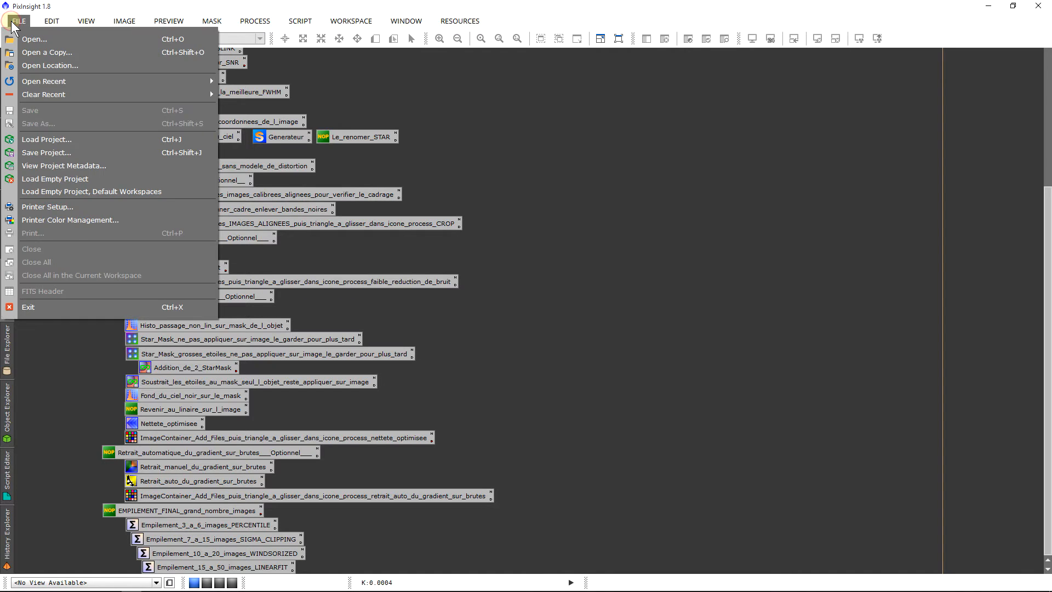
pyautogui.click(34, 34)
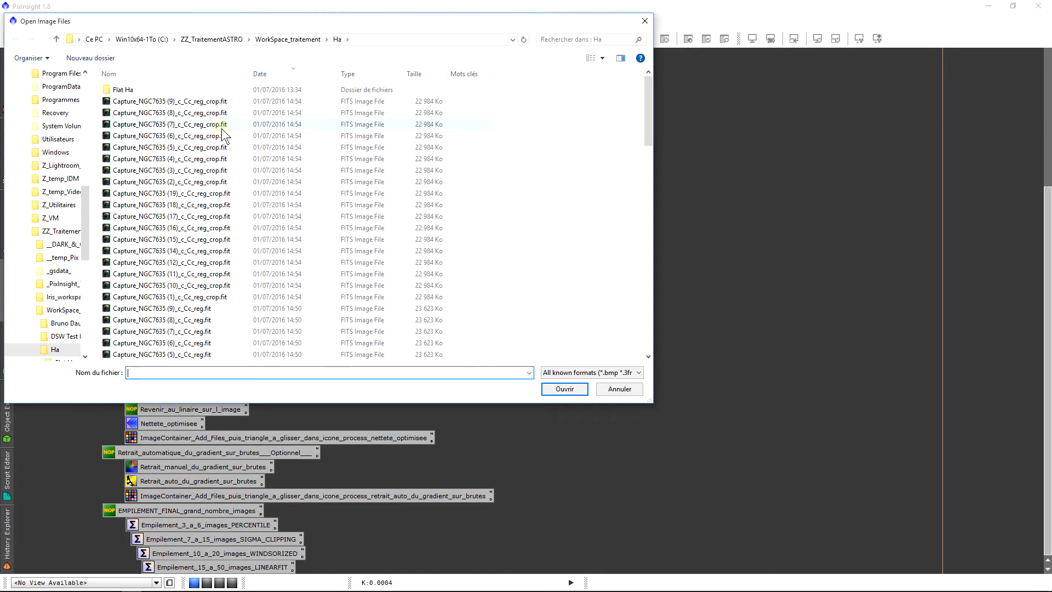
pyautogui.doubleClick(216, 159)
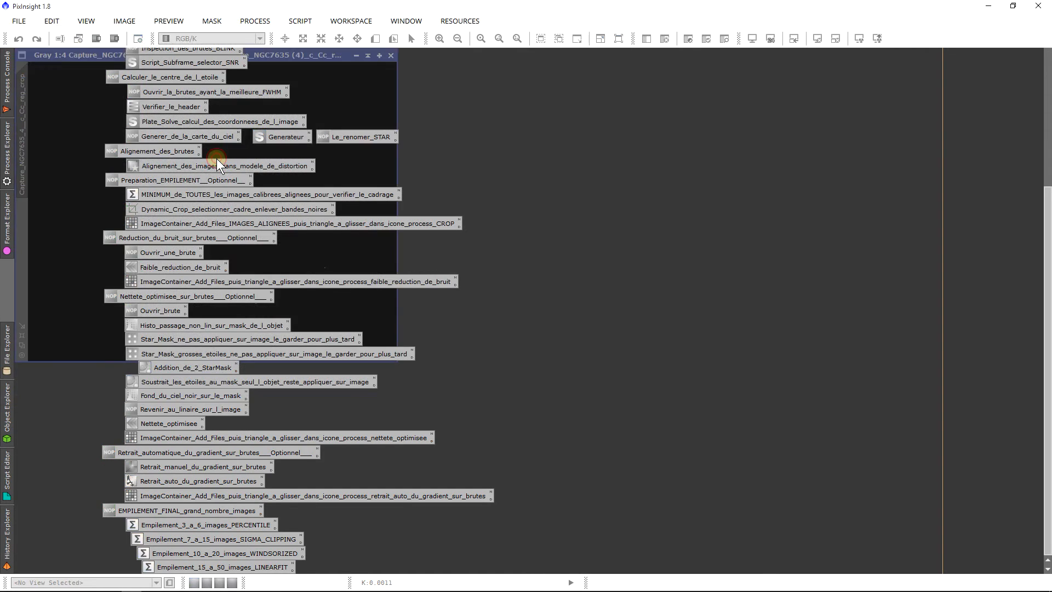
pyautogui.click(291, 161)
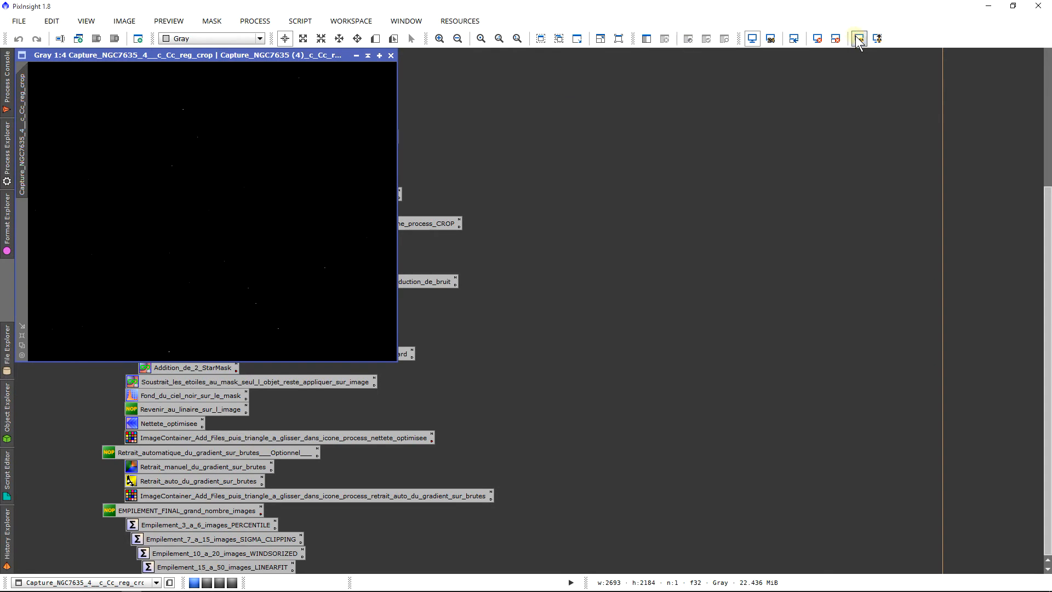
pyautogui.click(859, 39)
pyautogui.moveTo(335, 49); pyautogui.dragTo(630, 97)
# Step: Create a preview of about 584 × 390 px over the upper part of the bubble nebula and display it
pyautogui.scroll(5, 560, 241)
pyautogui.scroll(-3, 559, 260)
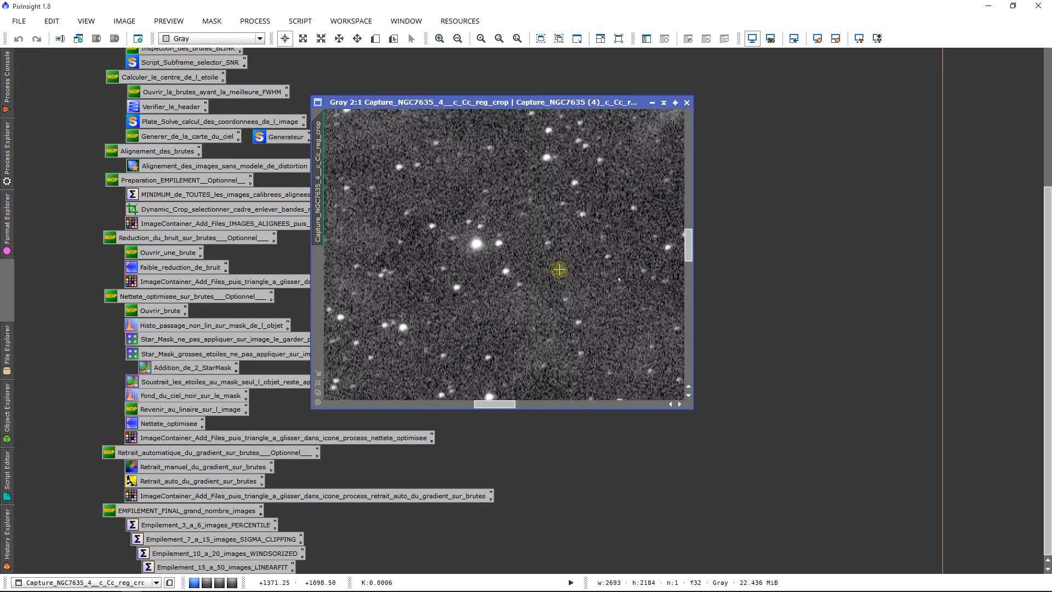
pyautogui.moveTo(516, 403); pyautogui.dragTo(486, 405)
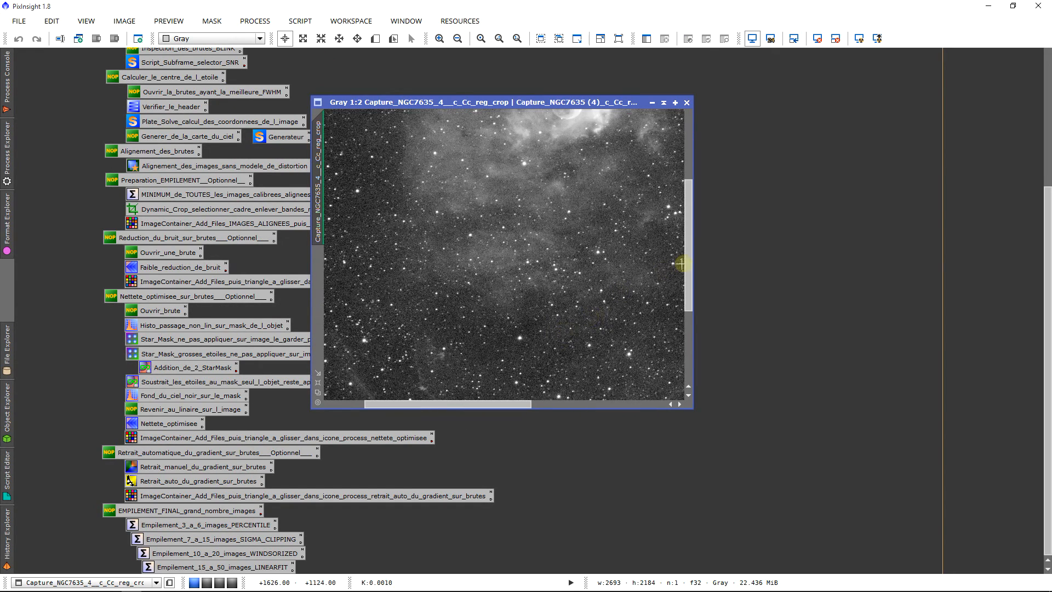
pyautogui.moveTo(688, 260); pyautogui.dragTo(685, 164)
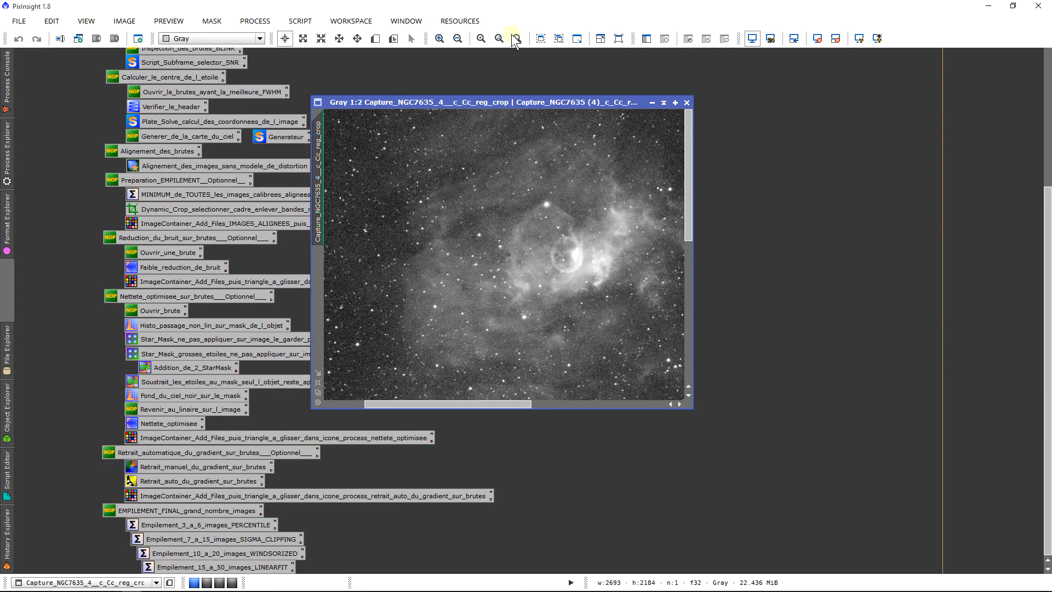
pyautogui.click(375, 38)
pyautogui.moveTo(479, 153); pyautogui.dragTo(639, 259)
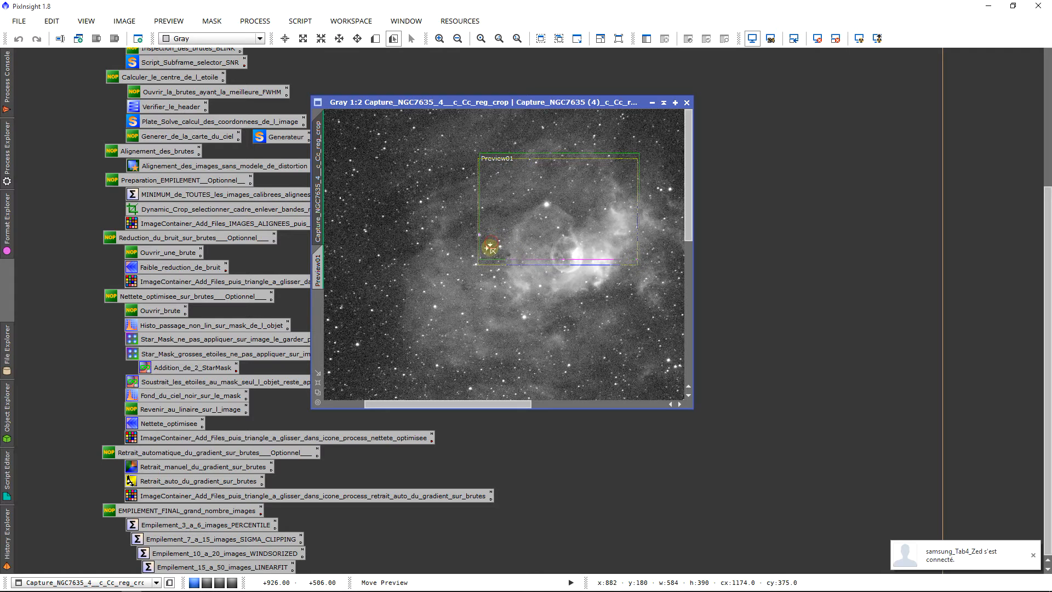
pyautogui.moveTo(488, 241); pyautogui.dragTo(477, 243)
pyautogui.click(319, 257)
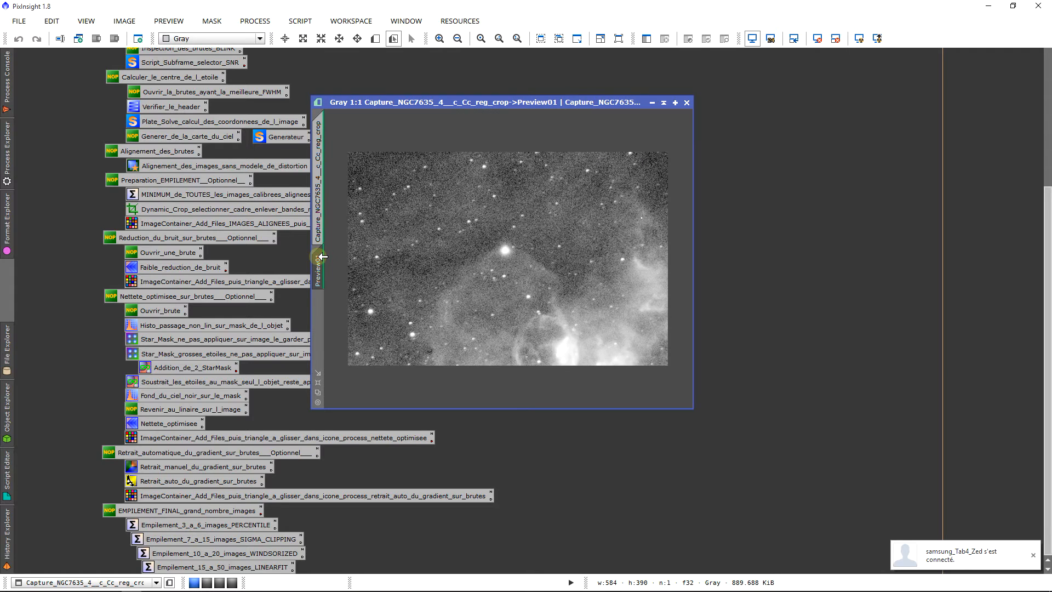
# Step: Open the Faible_reduction_de_bruit wavelet process, expand its k-Sigma Noise Thresholding settings and start a real-time preview on the nebula preview
pyautogui.doubleClick(208, 267)
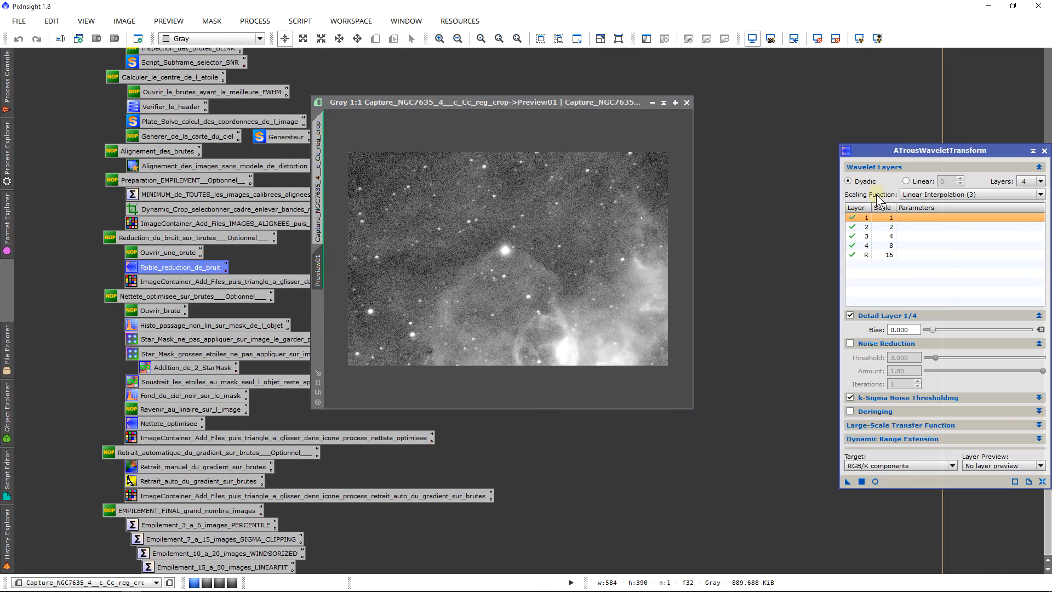
pyautogui.moveTo(919, 150); pyautogui.dragTo(875, 132)
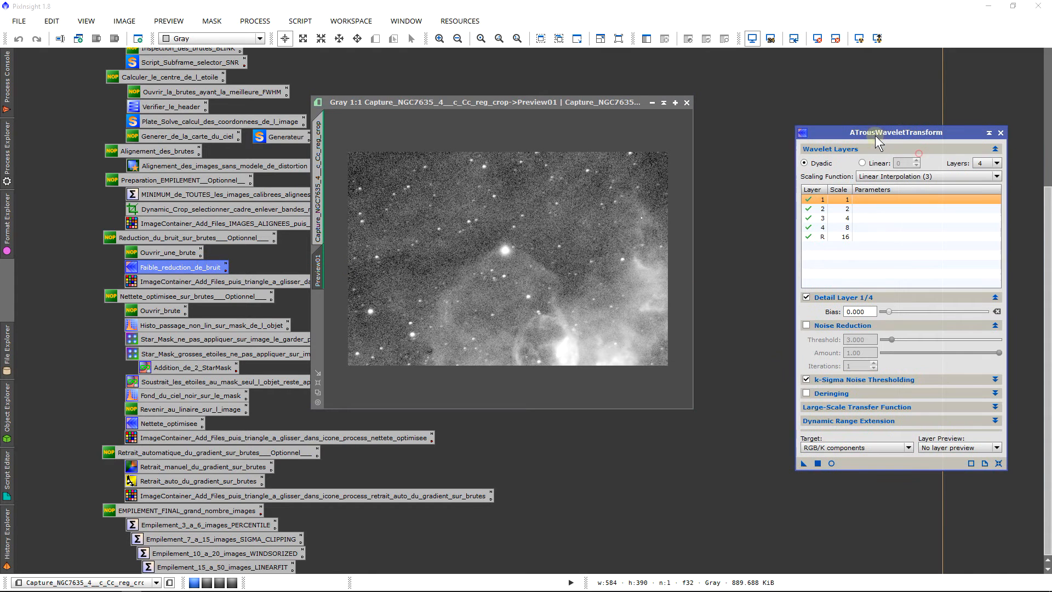
pyautogui.click(824, 380)
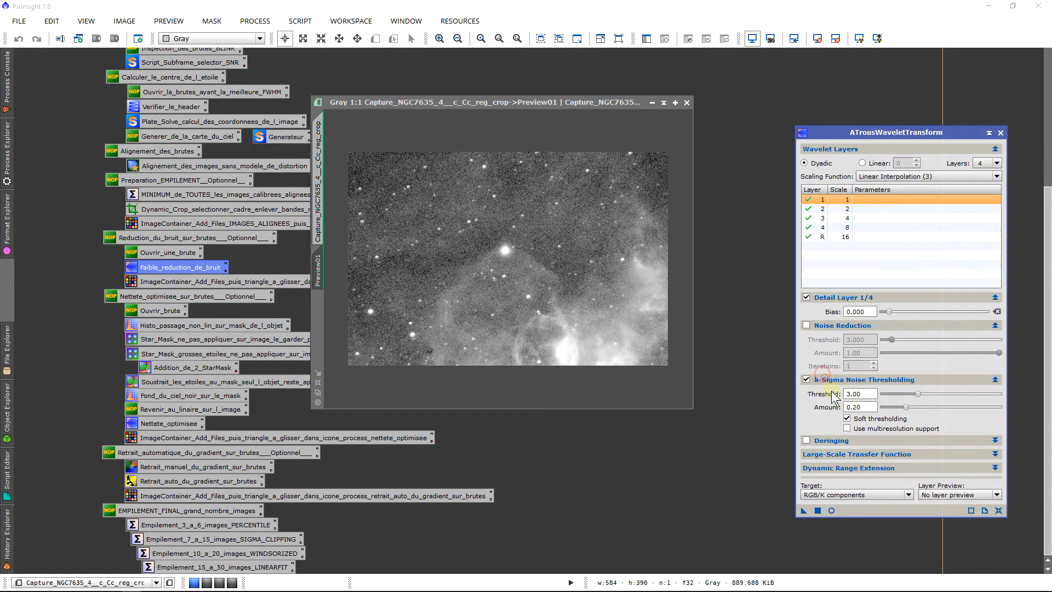
pyautogui.click(831, 510)
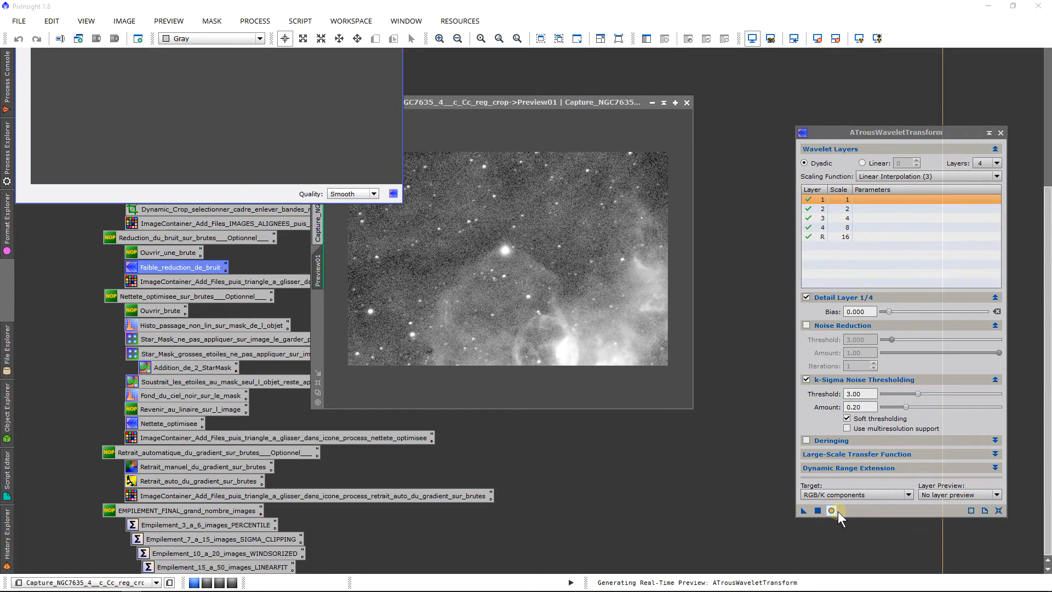
pyautogui.moveTo(1051, 482); pyautogui.dragTo(1051, 323)
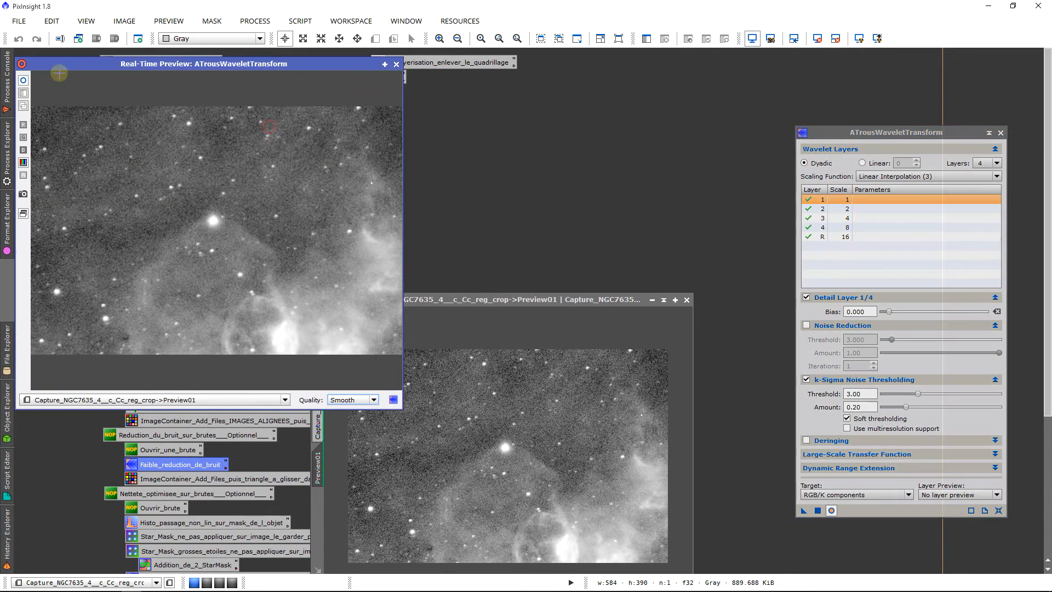
# Step: Compare k-Sigma noise thresholding amounts from 0.00 to 1.00 in the real-time preview, set the amount to 0.21 and close the preview
pyautogui.click(22, 82)
pyautogui.moveTo(906, 407); pyautogui.dragTo(1047, 469)
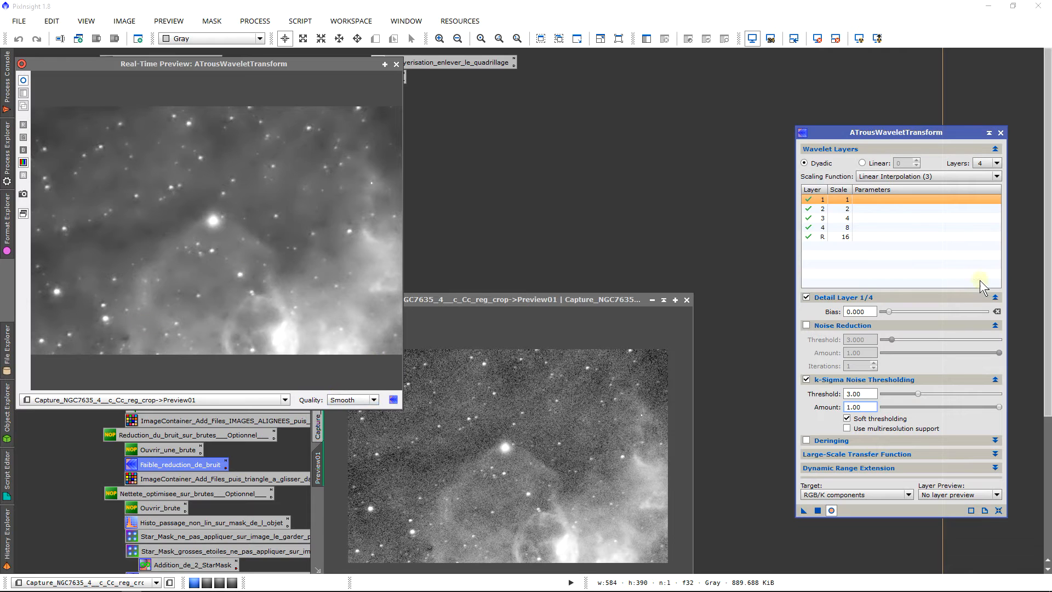
pyautogui.moveTo(999, 406); pyautogui.dragTo(636, 399)
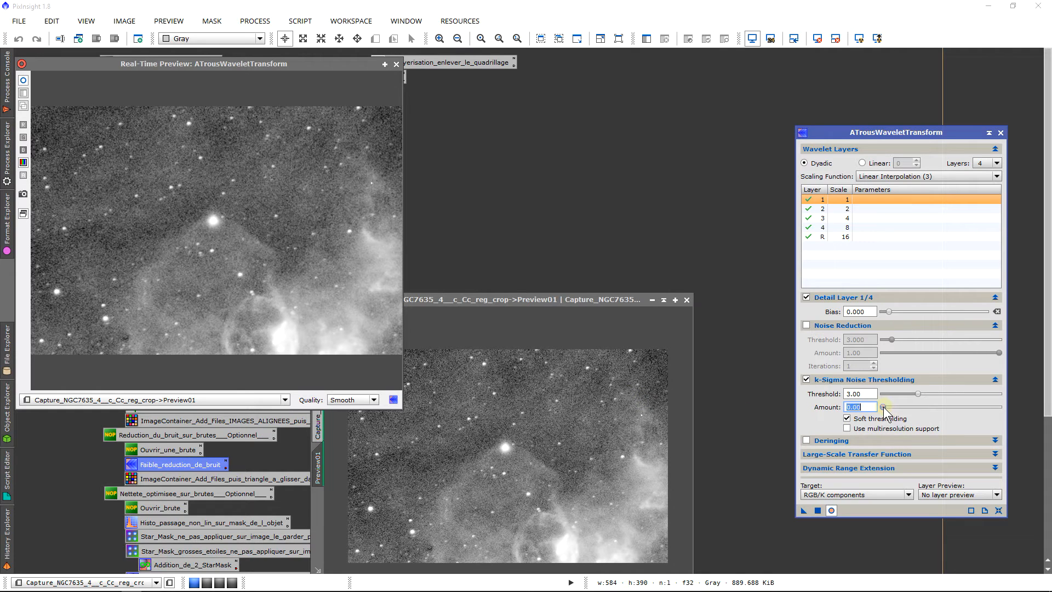
pyautogui.moveTo(883, 406); pyautogui.dragTo(888, 408)
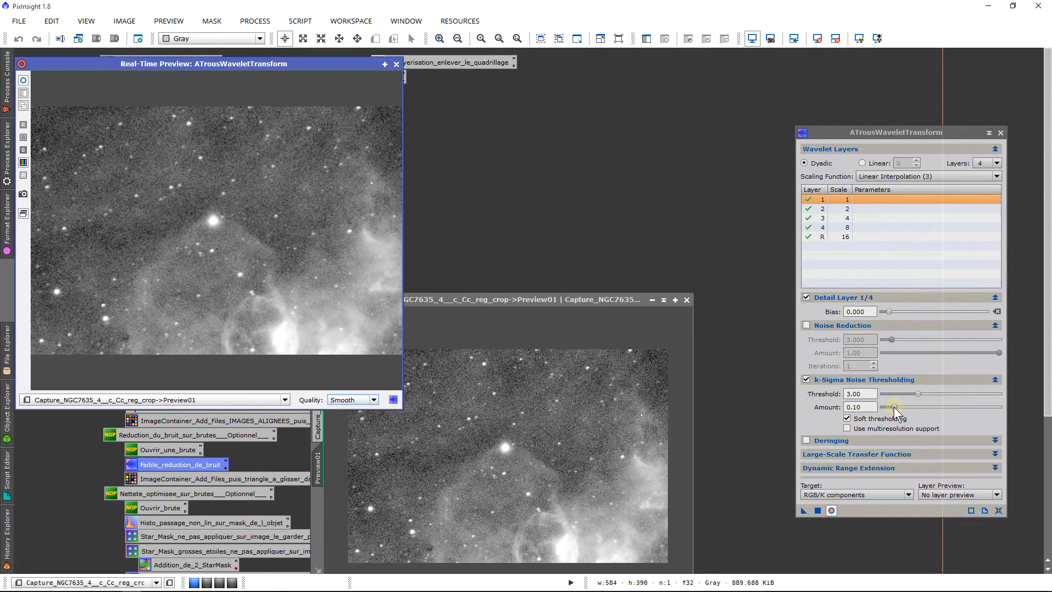
pyautogui.moveTo(894, 407); pyautogui.dragTo(900, 410)
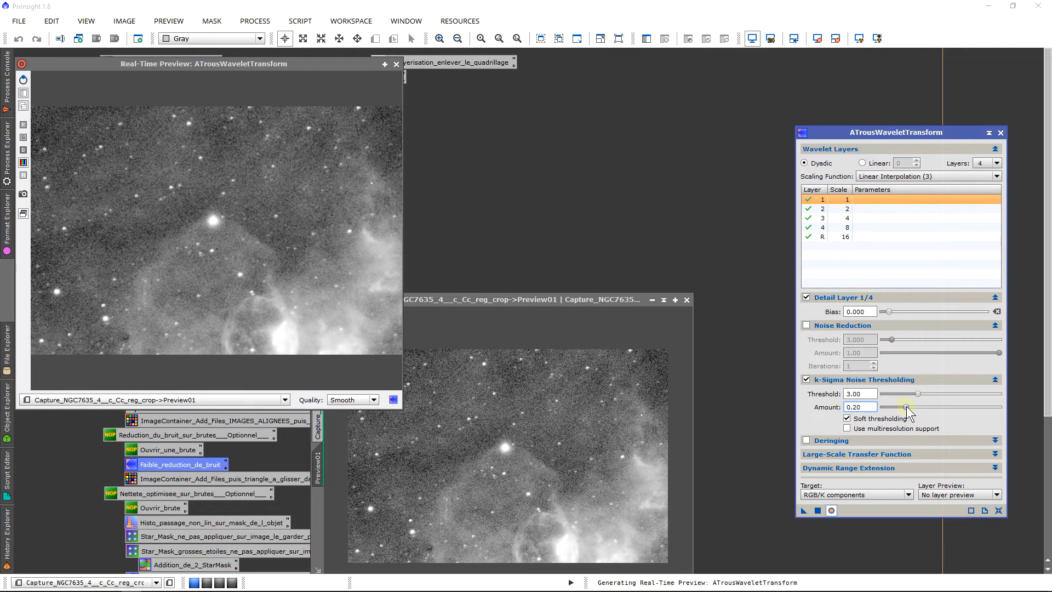
pyautogui.moveTo(907, 411); pyautogui.dragTo(908, 411)
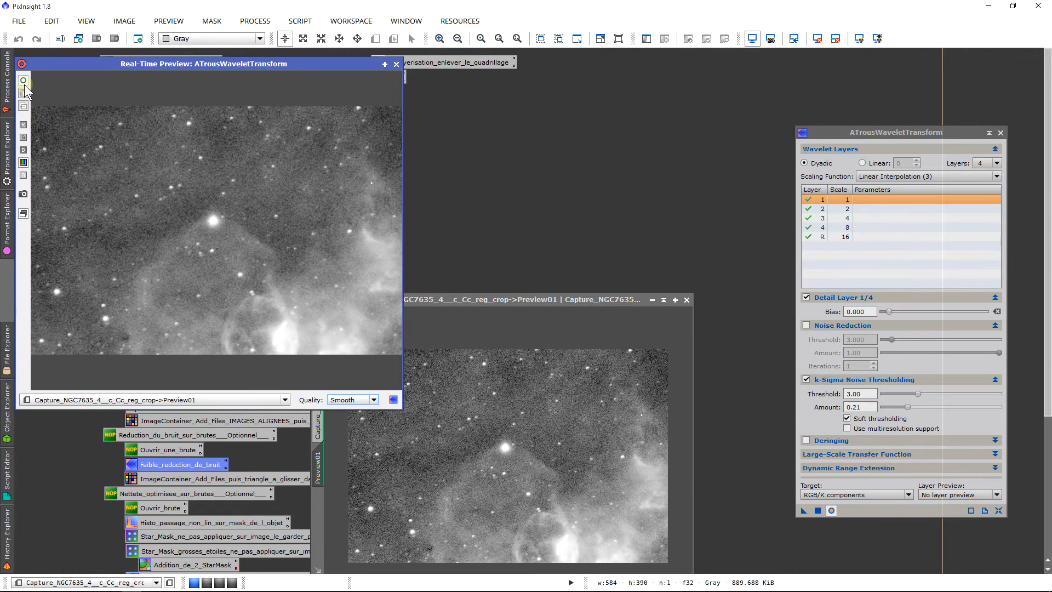
pyautogui.click(23, 81)
pyautogui.click(561, 213)
pyautogui.click(396, 65)
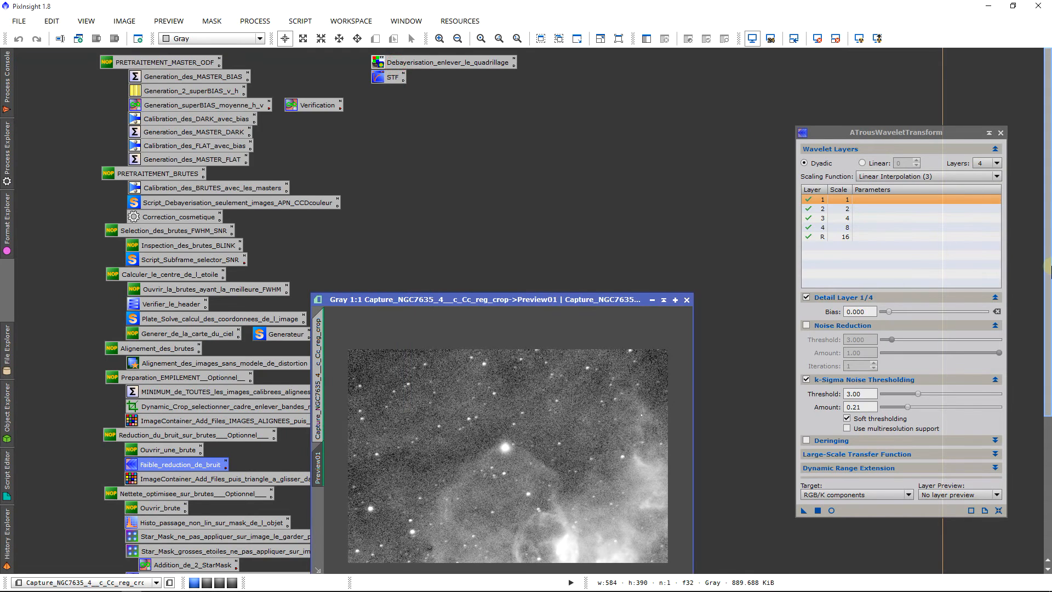
# Step: Store the current wavelet settings as a process icon on the empty workspace area, then close the wavelet process and the frame
pyautogui.moveTo(1050, 266); pyautogui.dragTo(1050, 403)
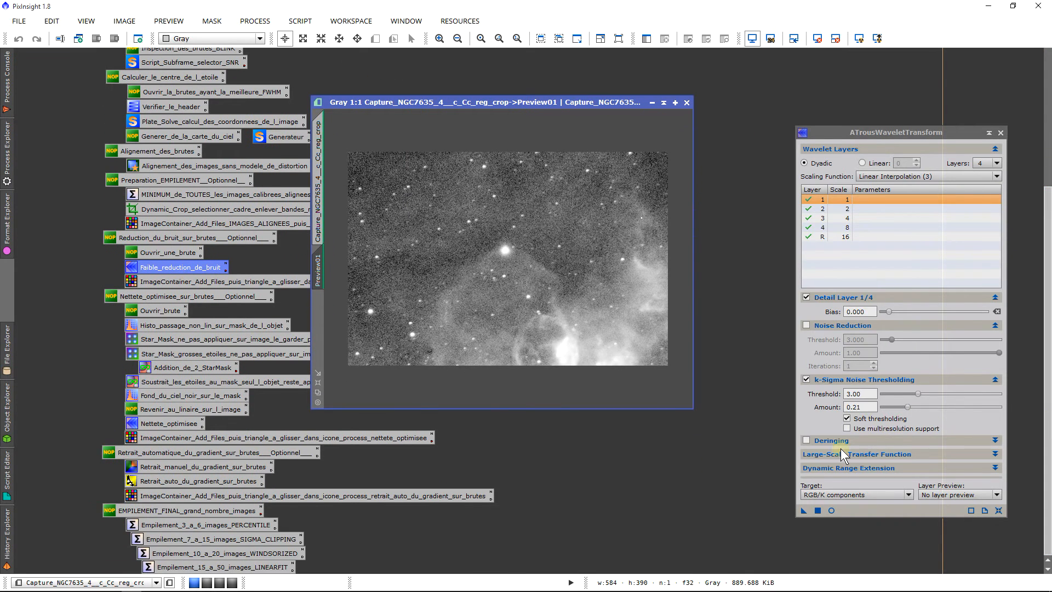
pyautogui.moveTo(804, 510); pyautogui.dragTo(726, 367)
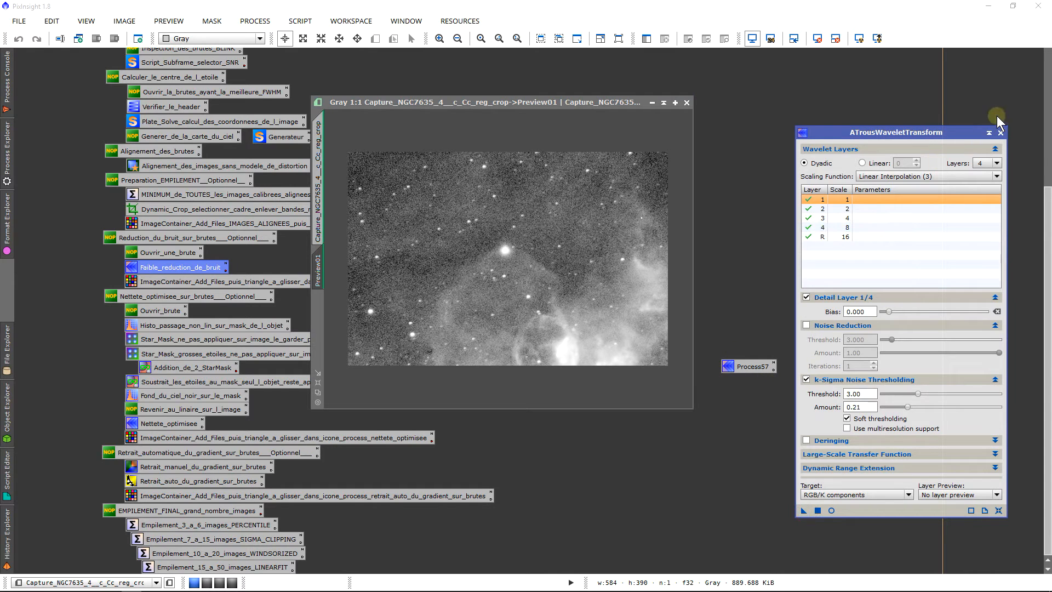
pyautogui.click(1001, 133)
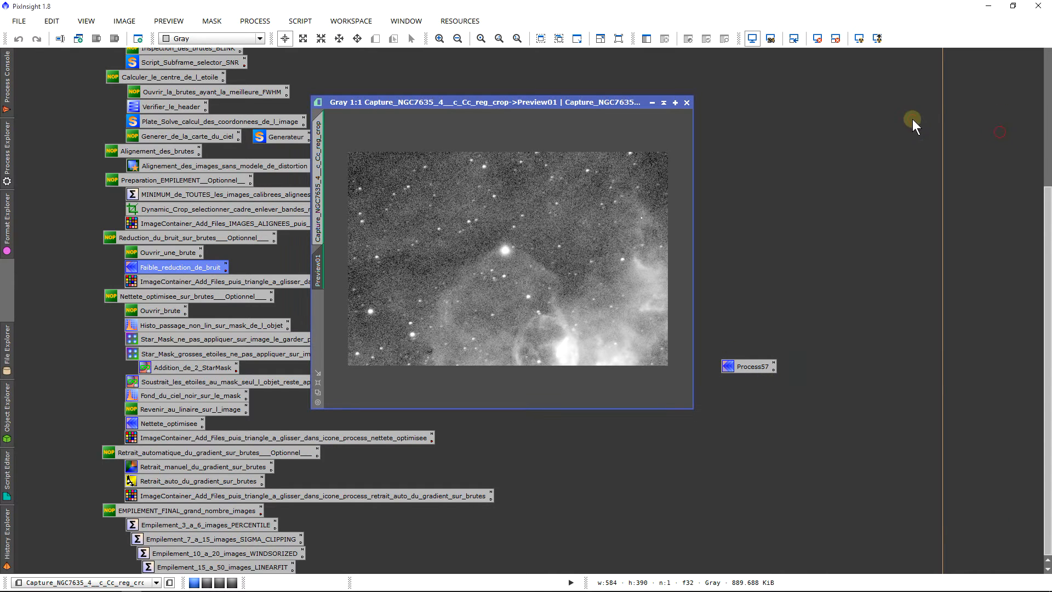
pyautogui.click(686, 103)
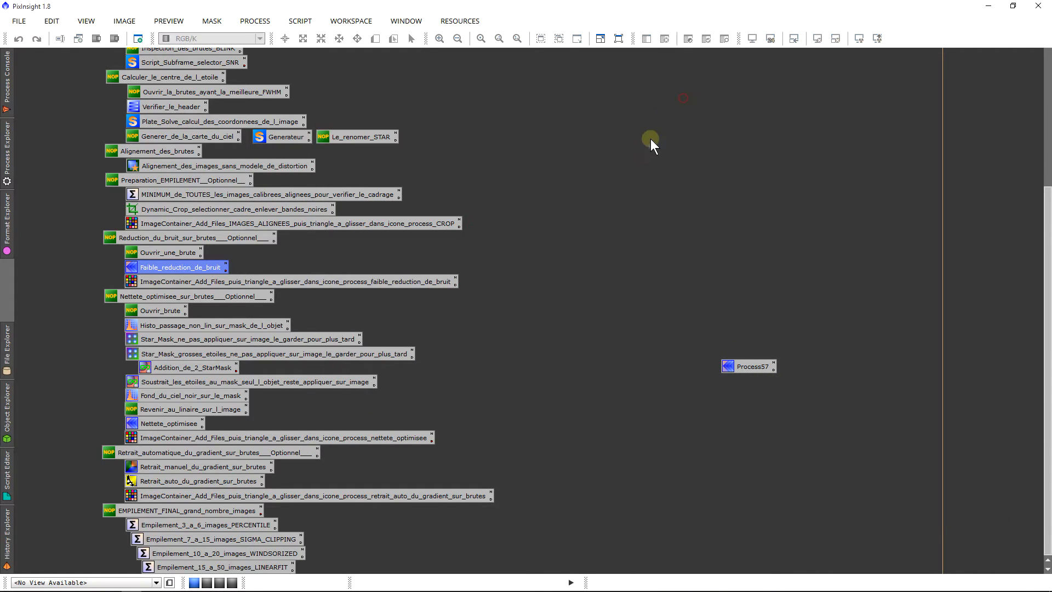
# Step: Open the ImageContainer for faible_reduction_de_bruit and add all the Capture_NGC7635 frames ending in _c_Cc_reg_crop.fit
pyautogui.doubleClick(435, 281)
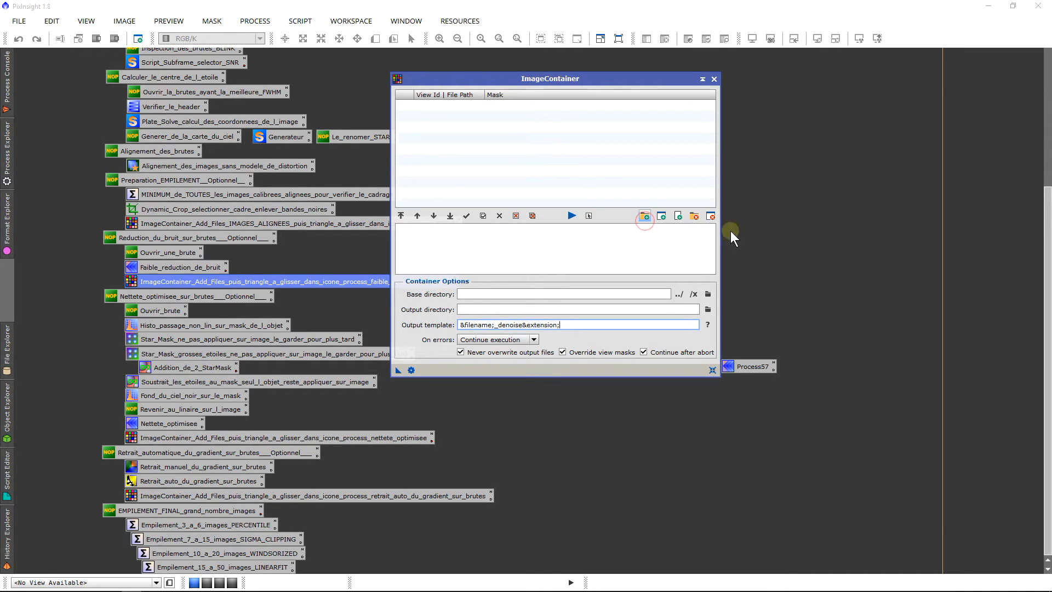
pyautogui.click(644, 218)
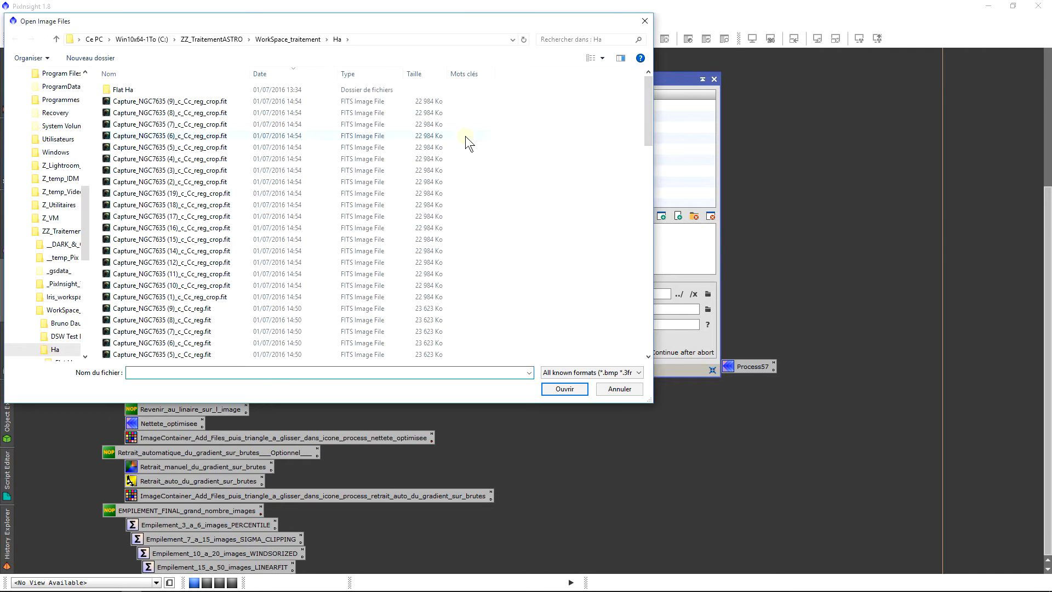
pyautogui.click(309, 102)
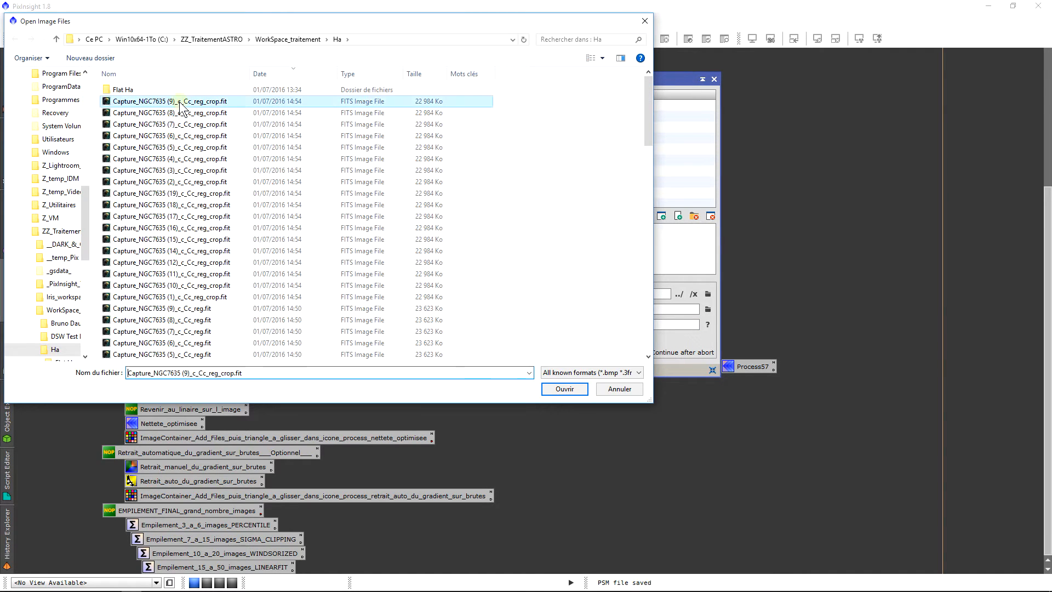
pyautogui.keyDown('shift'); pyautogui.click(307, 300); pyautogui.keyUp('shift')
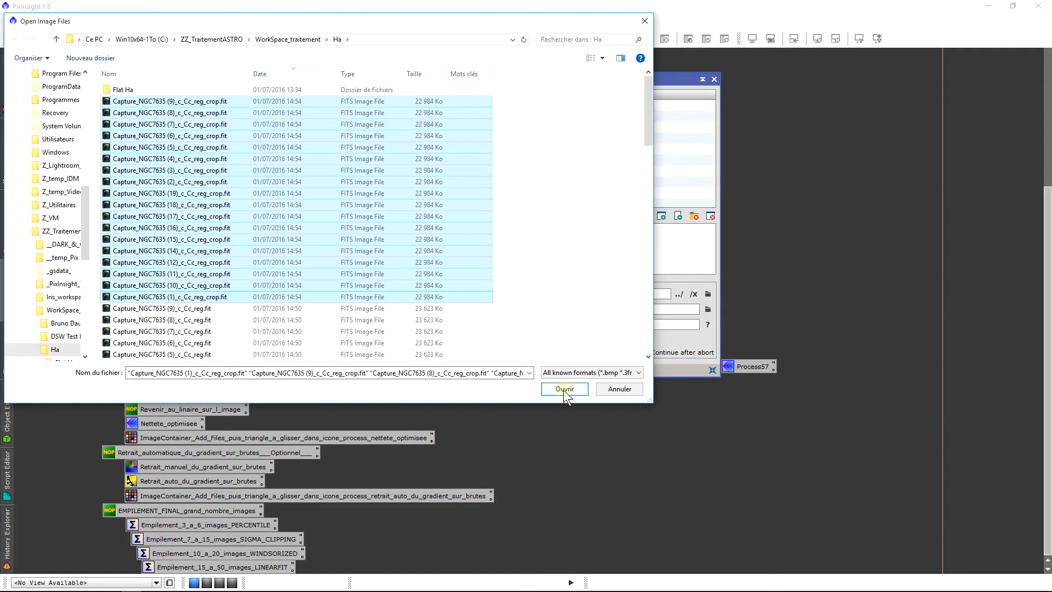
pyautogui.click(564, 389)
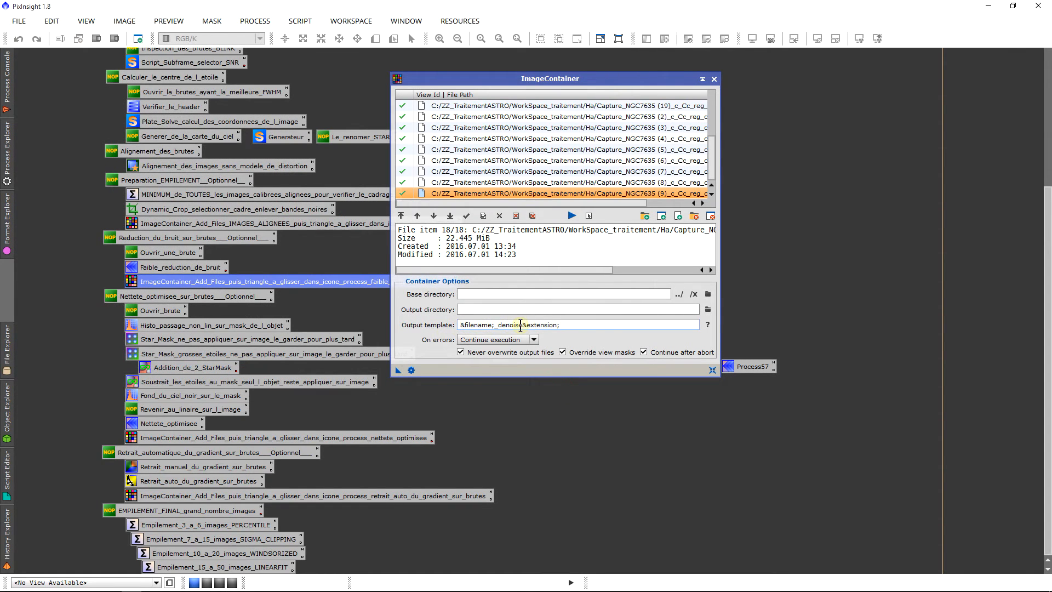
# Step: Apply the ImageContainer to the wavelet icon Process57, writing the denoised frames with the _denoise suffix
pyautogui.moveTo(520, 325); pyautogui.dragTo(495, 332)
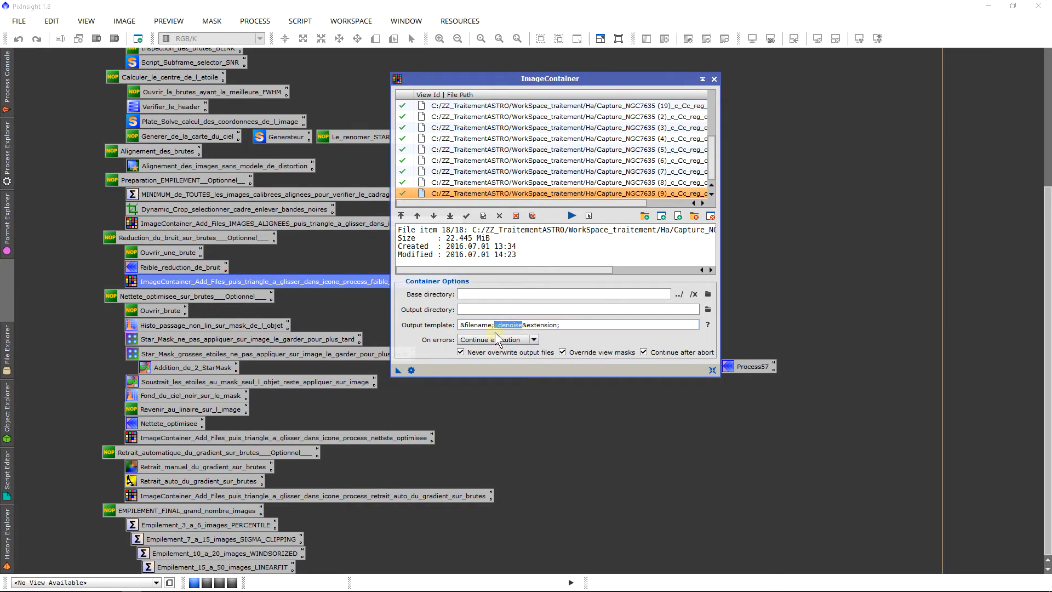
pyautogui.click(403, 371)
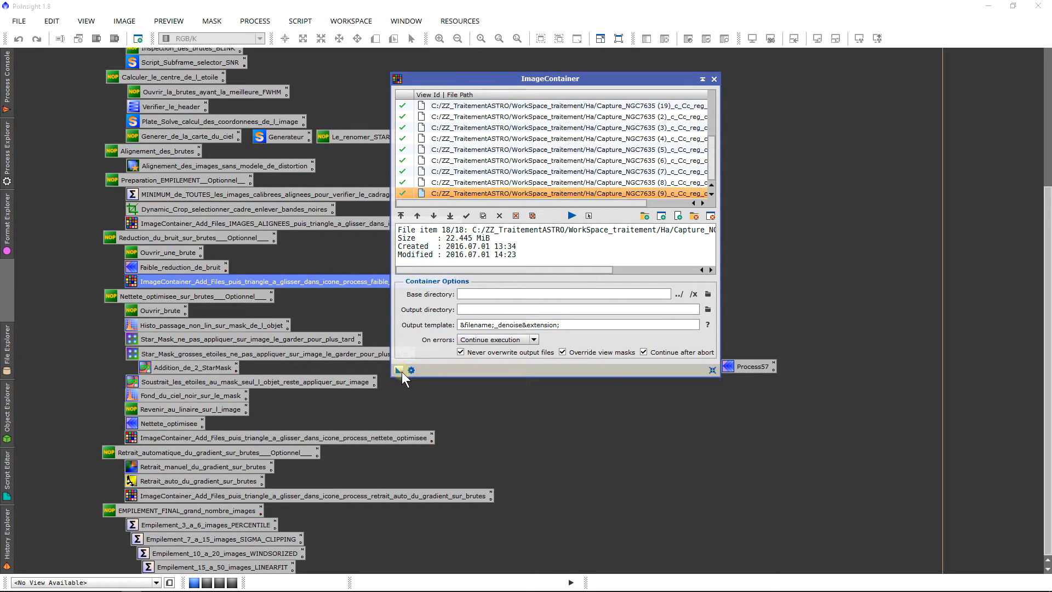
pyautogui.moveTo(402, 371); pyautogui.dragTo(744, 371)
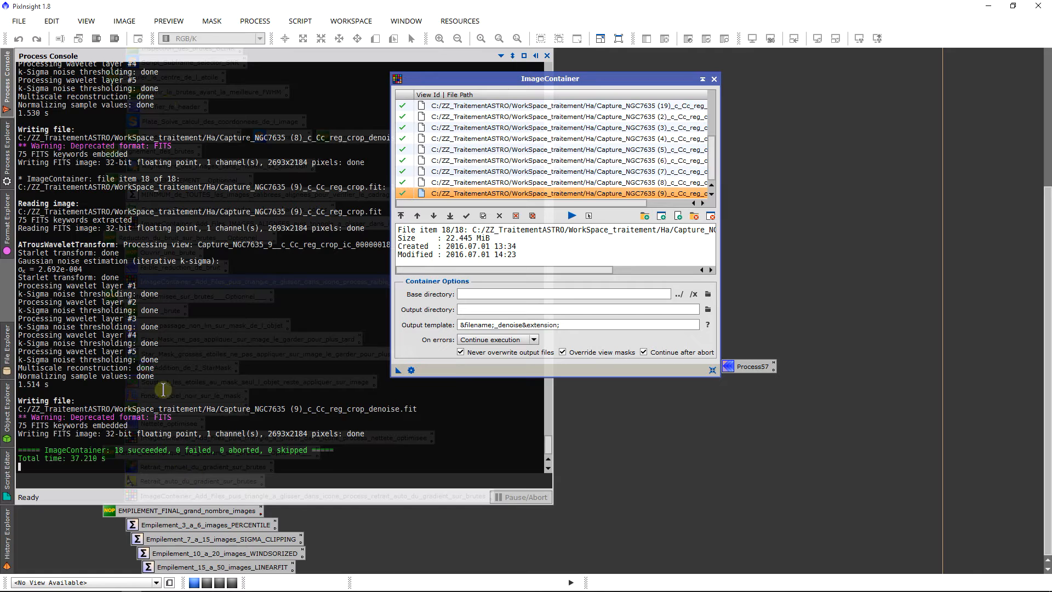
# Step: Close the ImageContainer and delete the temporary ATrousWaveletTransform icon Process57 from the workspace
pyautogui.moveTo(182, 173)
pyautogui.mouseDown()
pyautogui.moveTo(171, 177)
pyautogui.moveTo(179, 177)
pyautogui.mouseUp()
pyautogui.click(187, 176)
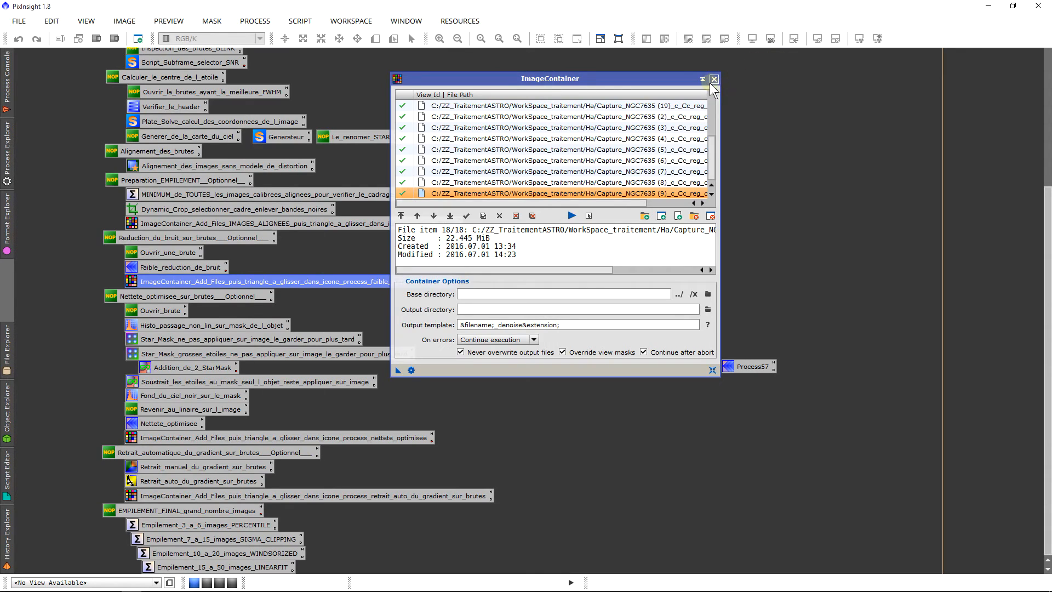
pyautogui.click(713, 79)
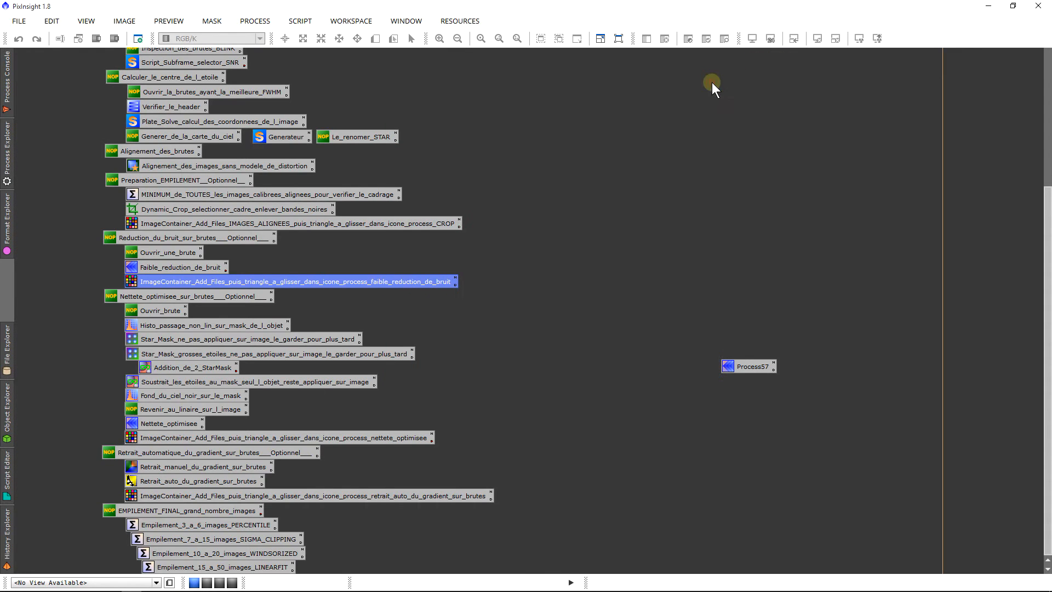
pyautogui.rightClick(741, 362)
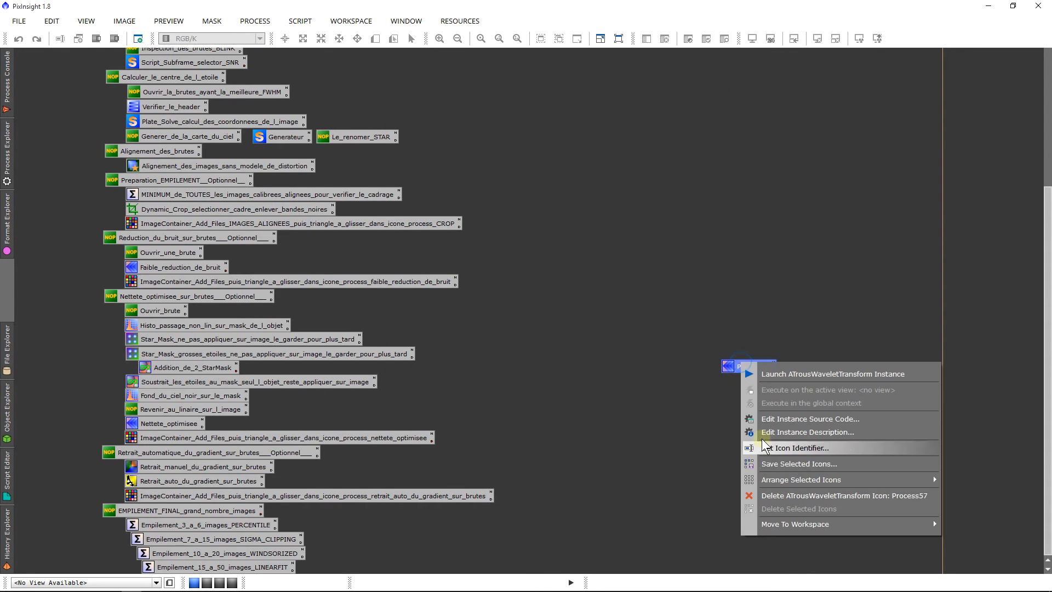
pyautogui.click(803, 500)
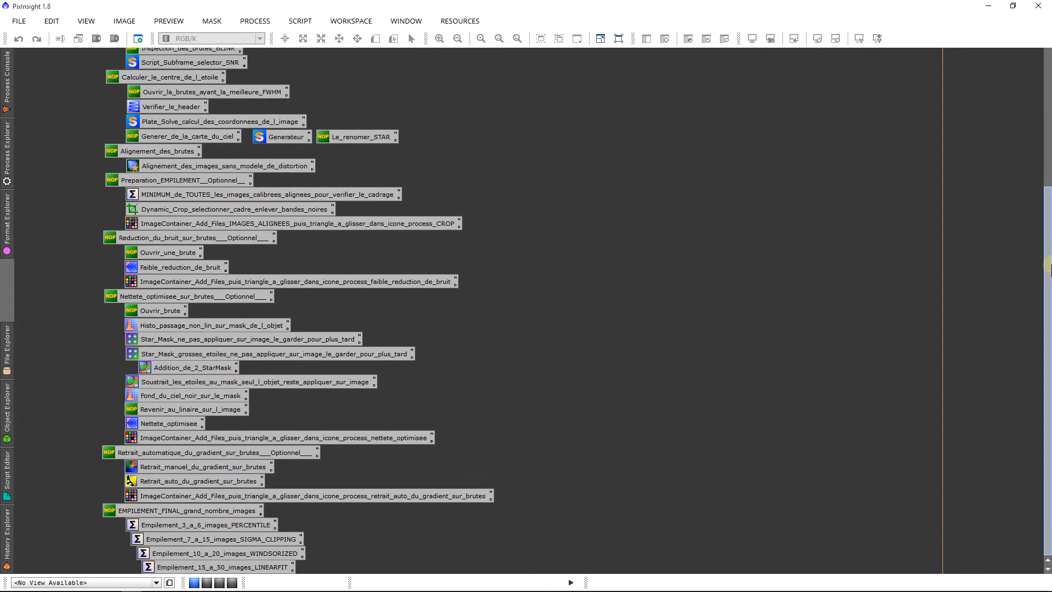
# Step: Review the workflow icons from raw frame calibration, cosmetic correction and alignment through noise reduction to the optional Nettete_optimisee sharpening section
pyautogui.moveTo(1049, 261); pyautogui.dragTo(1043, 118)
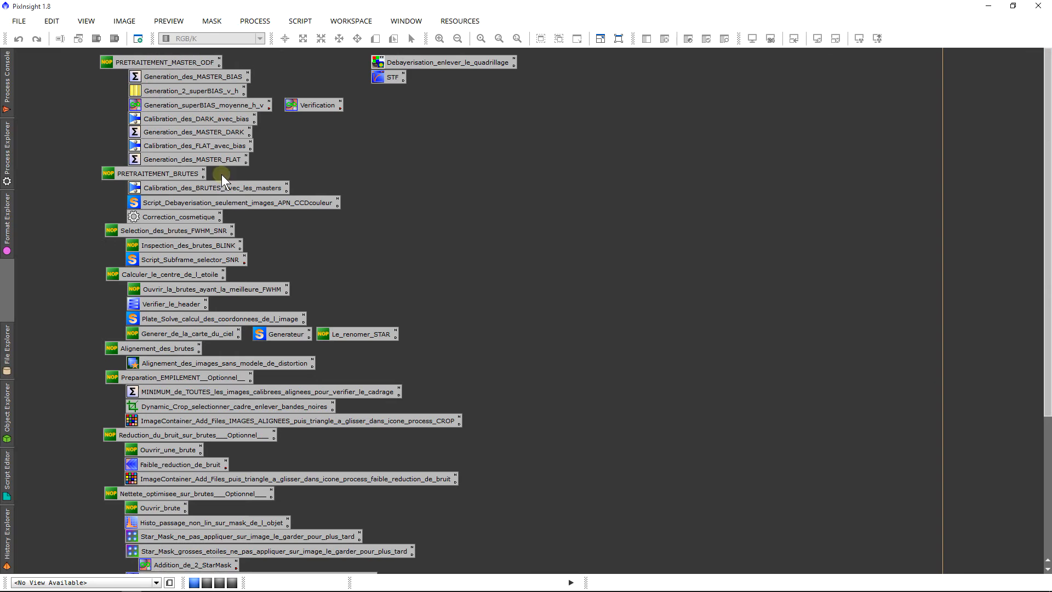
pyautogui.click(160, 190)
pyautogui.click(170, 211)
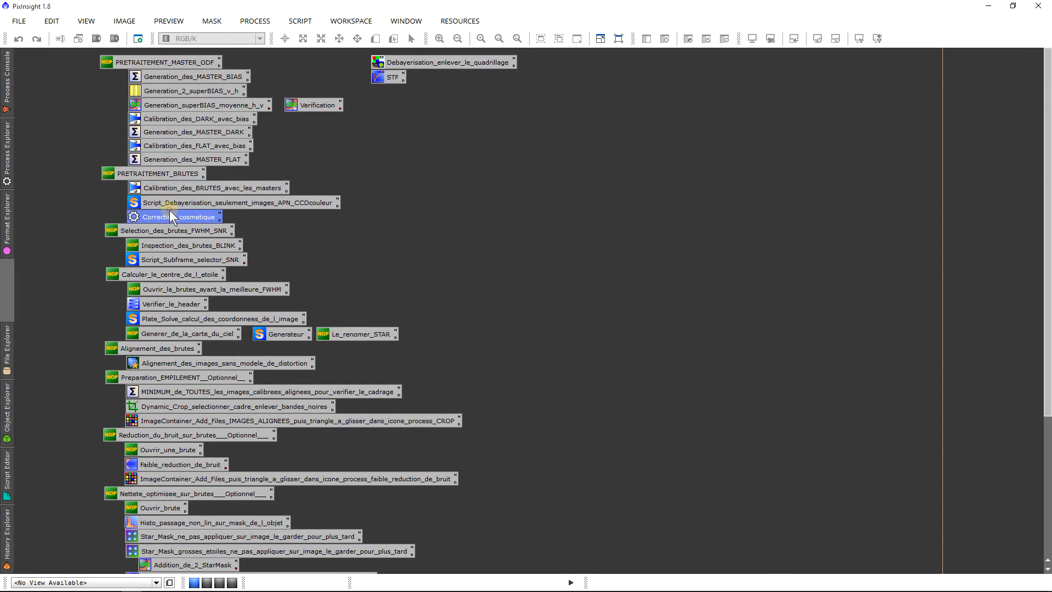
pyautogui.click(179, 361)
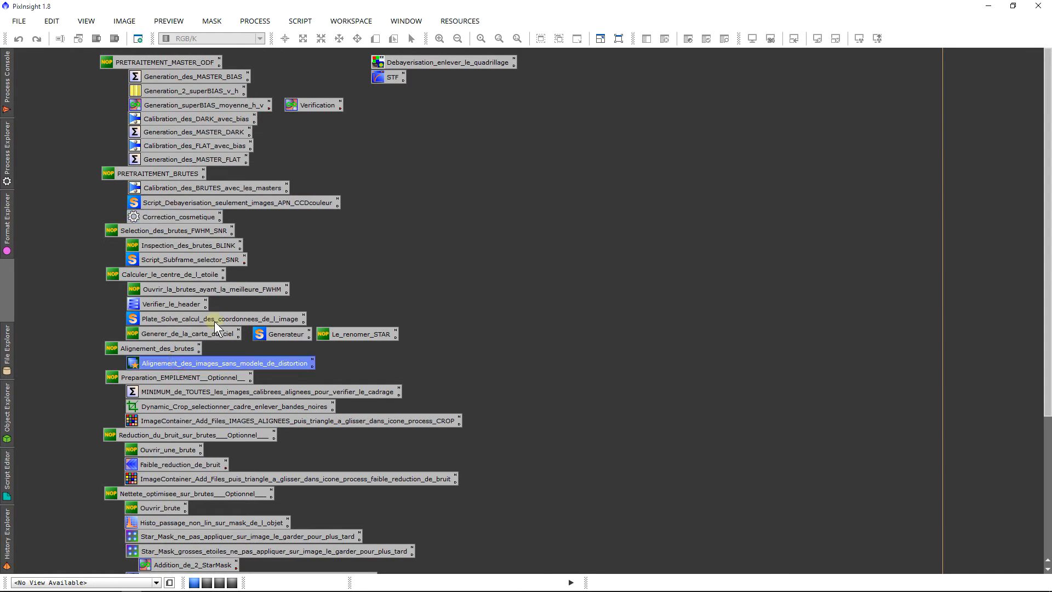
pyautogui.click(227, 396)
pyautogui.click(214, 463)
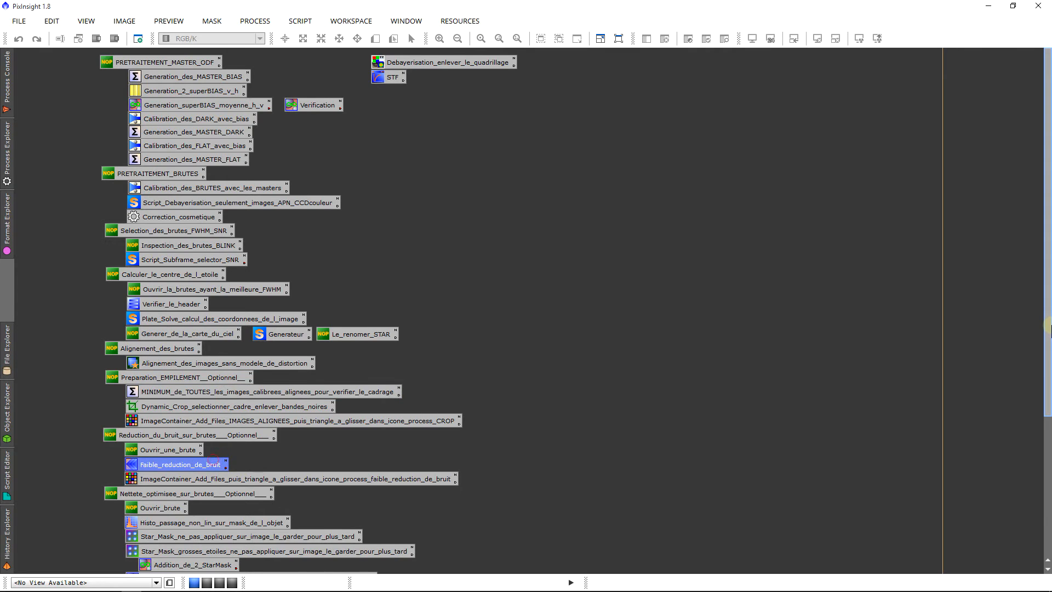
pyautogui.moveTo(1046, 328); pyautogui.dragTo(1047, 456)
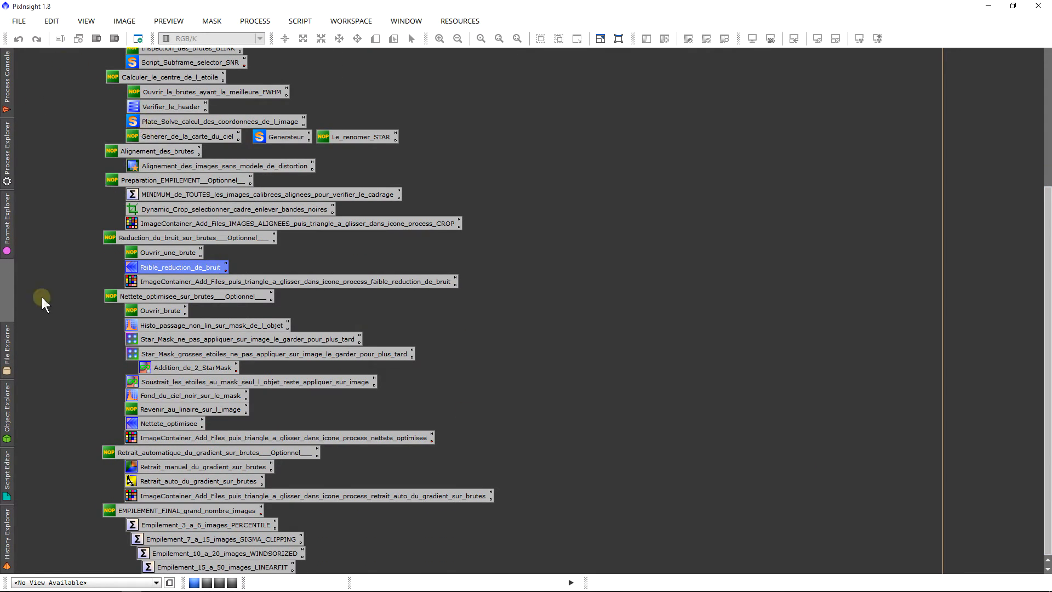
pyautogui.moveTo(98, 297); pyautogui.dragTo(243, 438)
pyautogui.click(42, 321)
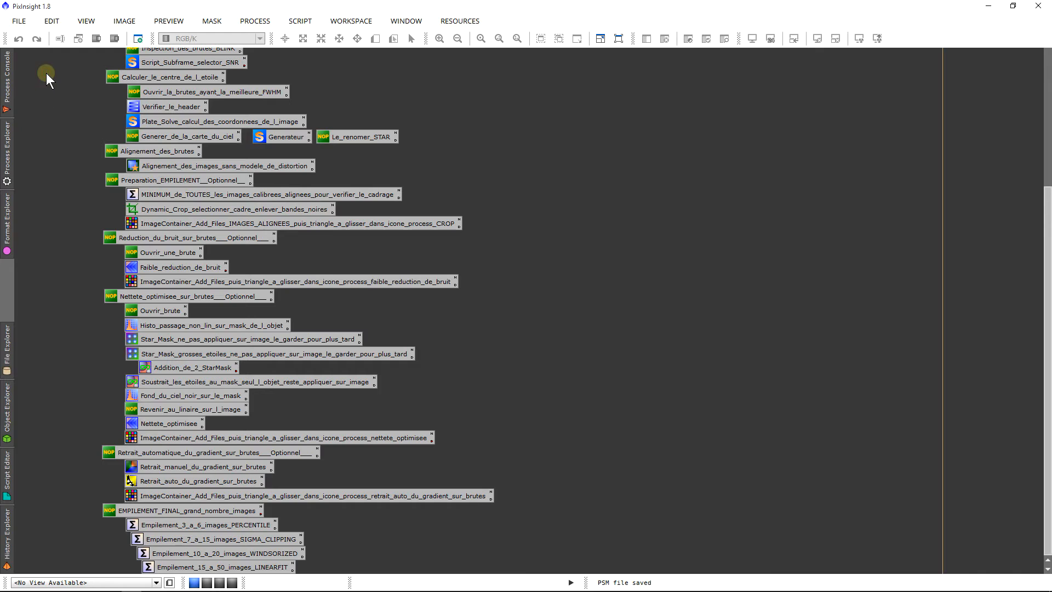
# Step: Open the denoised frame Capture_NGC7635 (14)_c_Cc_reg_crop_denoise.fit, auto-stretch its display, inspect it up close and close it
pyautogui.click(23, 24)
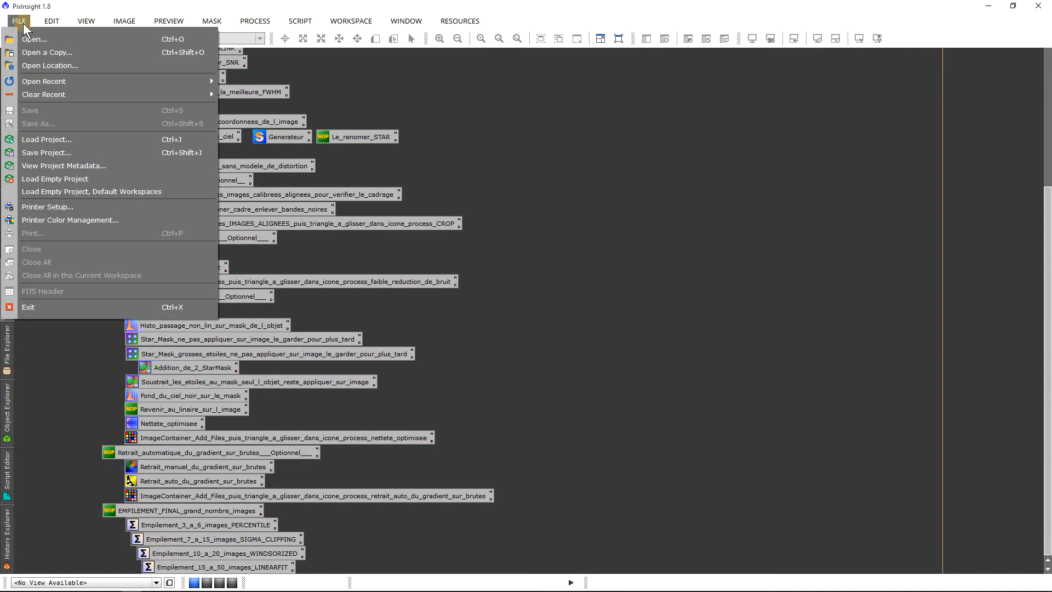
pyautogui.click(29, 33)
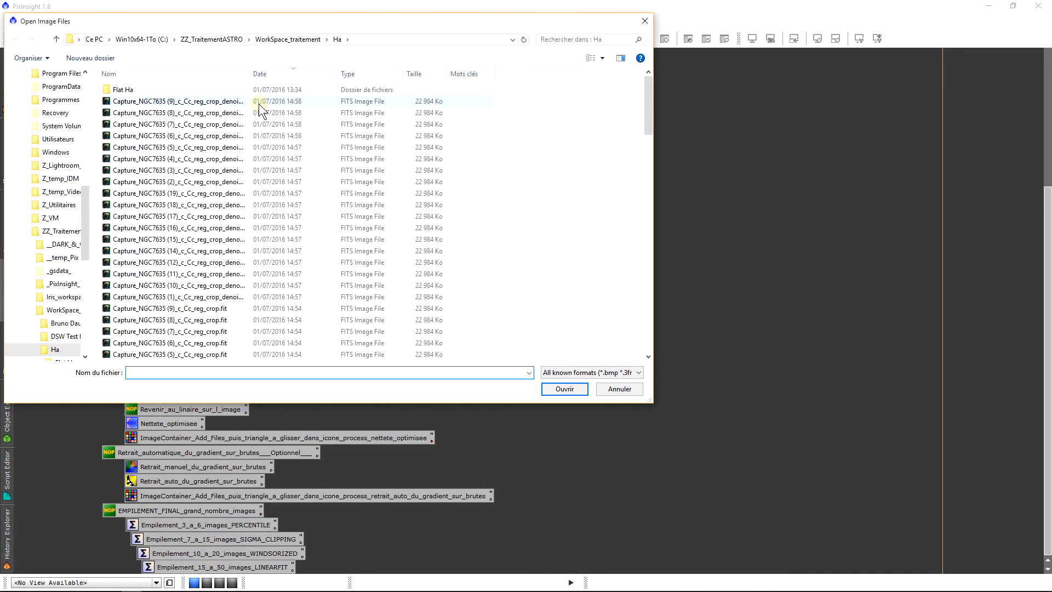
pyautogui.click(207, 171)
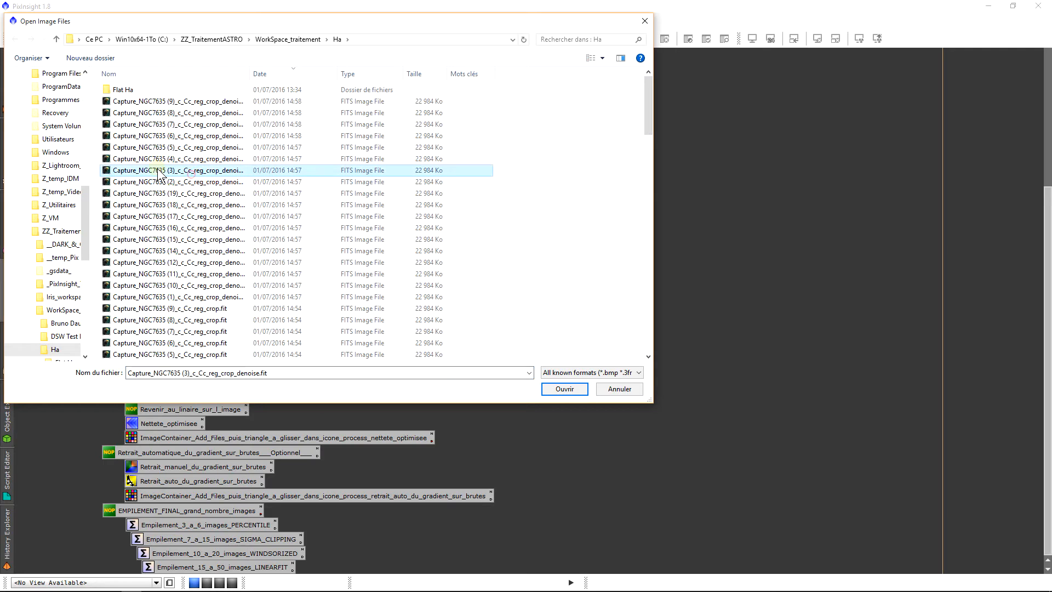
pyautogui.moveTo(181, 251); pyautogui.dragTo(552, 345)
pyautogui.click(564, 389)
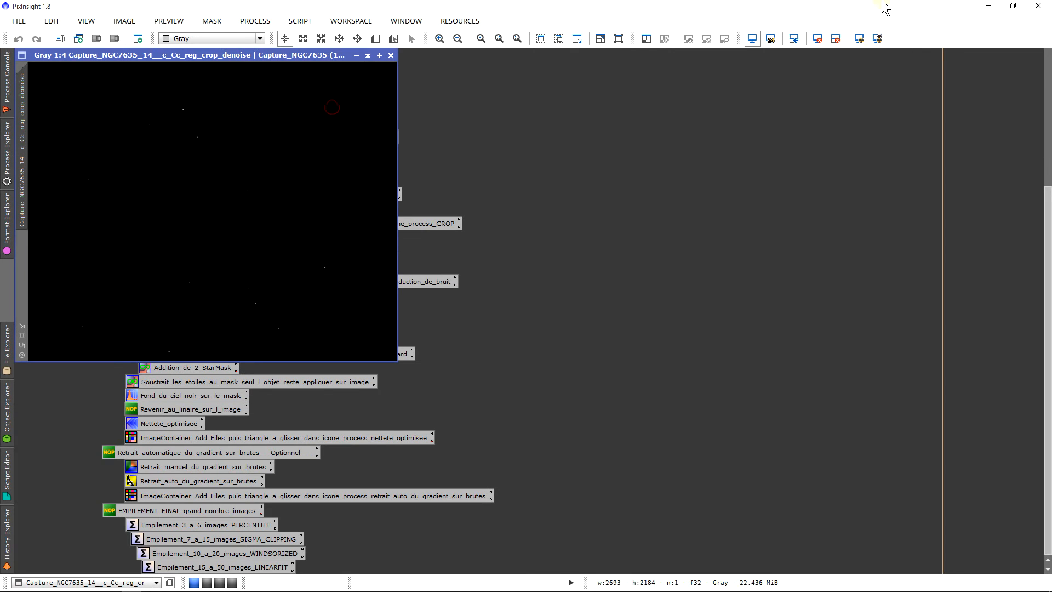
pyautogui.click(859, 40)
pyautogui.scroll(4, 282, 203)
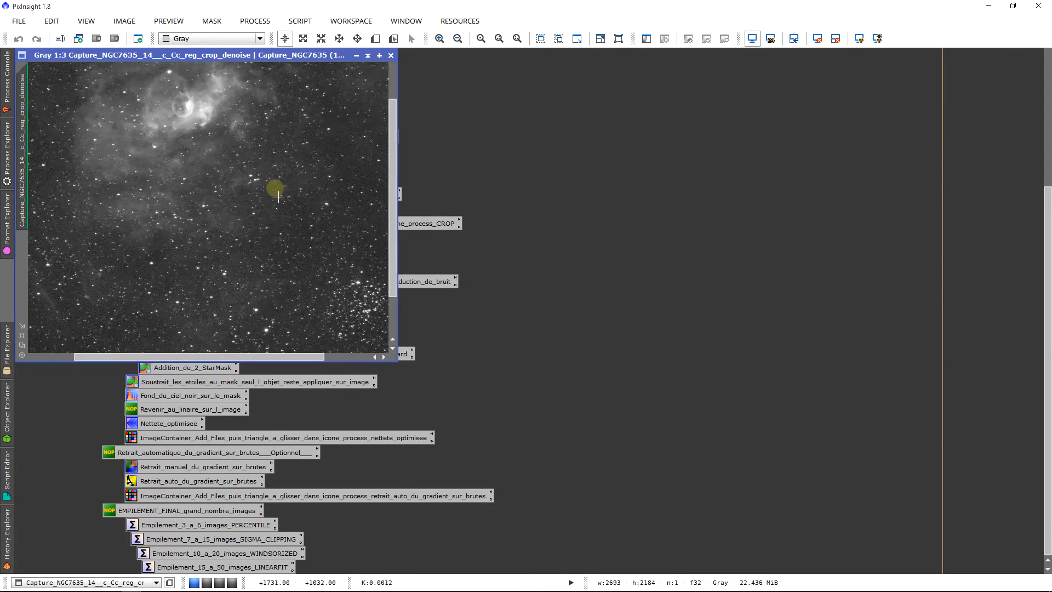
pyautogui.scroll(-3, 285, 210)
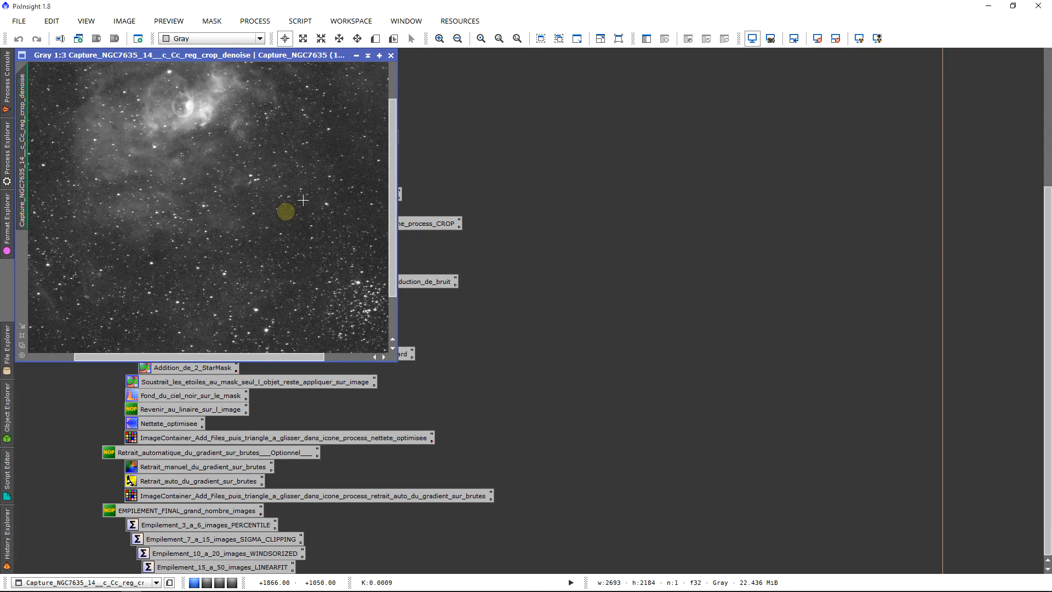
pyautogui.click(391, 55)
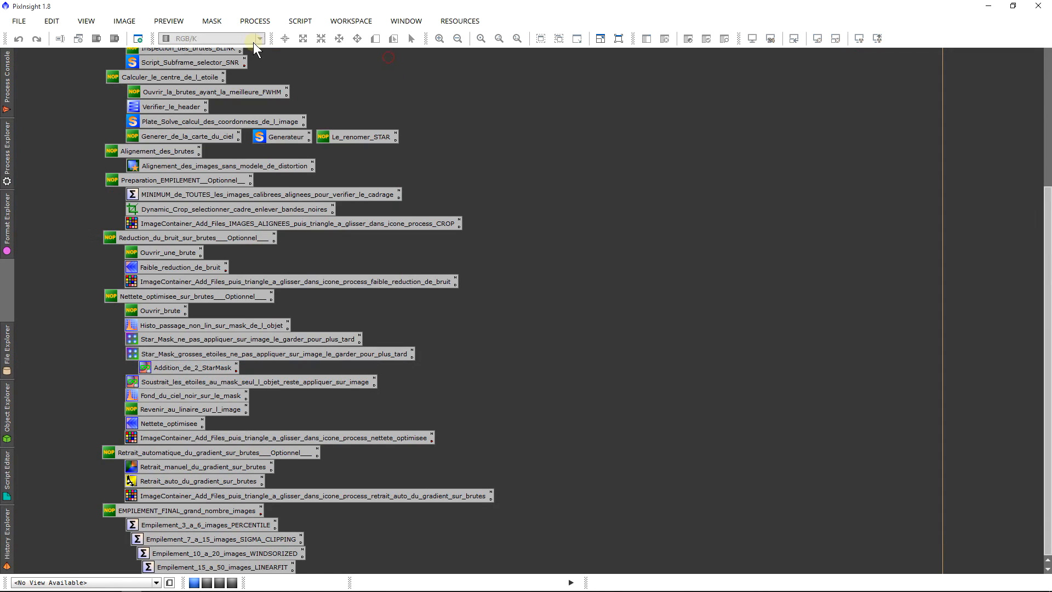
# Step: Open the denoised frame Capture_NGC7635 (11)_c_Cc_reg_crop_denoise.fit, auto-stretch its display and move its window clear of the workflow icons
pyautogui.click(25, 20)
pyautogui.click(38, 38)
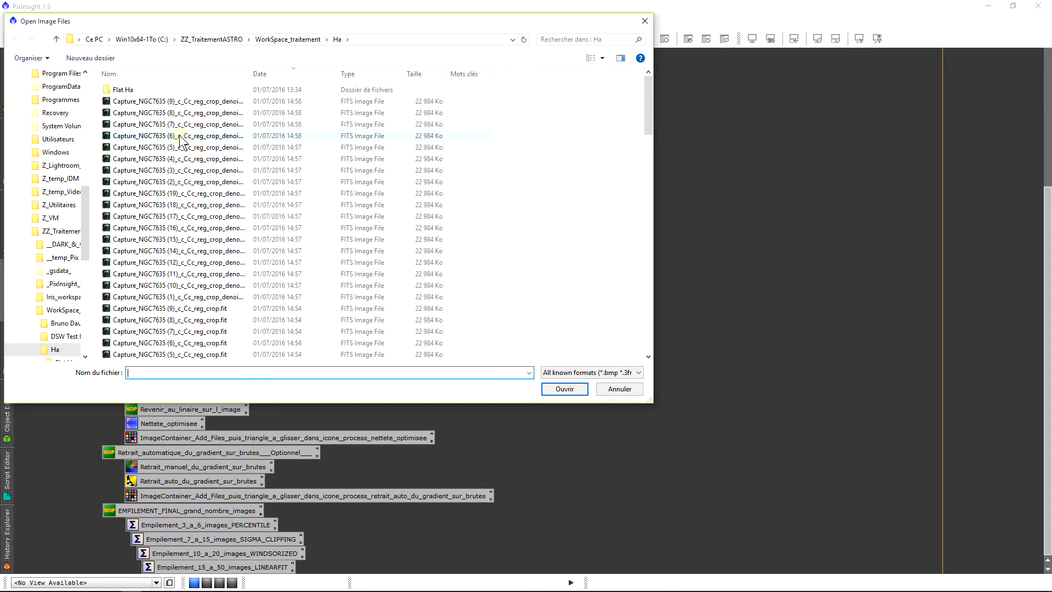
pyautogui.doubleClick(186, 276)
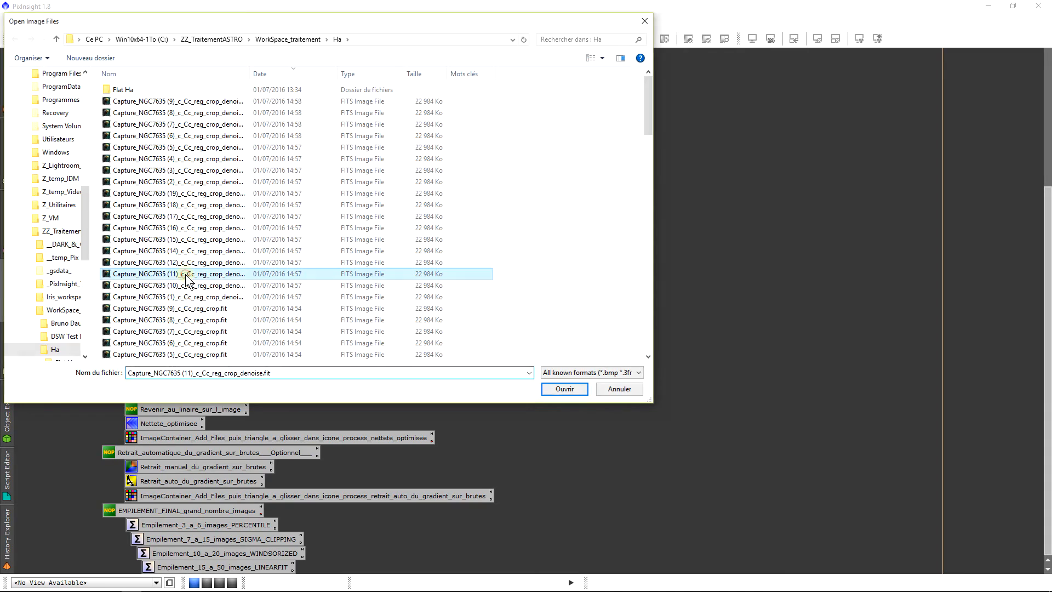
pyautogui.click(457, 361)
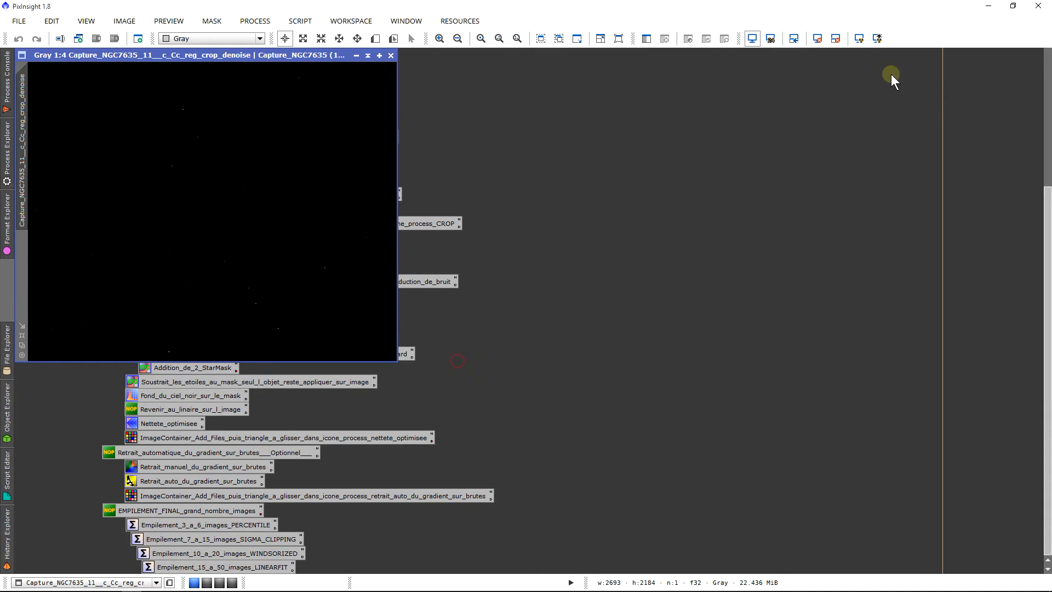
pyautogui.click(859, 38)
pyautogui.scroll(4, 211, 248)
pyautogui.scroll(-4, 212, 248)
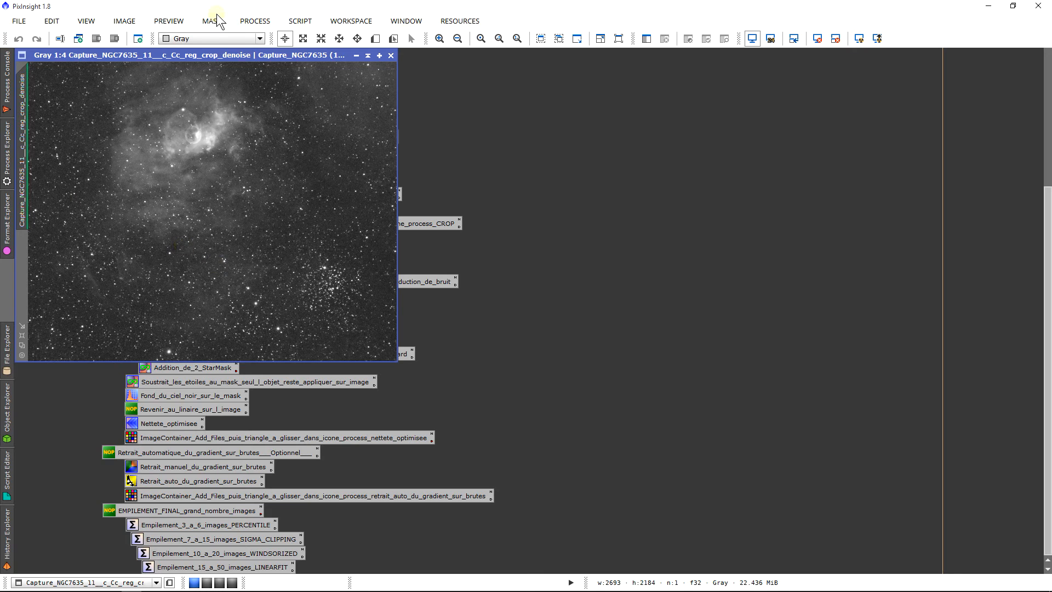
pyautogui.moveTo(195, 56); pyautogui.dragTo(537, 99)
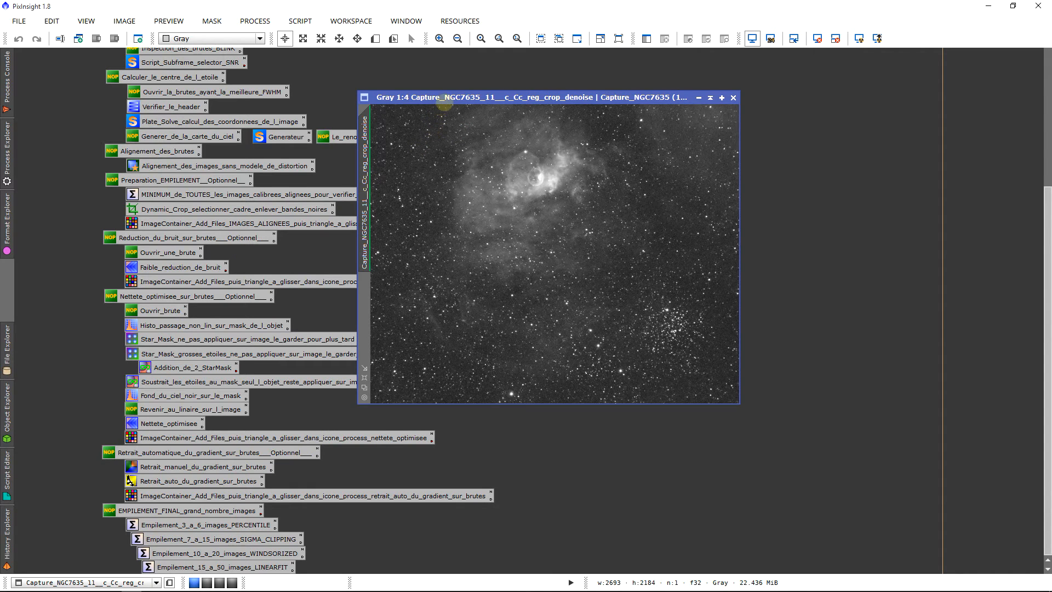
pyautogui.moveTo(442, 103); pyautogui.dragTo(494, 101)
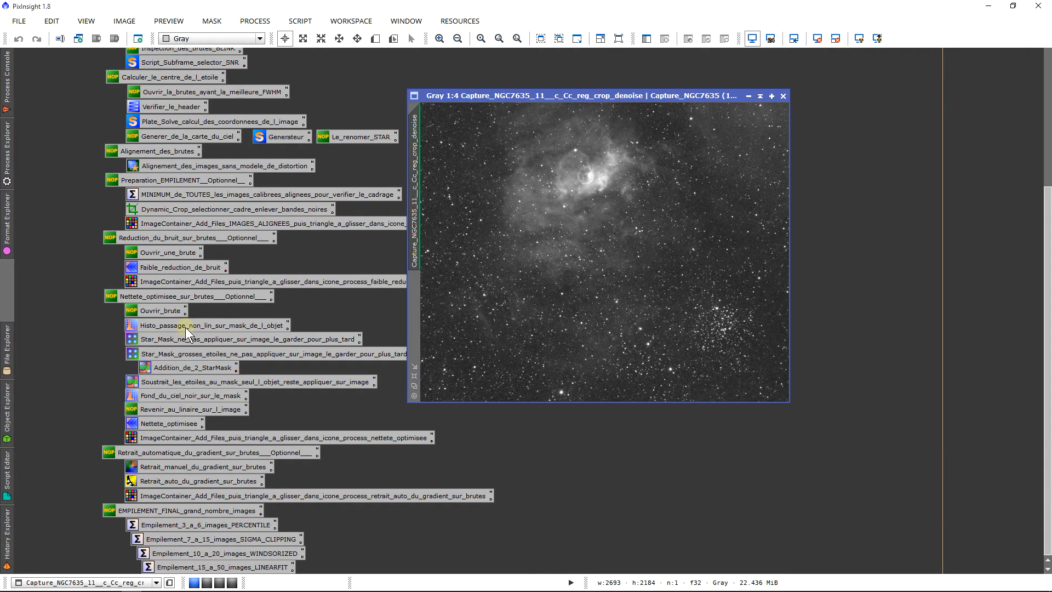
# Step: Open the HistogramTransformation stored in Histo_passage_non_lin_sur_mask_de_l_objet, reset the frame's screen stretch and start the real-time preview
pyautogui.click(229, 325)
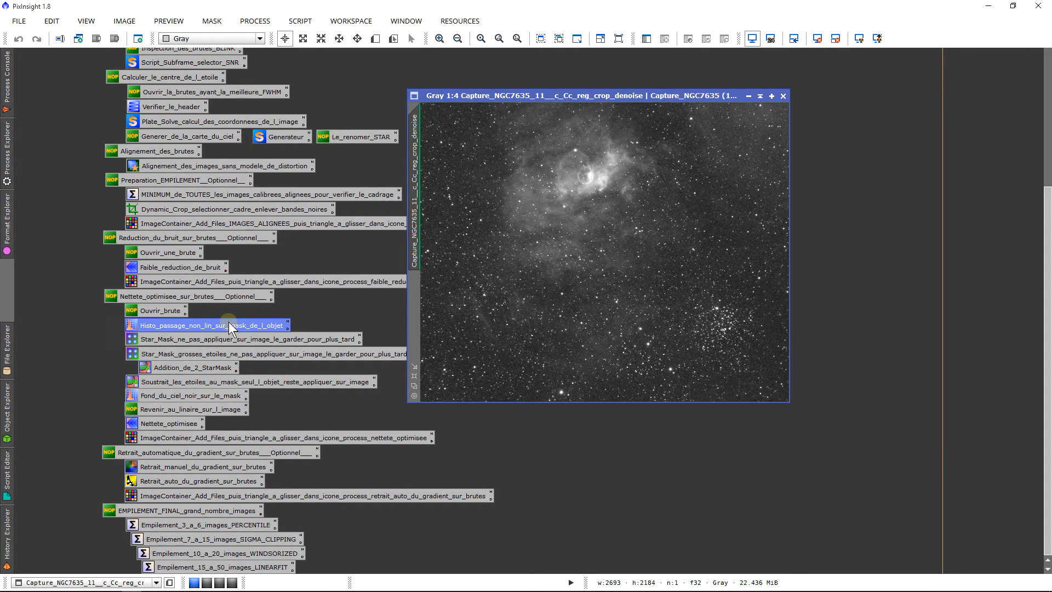
pyautogui.doubleClick(228, 325)
pyautogui.click(532, 240)
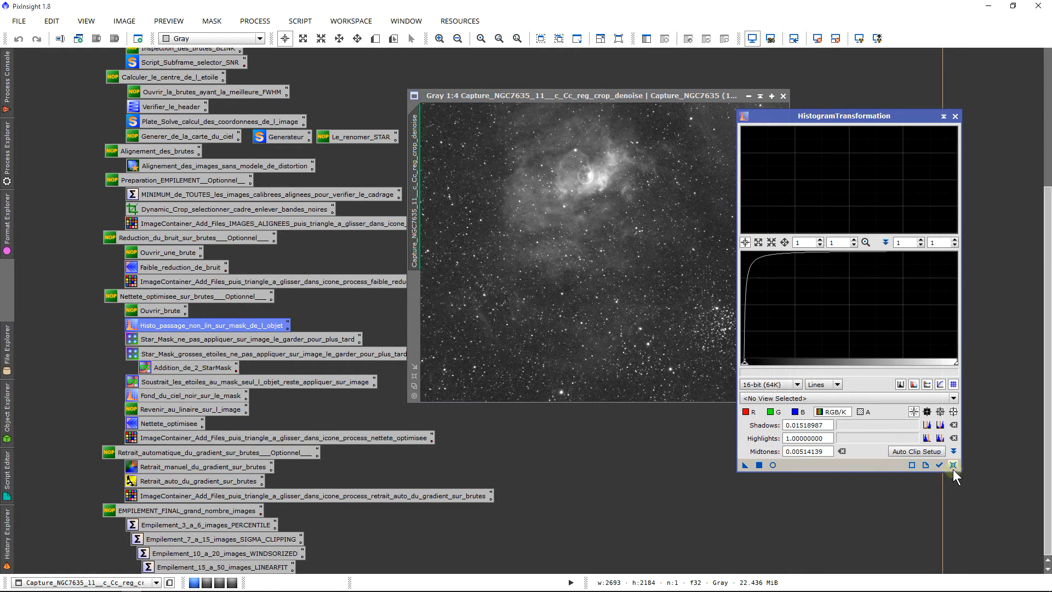
pyautogui.click(816, 39)
pyautogui.moveTo(1047, 346); pyautogui.dragTo(1047, 166)
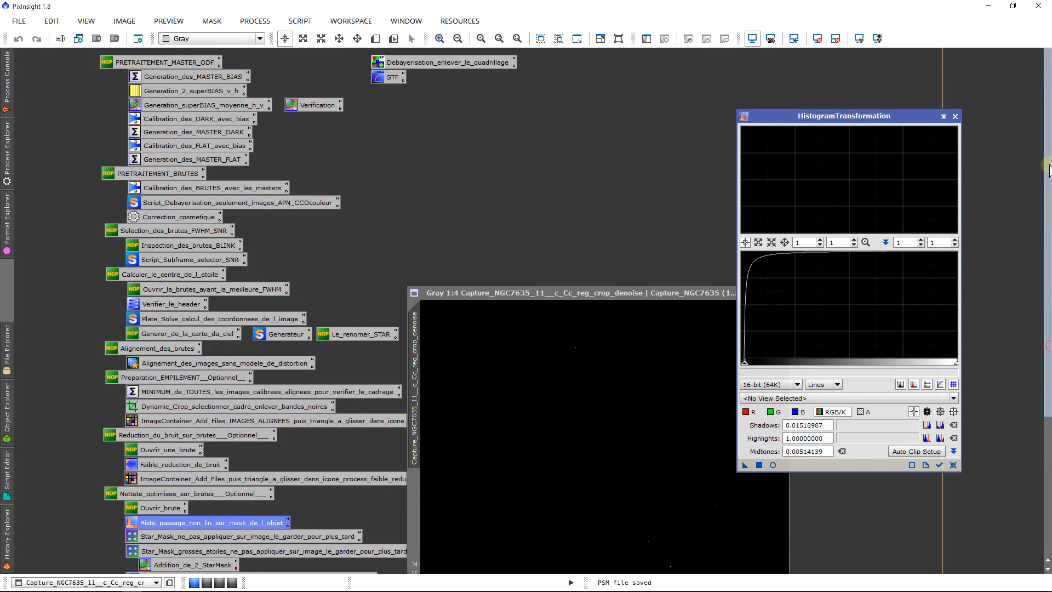
pyautogui.click(773, 465)
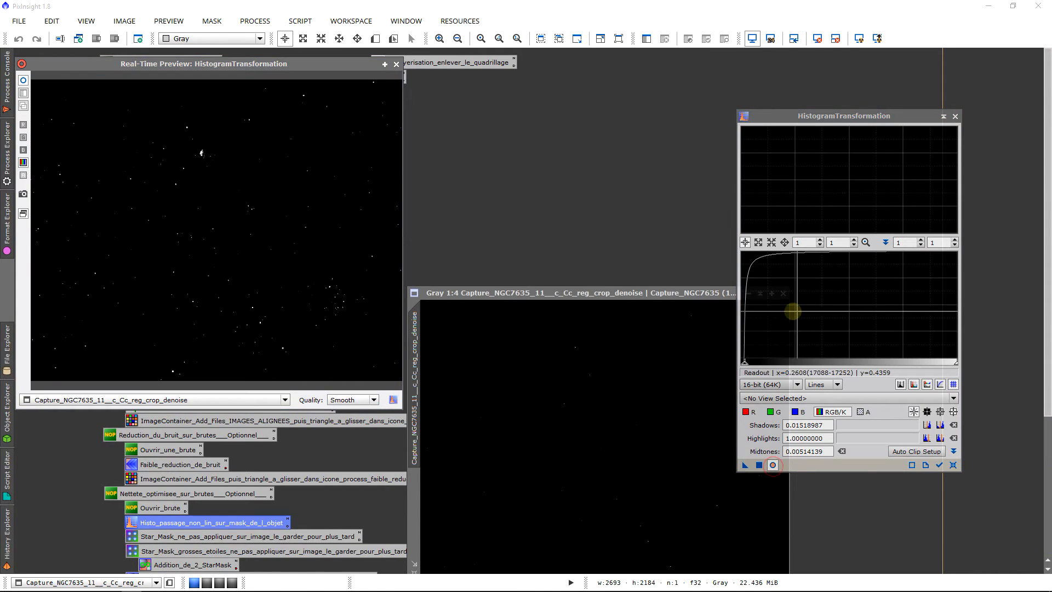
# Step: Set the histogram's horizontal zoom to 10 and select the Capture_NGC7635_11__c_Cc_reg_crop_denoise view in HistogramTransformation
pyautogui.click(803, 242)
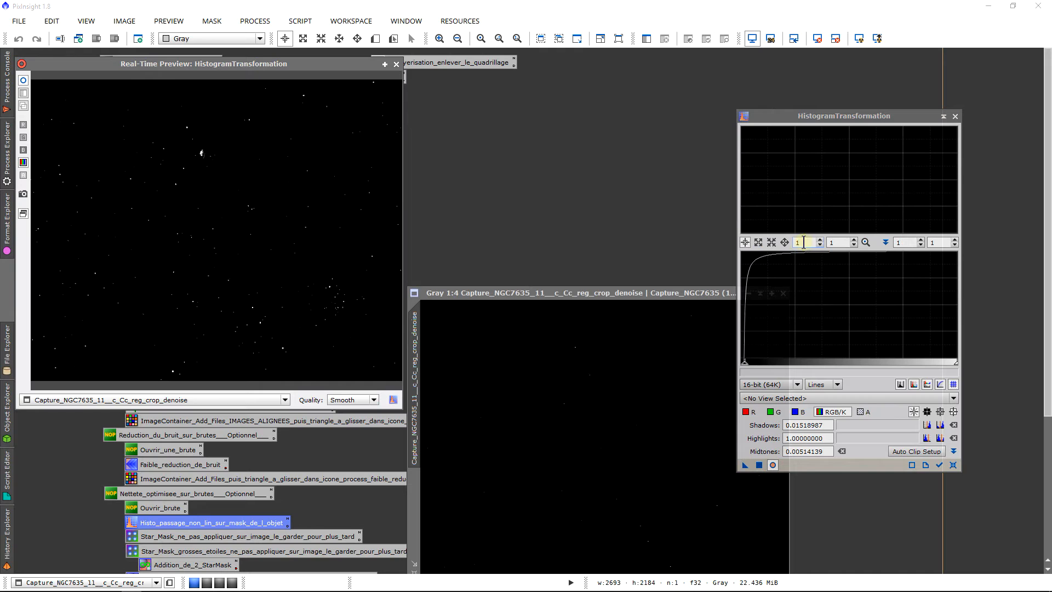
pyautogui.click(803, 242)
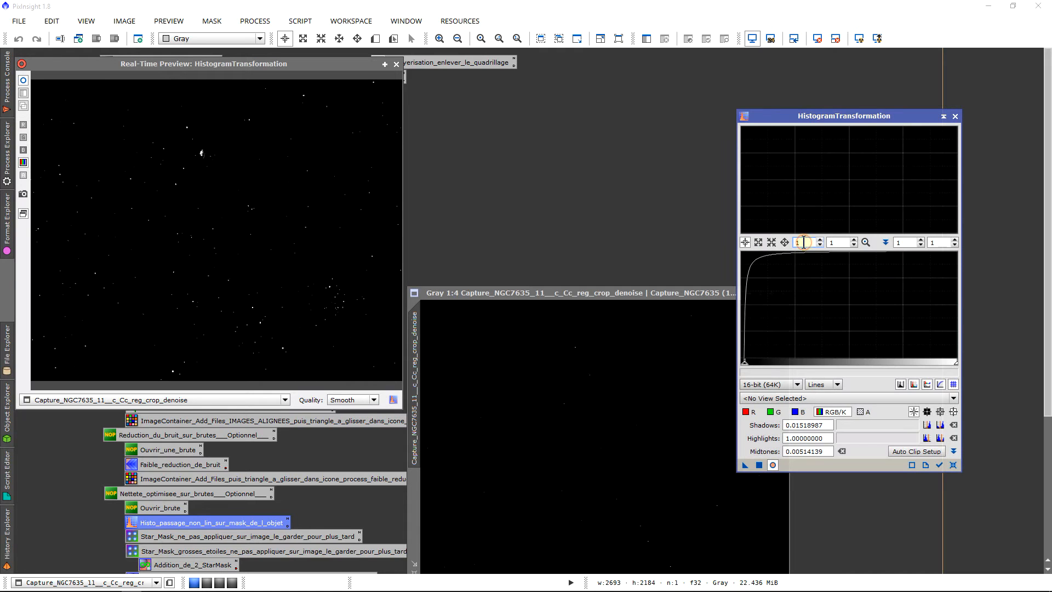
pyautogui.write('0')
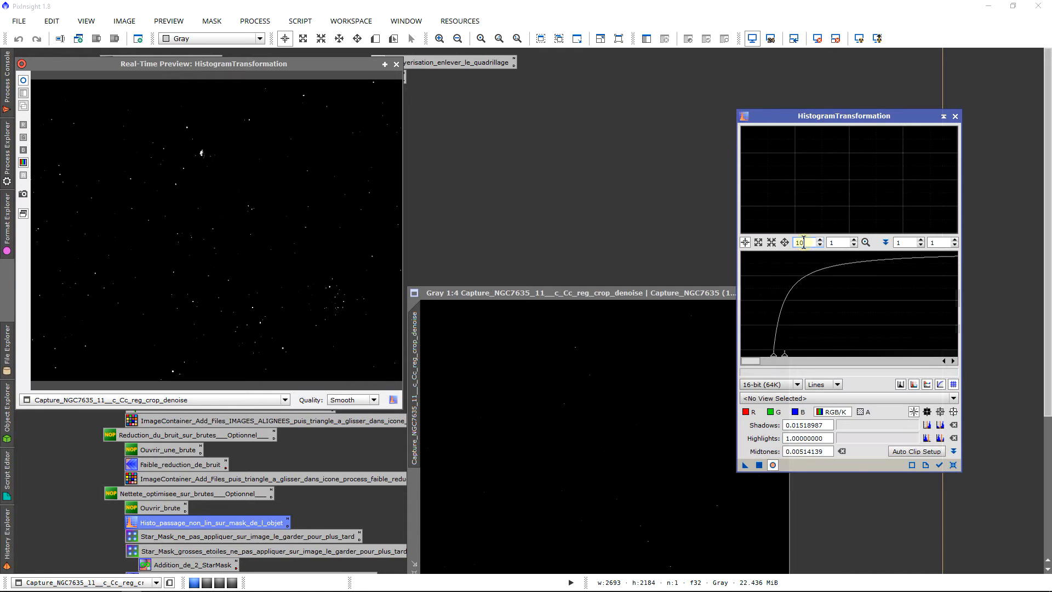
pyautogui.click(780, 397)
pyautogui.click(780, 417)
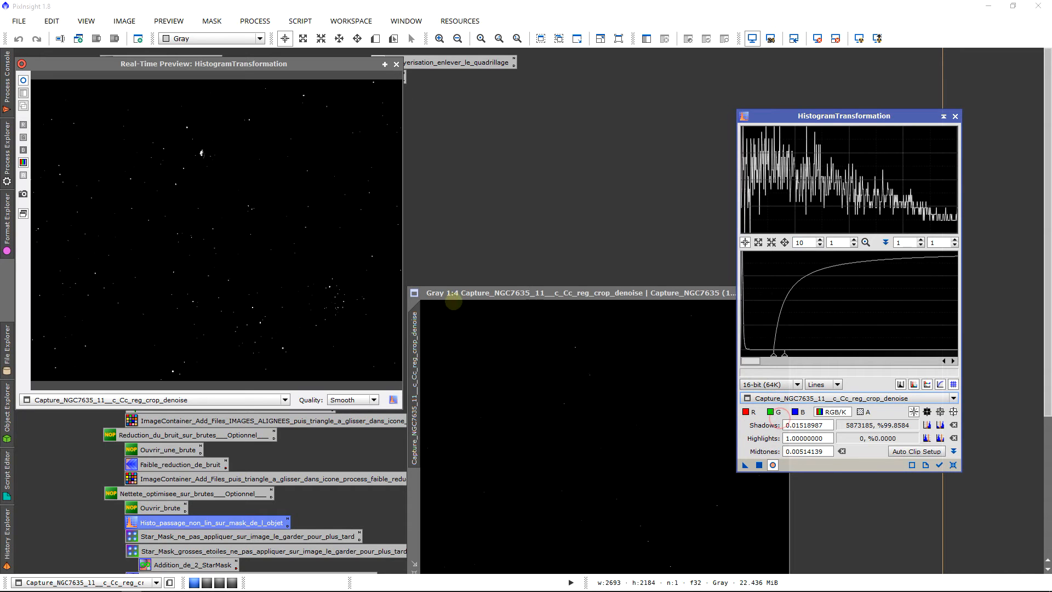
# Step: Apply HistogramTransformation to the frame with shadows 0 and midtones 0.00277848, closing the preview and the process
pyautogui.moveTo(772, 355)
pyautogui.mouseDown()
pyautogui.moveTo(707, 359)
pyautogui.moveTo(746, 358)
pyautogui.mouseUp()
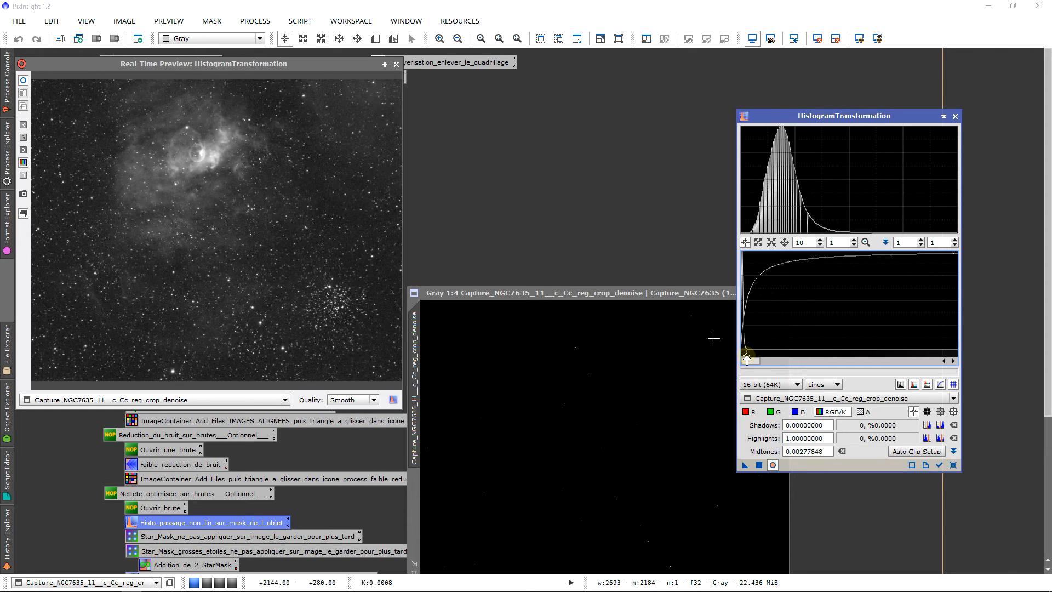
pyautogui.click(396, 64)
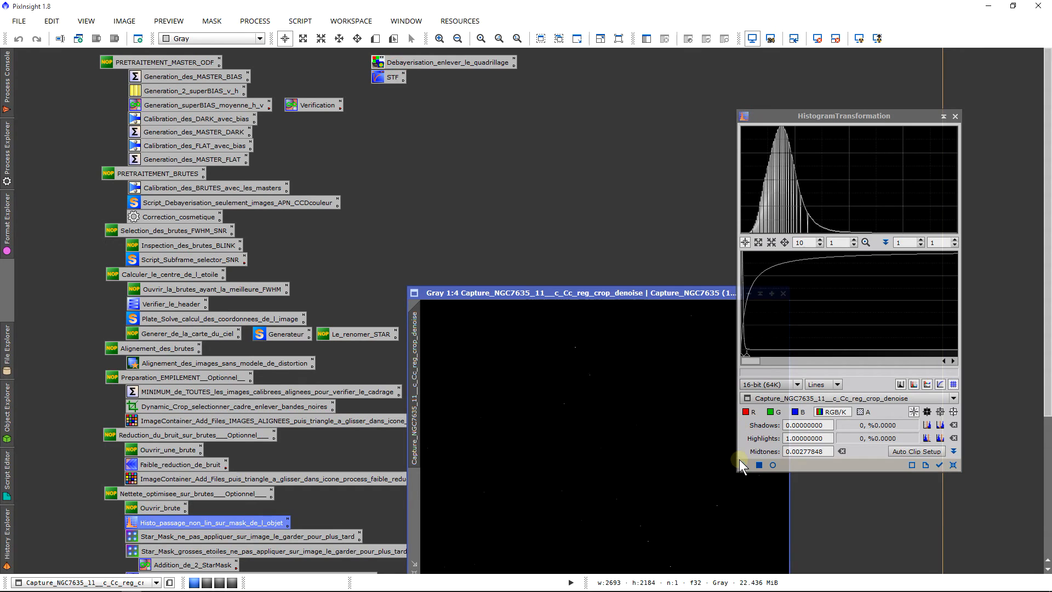
pyautogui.moveTo(743, 464); pyautogui.dragTo(644, 456)
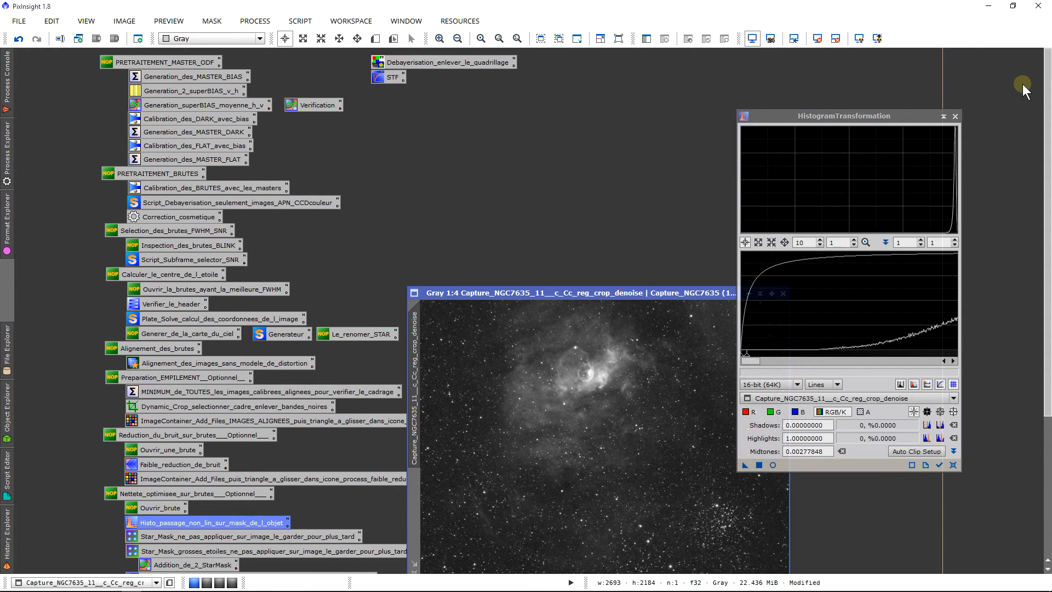
pyautogui.click(955, 116)
# Step: Reposition the stretched frame beside the Nettete_optimisee workflow icons and check its display with auto-stretch applied and reset
pyautogui.scroll(-1, 1047, 167)
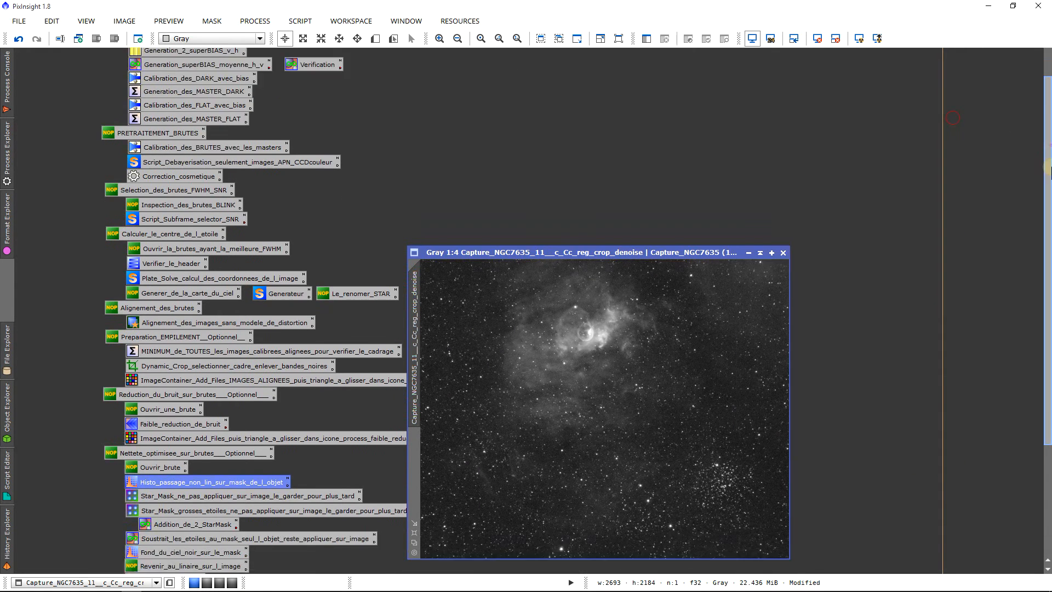
pyautogui.moveTo(1047, 167); pyautogui.dragTo(1047, 264)
pyautogui.scroll(4, 678, 275)
pyautogui.scroll(-4, 678, 275)
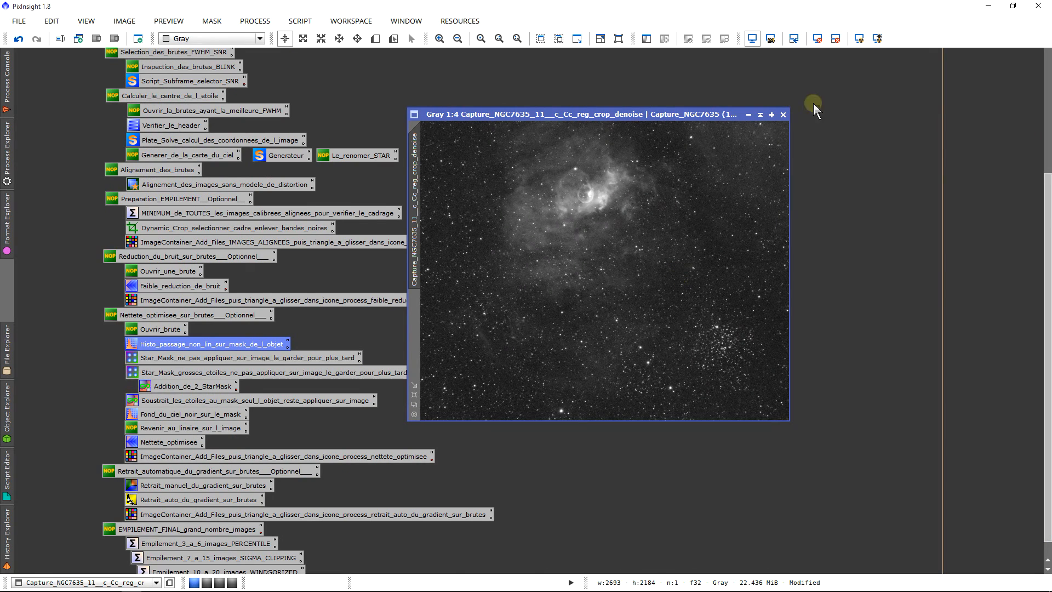
pyautogui.moveTo(701, 111); pyautogui.dragTo(725, 213)
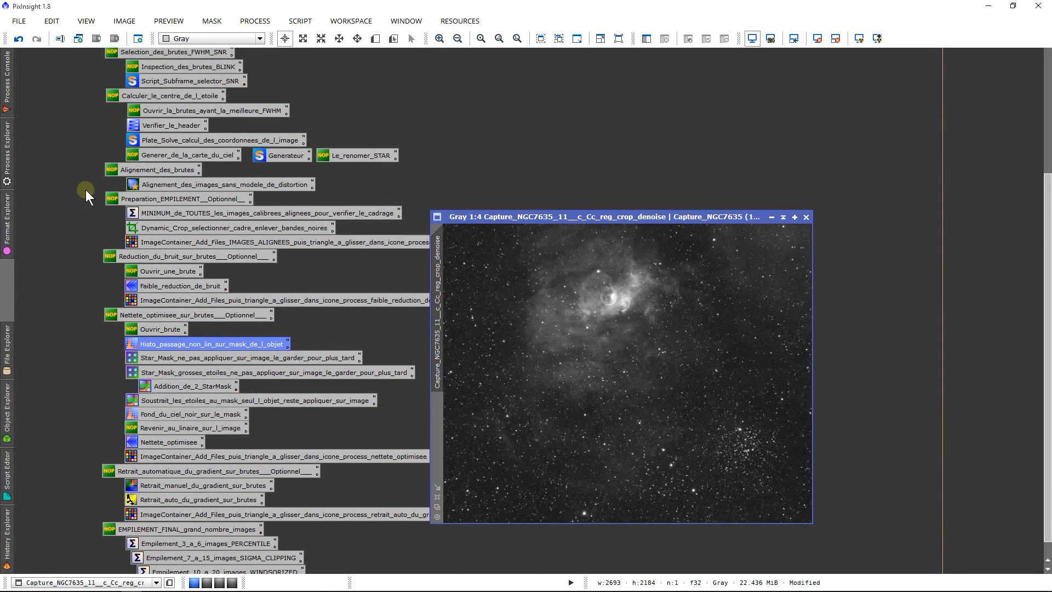
pyautogui.moveTo(1047, 333); pyautogui.dragTo(1048, 347)
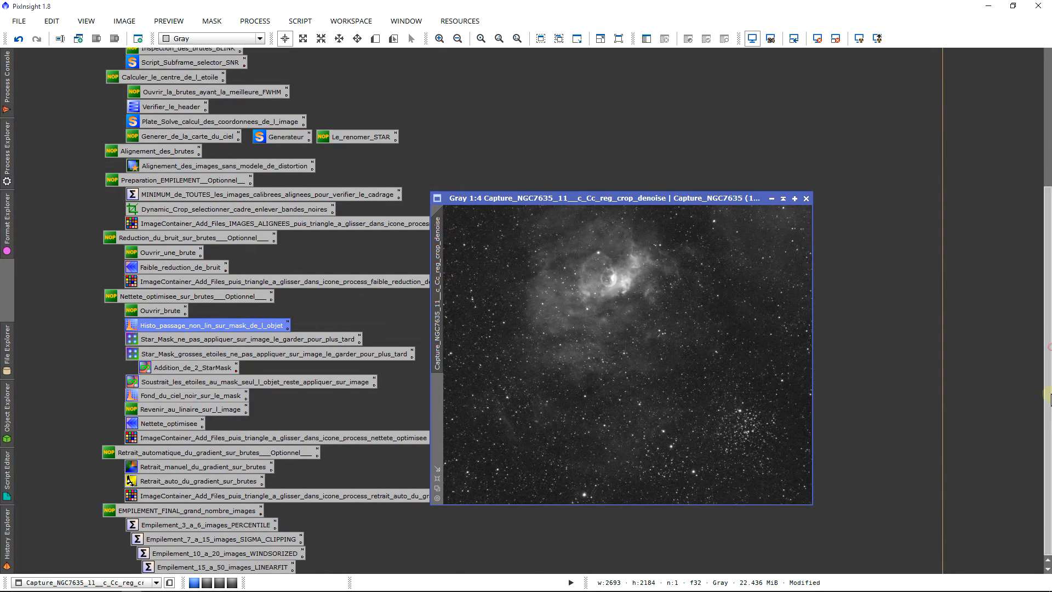
pyautogui.click(858, 38)
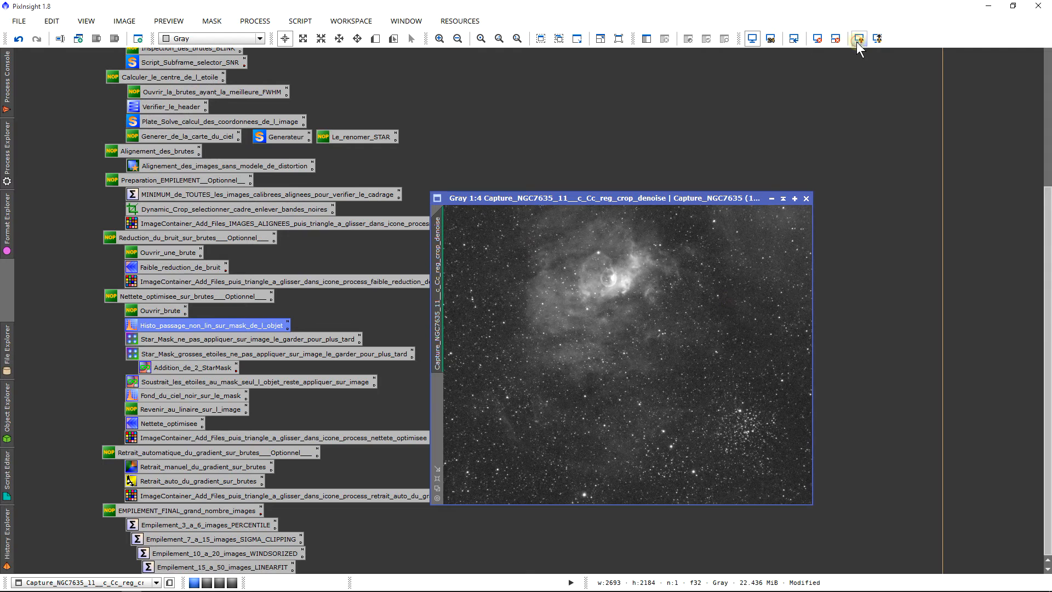
pyautogui.click(817, 42)
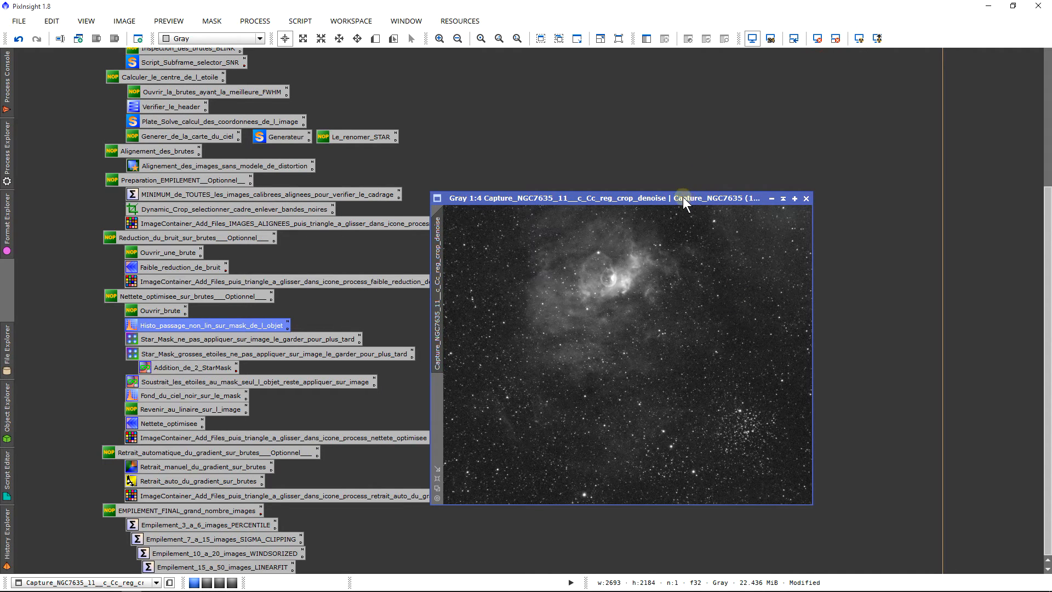
pyautogui.moveTo(683, 198); pyautogui.dragTo(652, 185)
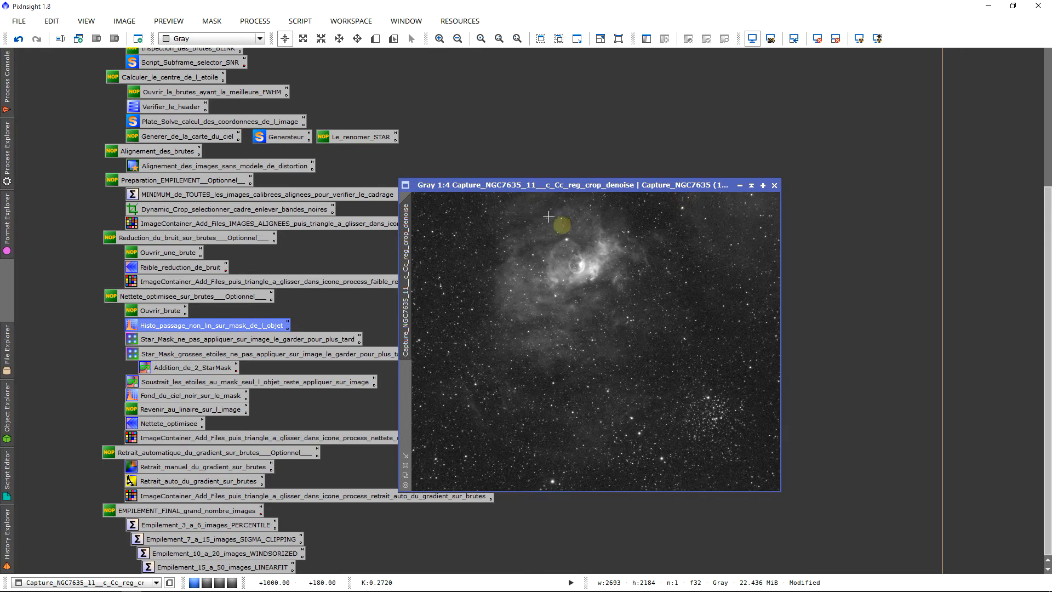
pyautogui.moveTo(484, 178); pyautogui.dragTo(487, 182)
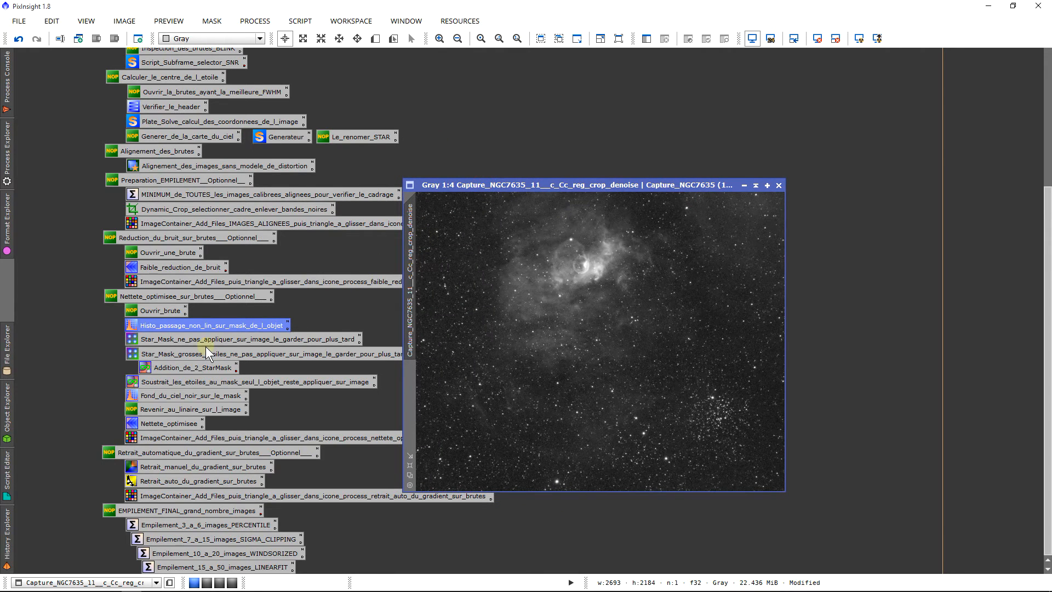
# Step: Open the StarMask process stored in Star_Mask_ne_pas_appliquer_sur_image_le_garder_pour_plus_tard and inspect the frame's stars up close
pyautogui.doubleClick(189, 338)
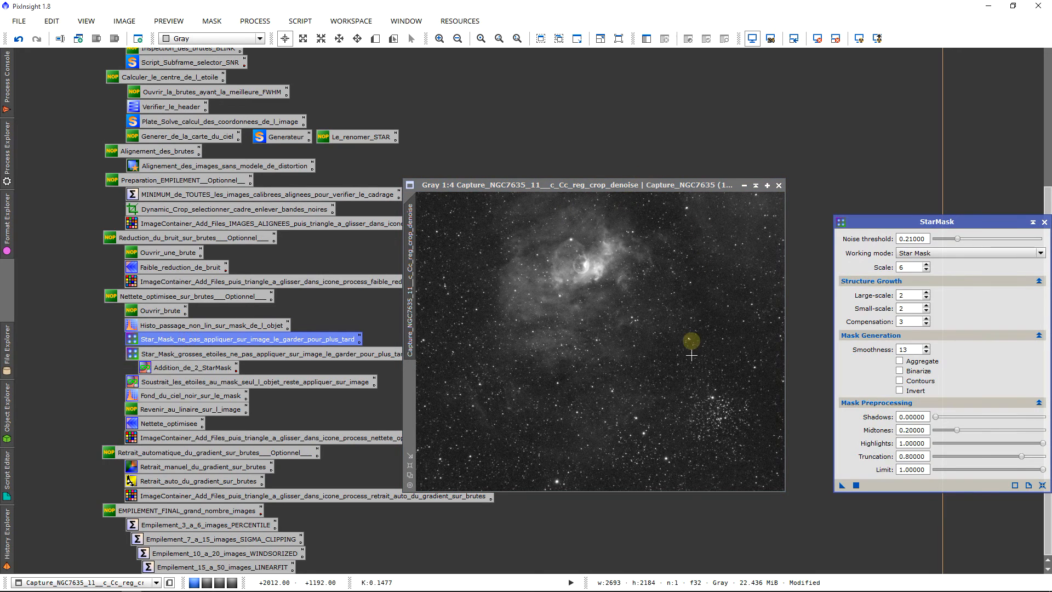
pyautogui.scroll(4, 641, 366)
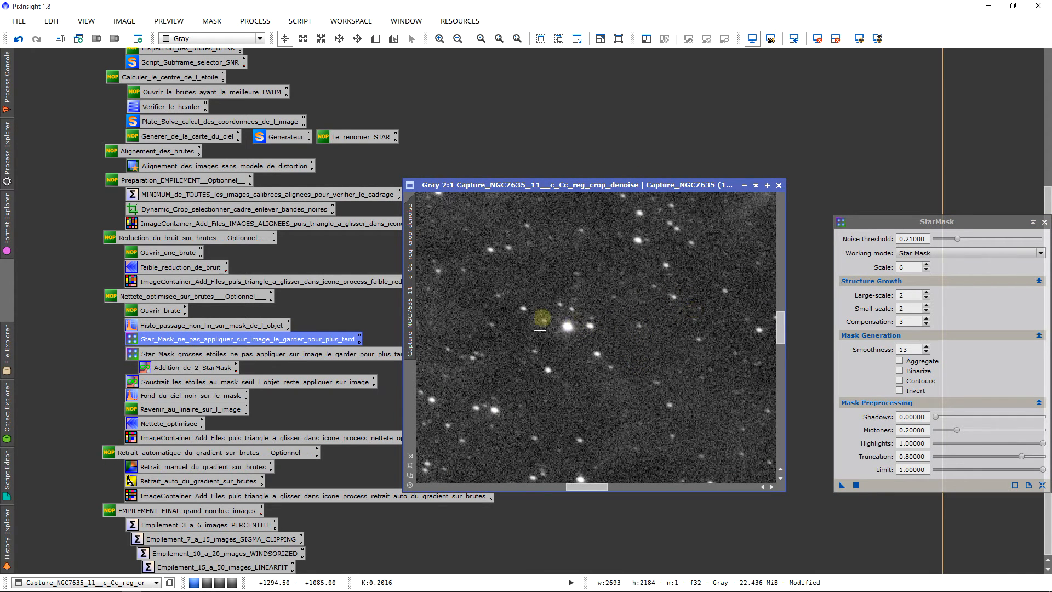
pyautogui.scroll(-4, 590, 321)
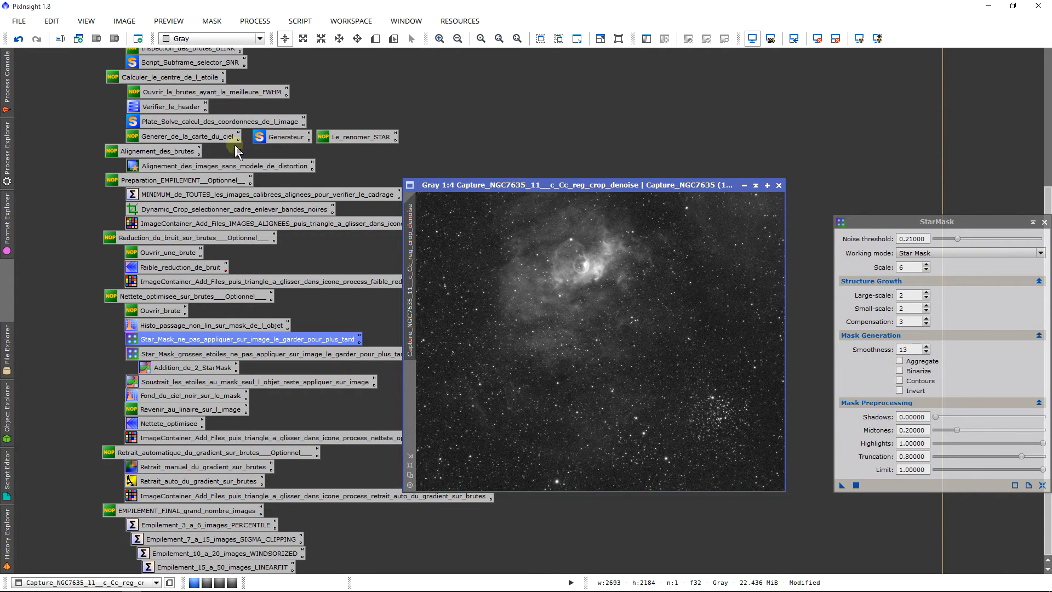
# Step: Read the Statistics of the stretched Capture_NGC7635_11__c_Cc_reg_crop_denoise frame as a guide for the StarMask noise threshold, then close Statistics
pyautogui.click(7, 139)
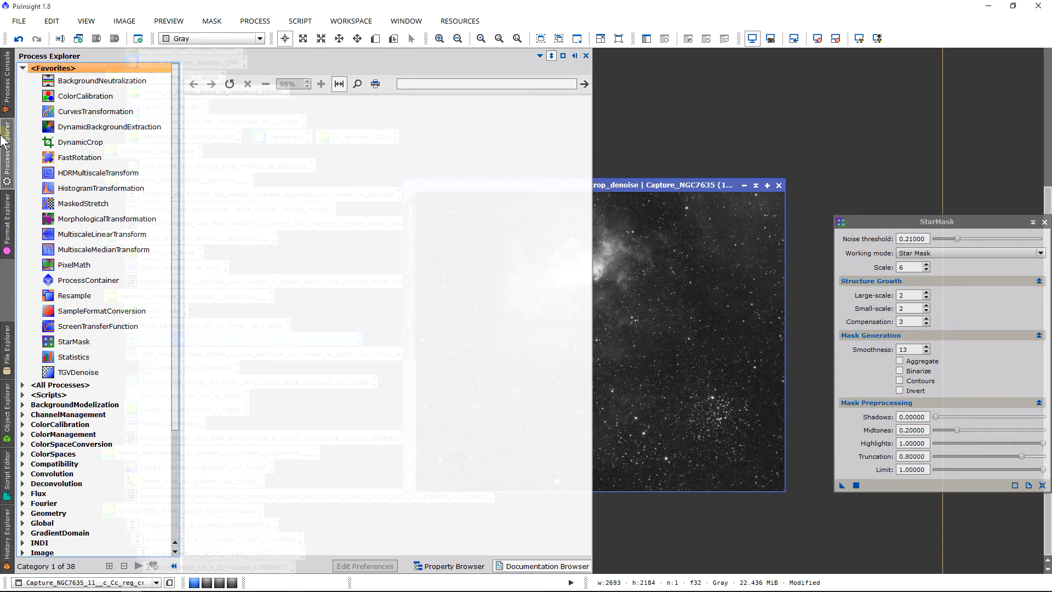
pyautogui.click(3, 142)
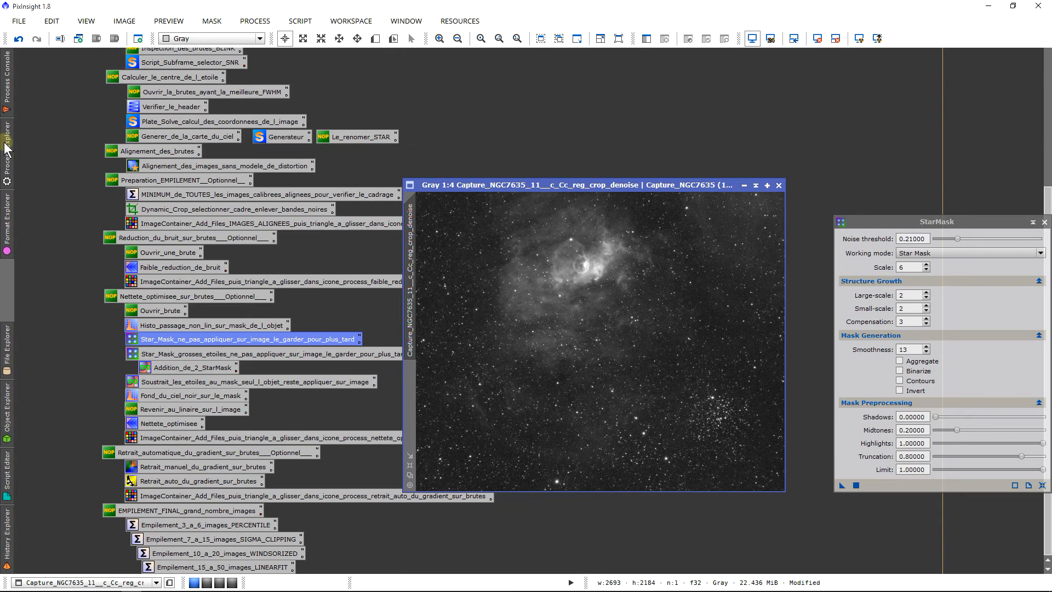
pyautogui.click(5, 143)
pyautogui.click(75, 359)
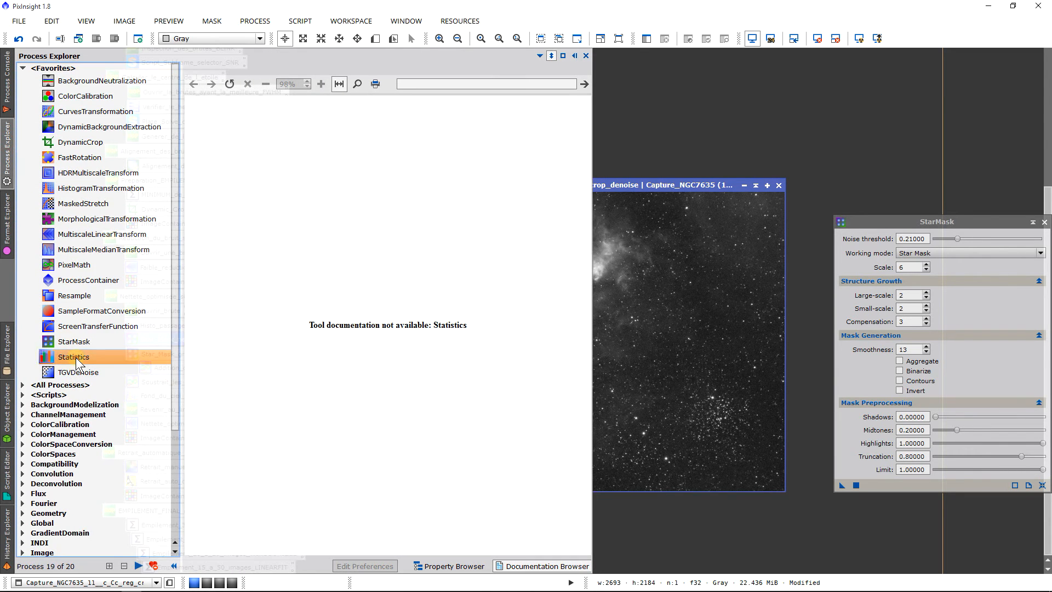
pyautogui.doubleClick(75, 359)
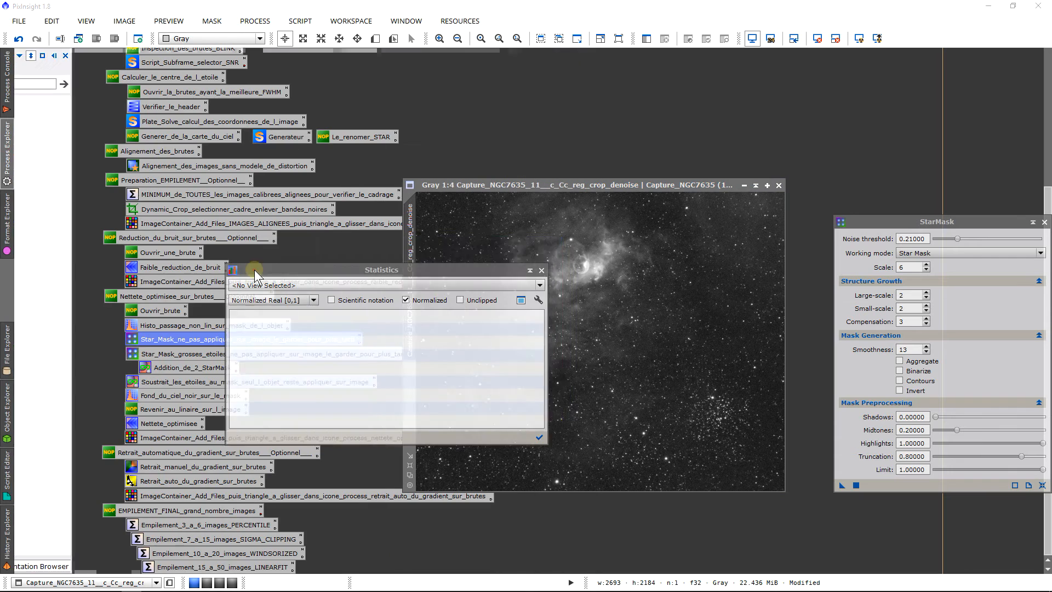
pyautogui.moveTo(254, 270); pyautogui.dragTo(204, 265)
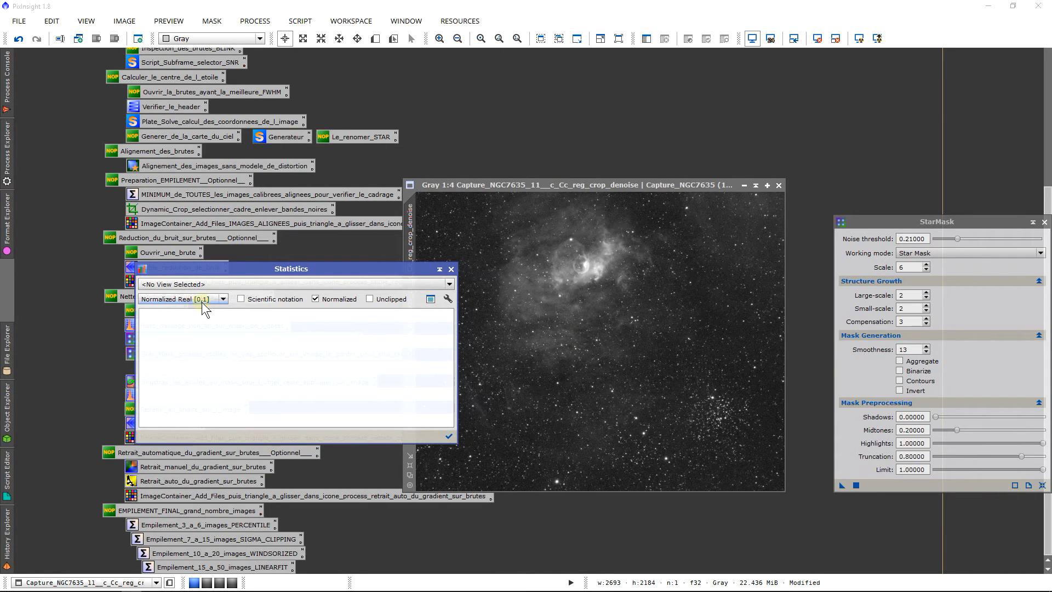
pyautogui.click(291, 284)
pyautogui.click(269, 301)
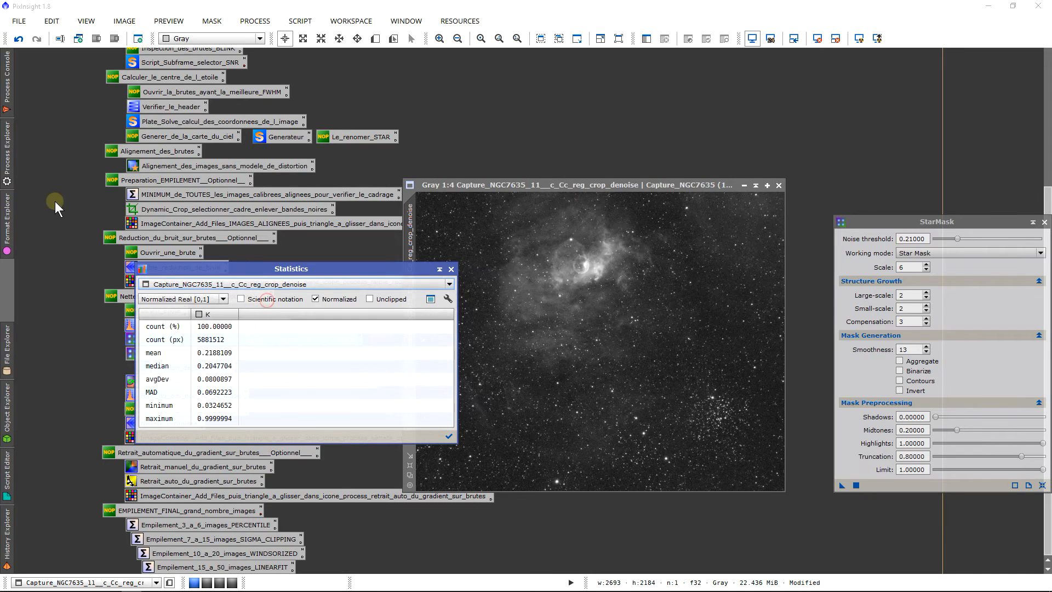
pyautogui.click(451, 269)
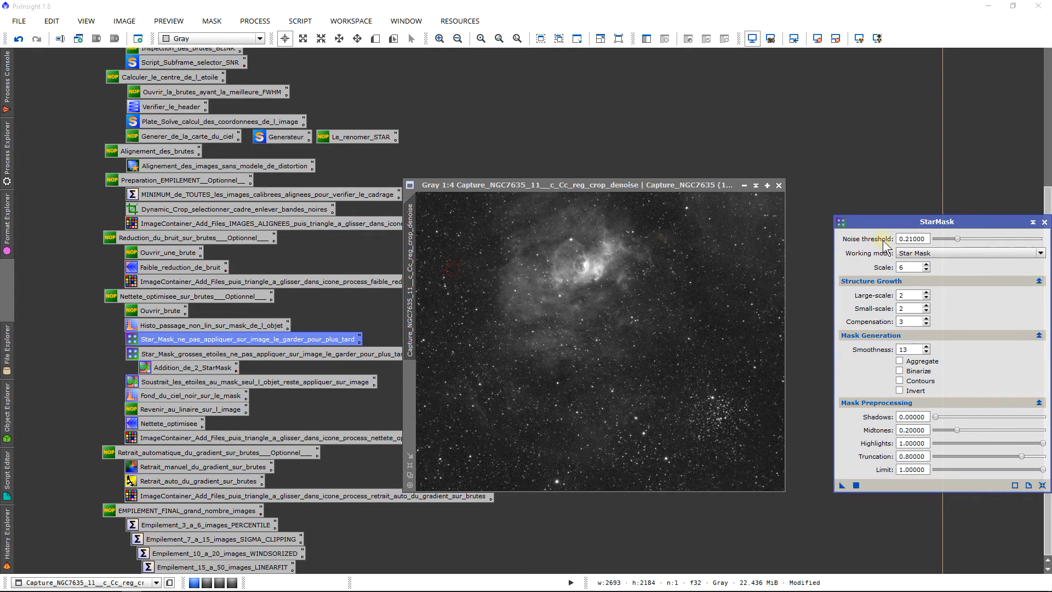
# Step: Set the StarMask preprocessing midtones to 0.25
pyautogui.click(911, 238)
pyautogui.click(958, 431)
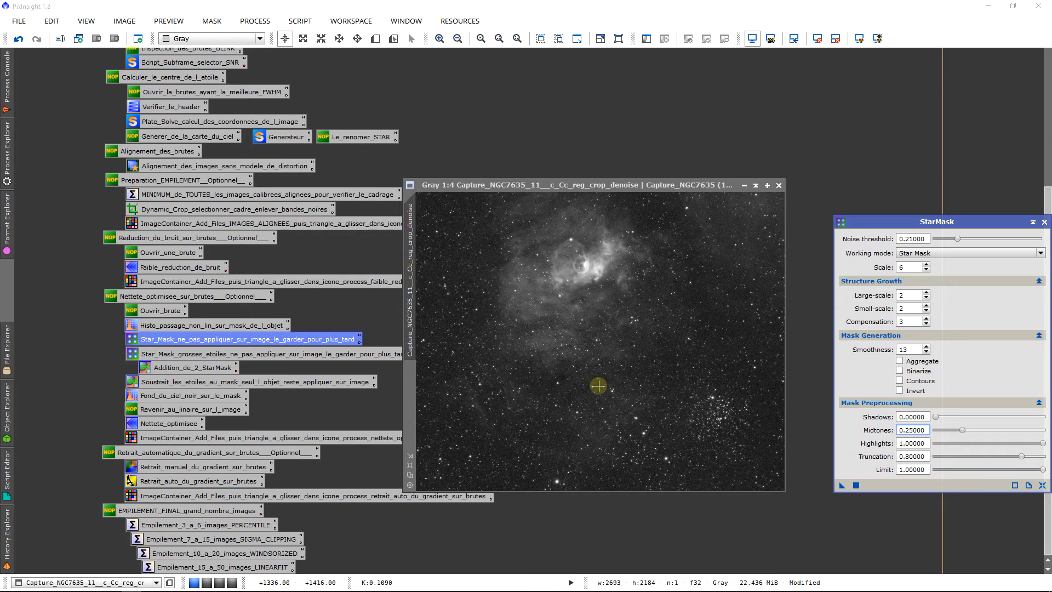
# Step: Inspect faint stars and background noise in the denoised frame up close and set the StarMask noise threshold to 0.30
pyautogui.scroll(5, 602, 390)
pyautogui.scroll(1, 610, 404)
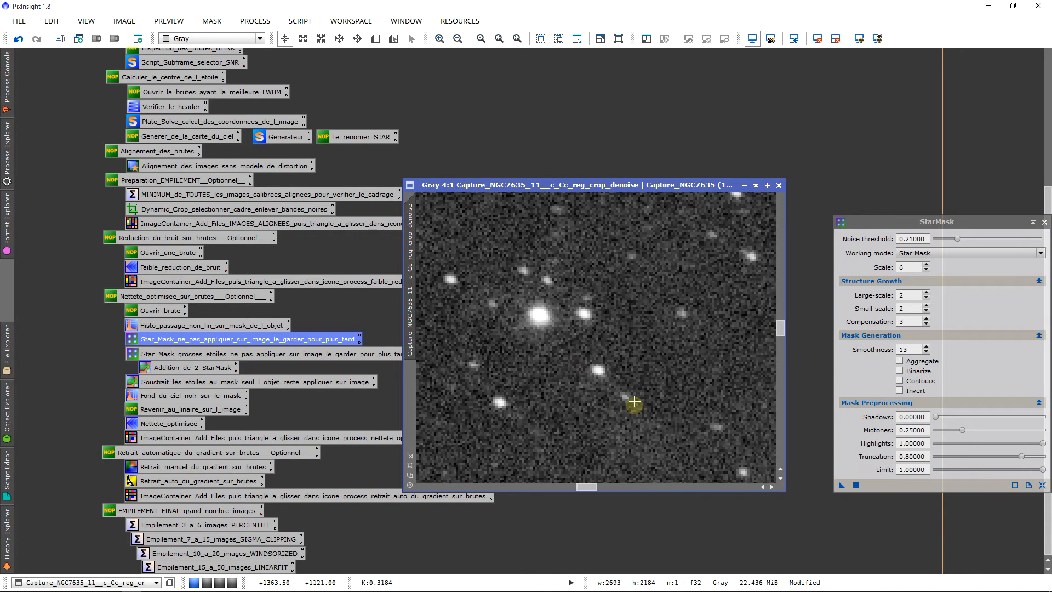
pyautogui.moveTo(780, 327); pyautogui.dragTo(780, 381)
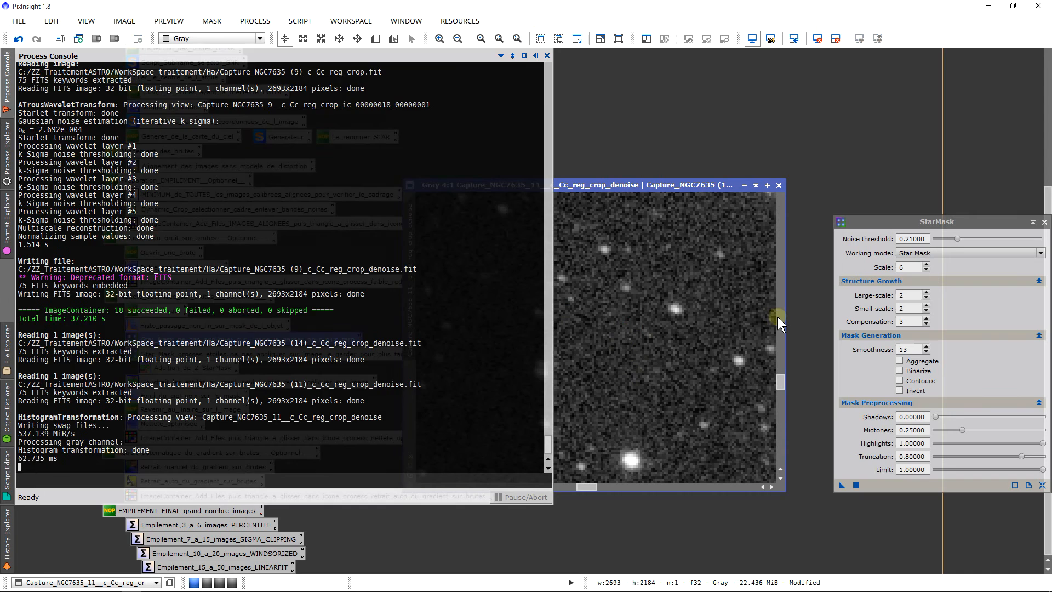
pyautogui.click(687, 315)
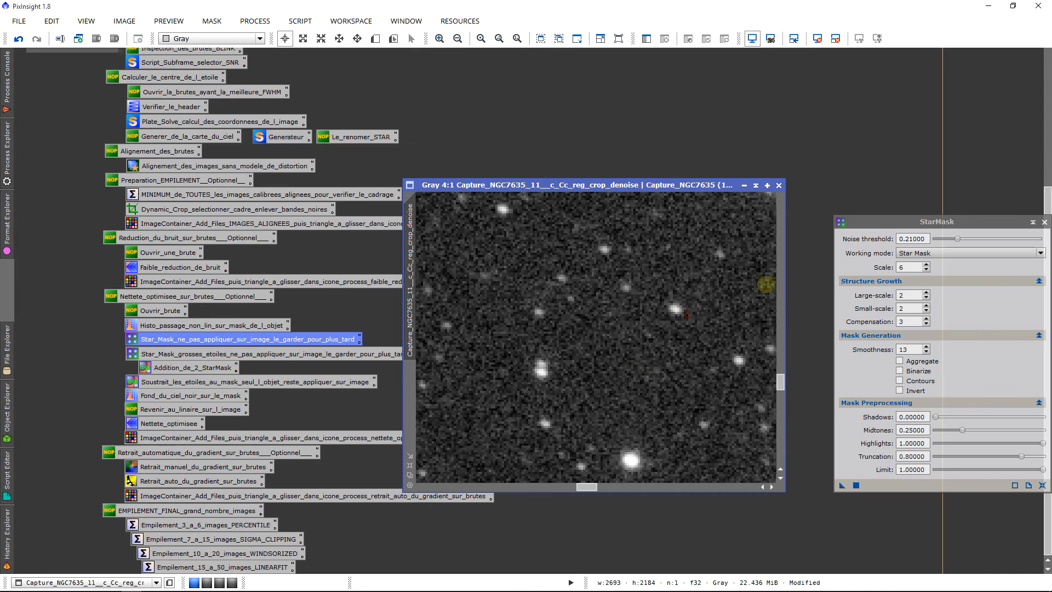
pyautogui.click(765, 271)
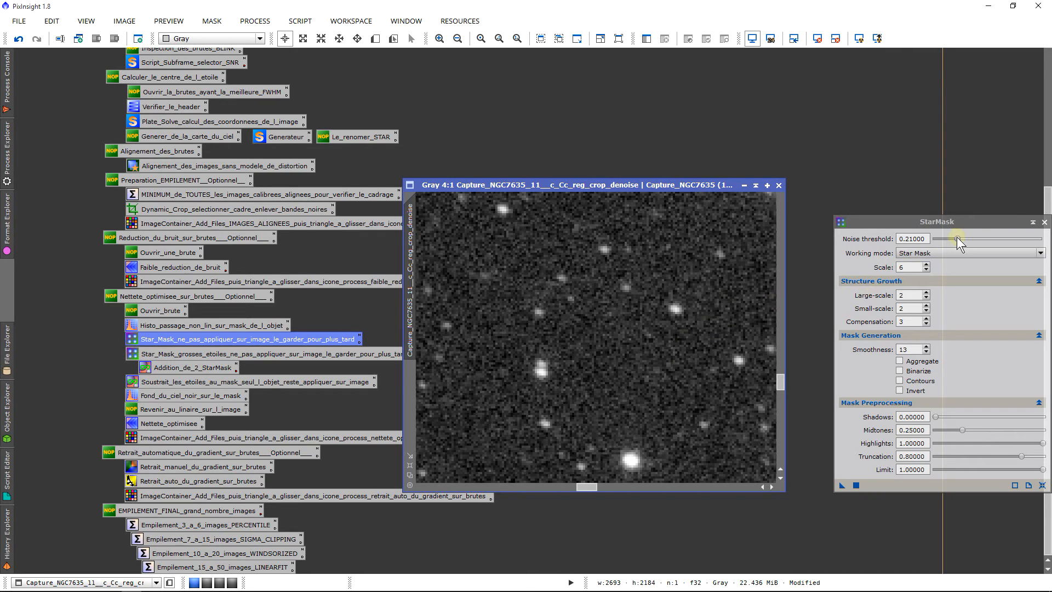
pyautogui.moveTo(957, 237); pyautogui.dragTo(963, 236)
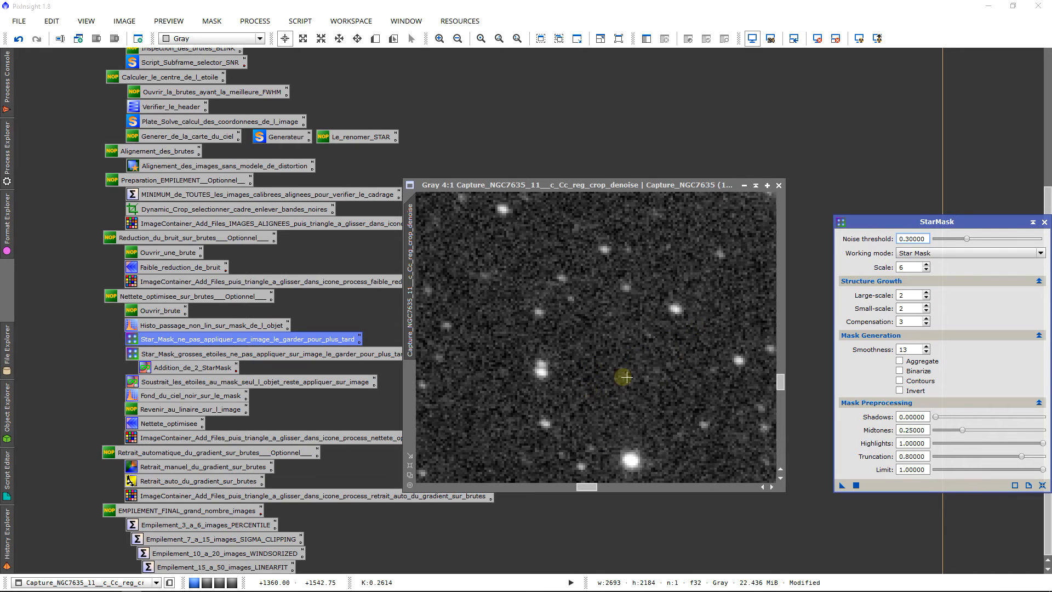
# Step: Examine the frame's faint and bright stars at several magnifications against the StarMask structure growth and smoothness settings
pyautogui.scroll(-1, 625, 376)
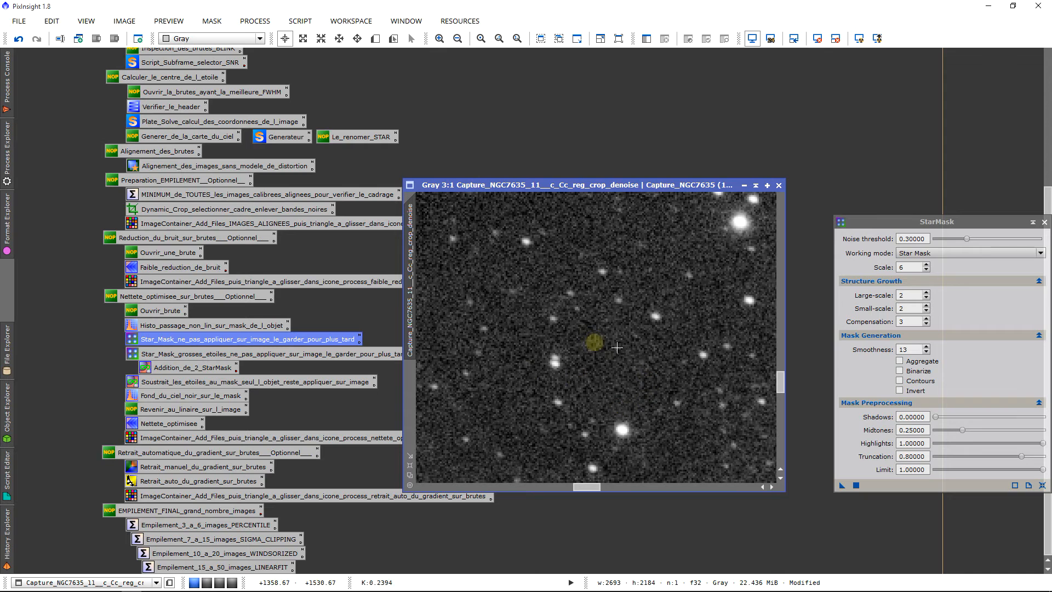
pyautogui.scroll(2, 620, 375)
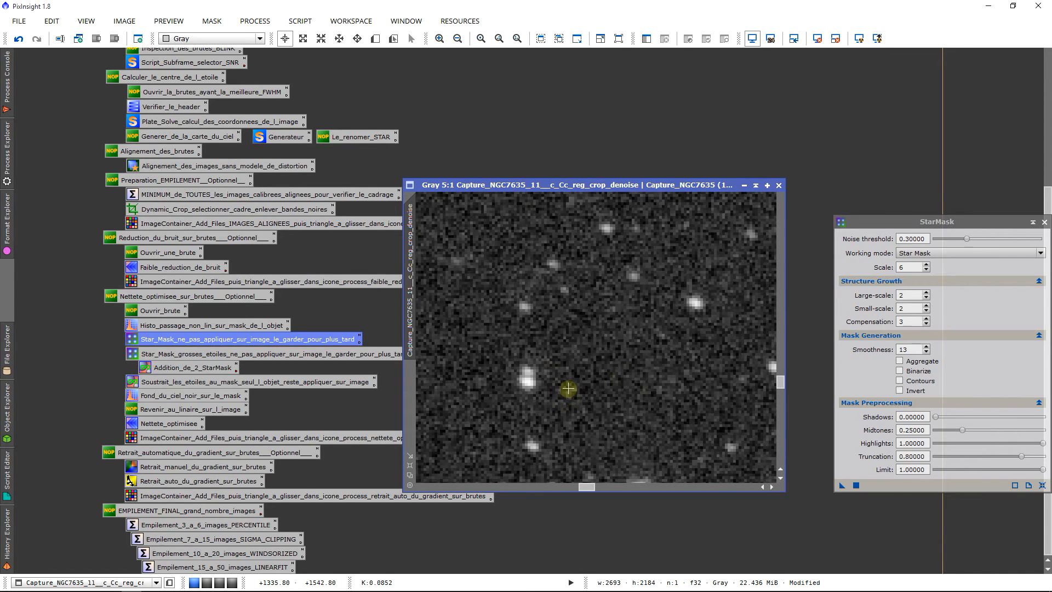
pyautogui.scroll(-4, 631, 365)
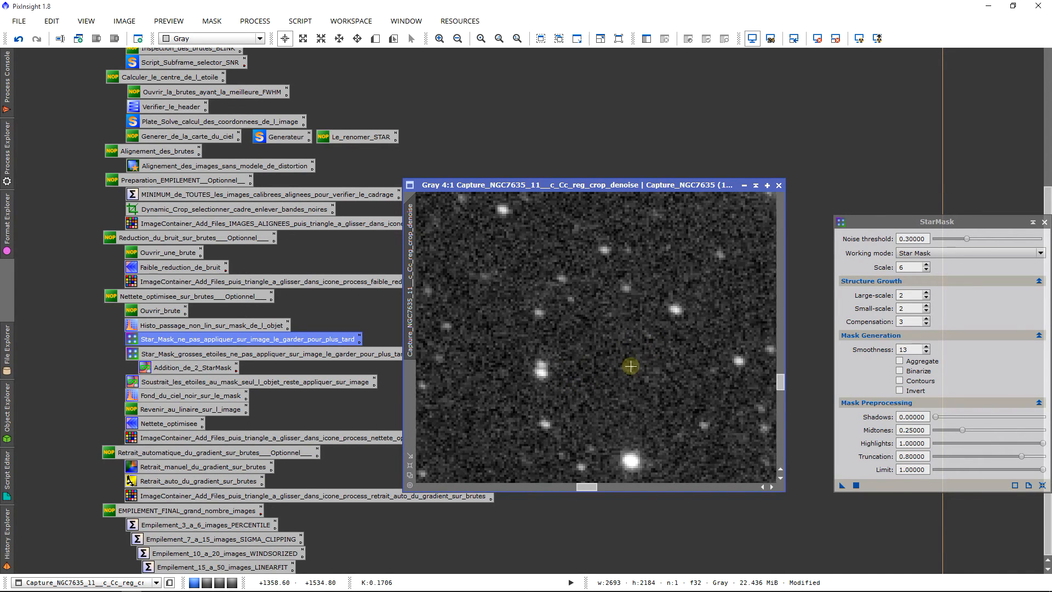
pyautogui.scroll(-2, 630, 366)
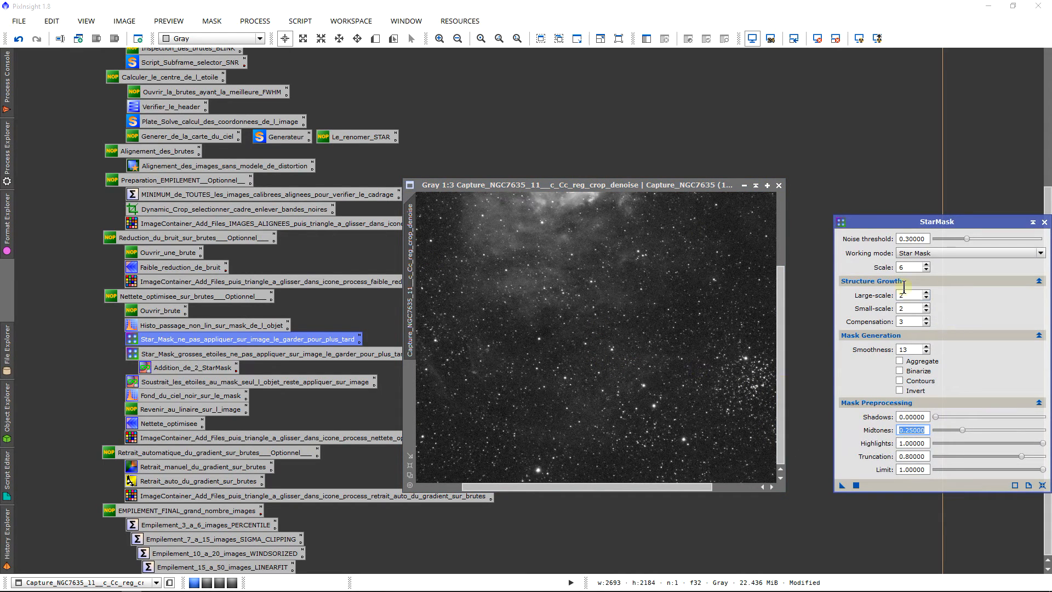
pyautogui.doubleClick(903, 295)
pyautogui.doubleClick(907, 308)
pyautogui.scroll(2, 621, 391)
pyautogui.scroll(1, 621, 392)
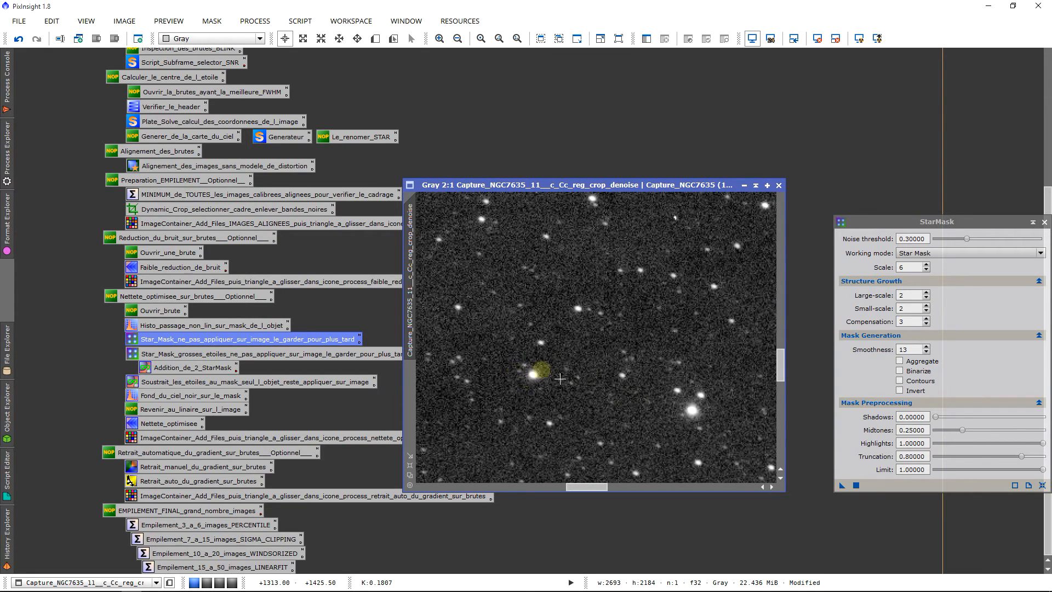
pyautogui.scroll(-4, 679, 339)
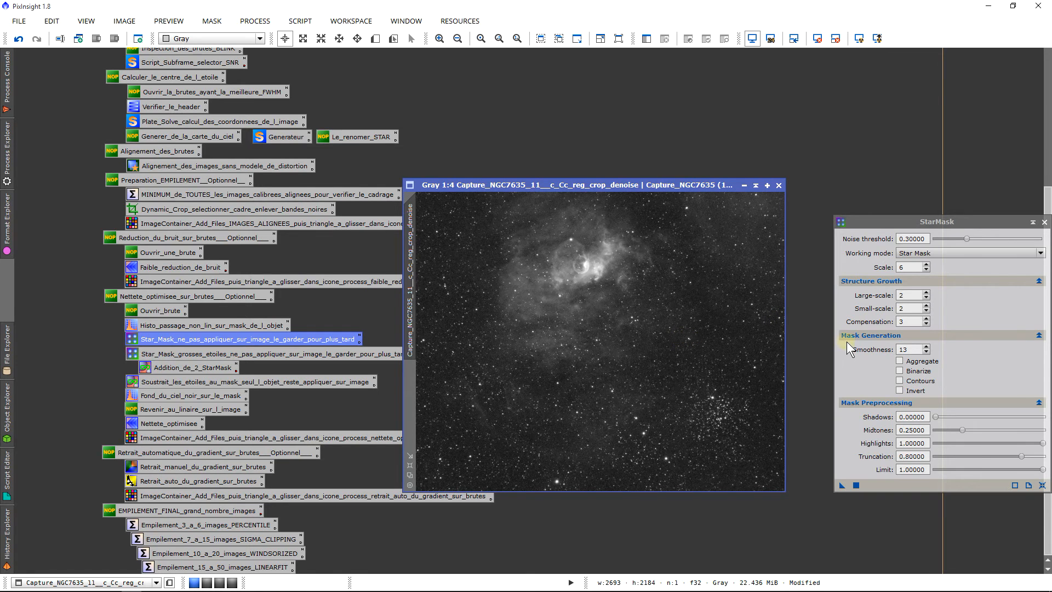
pyautogui.doubleClick(913, 349)
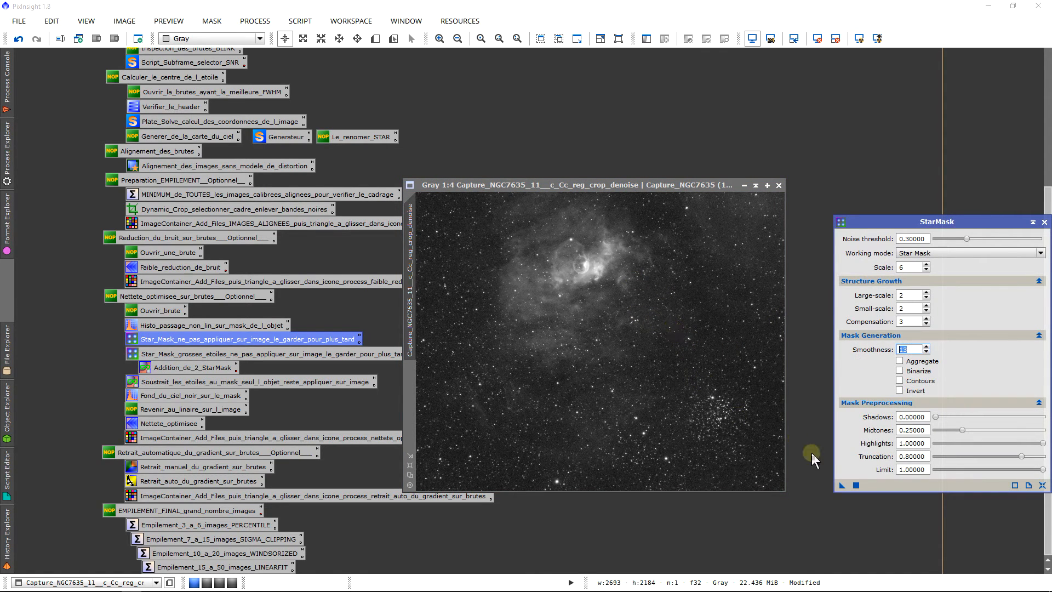
# Step: Generate a trial star mask from the Capture_NGC7635_11__c_Cc_reg_crop_denoise frame and look at it up close
pyautogui.moveTo(841, 485); pyautogui.dragTo(653, 356)
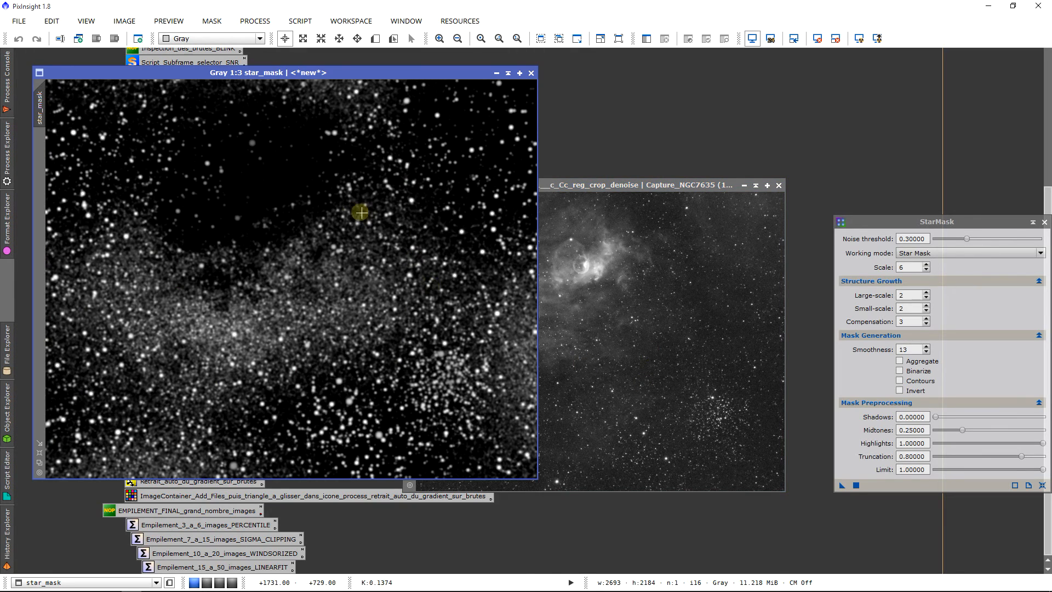
pyautogui.moveTo(176, 78); pyautogui.dragTo(285, 121)
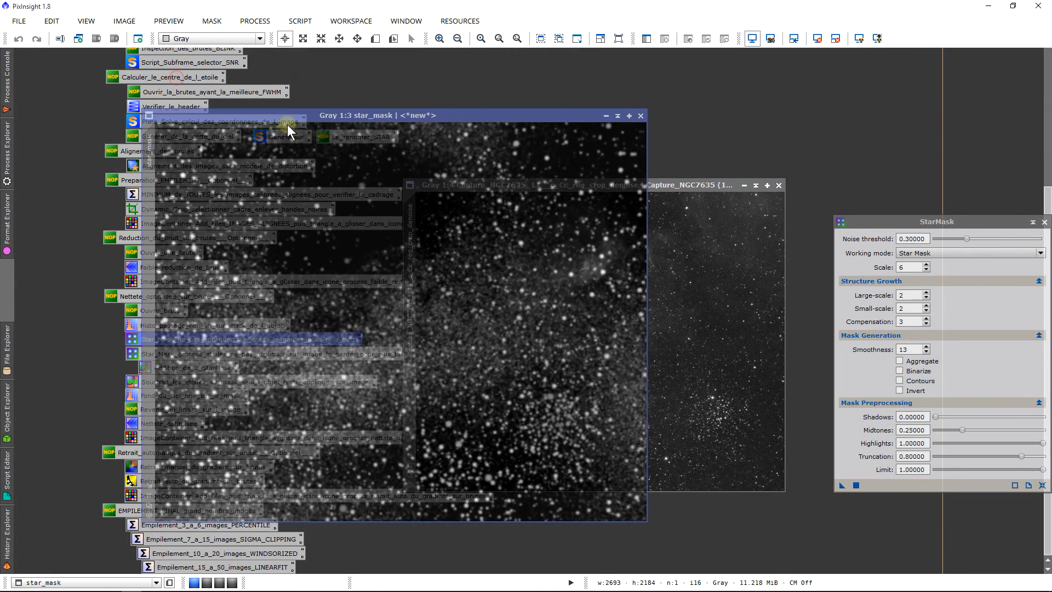
pyautogui.scroll(5, 466, 389)
pyautogui.scroll(-3, 459, 394)
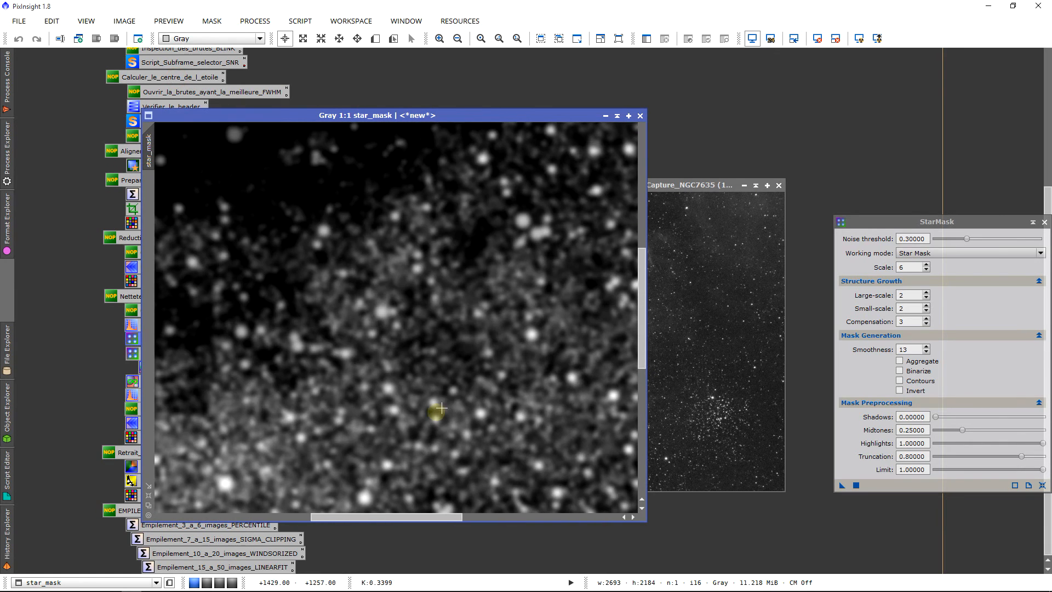
# Step: Inspect the trial star mask's nebula and cluster areas for noise picked up as stars, then close it without keeping it
pyautogui.click(928, 239)
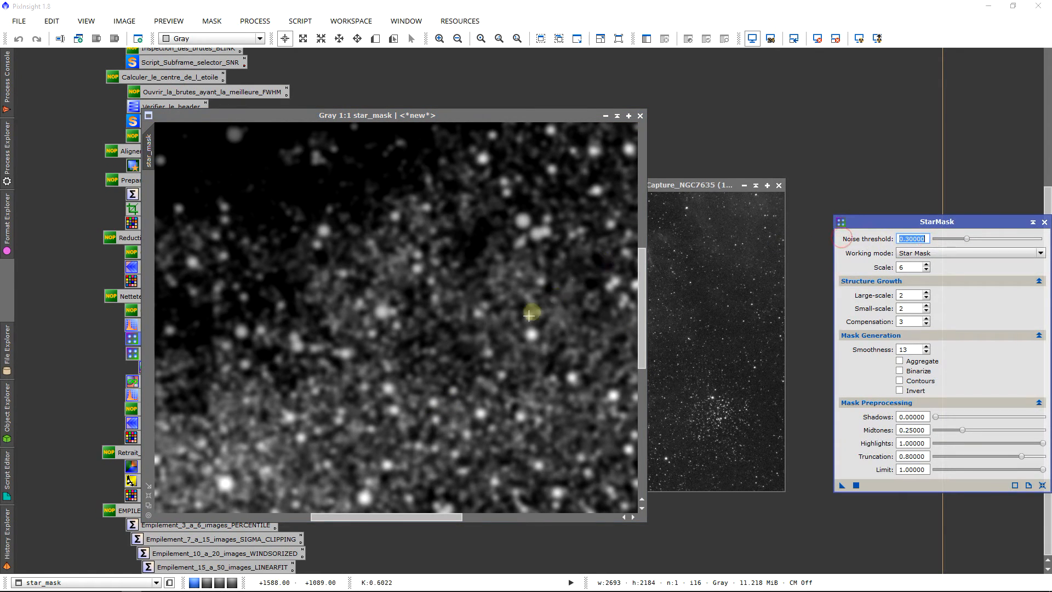
pyautogui.scroll(-3, 533, 310)
pyautogui.scroll(1, 531, 428)
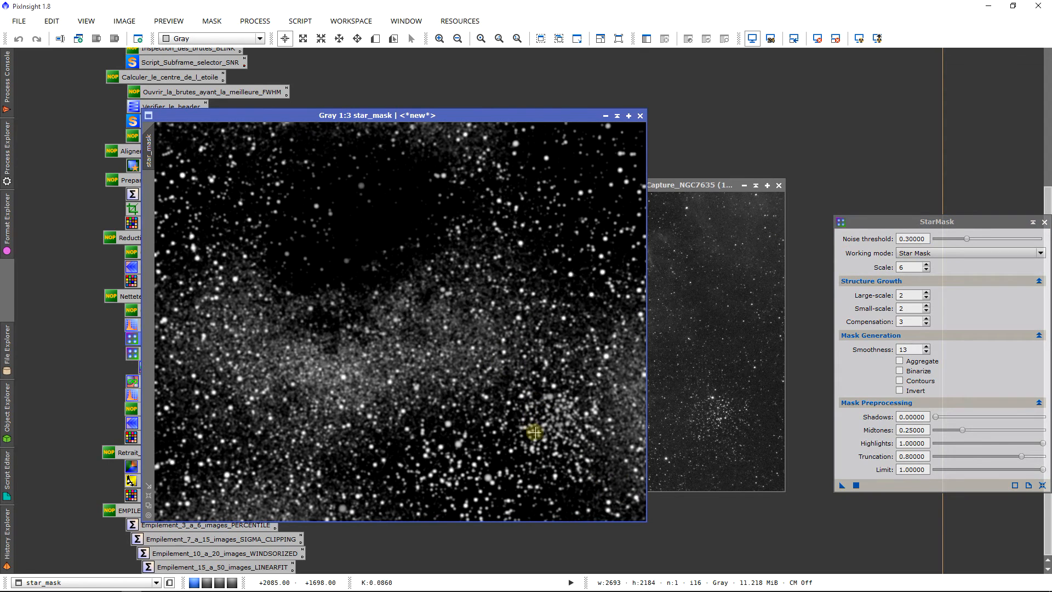
pyautogui.scroll(2, 498, 488)
pyautogui.scroll(-3, 458, 460)
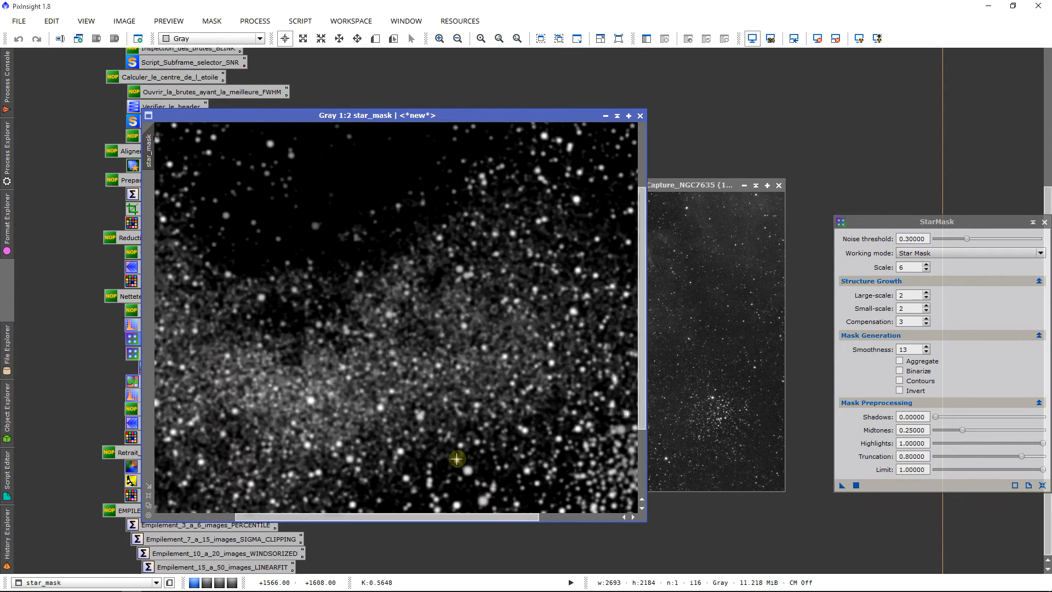
pyautogui.scroll(1, 520, 272)
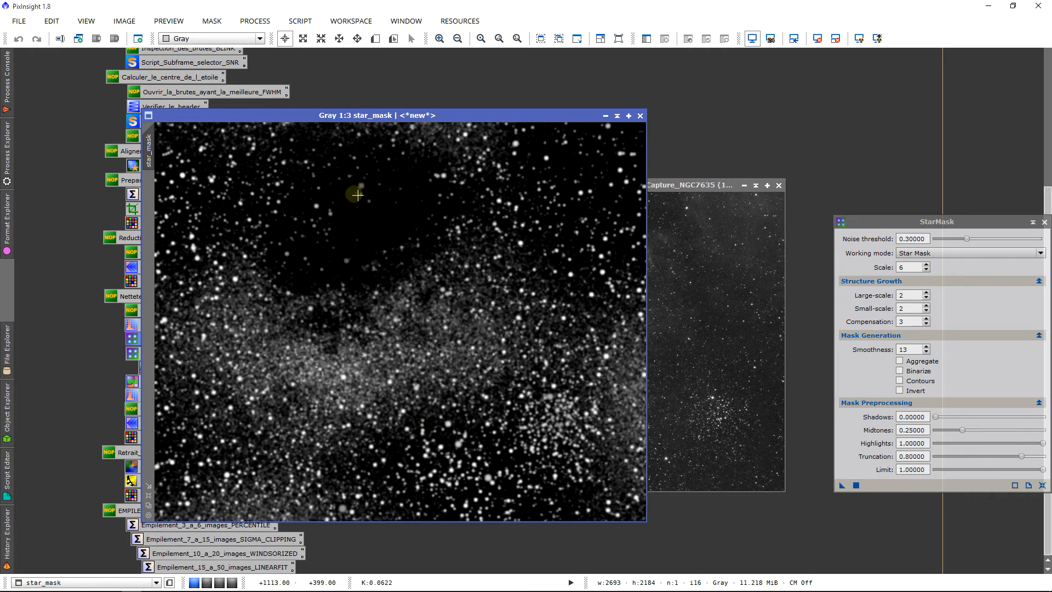
pyautogui.moveTo(419, 119); pyautogui.dragTo(380, 90)
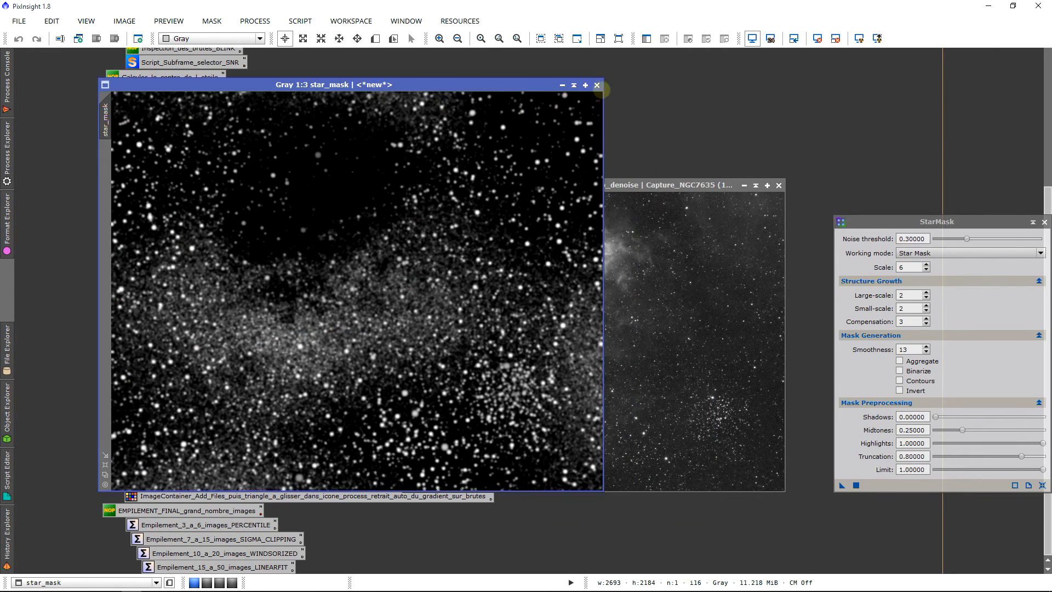
pyautogui.click(596, 85)
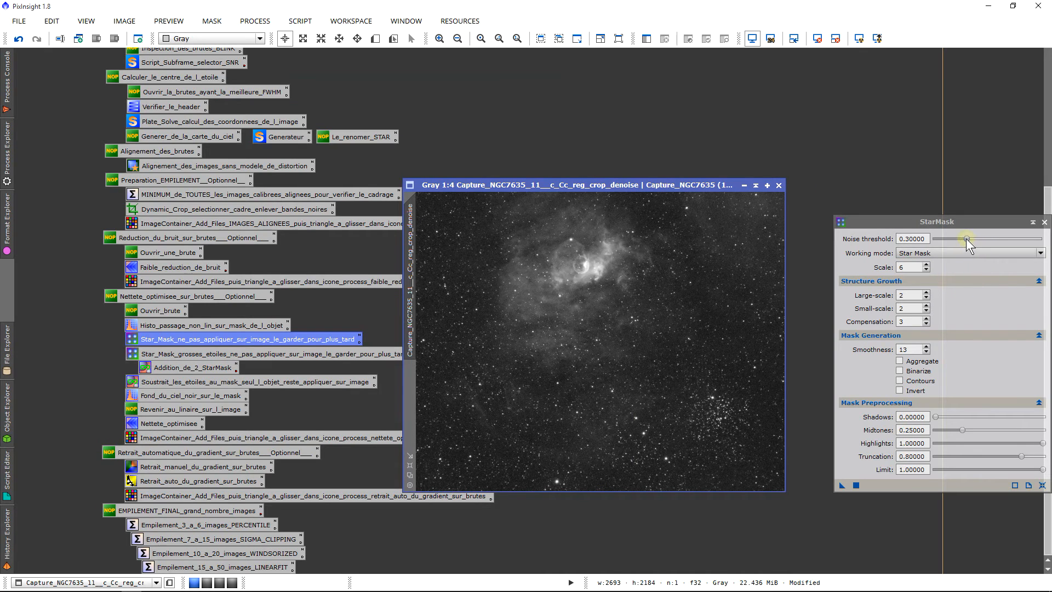
# Step: Raise the StarMask noise threshold to 0.50
pyautogui.moveTo(965, 239); pyautogui.dragTo(975, 238)
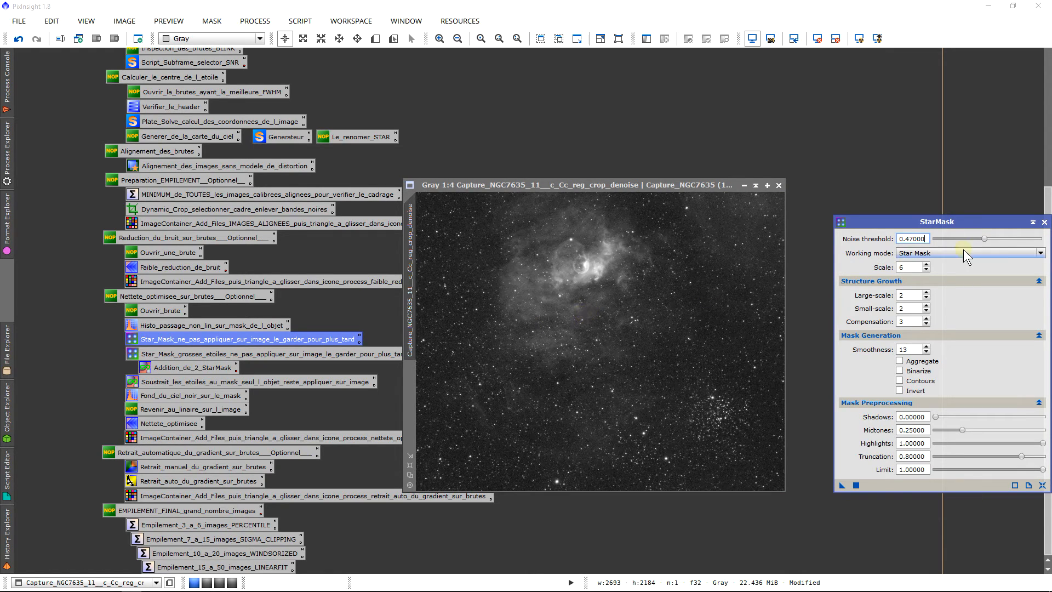
pyautogui.click(984, 241)
pyautogui.moveTo(983, 241); pyautogui.dragTo(986, 239)
pyautogui.click(842, 485)
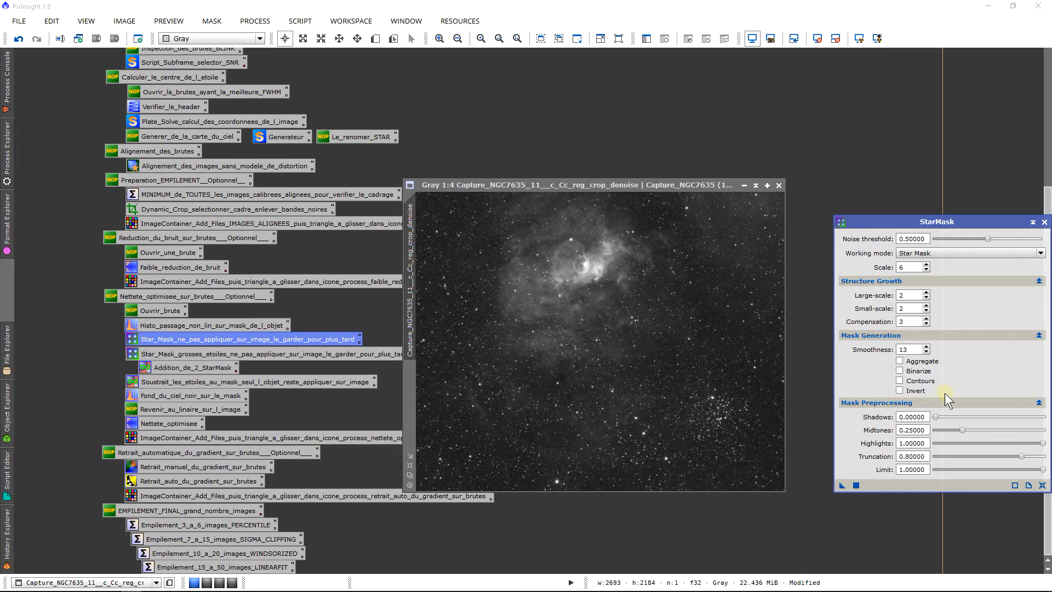
# Step: Set the StarMask preprocessing midtones to 0.24 and generate a new star mask from the denoised frame
pyautogui.click(937, 417)
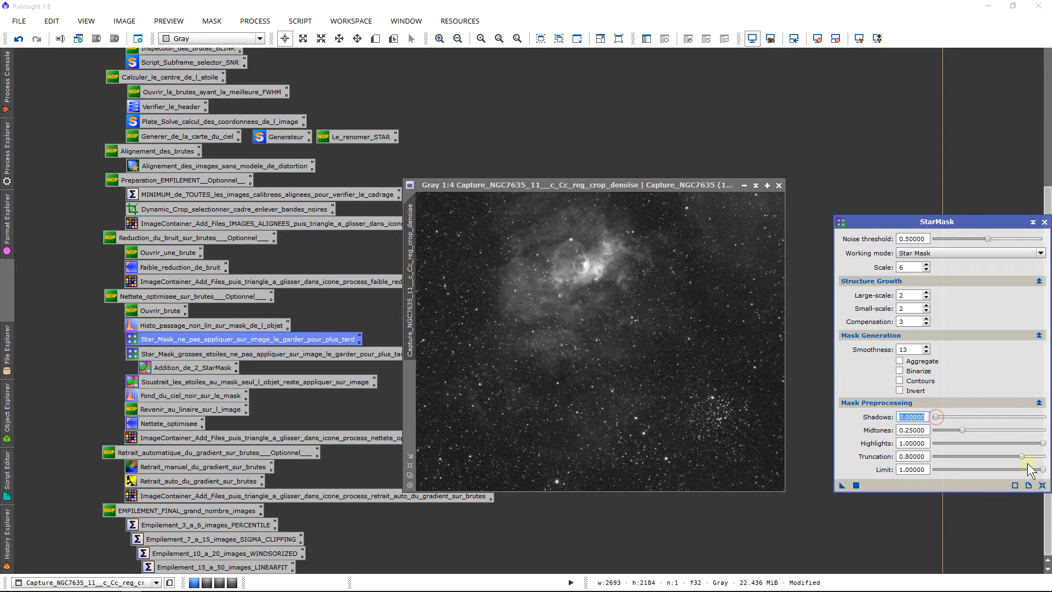
pyautogui.click(1045, 441)
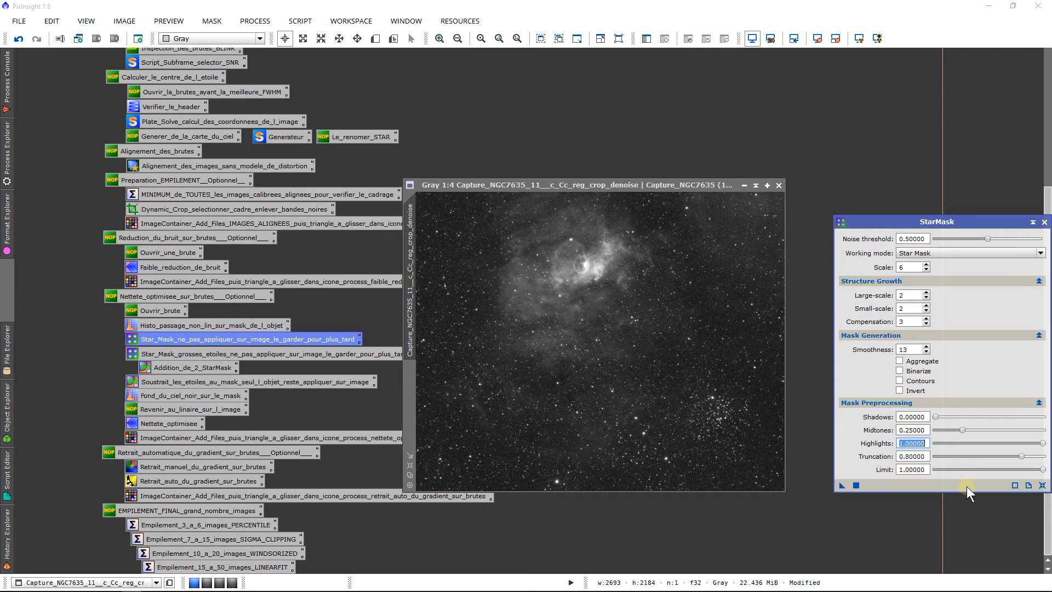
pyautogui.moveTo(963, 431); pyautogui.dragTo(1040, 438)
pyautogui.moveTo(842, 485); pyautogui.dragTo(553, 363)
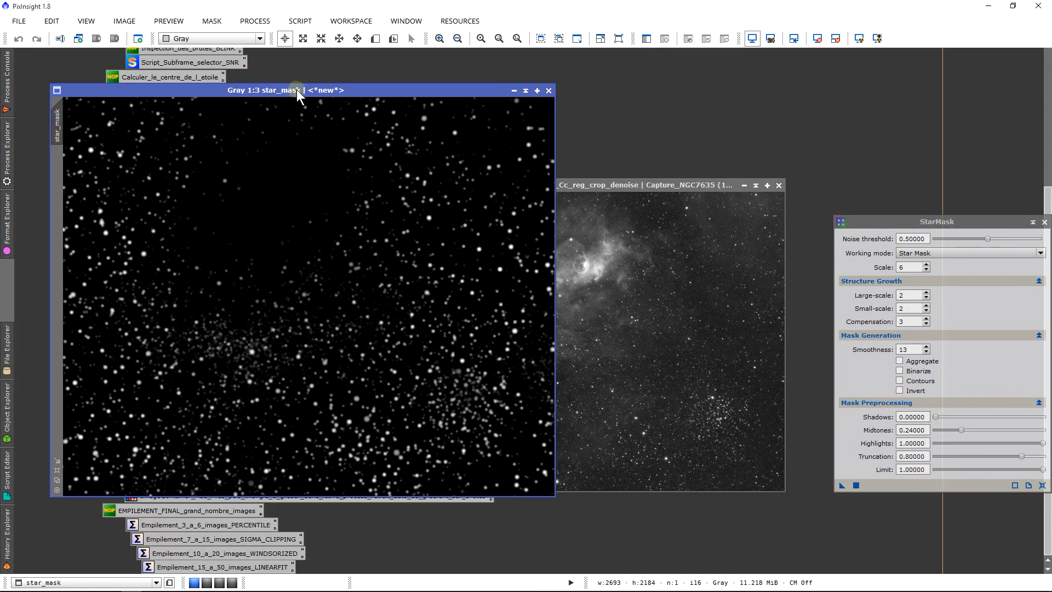
# Step: Fit the new star mask's window to the frame's size and lay it exactly over the frame to compare their stars
pyautogui.moveTo(300, 90); pyautogui.dragTo(456, 123)
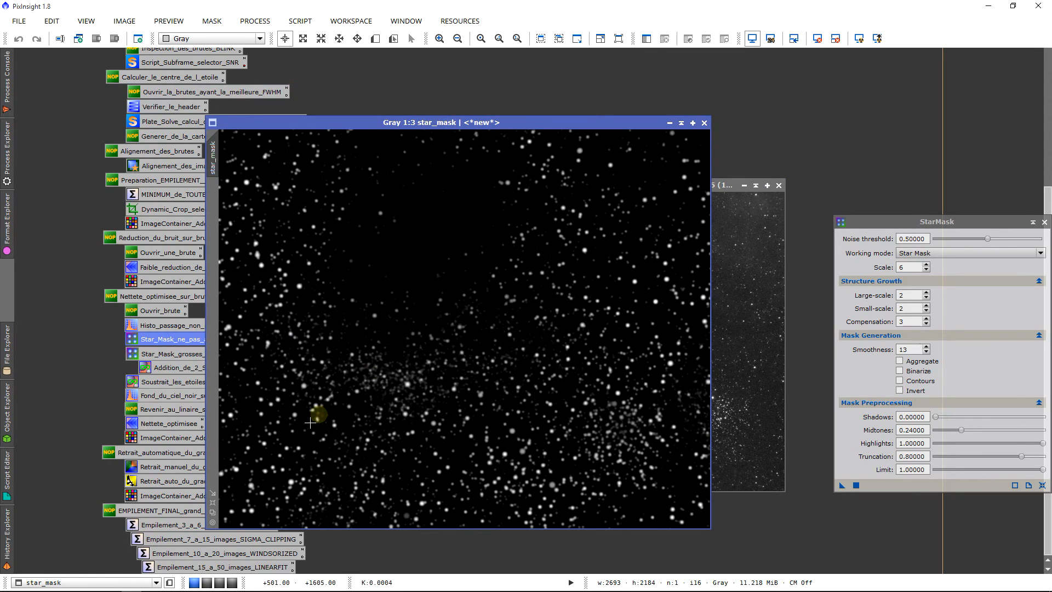
pyautogui.click(213, 509)
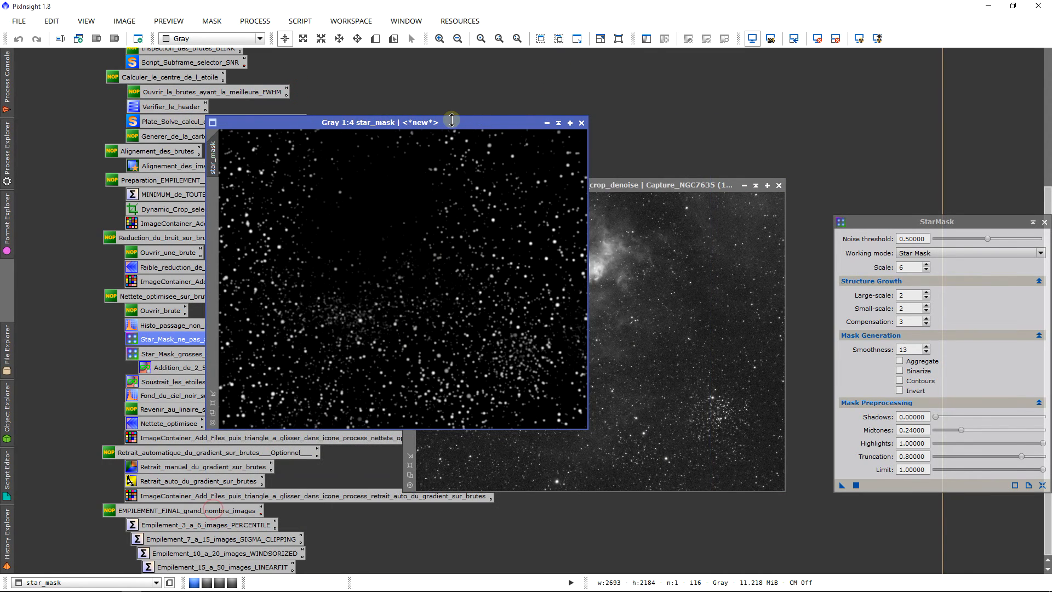
pyautogui.moveTo(428, 118); pyautogui.dragTo(646, 183)
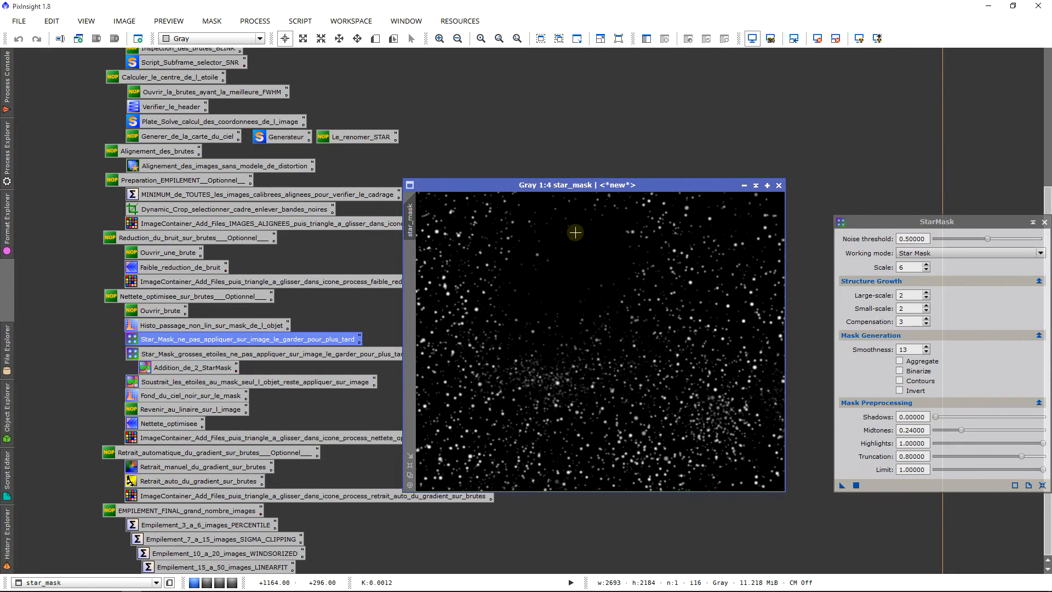
pyautogui.click(598, 186)
# Step: Collapse the star mask window to its title bar and park it over the workflow icons, clear of the frame
pyautogui.moveTo(587, 184); pyautogui.dragTo(381, 129)
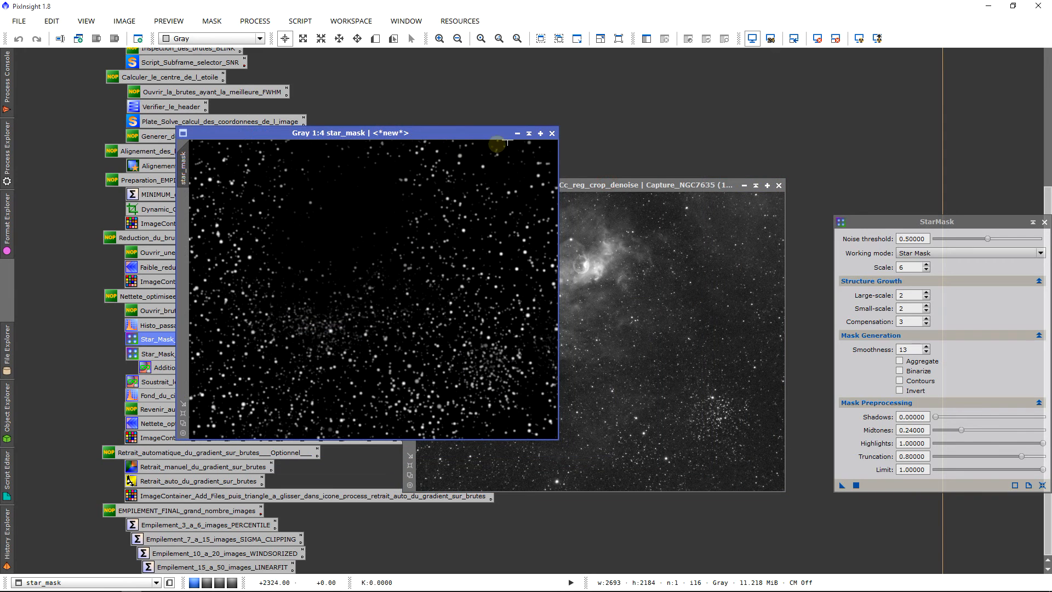
pyautogui.click(530, 136)
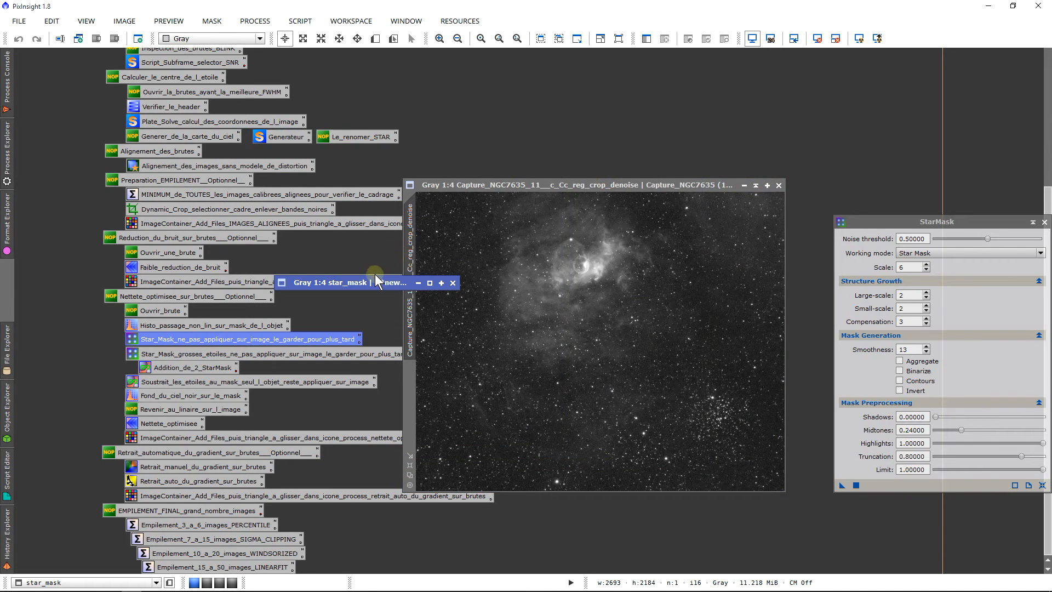
pyautogui.moveTo(376, 277); pyautogui.dragTo(293, 142)
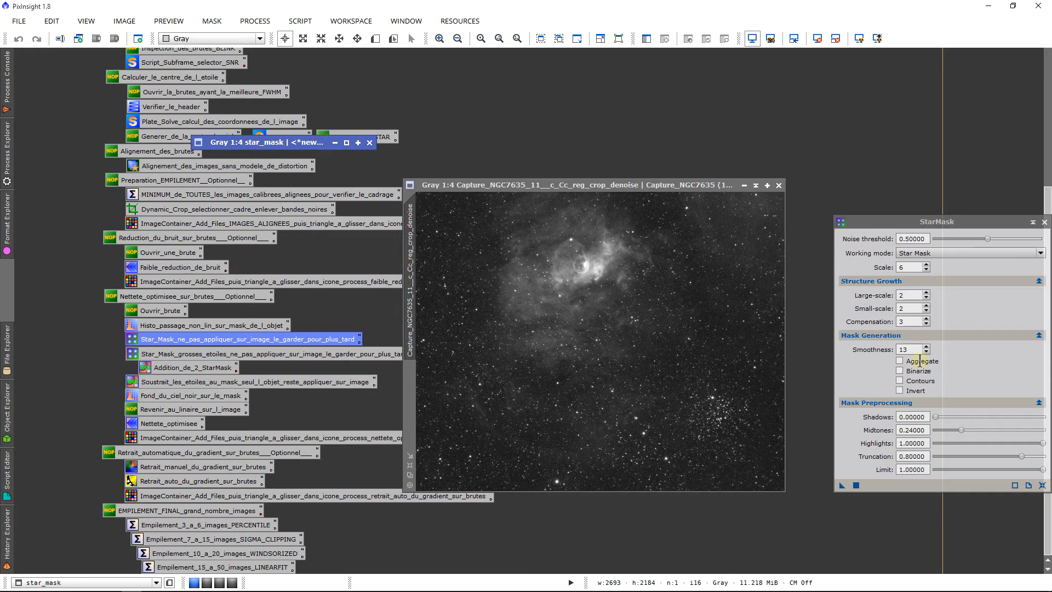
# Step: Set the StarMask preprocessing midtones to 0.93 and generate another star mask from the denoised frame
pyautogui.moveTo(958, 428); pyautogui.dragTo(1035, 429)
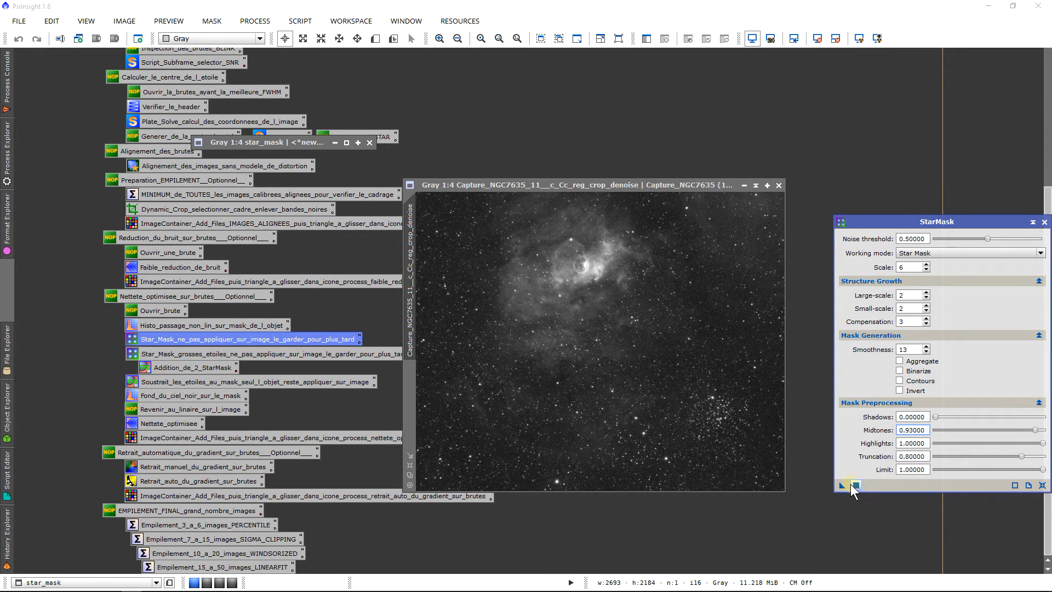
pyautogui.moveTo(852, 486); pyautogui.dragTo(534, 333)
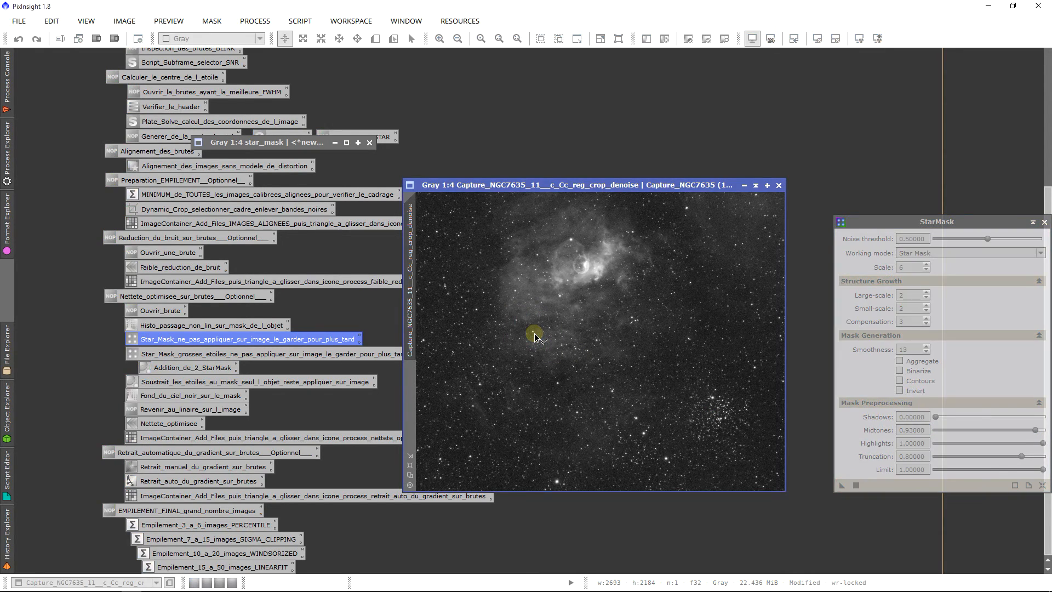
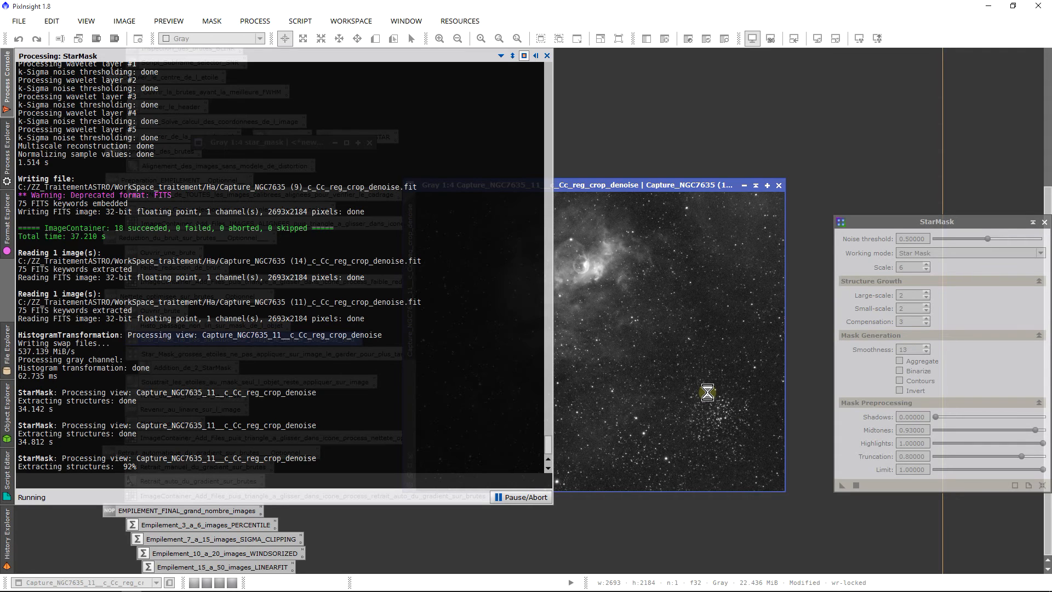
# Step: Fit the star_mask1 window to its zoomed-out size and lay it over the denoised frame to compare their stars
pyautogui.click(537, 55)
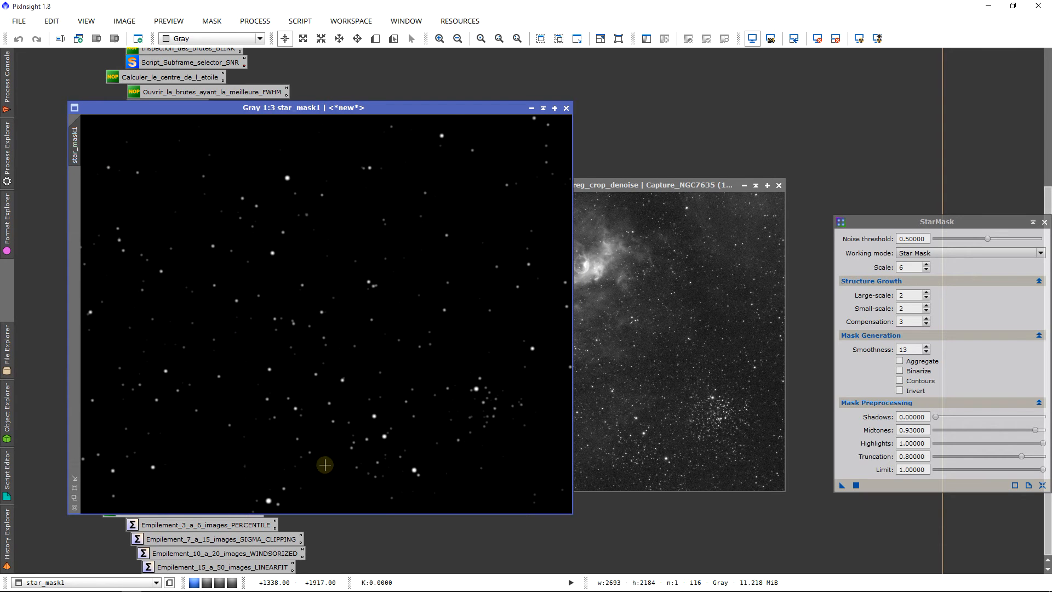
pyautogui.click(74, 497)
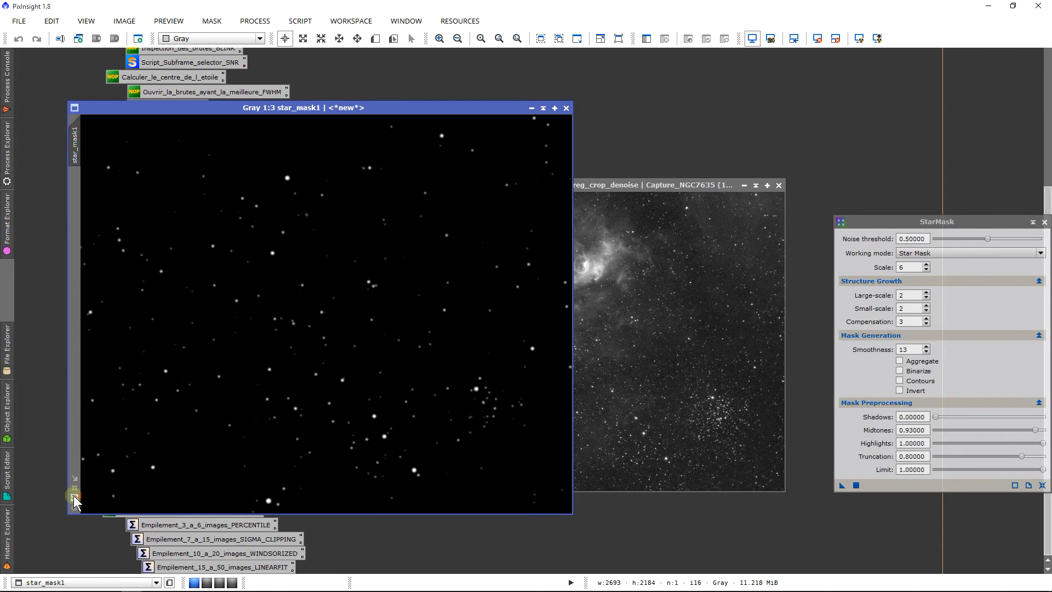
pyautogui.moveTo(285, 110); pyautogui.dragTo(583, 186)
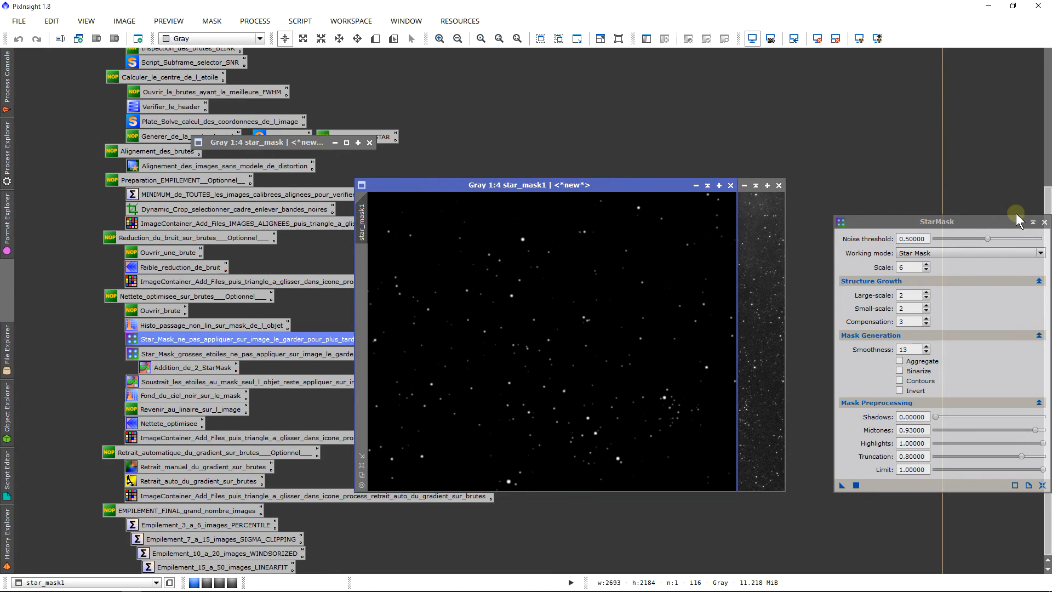
# Step: Close StarMask, collapse star_mask1 to its title bar and park it directly below the collapsed star_mask window
pyautogui.click(1041, 224)
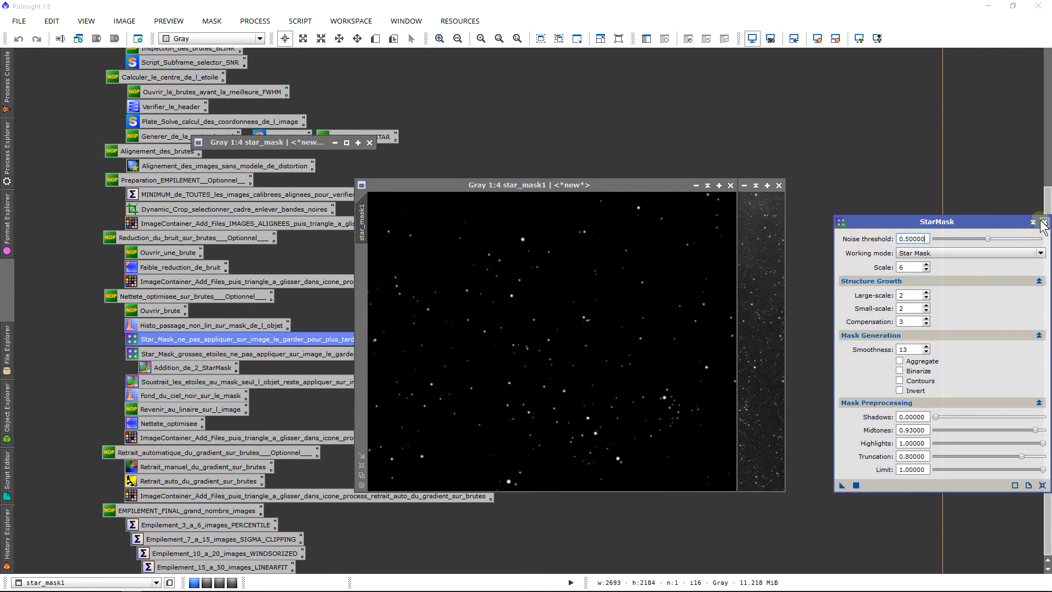
pyautogui.click(1043, 222)
pyautogui.click(707, 185)
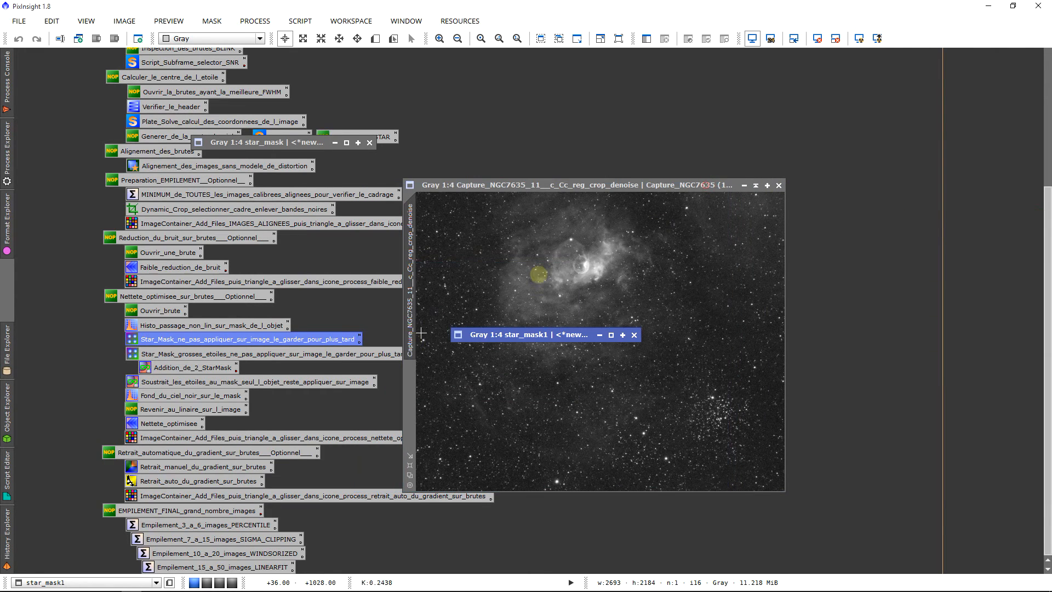
pyautogui.moveTo(530, 335)
pyautogui.mouseDown()
pyautogui.moveTo(329, 112)
pyautogui.moveTo(279, 161)
pyautogui.mouseUp()
pyautogui.click(269, 147)
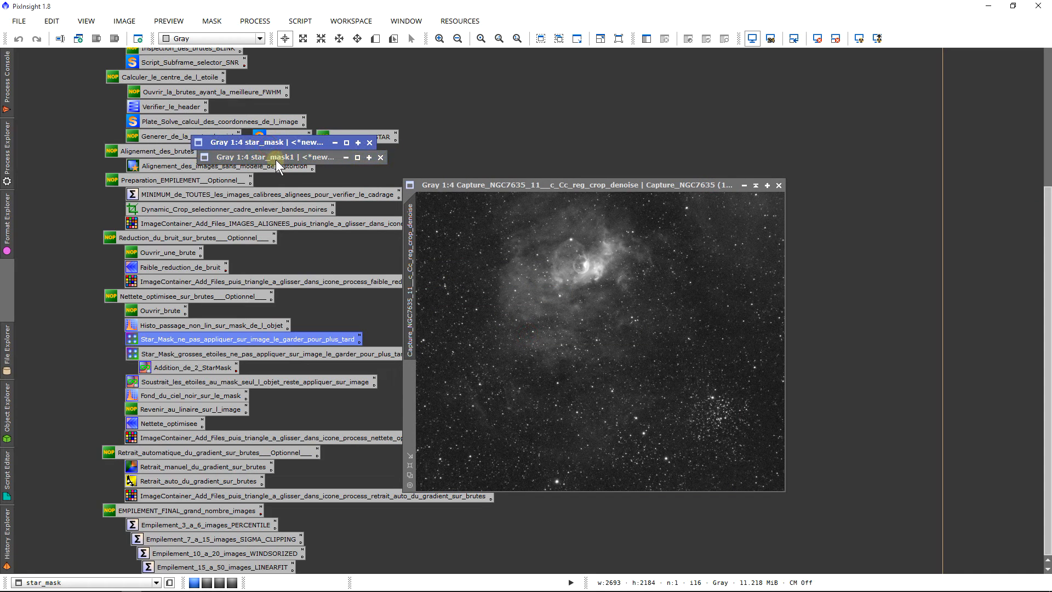
pyautogui.click(275, 159)
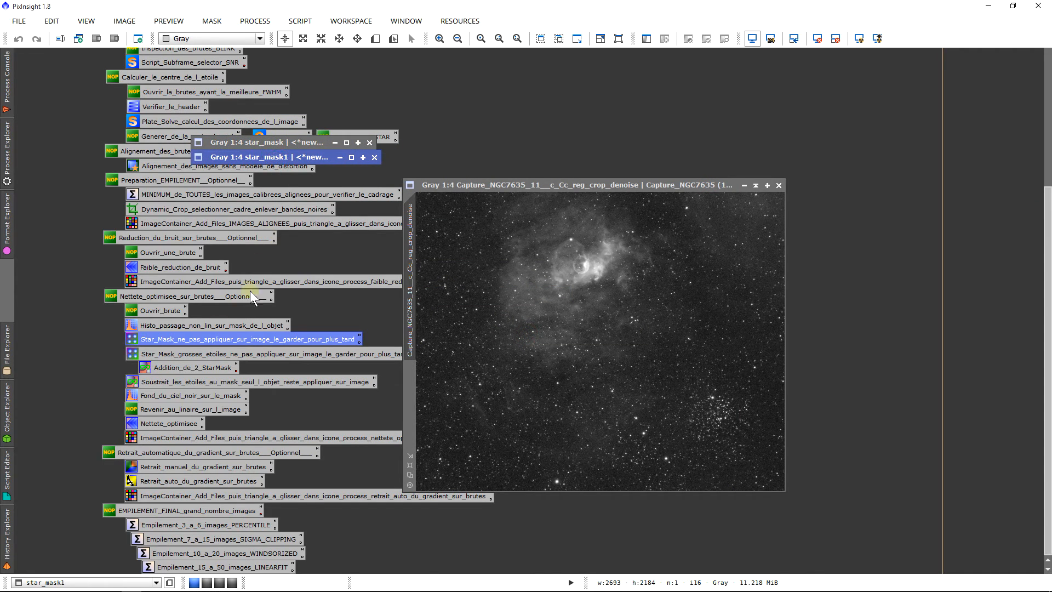
# Step: Run the Addition_de_2_StarMask PixelMath preset with star_mask + star_mask1 to create the new image full_Star_Mask, and close PixelMath
pyautogui.doubleClick(166, 366)
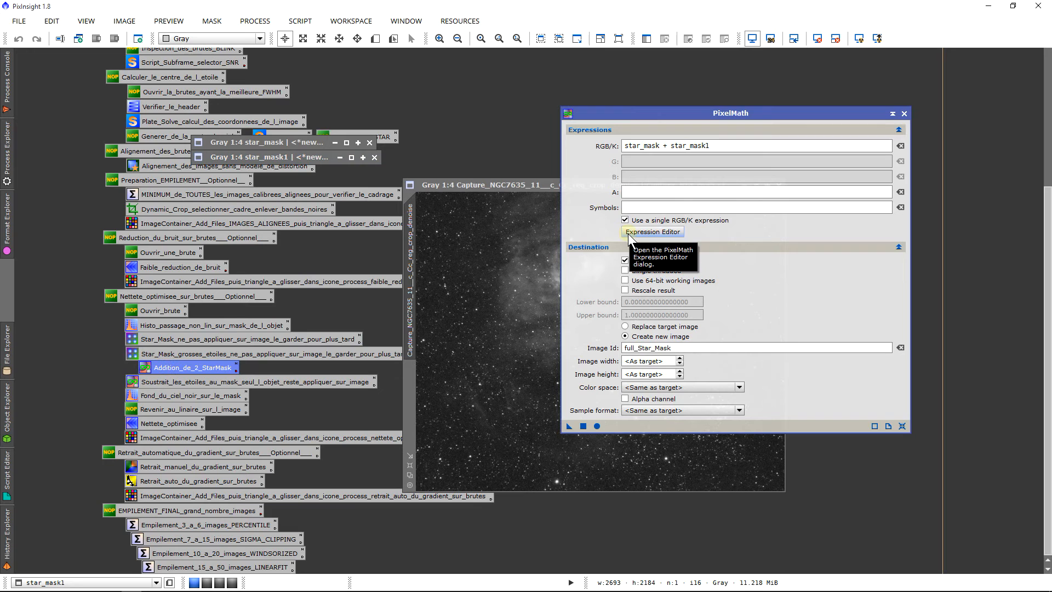
pyautogui.moveTo(711, 144); pyautogui.dragTo(571, 143)
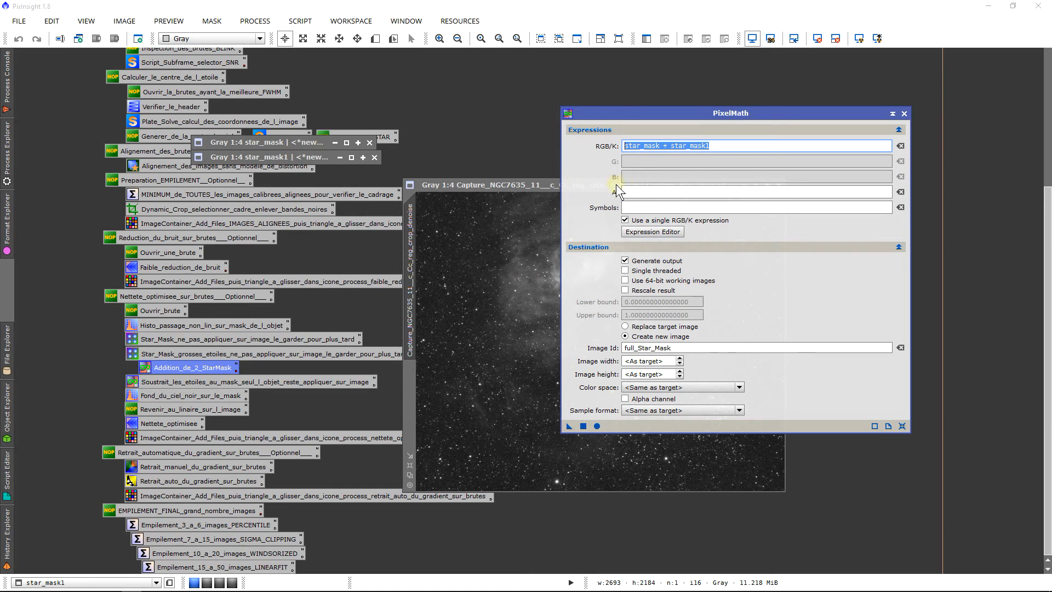
pyautogui.click(676, 348)
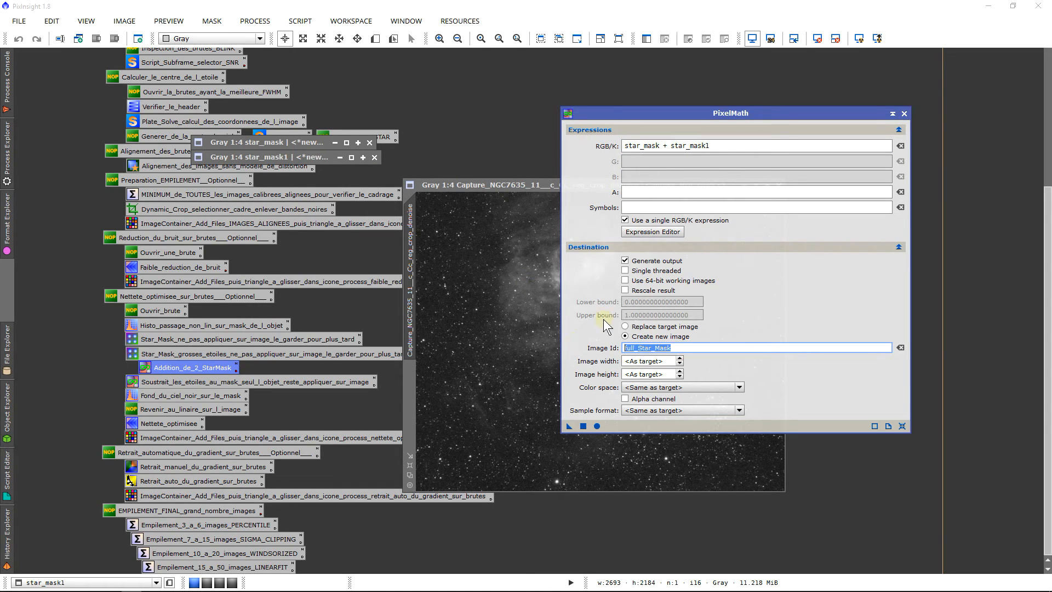
pyautogui.click(583, 426)
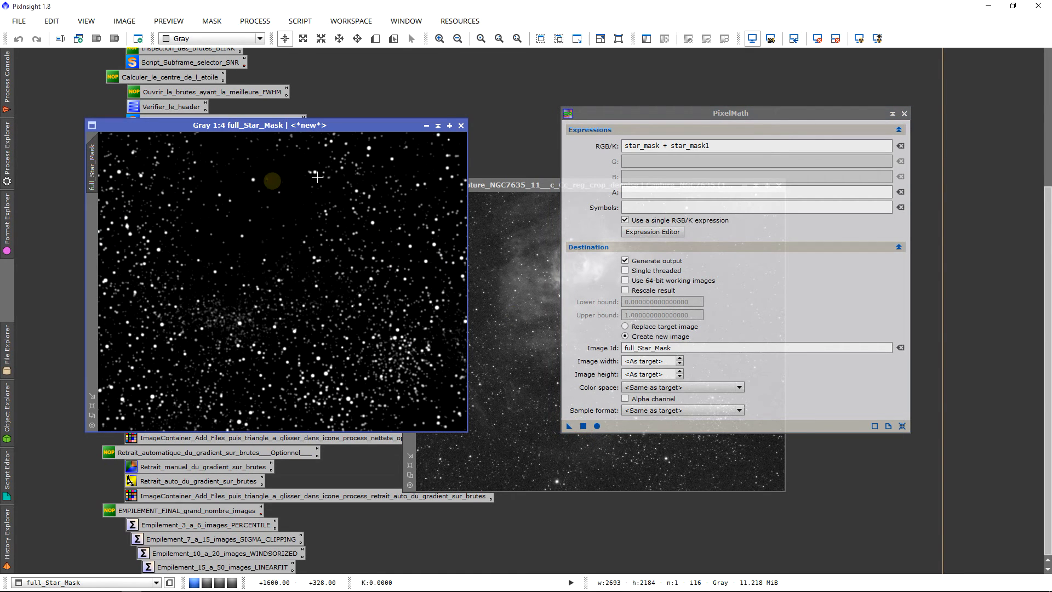
pyautogui.click(904, 114)
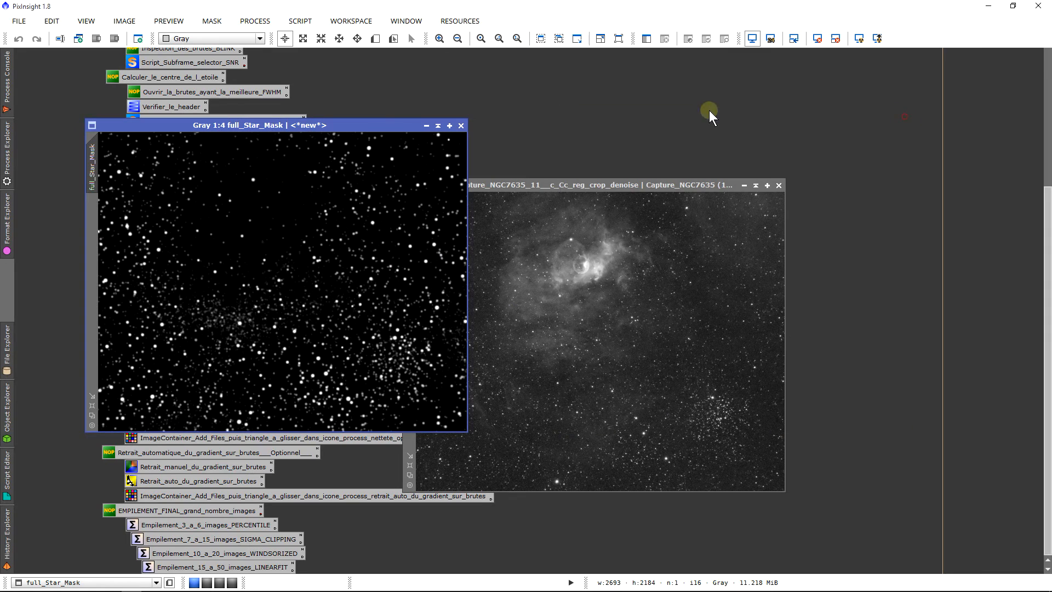
# Step: Collapse the full_Star_Mask window to its title bar and park it below the two collapsed star masks
pyautogui.moveTo(266, 122); pyautogui.dragTo(315, 170)
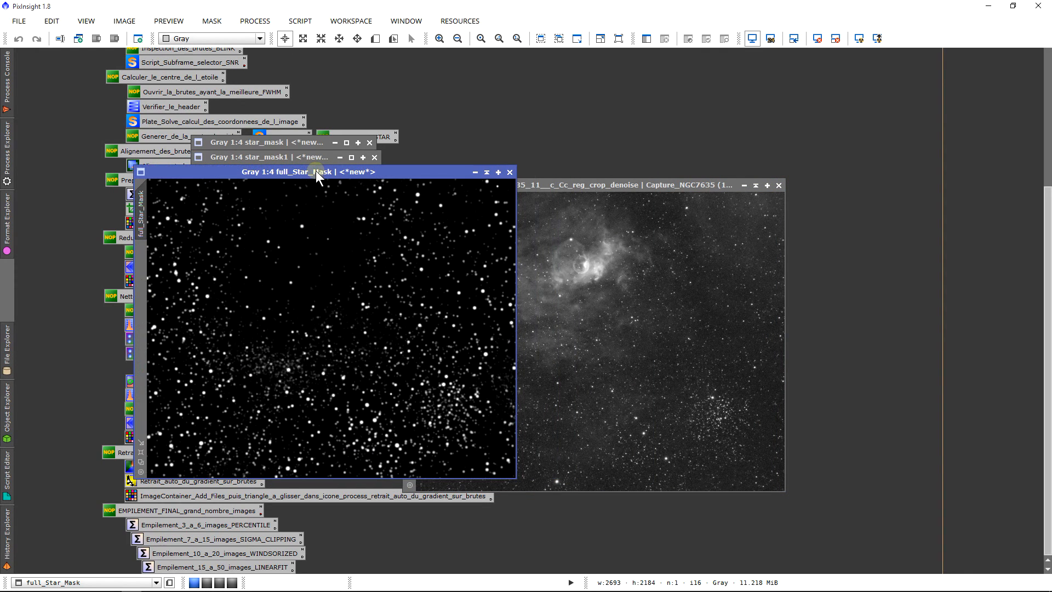
pyautogui.click(487, 173)
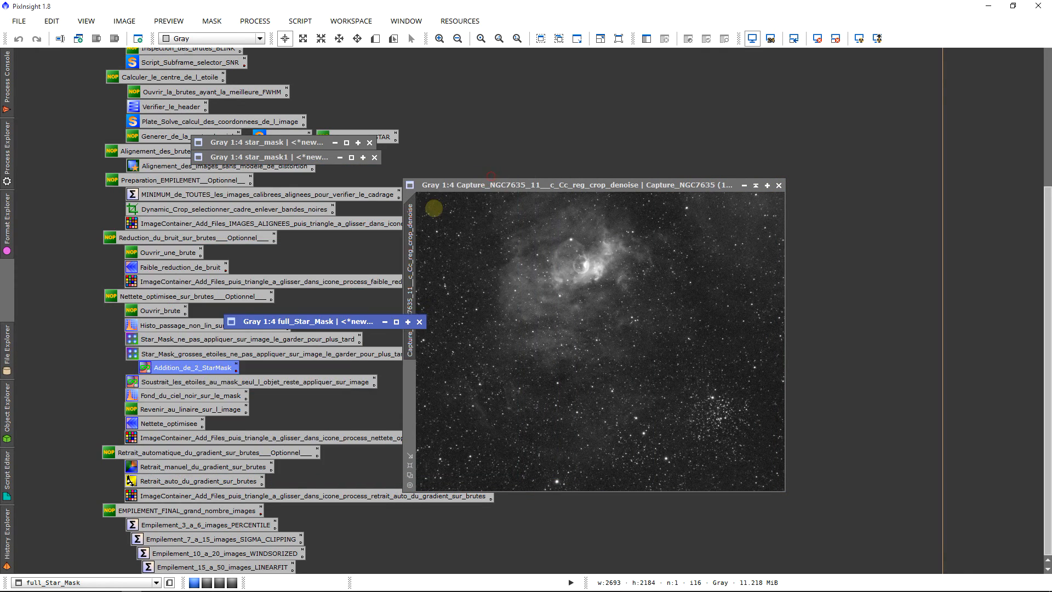
pyautogui.moveTo(323, 312)
pyautogui.mouseDown()
pyautogui.moveTo(368, 199)
pyautogui.moveTo(290, 171)
pyautogui.mouseUp()
# Step: Close the star_mask and star_mask1 windows, and shift the denoised frame clear of the workflow icon names
pyautogui.click(374, 158)
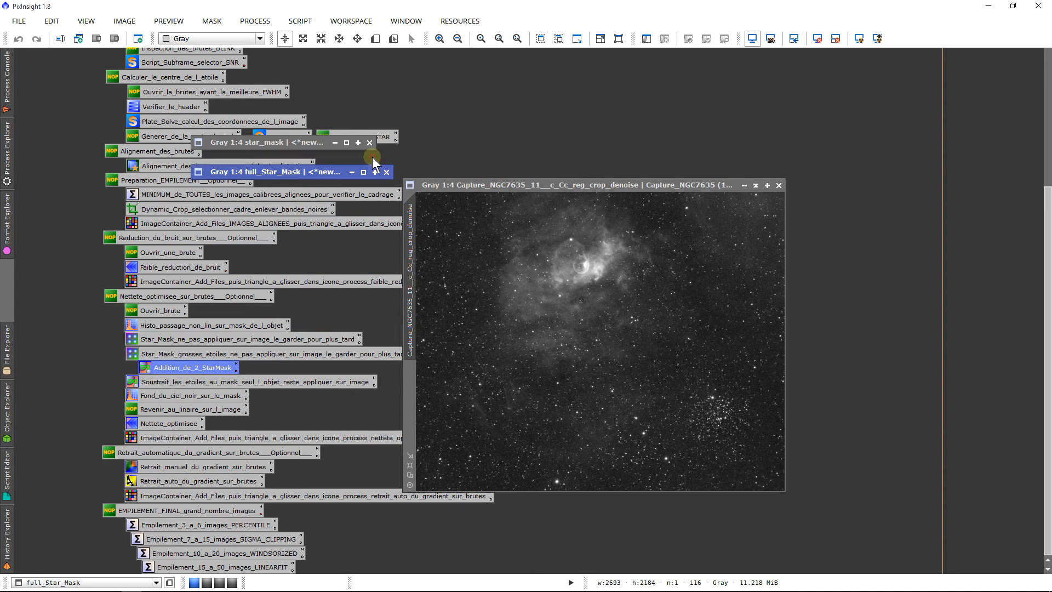
pyautogui.click(369, 143)
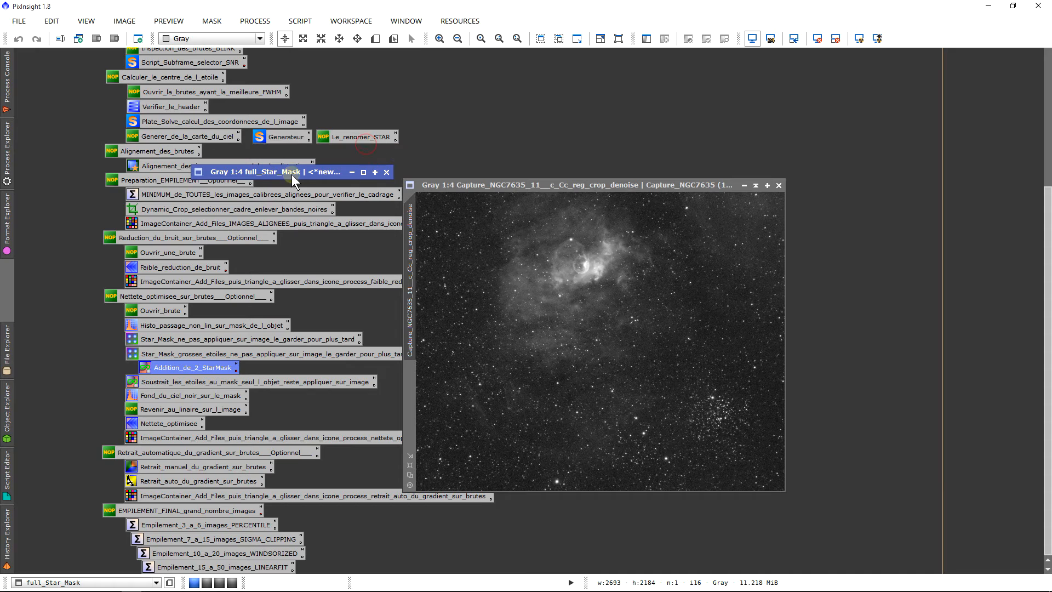
pyautogui.moveTo(301, 173); pyautogui.dragTo(298, 165)
pyautogui.moveTo(429, 188); pyautogui.dragTo(471, 194)
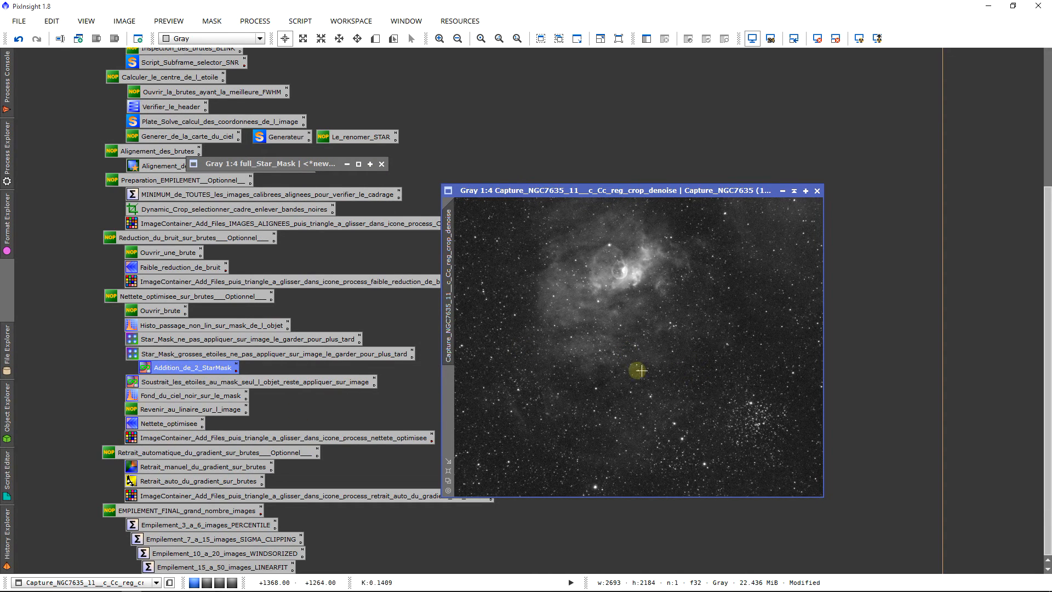
pyautogui.scroll(3, 635, 408)
pyautogui.scroll(-3, 636, 408)
# Step: Load the star-subtraction PixelMath preset and replace "brute" in its expression with the image Capture_NGC7635_11__c_Cc_reg_crop_denoise
pyautogui.doubleClick(314, 382)
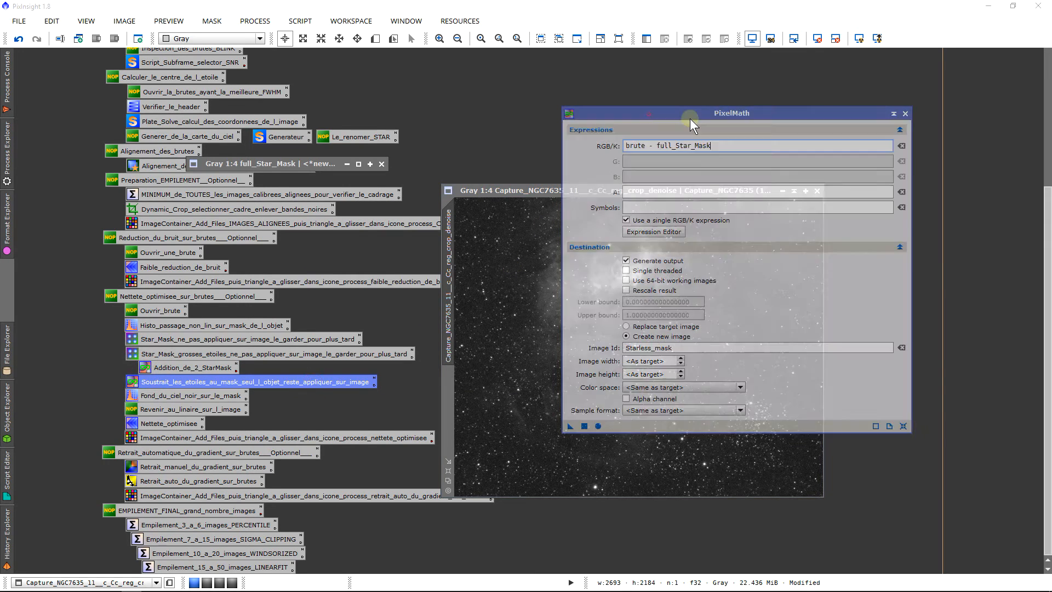
pyautogui.moveTo(648, 115); pyautogui.dragTo(690, 118)
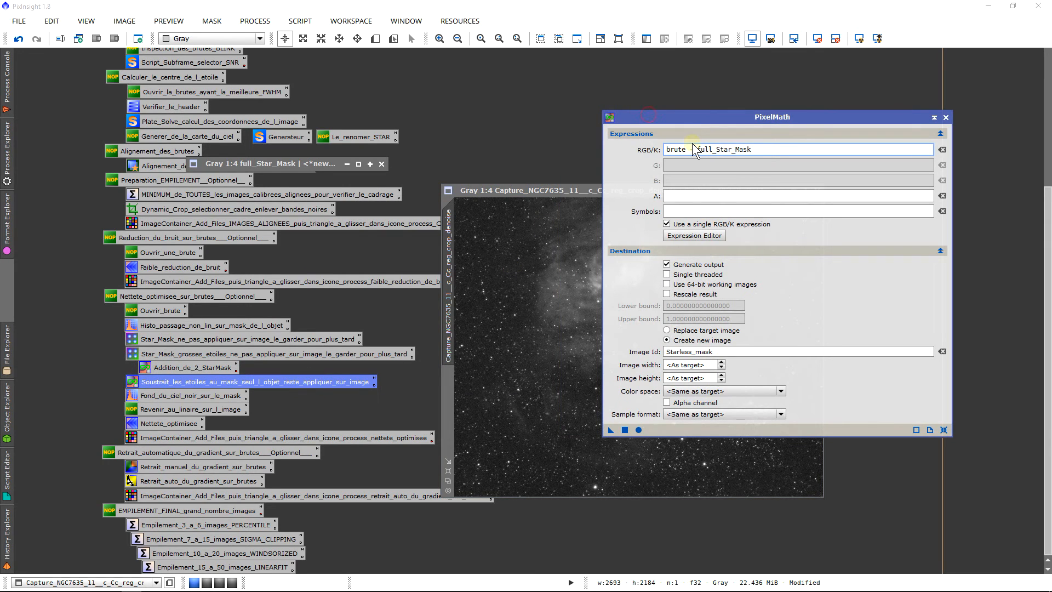
pyautogui.click(694, 236)
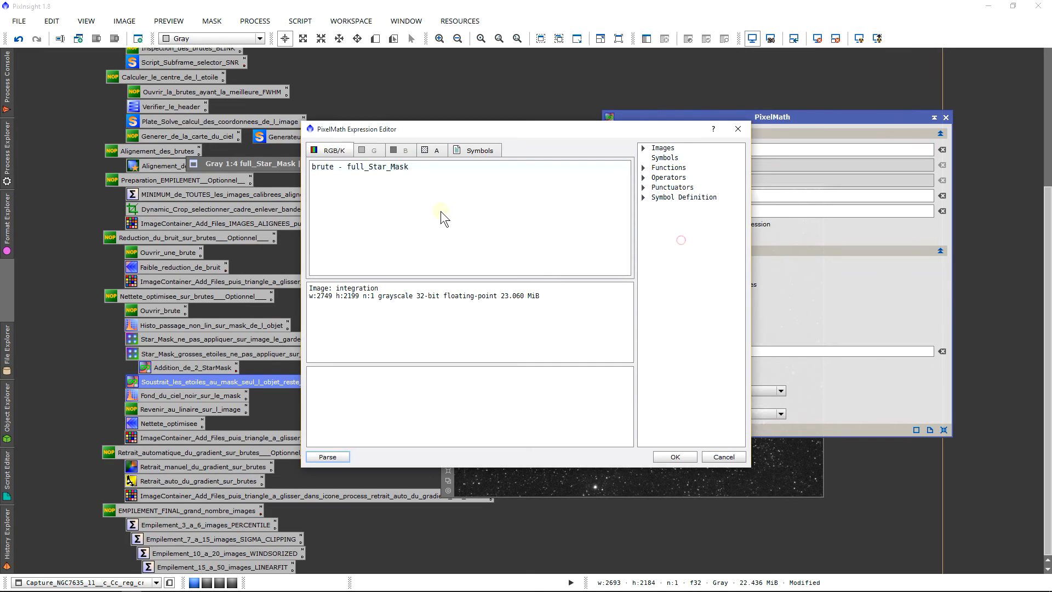
pyautogui.click(330, 171)
pyautogui.moveTo(321, 167); pyautogui.dragTo(271, 173)
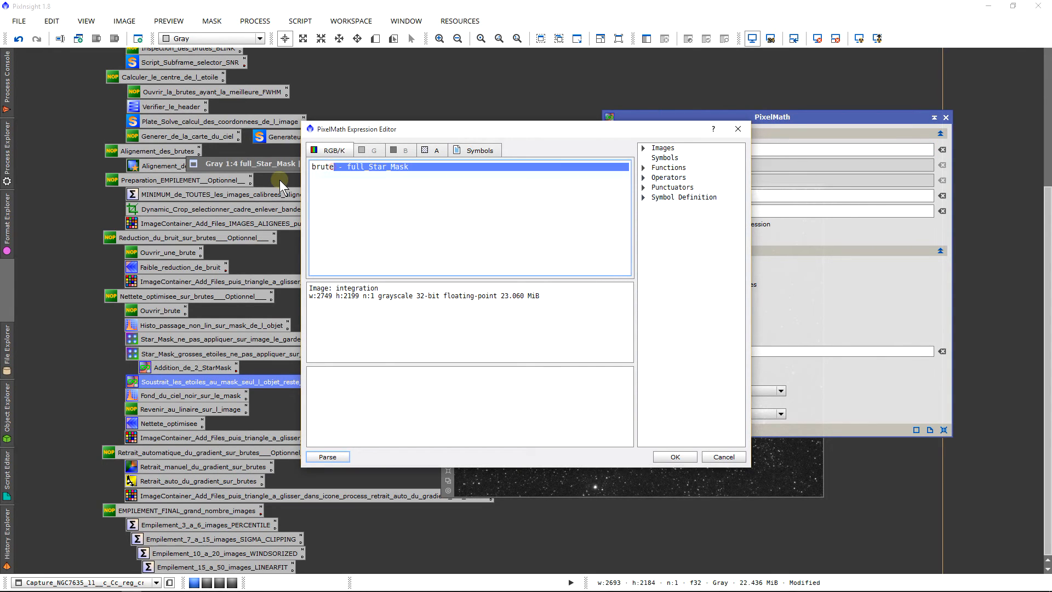
pyautogui.click(339, 166)
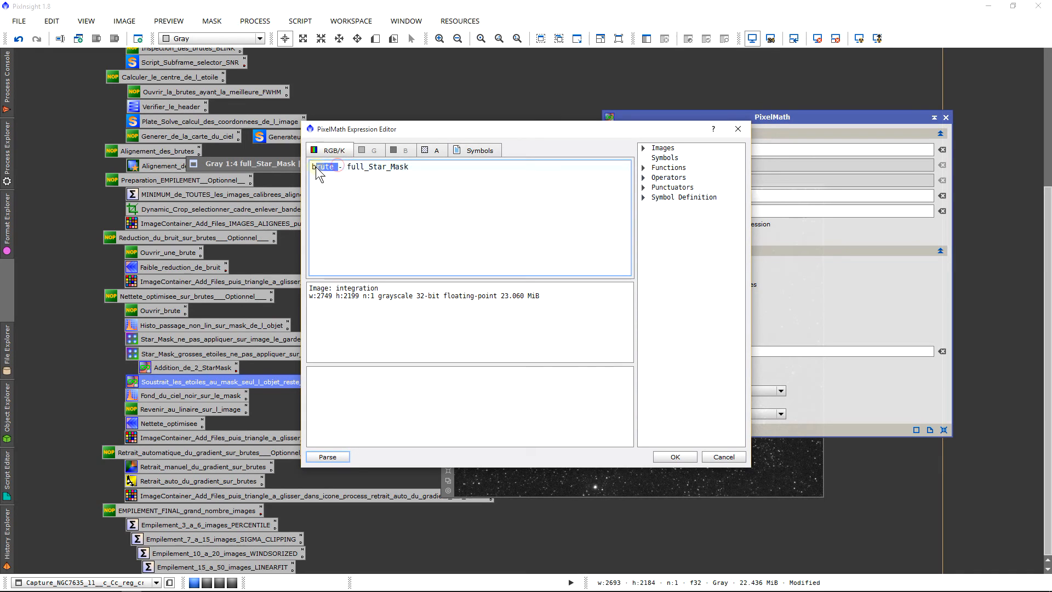
pyautogui.click(643, 147)
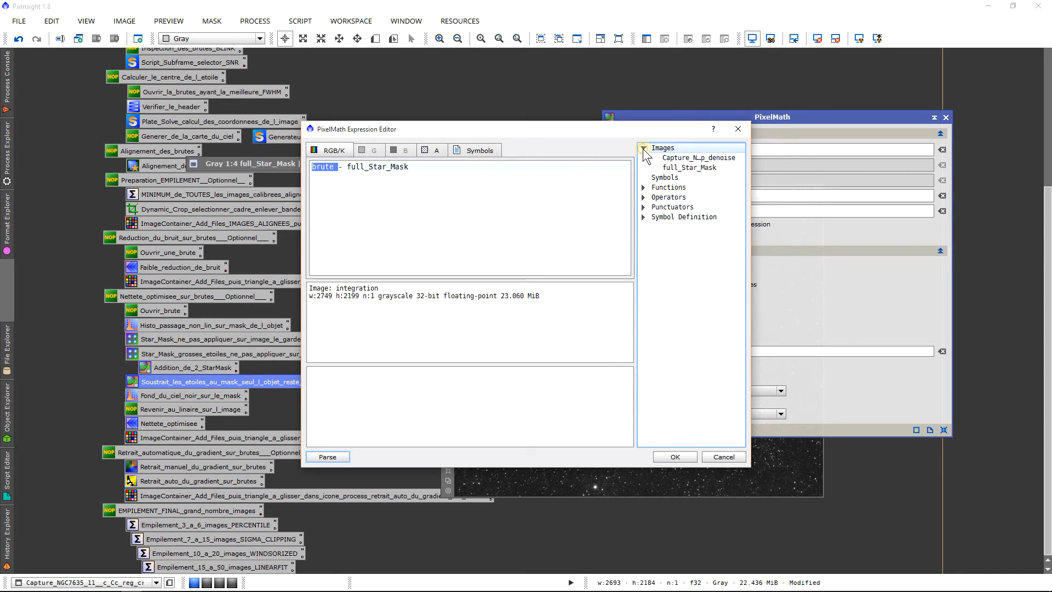
pyautogui.doubleClick(709, 159)
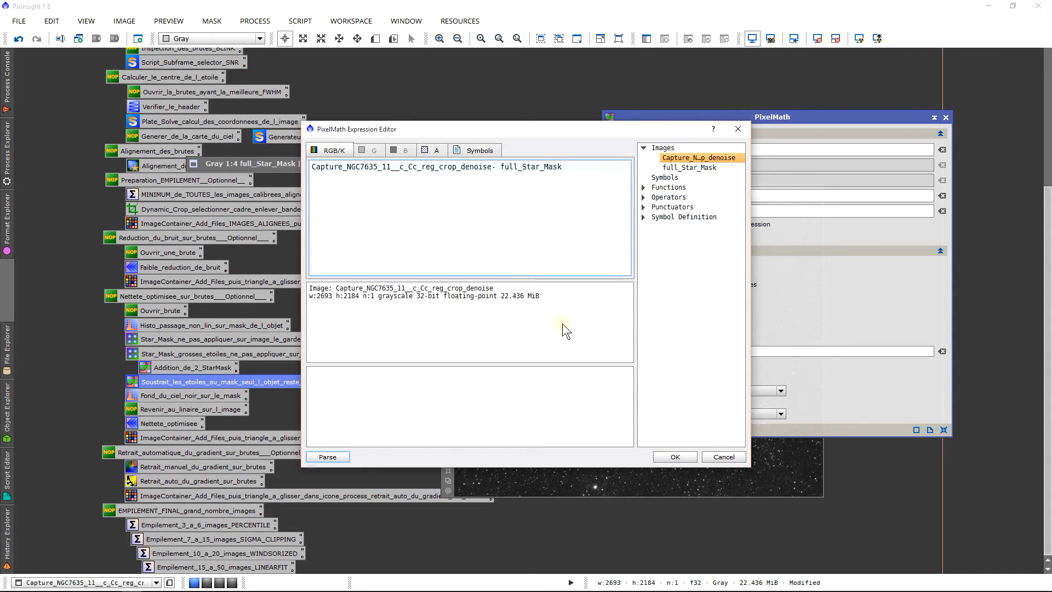
pyautogui.click(675, 456)
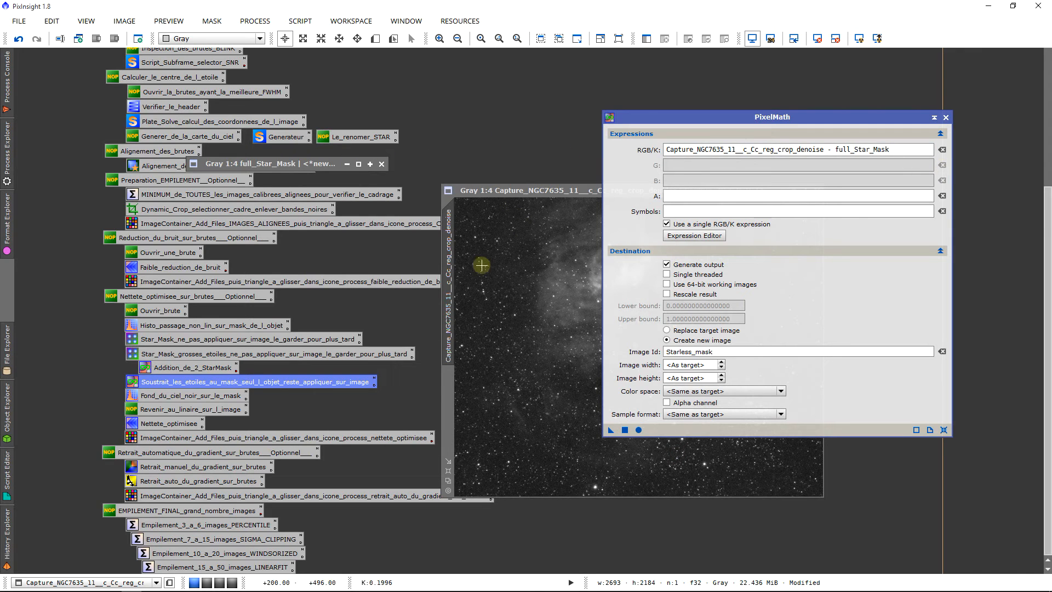
# Step: Apply the star subtraction to create the new image Starless_mask, and close PixelMath
pyautogui.moveTo(718, 348); pyautogui.dragTo(283, 272)
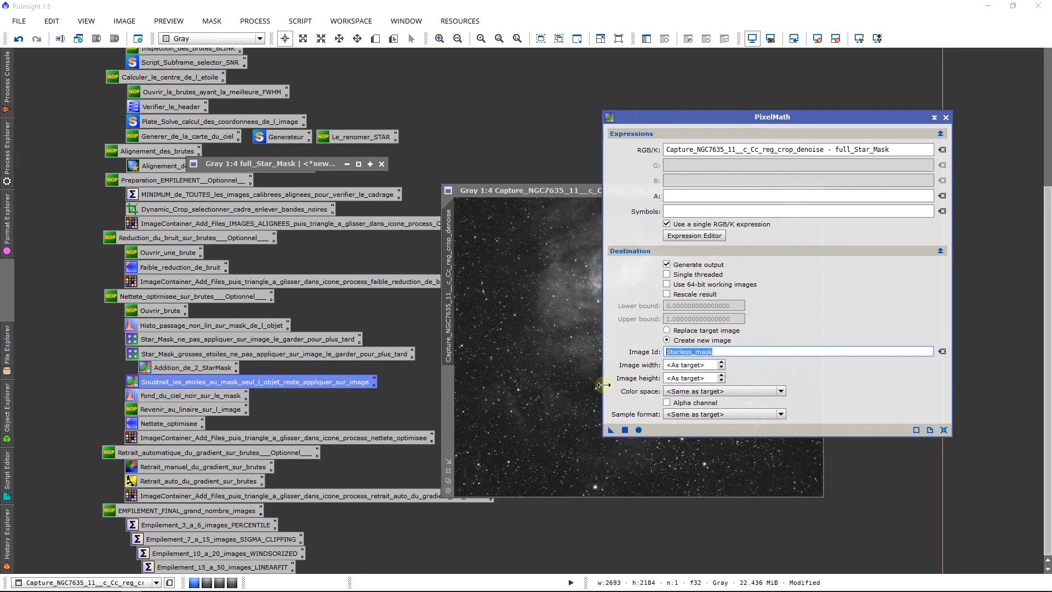
pyautogui.click(624, 430)
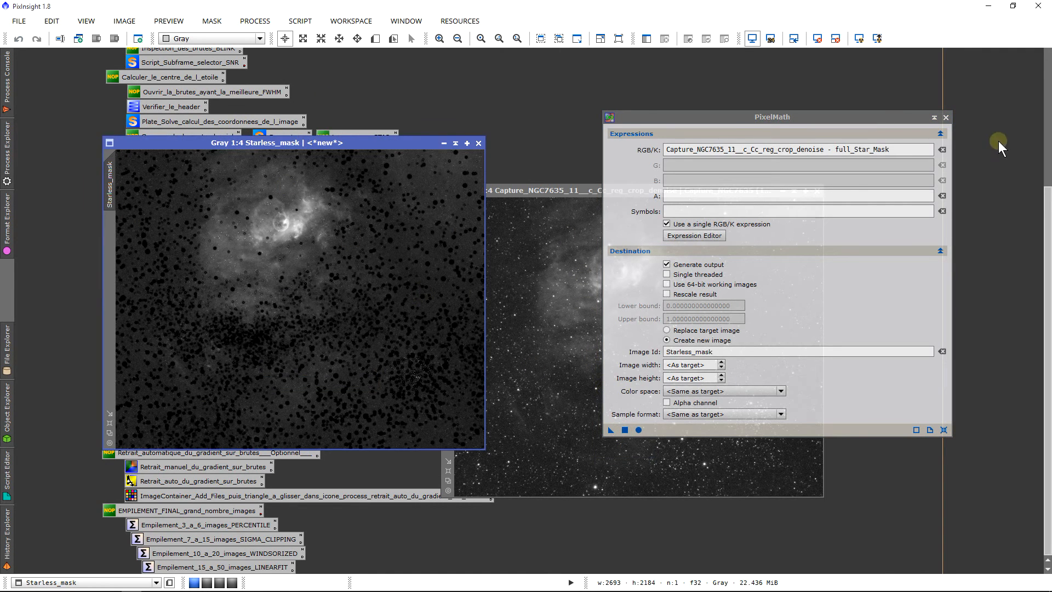
pyautogui.click(946, 117)
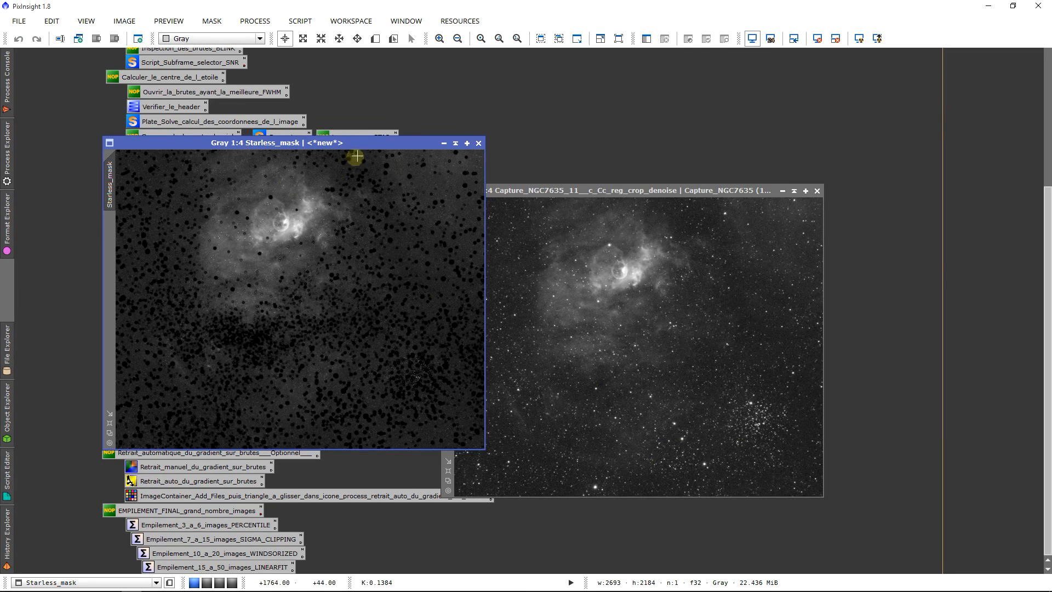
# Step: Move the Starless_mask window over the denoised frame and examine the subtracted stars up close
pyautogui.moveTo(371, 144); pyautogui.dragTo(615, 205)
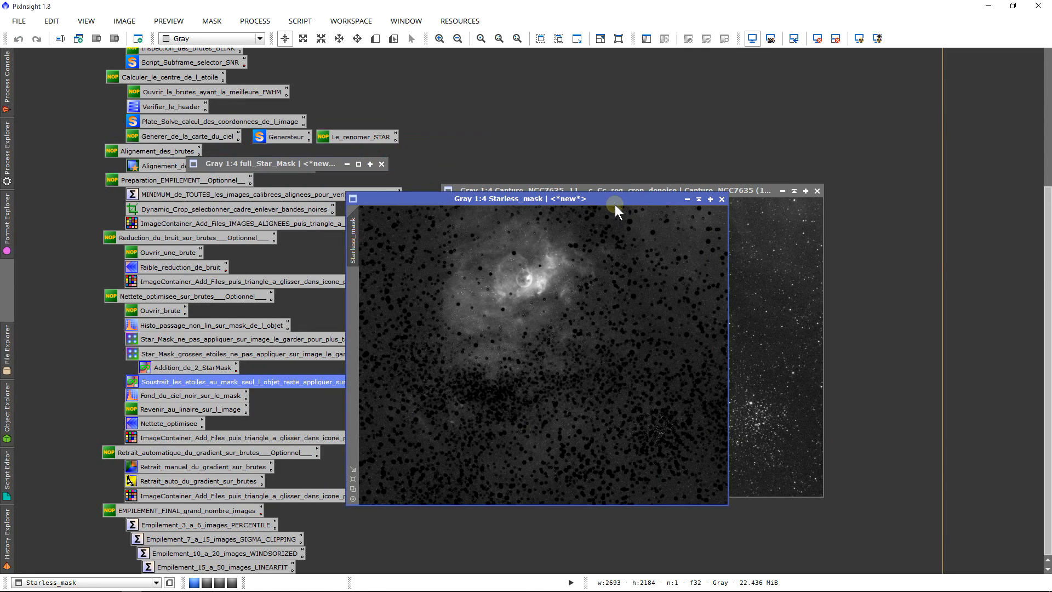
pyautogui.scroll(3, 652, 342)
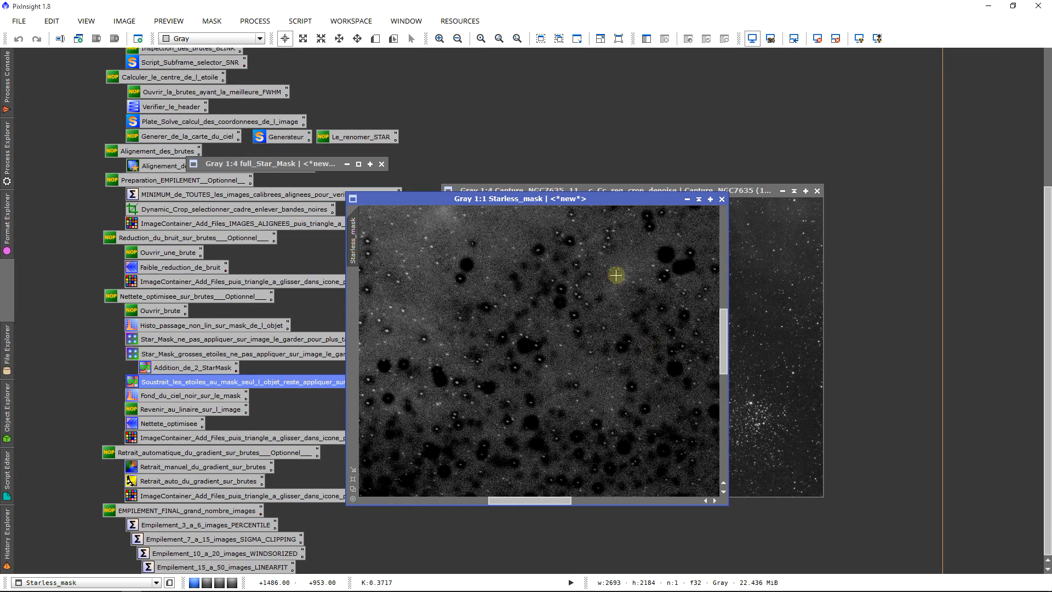
pyautogui.scroll(-2, 537, 340)
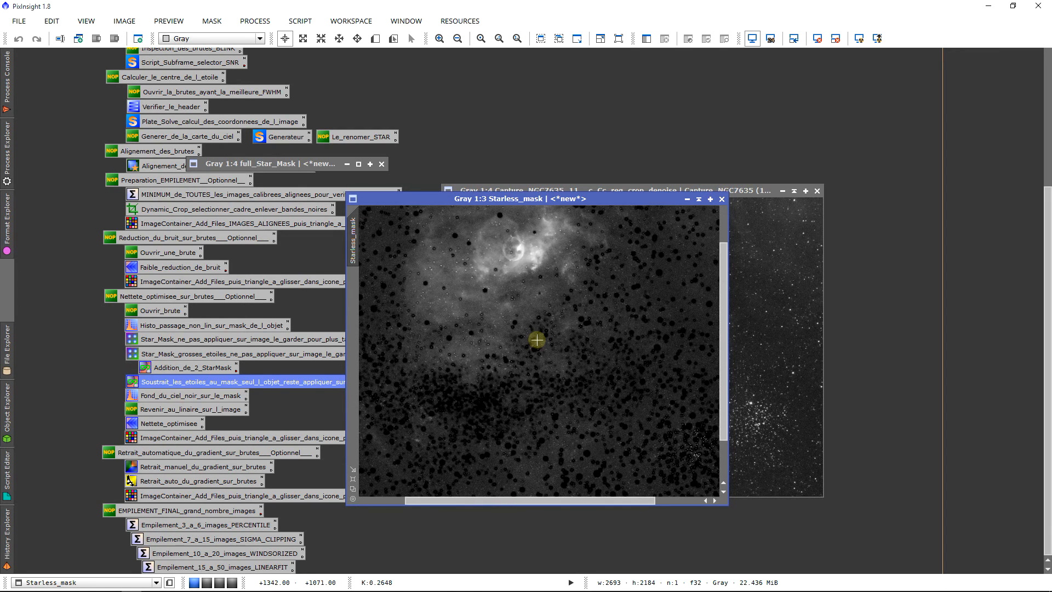
pyautogui.scroll(-1, 537, 340)
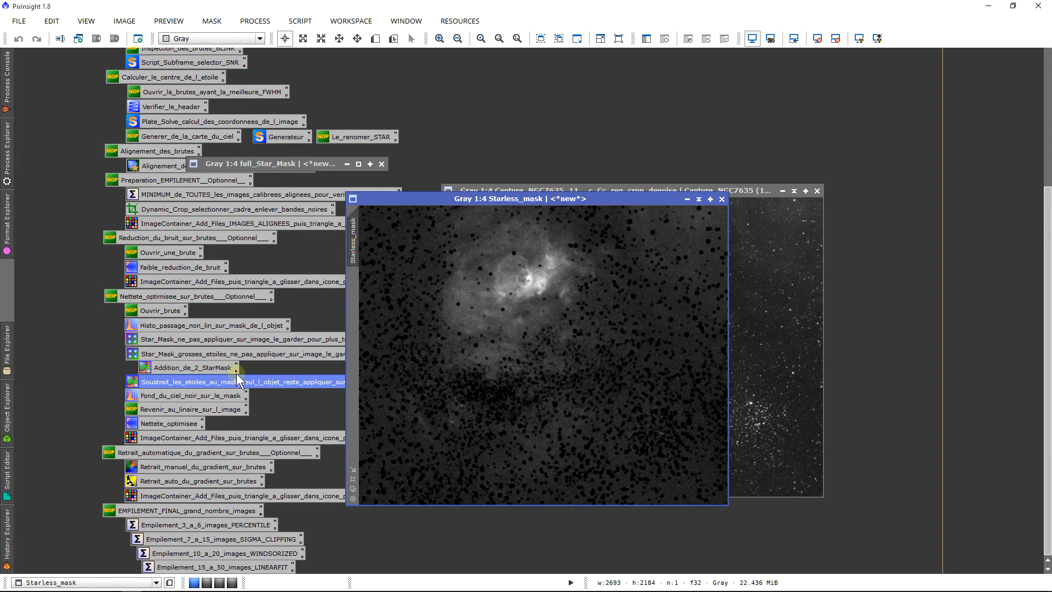
# Step: Load the Fond_du_ciel_noir_sur_le_mask histogram preset and examine the Starless_mask sky background up close
pyautogui.doubleClick(206, 393)
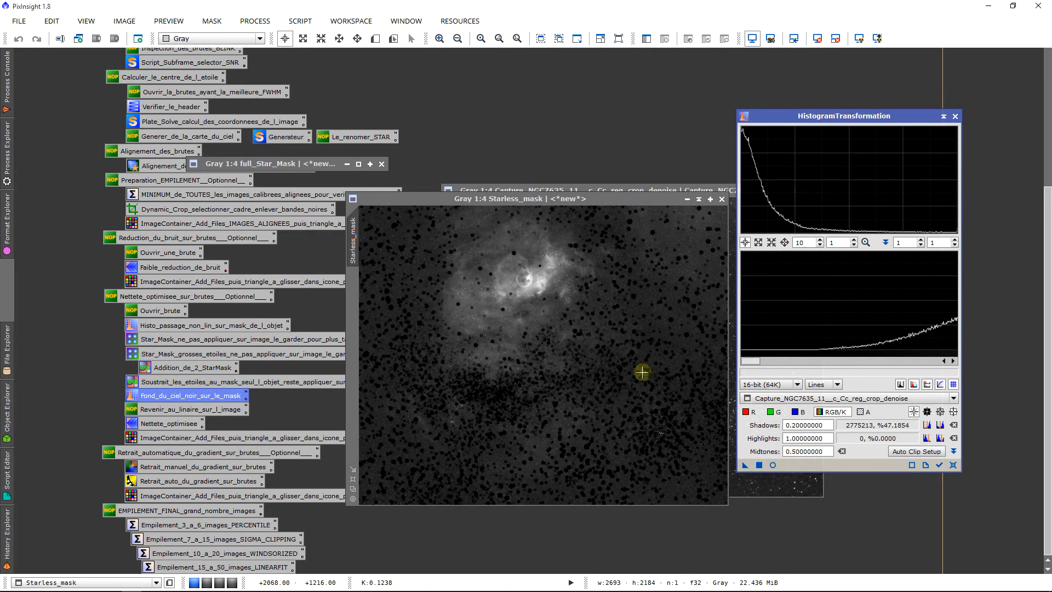
pyautogui.scroll(1, 611, 411)
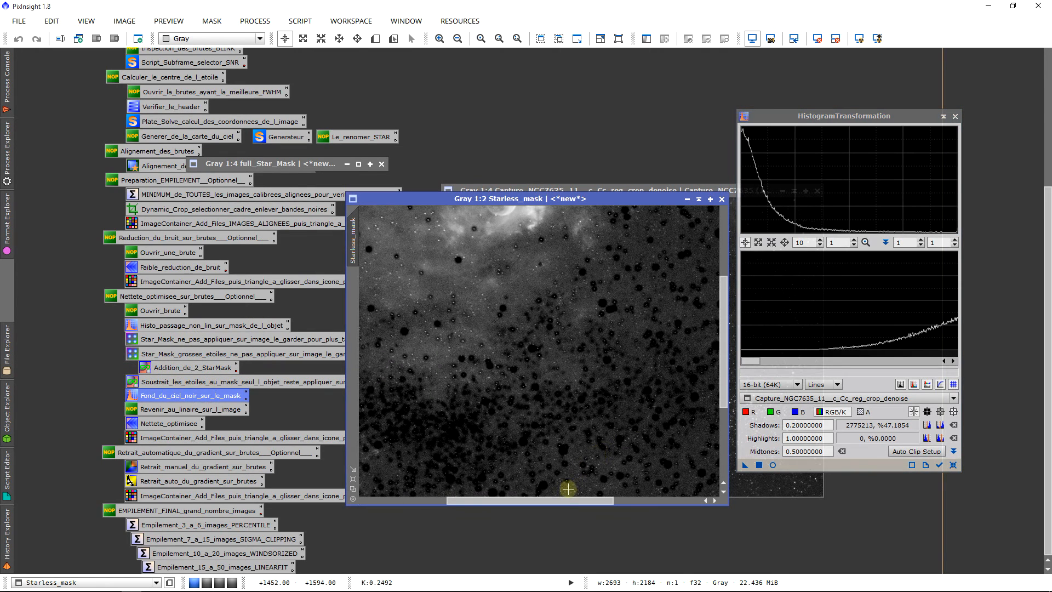
pyautogui.moveTo(569, 500); pyautogui.dragTo(681, 500)
pyautogui.scroll(-1, 653, 362)
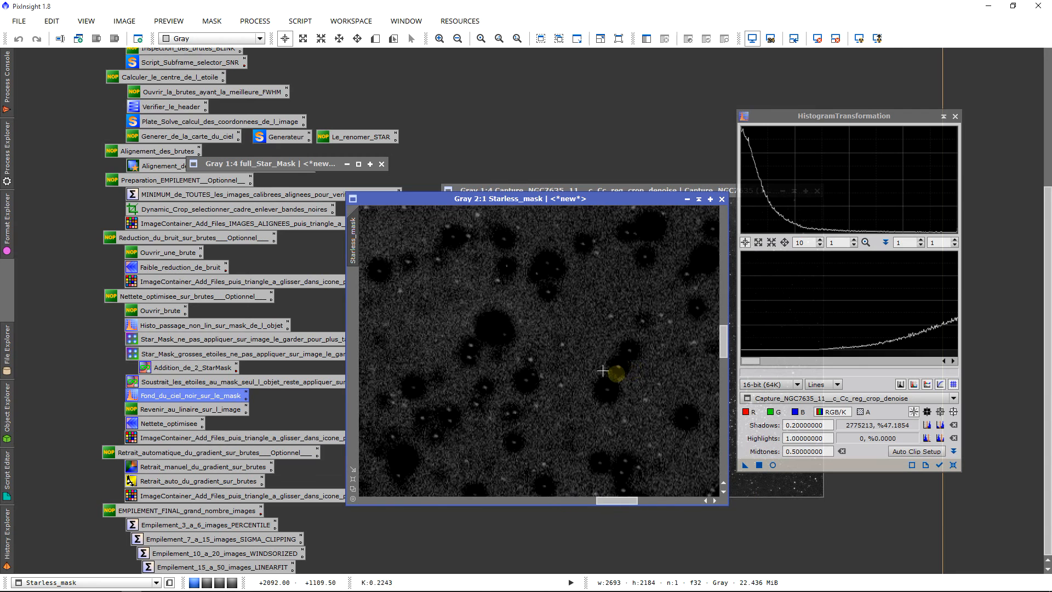
pyautogui.scroll(-1, 600, 365)
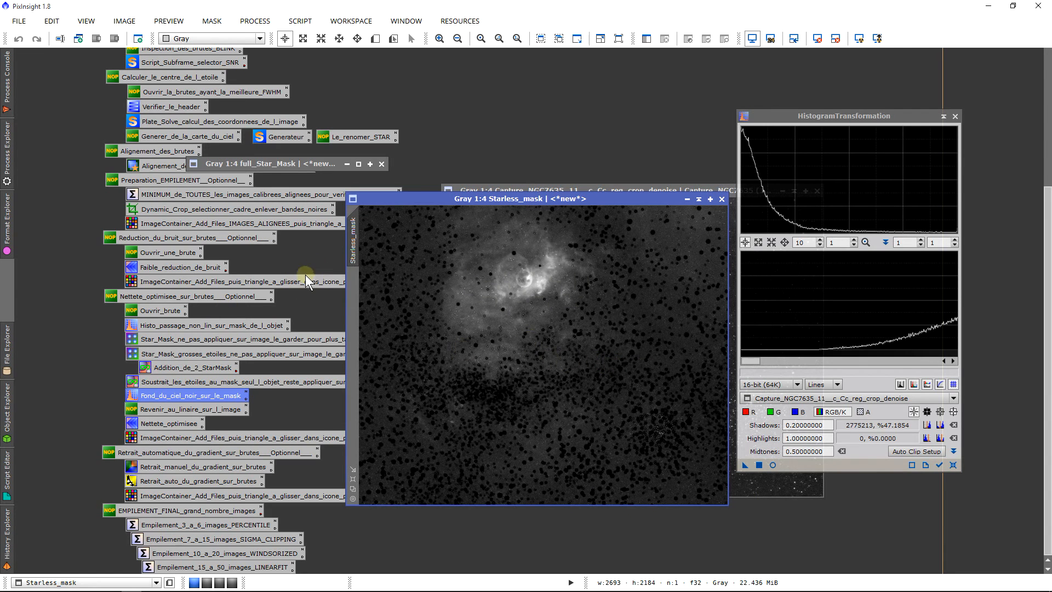
# Step: Blacken the sky background of Starless_mask with a shadows clipping of about 0.139, and close HistogramTransformation
pyautogui.click(799, 241)
pyautogui.press('BackSpace')
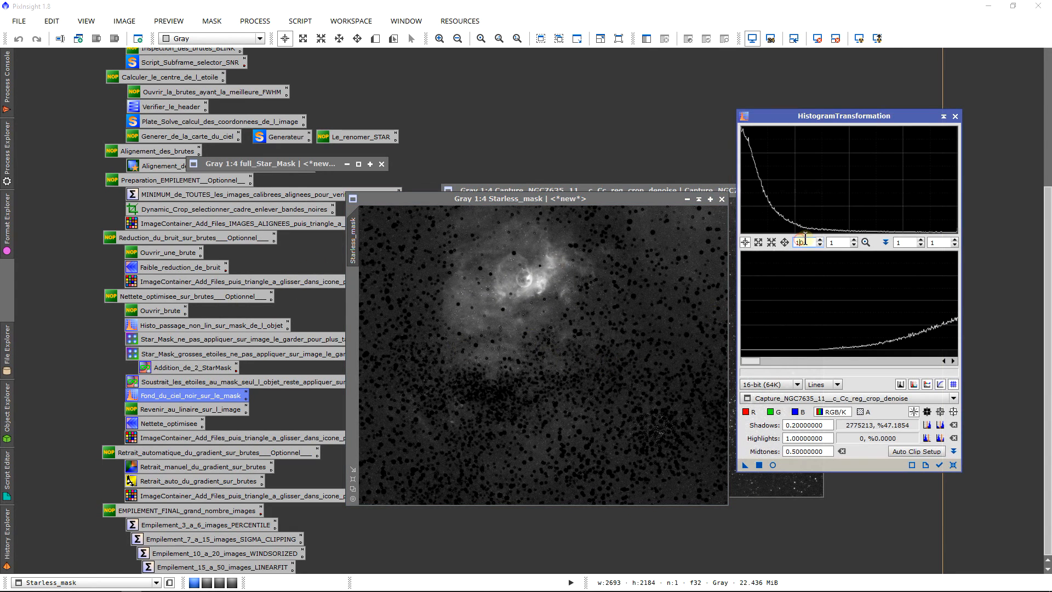
pyautogui.moveTo(789, 364)
pyautogui.mouseDown()
pyautogui.moveTo(756, 366)
pyautogui.moveTo(770, 367)
pyautogui.mouseUp()
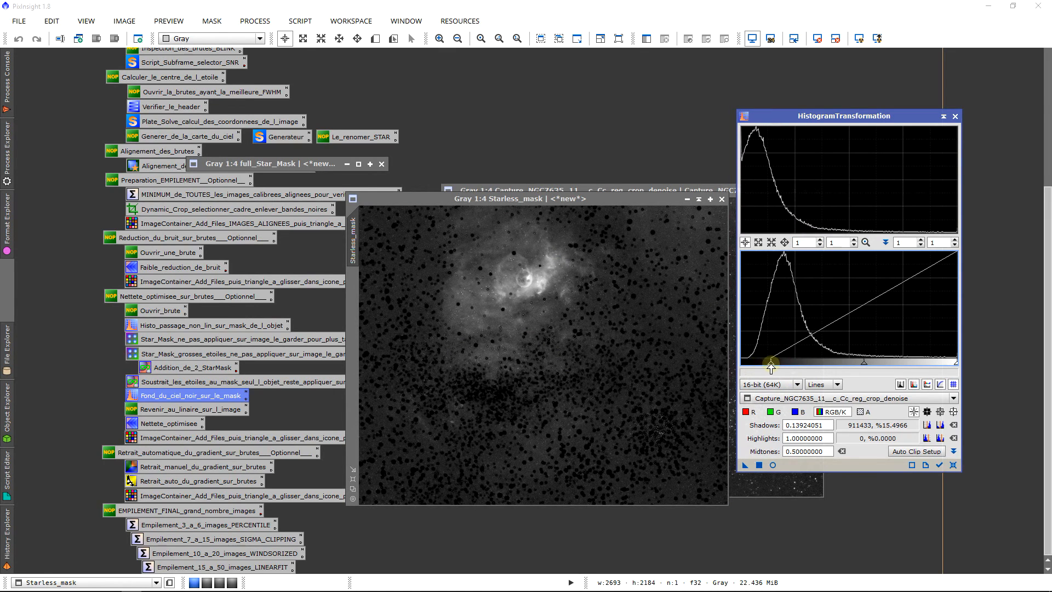
pyautogui.click(745, 465)
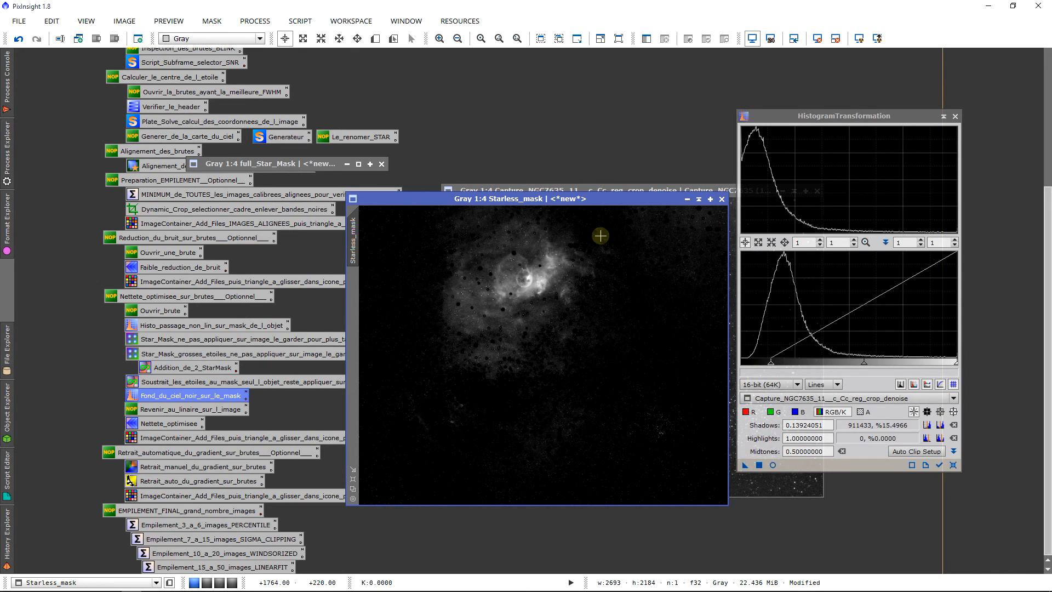
pyautogui.click(954, 116)
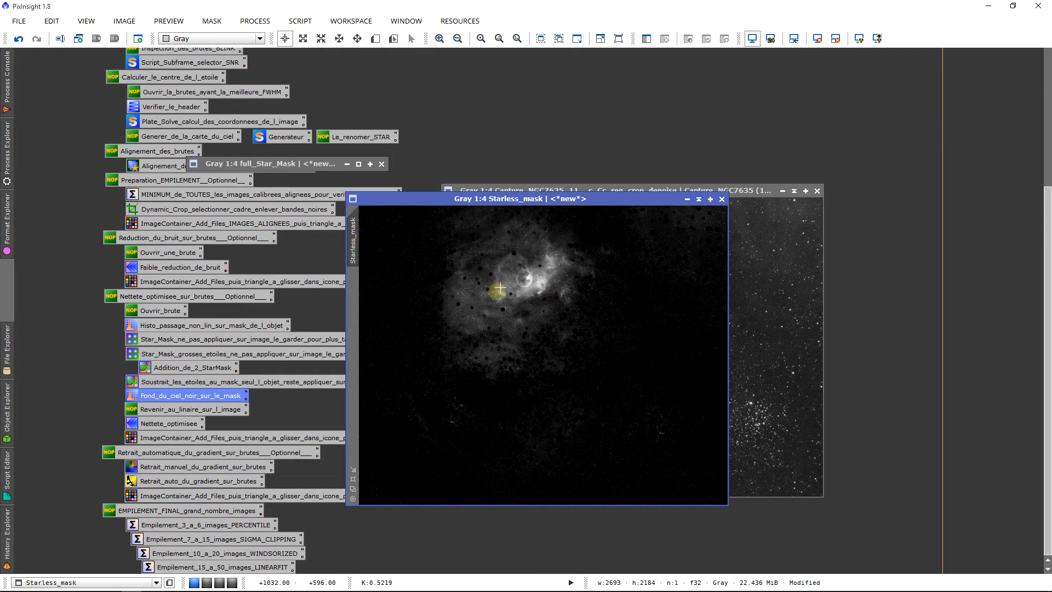
# Step: Collapse the Starless_mask window, move it just below full_Star_Mask, and close full_Star_Mask
pyautogui.click(702, 200)
pyautogui.moveTo(539, 350)
pyautogui.mouseDown()
pyautogui.moveTo(502, 343)
pyautogui.moveTo(280, 180)
pyautogui.mouseUp()
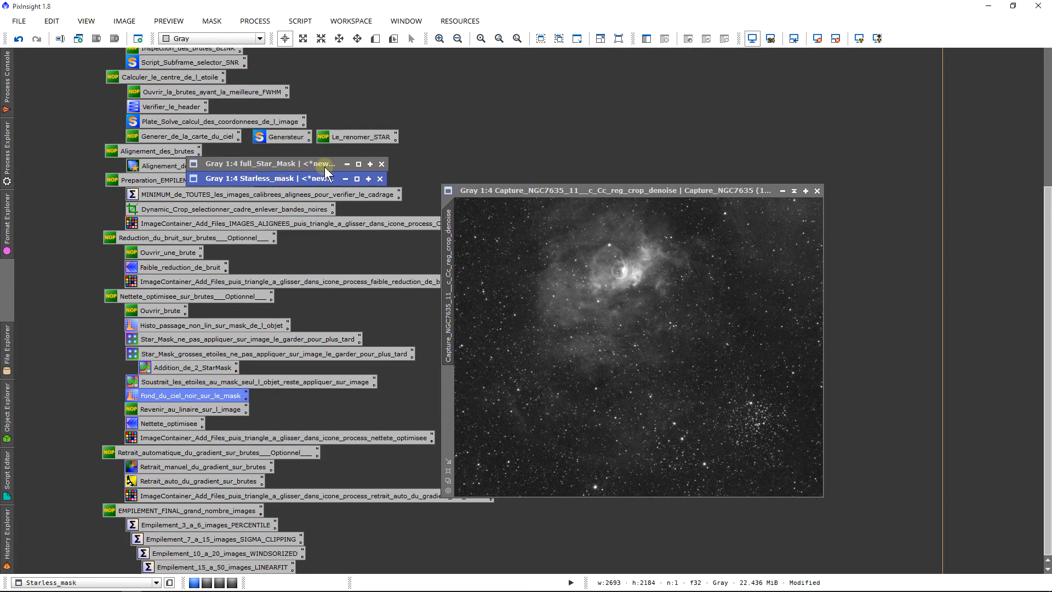
pyautogui.click(382, 164)
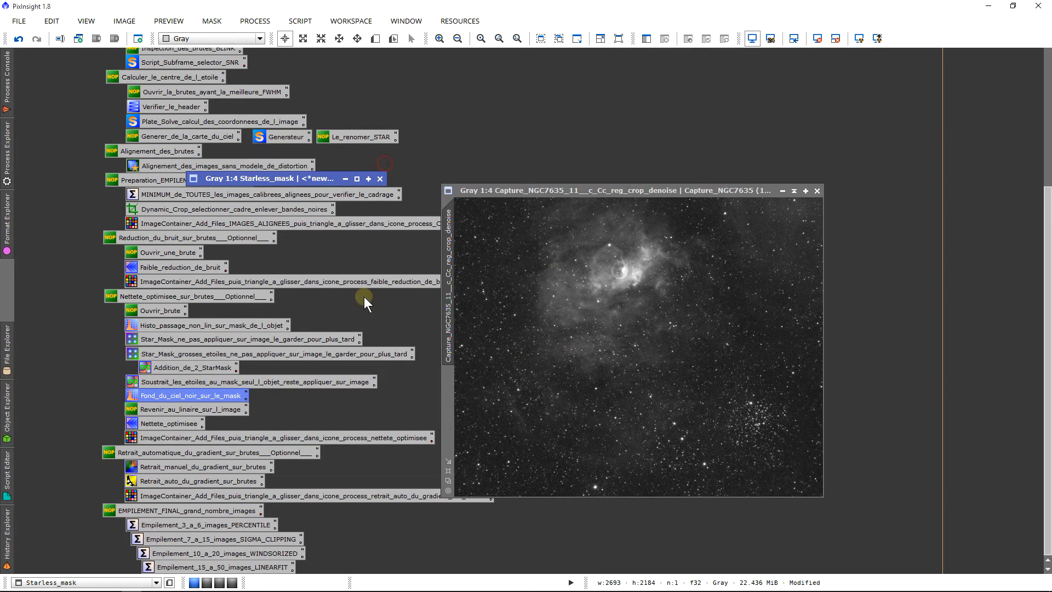
# Step: Return the denoised frame to linear by undoing its histogram transformation, and auto-stretch its display to check the stars
pyautogui.click(168, 410)
pyautogui.click(735, 291)
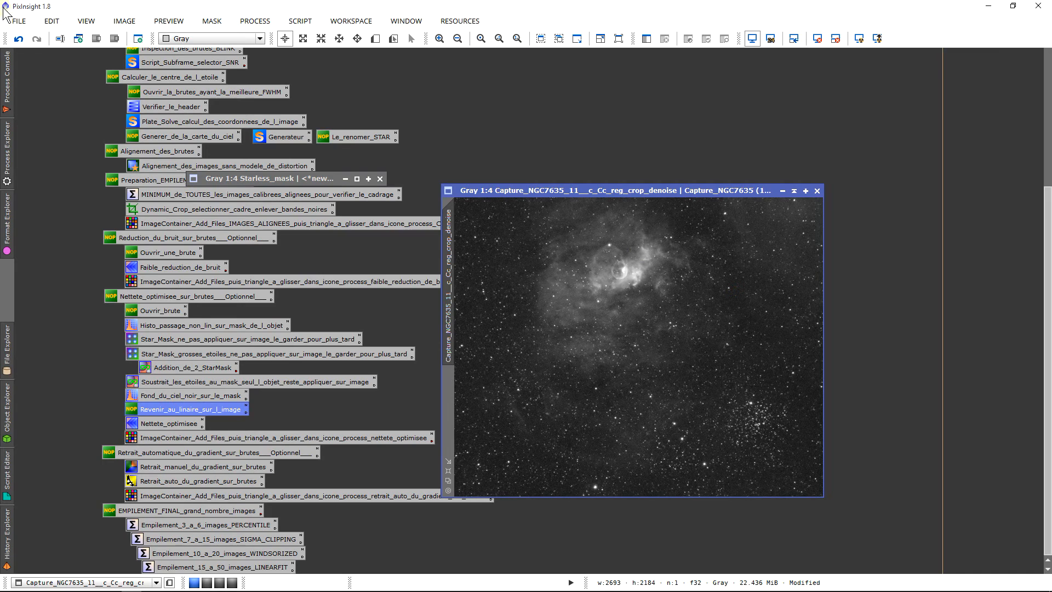
pyautogui.click(18, 40)
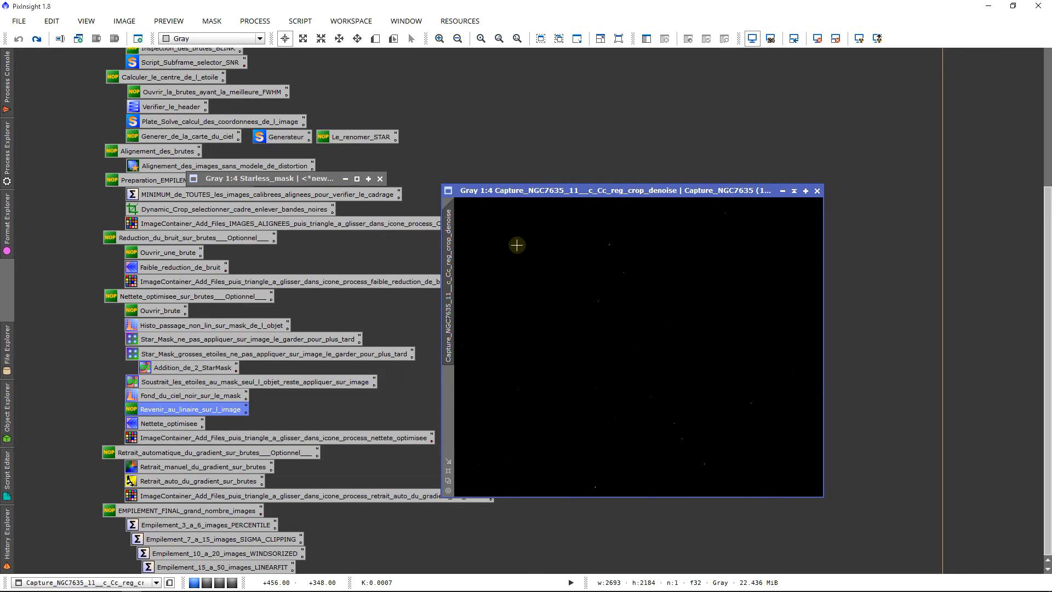
pyautogui.click(859, 38)
pyautogui.scroll(5, 709, 371)
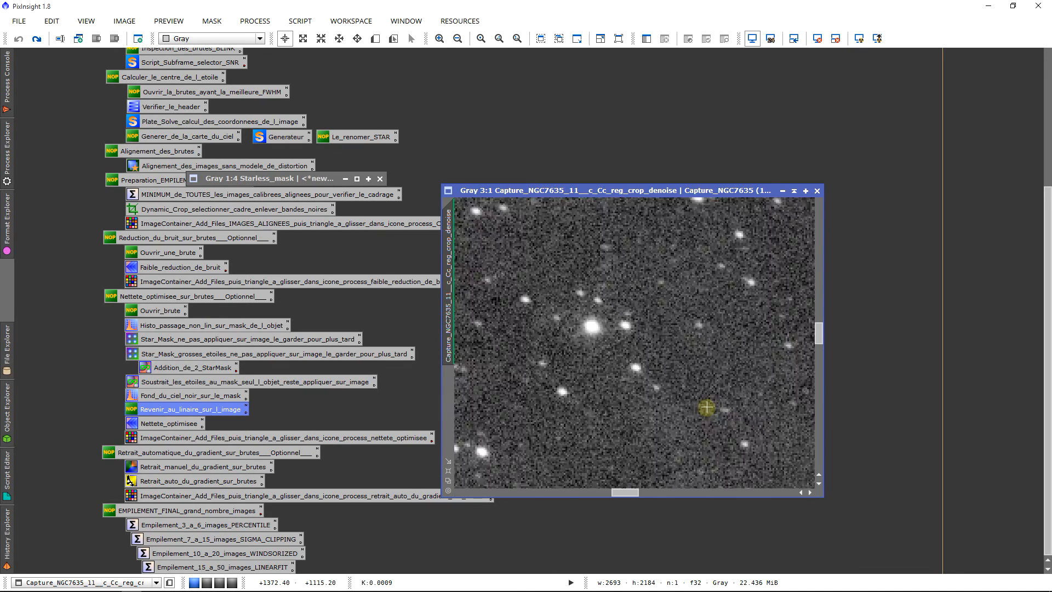
pyautogui.scroll(-5, 706, 407)
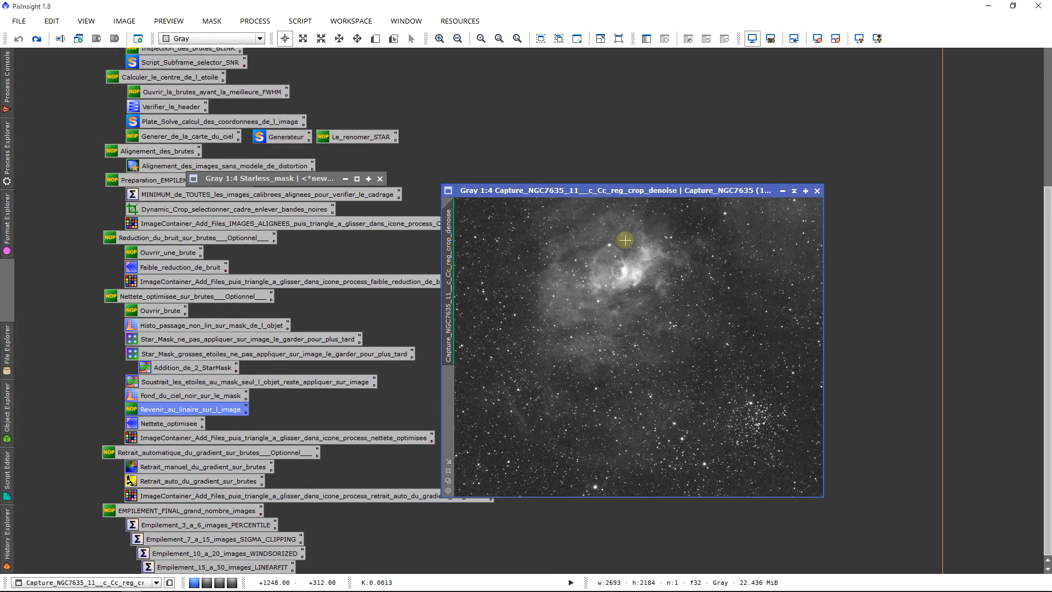
# Step: Place the denoised frame and Starless_mask side by side, assign Starless_mask as the frame's mask, and collapse the mask window
pyautogui.moveTo(629, 192); pyautogui.dragTo(605, 199)
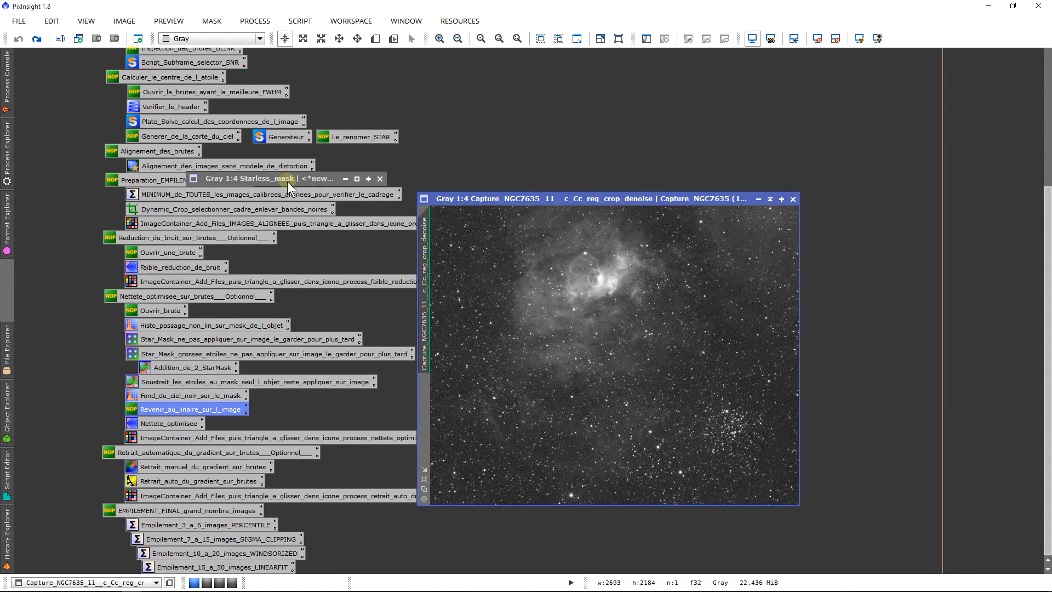
pyautogui.doubleClick(319, 182)
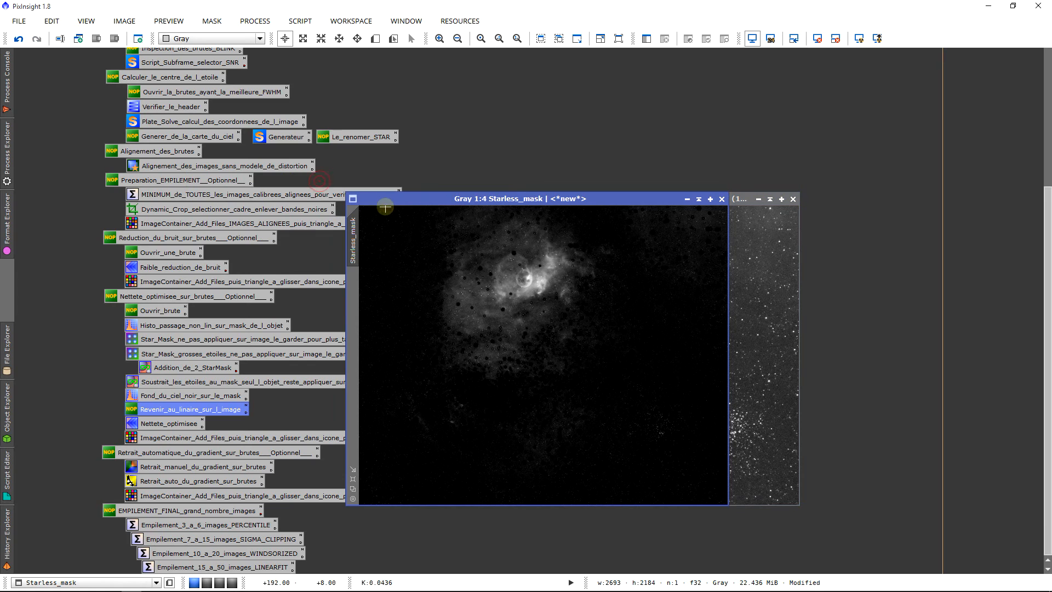
pyautogui.moveTo(412, 202); pyautogui.dragTo(527, 170)
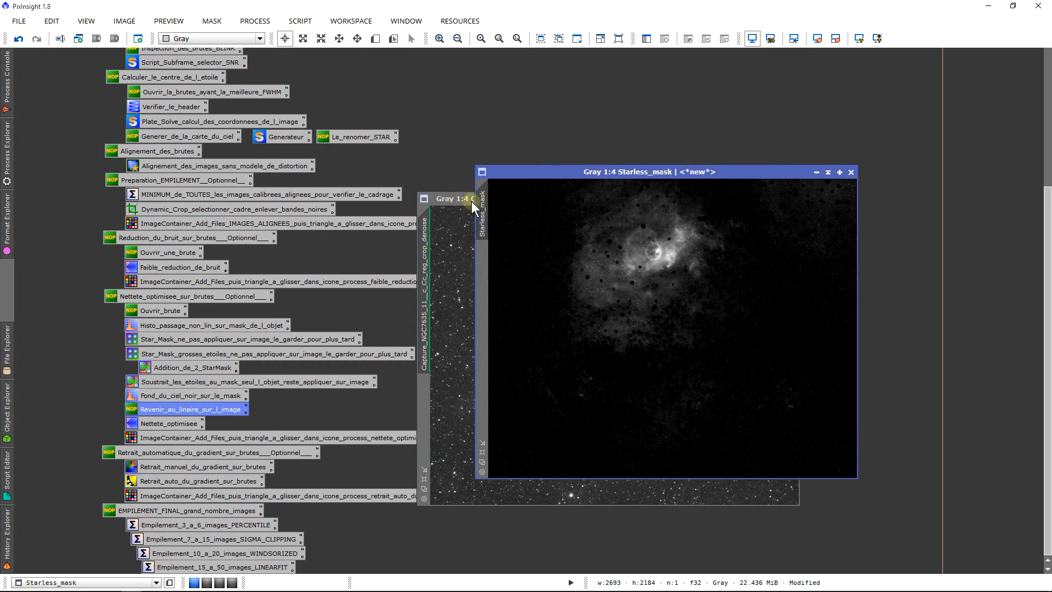
pyautogui.moveTo(485, 201); pyautogui.dragTo(423, 397)
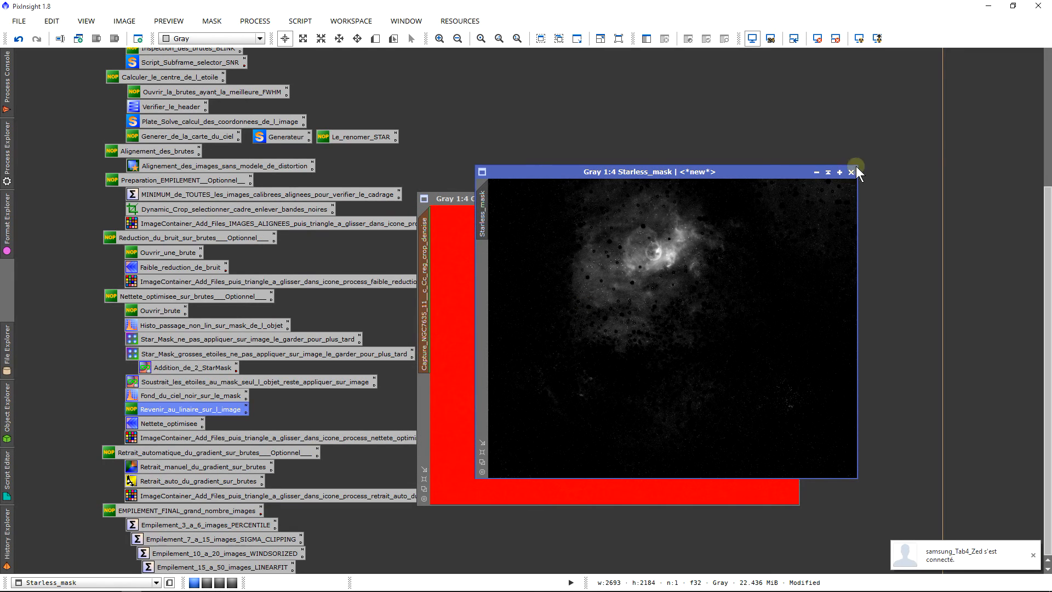
pyautogui.click(828, 173)
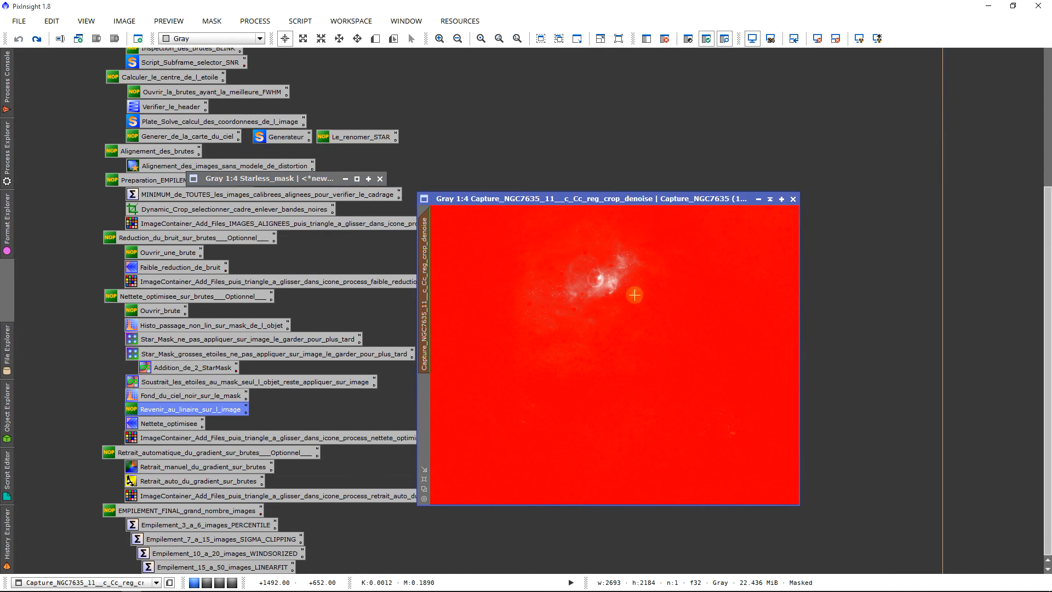
# Step: Hide the red mask overlay on the denoised frame while keeping the mask enabled
pyautogui.rightClick(636, 296)
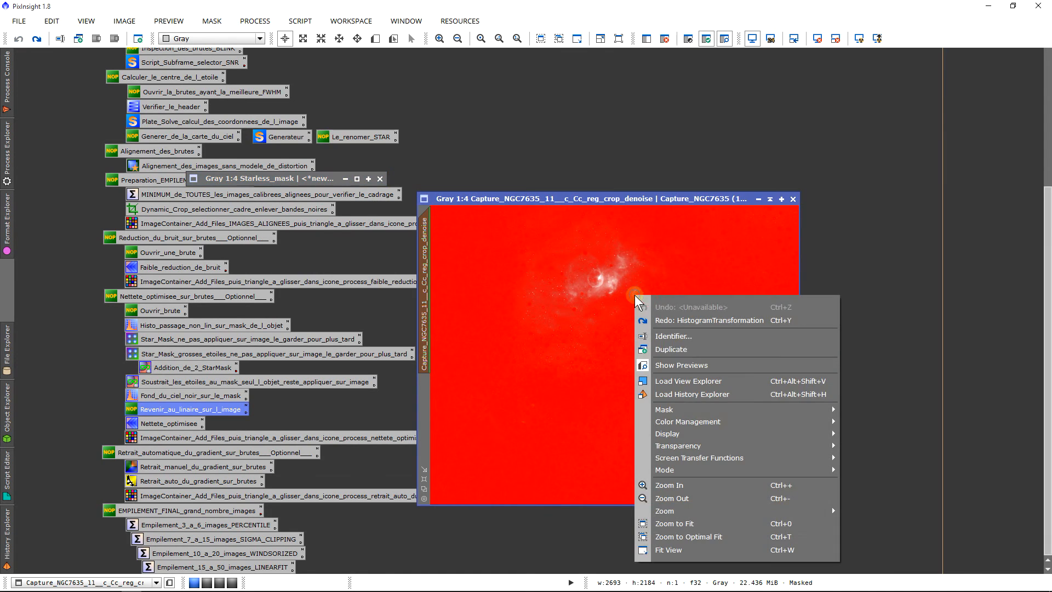
pyautogui.click(828, 410)
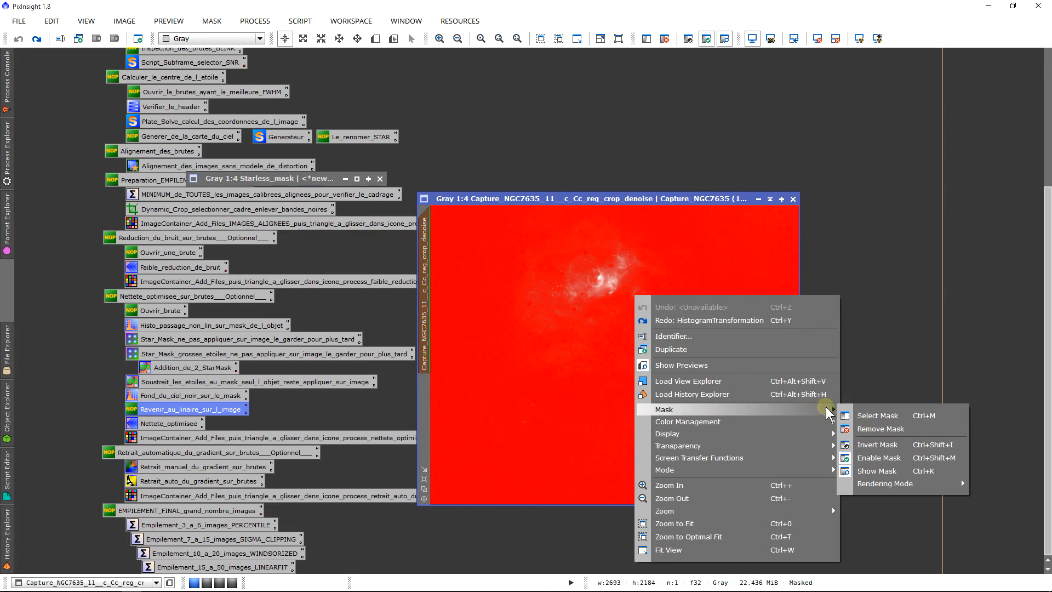
pyautogui.click(896, 475)
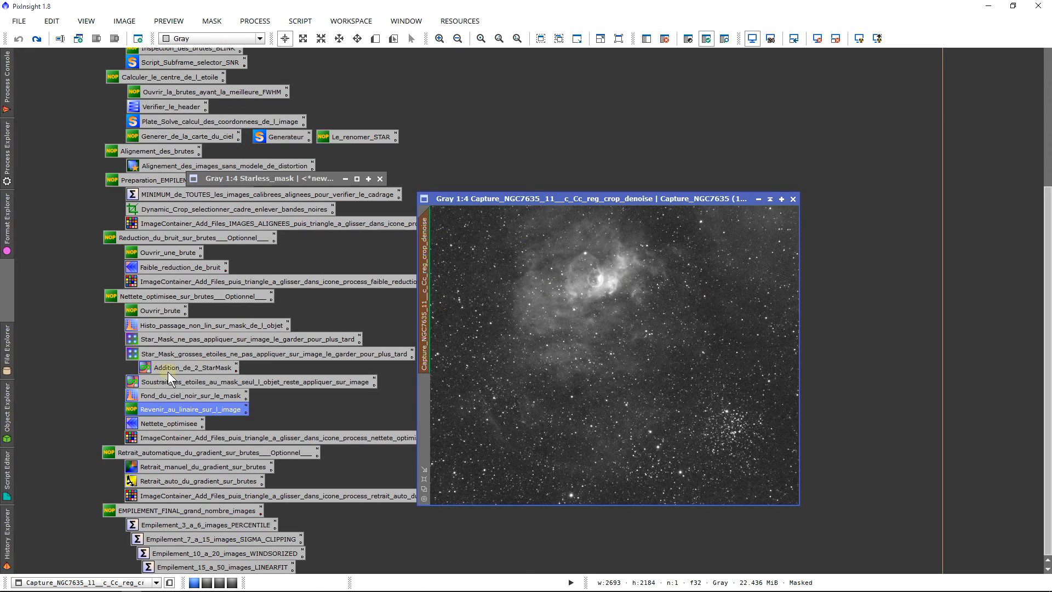
# Step: Load the Nettete_optimisee wavelet preset, and create and open a preview of about 456 × 412 pixels around the bubble in the denoised frame
pyautogui.doubleClick(167, 422)
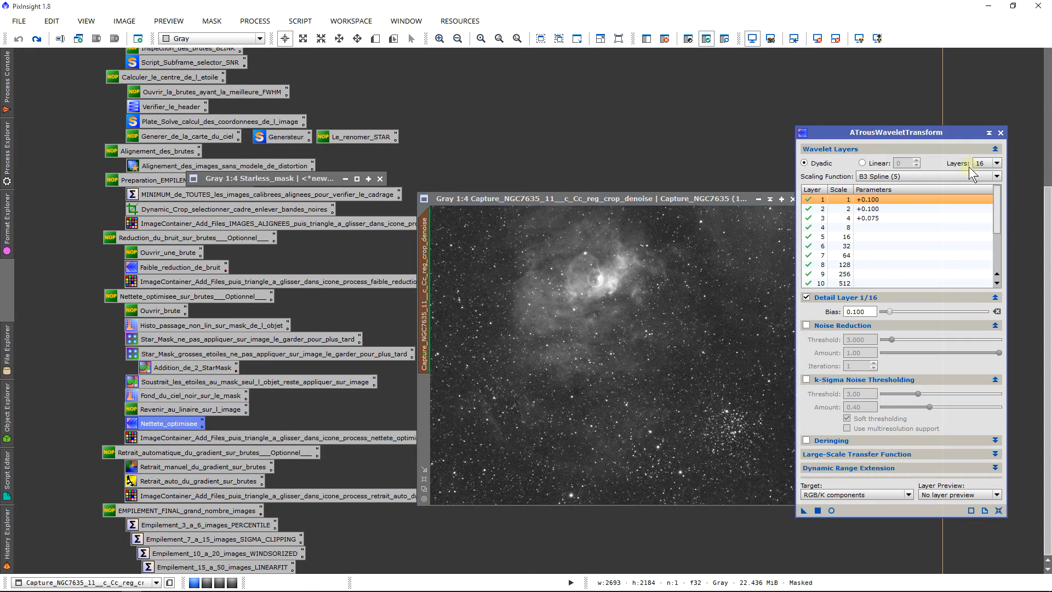
pyautogui.moveTo(921, 133); pyautogui.dragTo(931, 117)
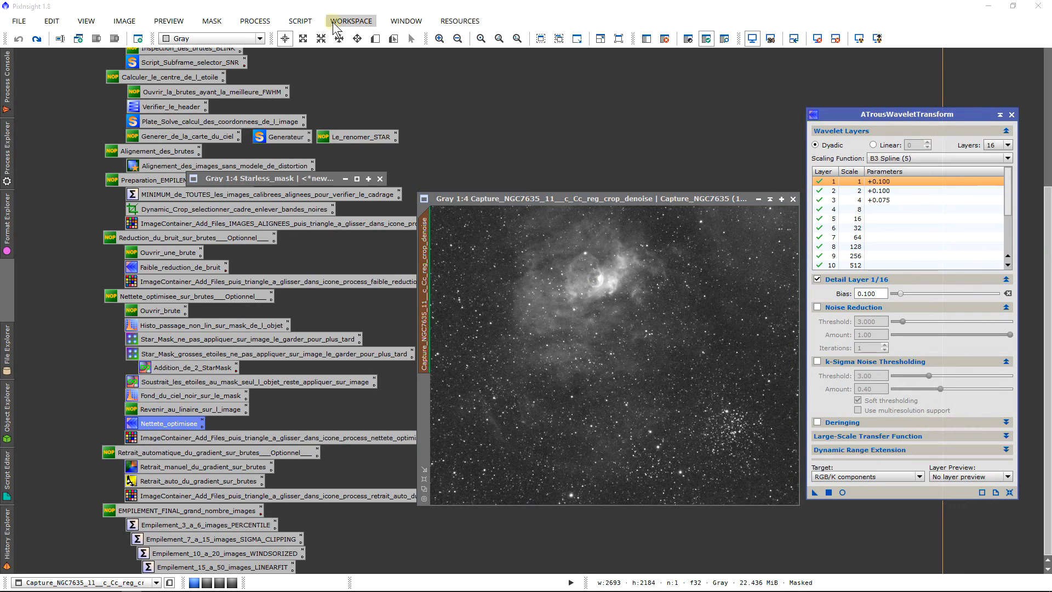
pyautogui.click(375, 39)
pyautogui.moveTo(567, 241); pyautogui.dragTo(613, 295)
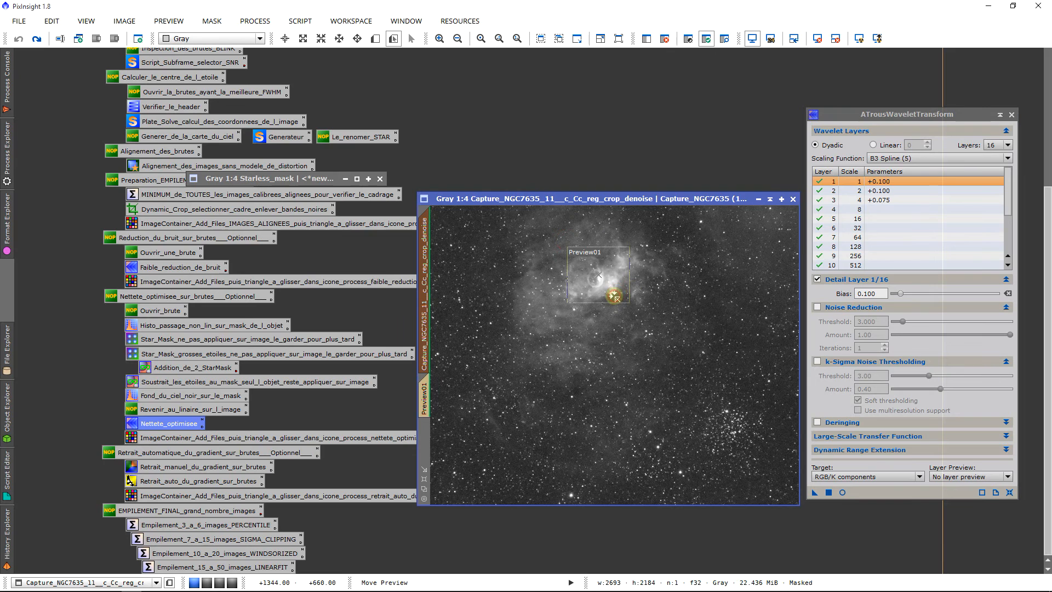
pyautogui.click(425, 386)
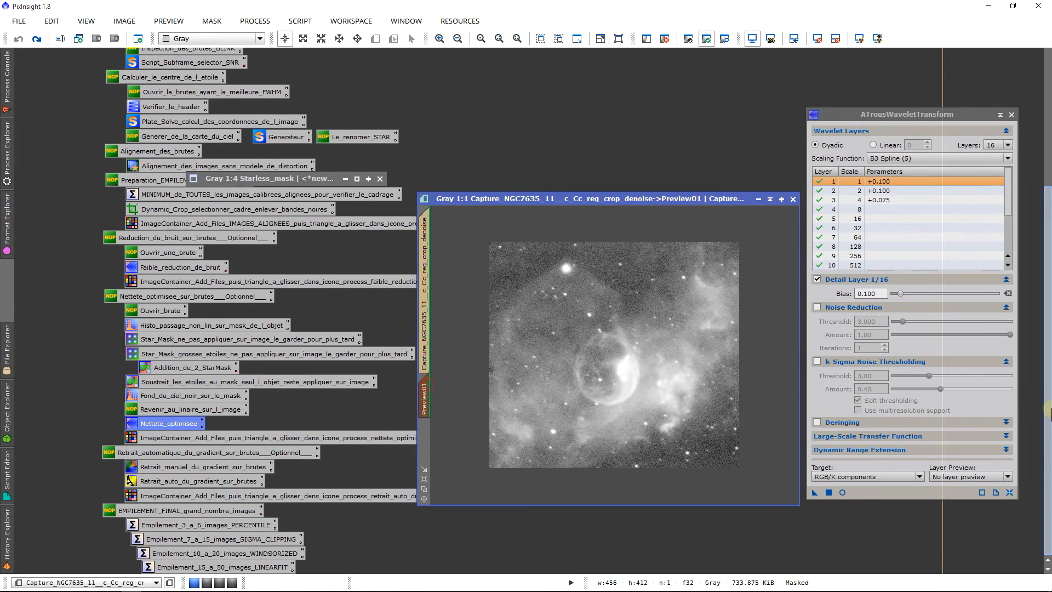
# Step: Start the real-time preview of ATrousWaveletTransform on Preview01
pyautogui.scroll(3, 1047, 408)
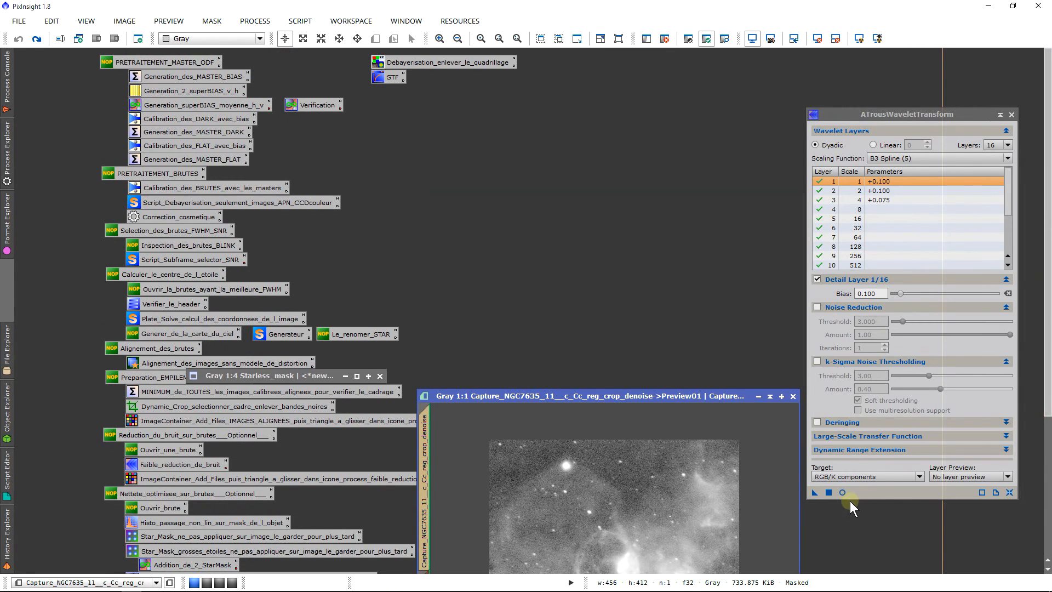
pyautogui.click(843, 492)
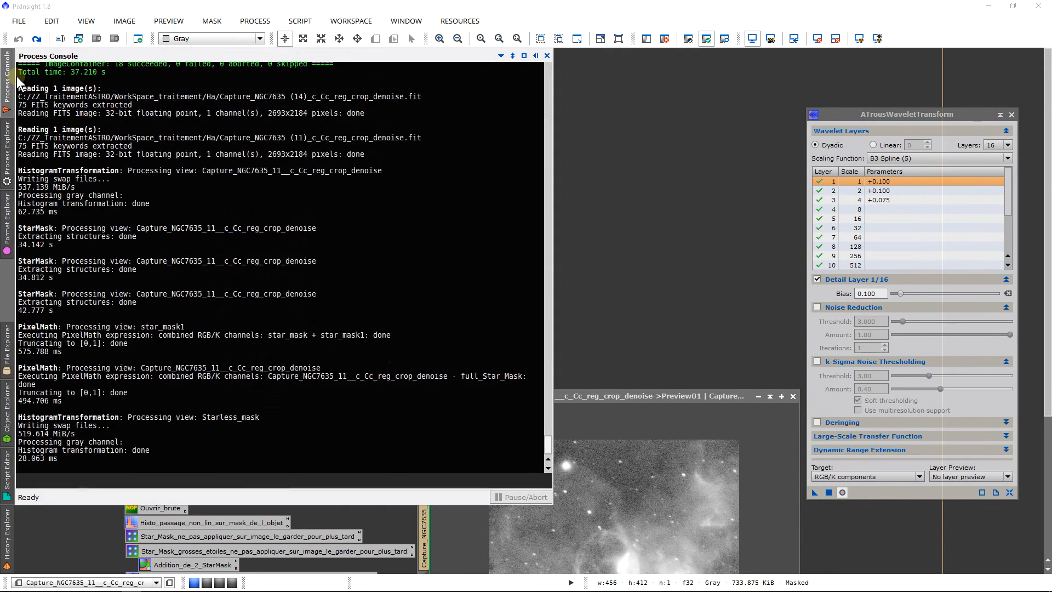
pyautogui.click(630, 140)
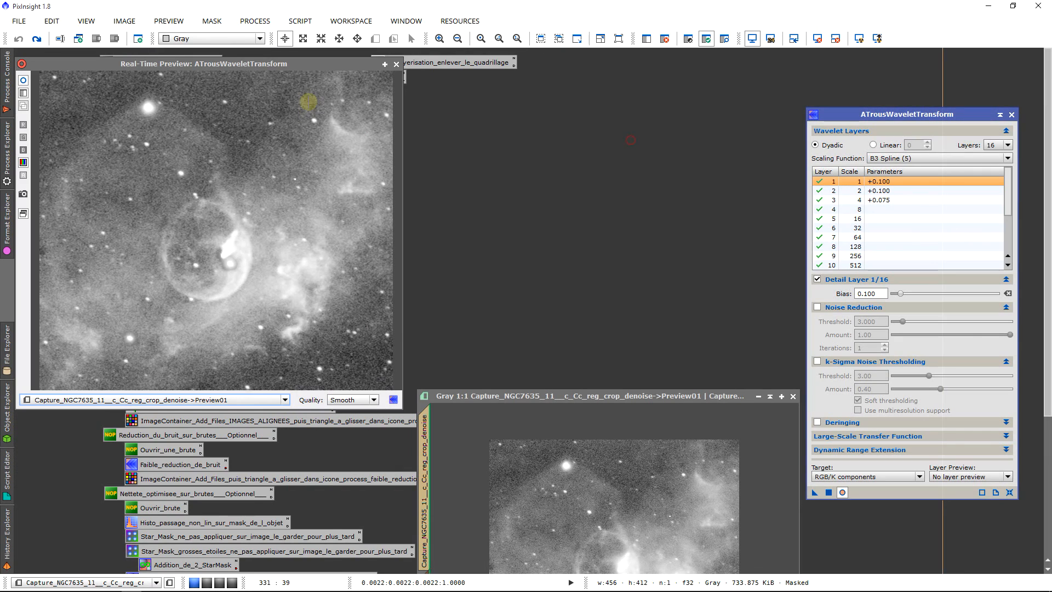
# Step: Compare the nebula detail in Preview01 with and without the wavelet sharpening by switching the real-time preview repeatedly
pyautogui.click(24, 80)
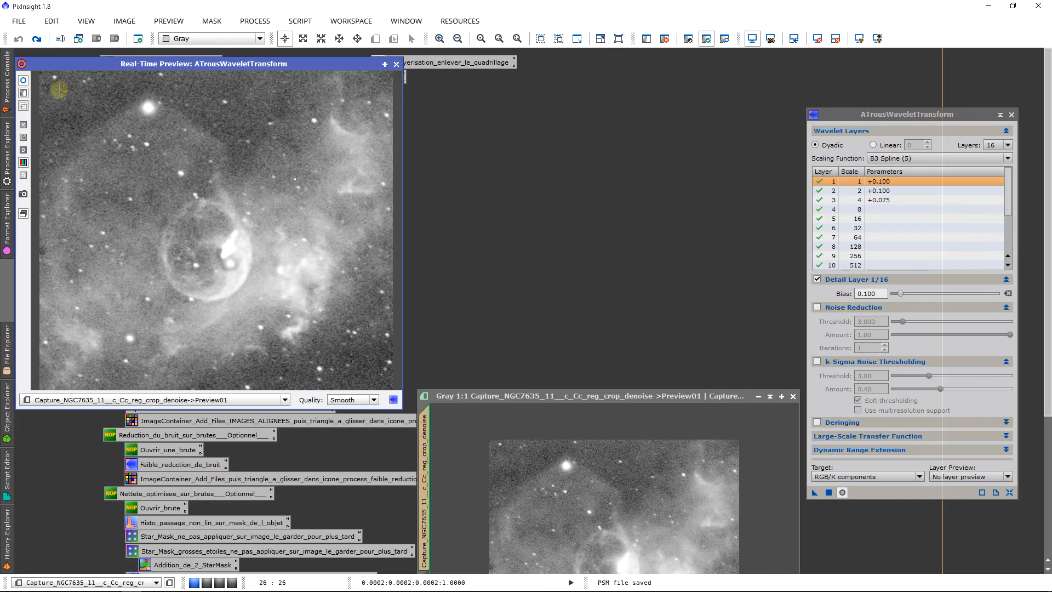
pyautogui.click(28, 81)
pyautogui.click(28, 81)
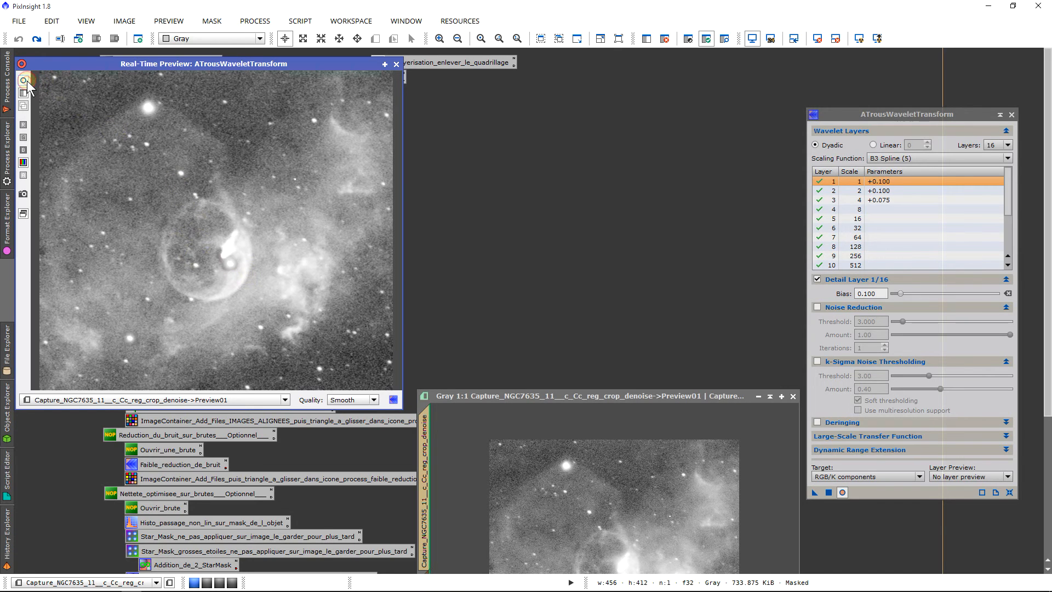
pyautogui.click(27, 80)
pyautogui.click(27, 80)
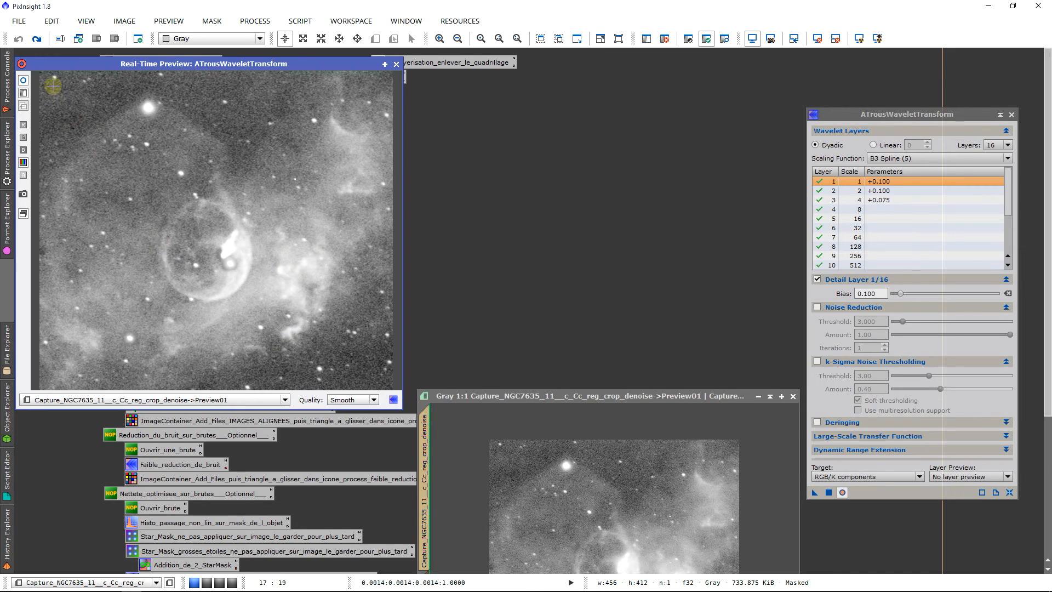
pyautogui.click(25, 81)
pyautogui.click(25, 82)
pyautogui.click(25, 81)
pyautogui.click(25, 81)
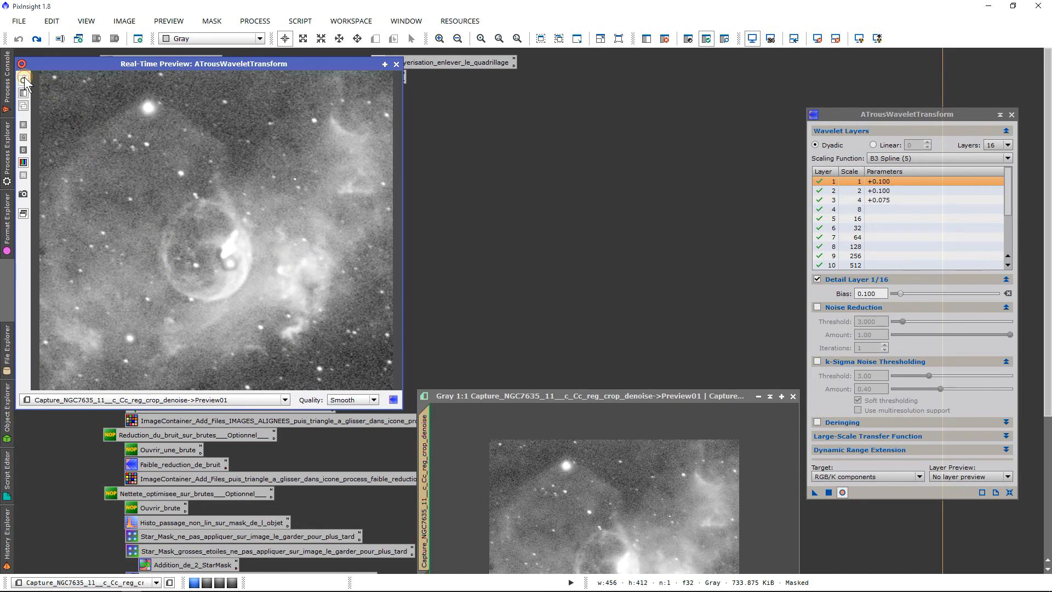
pyautogui.click(25, 82)
pyautogui.click(25, 81)
# Step: Set the number of wavelet layers to 8 in ATrousWaveletTransform
pyautogui.click(1007, 144)
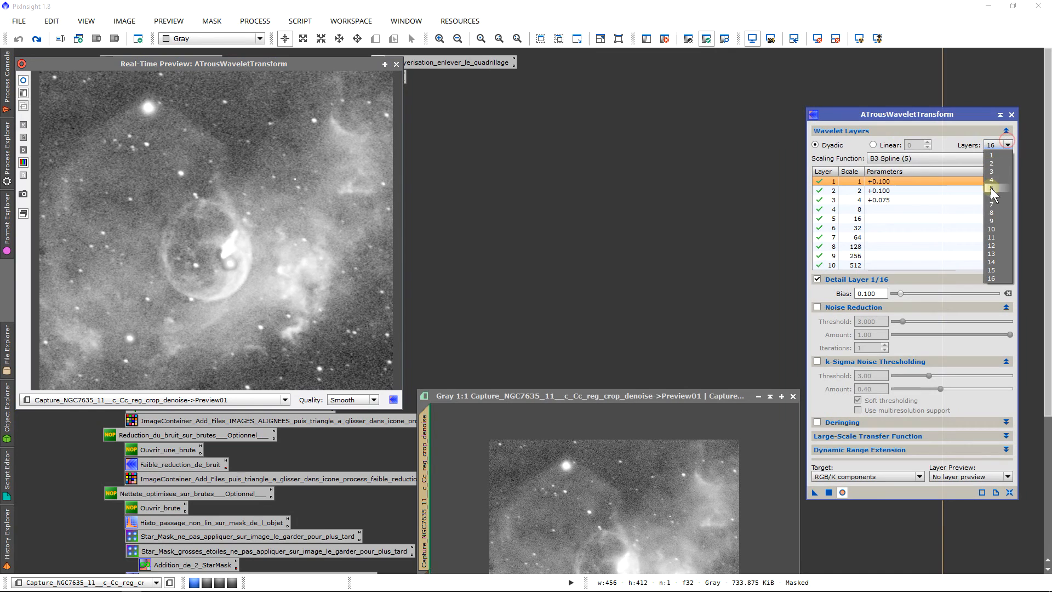
pyautogui.click(996, 213)
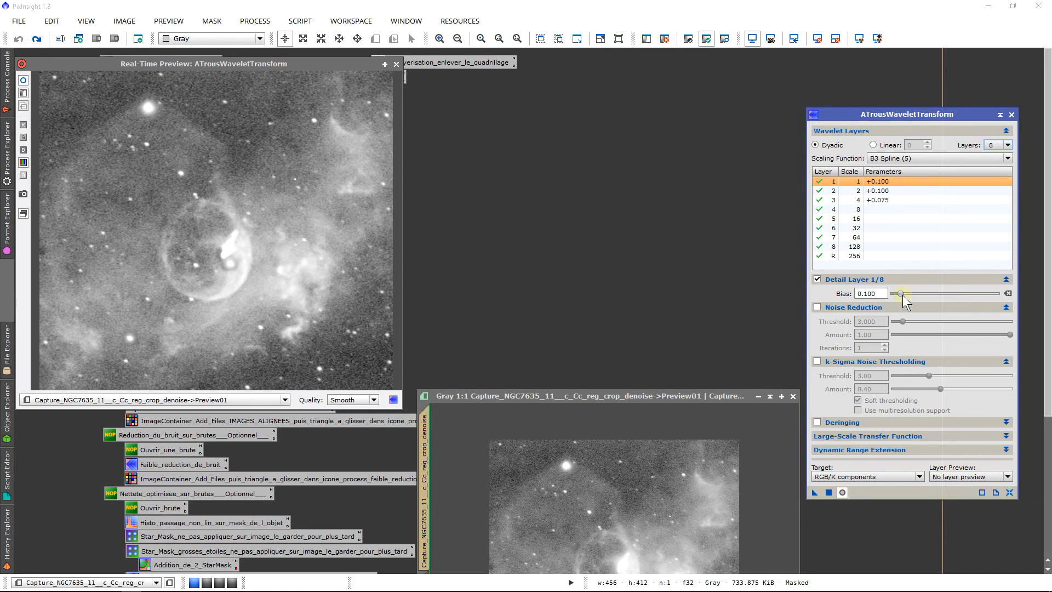
# Step: Set the bias of detail layer 1 to 0.050 in ATrousWaveletTransform
pyautogui.moveTo(903, 295); pyautogui.dragTo(726, 287)
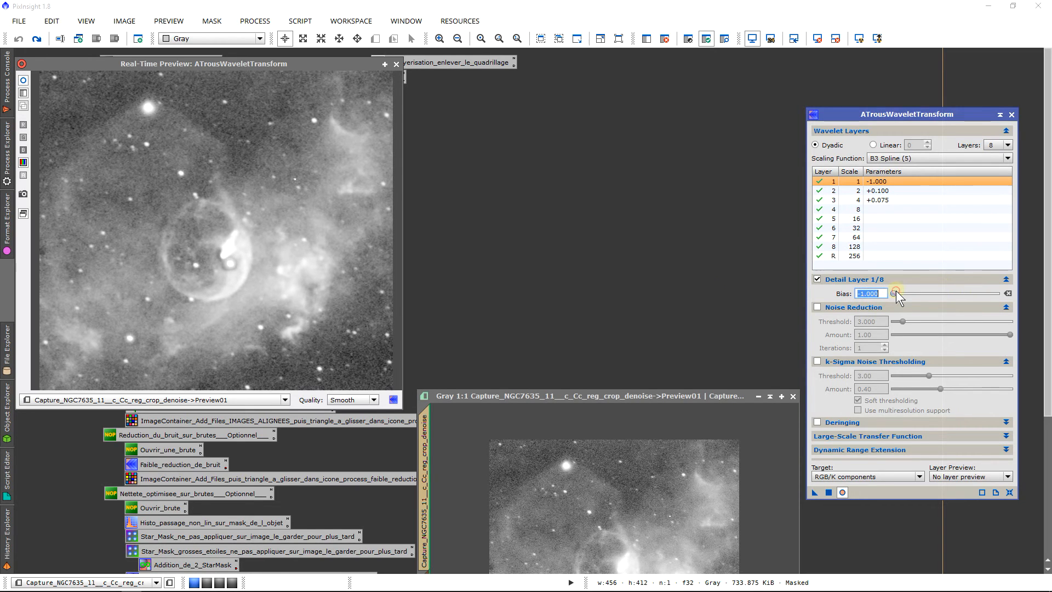
pyautogui.moveTo(895, 291); pyautogui.dragTo(752, 303)
pyautogui.write('0.050')
pyautogui.press('Return')
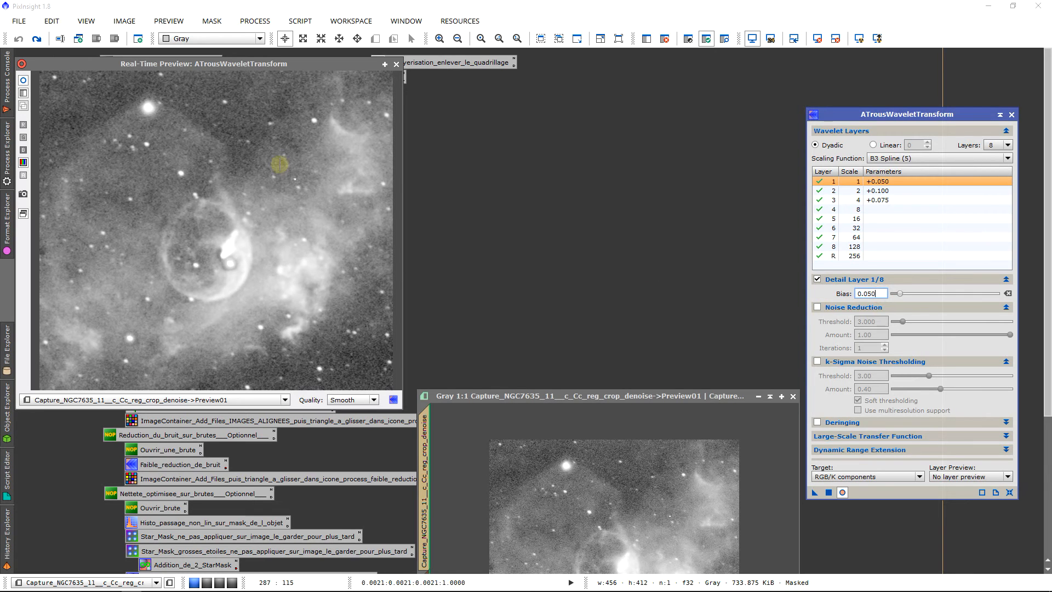
# Step: Set the bias of detail layer 2 to 0.050 in ATrousWaveletTransform
pyautogui.click(935, 190)
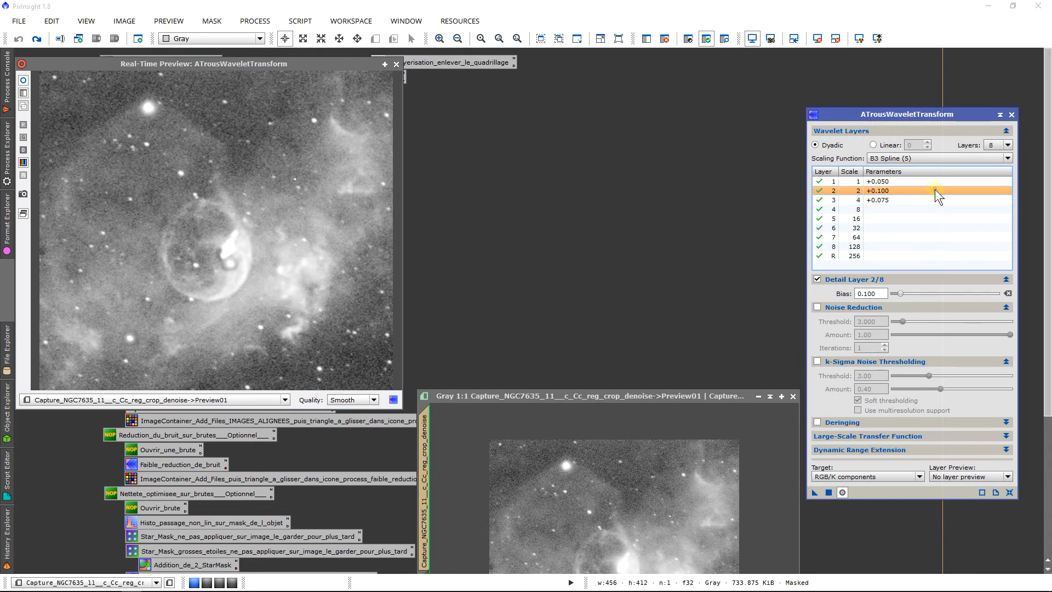
pyautogui.moveTo(899, 296); pyautogui.dragTo(905, 293)
pyautogui.press('BackSpace')
pyautogui.press('BackSpace')
pyautogui.press('BackSpace')
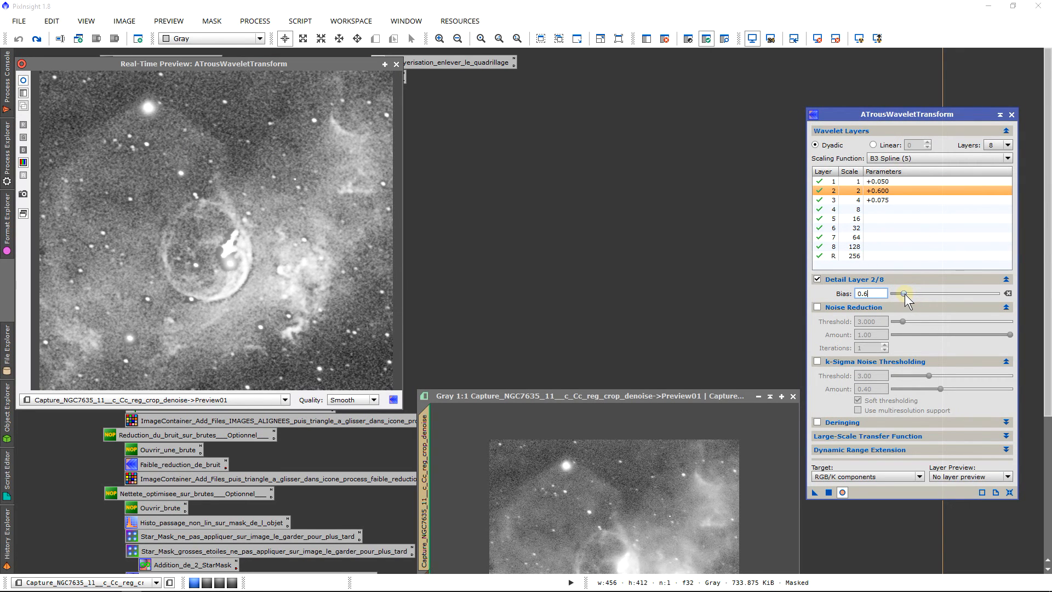
pyautogui.write('05')
pyautogui.press('Return')
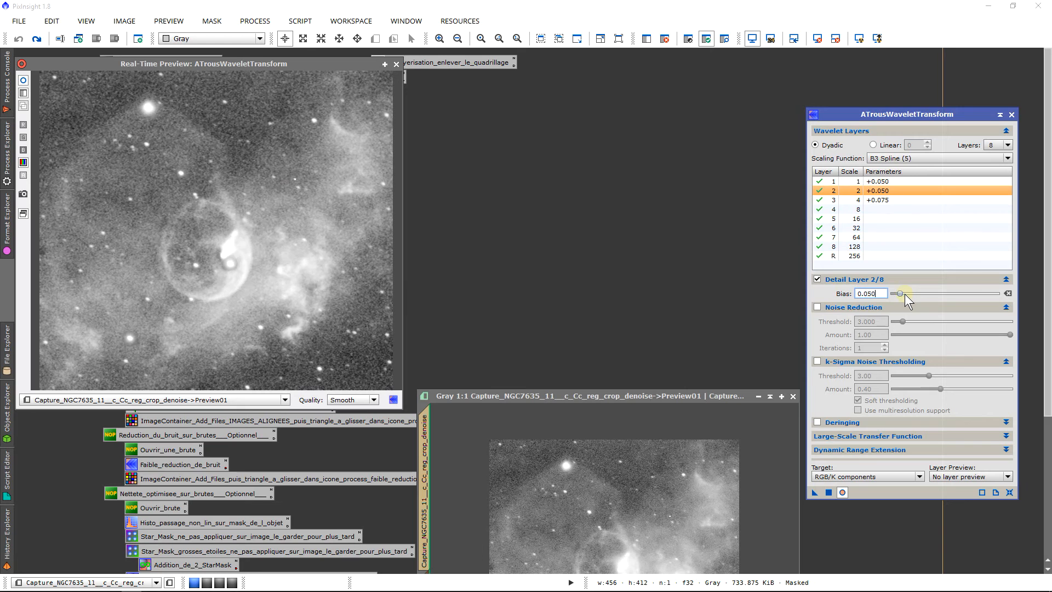
pyautogui.click(199, 133)
# Step: Set the bias of detail layer 3 to 0.050 in ATrousWaveletTransform
pyautogui.click(896, 201)
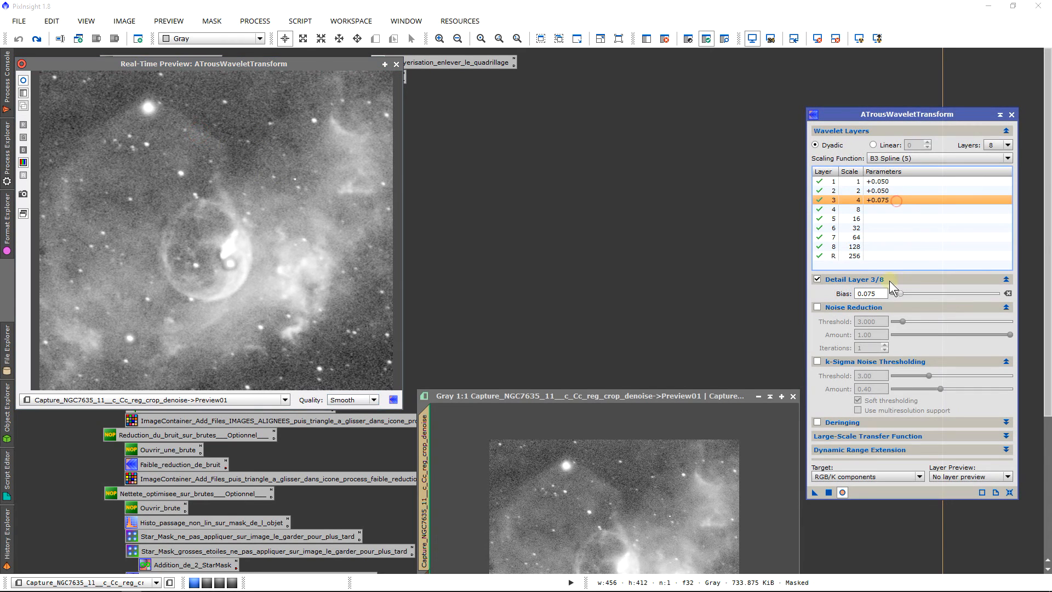
pyautogui.click(884, 293)
pyautogui.press('Return')
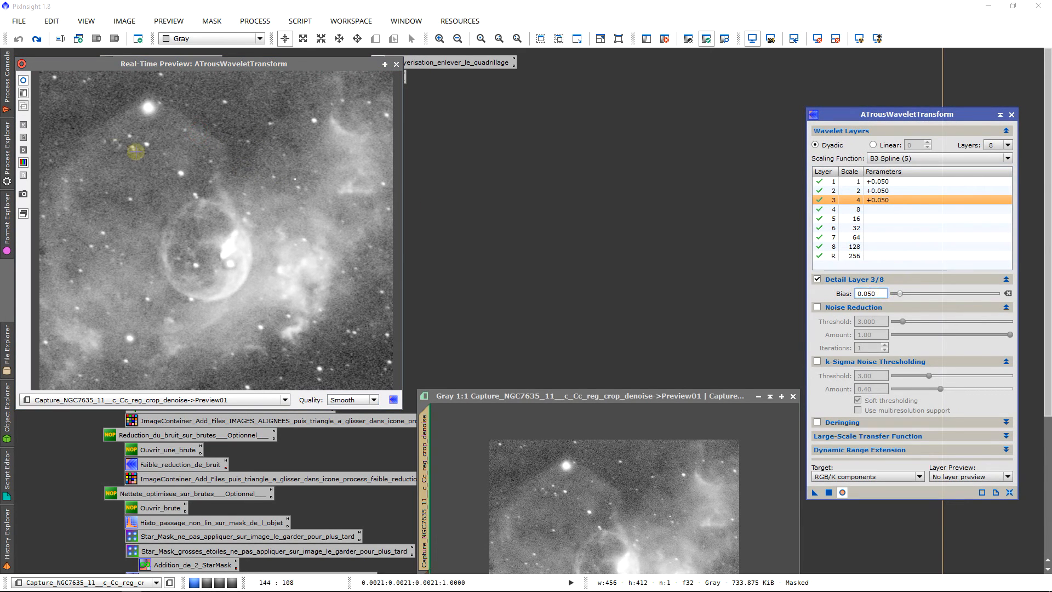
pyautogui.click(127, 147)
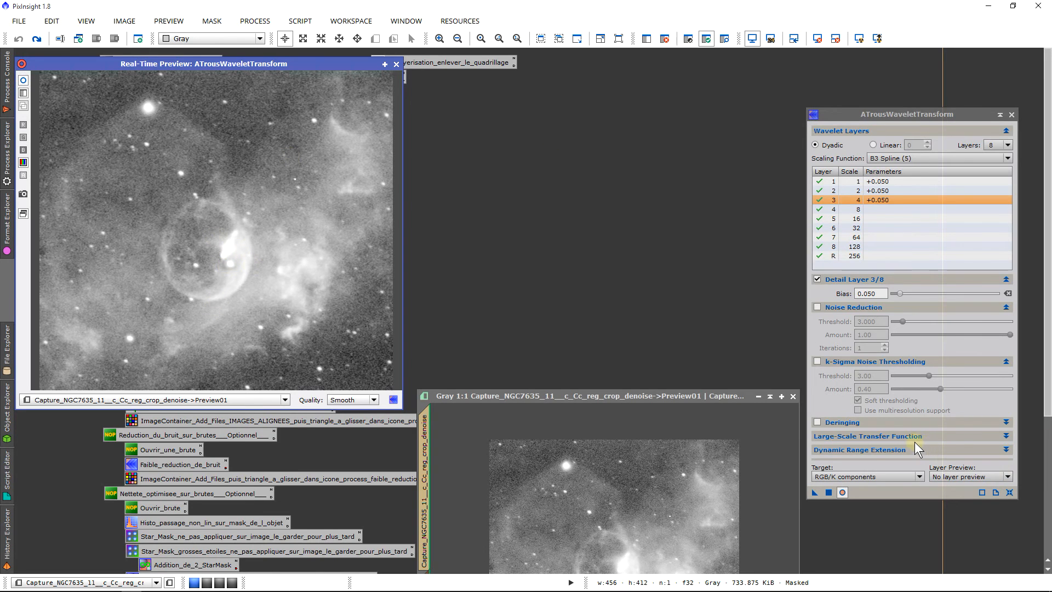
# Step: Enable deringing for the wavelet transform, try a Dark value of 0.005, and settle on 0.0030
pyautogui.click(851, 423)
pyautogui.click(818, 422)
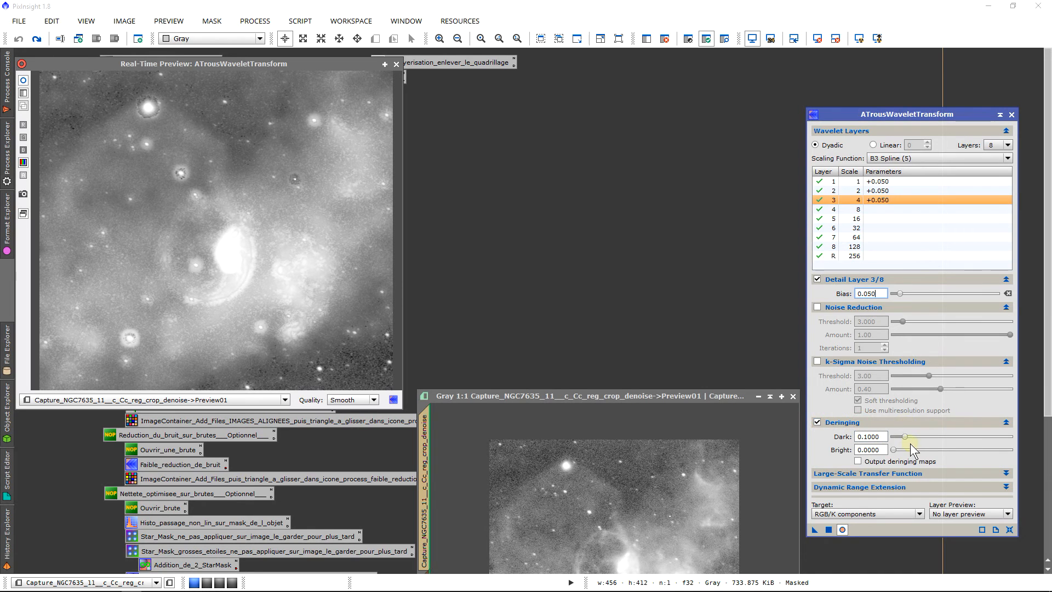
pyautogui.moveTo(907, 440); pyautogui.dragTo(893, 439)
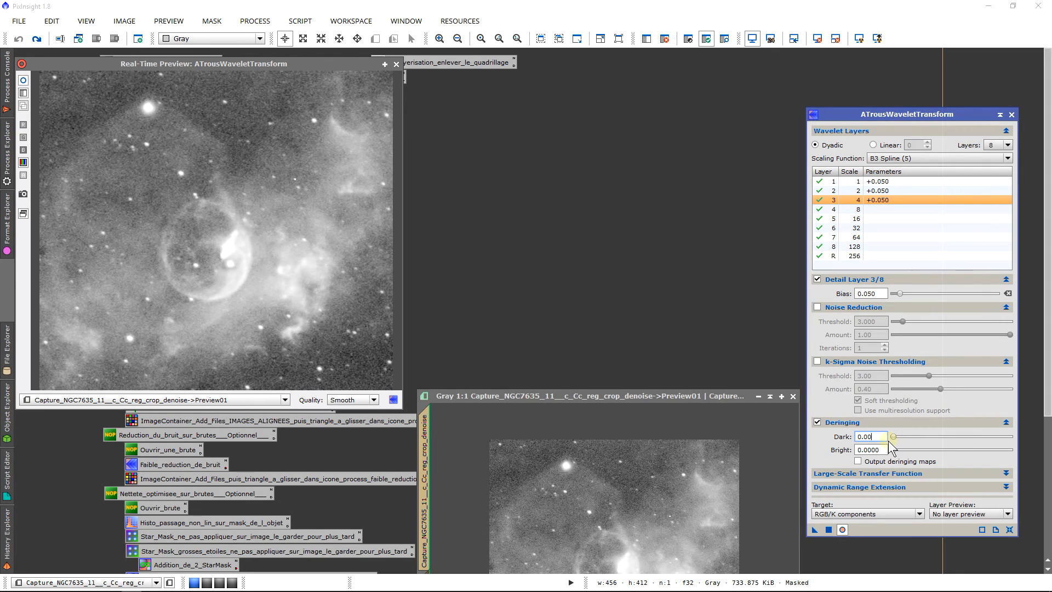
pyautogui.write('5')
pyautogui.press('Return')
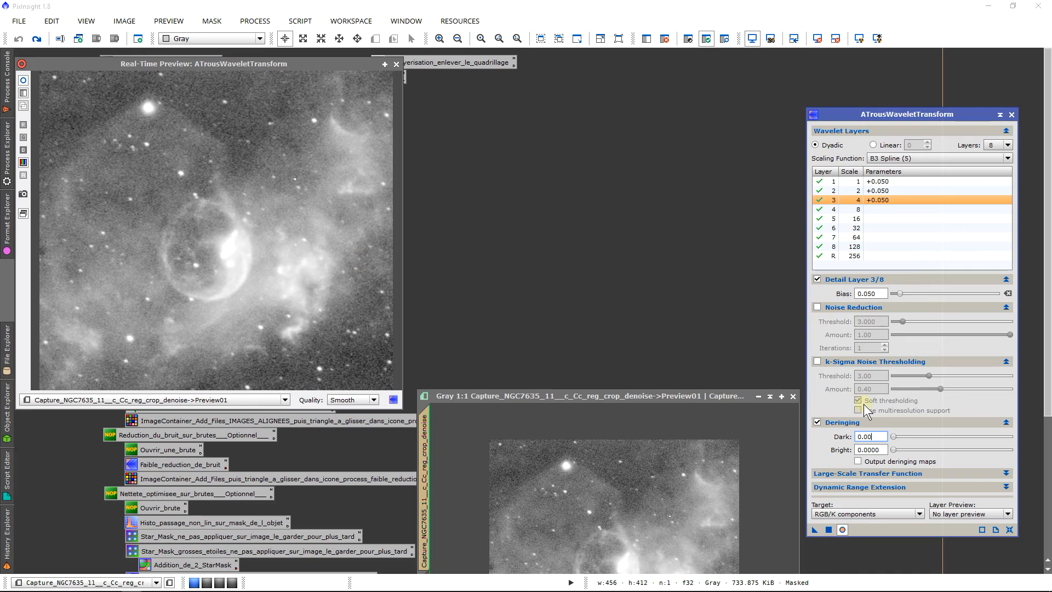
pyautogui.write('3')
pyautogui.press('Return')
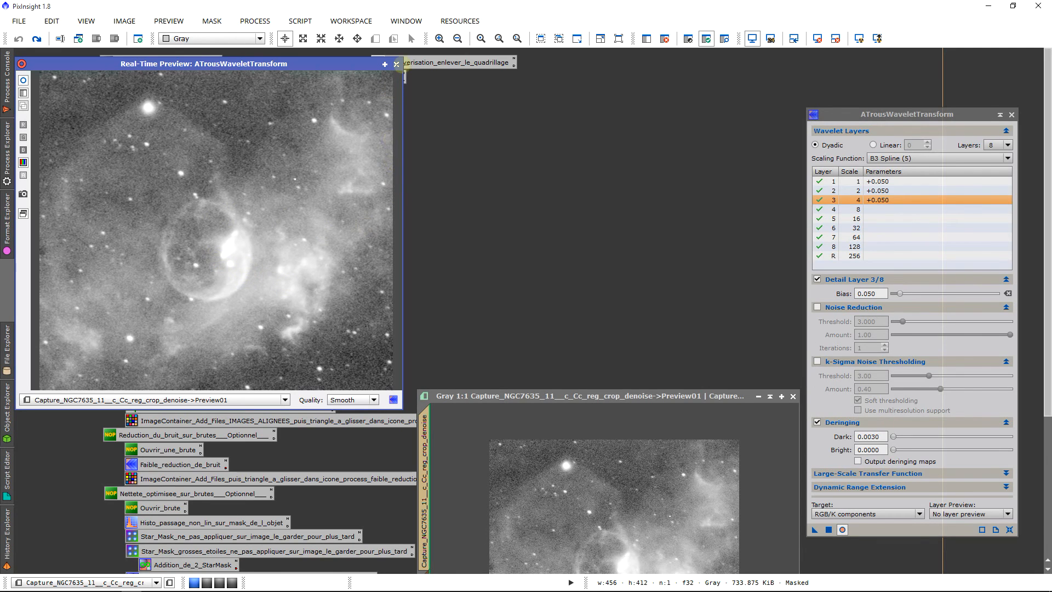
# Step: Close the real-time preview and the denoised NGC7635 frame, discarding its unsaved process instances
pyautogui.click(396, 64)
pyautogui.scroll(-5, 1047, 301)
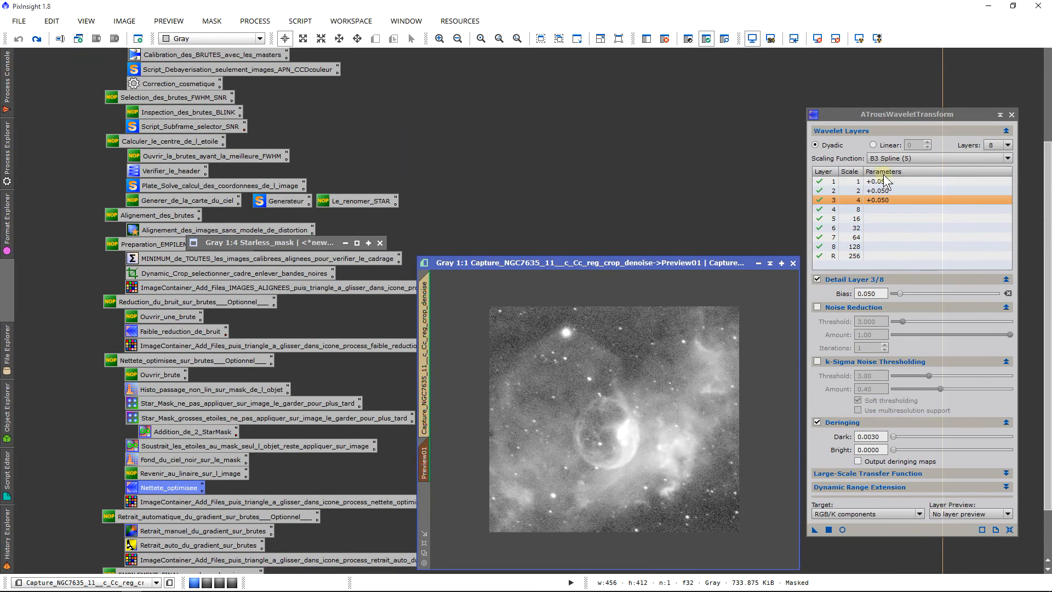
pyautogui.scroll(-1, 1047, 265)
pyautogui.scroll(-1, 1048, 266)
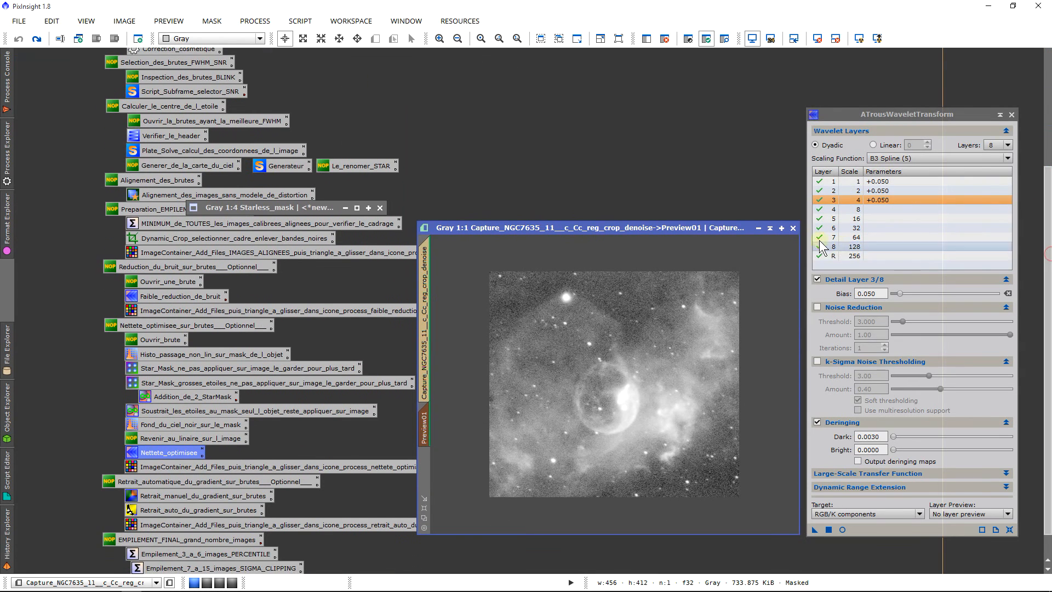
pyautogui.click(792, 228)
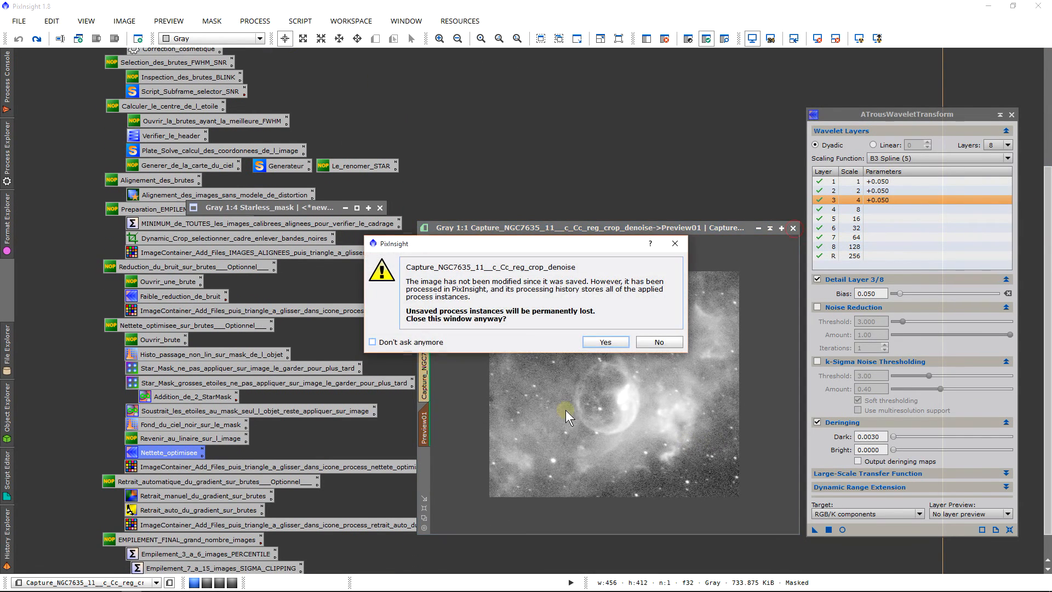
pyautogui.click(595, 343)
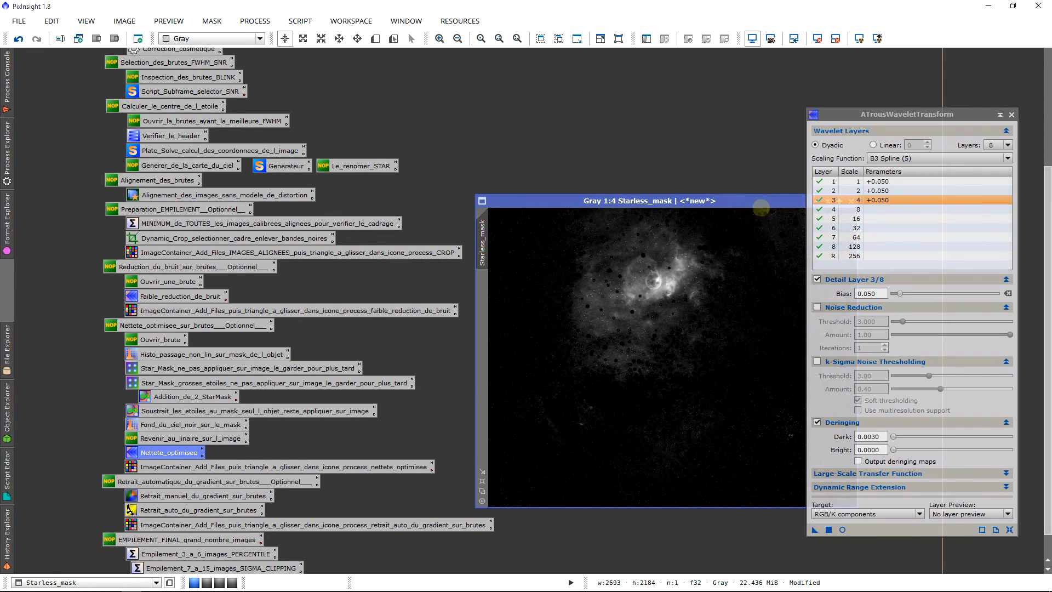
# Step: Store the tuned ATrousWaveletTransform settings as a process icon in an empty workspace area, and close the process window
pyautogui.moveTo(761, 207); pyautogui.dragTo(537, 208)
pyautogui.click(615, 208)
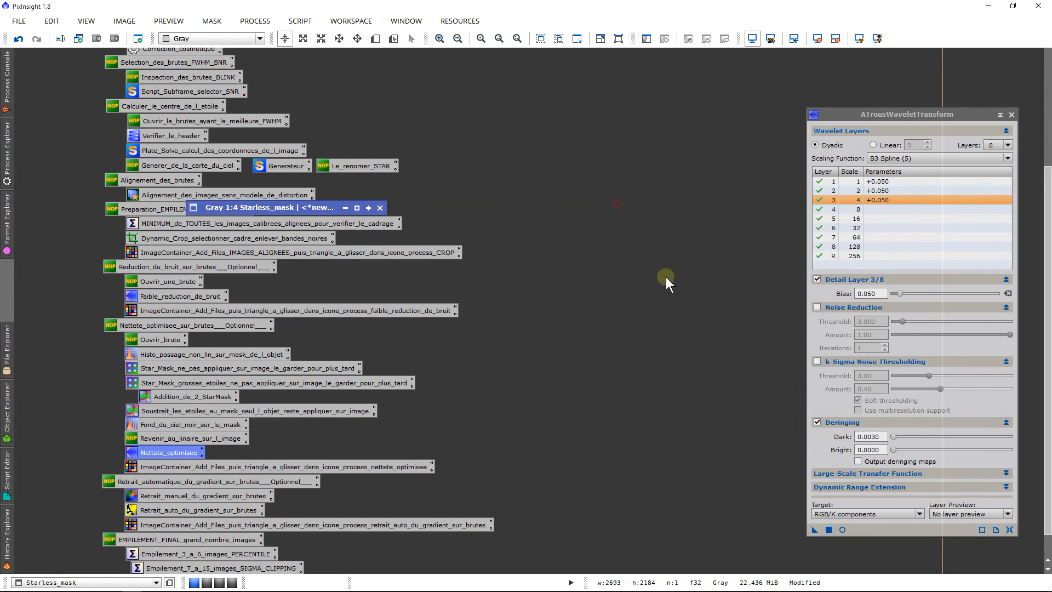
pyautogui.moveTo(814, 525); pyautogui.dragTo(515, 214)
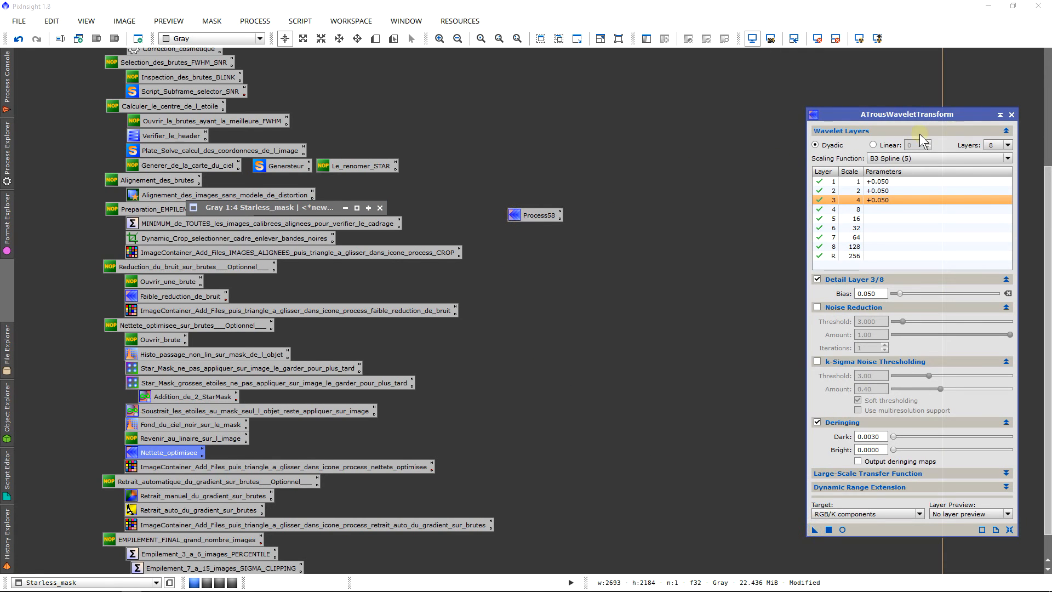
pyautogui.click(1011, 114)
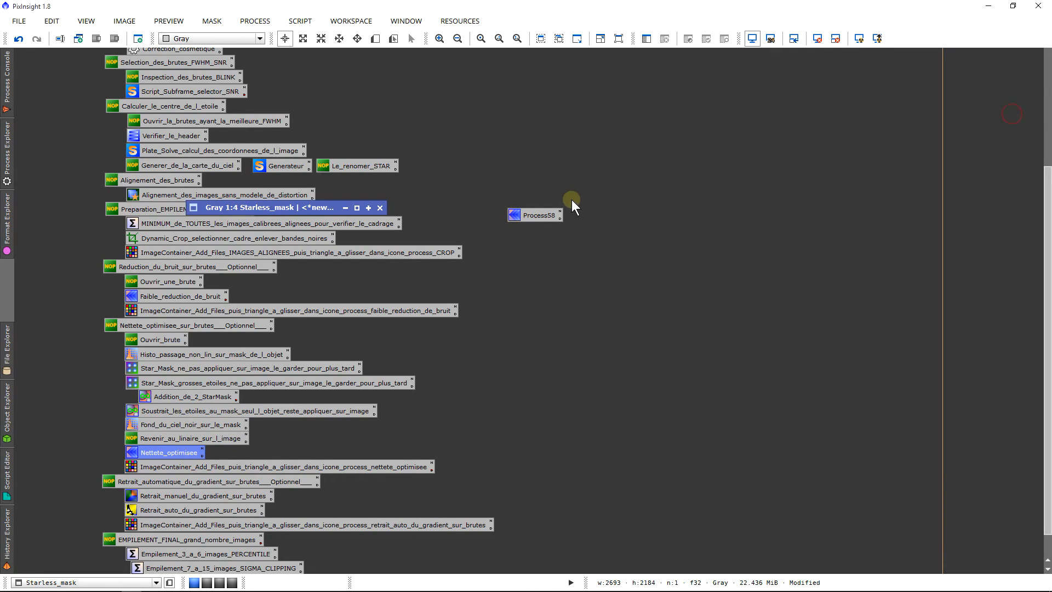
pyautogui.moveTo(537, 210); pyautogui.dragTo(619, 235)
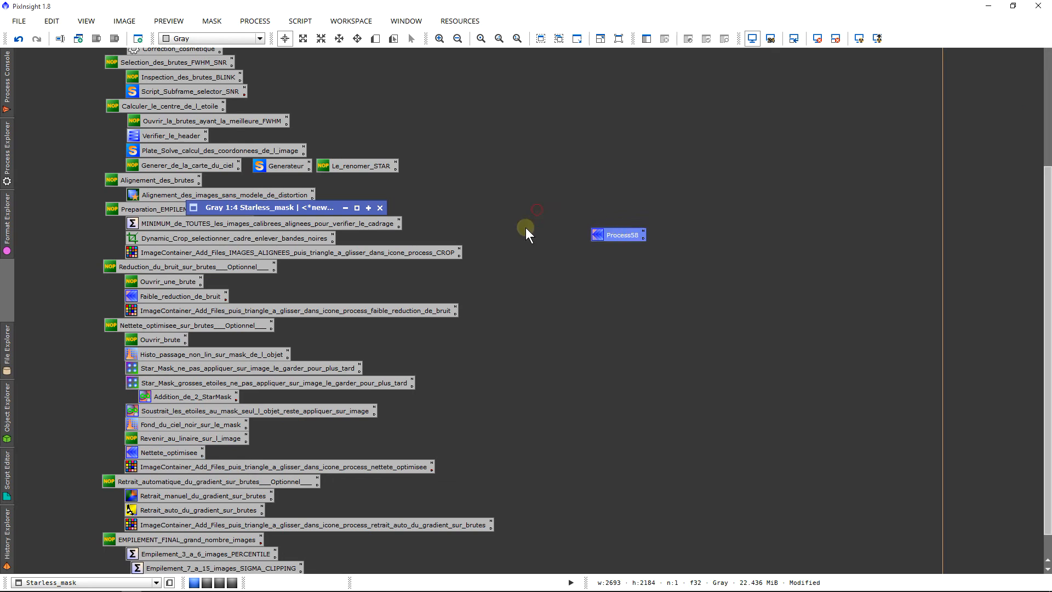
# Step: Open the nettete_optimisee ImageContainer and add all the Capture_NGC7635 frames ending in _c_Cc_reg_crop_denoise.fit from the Ha folder
pyautogui.click(204, 234)
pyautogui.click(183, 294)
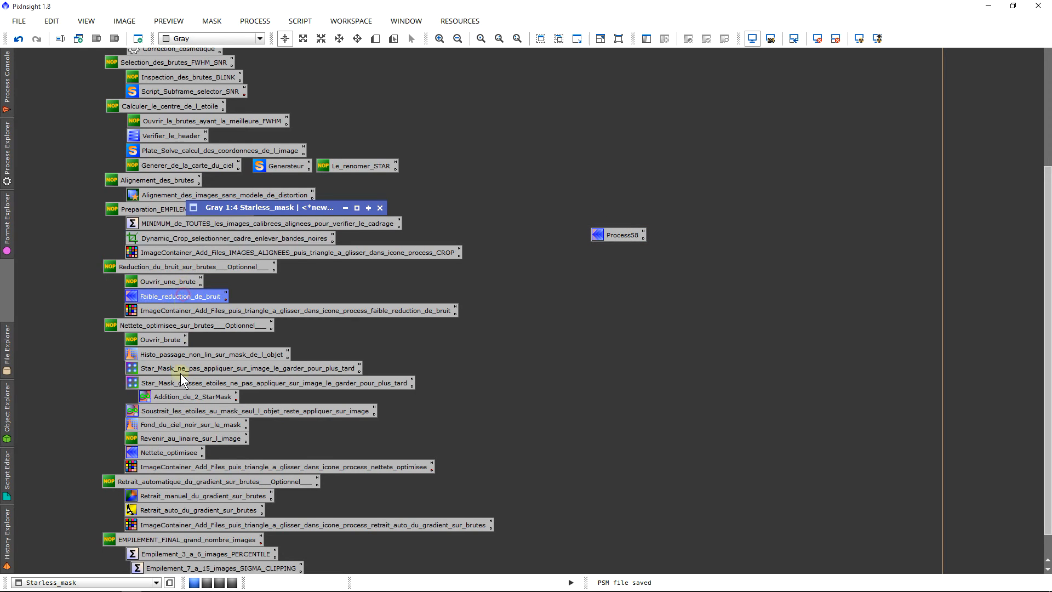
pyautogui.doubleClick(174, 465)
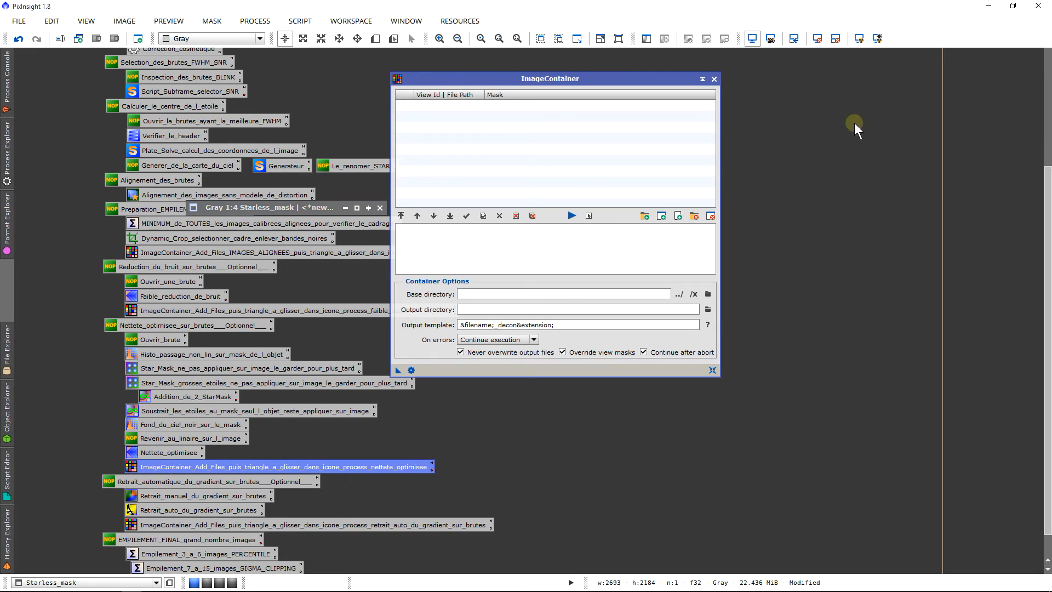
pyautogui.click(650, 215)
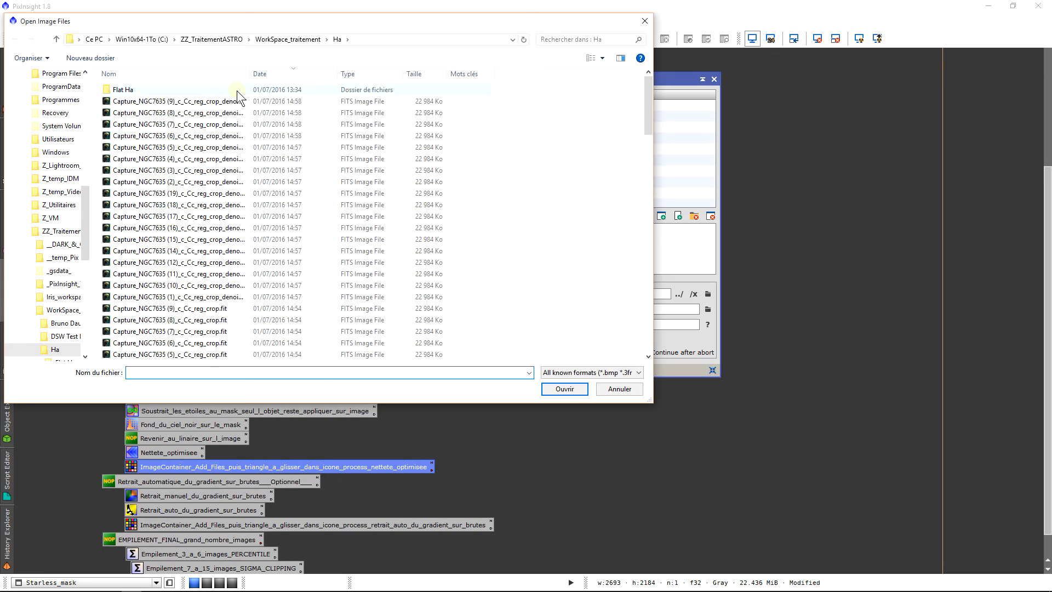
pyautogui.doubleClick(249, 74)
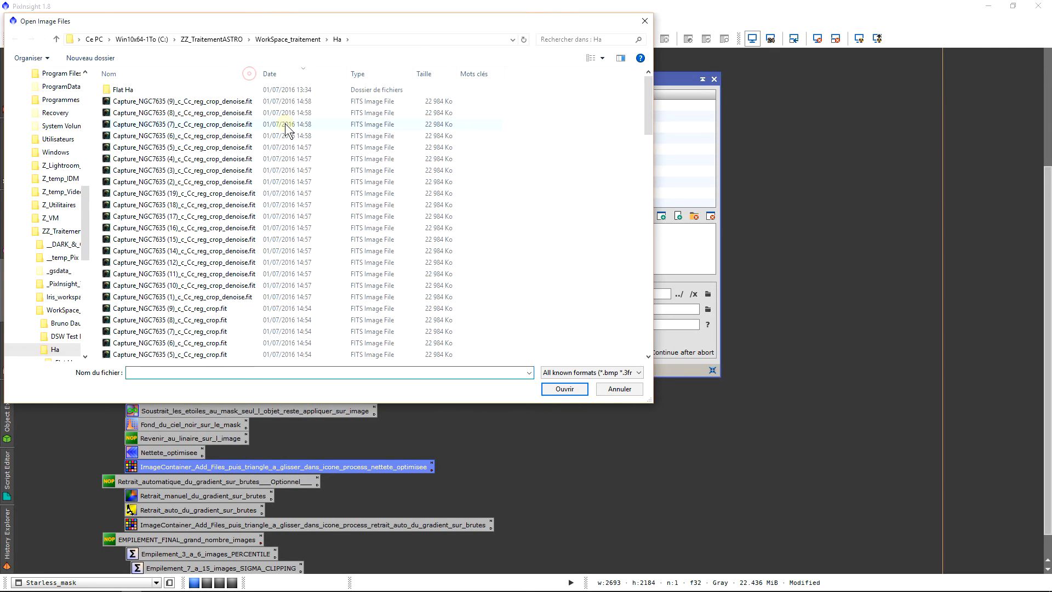
pyautogui.click(250, 102)
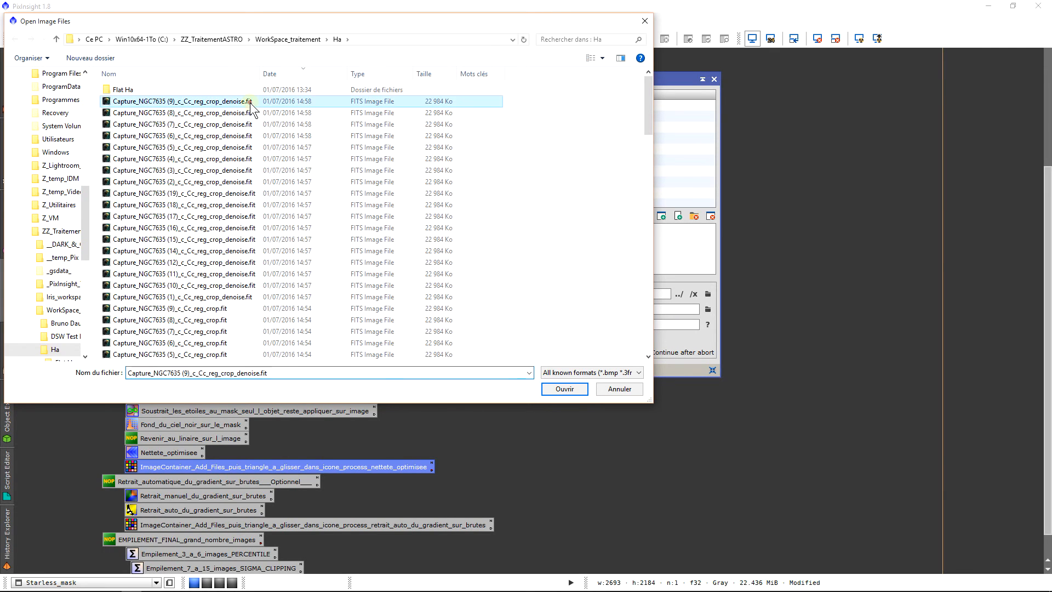
pyautogui.keyDown('shift'); pyautogui.click(253, 298); pyautogui.keyUp('shift')
pyautogui.click(567, 389)
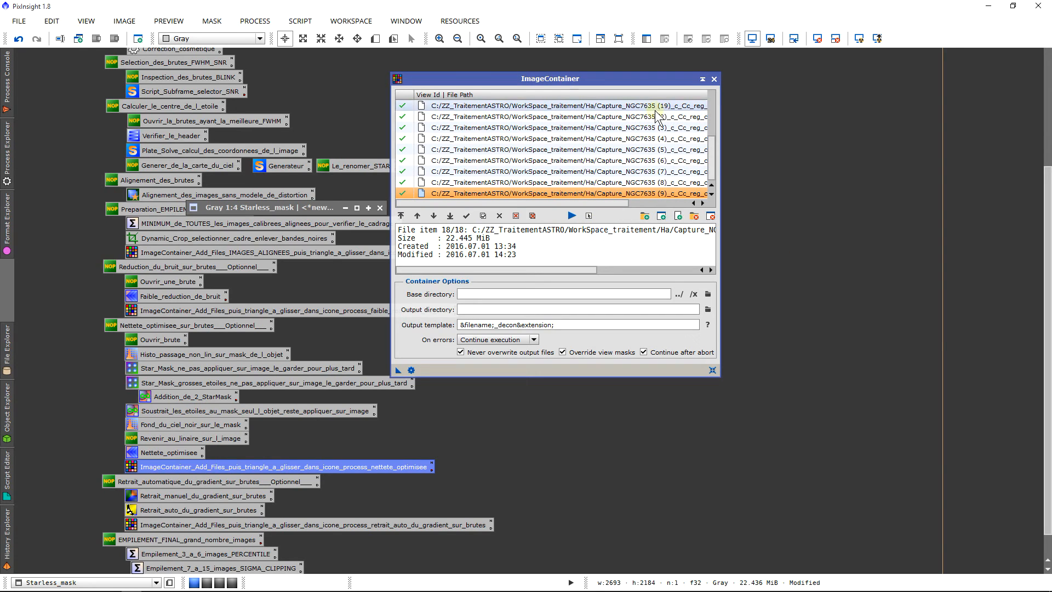
# Step: Assign Starless_mask as the mask for the frames in the ImageContainer
pyautogui.click(605, 215)
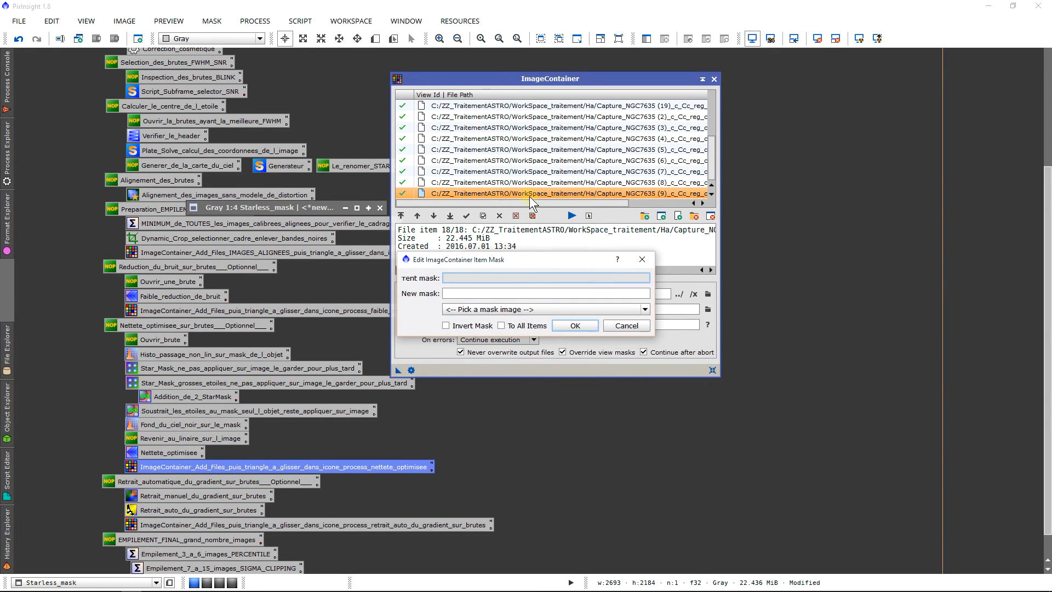
pyautogui.click(501, 310)
pyautogui.click(501, 323)
pyautogui.click(484, 327)
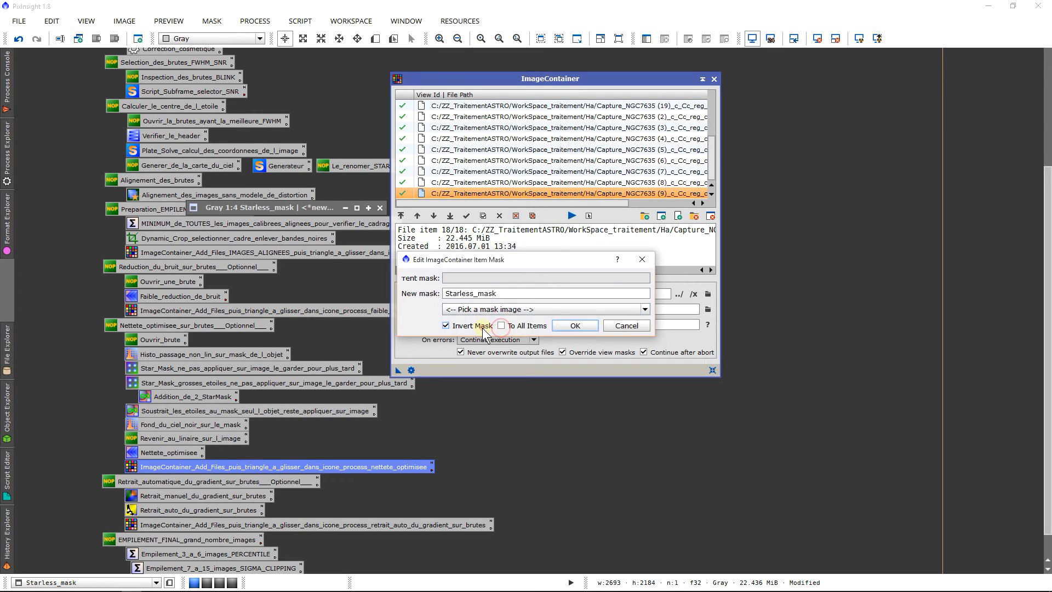
pyautogui.click(485, 328)
pyautogui.click(566, 330)
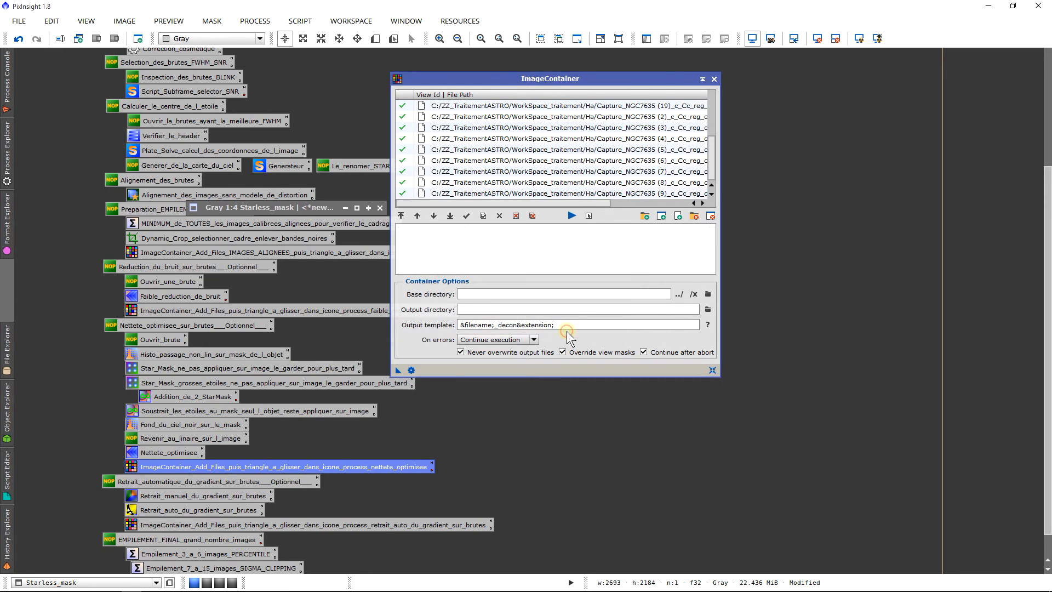
# Step: Move the ImageContainer clear of the Process58 icon and run the wavelet sharpening on its frames with the &filename;_decon&extension; output template
pyautogui.moveTo(616, 86); pyautogui.dragTo(519, 98)
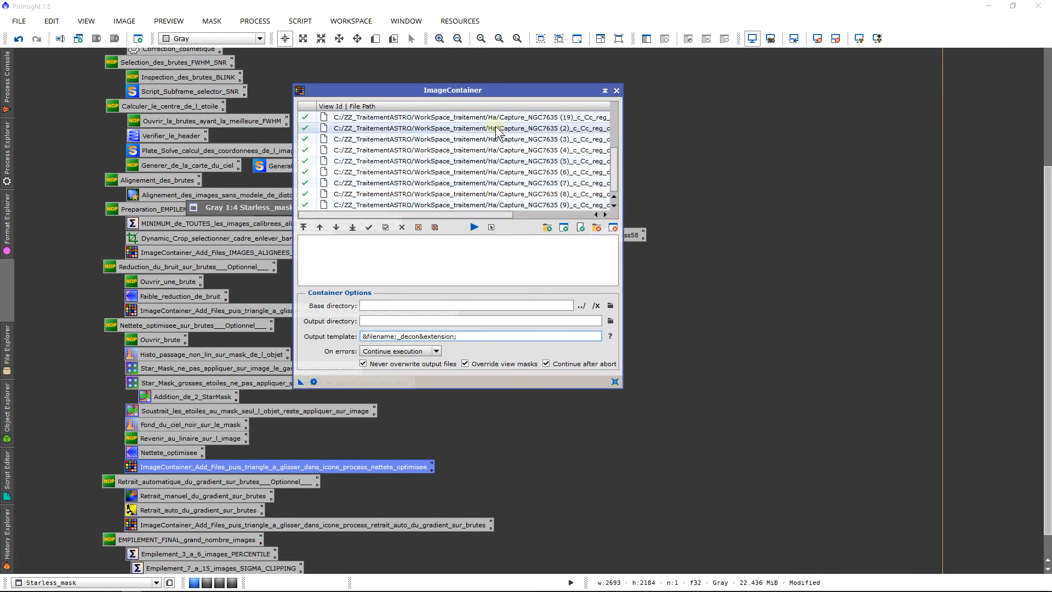
pyautogui.moveTo(508, 94); pyautogui.dragTo(465, 93)
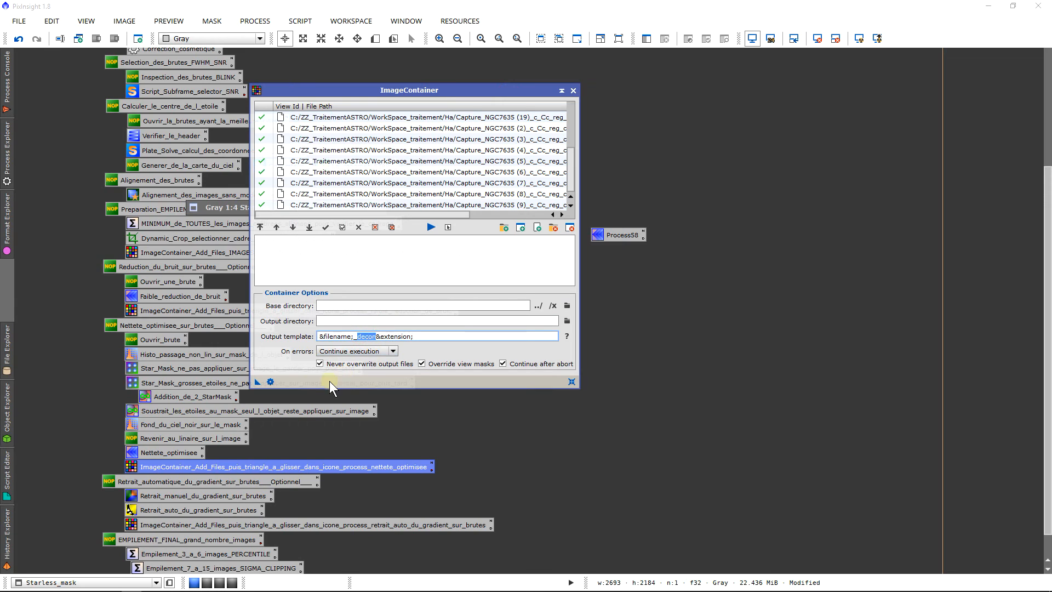
pyautogui.moveTo(260, 383); pyautogui.dragTo(614, 238)
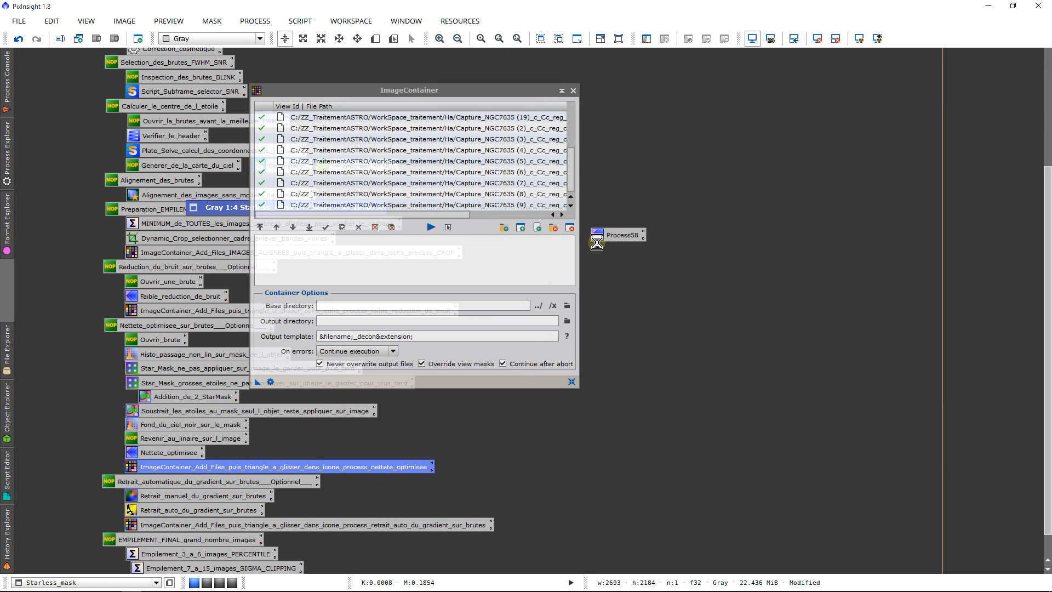
# Step: Close the ImageContainer and the Starless_mask image, accepting that its mask references are broken
pyautogui.click(573, 91)
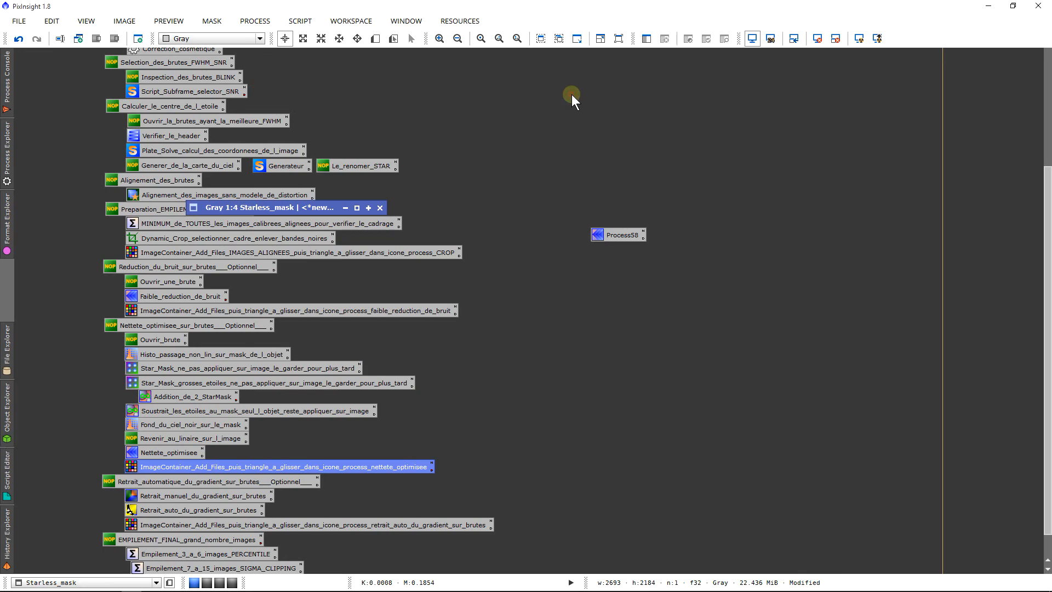
pyautogui.click(379, 208)
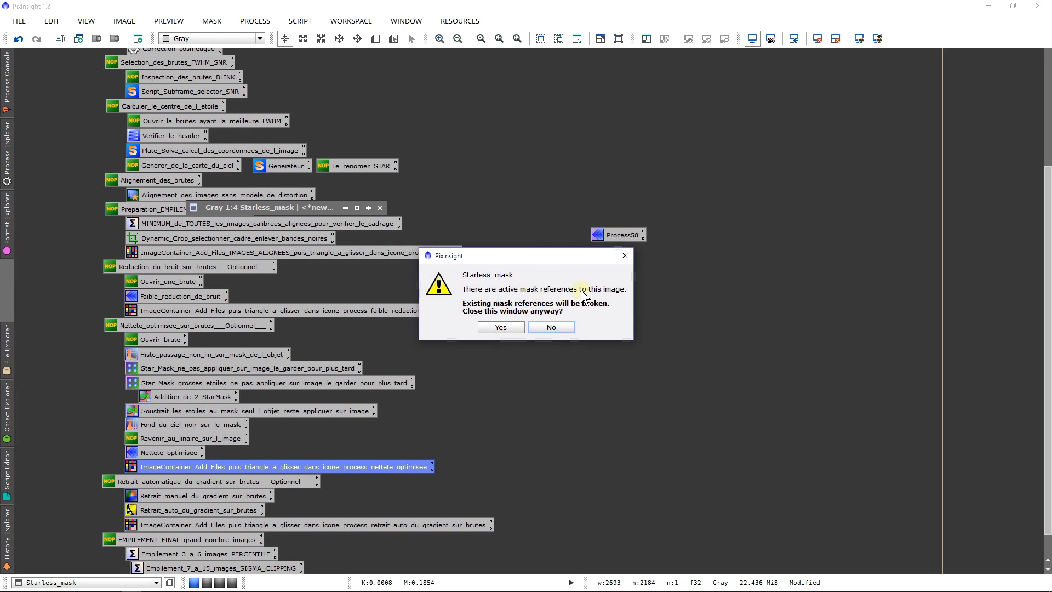
pyautogui.click(510, 326)
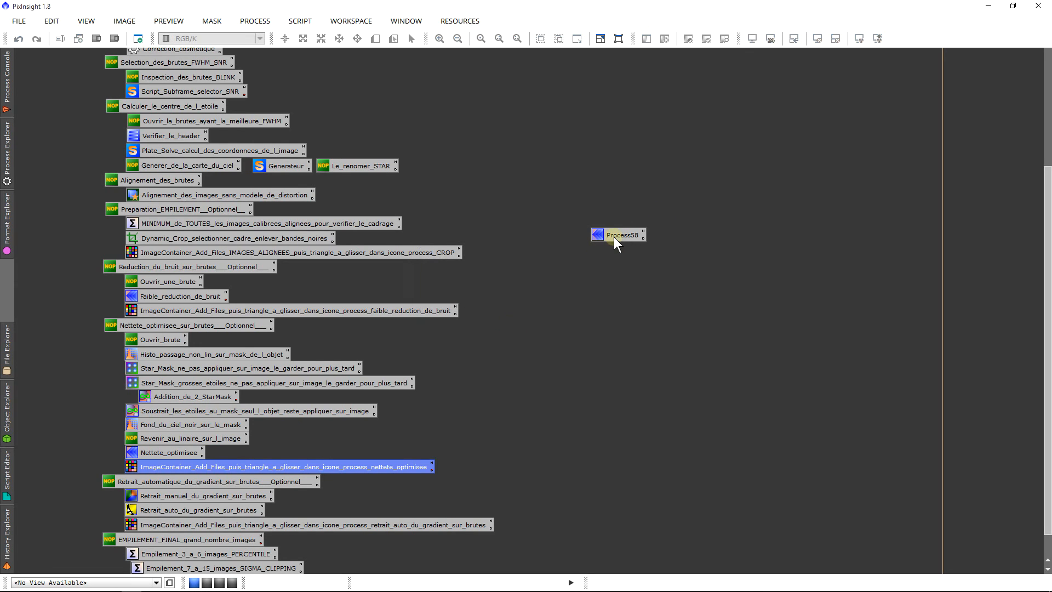
# Step: Delete the Process58 icon and review the ImageContainer batch report in the Process Console
pyautogui.rightClick(614, 236)
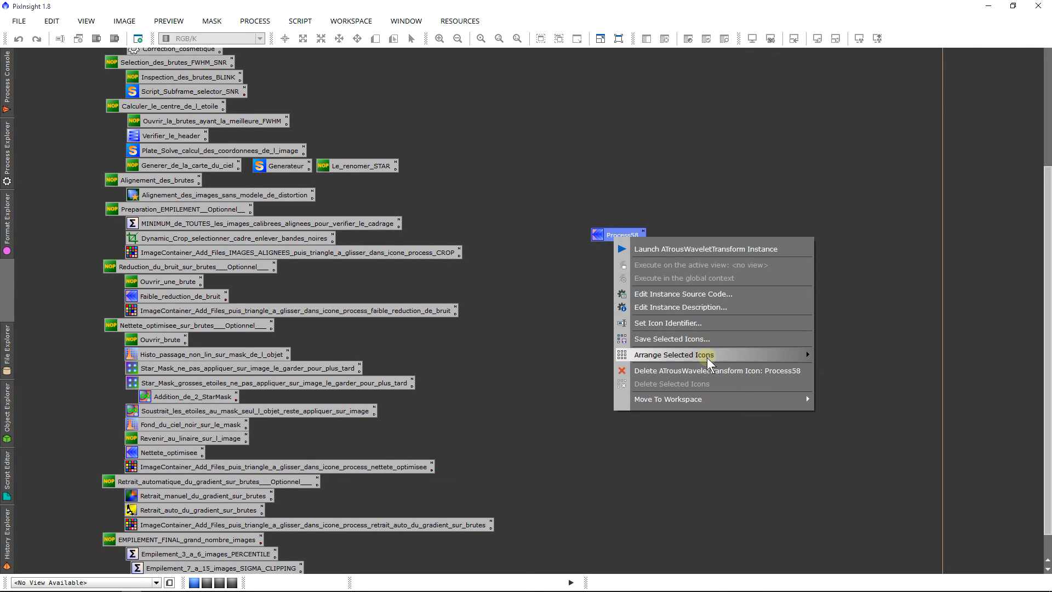
pyautogui.click(709, 372)
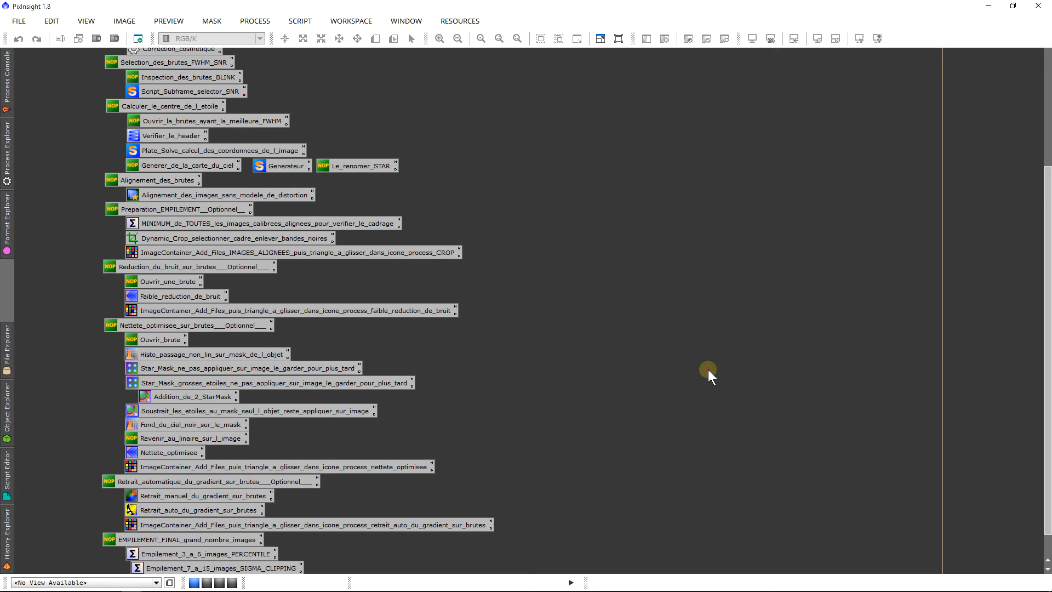
pyautogui.click(6, 109)
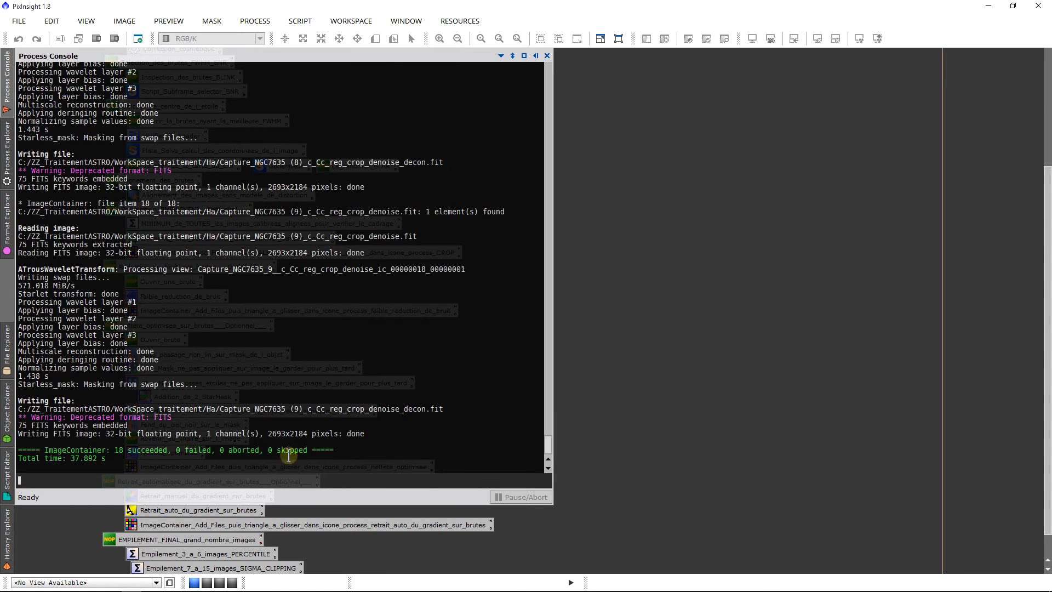
pyautogui.click(676, 426)
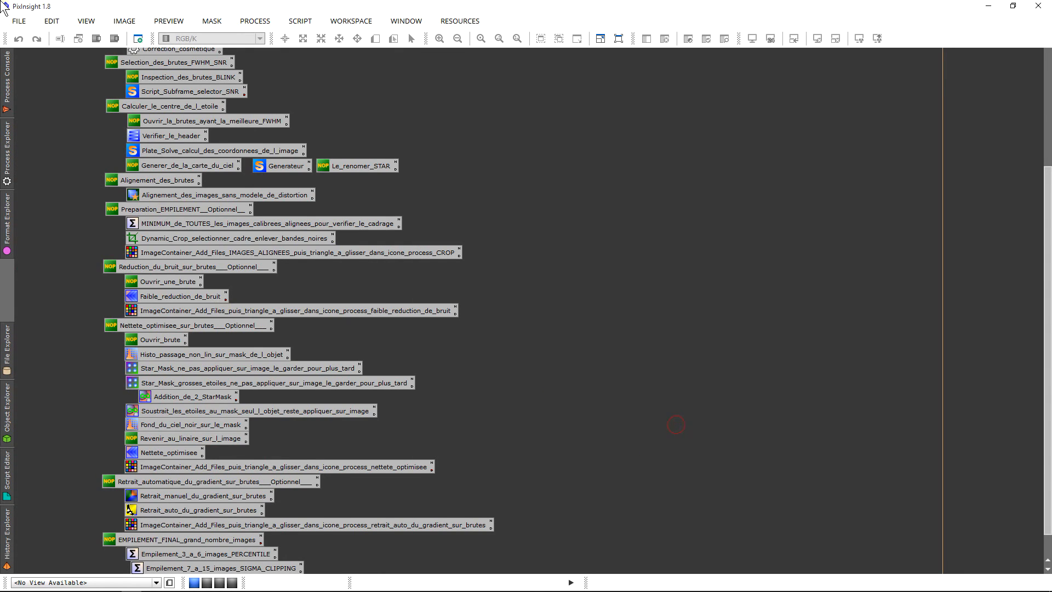
pyautogui.moveTo(1047, 172); pyautogui.dragTo(1046, 246)
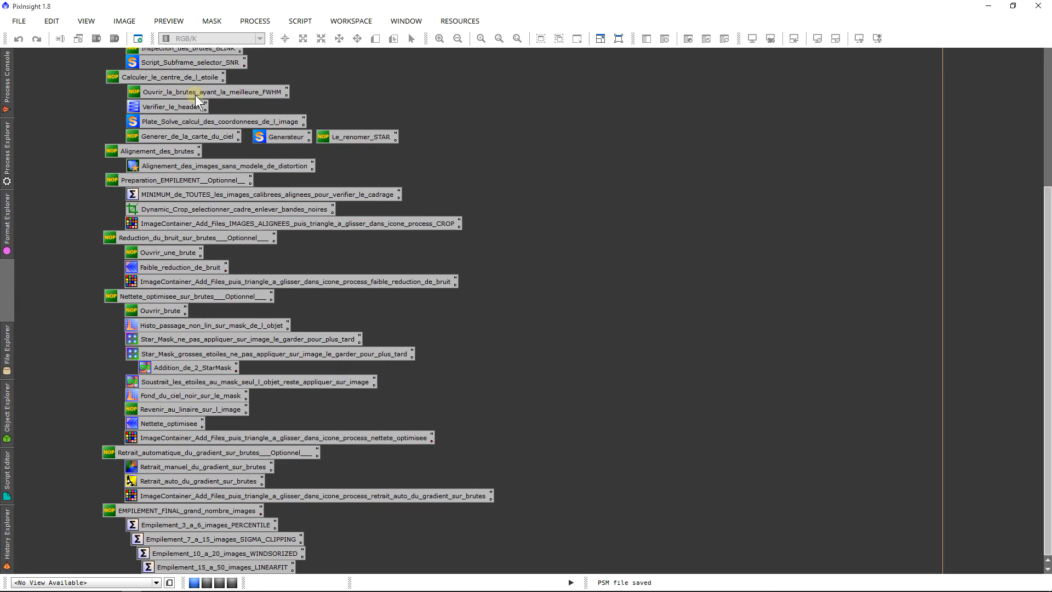
pyautogui.moveTo(98, 454); pyautogui.dragTo(206, 496)
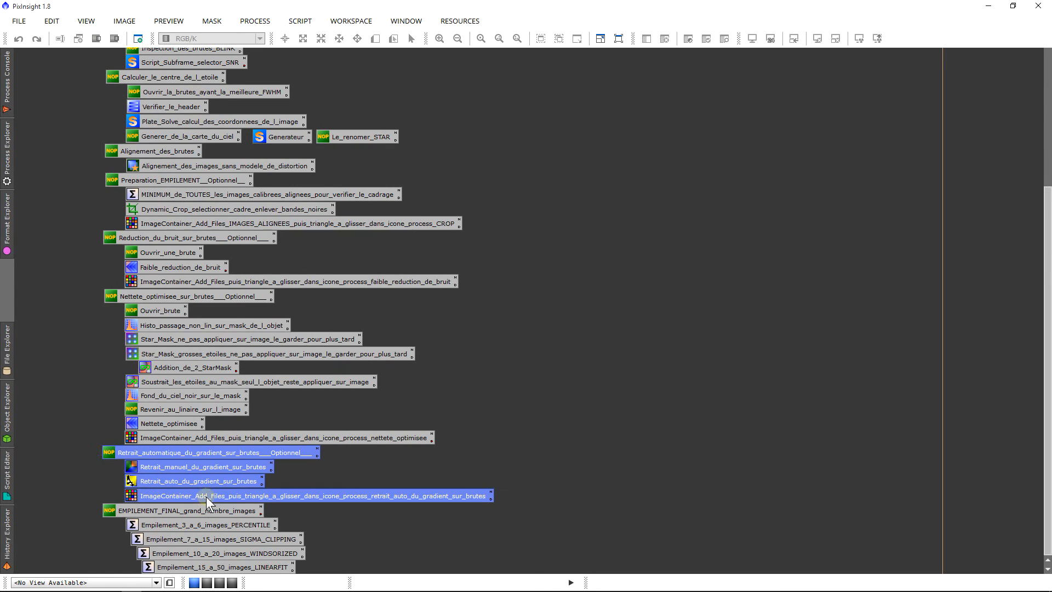
pyautogui.click(98, 330)
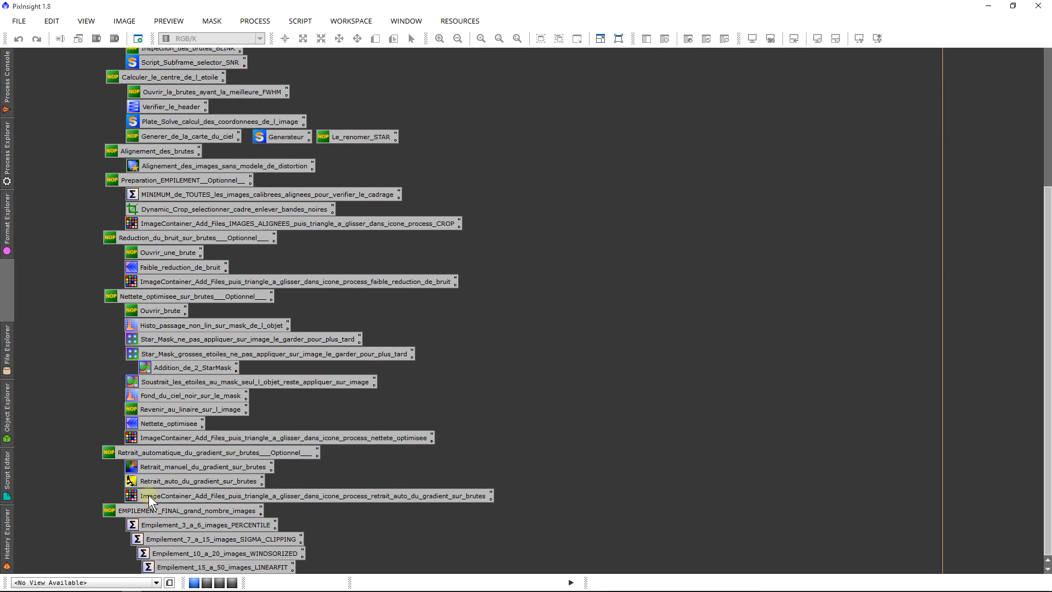
pyautogui.click(141, 471)
pyautogui.click(139, 478)
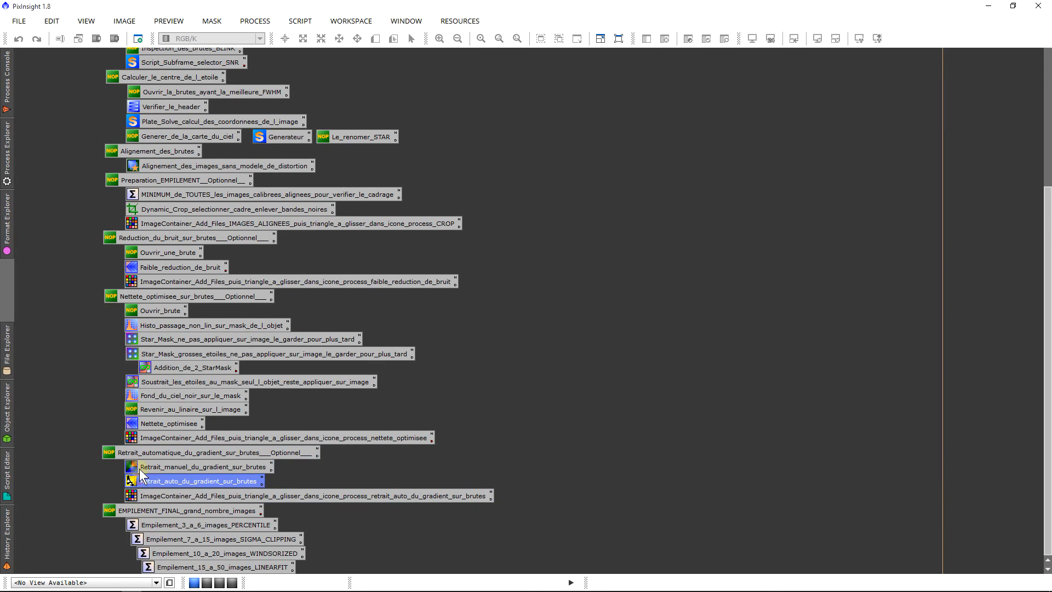
pyautogui.click(140, 467)
pyautogui.click(137, 477)
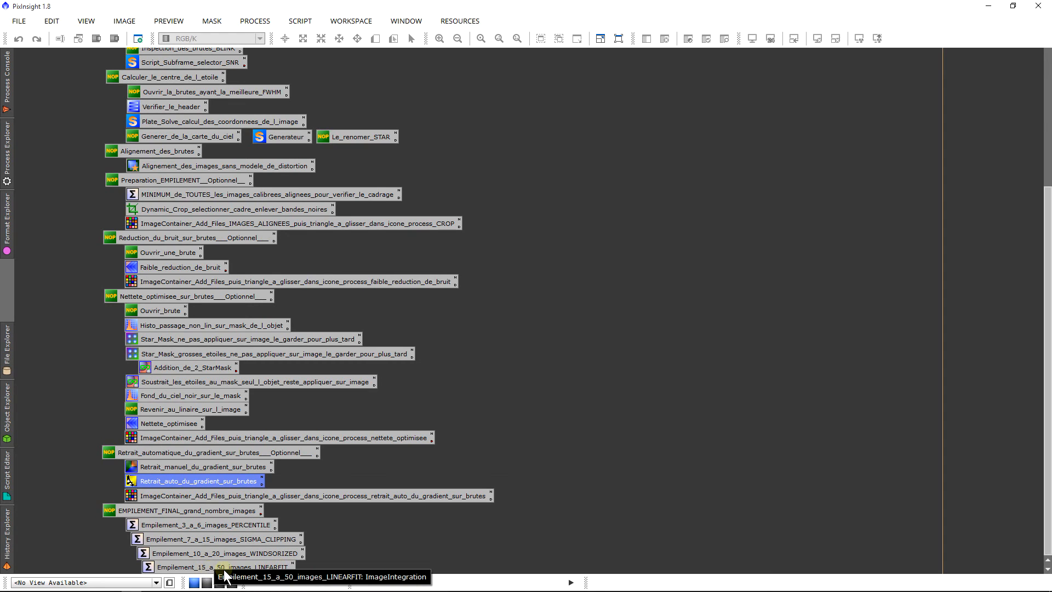
# Step: Open the Empilement_15_a_50_images_LINEARFIT ImageIntegration and add all the Capture_NGC7635 frames ending in _c_Cc_reg_crop_denoise_decon.fit from the Ha folder
pyautogui.doubleClick(230, 569)
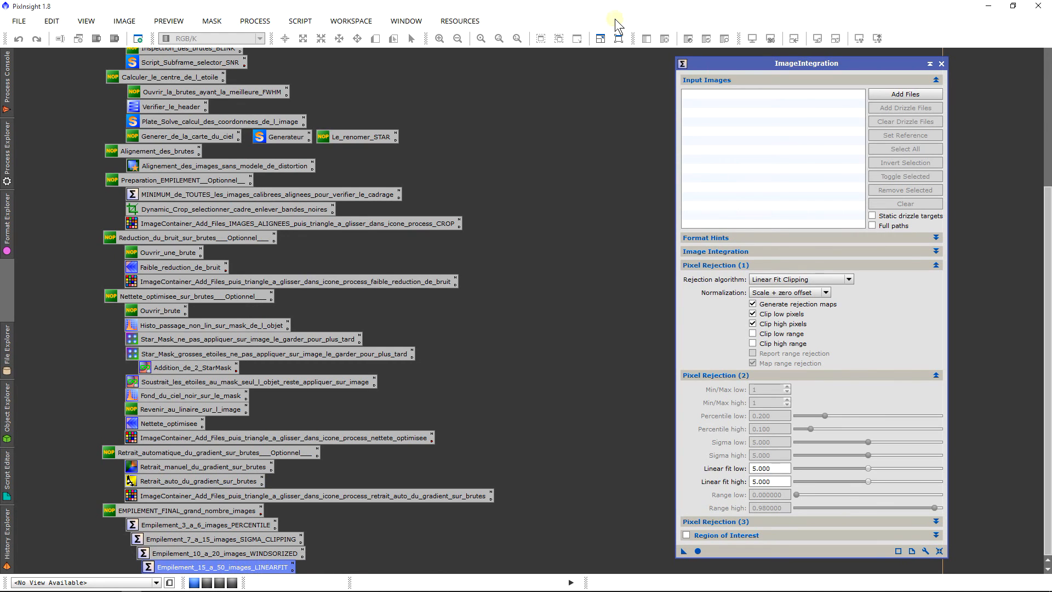
pyautogui.moveTo(813, 70); pyautogui.dragTo(834, 60)
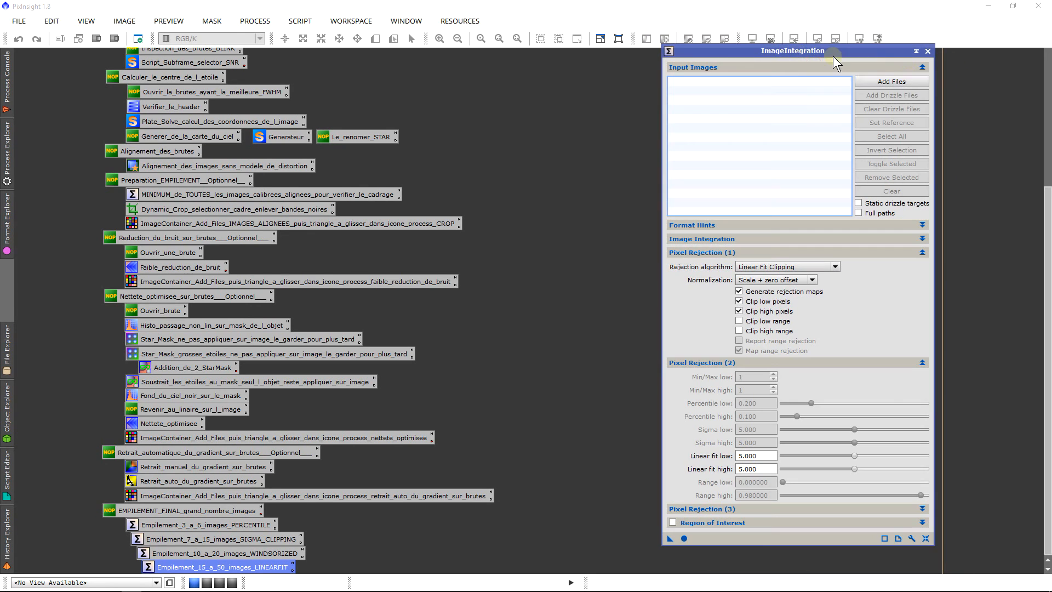
pyautogui.click(909, 78)
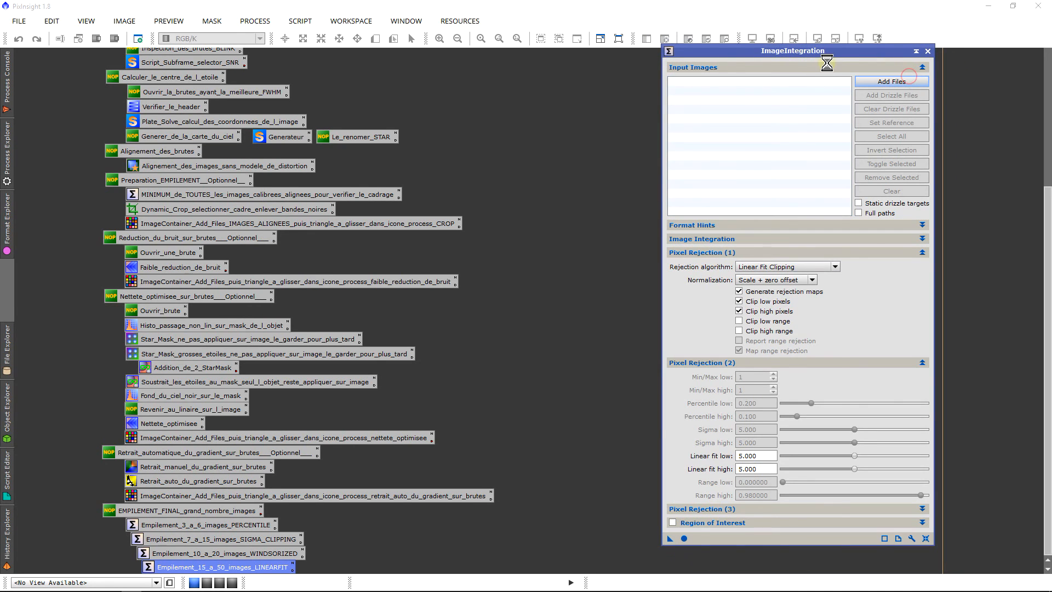
pyautogui.click(909, 82)
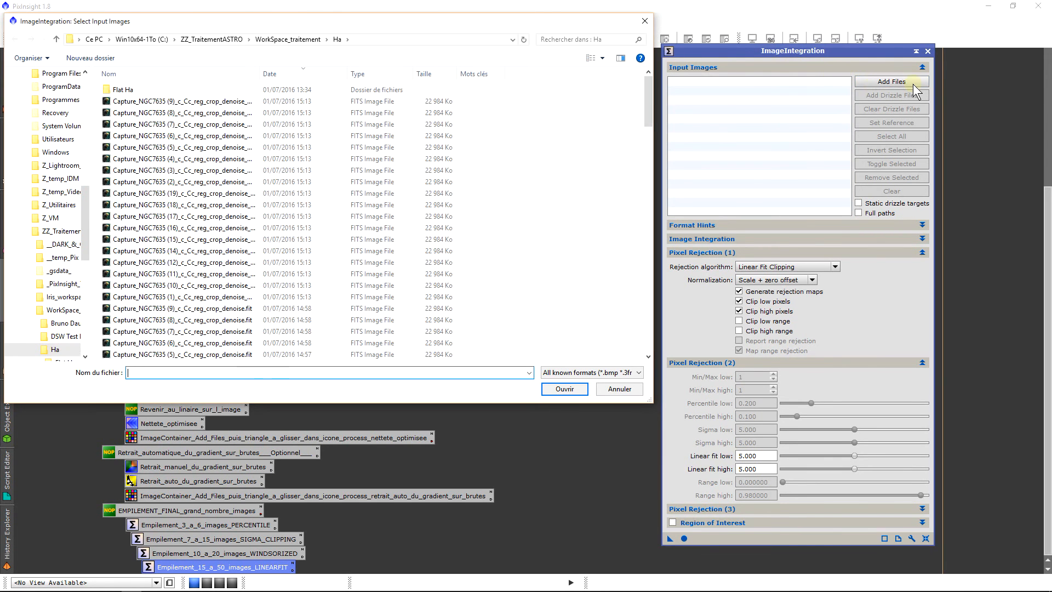
pyautogui.doubleClick(262, 78)
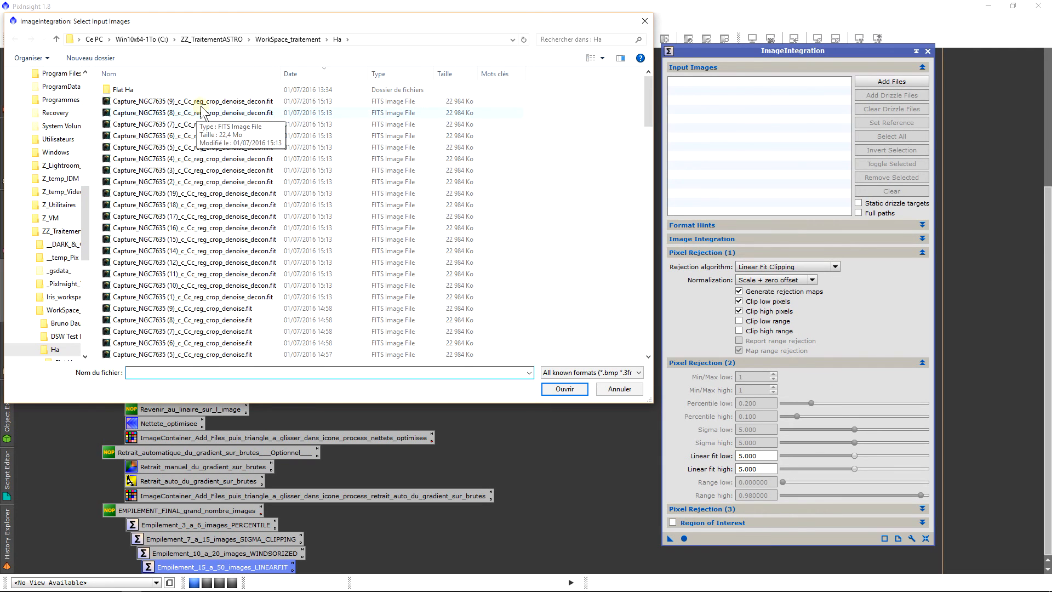
pyautogui.click(263, 103)
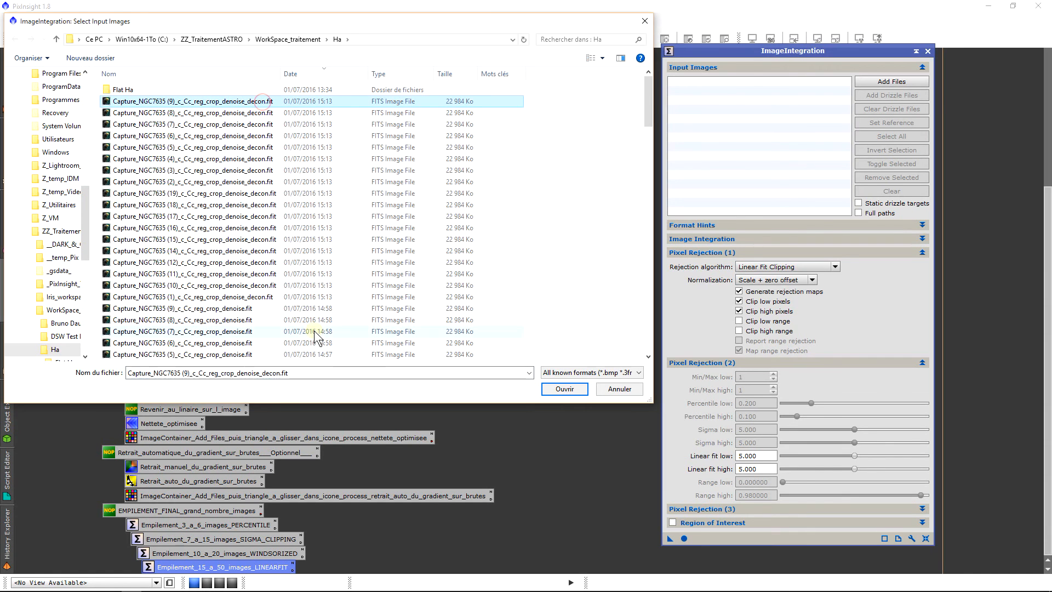
pyautogui.keyDown('shift'); pyautogui.click(272, 296); pyautogui.keyUp('shift')
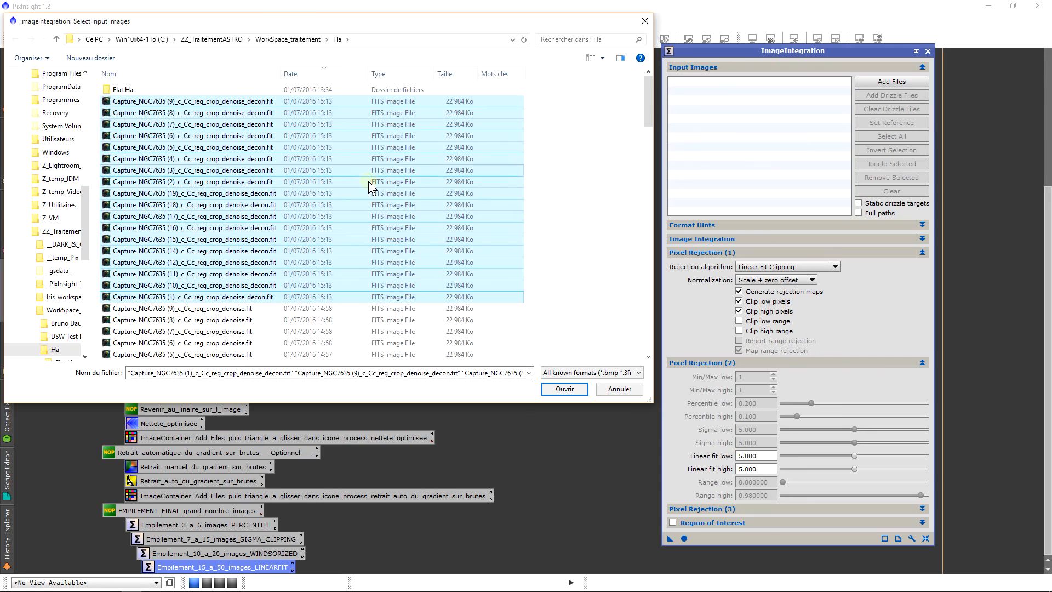
pyautogui.moveTo(275, 135); pyautogui.dragTo(287, 138)
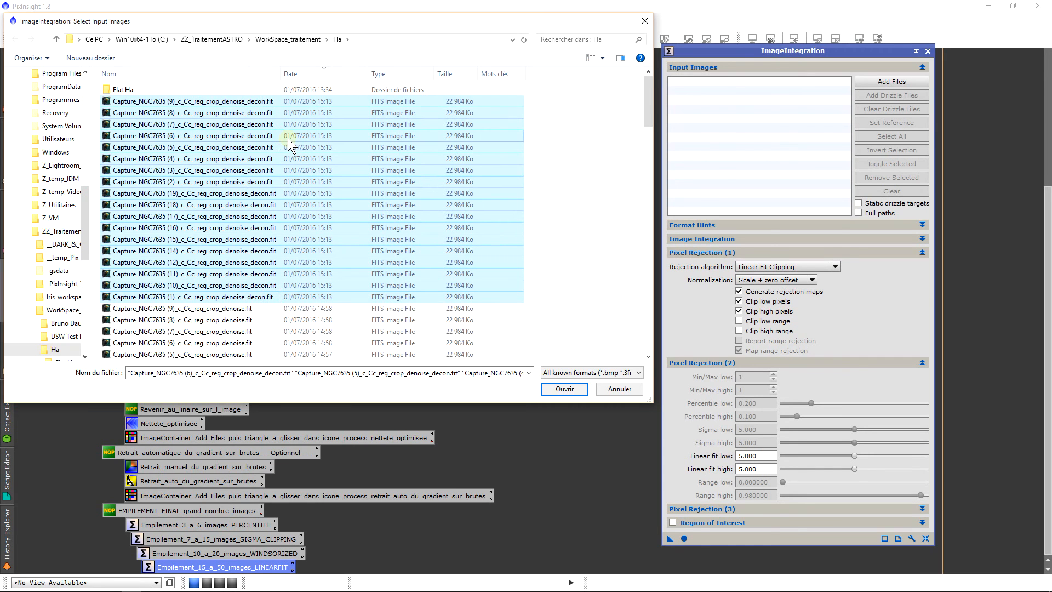
pyautogui.press('Return')
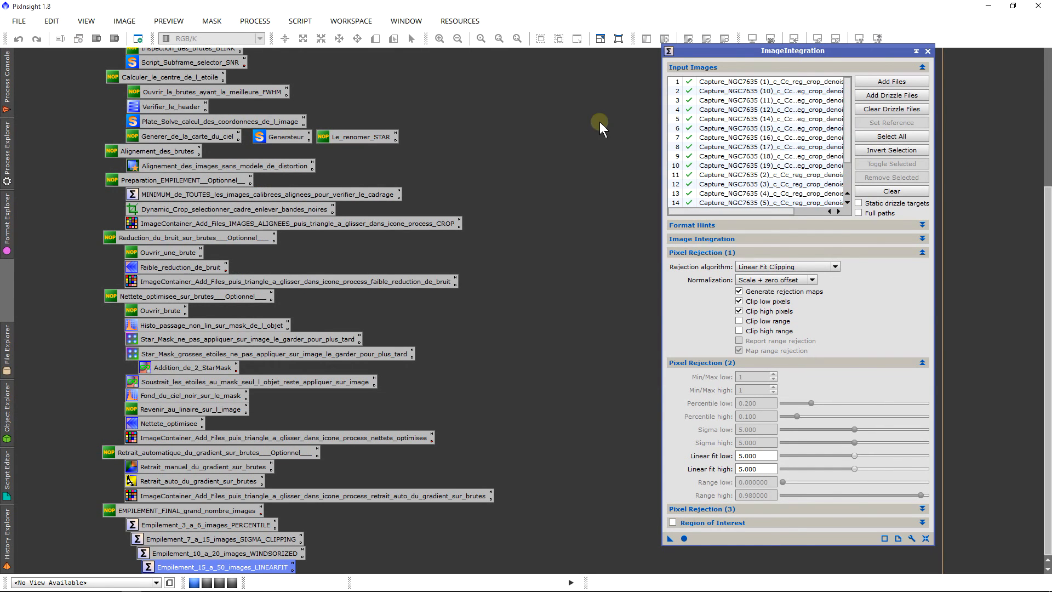
# Step: Look through the ImageIntegration input frames and select Capture_NGC7635 (1), the first one listed
pyautogui.scroll(-2, 754, 160)
pyautogui.scroll(2, 765, 160)
pyautogui.click(792, 83)
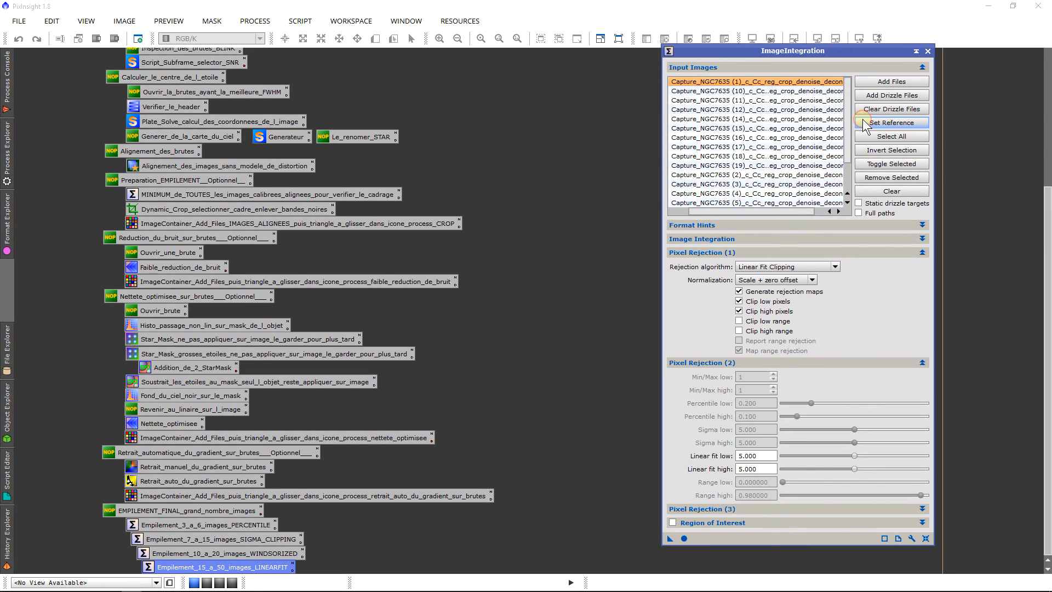
pyautogui.click(801, 82)
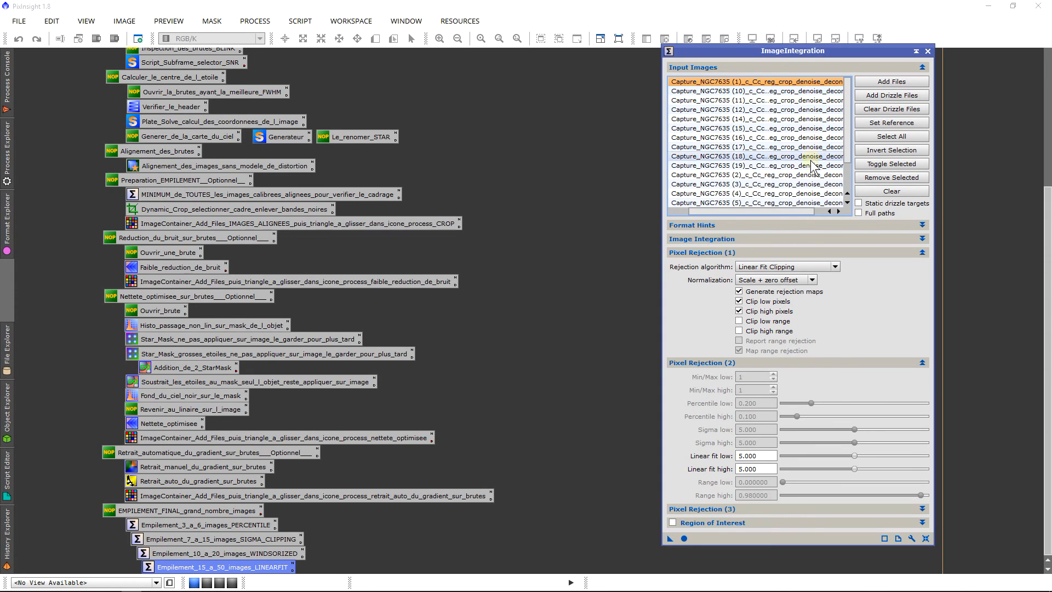
pyautogui.click(769, 186)
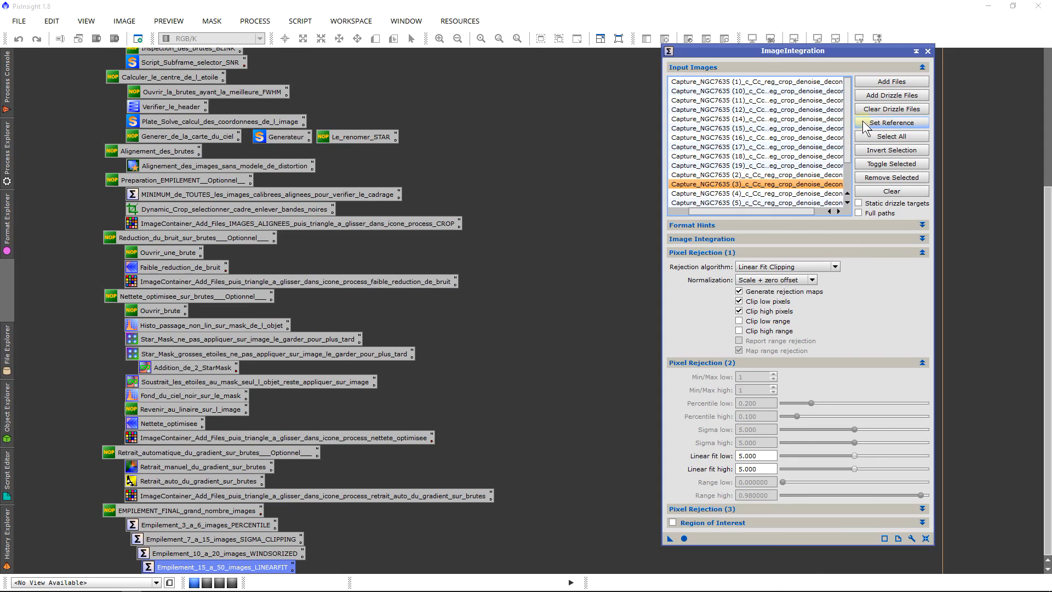
pyautogui.click(826, 82)
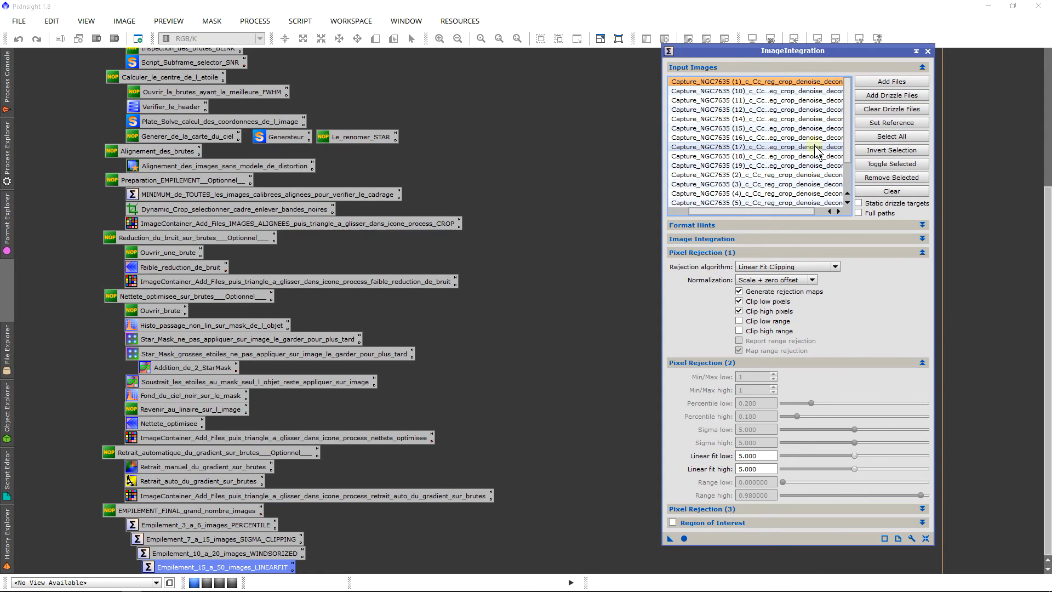
# Step: Run the integration with Linear Fit Clipping rejection, keeping both the linear fit low and high values at 5.000
pyautogui.click(758, 266)
pyautogui.click(722, 297)
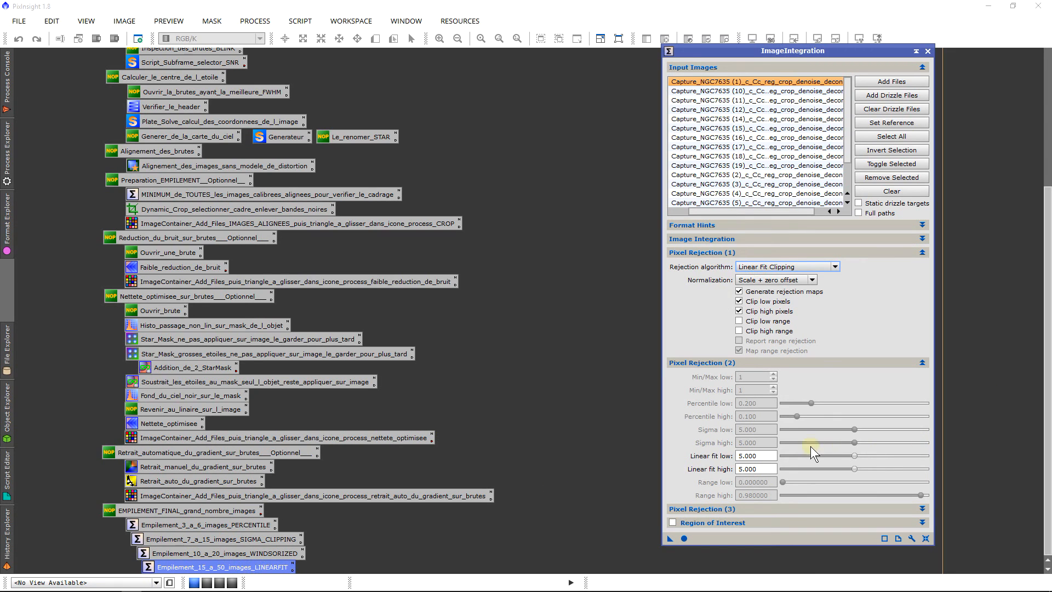
pyautogui.click(772, 454)
pyautogui.doubleClick(765, 456)
pyautogui.doubleClick(769, 467)
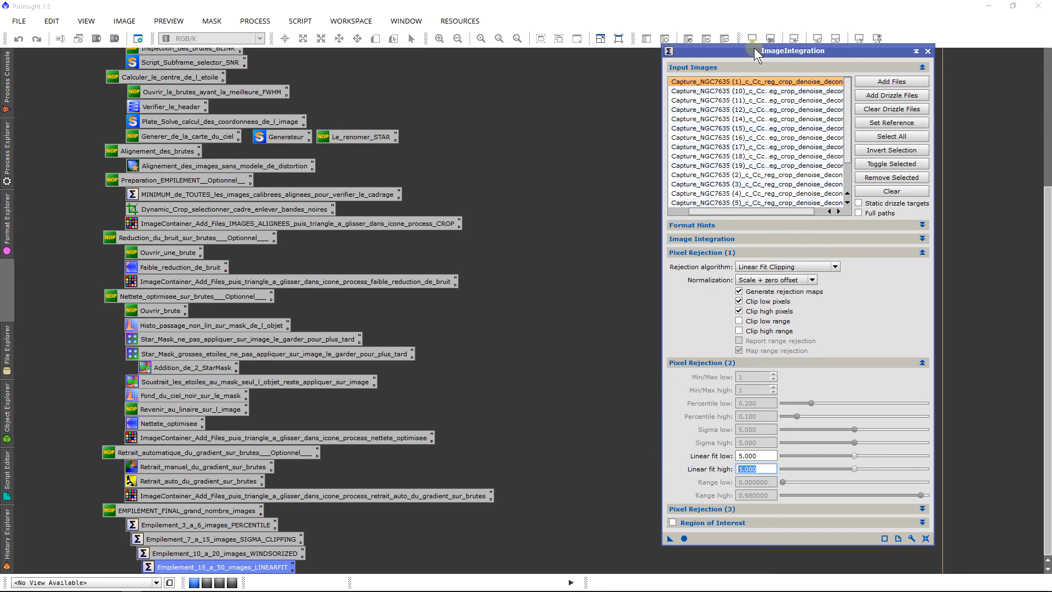
pyautogui.click(687, 543)
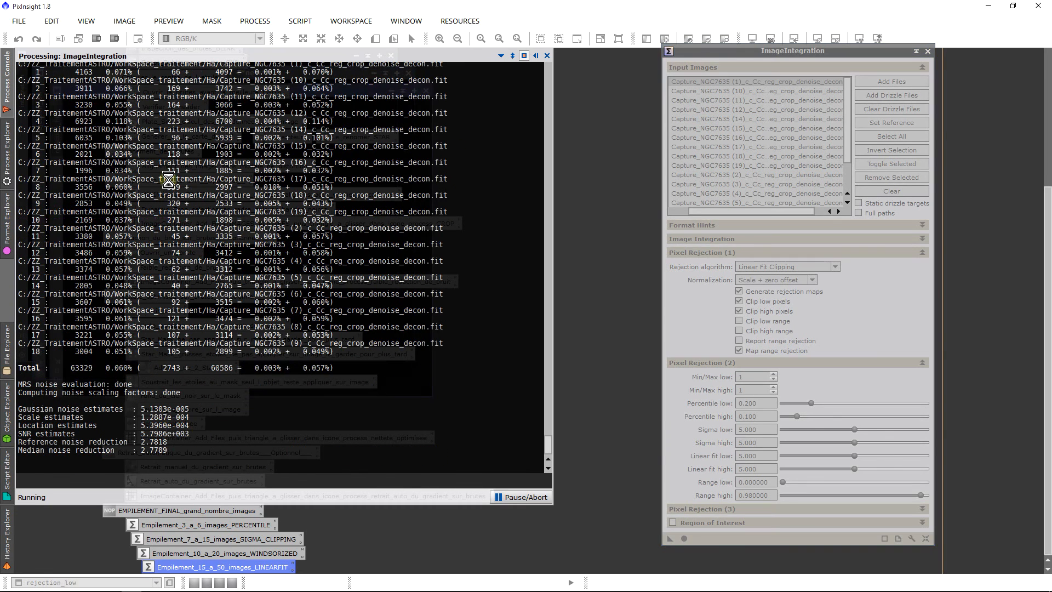
# Step: Examine the total percentages of low and high rejected pixels in the Process Console's integration report
pyautogui.click(6, 104)
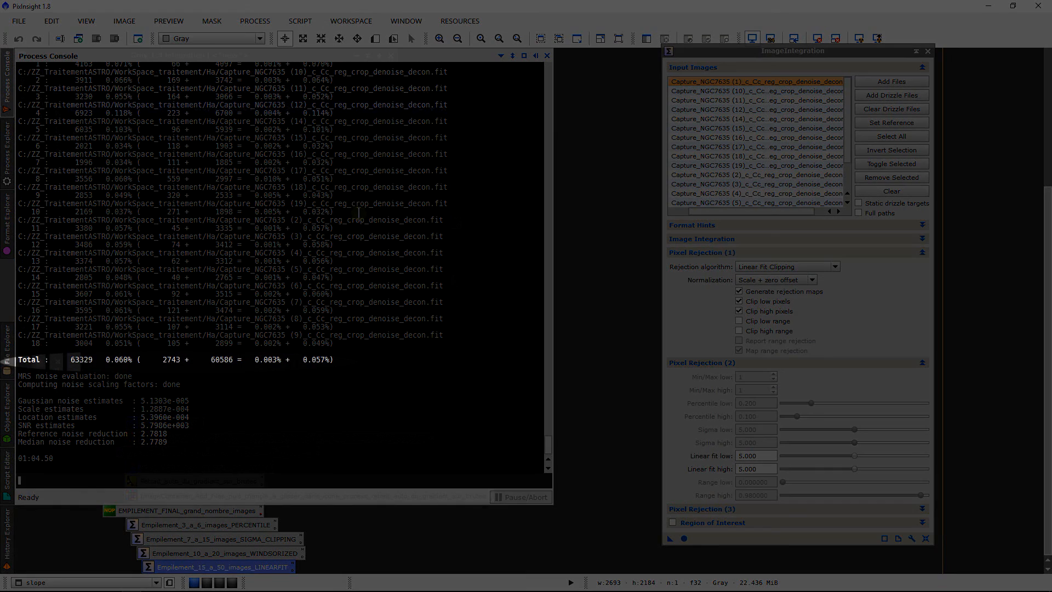
pyautogui.moveTo(359, 244); pyautogui.dragTo(357, 252)
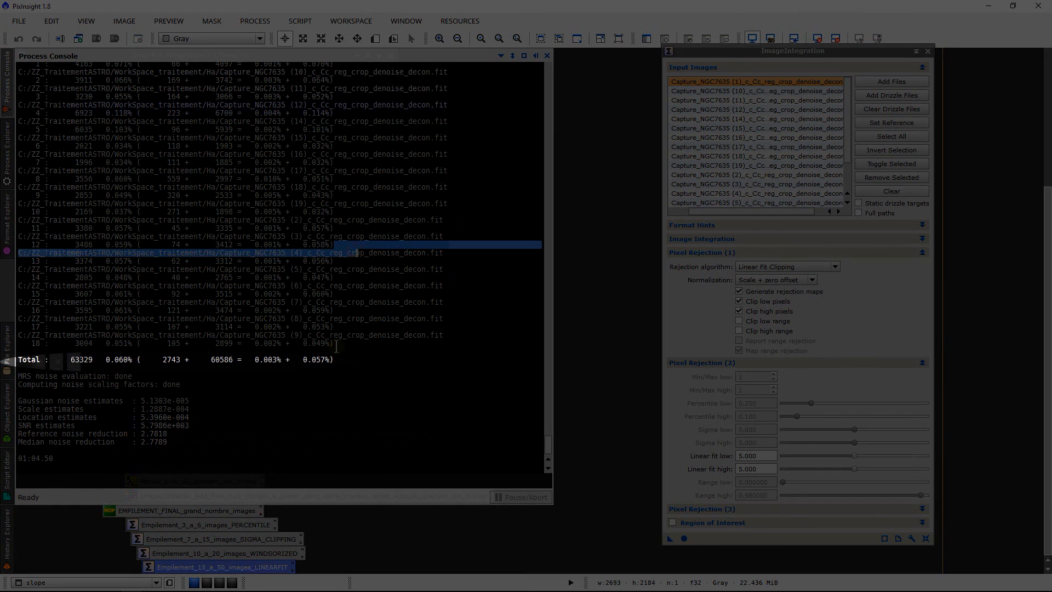
pyautogui.moveTo(334, 359); pyautogui.dragTo(303, 360)
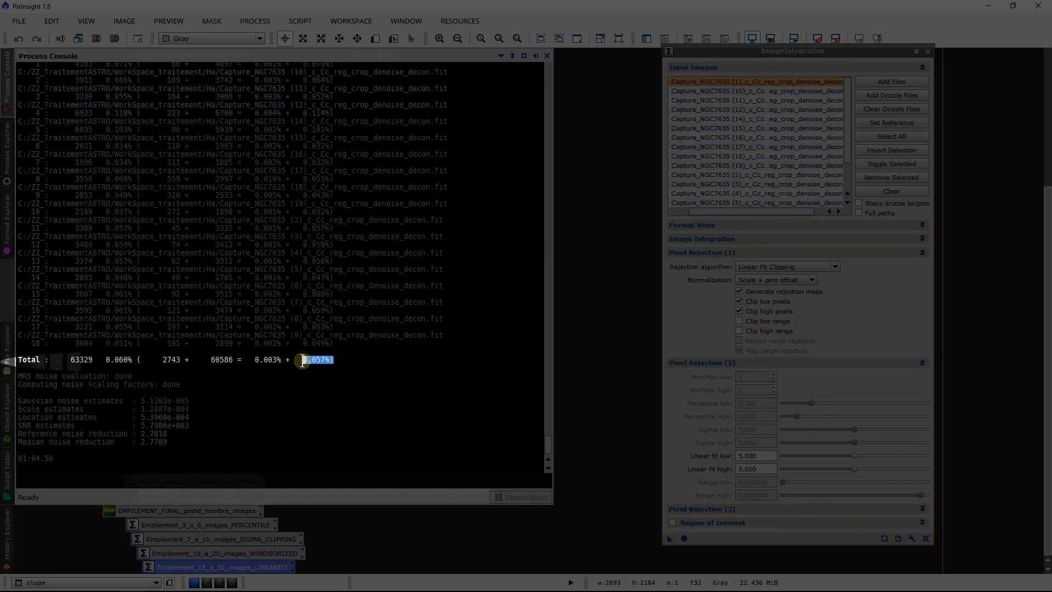
pyautogui.click(321, 360)
pyautogui.moveTo(282, 360); pyautogui.dragTo(250, 360)
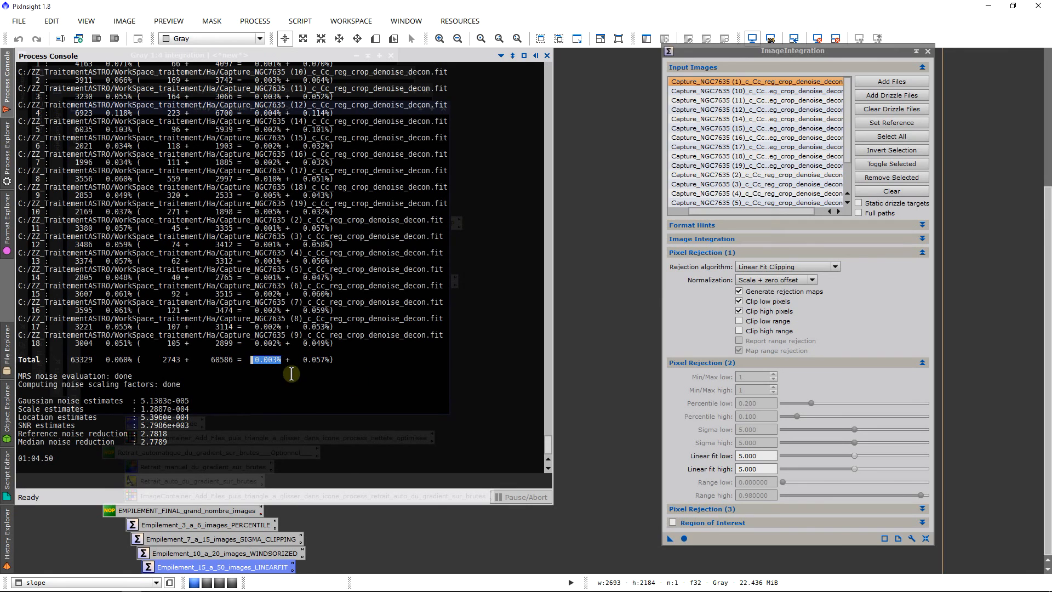
pyautogui.click(268, 364)
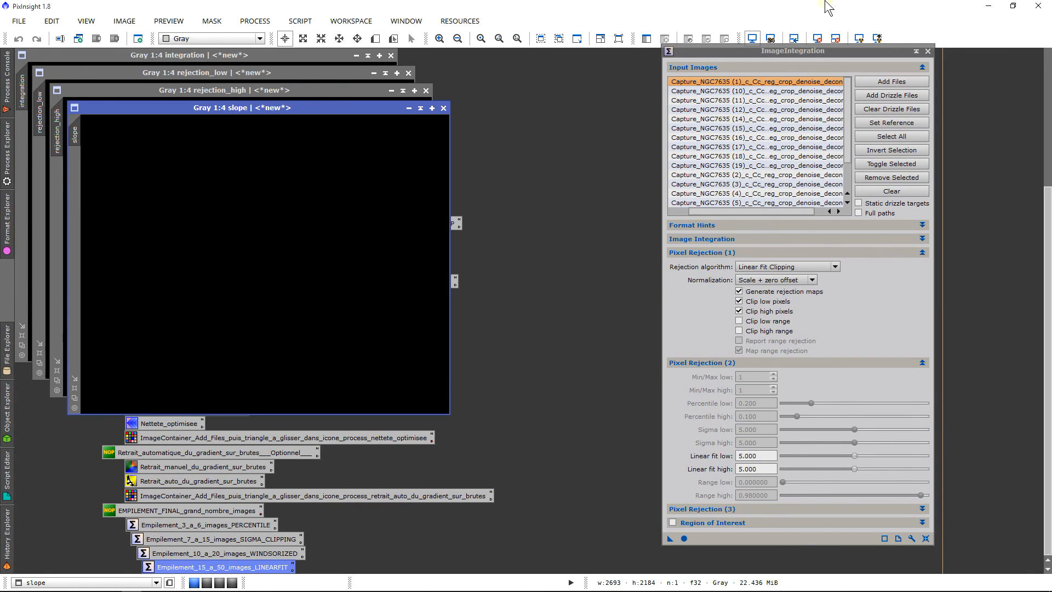
# Step: Auto-stretch the display of all open images, then close the slope and rejection_high maps
pyautogui.click(859, 37)
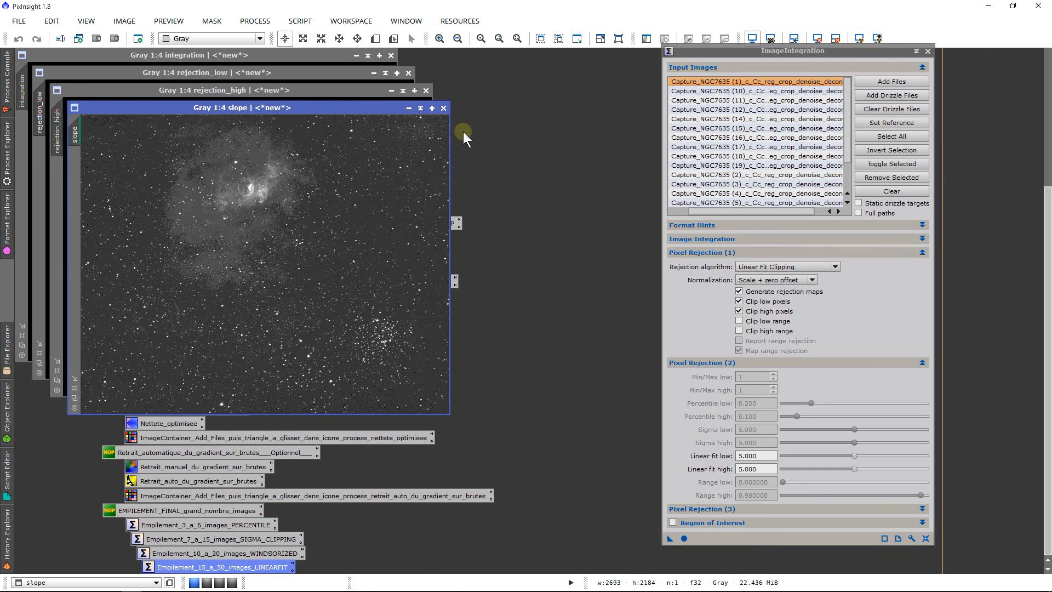
pyautogui.click(444, 108)
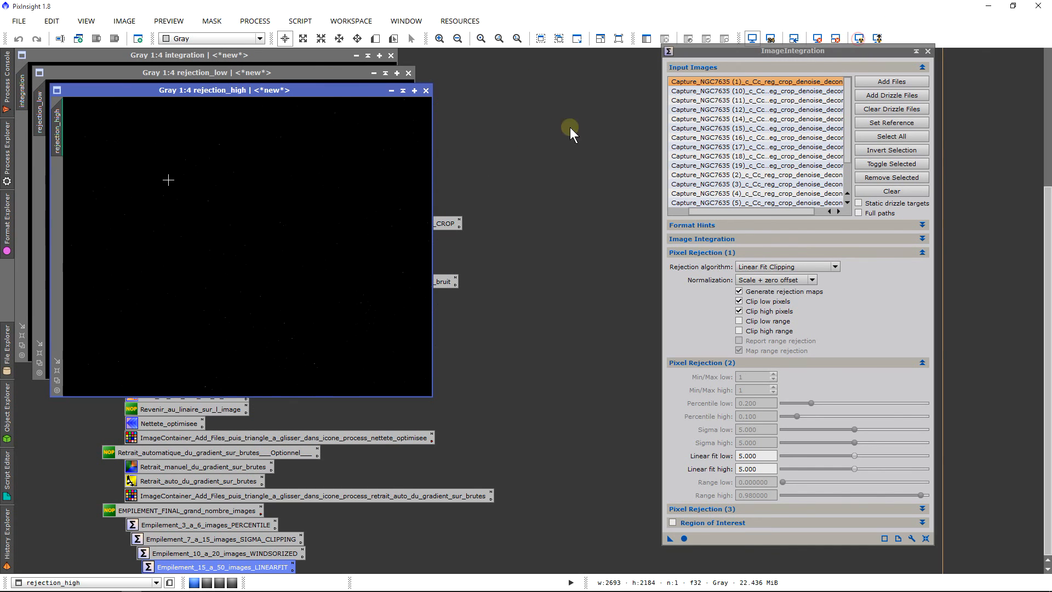
pyautogui.scroll(6, 331, 219)
pyautogui.scroll(-6, 330, 225)
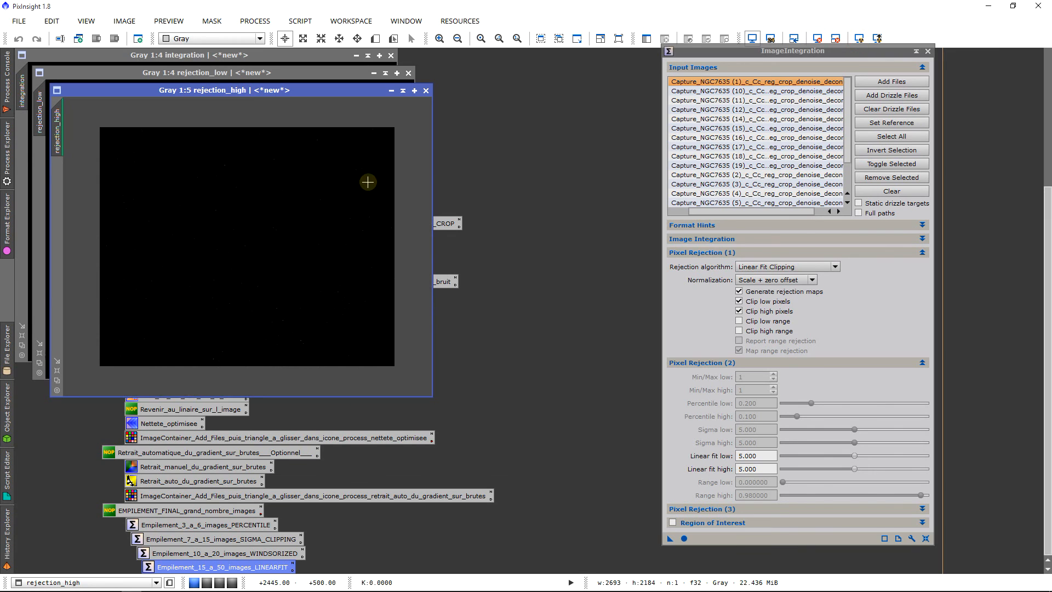
pyautogui.click(426, 91)
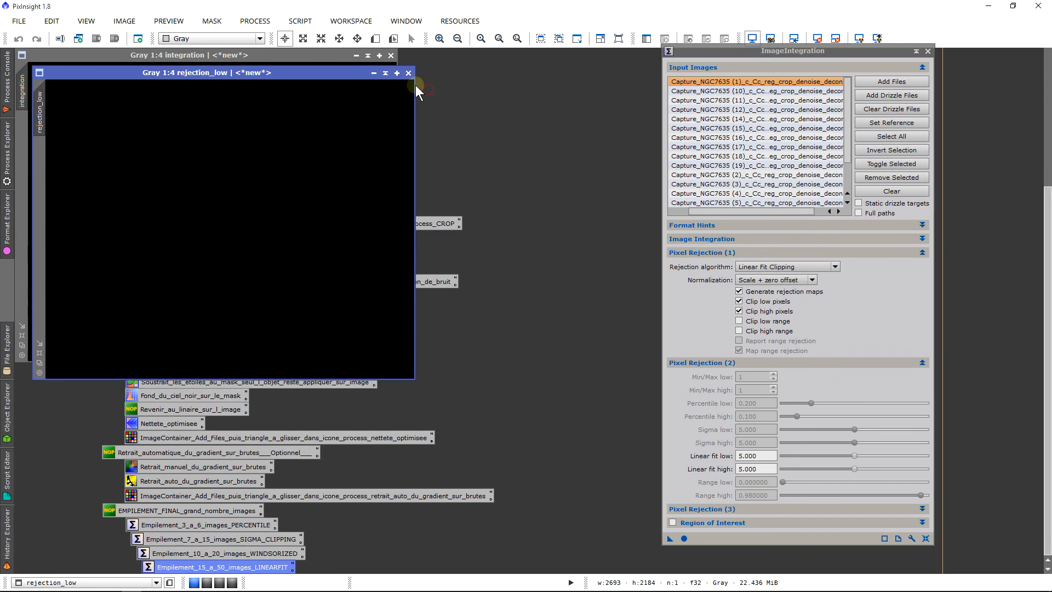
pyautogui.moveTo(5, 68)
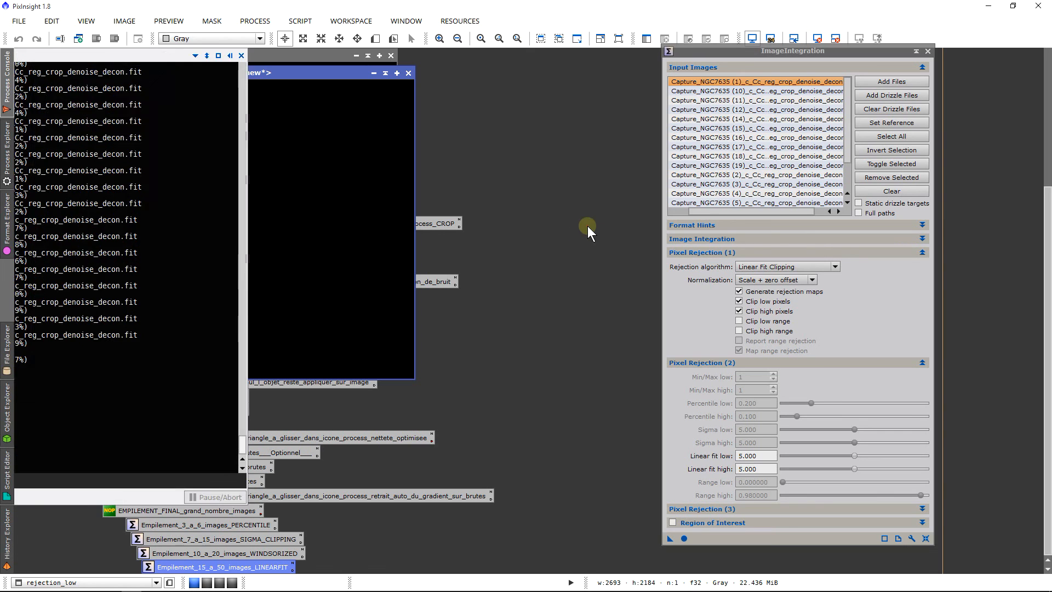
# Step: Remove the display stretch from all open images, then close the remaining rejection_low and integration images
pyautogui.click(859, 39)
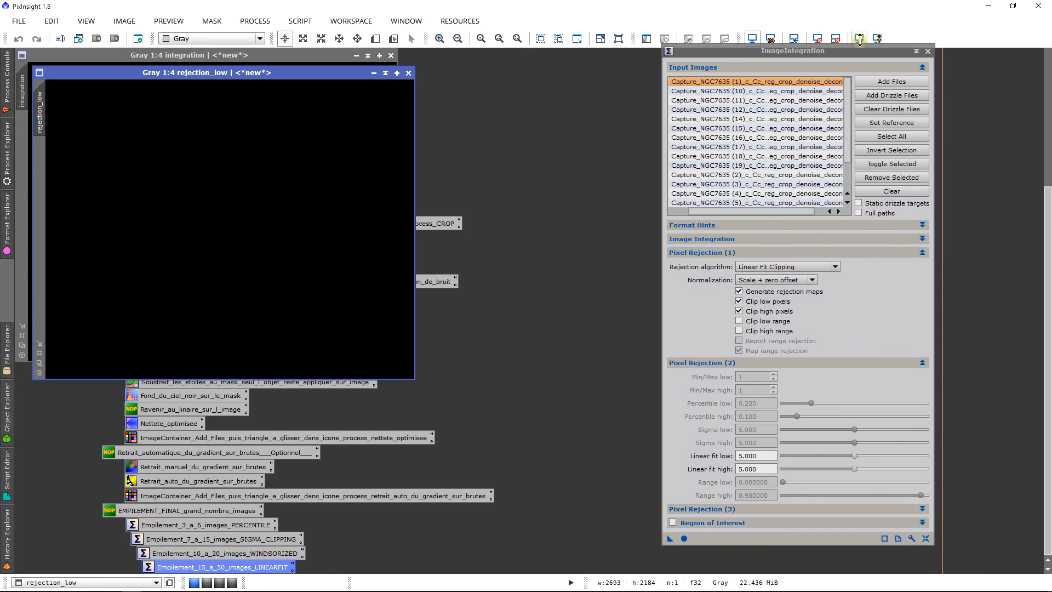
pyautogui.click(408, 73)
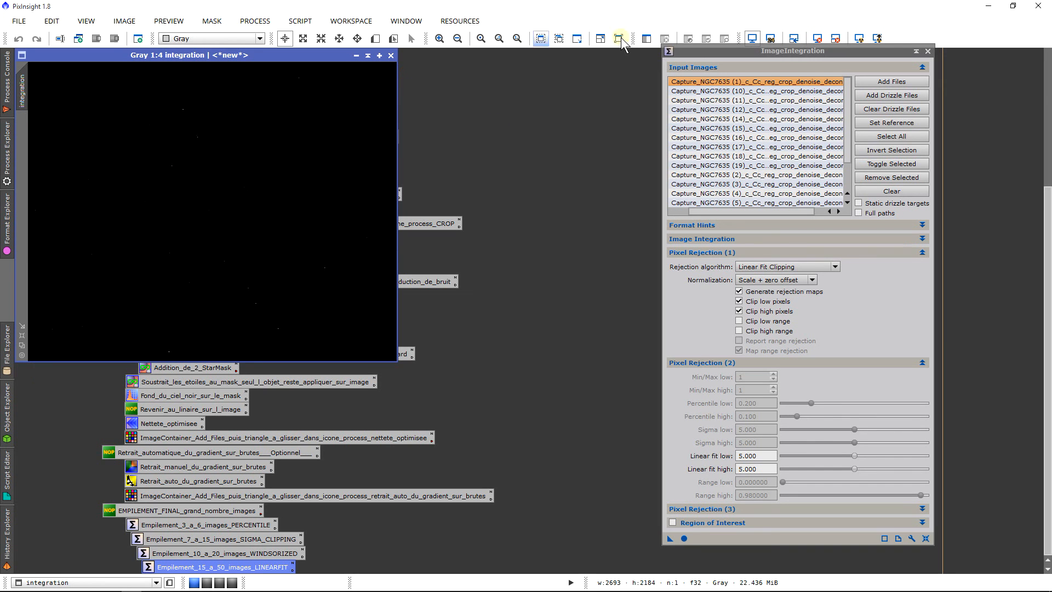
pyautogui.click(390, 55)
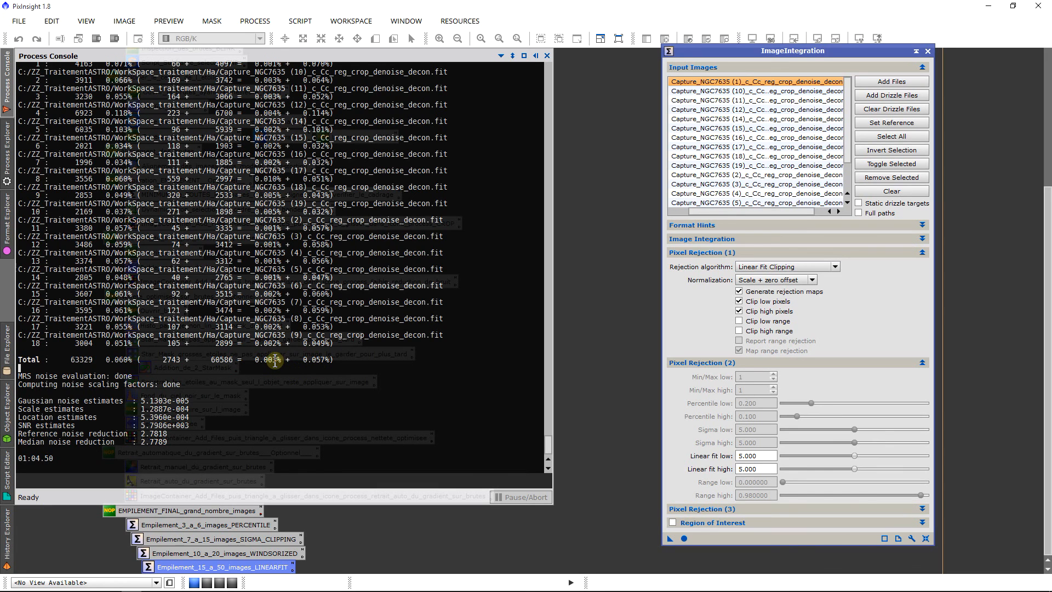
# Step: Check the total low rejection percentage, then set Linear fit low to 4.5 and rerun the integration
pyautogui.moveTo(275, 360); pyautogui.dragTo(268, 361)
pyautogui.click(243, 360)
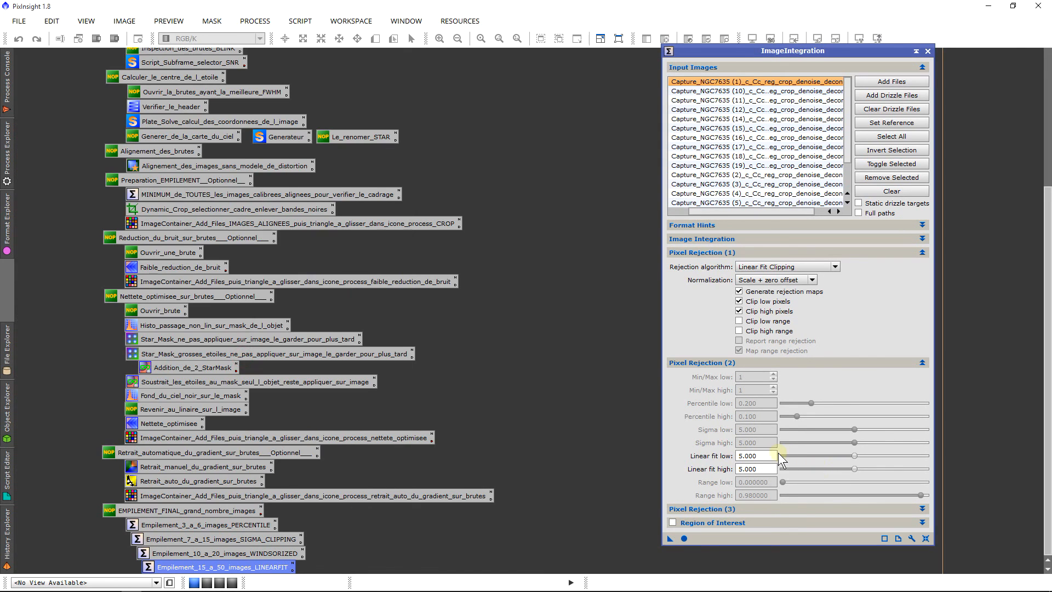
pyautogui.moveTo(773, 454); pyautogui.dragTo(576, 357)
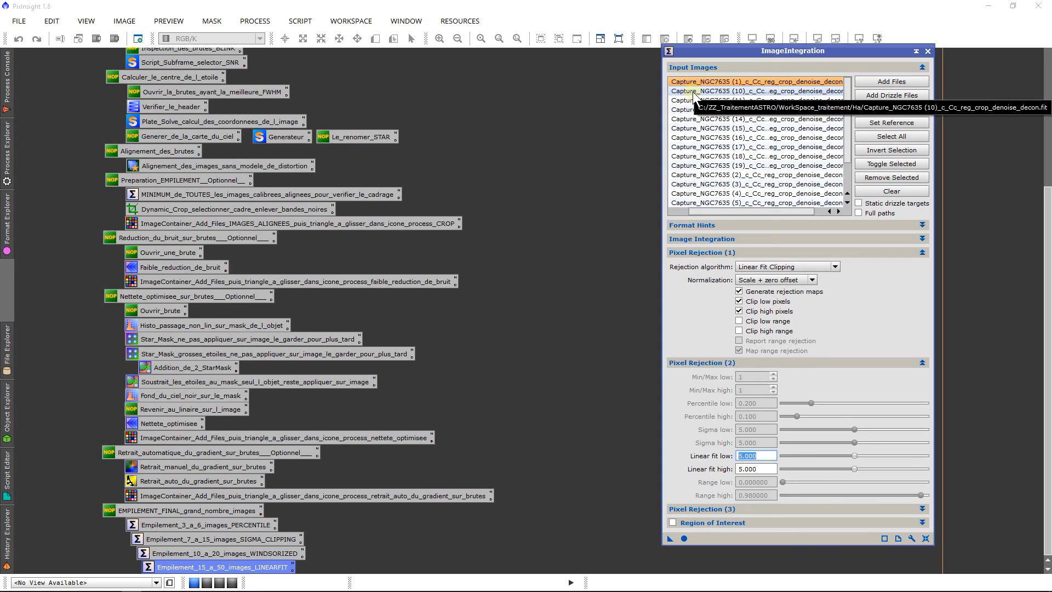
pyautogui.write('4.5')
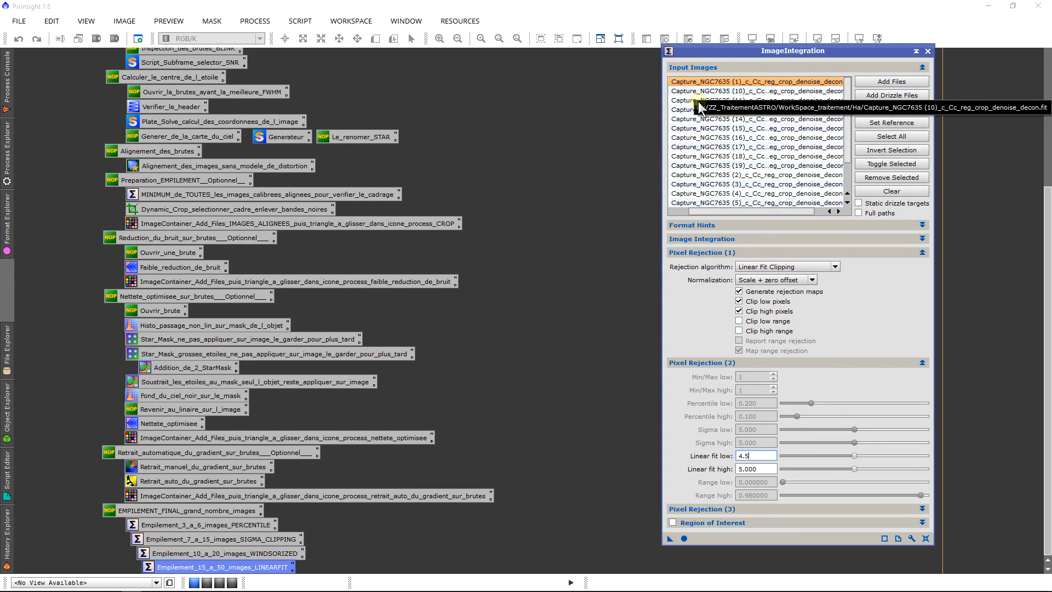
pyautogui.click(688, 535)
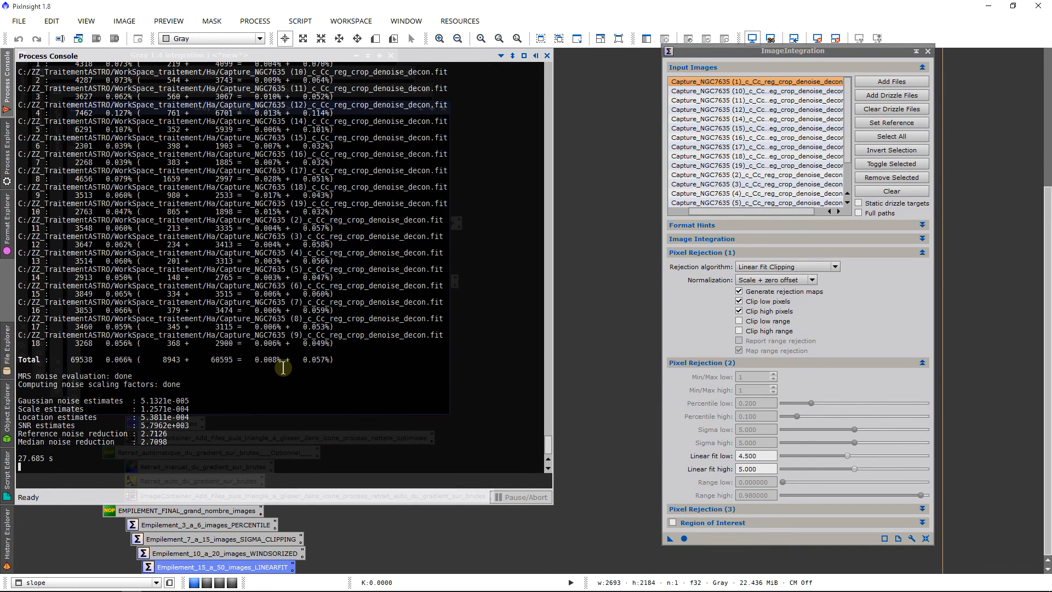
# Step: Check the total low rejection percentage of the new run, then close its slope, rejection_high, rejection_low and integration images
pyautogui.moveTo(281, 360); pyautogui.dragTo(261, 361)
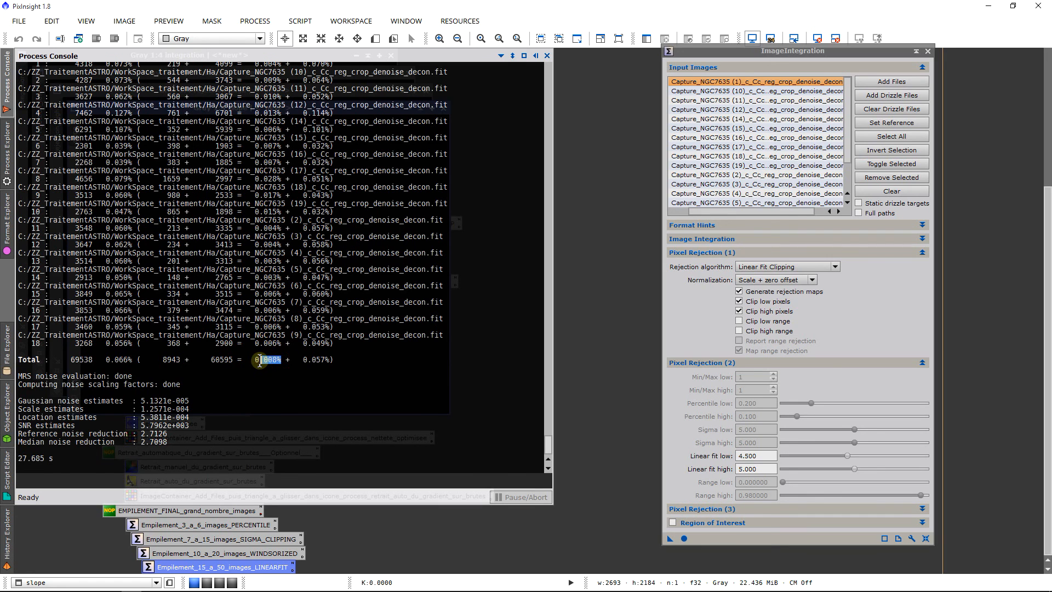
pyautogui.click(619, 166)
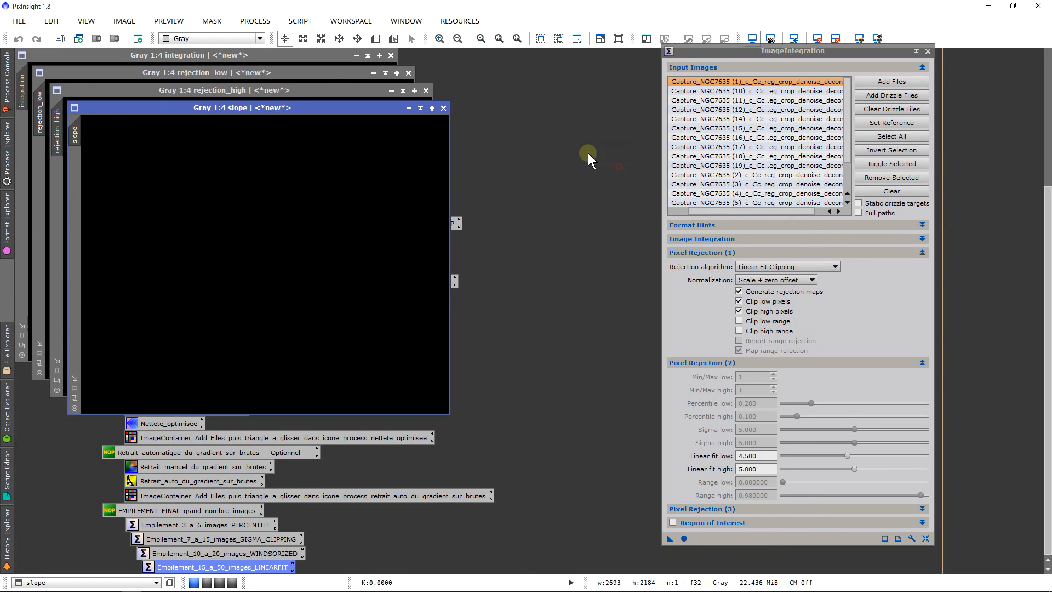
pyautogui.click(443, 107)
pyautogui.click(425, 90)
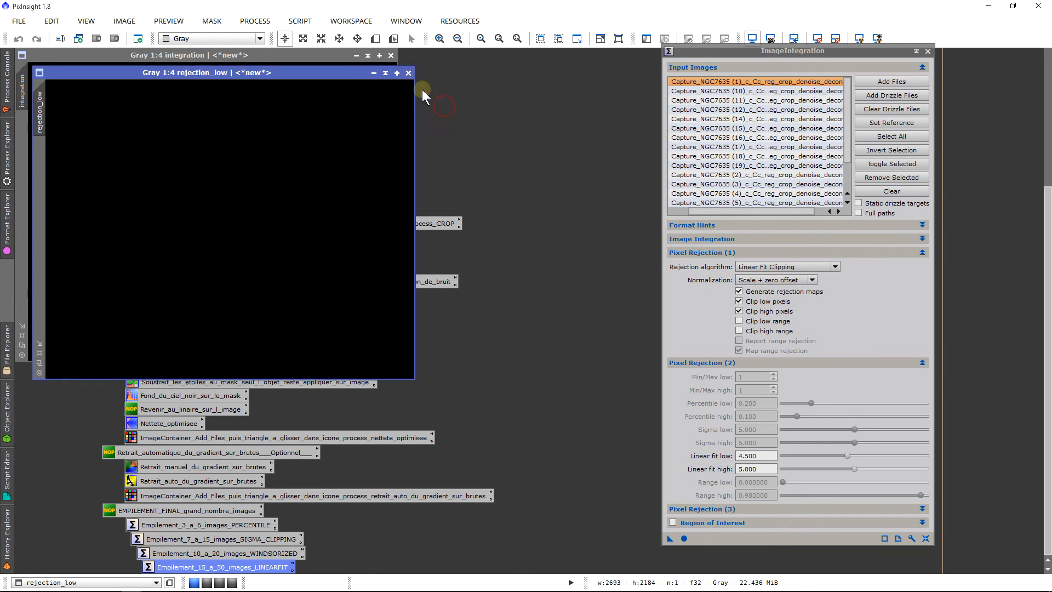
pyautogui.click(409, 73)
pyautogui.click(391, 56)
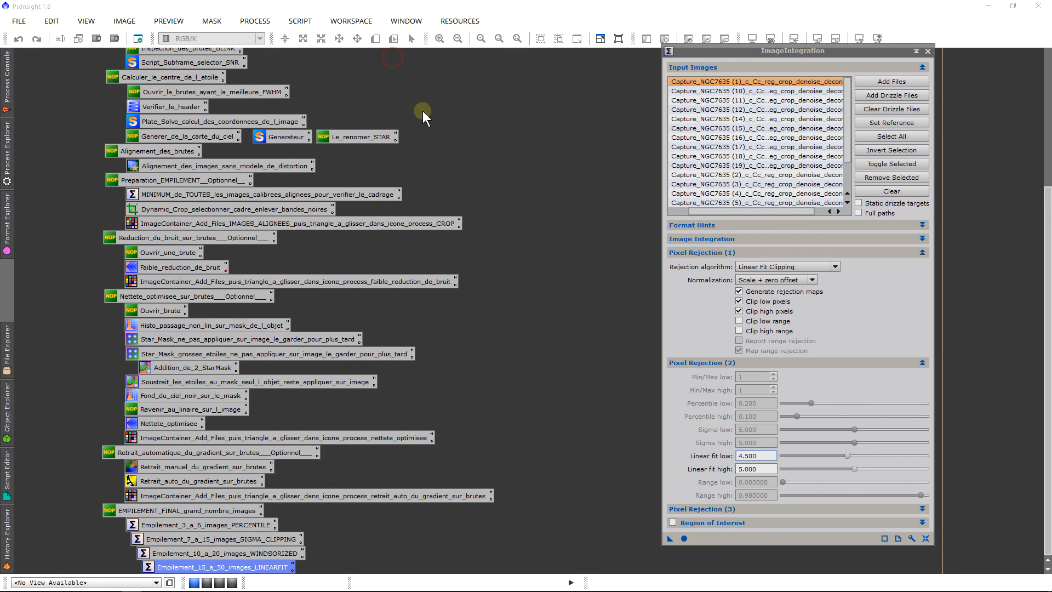
# Step: Set Linear fit low to 3.5 and rerun the integration of the _decon frames
pyautogui.moveTo(757, 455); pyautogui.dragTo(522, 441)
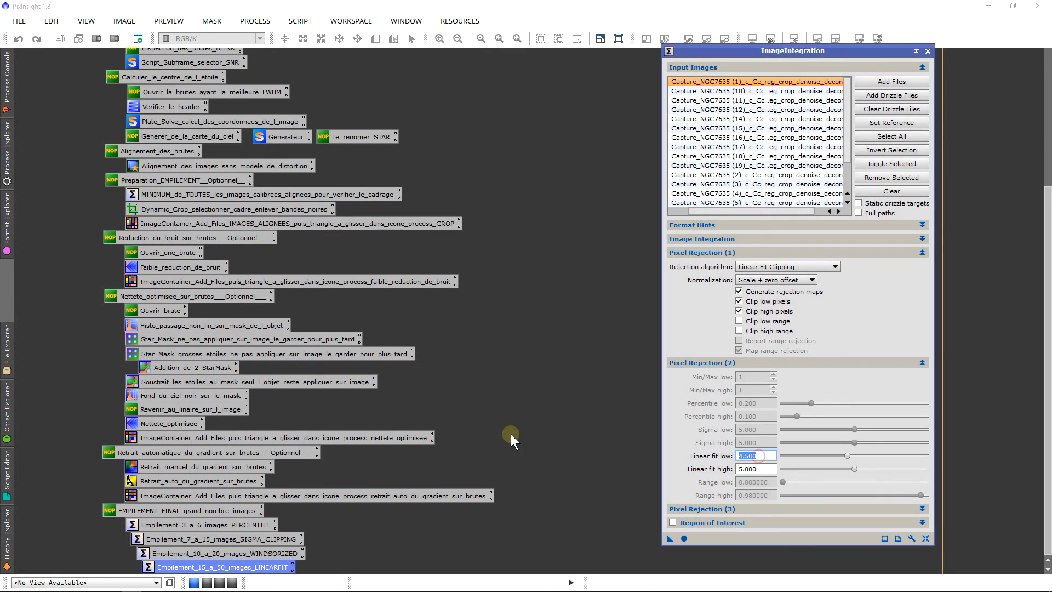
pyautogui.write('3.5')
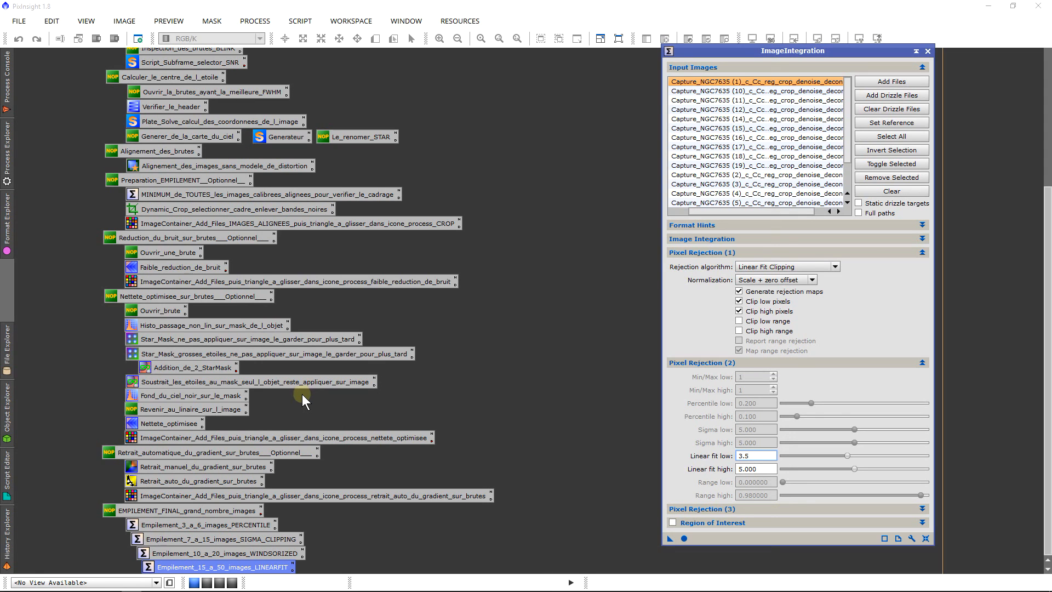
pyautogui.click(683, 540)
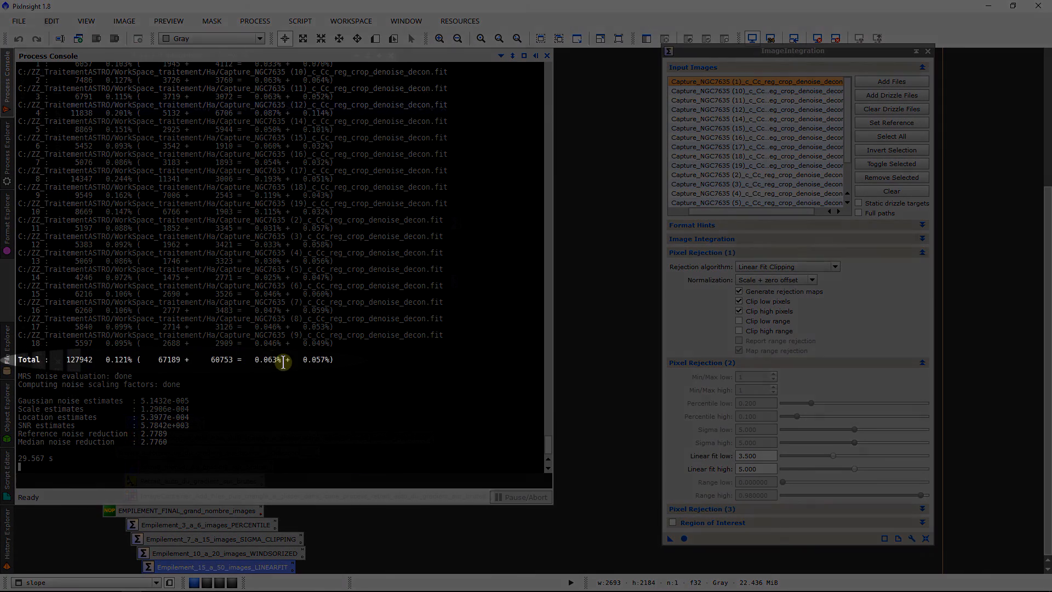
# Step: Examine the total low rejection percentage, the SNR estimates and the noise reduction values in the Process Console's integration report
pyautogui.moveTo(267, 358)
pyautogui.mouseDown()
pyautogui.moveTo(281, 365)
pyautogui.moveTo(272, 351)
pyautogui.moveTo(274, 358)
pyautogui.mouseUp()
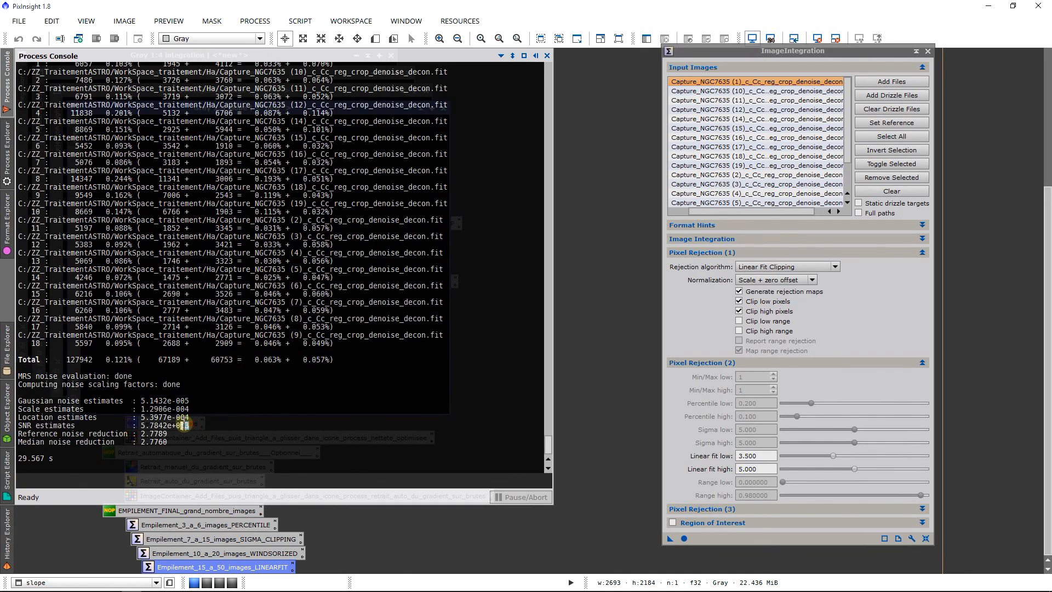
pyautogui.moveTo(185, 425); pyautogui.dragTo(139, 423)
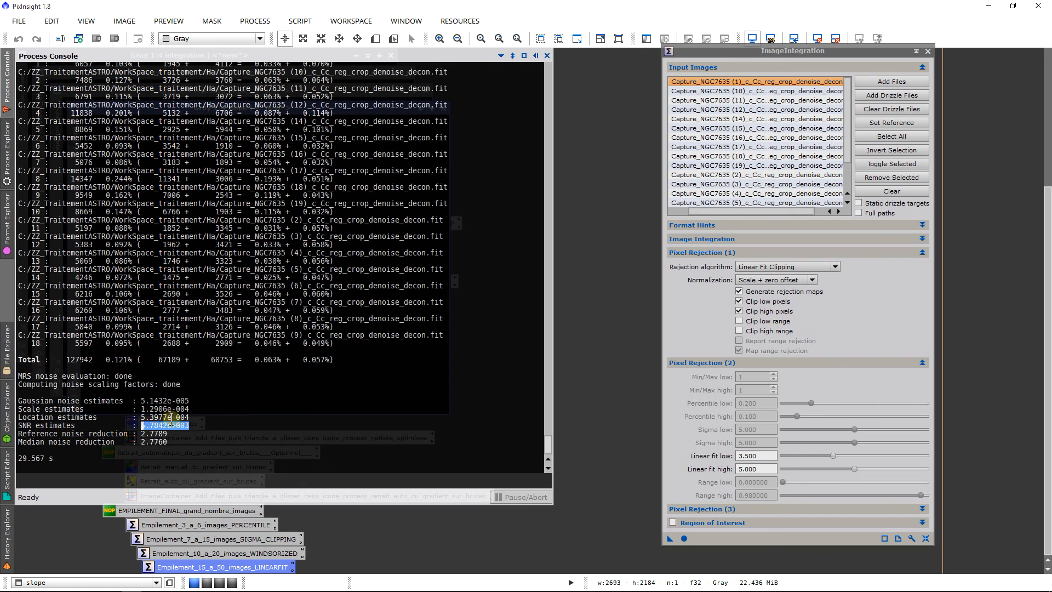
pyautogui.moveTo(169, 440); pyautogui.dragTo(144, 431)
pyautogui.click(242, 423)
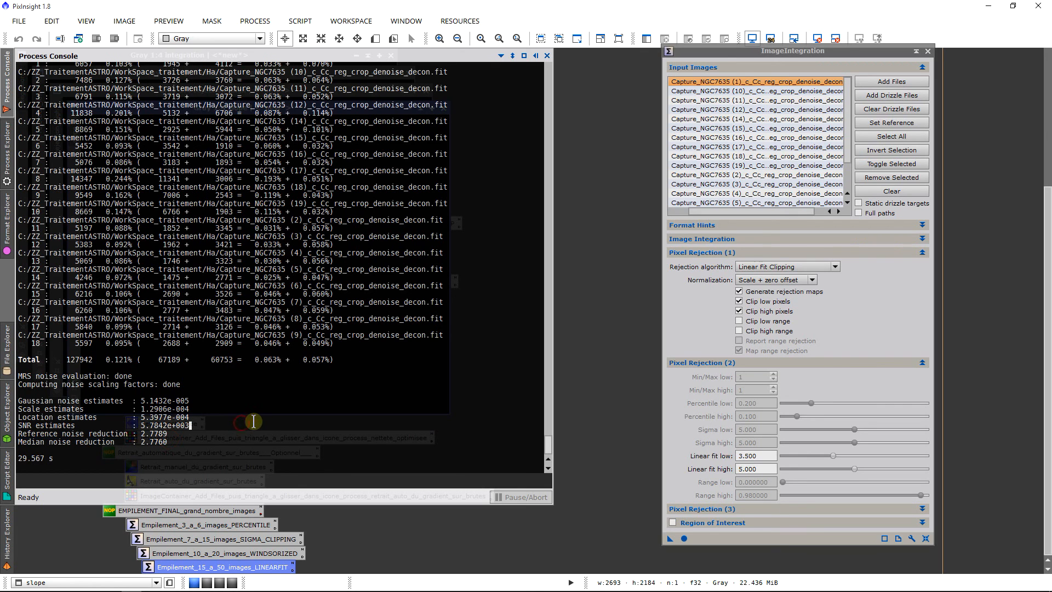
pyautogui.scroll(1, 171, 361)
pyautogui.scroll(-1, 203, 150)
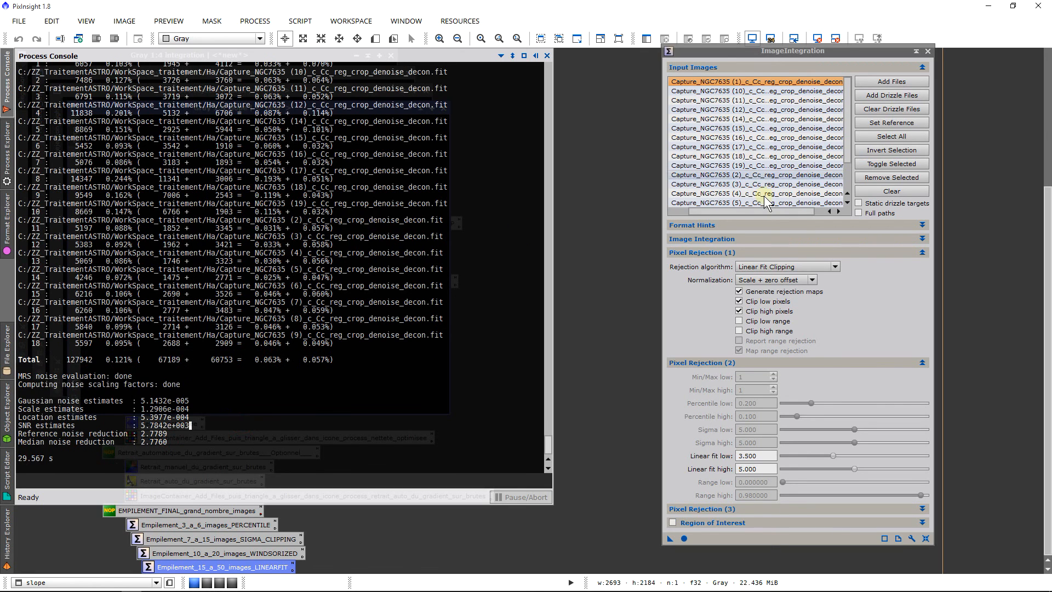
# Step: Close ImageIntegration and the slope, rejection_high and rejection_low maps, inspecting rejection_high before closing it
pyautogui.click(927, 51)
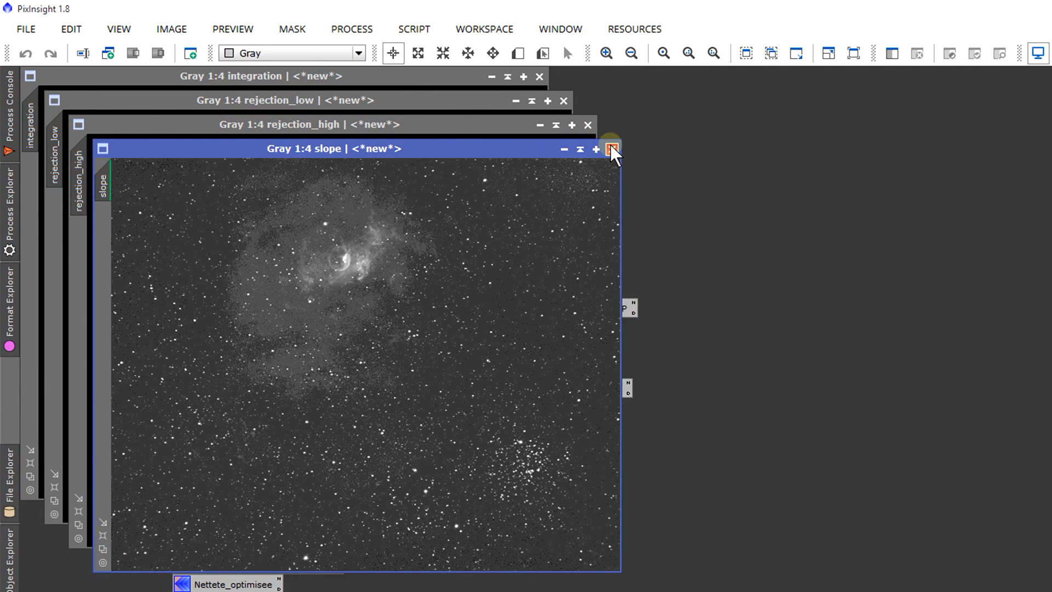
pyautogui.click(612, 149)
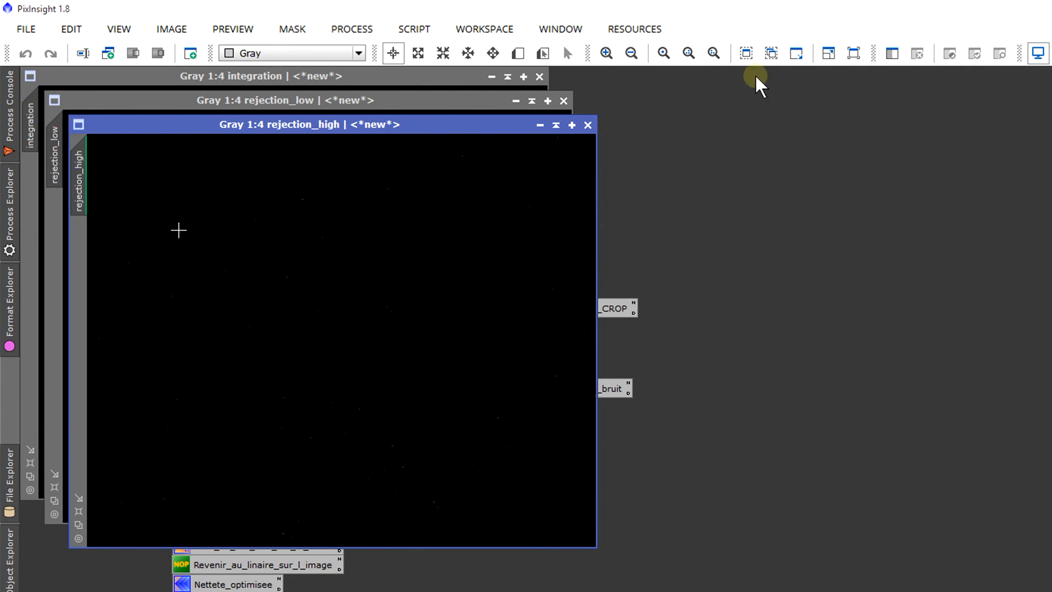
pyautogui.scroll(2, 422, 272)
pyautogui.scroll(-2, 470, 269)
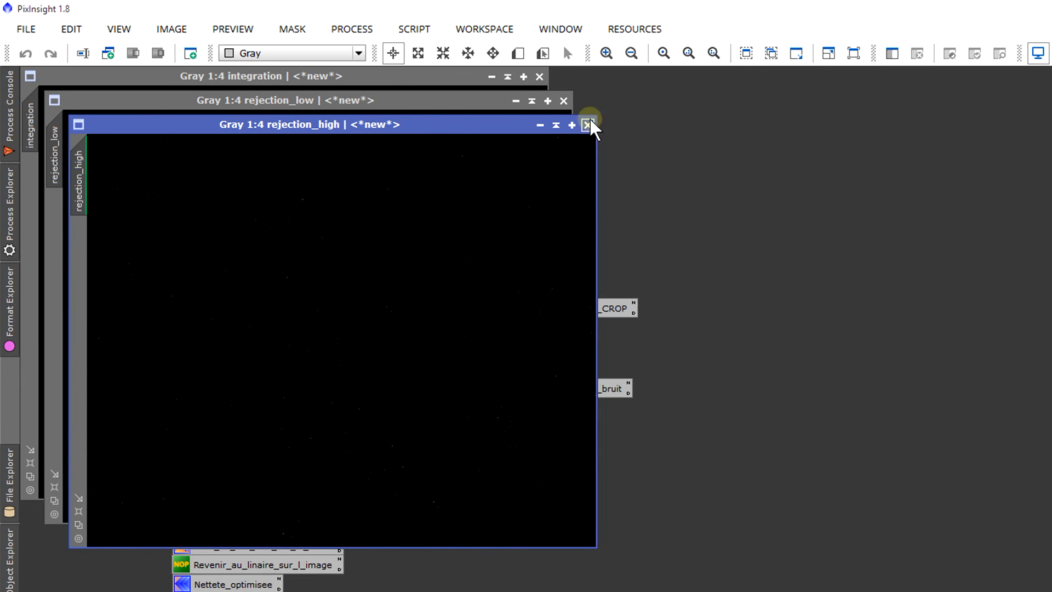
pyautogui.scroll(-1, 403, 312)
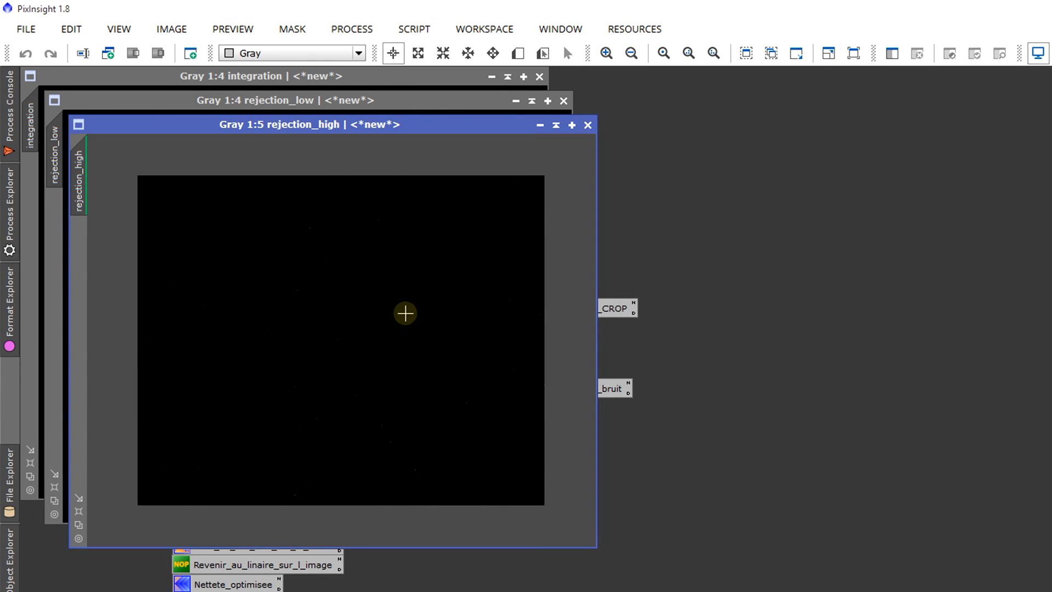
pyautogui.scroll(1, 402, 326)
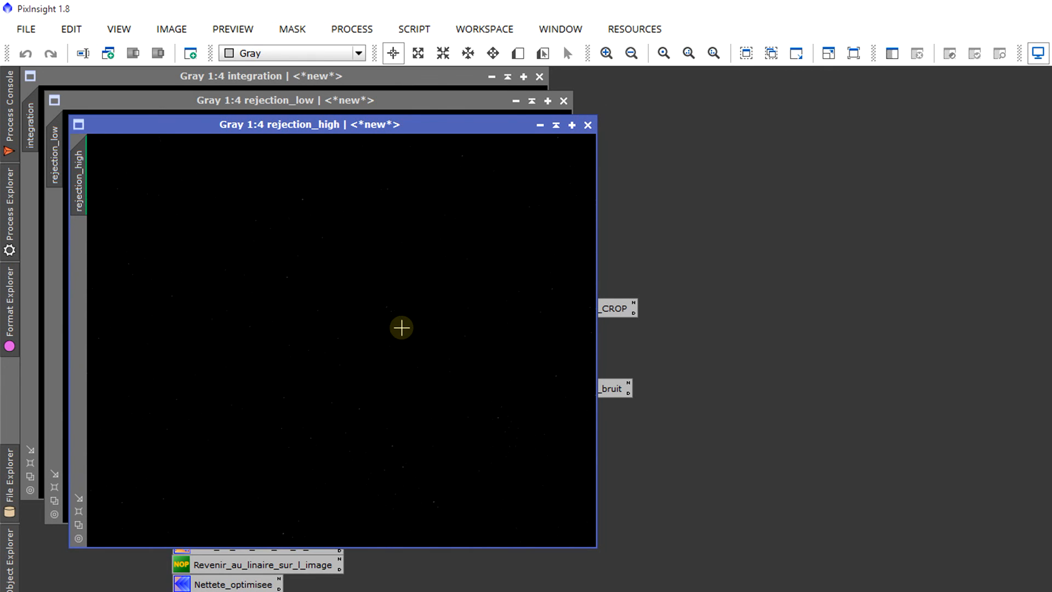
pyautogui.click(588, 125)
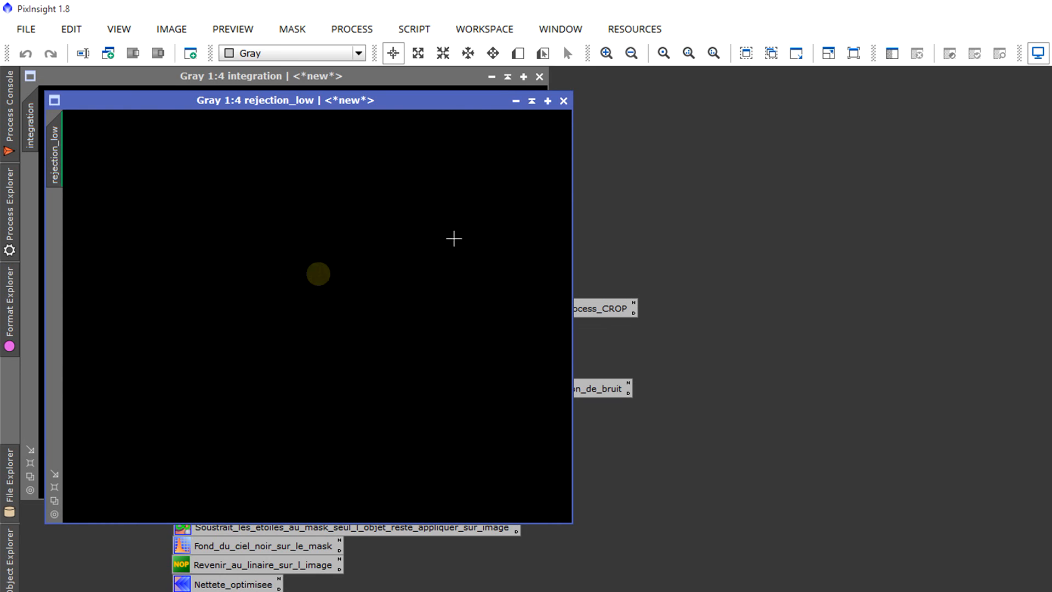
pyautogui.click(564, 101)
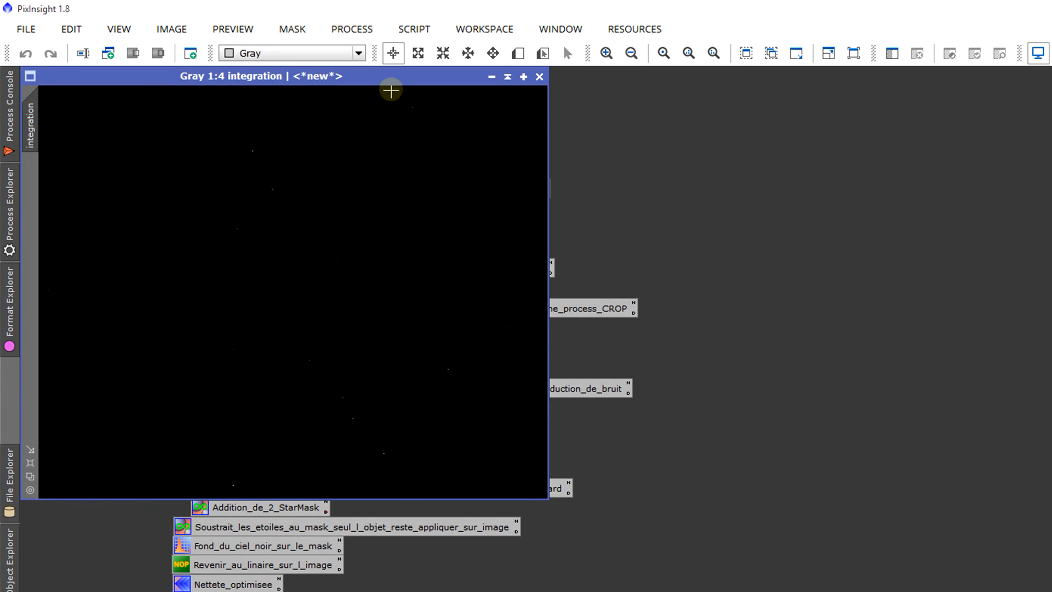
# Step: Reposition the integration image in the workspace and auto-stretch its display
pyautogui.moveTo(390, 77); pyautogui.dragTo(461, 381)
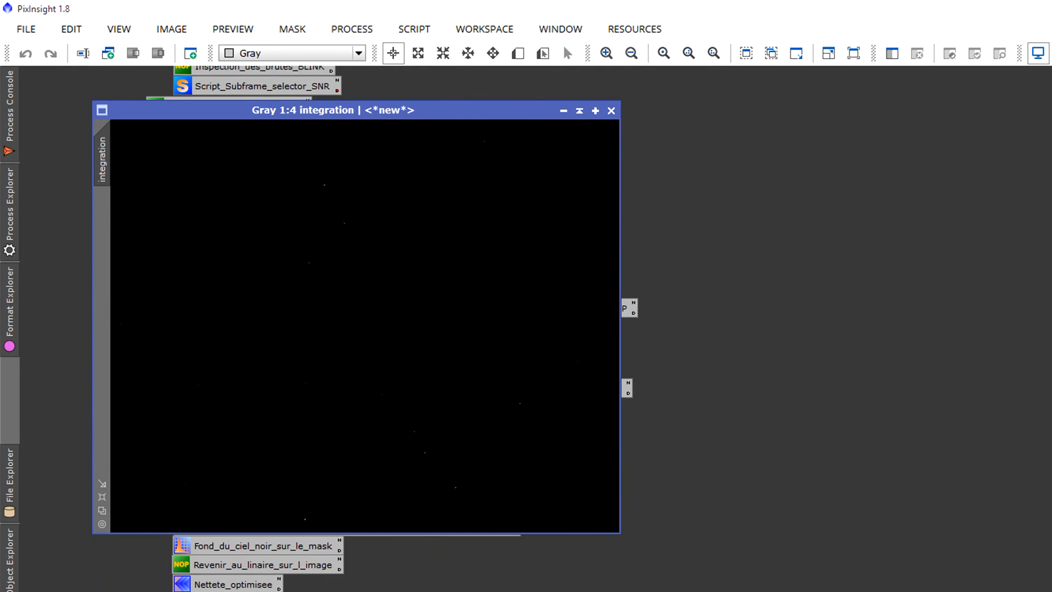
pyautogui.hotkey('ctrl', 'a')
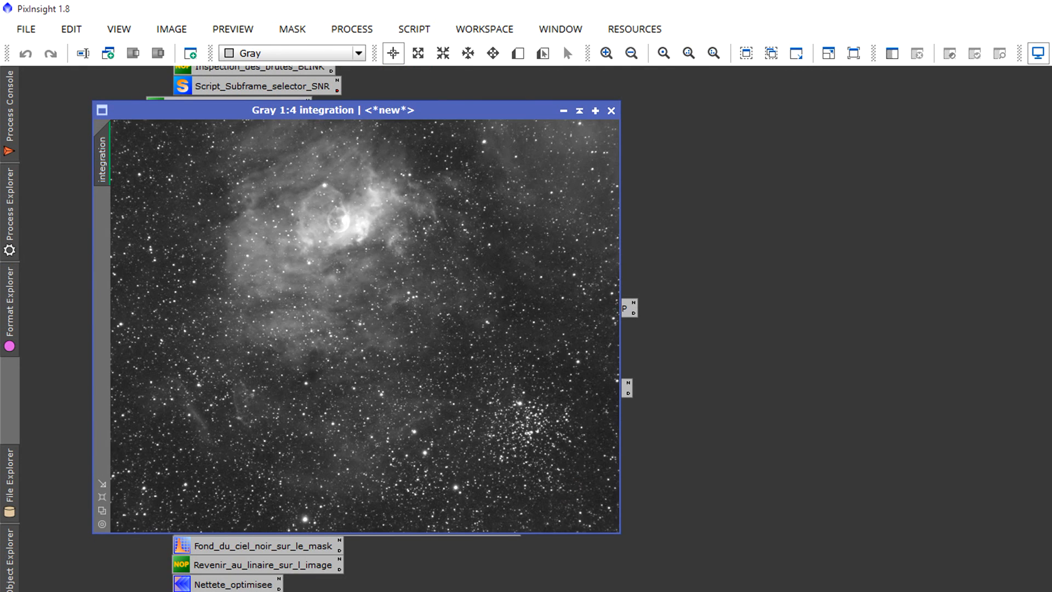
# Step: Inspect the integration image closely for star shape, background noise and residual defects, from edge to edge and around the Bubble Nebula
pyautogui.scroll(-5, 373, 422)
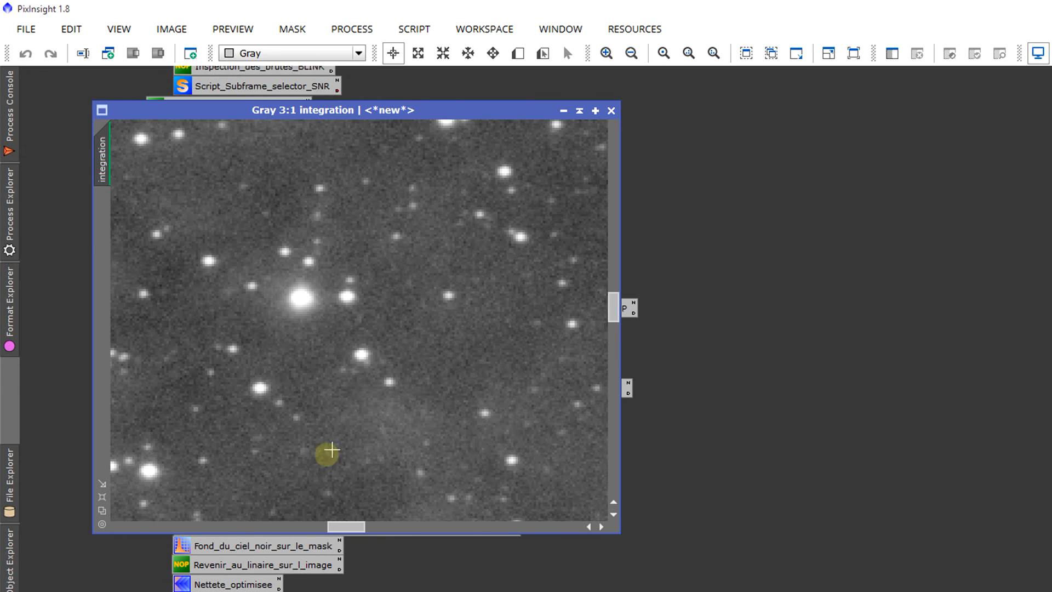
pyautogui.scroll(2, 327, 454)
pyautogui.scroll(-1, 315, 462)
pyautogui.scroll(1, 312, 458)
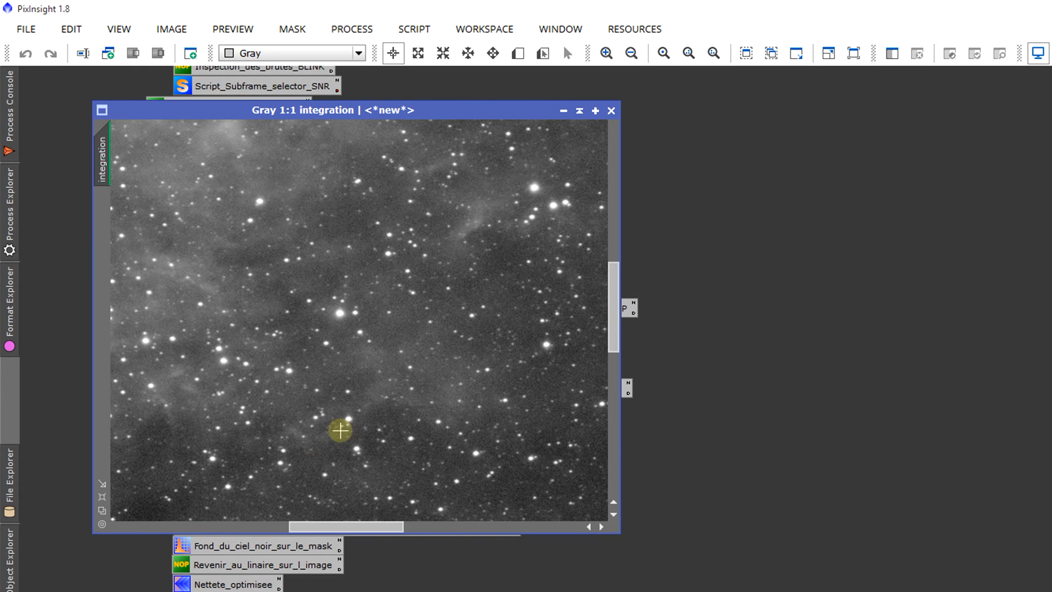
pyautogui.moveTo(347, 534); pyautogui.dragTo(93, 517)
pyautogui.scroll(-2, 200, 411)
pyautogui.scroll(1, 200, 411)
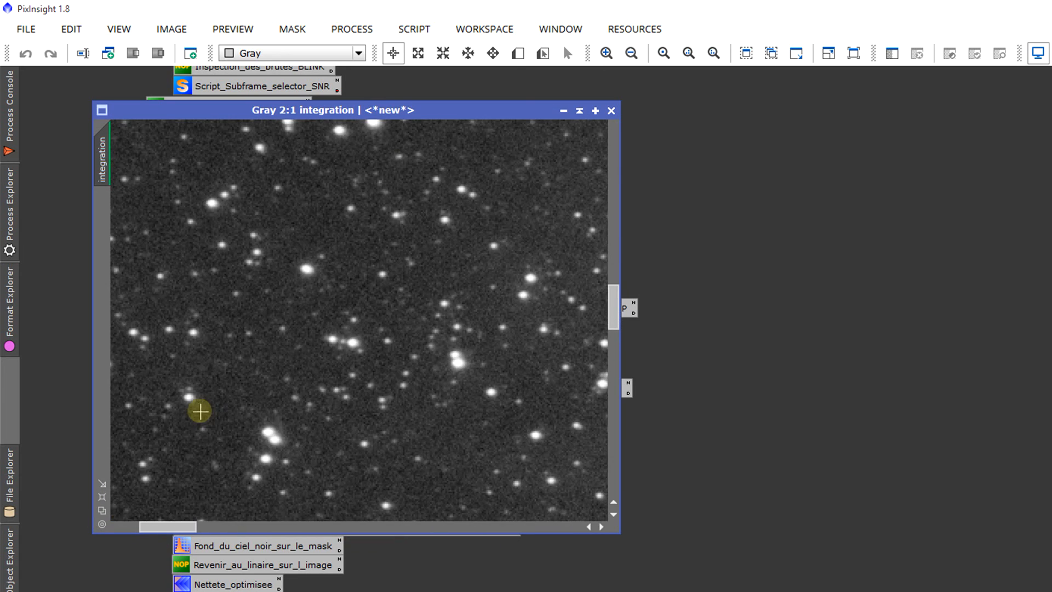
pyautogui.moveTo(176, 532); pyautogui.dragTo(592, 570)
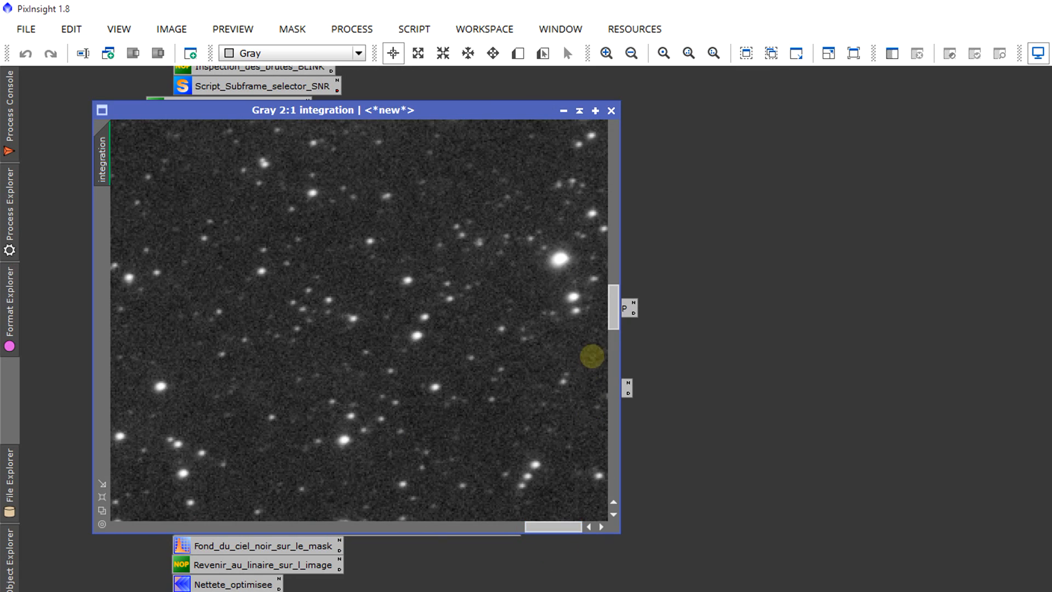
pyautogui.scroll(-4, 497, 312)
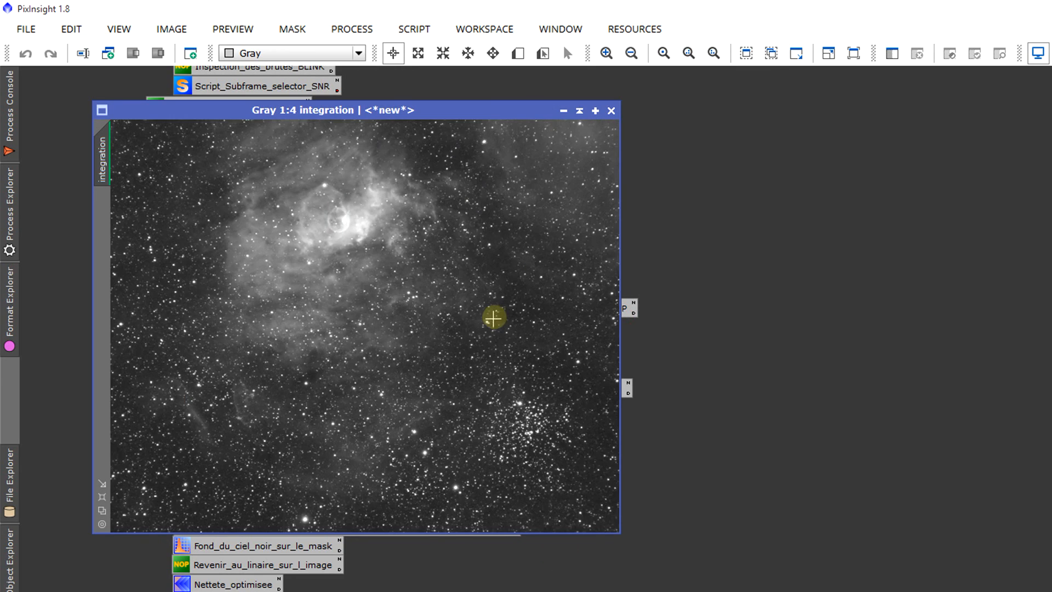
pyautogui.scroll(4, 411, 441)
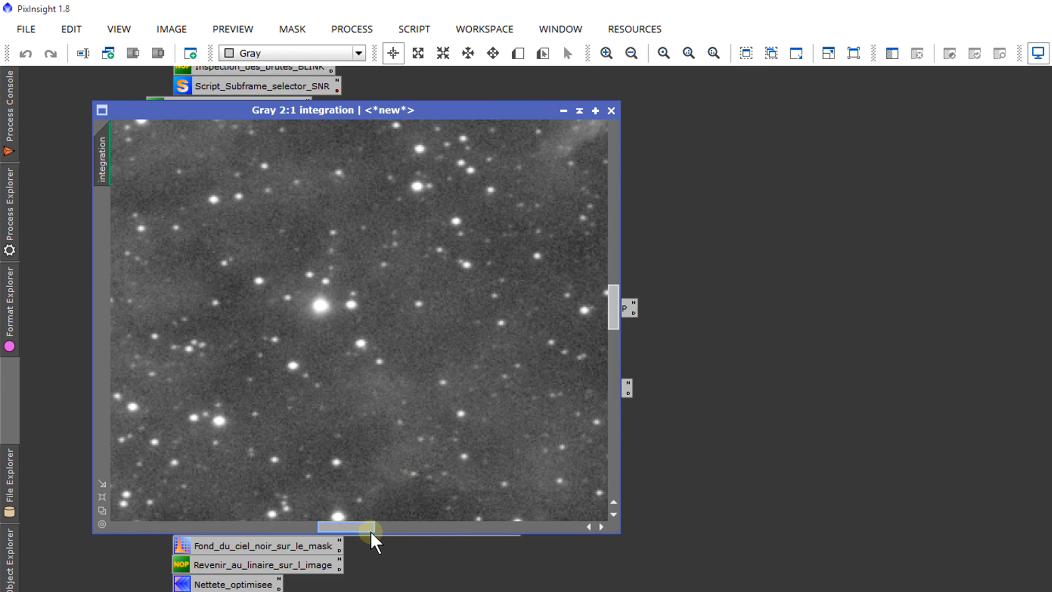
pyautogui.moveTo(371, 527); pyautogui.dragTo(351, 528)
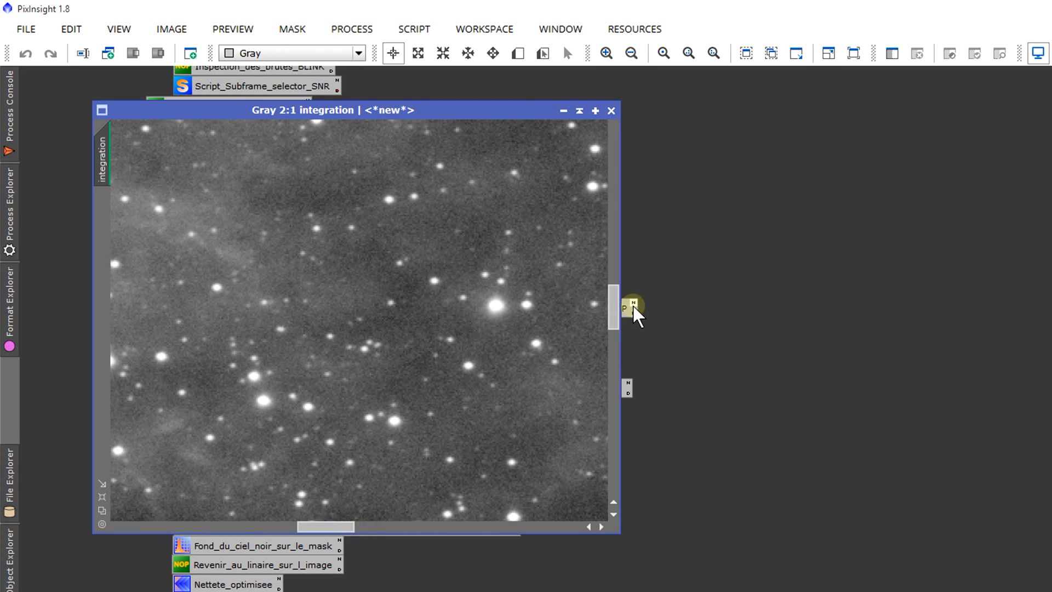
pyautogui.moveTo(615, 305); pyautogui.dragTo(610, 225)
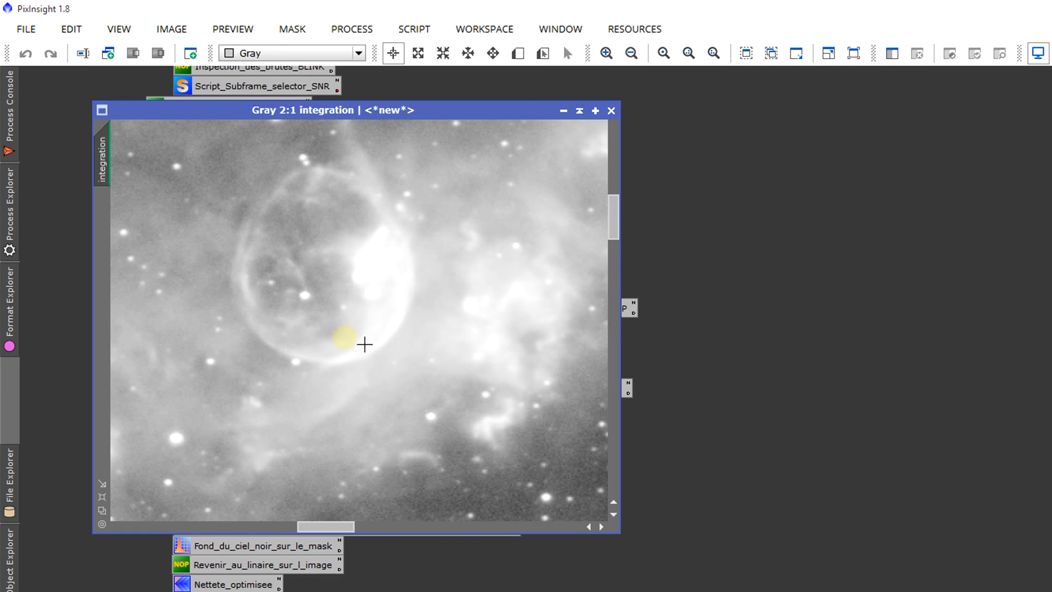
pyautogui.scroll(-4, 552, 301)
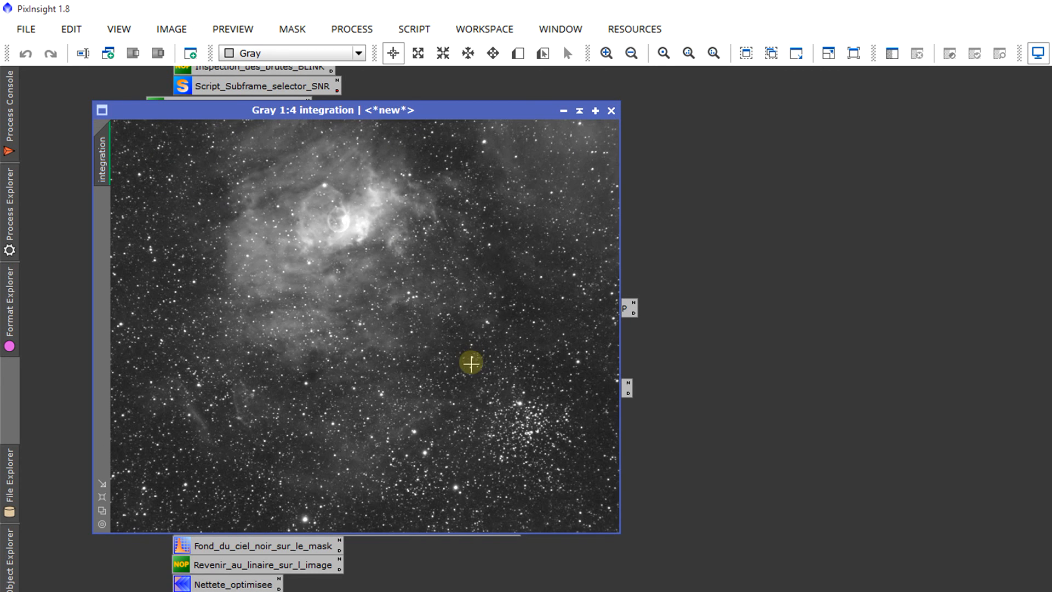
# Step: Inspect the stars and background of the integration image around the star cluster and the surrounding field
pyautogui.scroll(3, 497, 466)
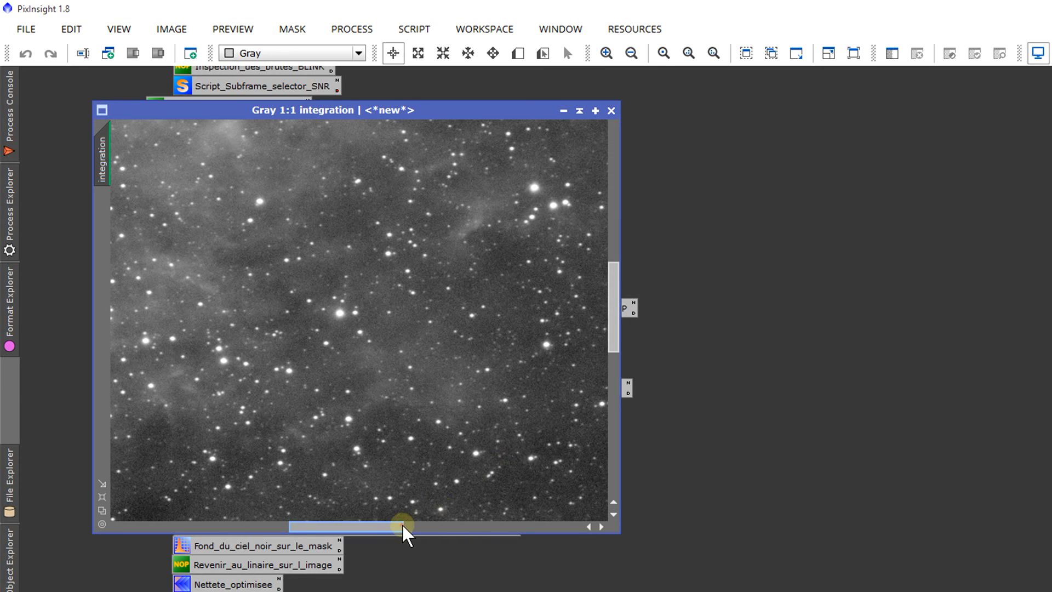
pyautogui.moveTo(404, 528); pyautogui.dragTo(510, 529)
pyautogui.moveTo(608, 264); pyautogui.dragTo(611, 336)
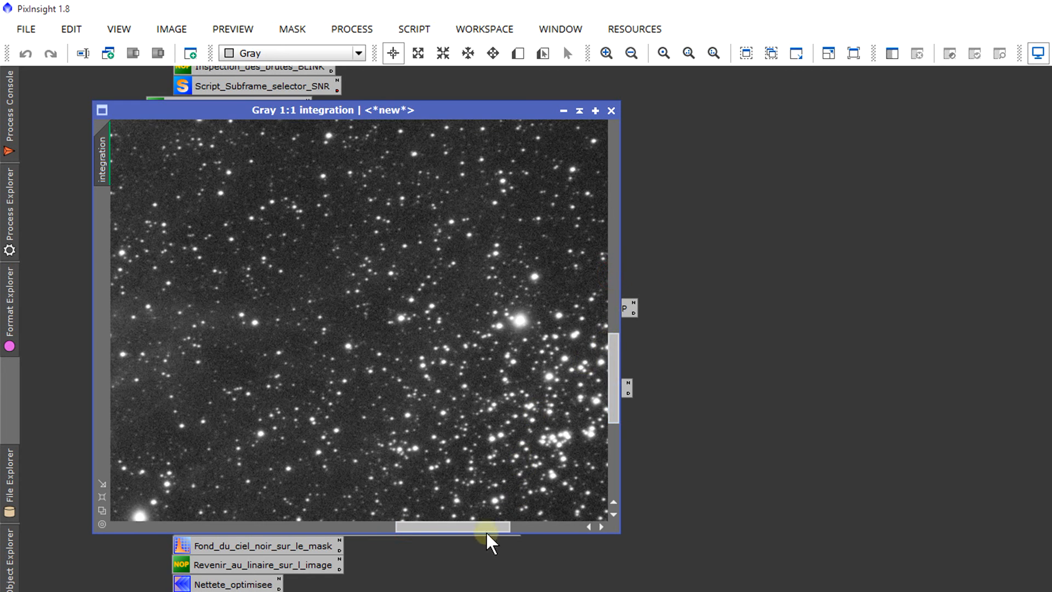
pyautogui.moveTo(487, 528); pyautogui.dragTo(507, 530)
pyautogui.scroll(1, 493, 517)
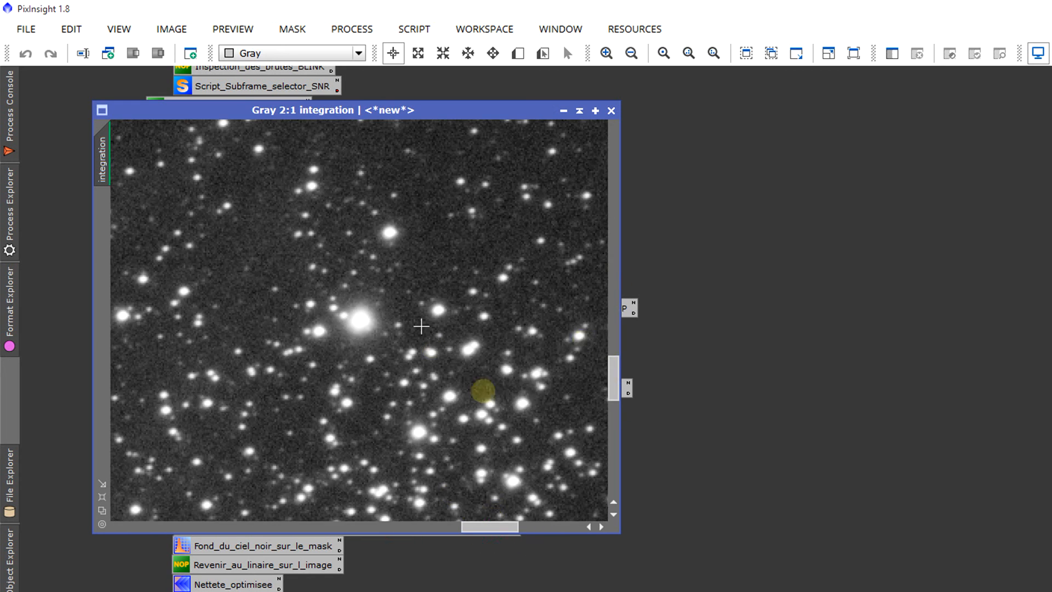
pyautogui.scroll(-4, 318, 320)
pyautogui.scroll(5, 406, 438)
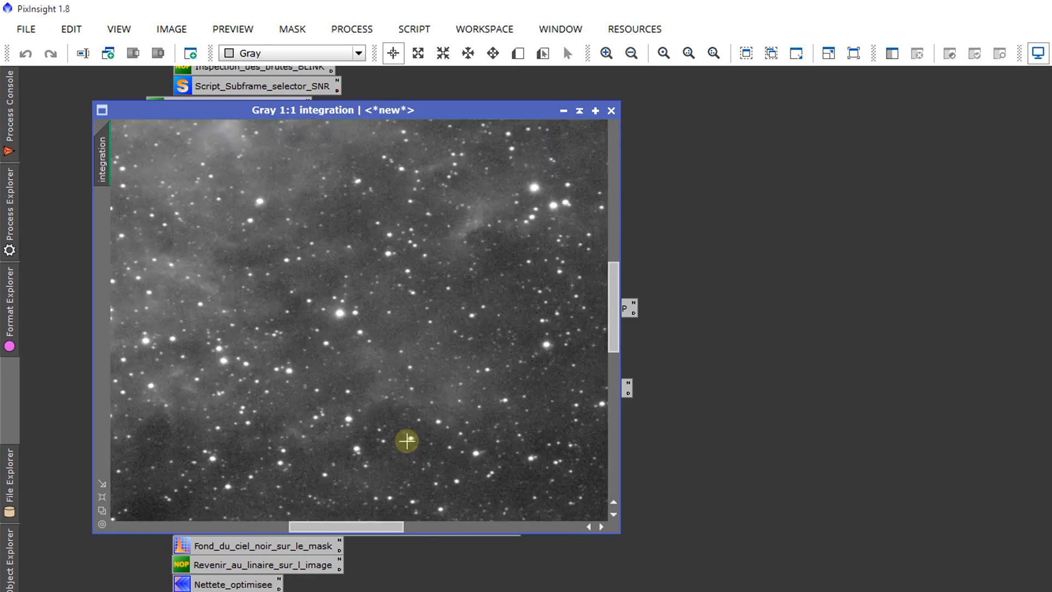
pyautogui.scroll(-5, 398, 433)
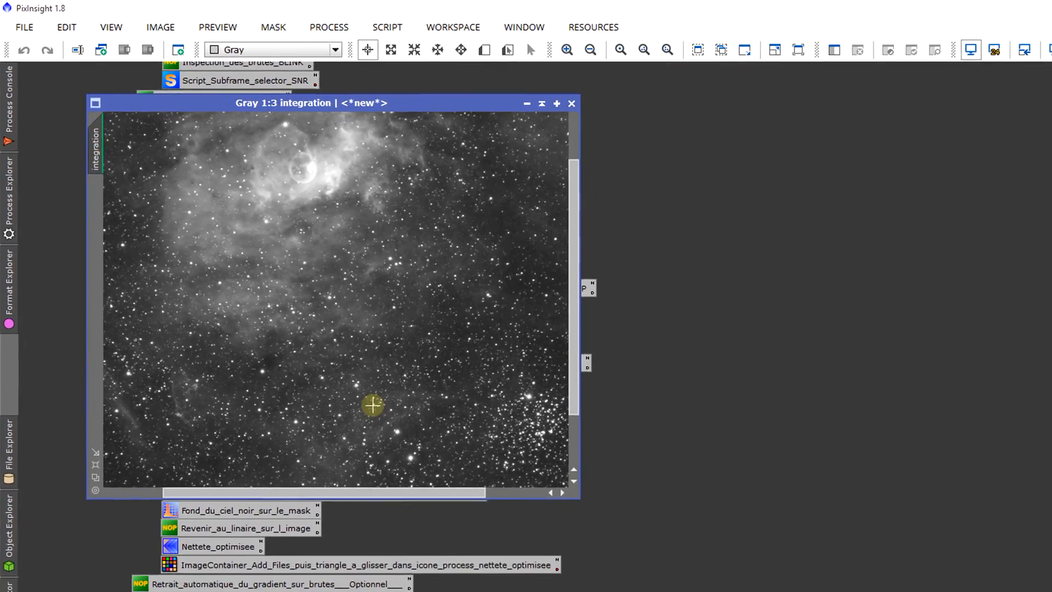
pyautogui.scroll(-1, 387, 420)
pyautogui.moveTo(1034, 246); pyautogui.dragTo(1033, 159)
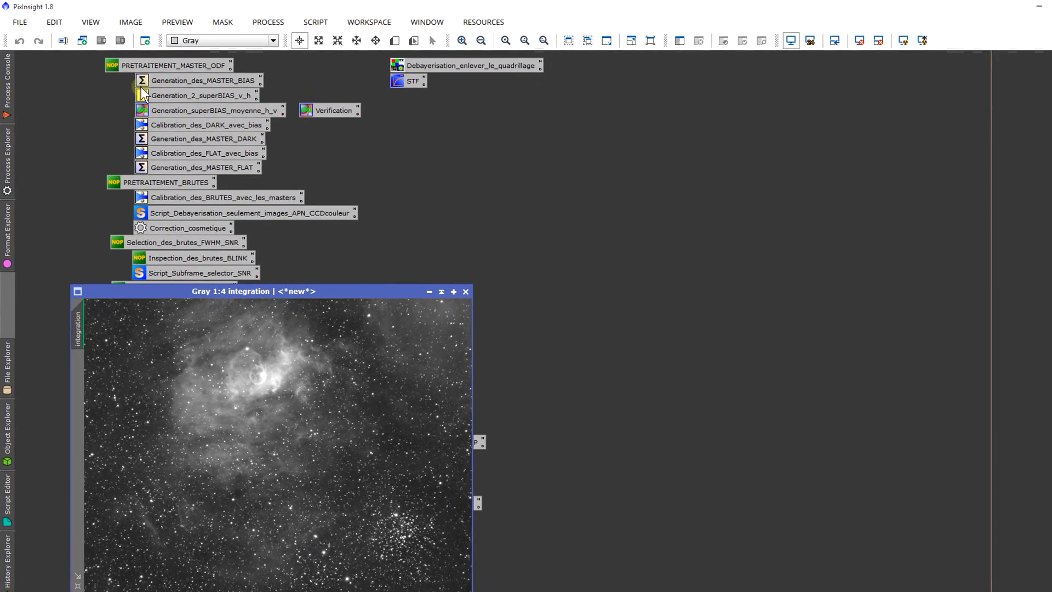
pyautogui.moveTo(78, 67); pyautogui.dragTo(596, 590)
pyautogui.moveTo(1047, 193); pyautogui.dragTo(1047, 331)
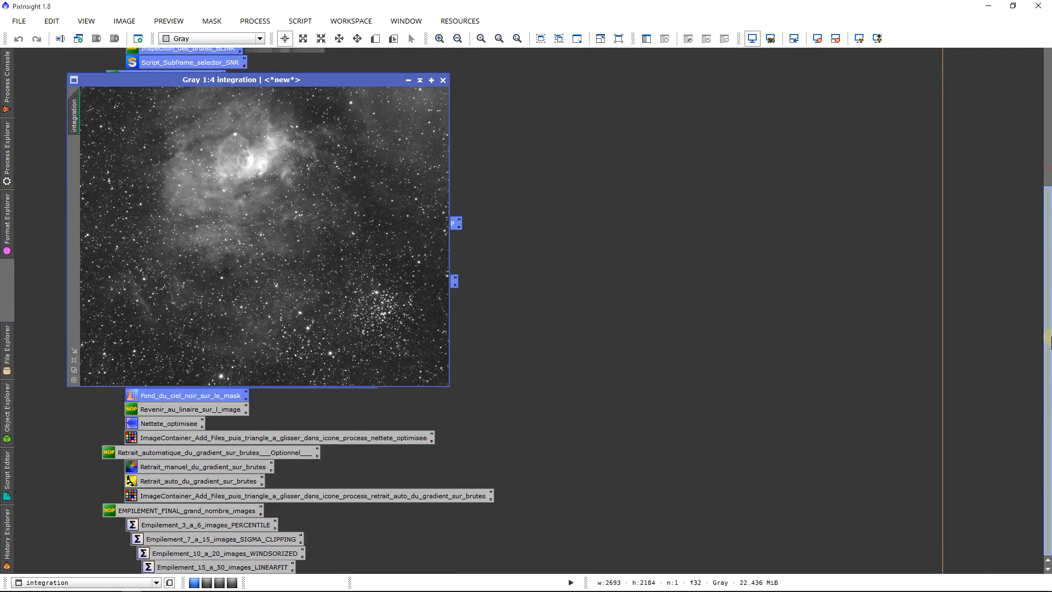
pyautogui.click(608, 231)
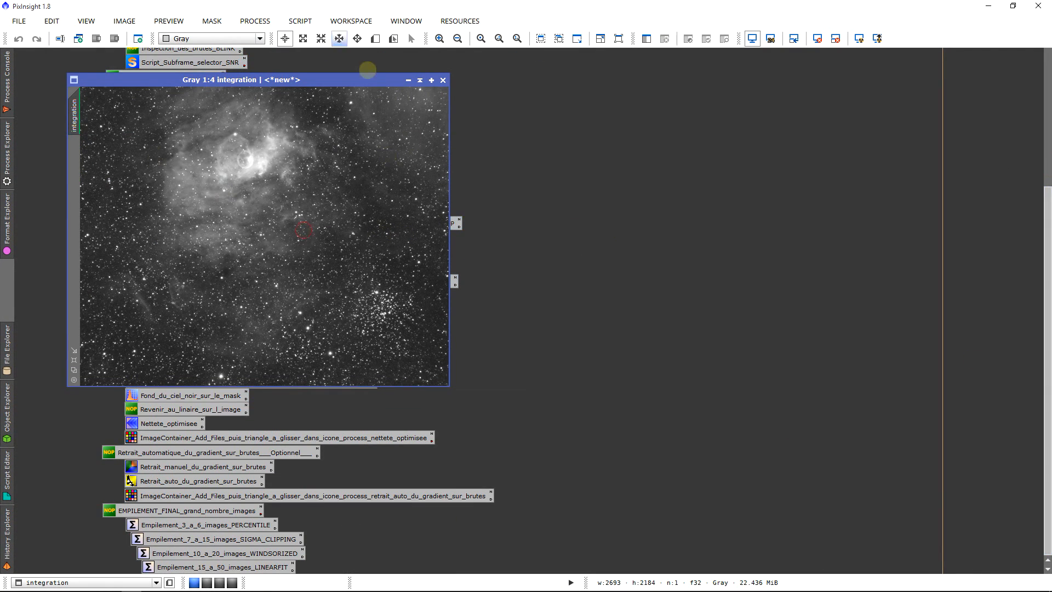
# Step: Examine the fine background noise and star shapes near the middle of the integration image
pyautogui.scroll(6, 284, 274)
pyautogui.scroll(-5, 287, 279)
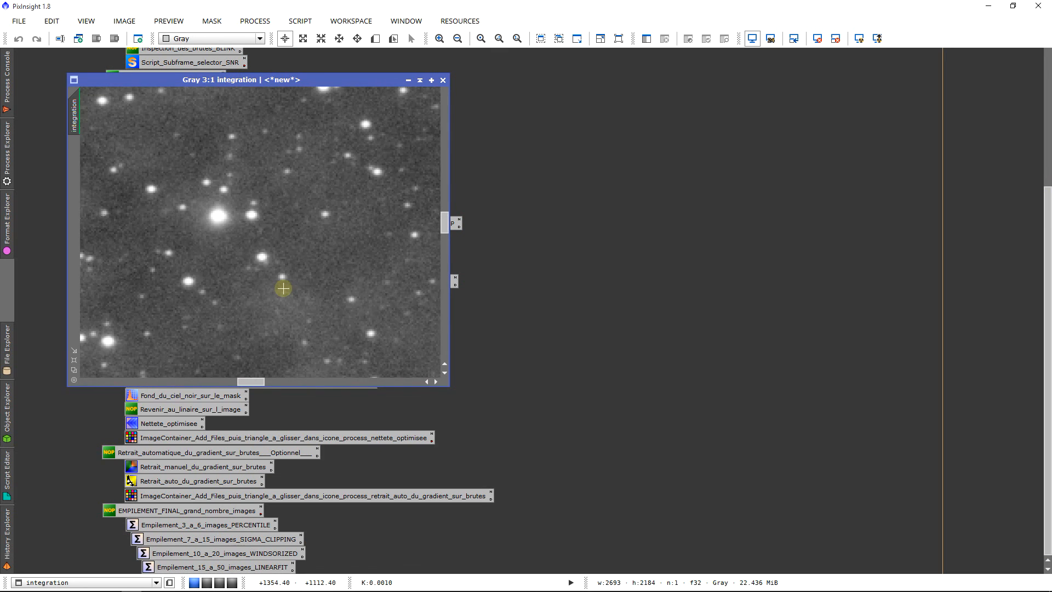
pyautogui.scroll(-1, 274, 291)
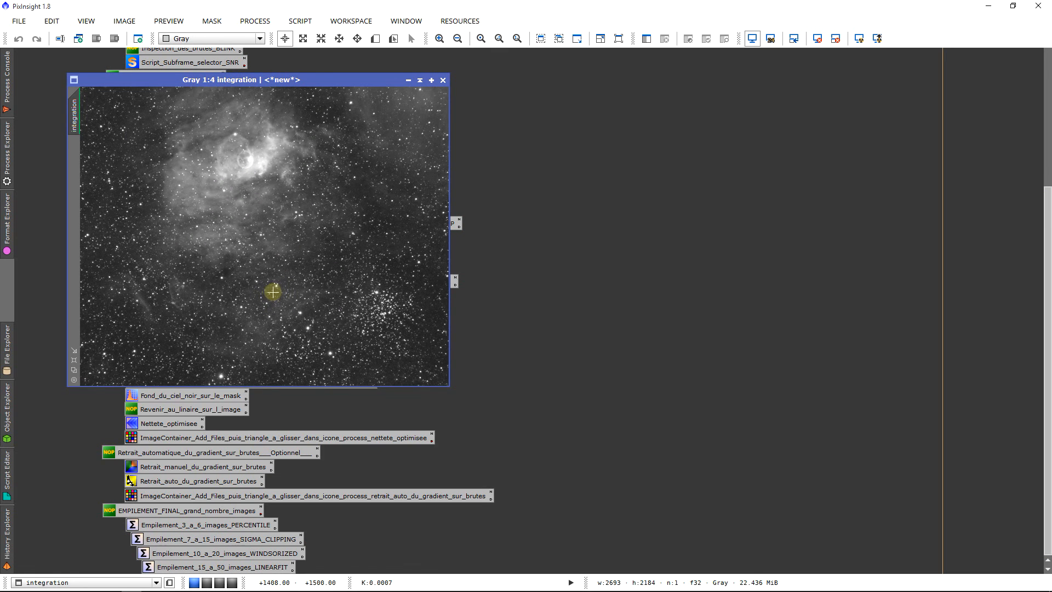
pyautogui.click(19, 20)
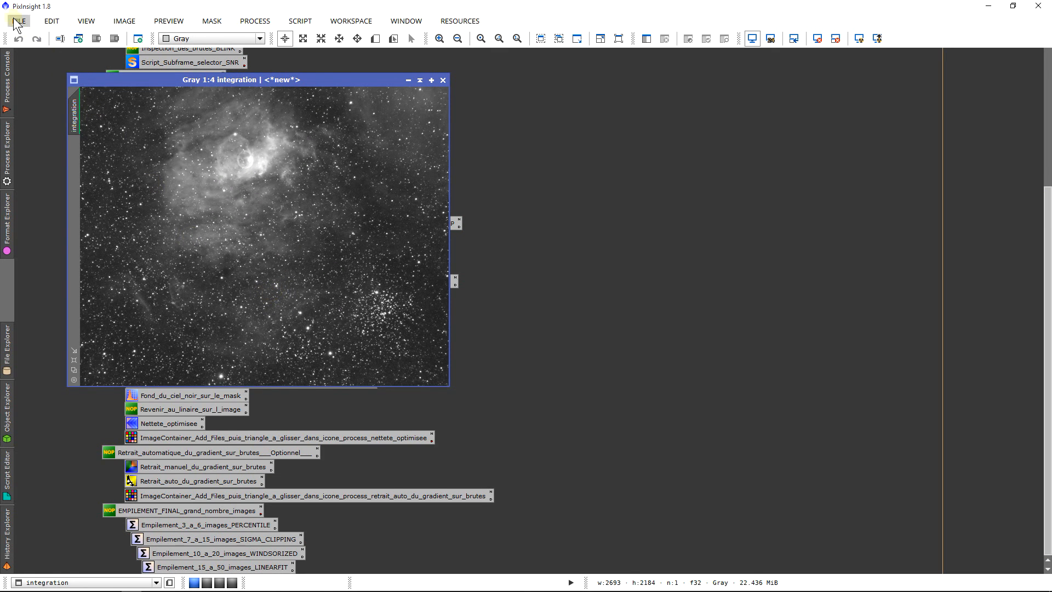
pyautogui.click(82, 125)
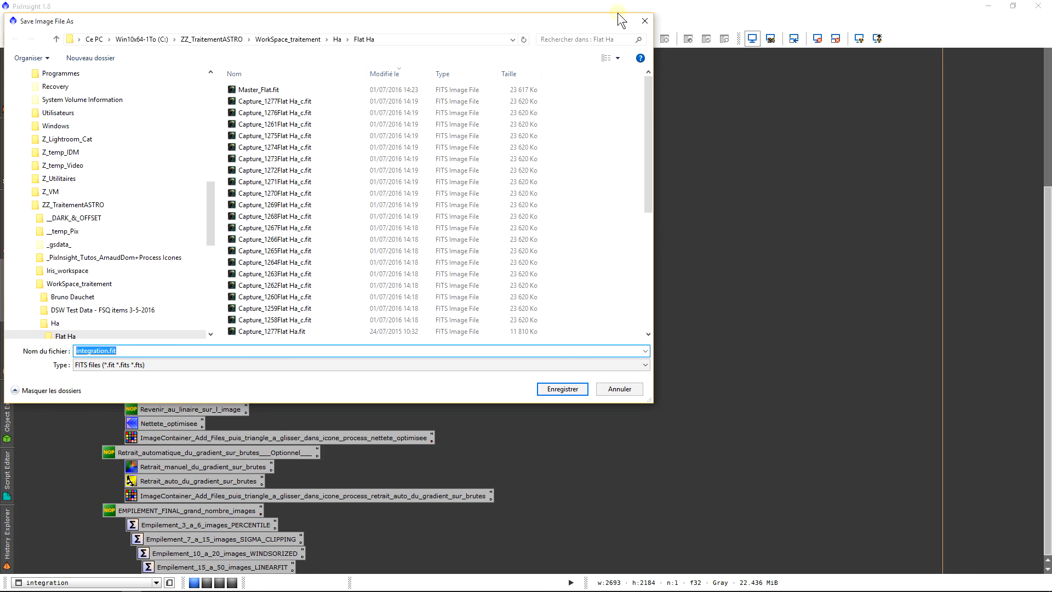
pyautogui.click(646, 19)
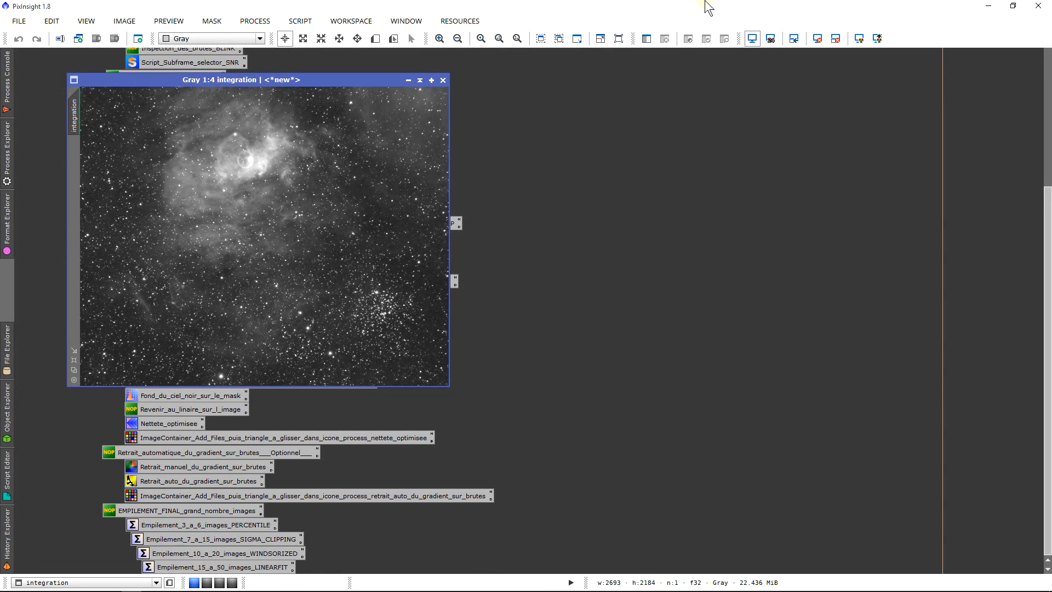
# Step: Reset the integration image's screen stretch to view the linear data, and auto-stretch its display again
pyautogui.click(821, 41)
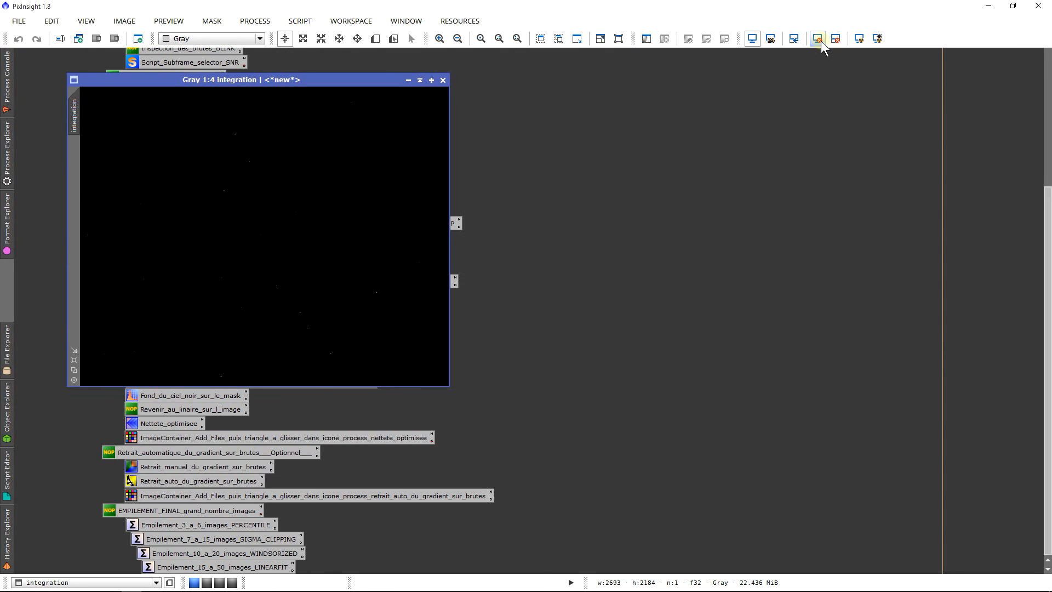
pyautogui.click(852, 43)
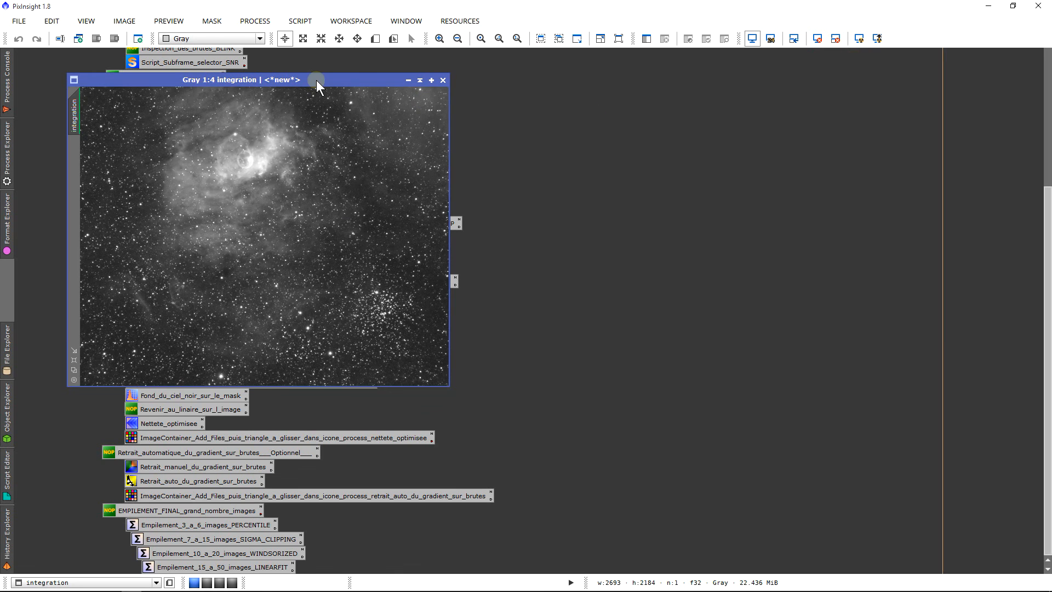
# Step: Place the integration image beside the preprocessing icon list near the start of the workspace and check the whole frame again
pyautogui.moveTo(317, 80); pyautogui.dragTo(368, 74)
pyautogui.moveTo(1048, 317); pyautogui.dragTo(1049, 176)
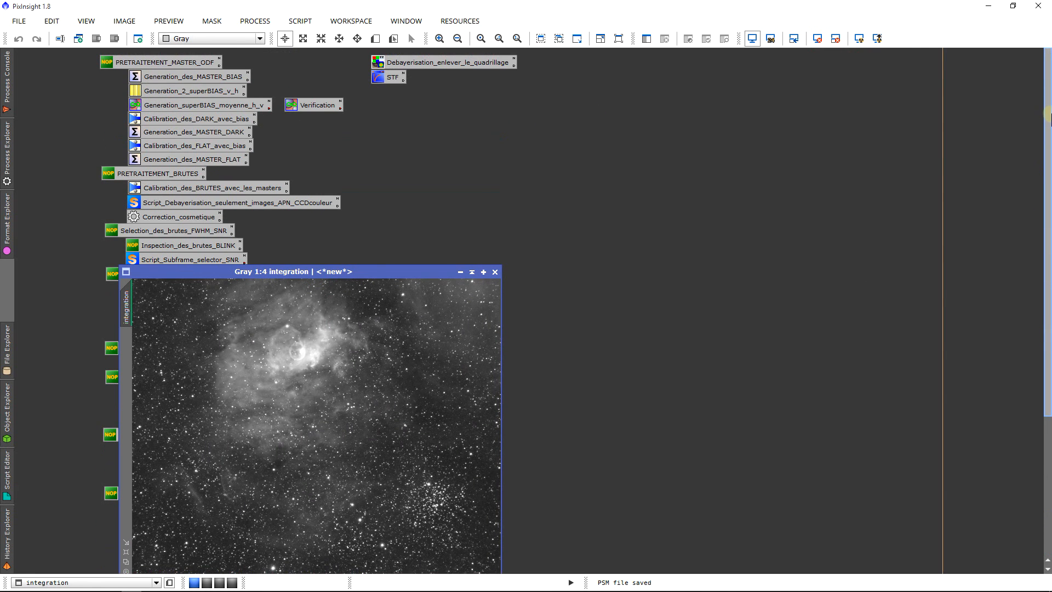
pyautogui.moveTo(395, 268); pyautogui.dragTo(505, 146)
pyautogui.scroll(7, 411, 236)
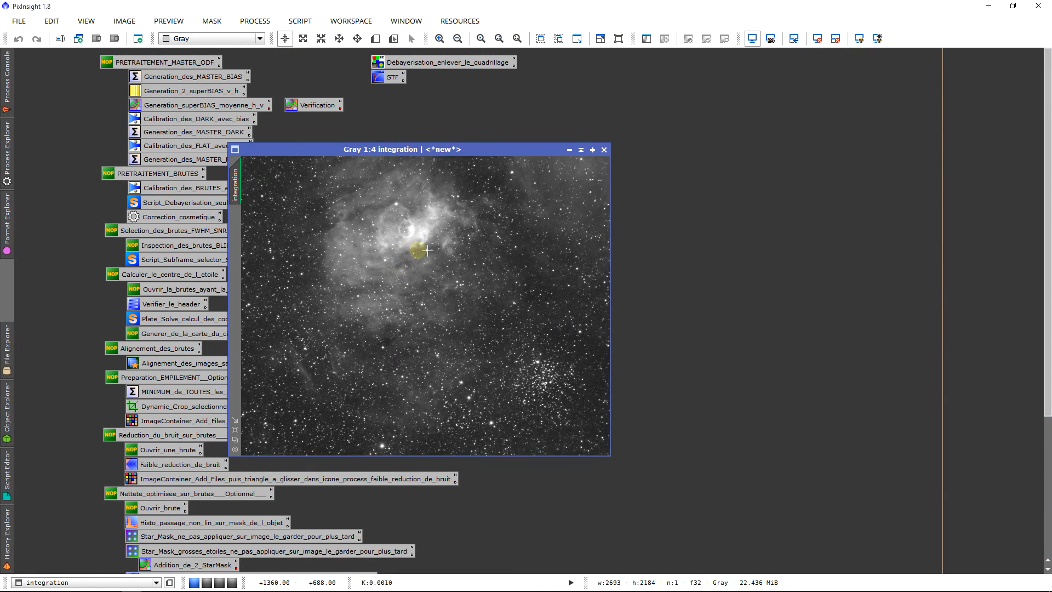
pyautogui.scroll(-6, 488, 386)
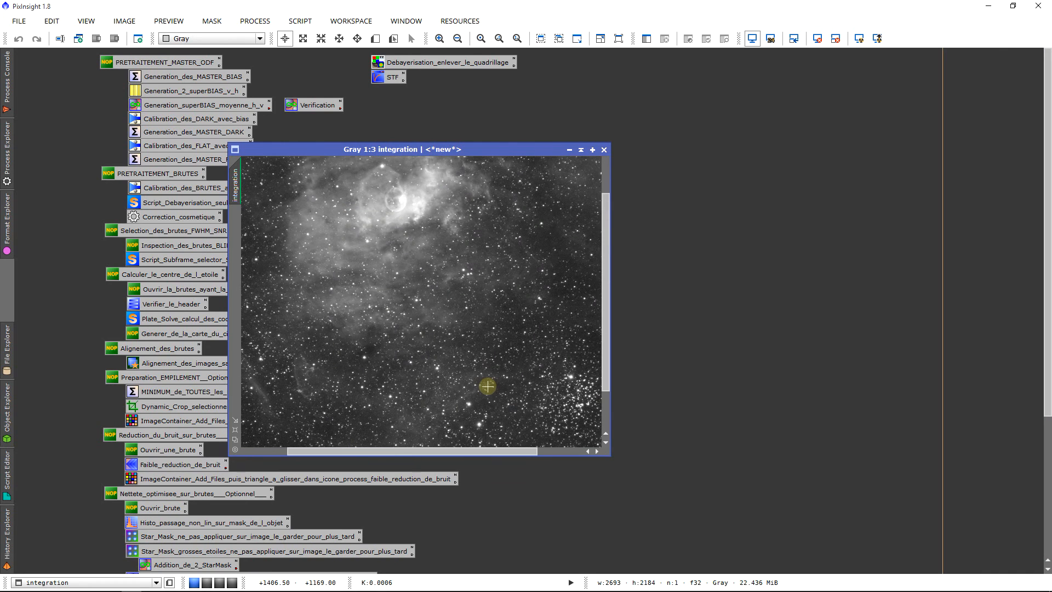
pyautogui.scroll(-1, 487, 386)
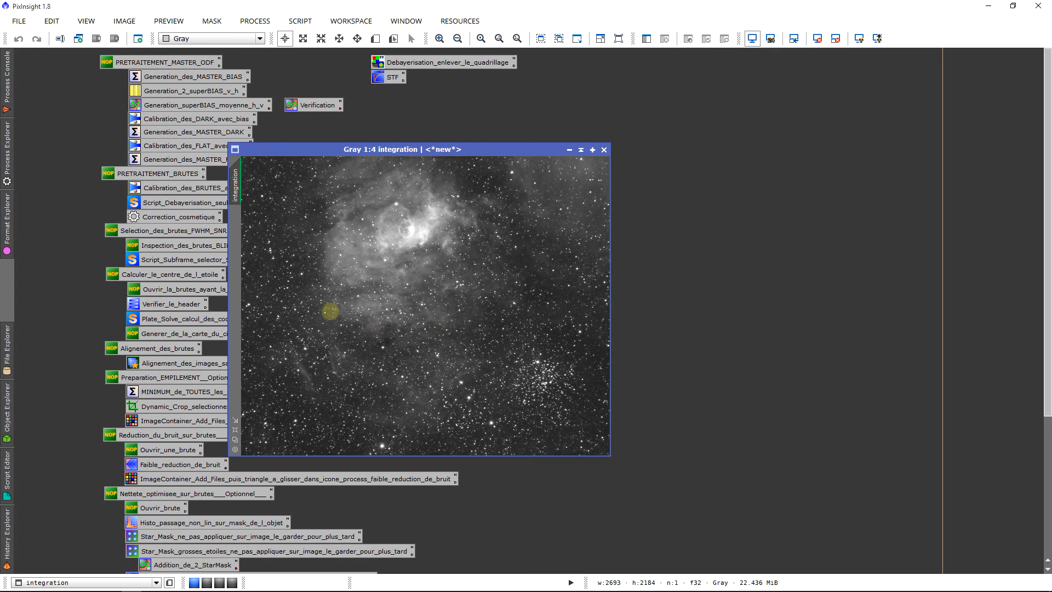
pyautogui.moveTo(81, 69); pyautogui.dragTo(61, 120)
pyautogui.moveTo(277, 150); pyautogui.dragTo(284, 107)
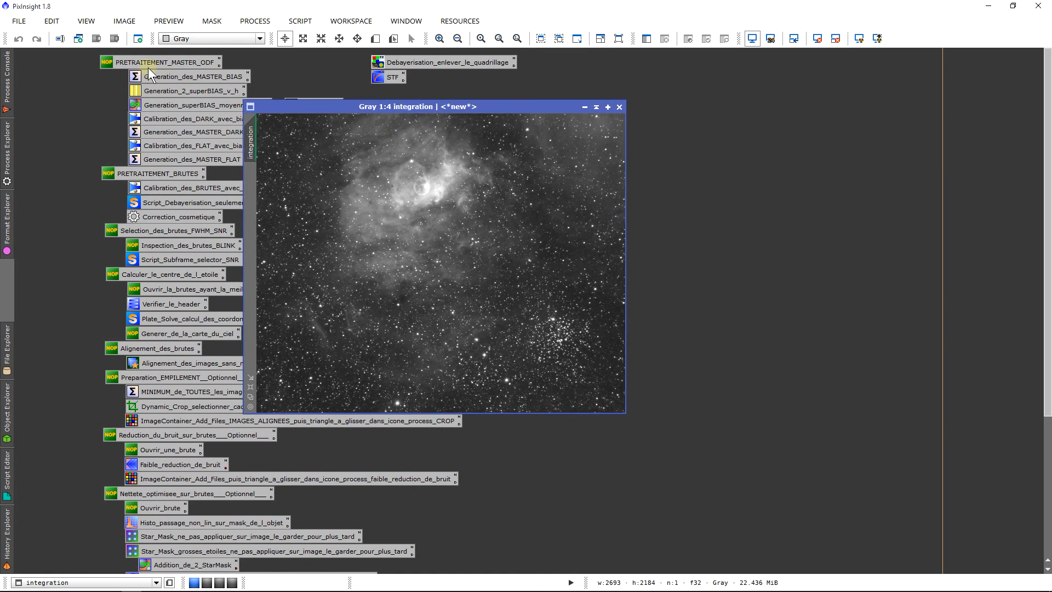